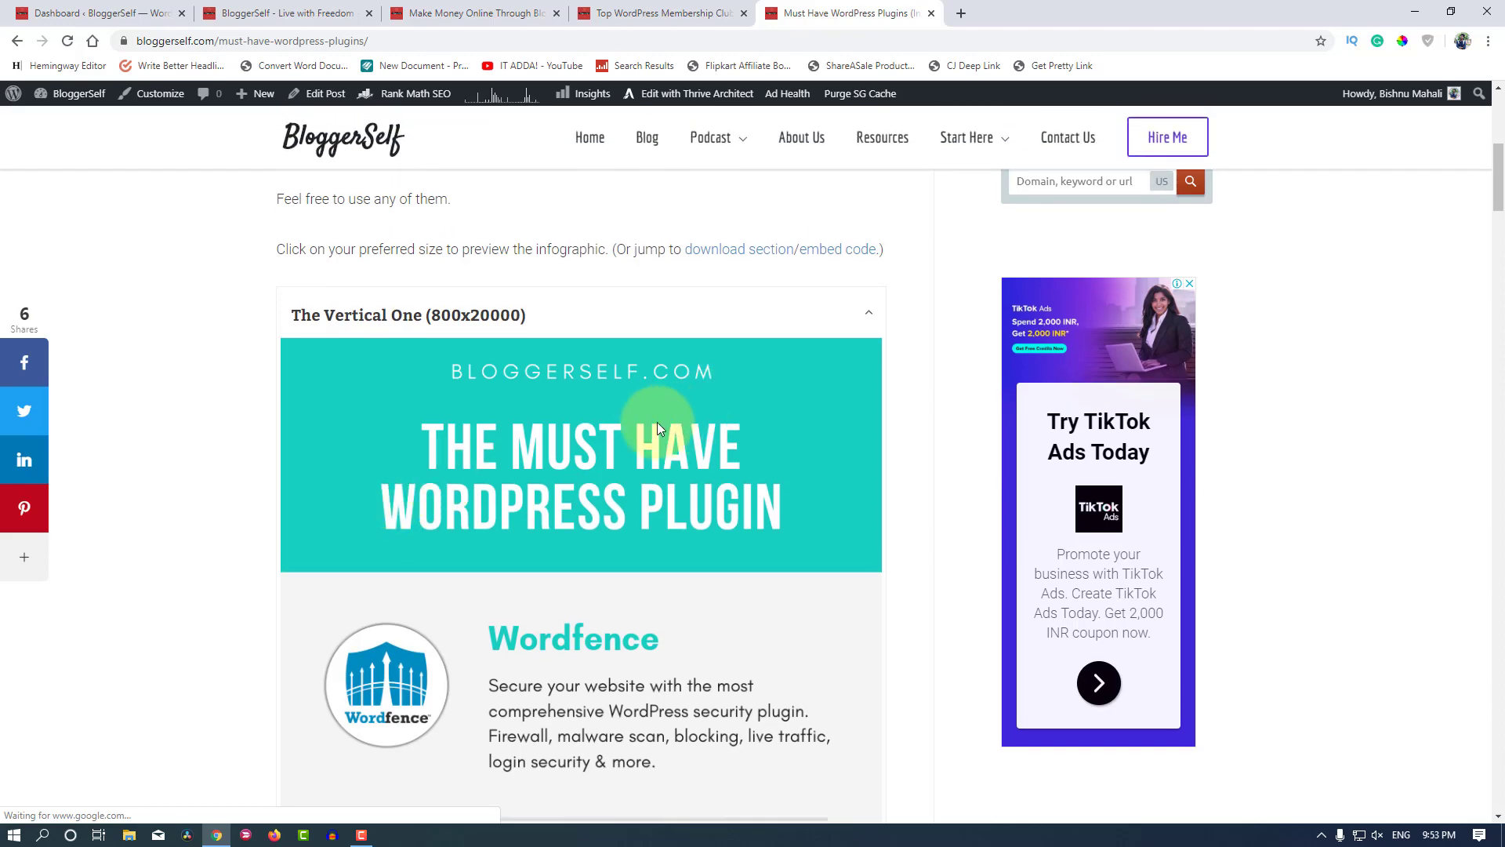
Step: Examine the vertical infographic in the must-have WordPress plugins post, from its introduction down to the download links and embed codes
{"action": "scroll", "coordinate": [692, 445], "scroll_direction": "up", "scroll_amount": 7}
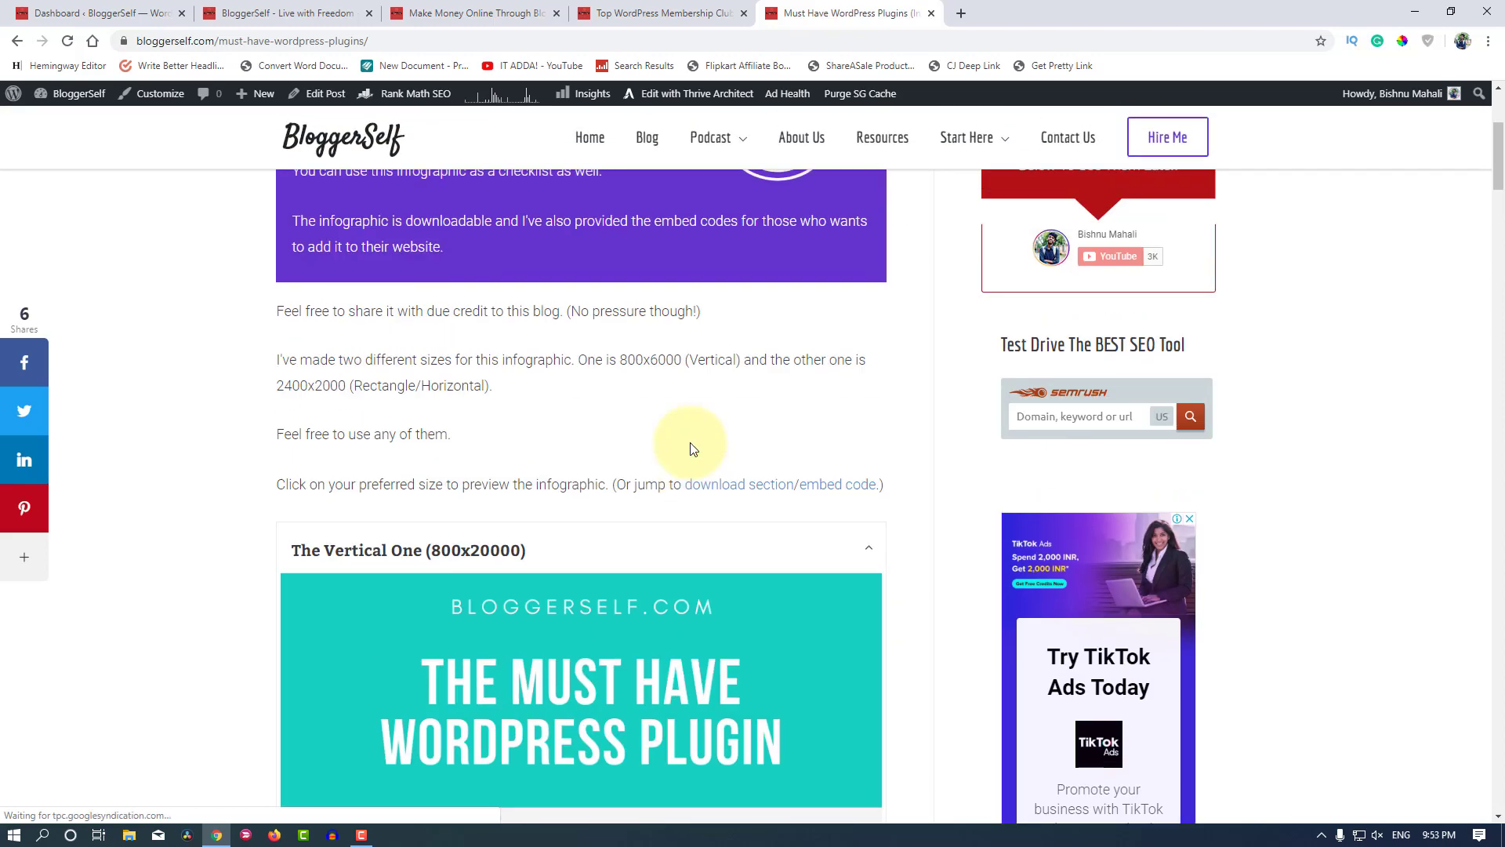
{"action": "scroll", "coordinate": [568, 341], "scroll_direction": "down", "scroll_amount": 9}
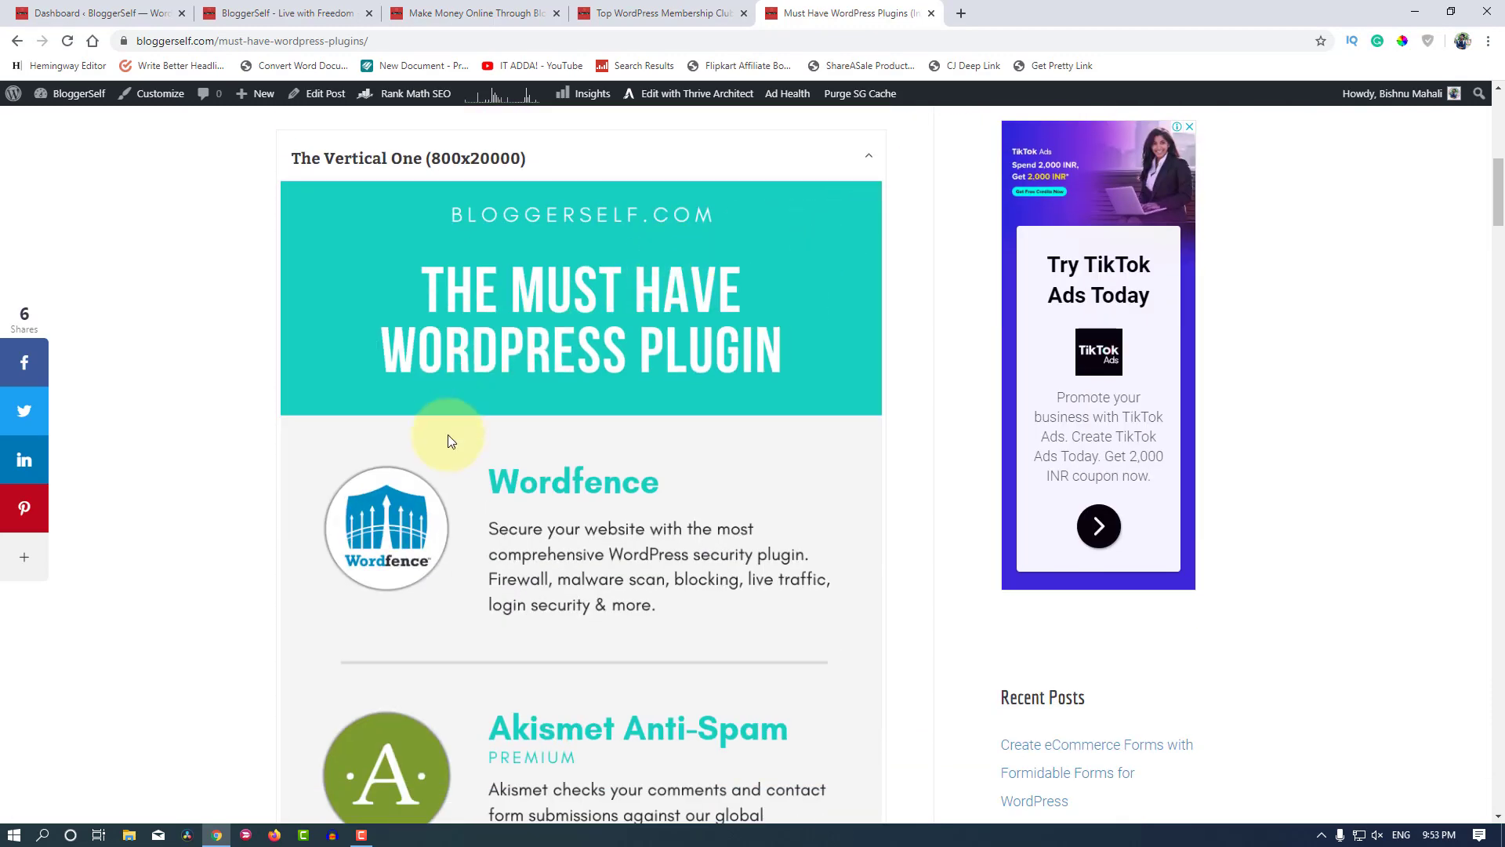
{"action": "scroll", "coordinate": [460, 453], "scroll_direction": "down", "scroll_amount": 6}
{"action": "scroll", "coordinate": [459, 453], "scroll_direction": "up", "scroll_amount": 5}
{"action": "scroll", "coordinate": [459, 453], "scroll_direction": "up", "scroll_amount": 5}
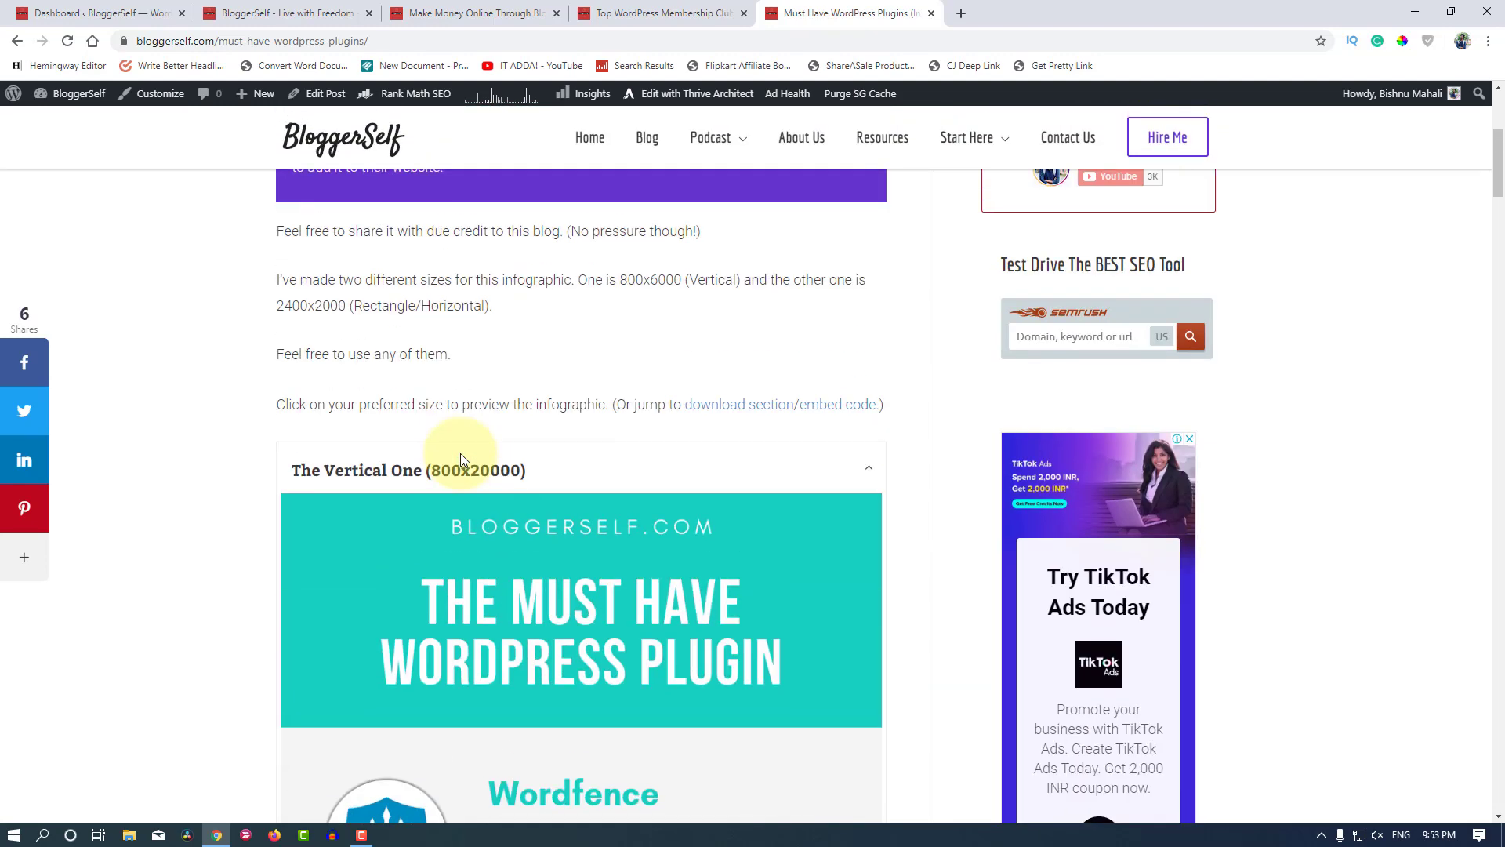
{"action": "scroll", "coordinate": [461, 459], "scroll_direction": "down", "scroll_amount": 1}
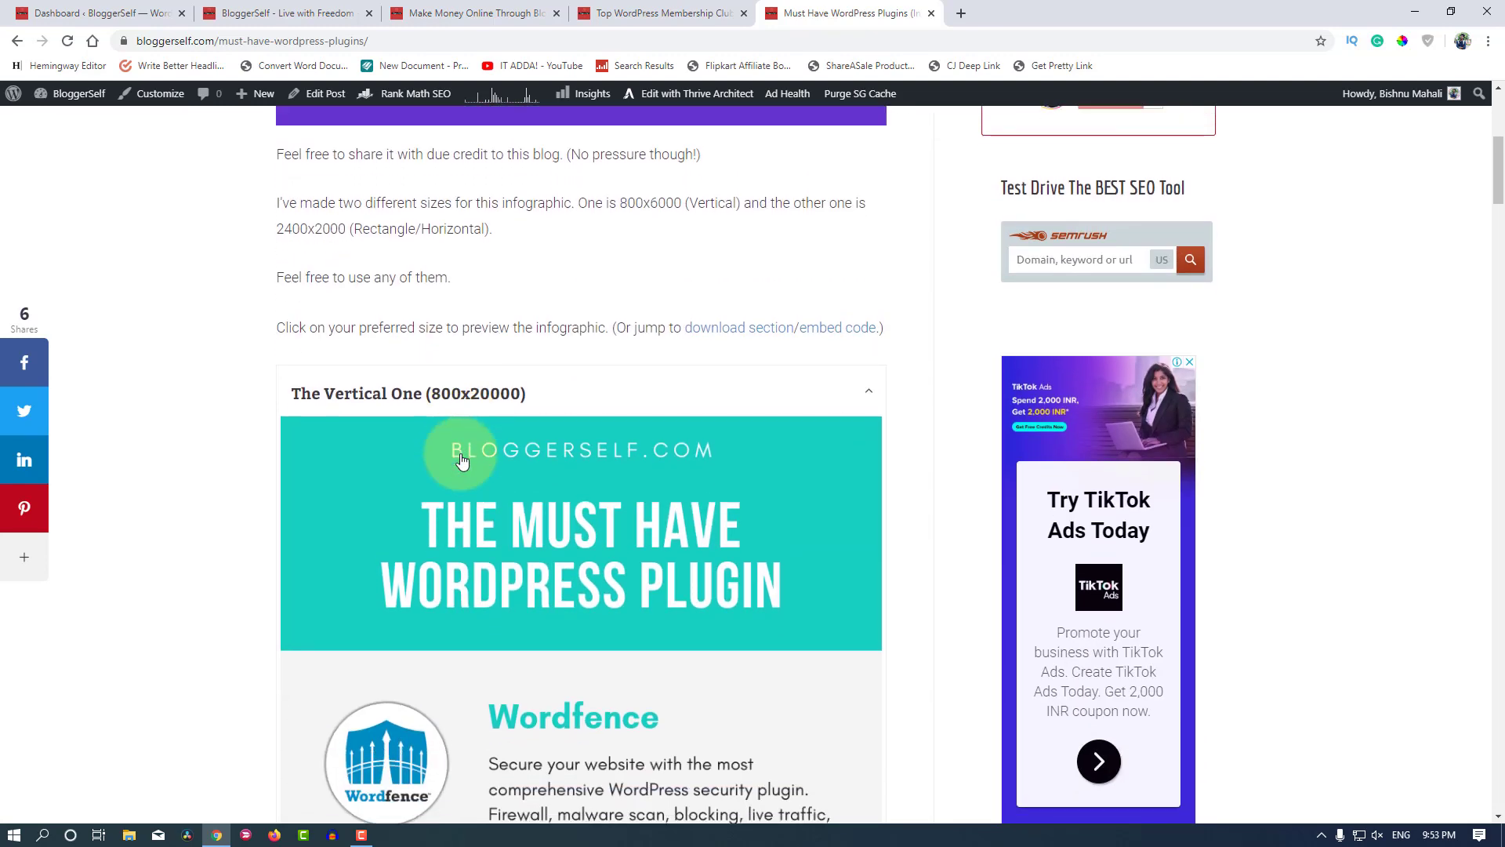
{"action": "scroll", "coordinate": [461, 460], "scroll_direction": "down", "scroll_amount": 2}
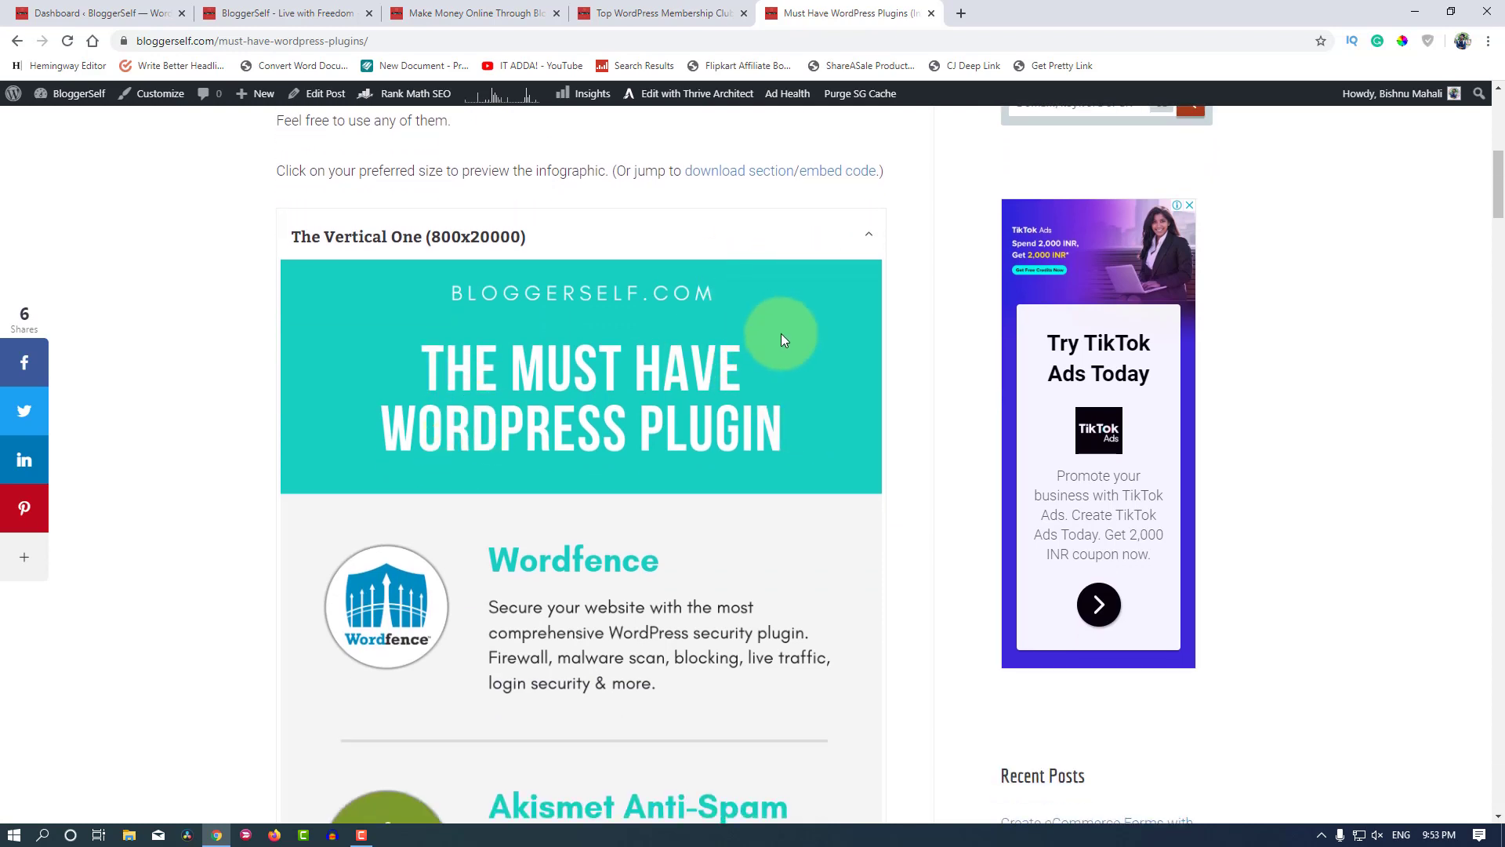
{"action": "scroll", "coordinate": [781, 338], "scroll_direction": "down", "scroll_amount": 10}
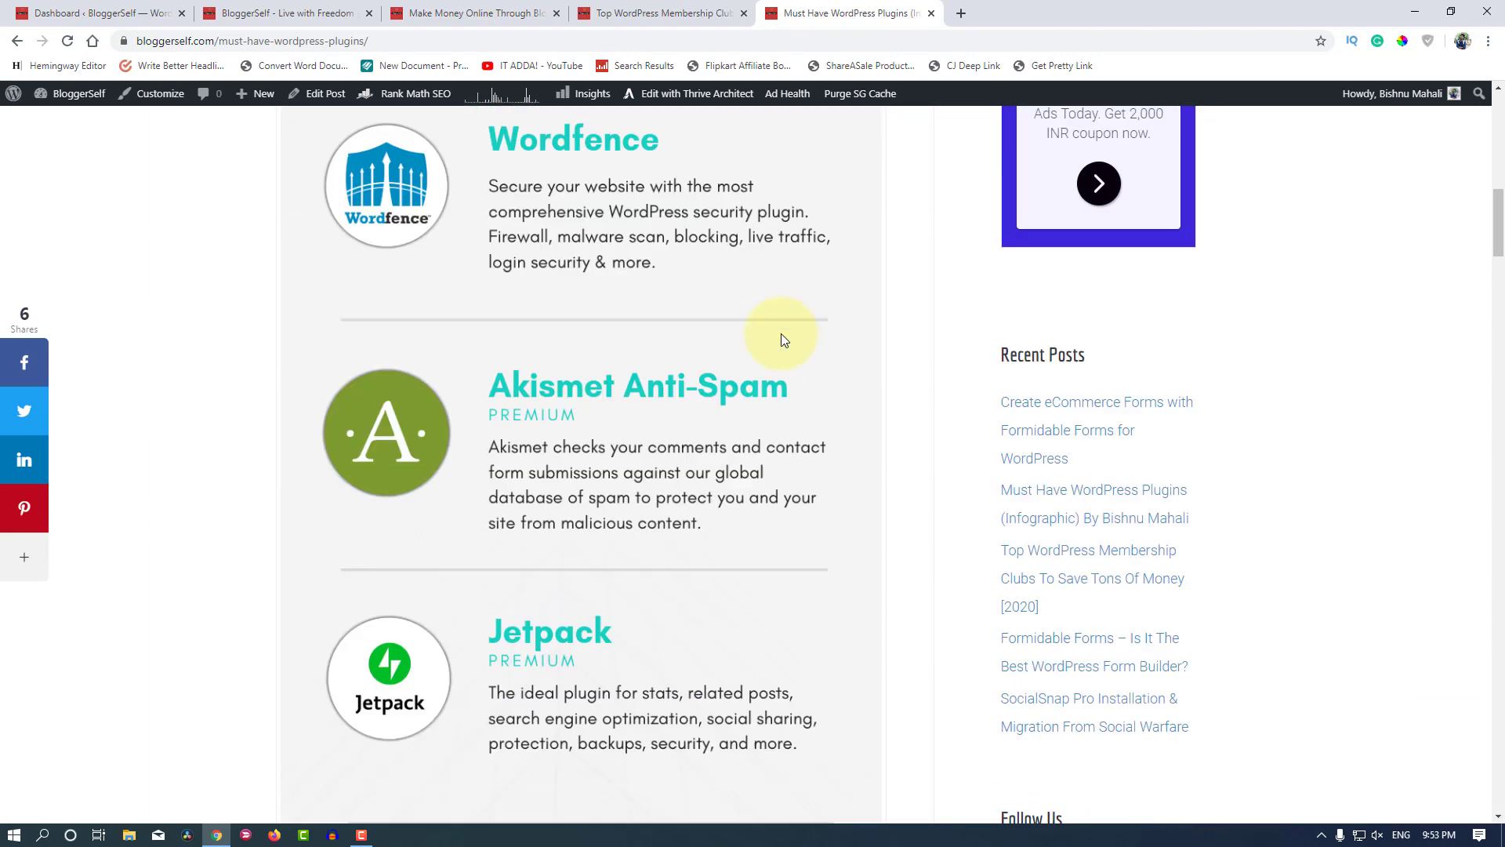
{"action": "scroll", "coordinate": [781, 339], "scroll_direction": "down", "scroll_amount": 20}
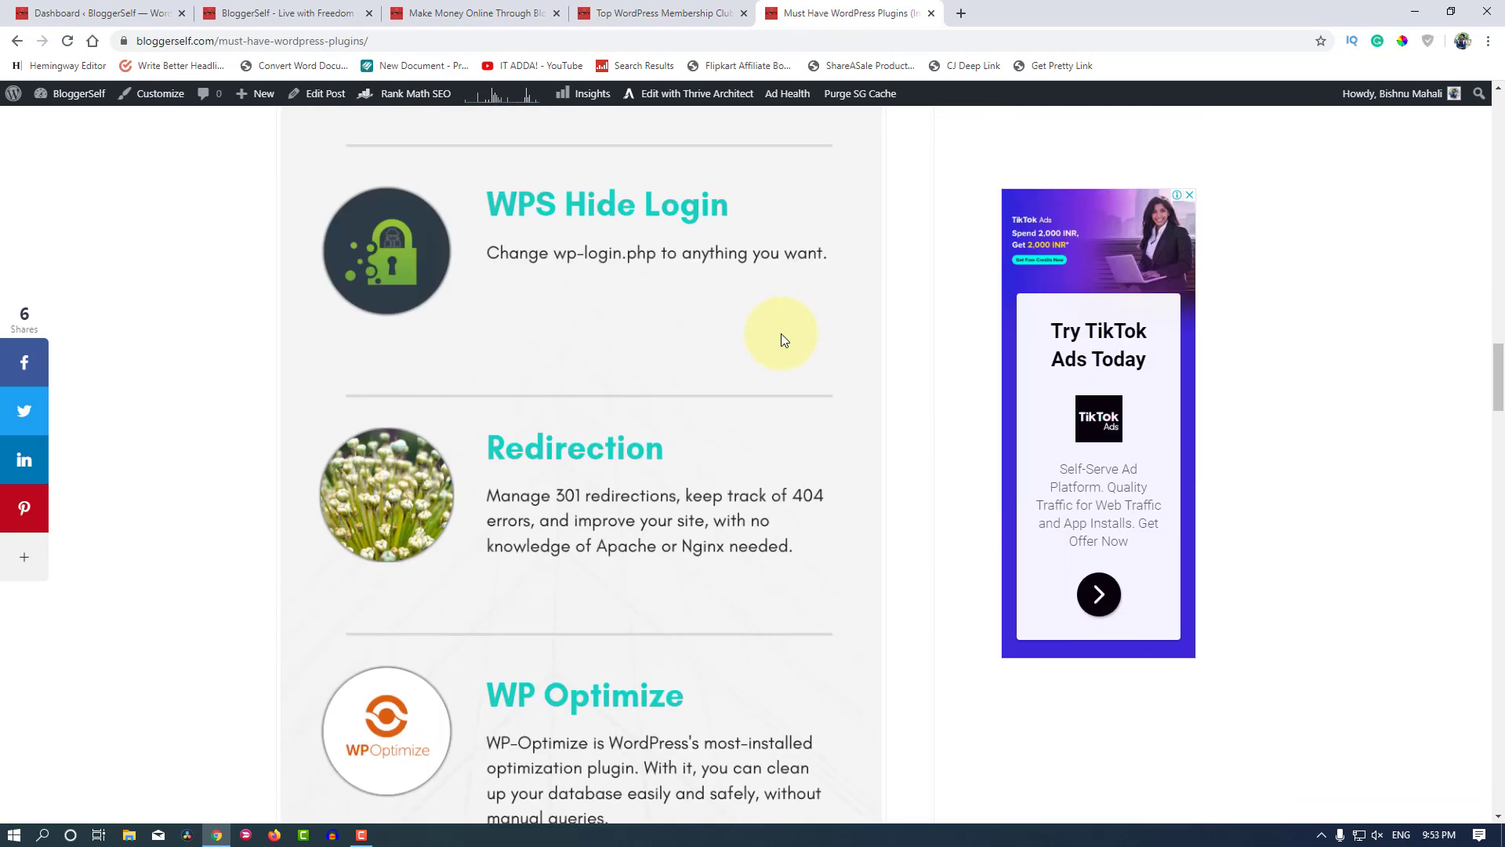
{"action": "scroll", "coordinate": [781, 339], "scroll_direction": "down", "scroll_amount": 20}
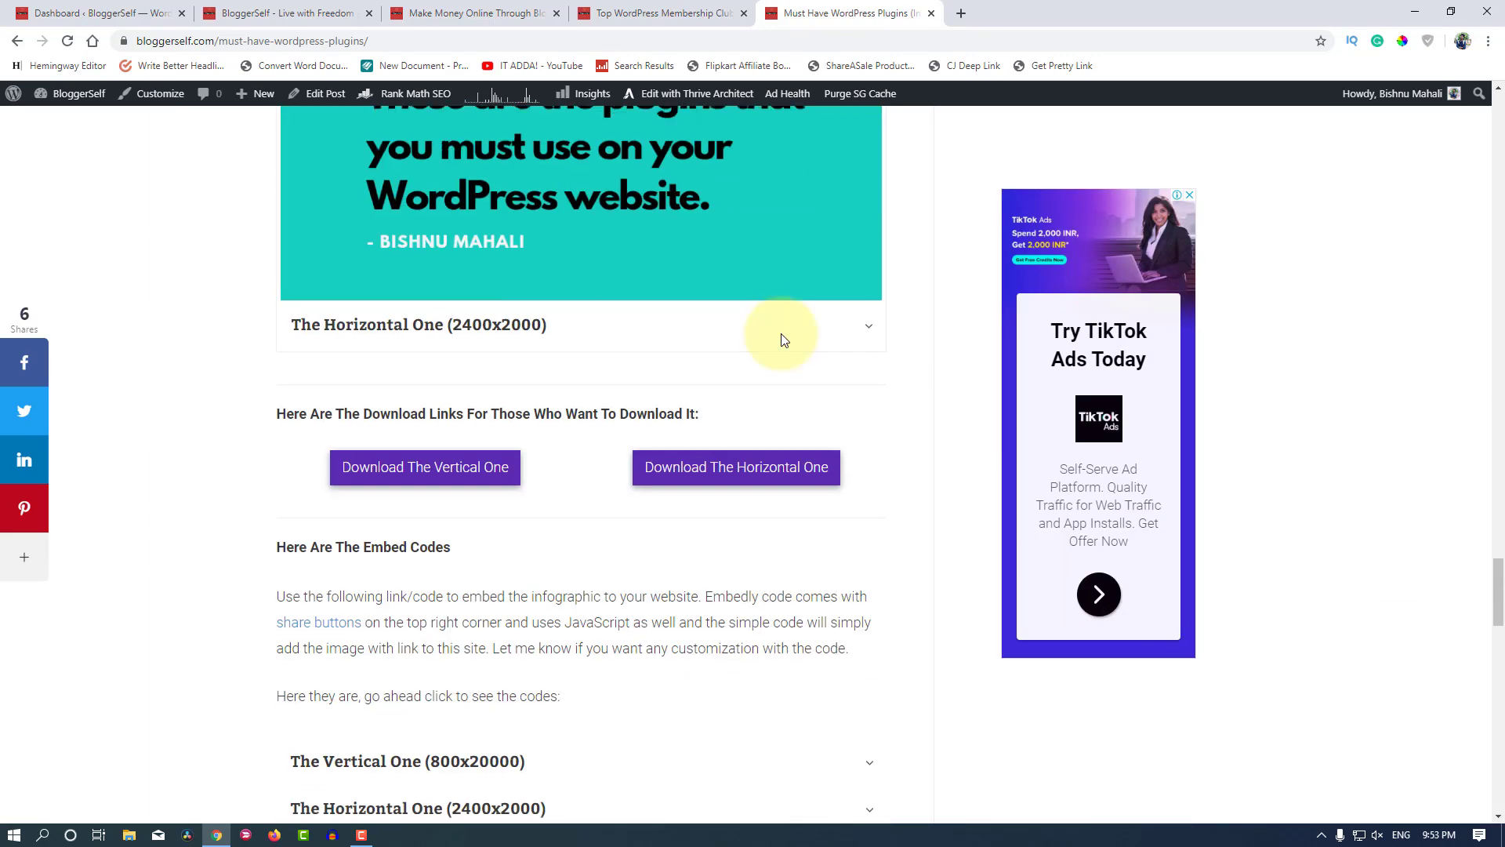
Step: Expand the Horizontal One (2400x2000) infographic preview and look over its plugin list
{"action": "left_click", "coordinate": [777, 340]}
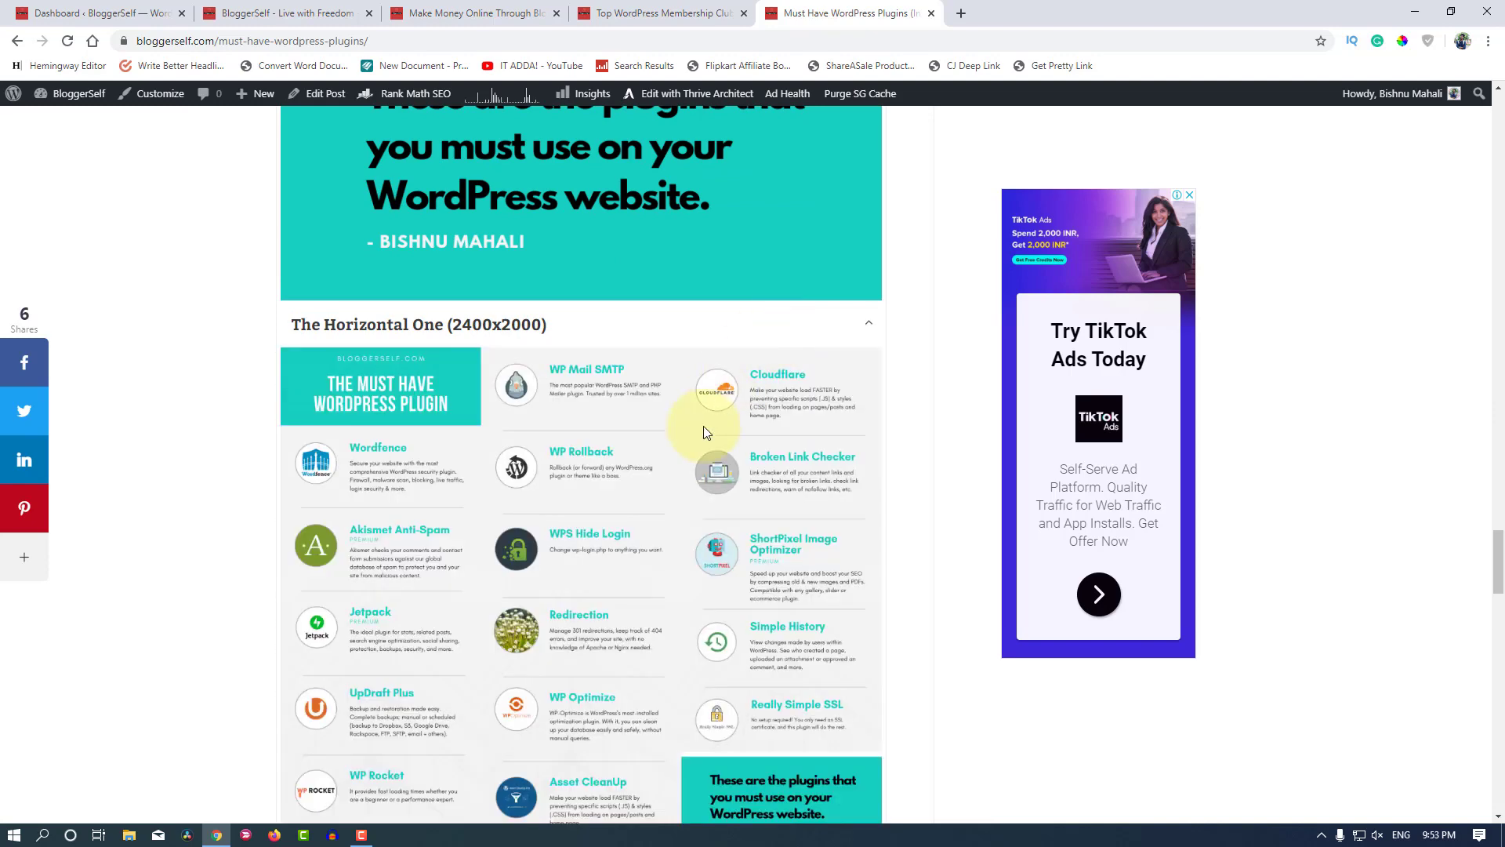
{"action": "scroll", "coordinate": [703, 430], "scroll_direction": "down", "scroll_amount": 2}
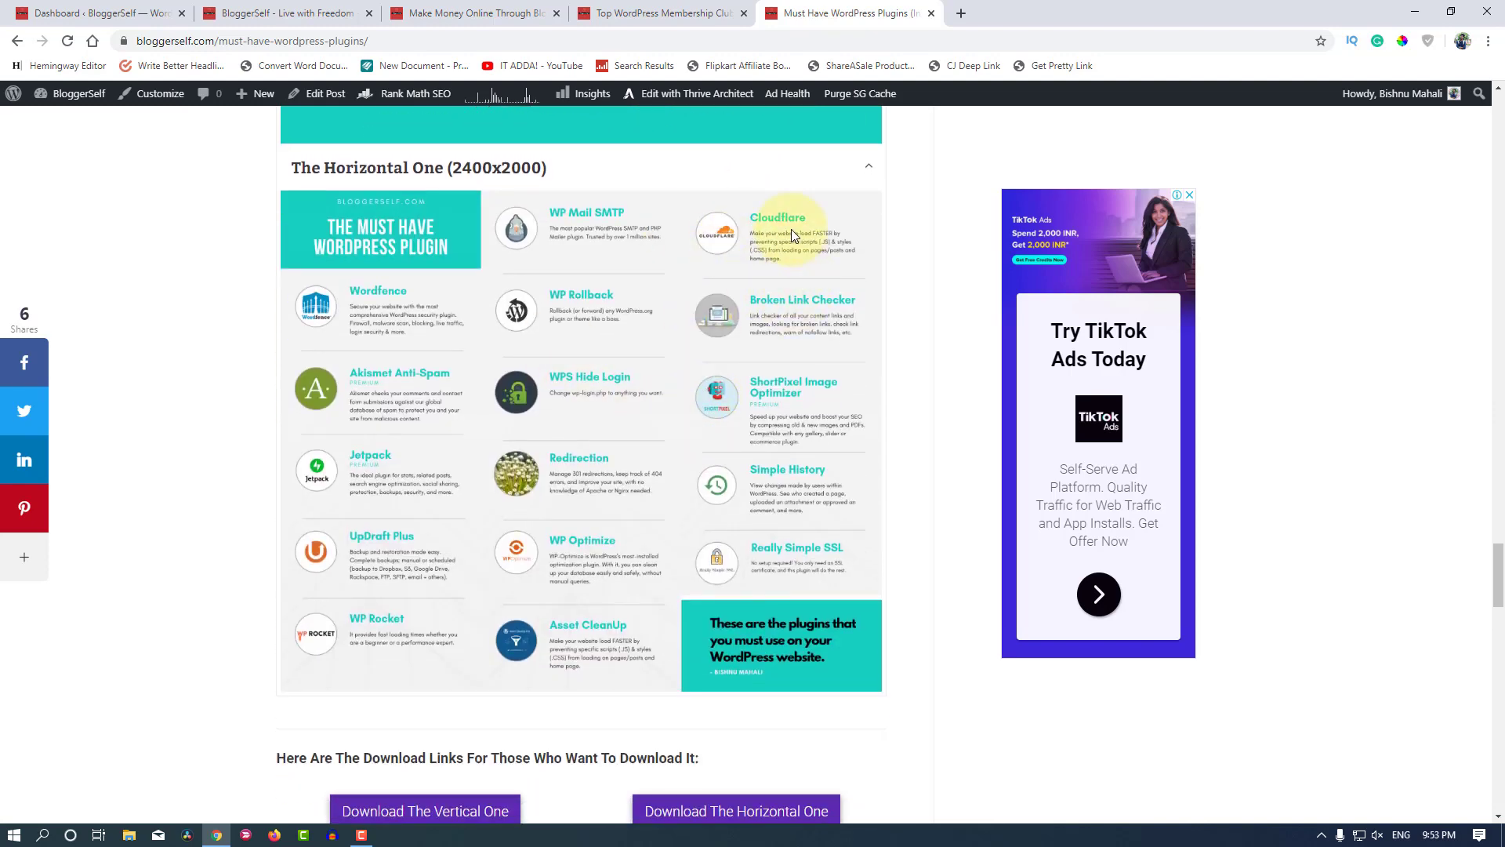
{"action": "left_click", "coordinate": [760, 354]}
{"action": "scroll", "coordinate": [761, 354], "scroll_direction": "up", "scroll_amount": 20}
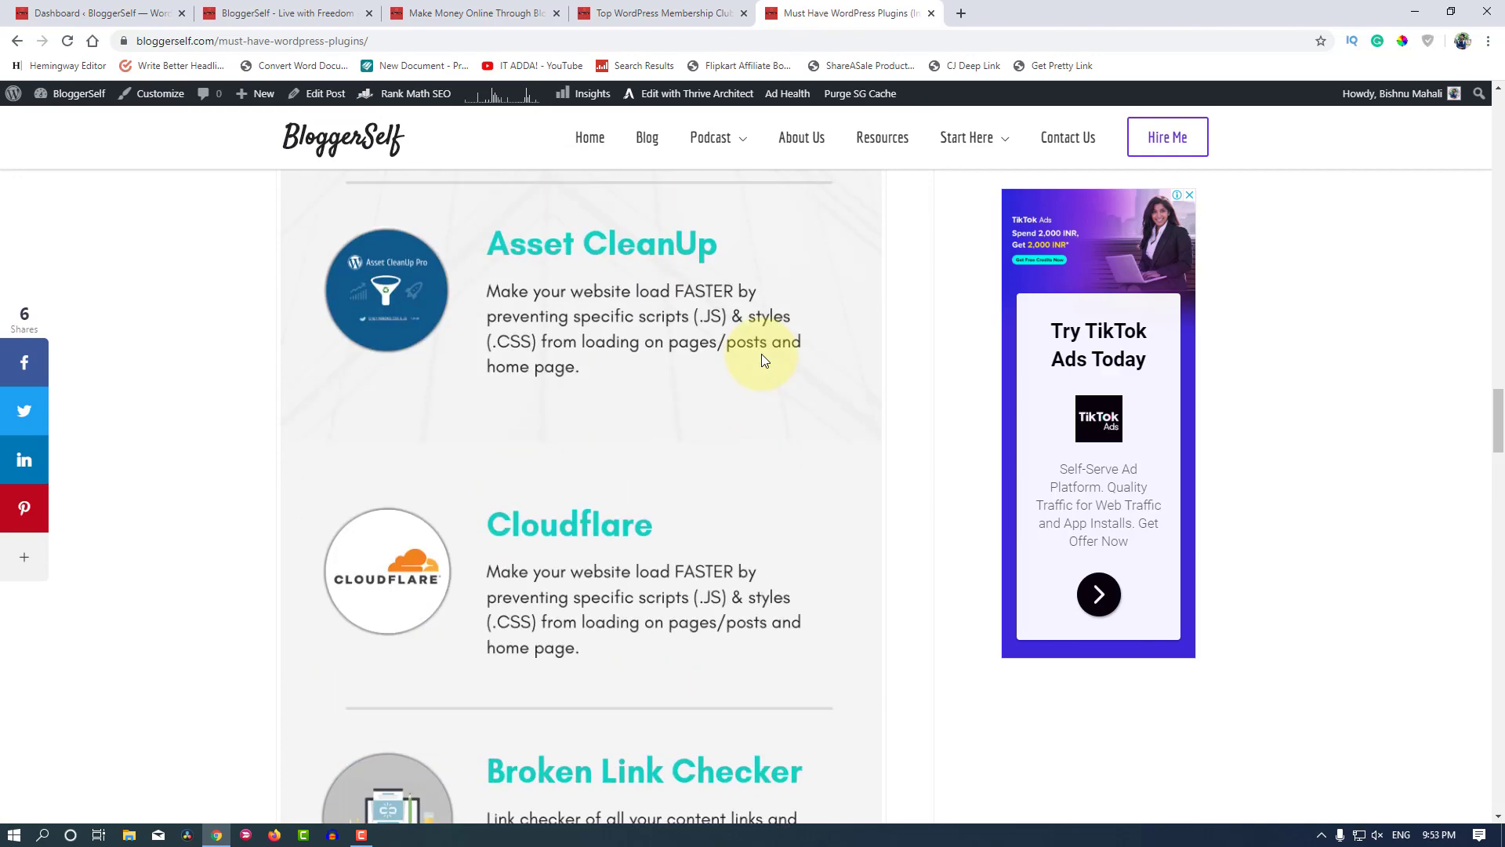
{"action": "scroll", "coordinate": [761, 354], "scroll_direction": "up", "scroll_amount": 15}
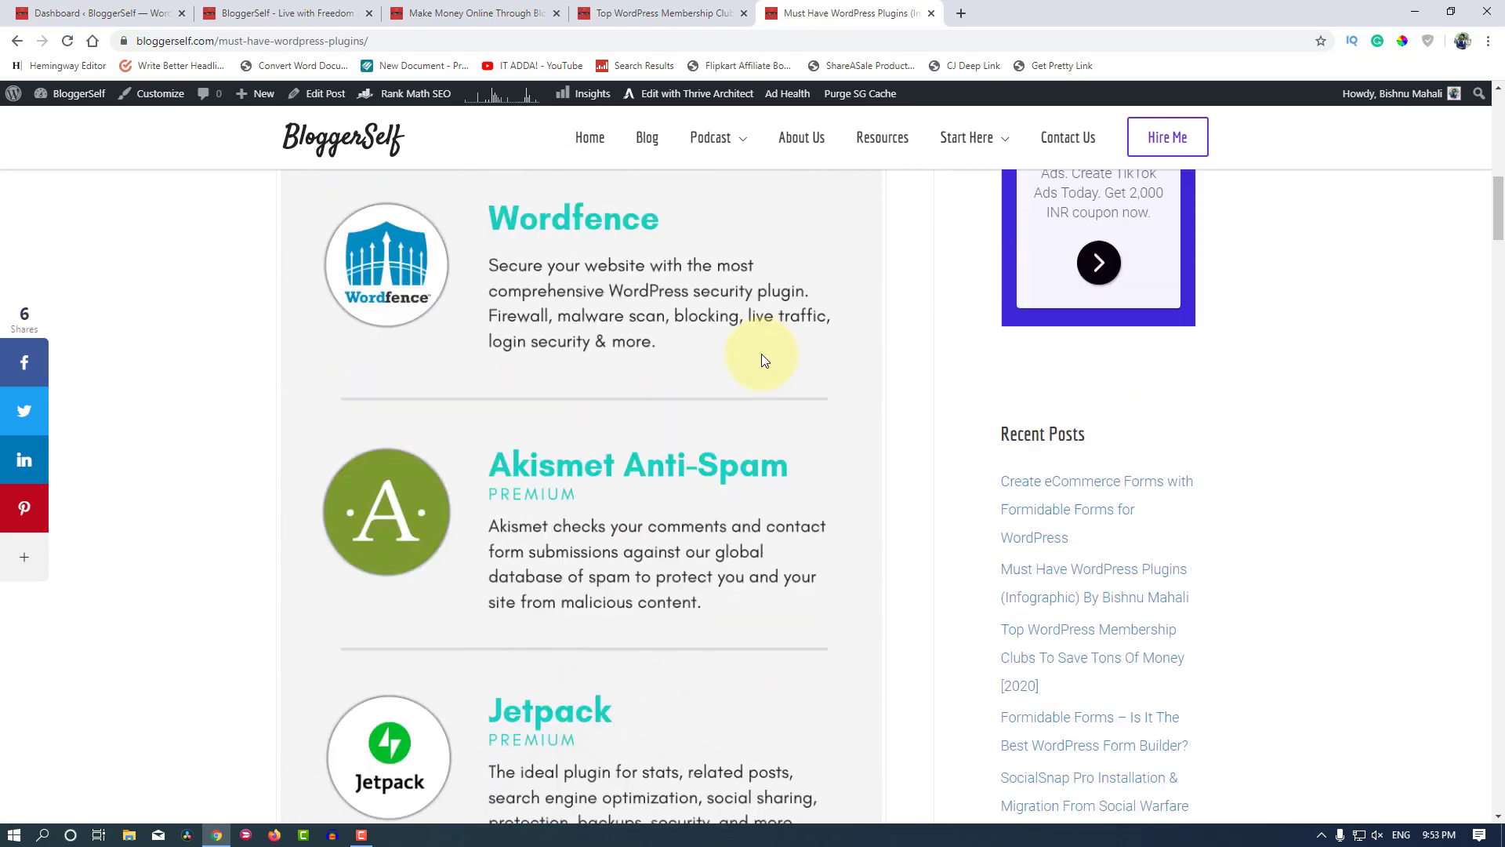
Step: Collapse both the Vertical One (800x20000) and Horizontal One (2400x2000) infographic previews
{"action": "scroll", "coordinate": [761, 354], "scroll_direction": "down", "scroll_amount": 6}
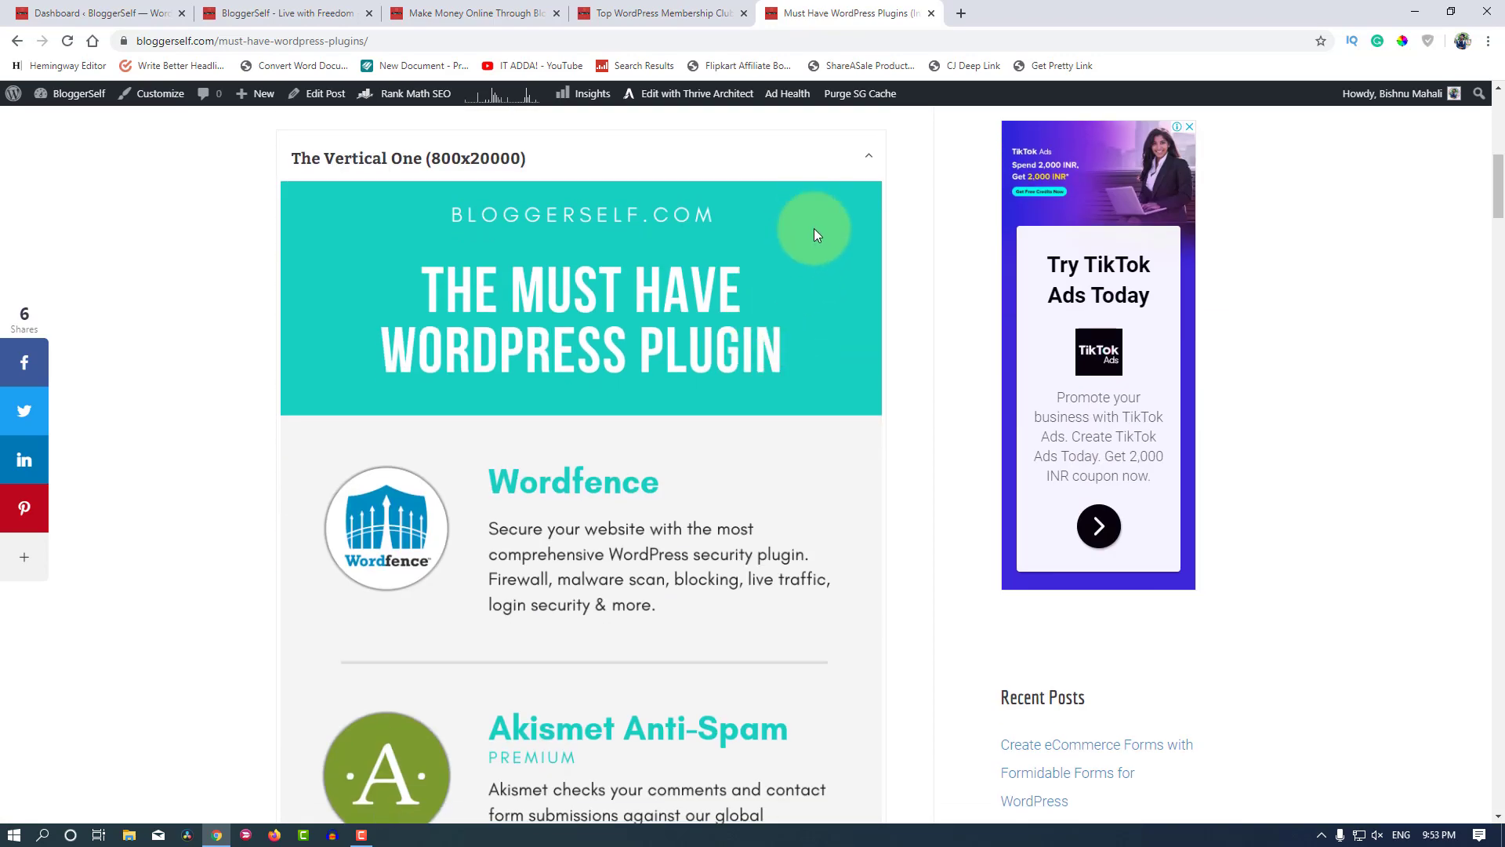
{"action": "scroll", "coordinate": [814, 228], "scroll_direction": "up", "scroll_amount": 3}
{"action": "left_click", "coordinate": [859, 396]}
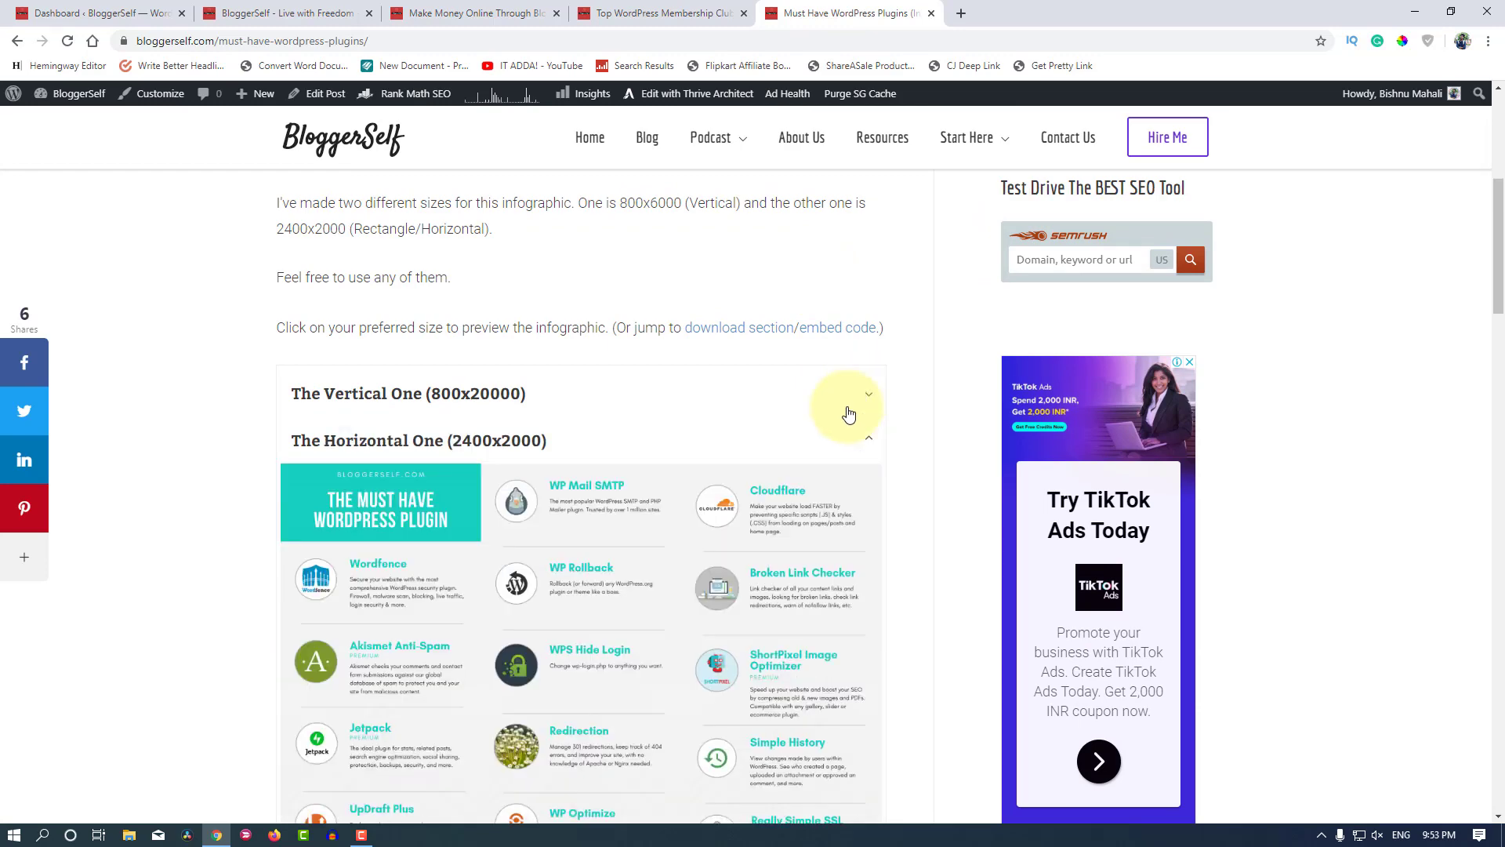
{"action": "left_click", "coordinate": [856, 459]}
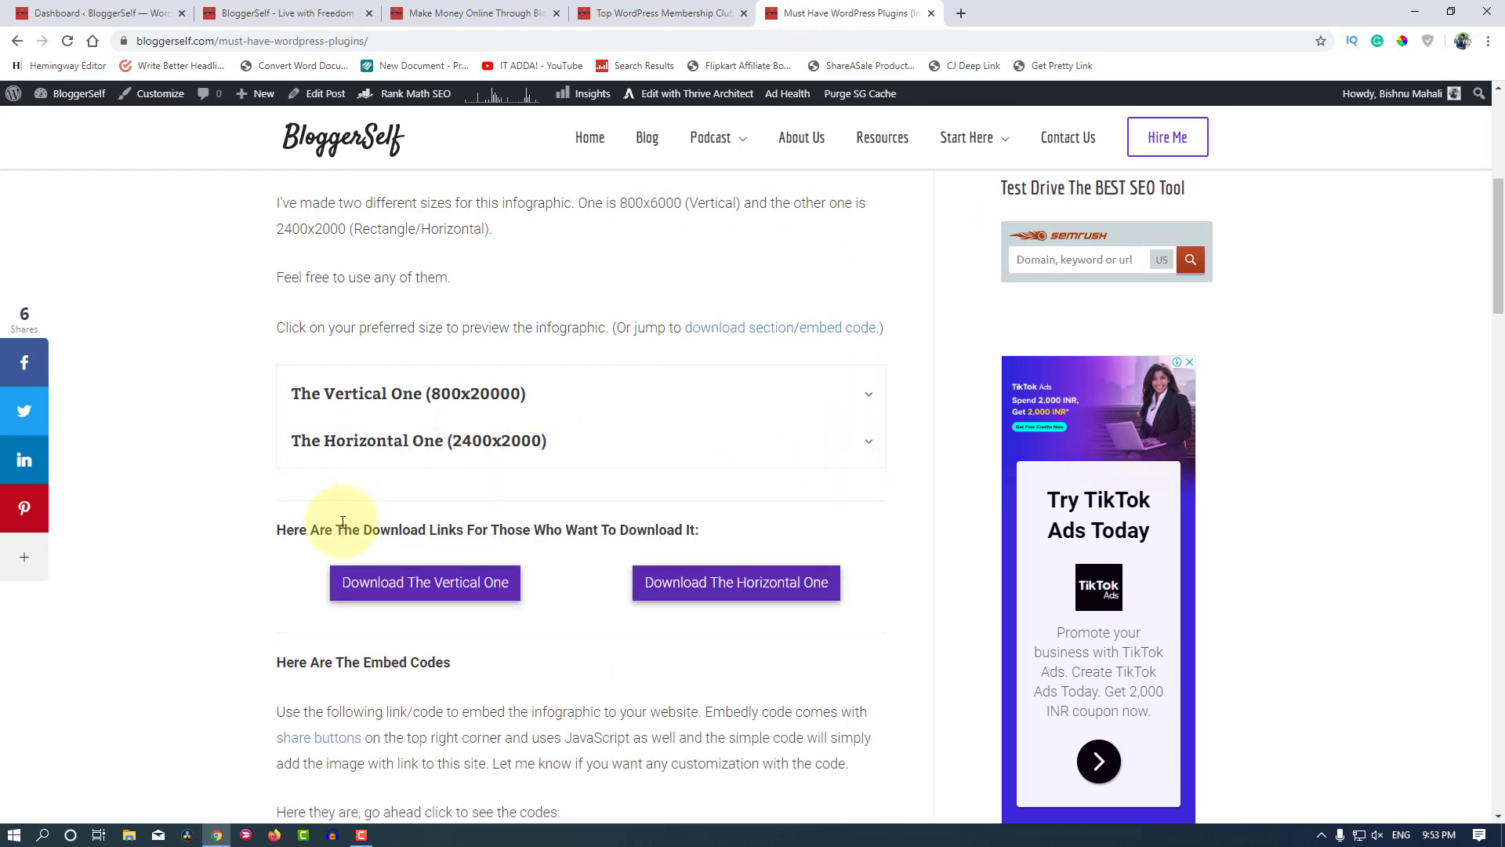
Step: Toggle the Vertical One (800x20000) infographic preview open and closed, leaving it expanded
{"action": "scroll", "coordinate": [341, 523], "scroll_direction": "up", "scroll_amount": 6}
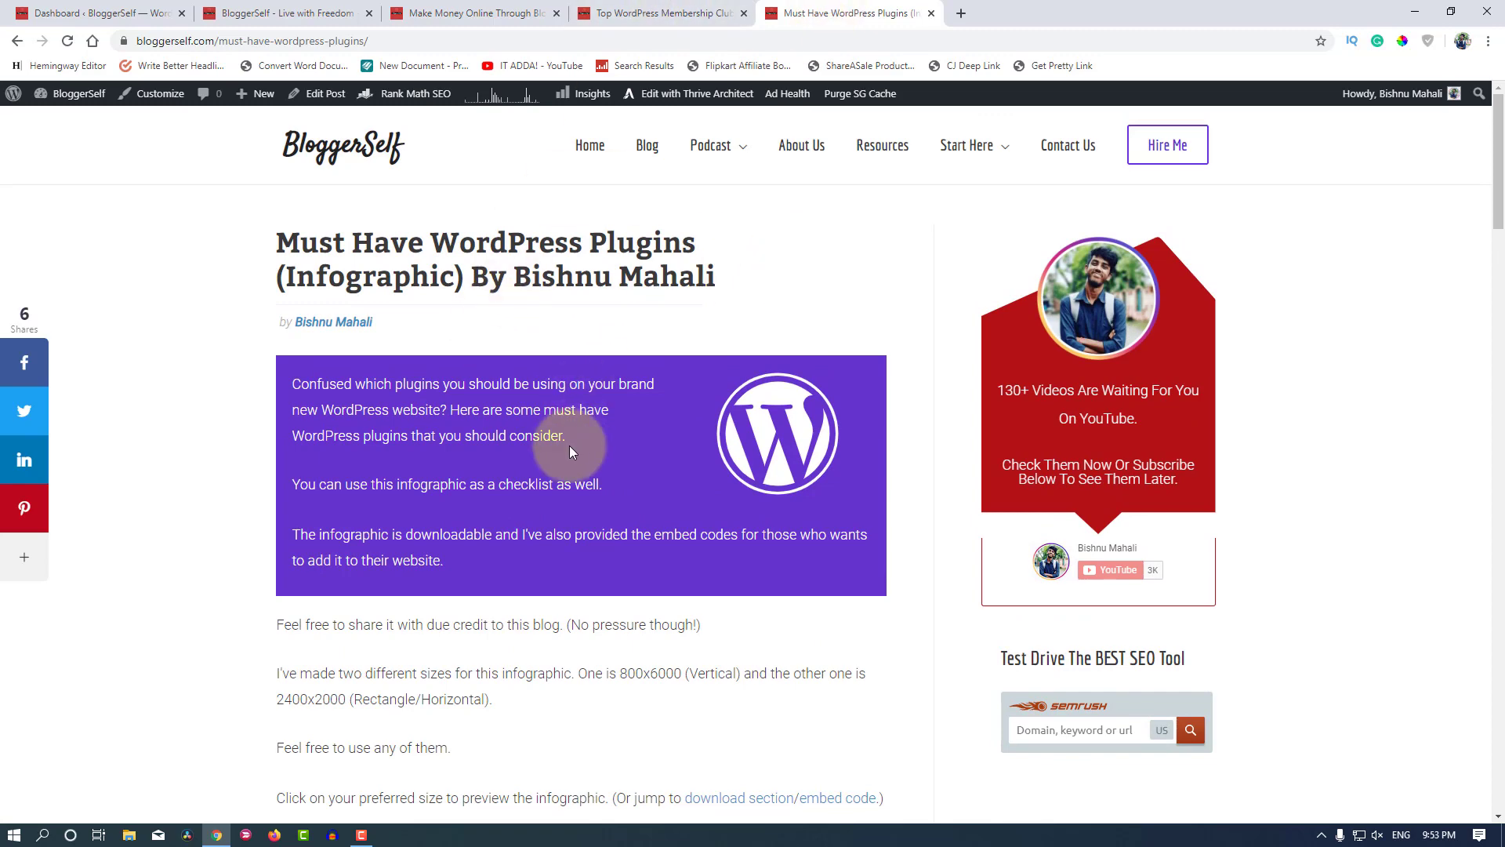
{"action": "scroll", "coordinate": [571, 447], "scroll_direction": "down", "scroll_amount": 5}
{"action": "left_click", "coordinate": [557, 469]}
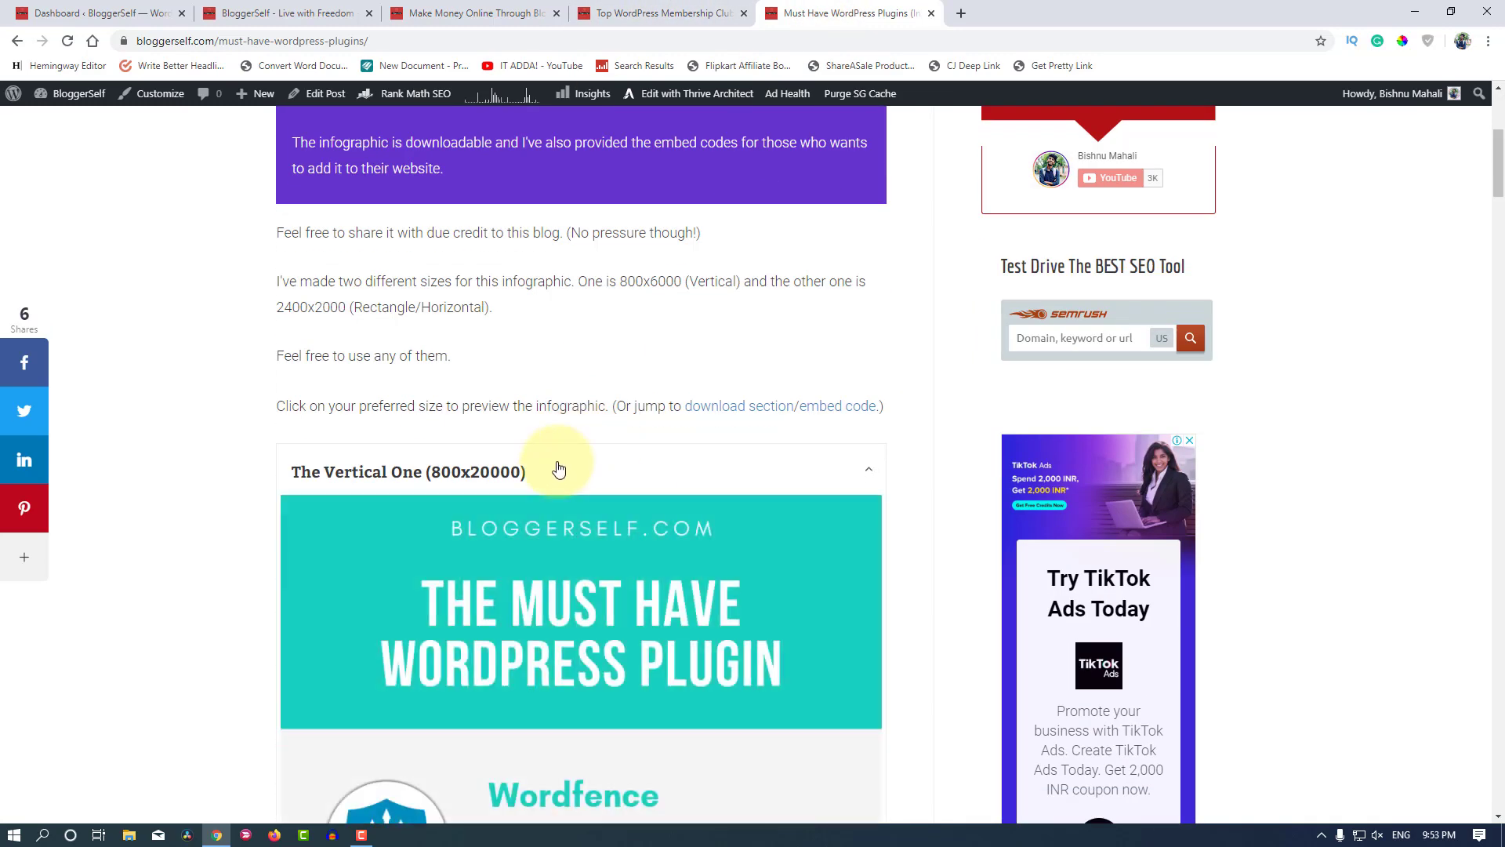
{"action": "left_click", "coordinate": [558, 469]}
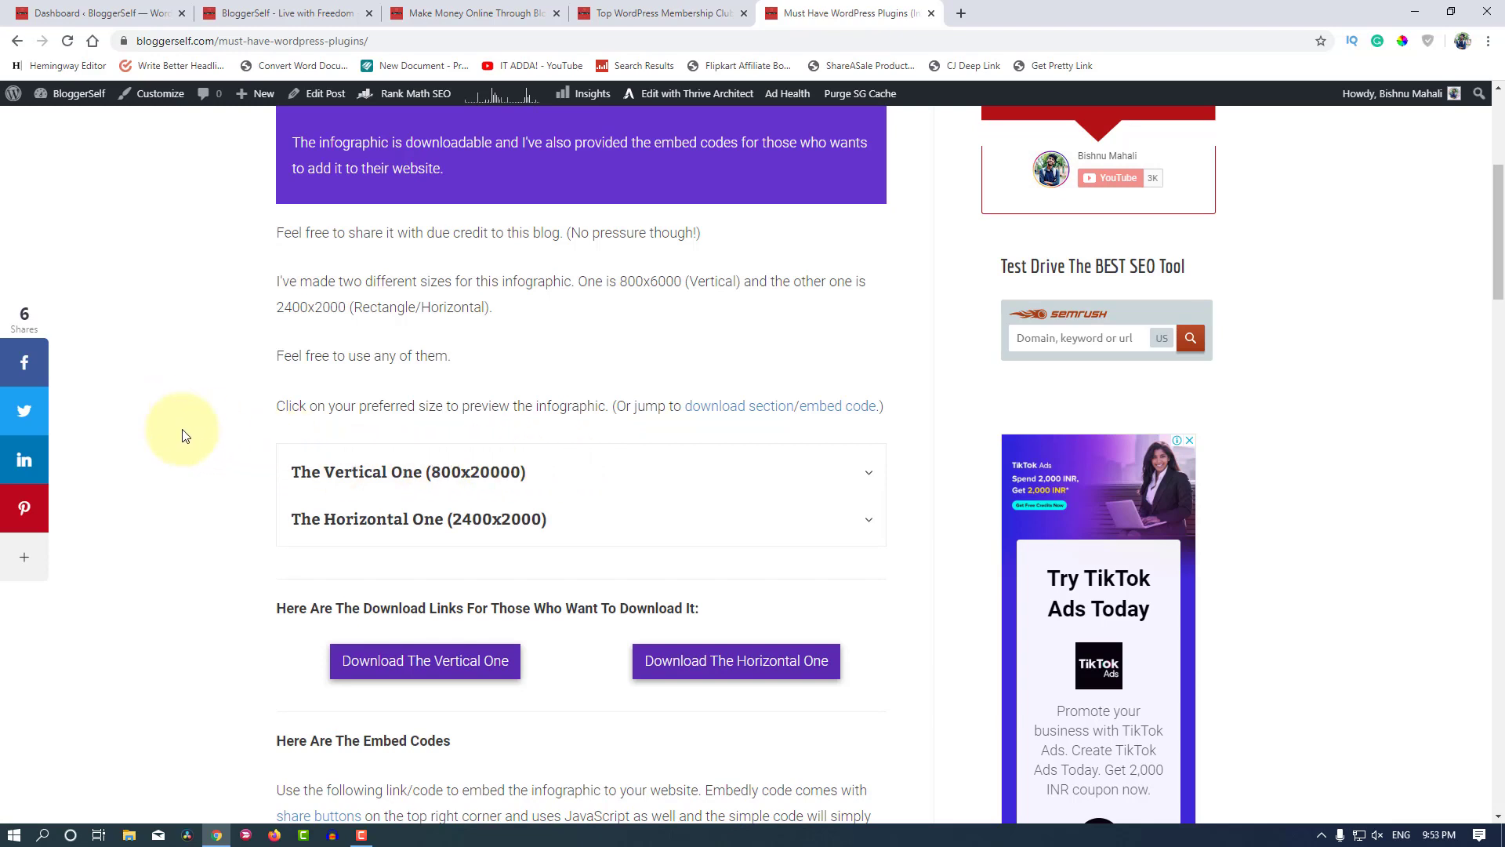
{"action": "scroll", "coordinate": [244, 380], "scroll_direction": "down", "scroll_amount": 2}
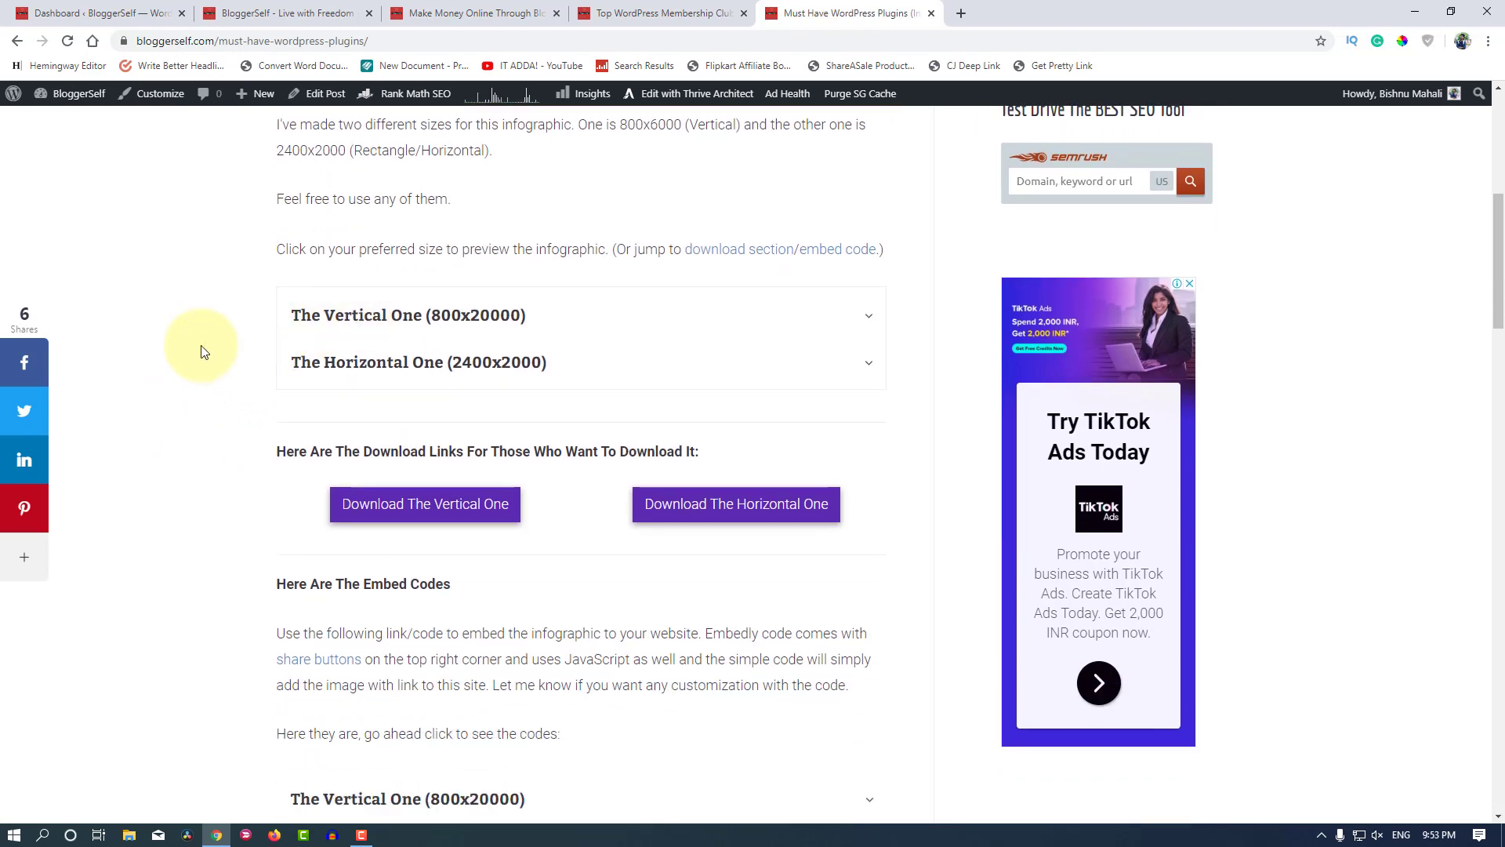
{"action": "scroll", "coordinate": [296, 345], "scroll_direction": "up", "scroll_amount": 1}
{"action": "left_click", "coordinate": [361, 396]}
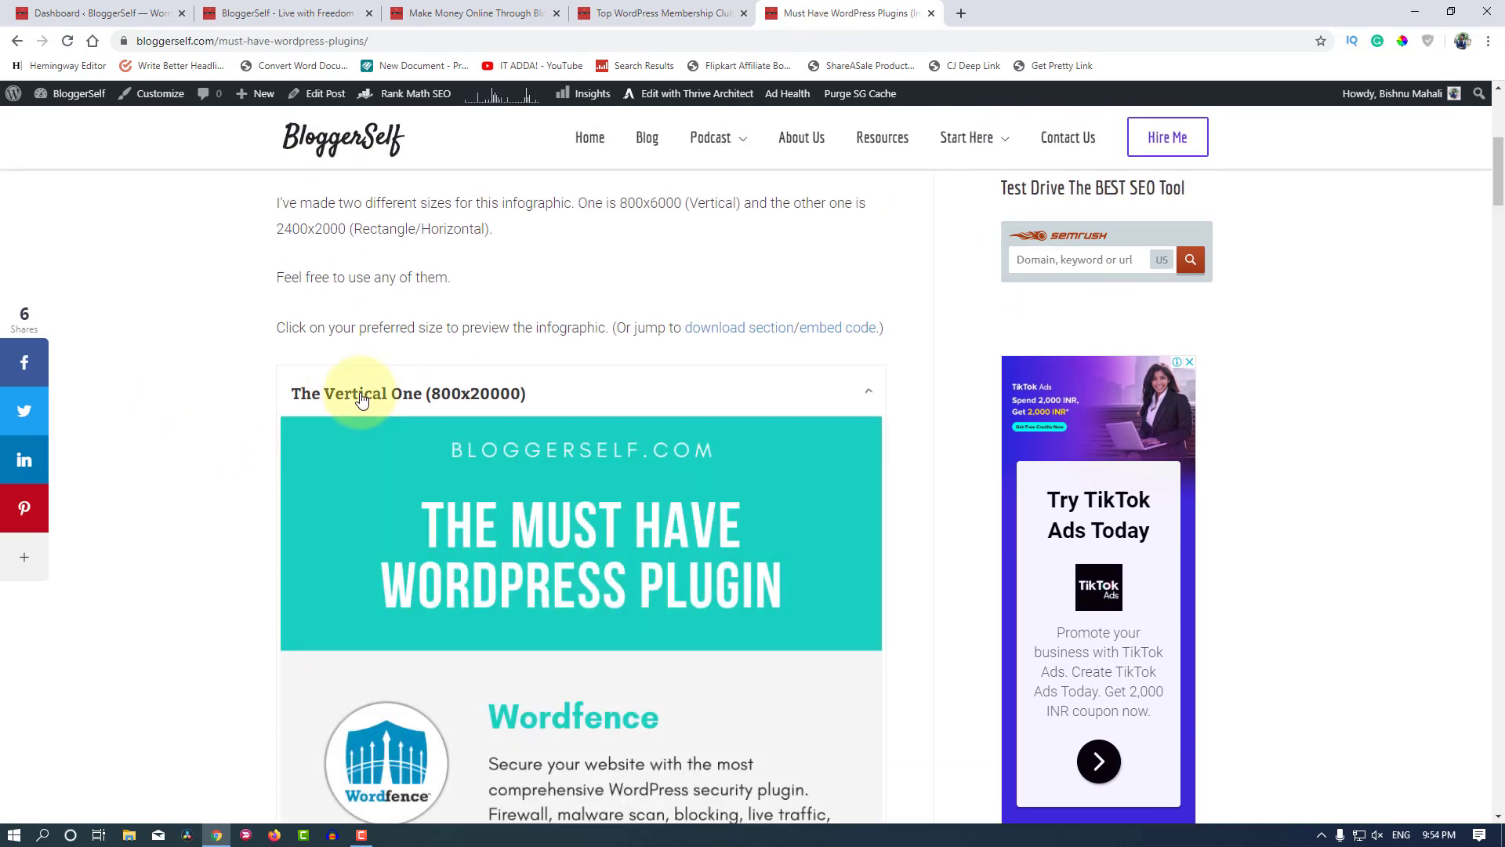
Step: Switch to the WordPress membership clubs post and review its introduction
{"action": "left_click", "coordinate": [639, 7]}
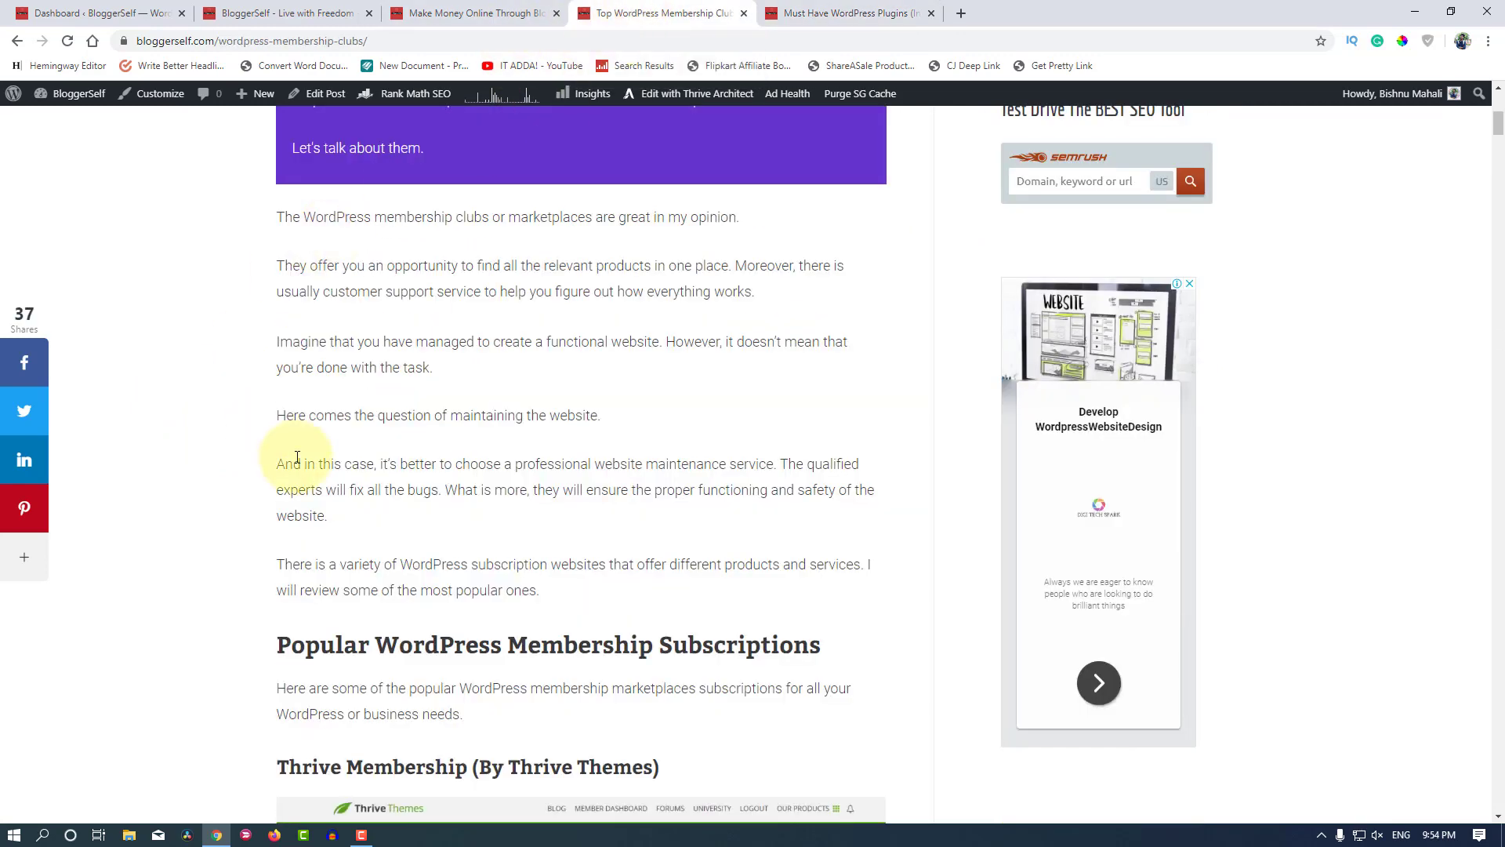
{"action": "scroll", "coordinate": [296, 458], "scroll_direction": "up", "scroll_amount": 4}
{"action": "scroll", "coordinate": [296, 460], "scroll_direction": "up", "scroll_amount": 3}
{"action": "scroll", "coordinate": [296, 459], "scroll_direction": "down", "scroll_amount": 5}
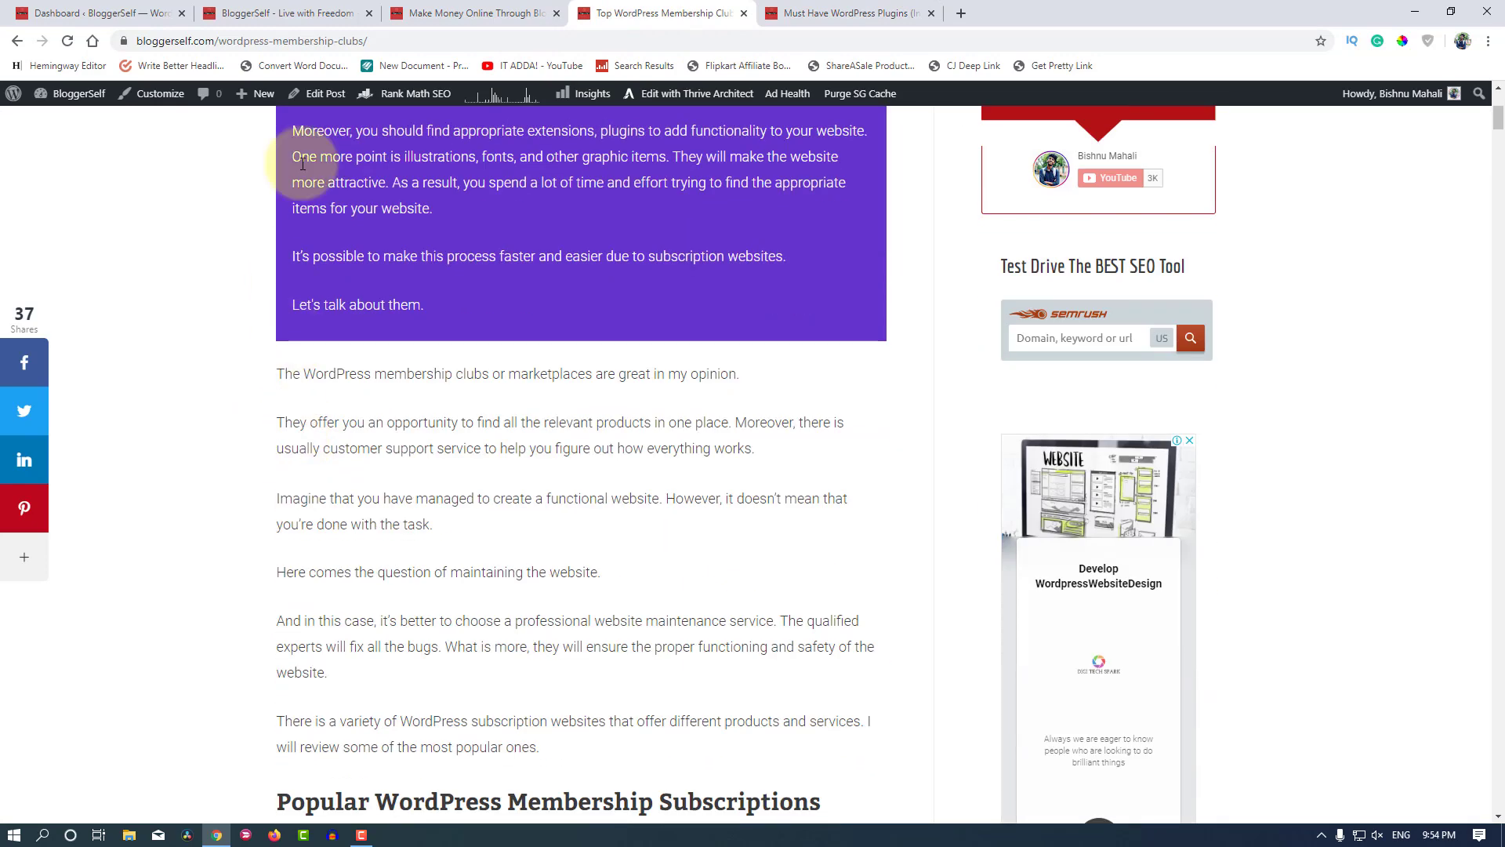
Step: Return to the WordPress dashboard and open the Social Snap plugin's settings
{"action": "left_click", "coordinate": [245, 6]}
{"action": "left_click", "coordinate": [115, 8]}
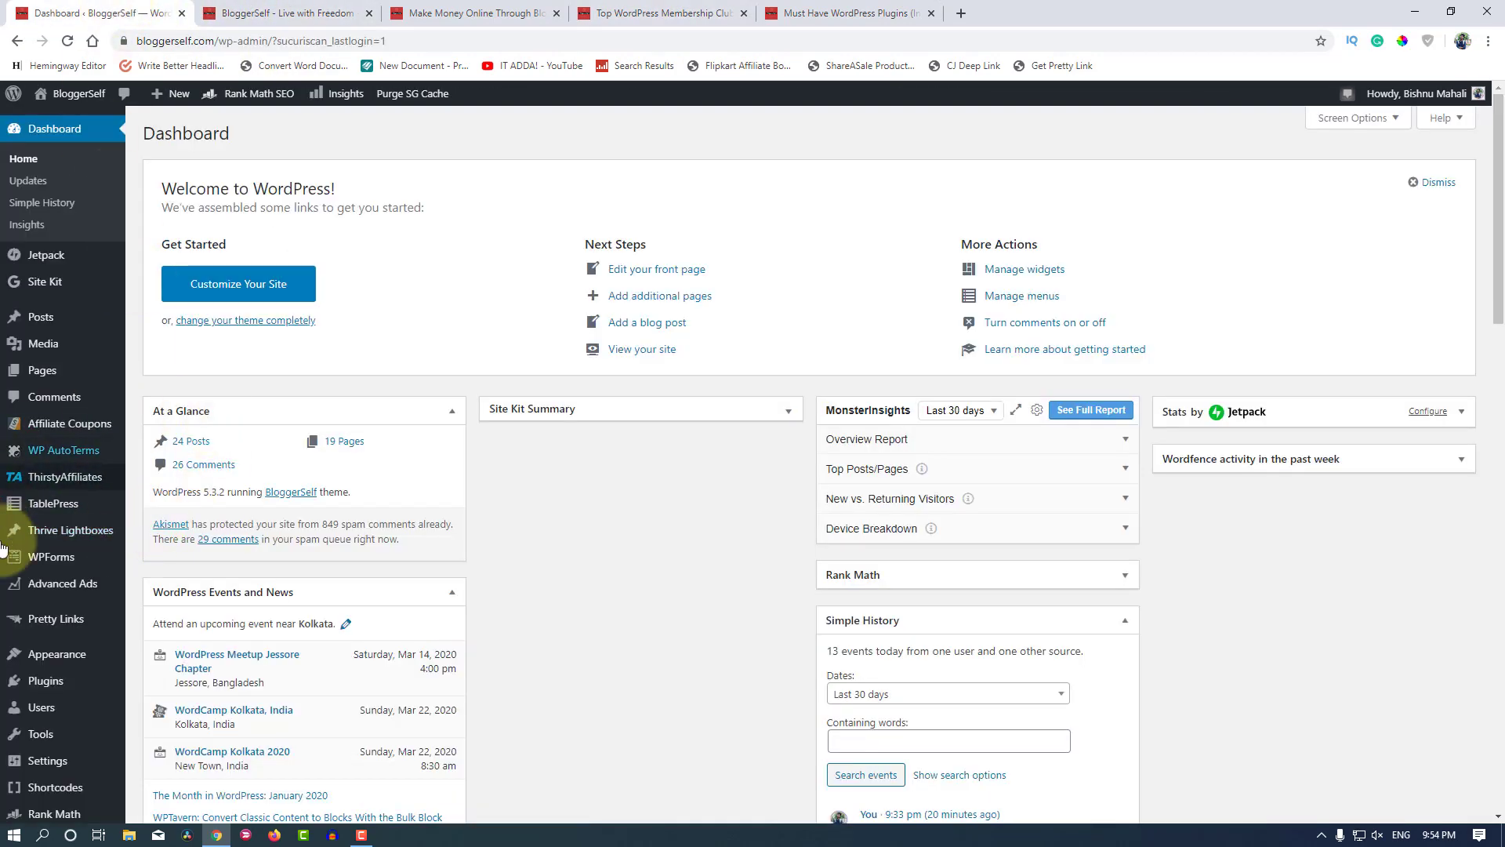
{"action": "scroll", "coordinate": [19, 540], "scroll_direction": "down", "scroll_amount": 5}
{"action": "mouse_move", "coordinate": [52, 784]}
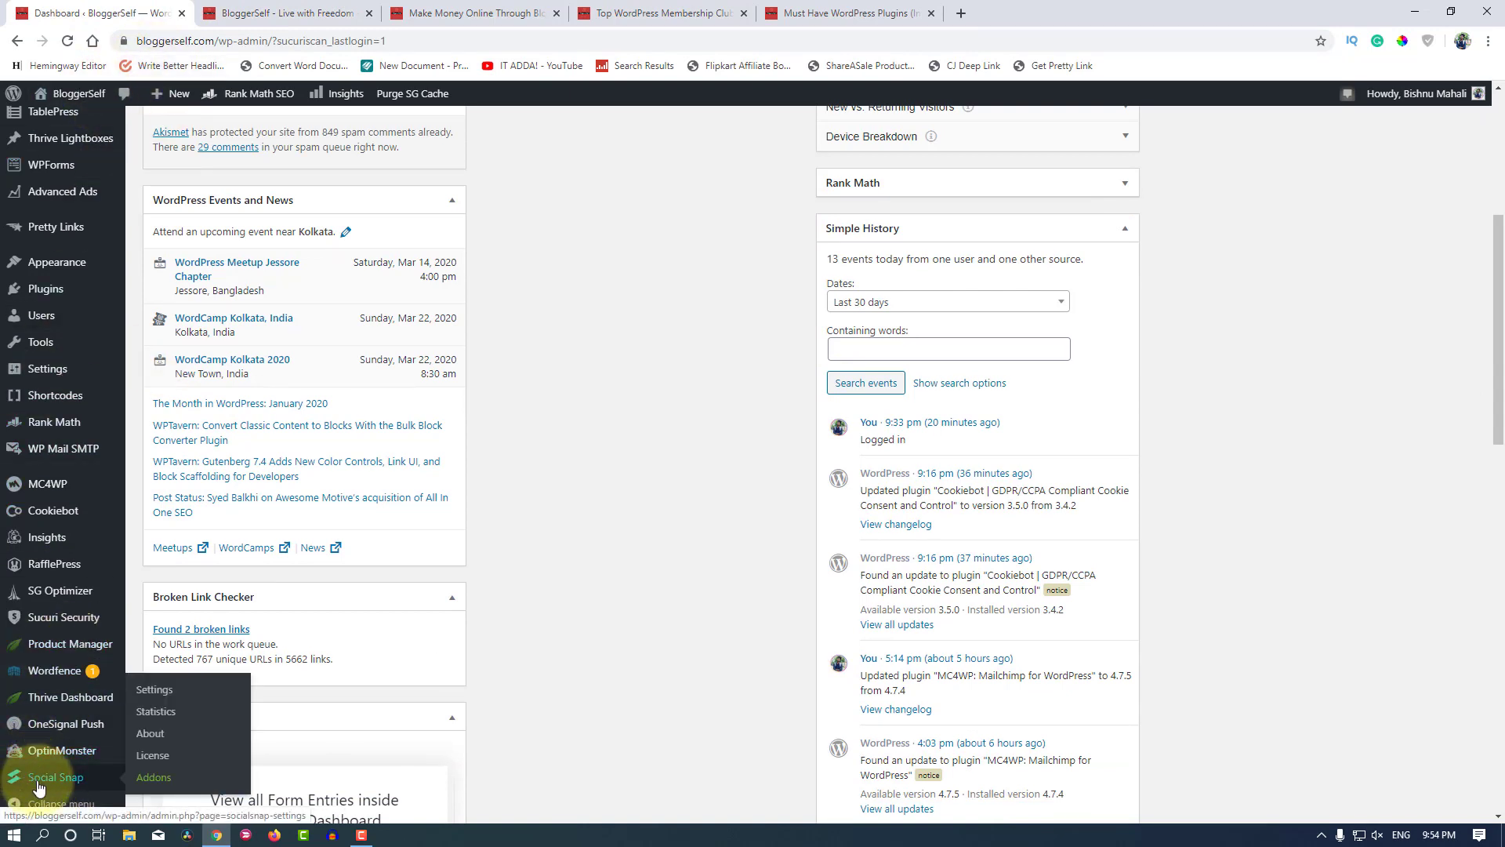
{"action": "left_click", "coordinate": [157, 693]}
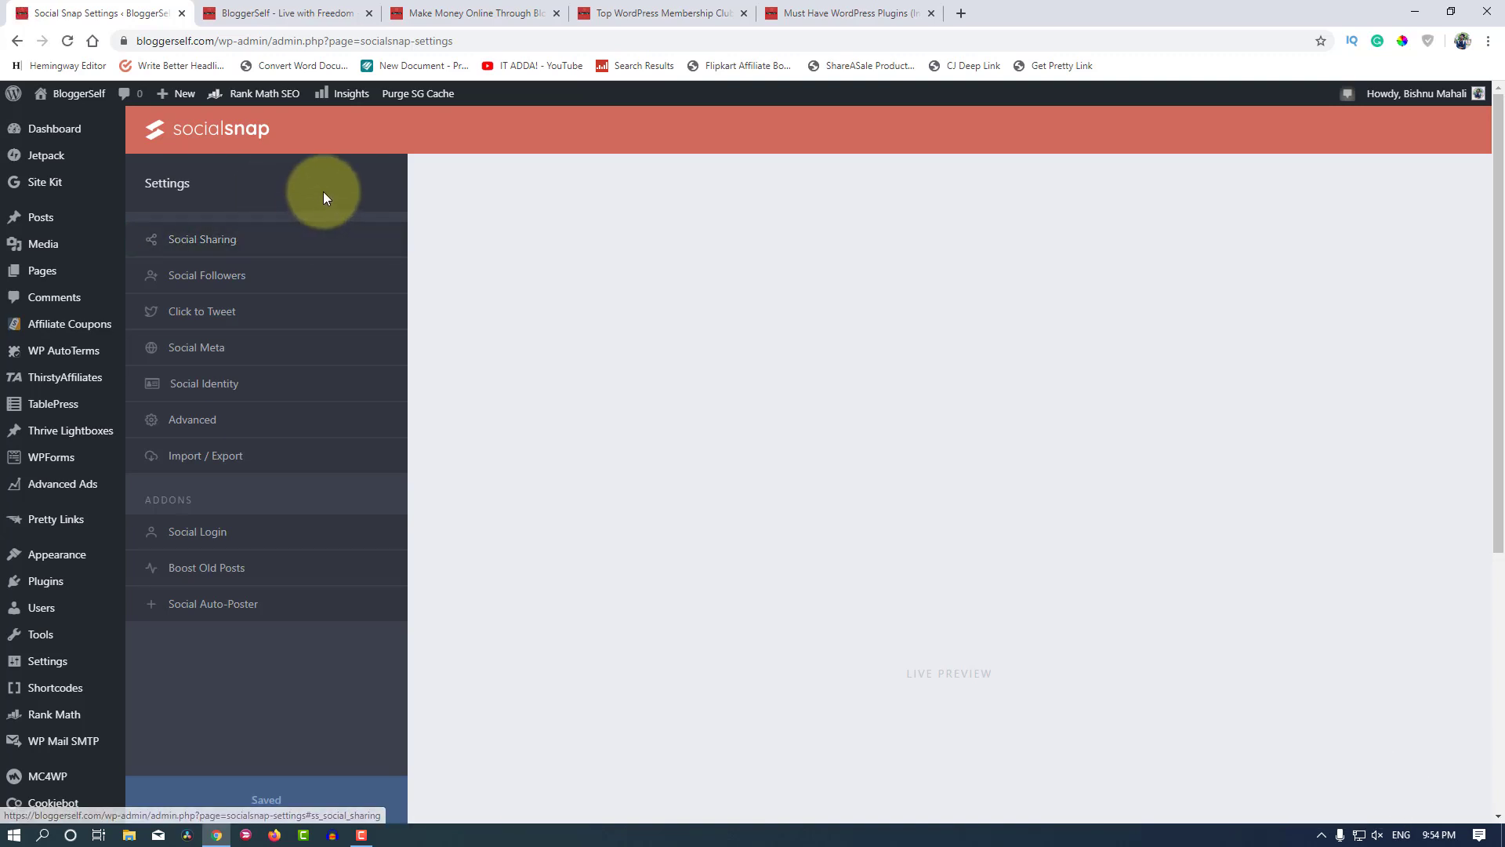
Step: Look over the Social Sharing options and open the Manage Networks settings
{"action": "left_click", "coordinate": [206, 250]}
{"action": "left_click", "coordinate": [205, 249]}
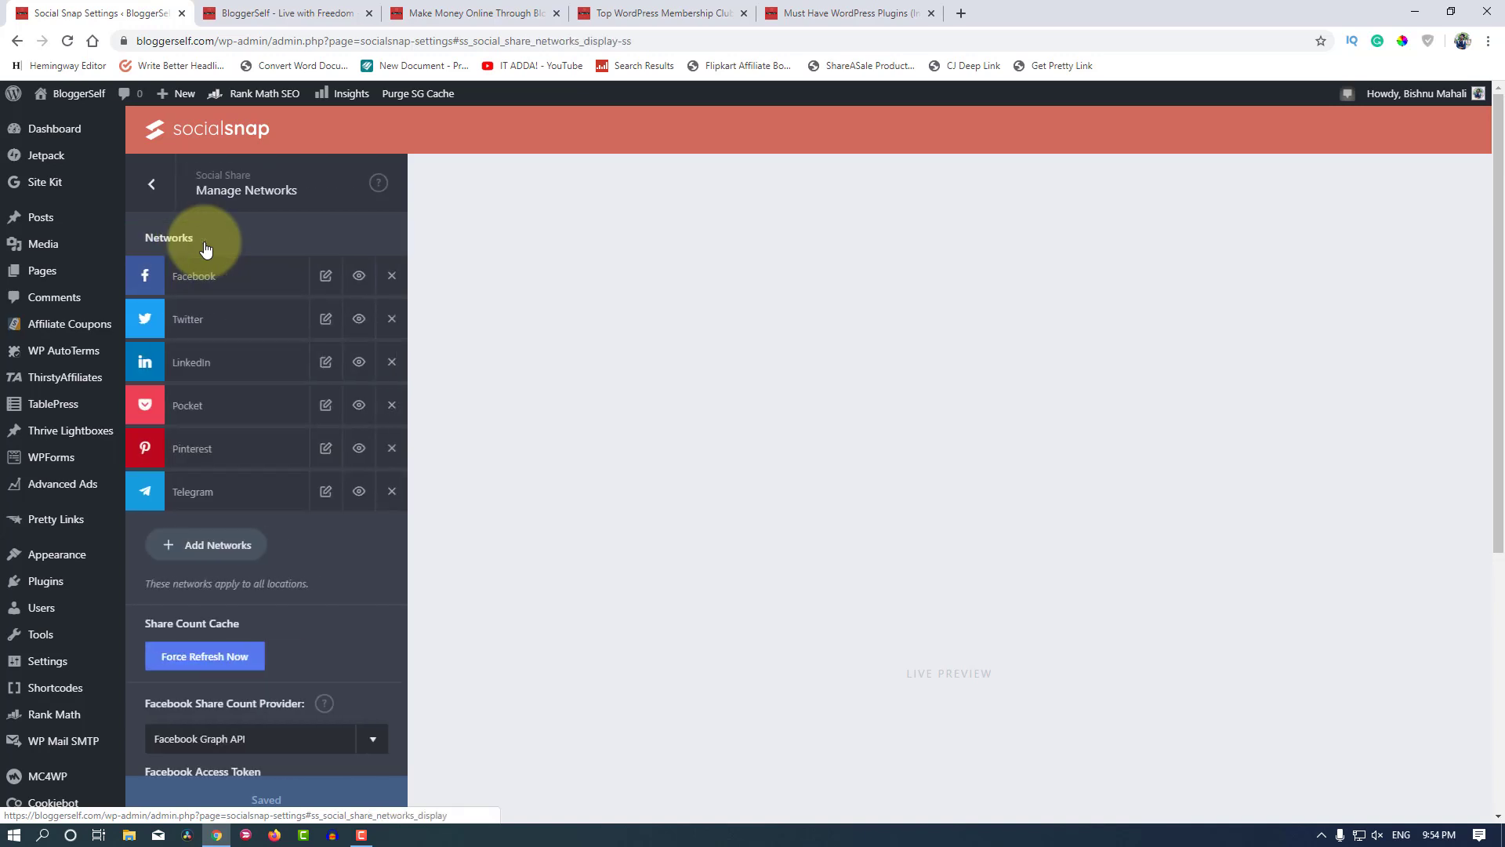
{"action": "left_click", "coordinate": [151, 187]}
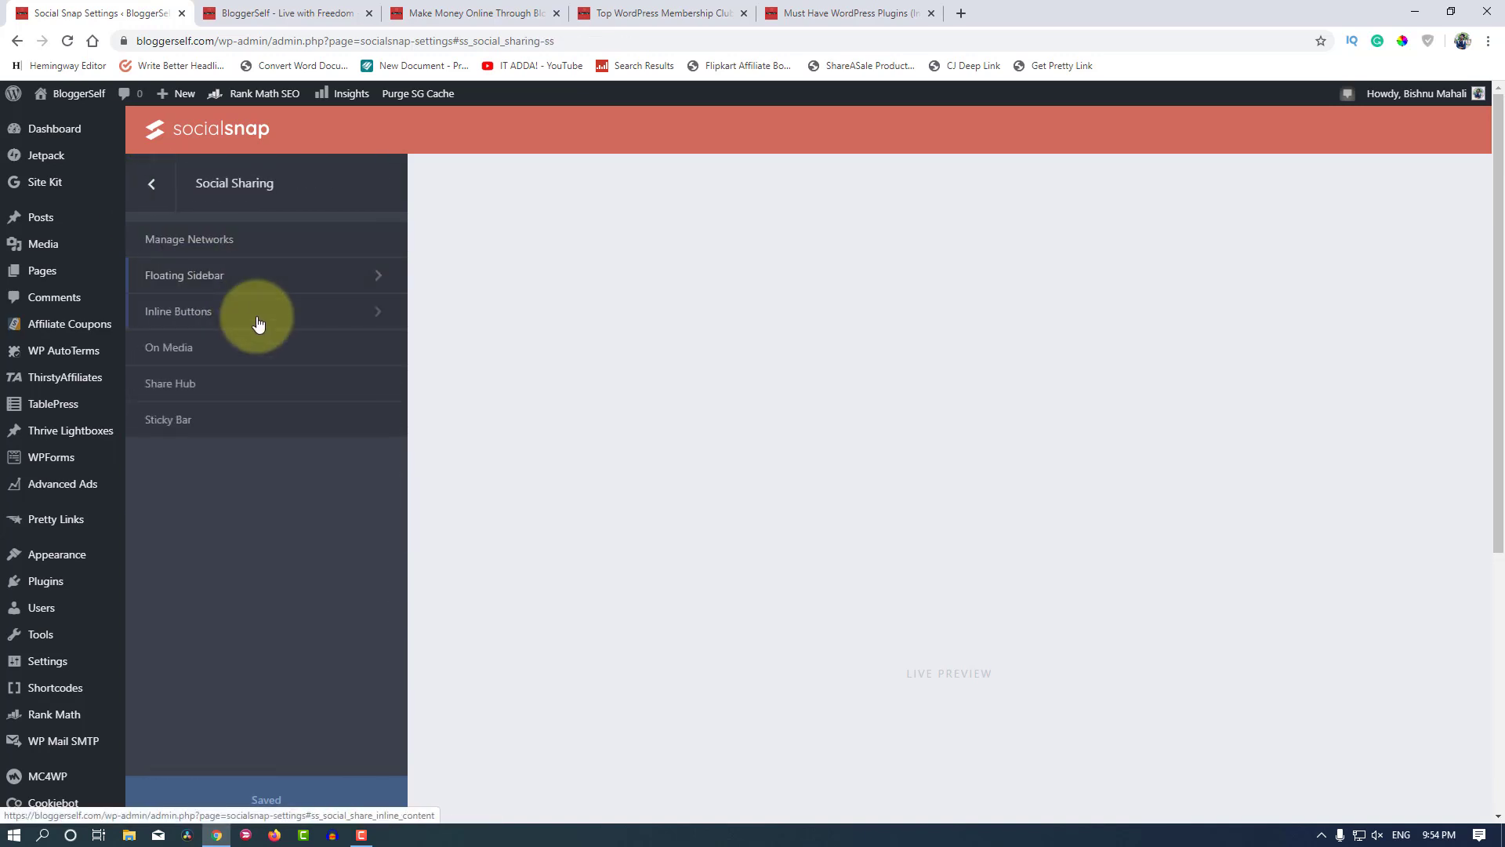
{"action": "left_click", "coordinate": [216, 249]}
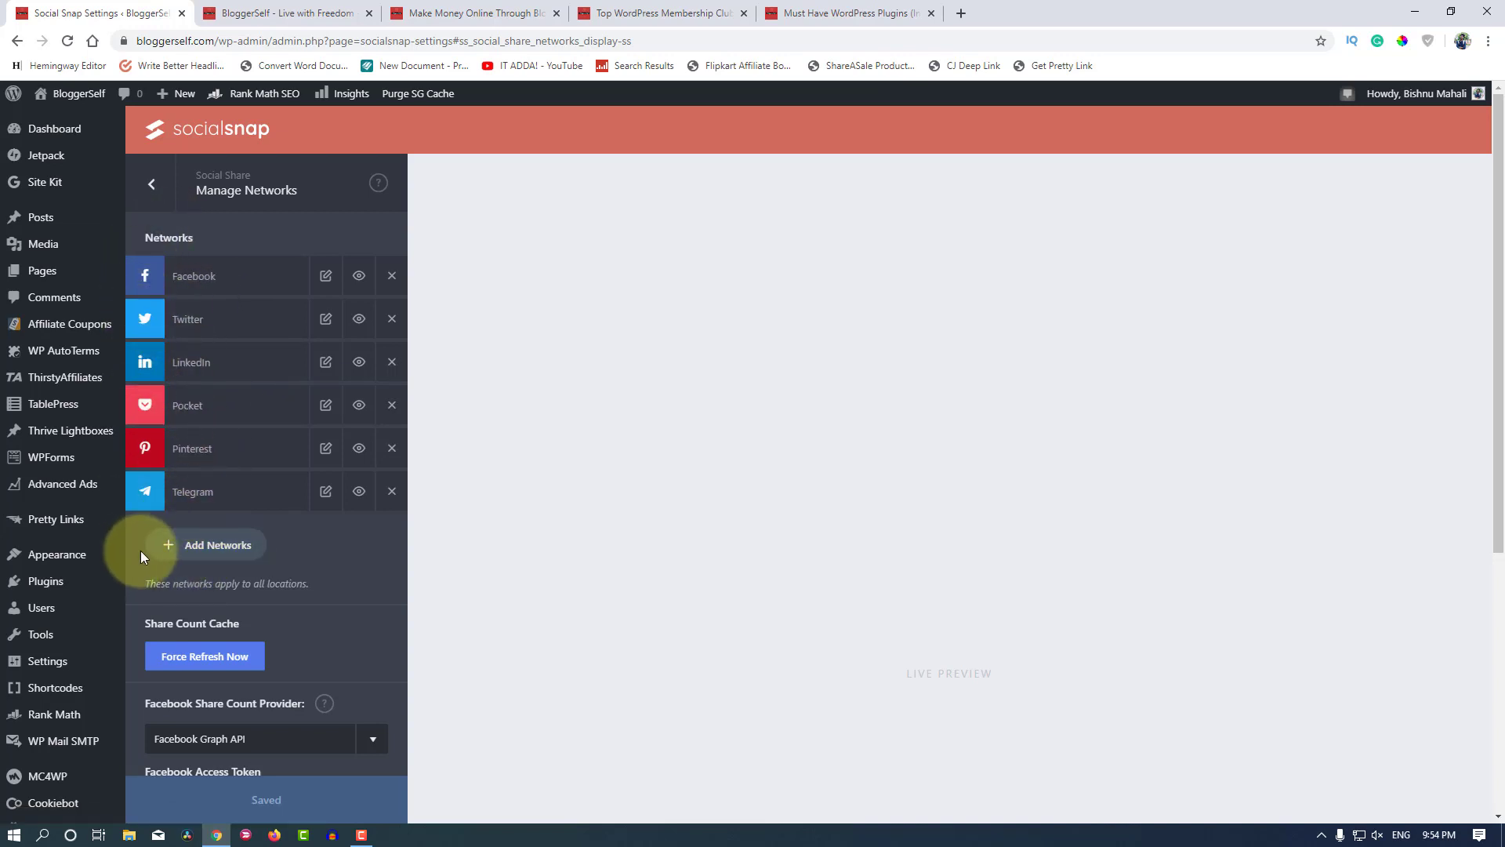
Step: Add the Mix network from the available share networks, remove it again, and close the network selection
{"action": "left_click", "coordinate": [220, 553]}
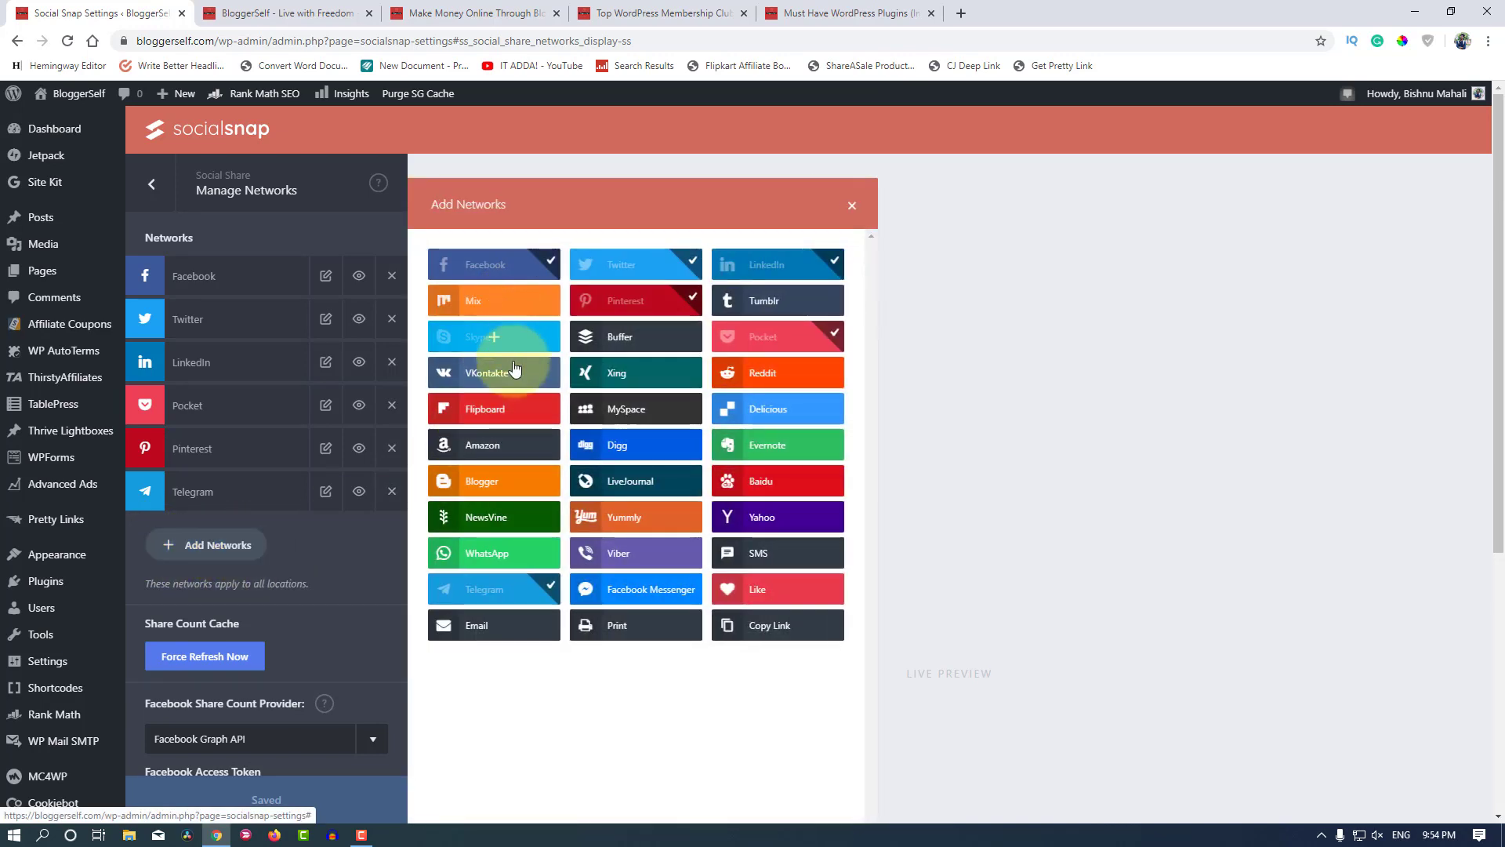
{"action": "left_click", "coordinate": [490, 304]}
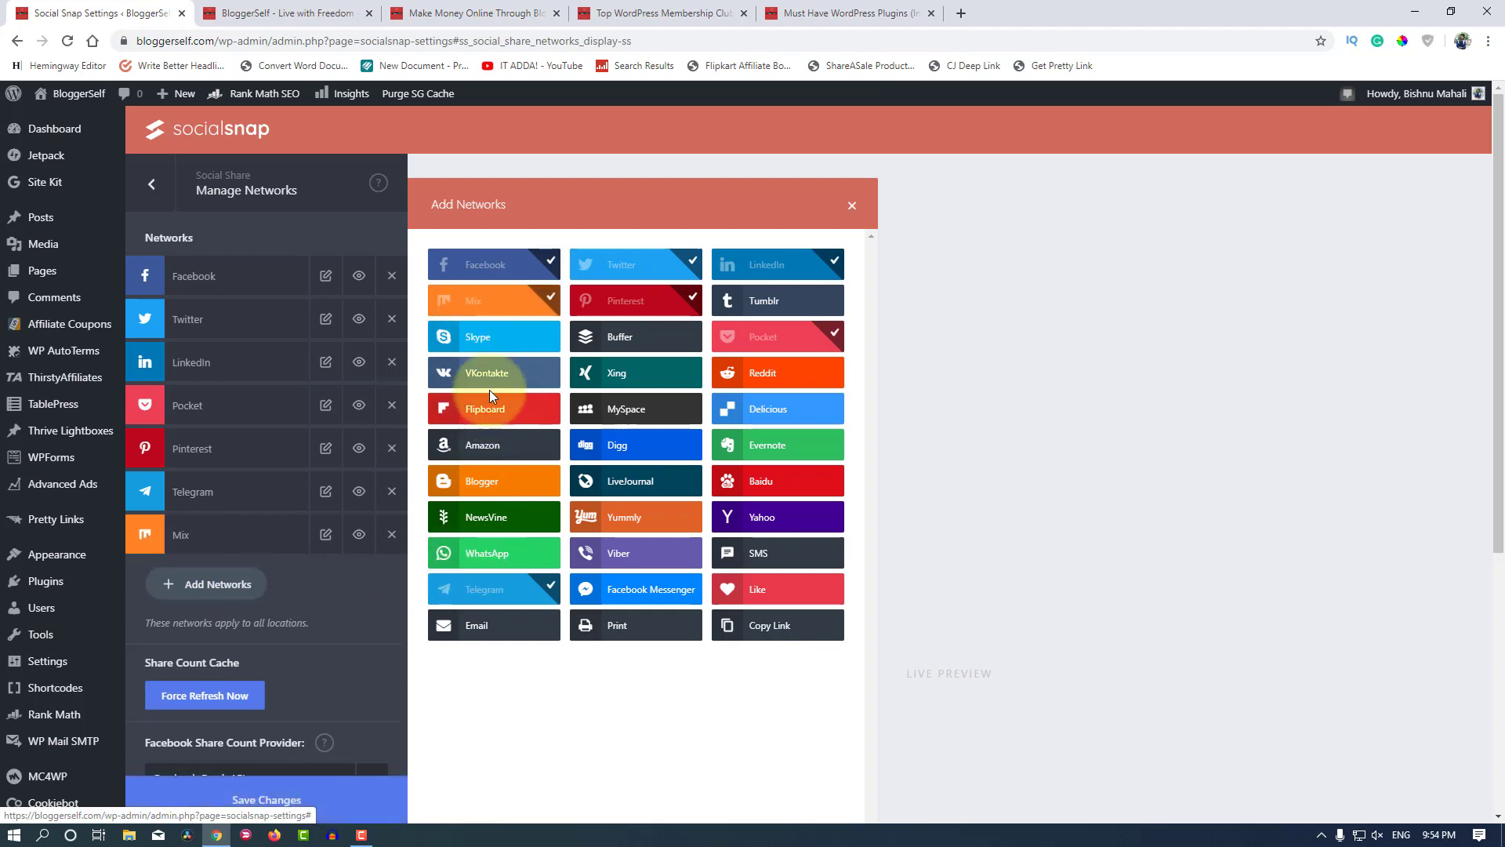
{"action": "left_click", "coordinate": [486, 311]}
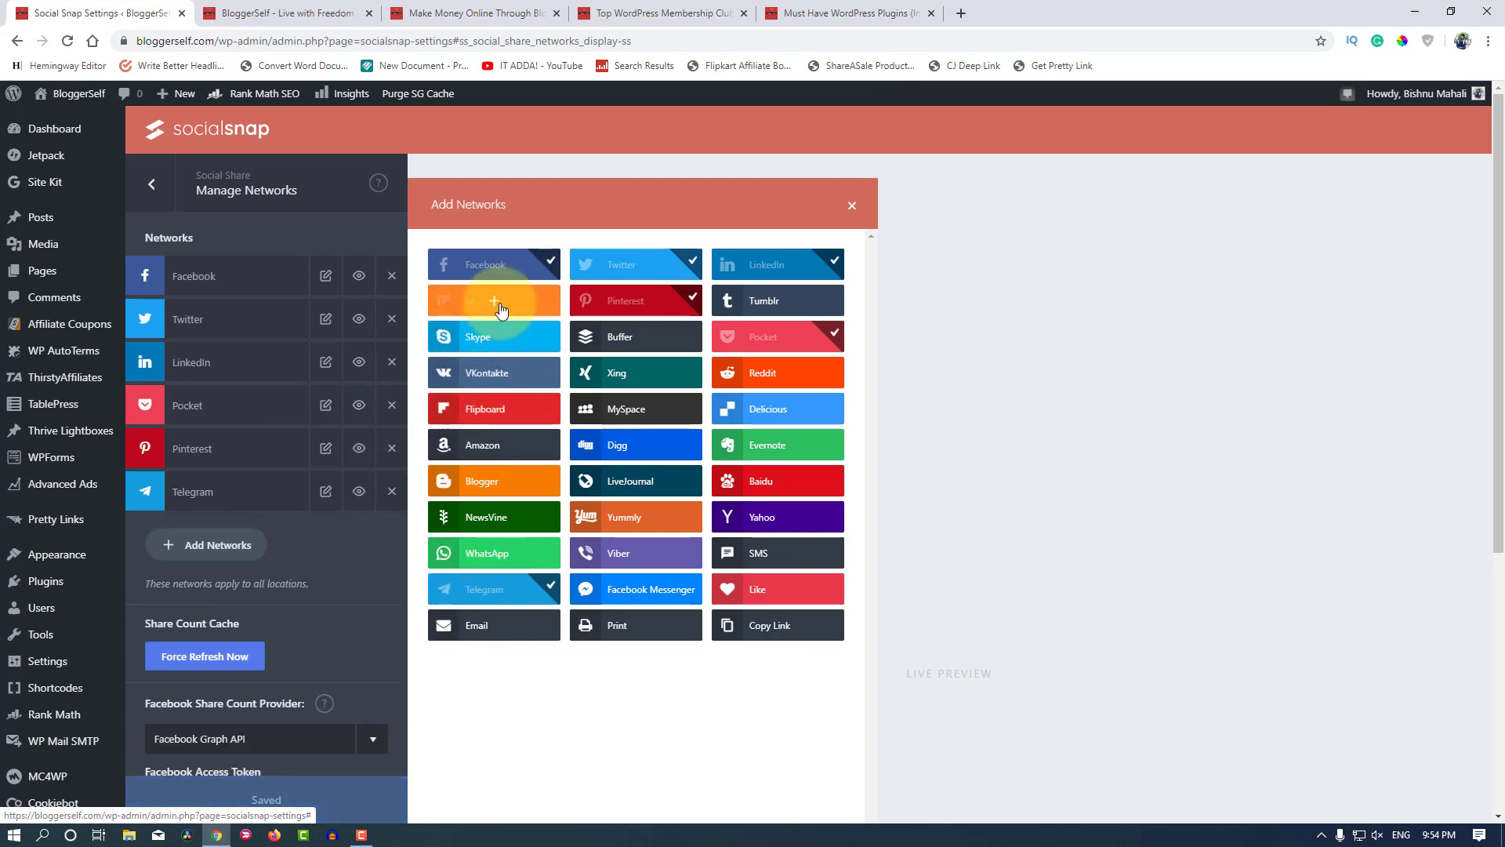
{"action": "left_click", "coordinate": [500, 309]}
{"action": "left_click", "coordinate": [500, 309]}
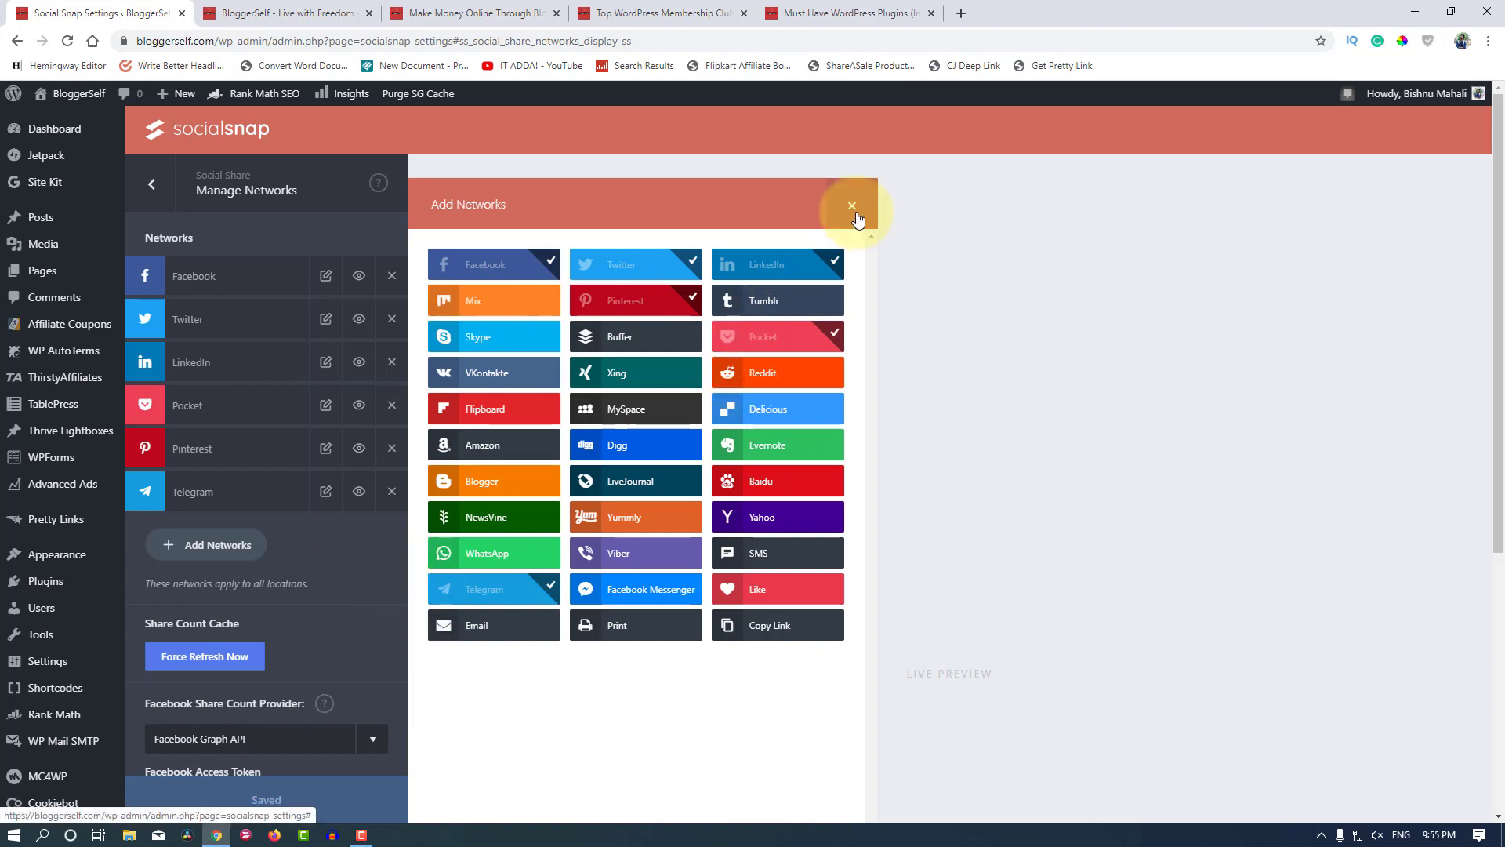
{"action": "left_click", "coordinate": [852, 207]}
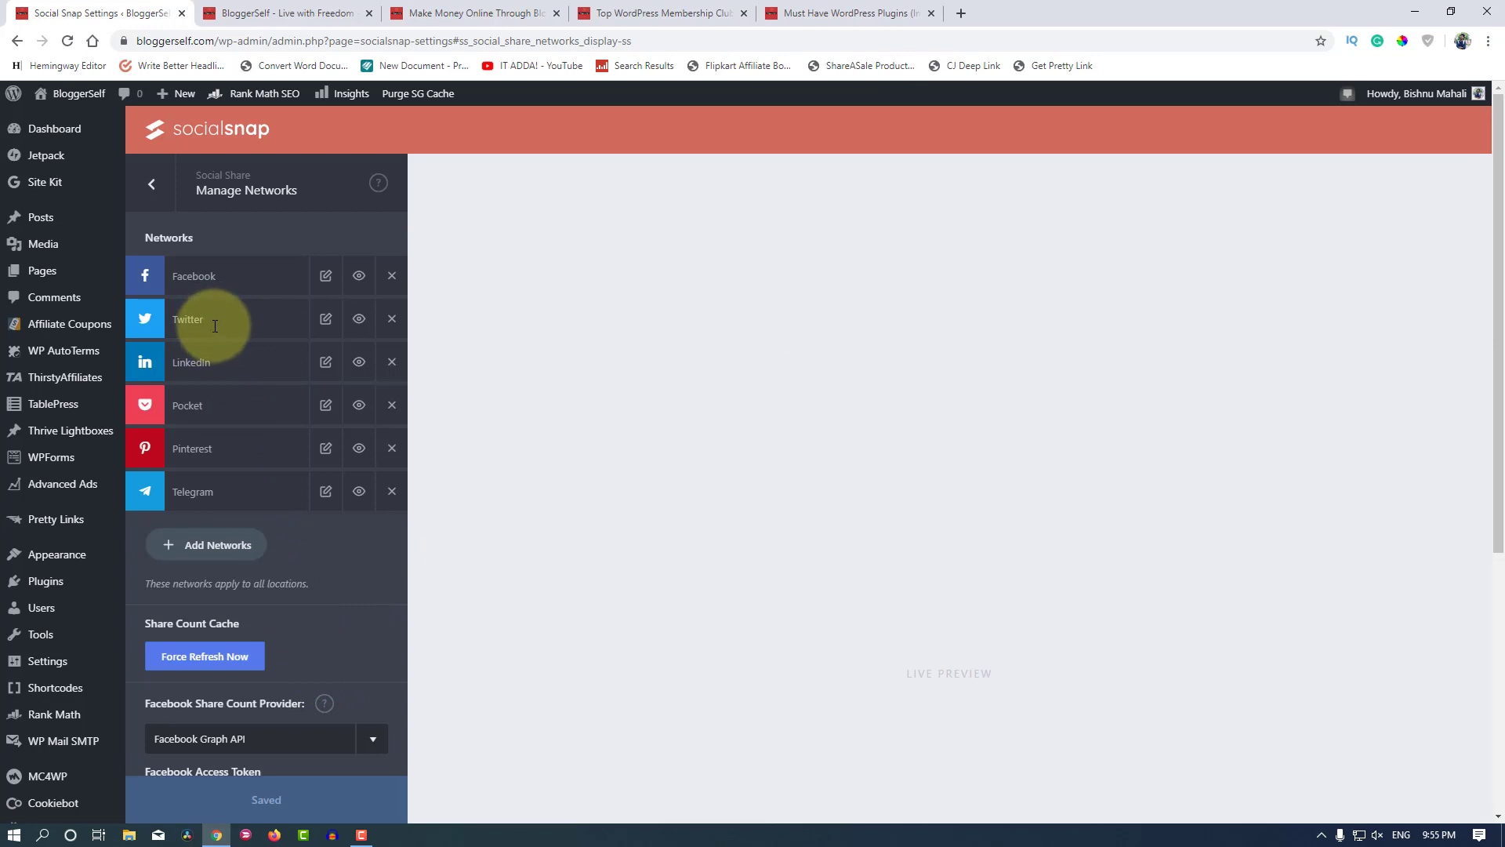
Step: Switch to the make-money-online post and examine its floating sidebar and inline share buttons
{"action": "left_click", "coordinate": [475, 13]}
{"action": "scroll", "coordinate": [412, 303], "scroll_direction": "down", "scroll_amount": 2}
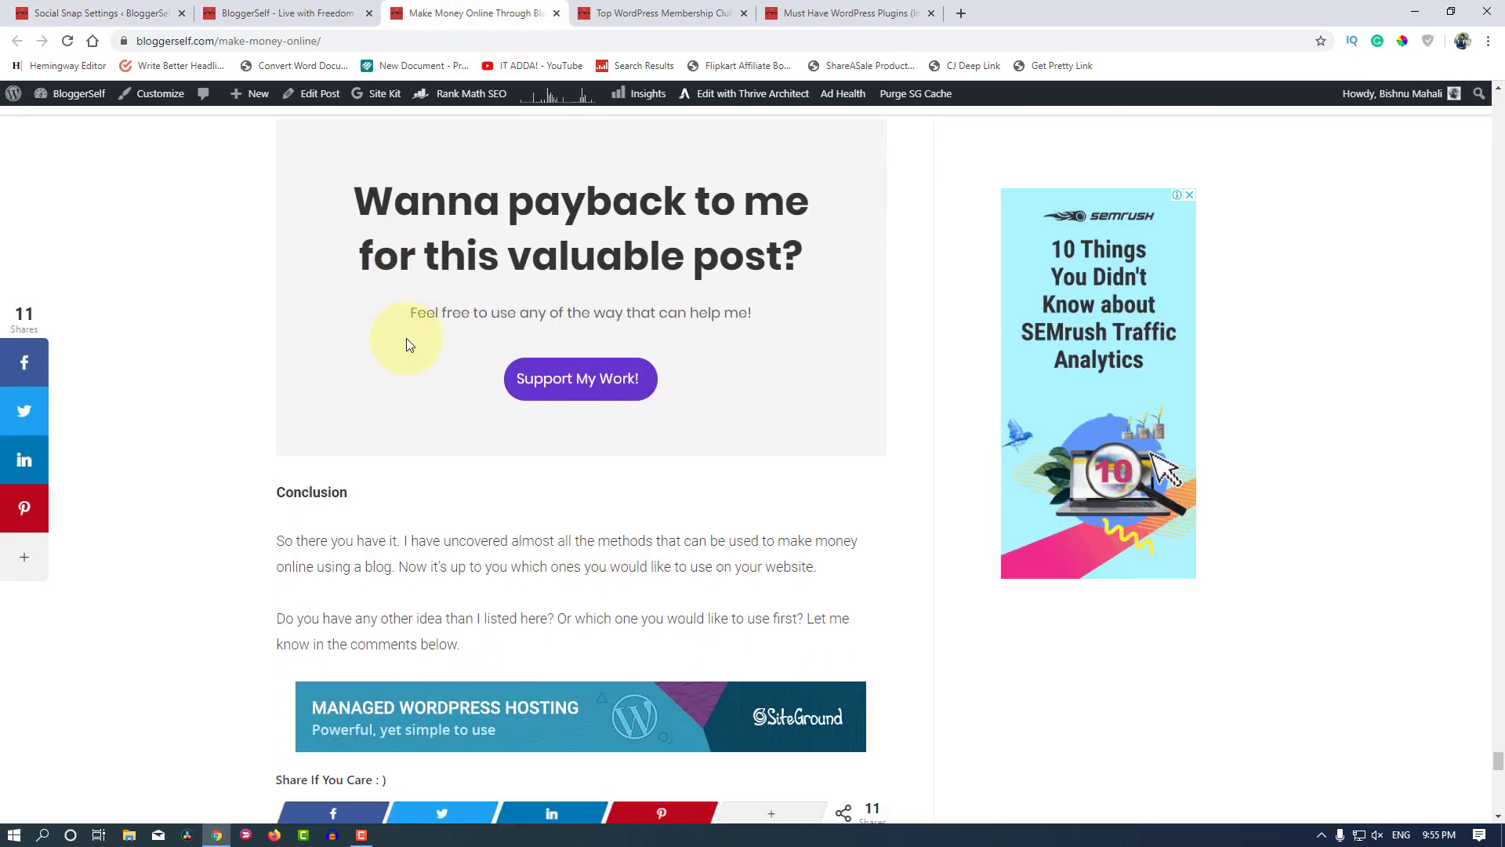
{"action": "scroll", "coordinate": [406, 338], "scroll_direction": "up", "scroll_amount": 2}
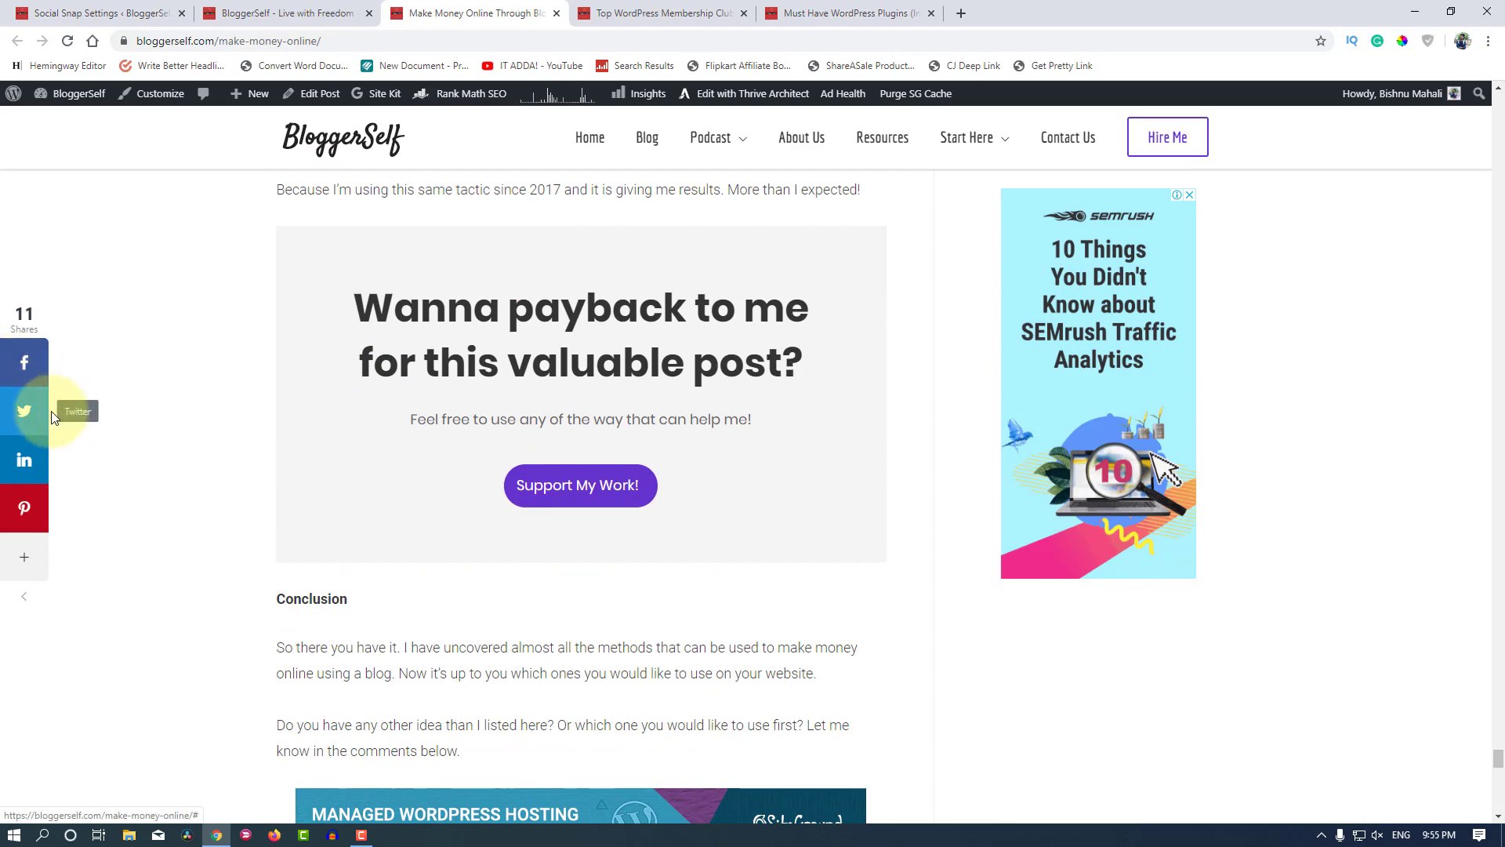
Step: Return to the Social Snap settings and inspect the desktop and mobile visibility options of Telegram, Pocket and the other networks
{"action": "left_click", "coordinate": [298, 13]}
{"action": "left_click", "coordinate": [164, 10]}
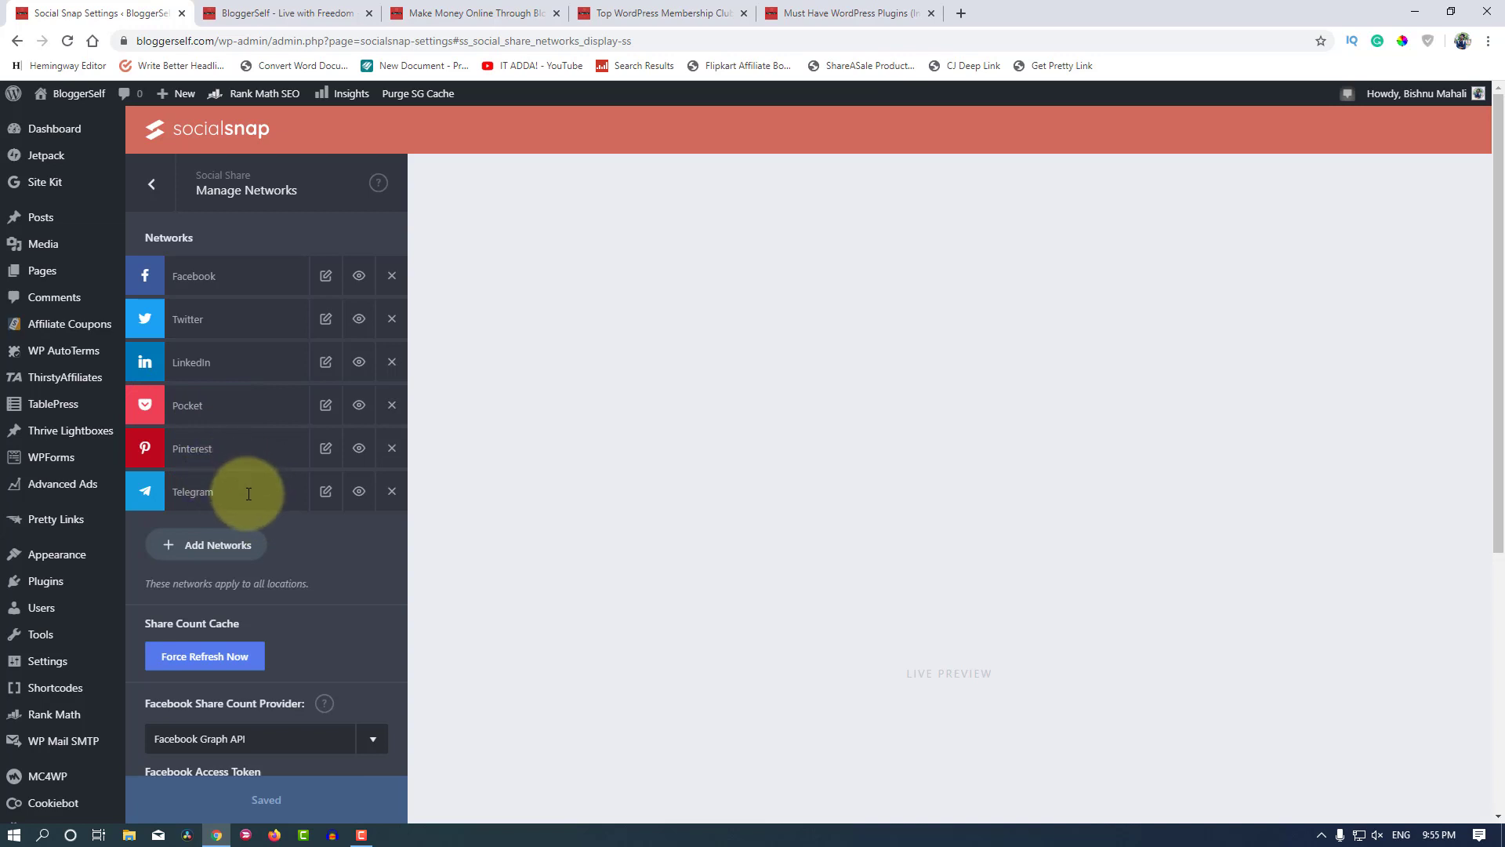
{"action": "left_click", "coordinate": [353, 494]}
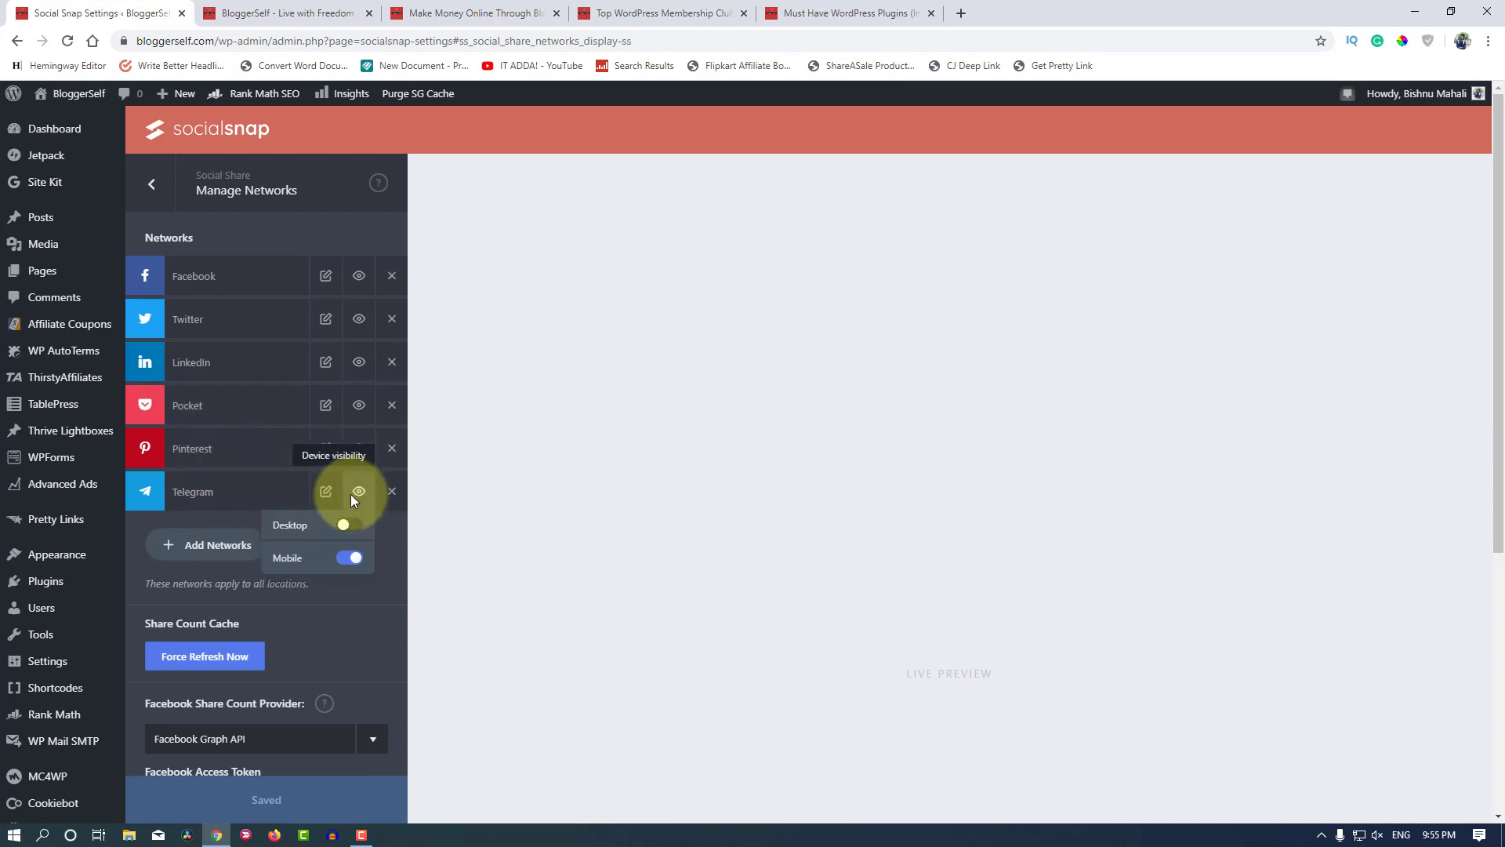
{"action": "left_click", "coordinate": [353, 281]}
{"action": "mouse_move", "coordinate": [353, 484]}
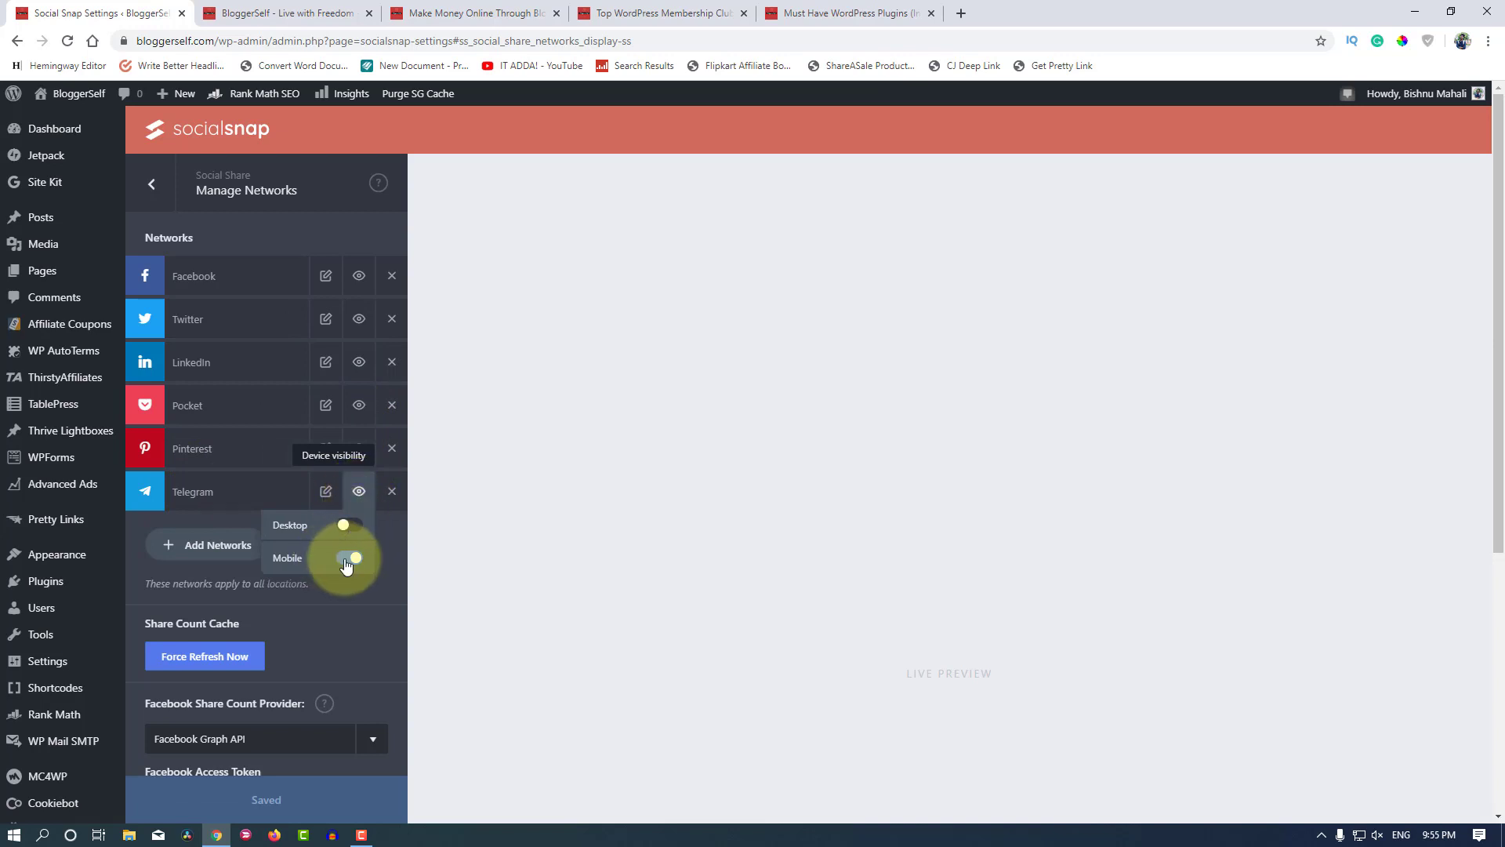
{"action": "mouse_move", "coordinate": [352, 410]}
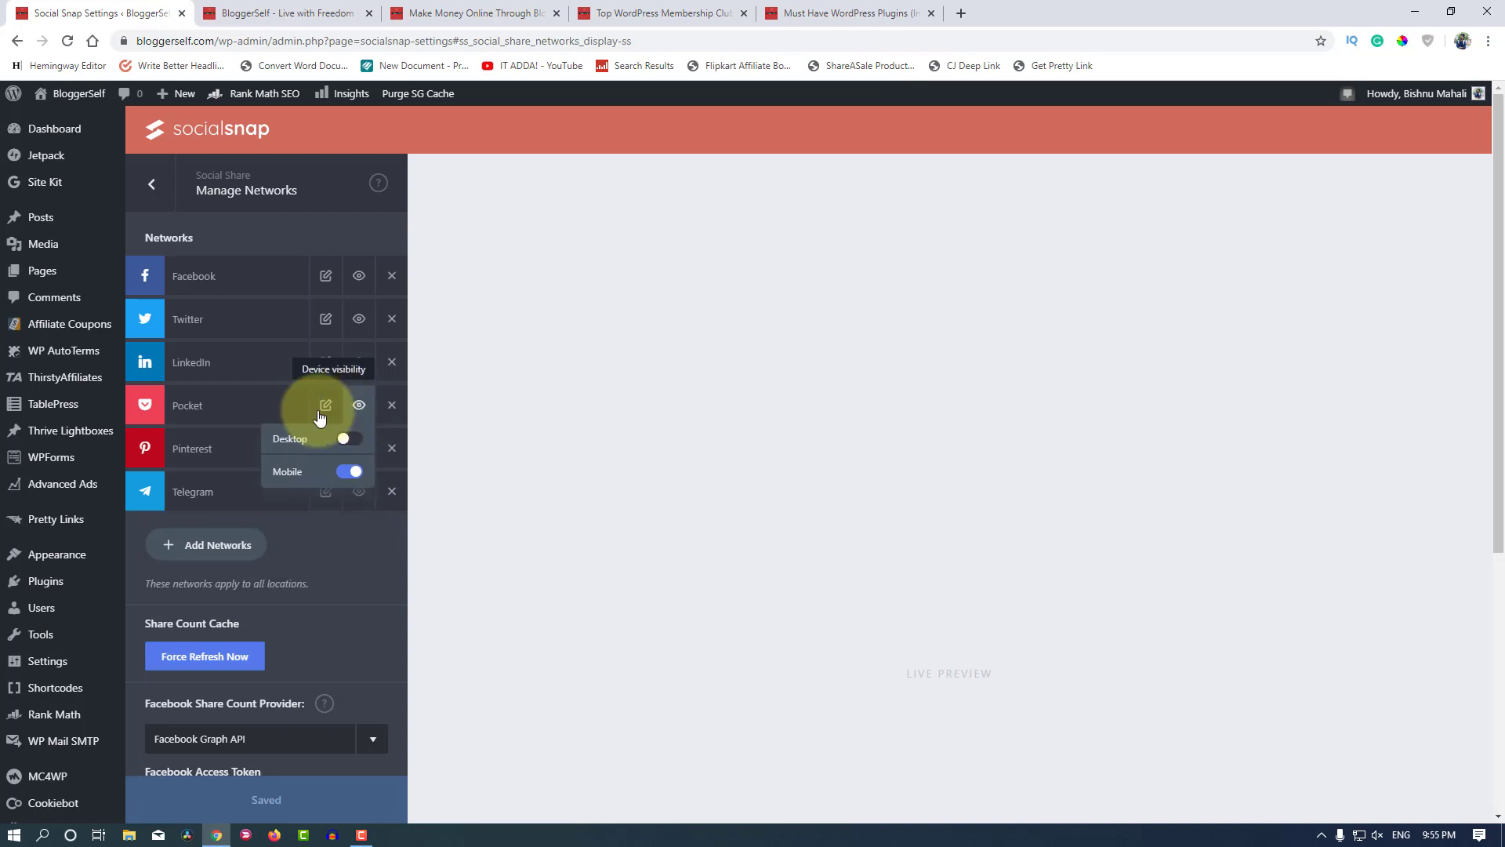
{"action": "mouse_move", "coordinate": [353, 453]}
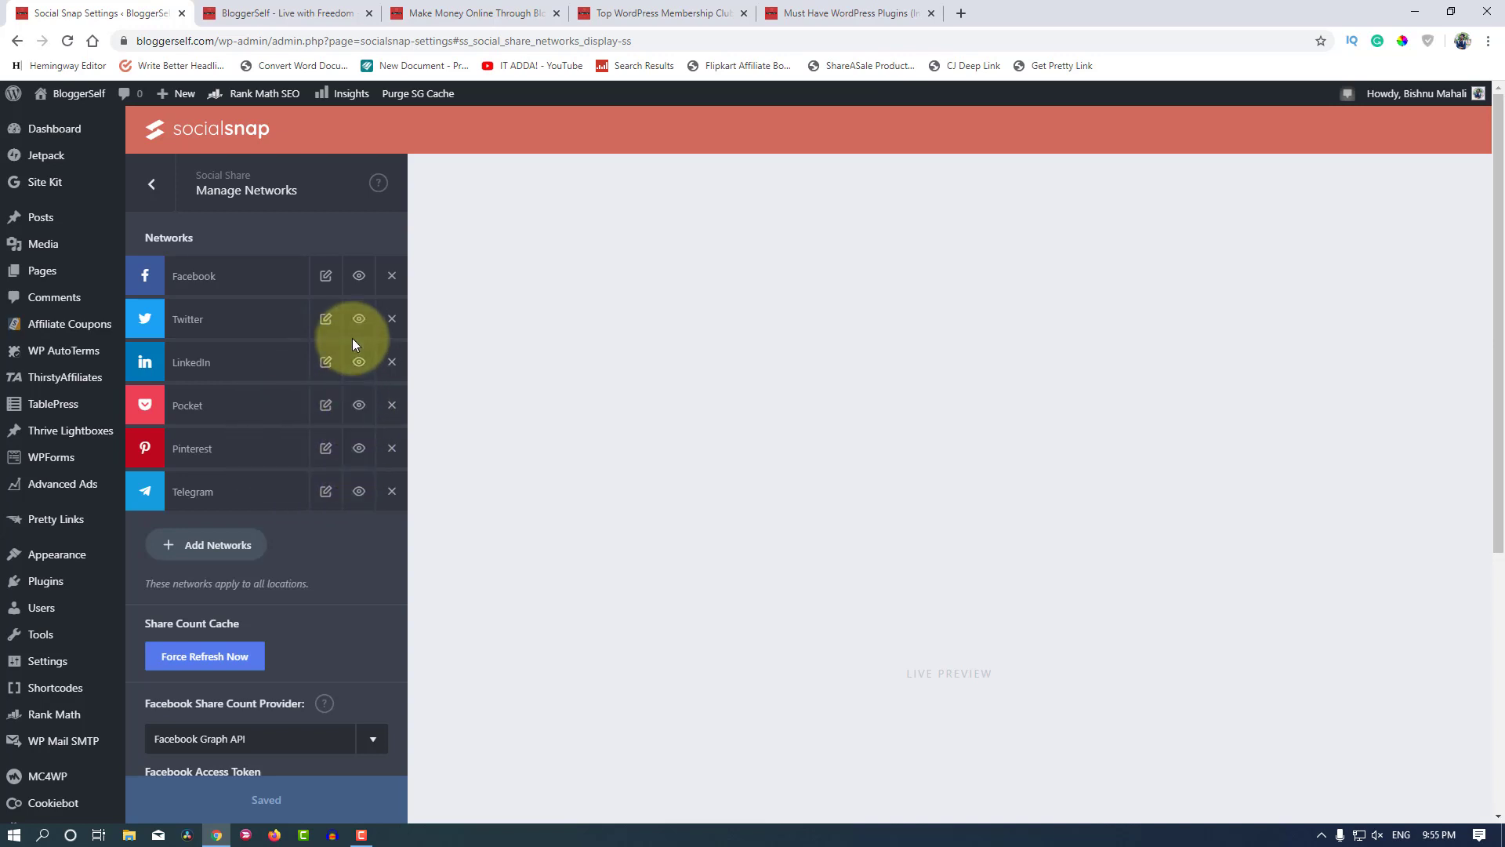
{"action": "mouse_move", "coordinate": [354, 366]}
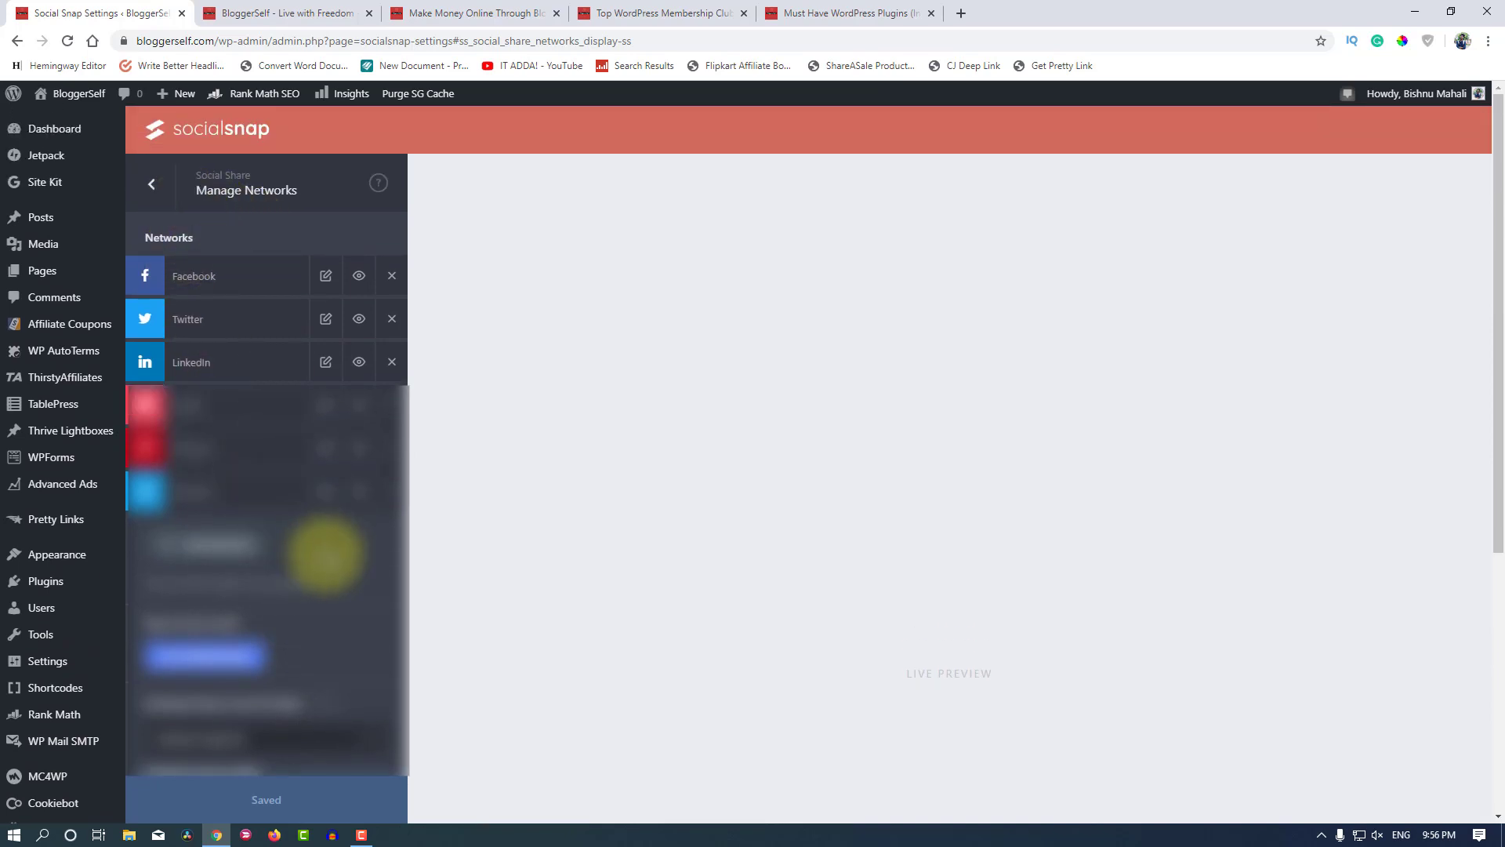
Step: Examine the share count cache refresh option and the choices for the Facebook share count provider
{"action": "scroll", "coordinate": [325, 555], "scroll_direction": "down", "scroll_amount": 5}
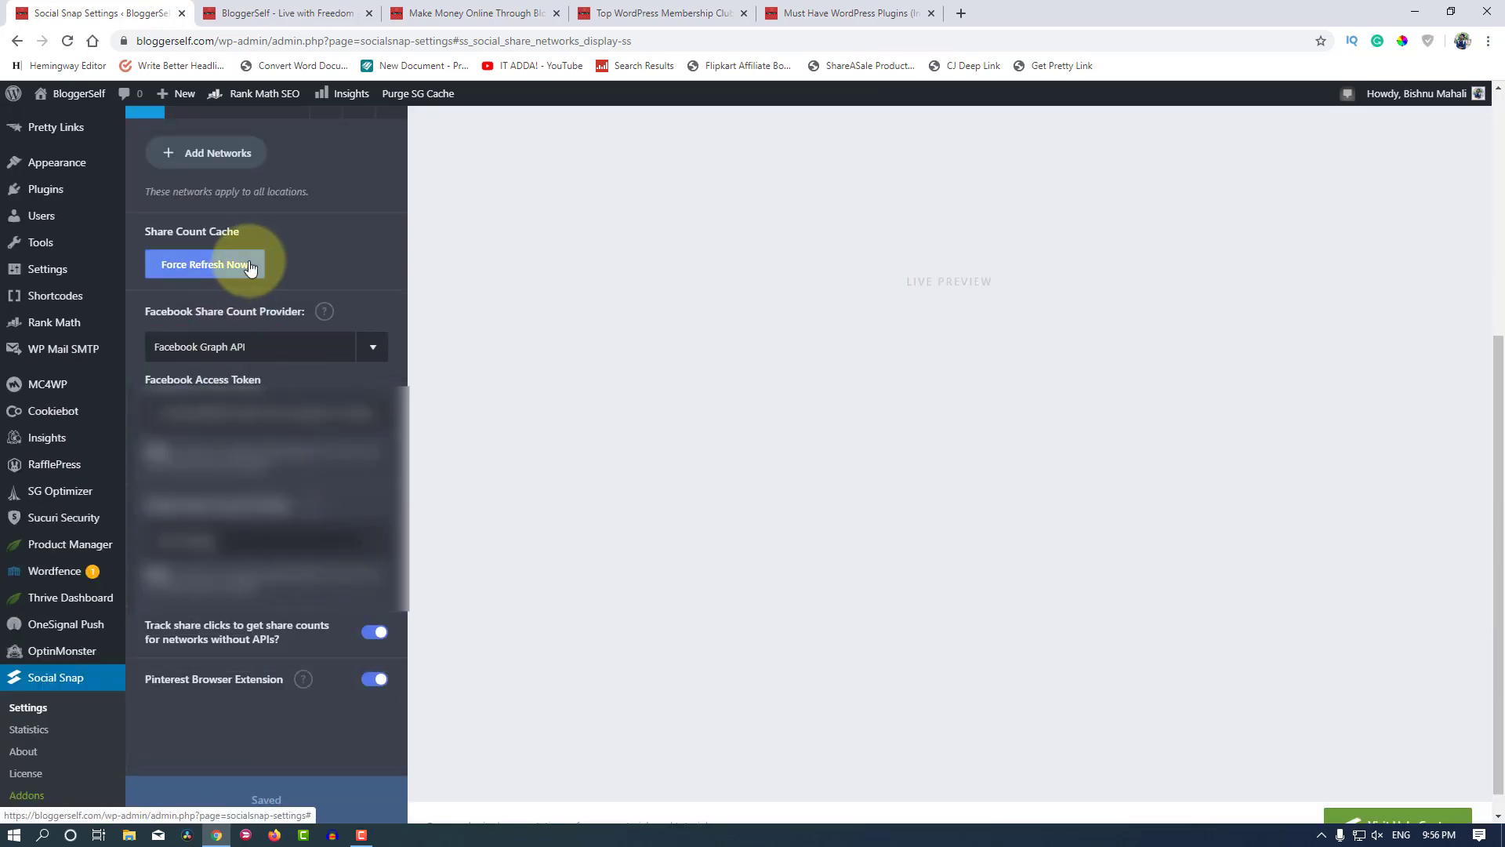
{"action": "scroll", "coordinate": [259, 298], "scroll_direction": "up", "scroll_amount": 1}
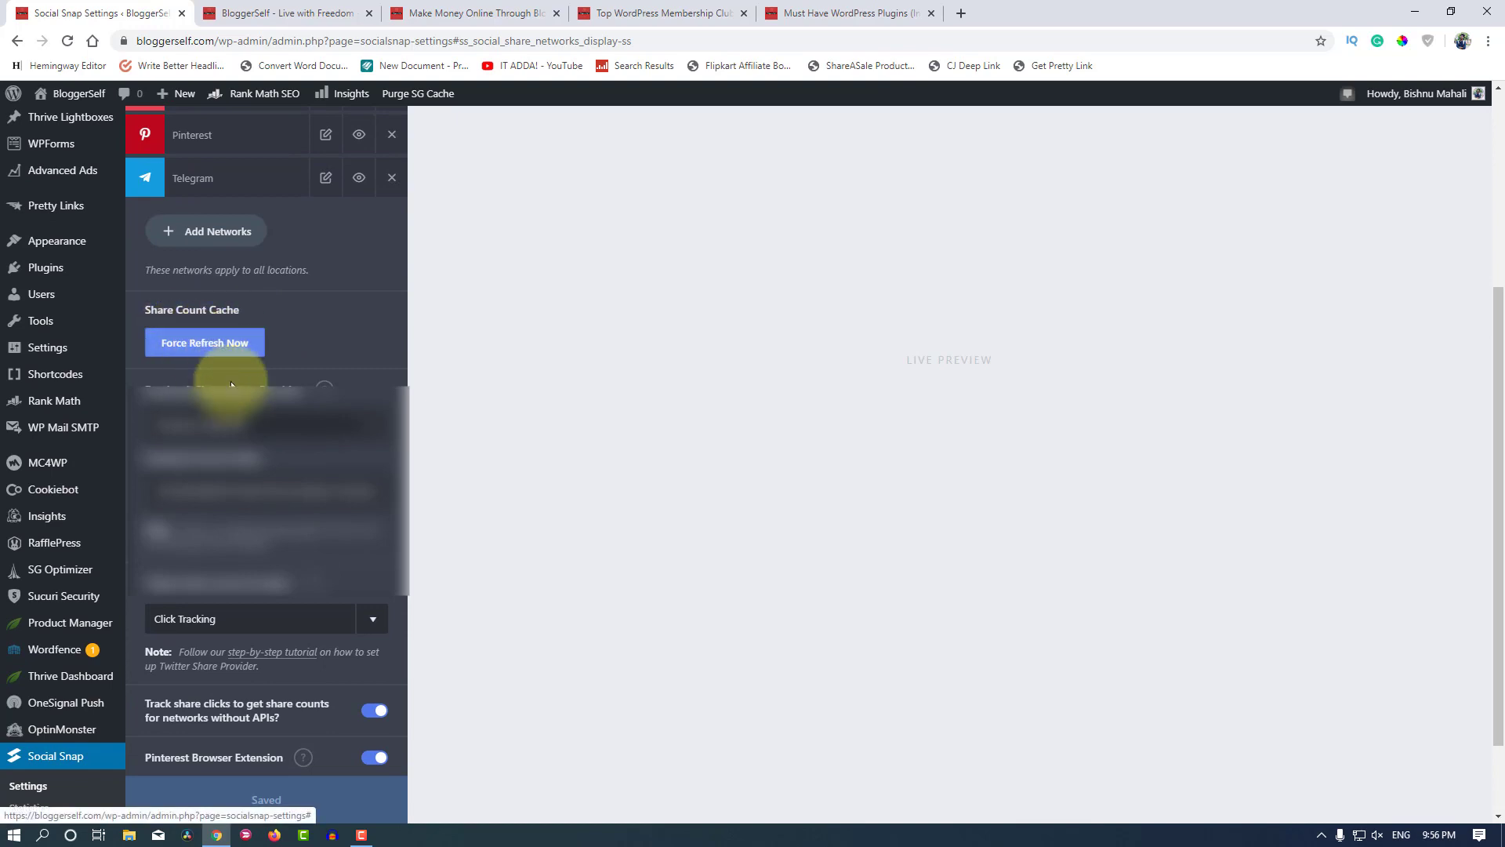
{"action": "left_click", "coordinate": [219, 357]}
{"action": "scroll", "coordinate": [247, 381], "scroll_direction": "up", "scroll_amount": 1}
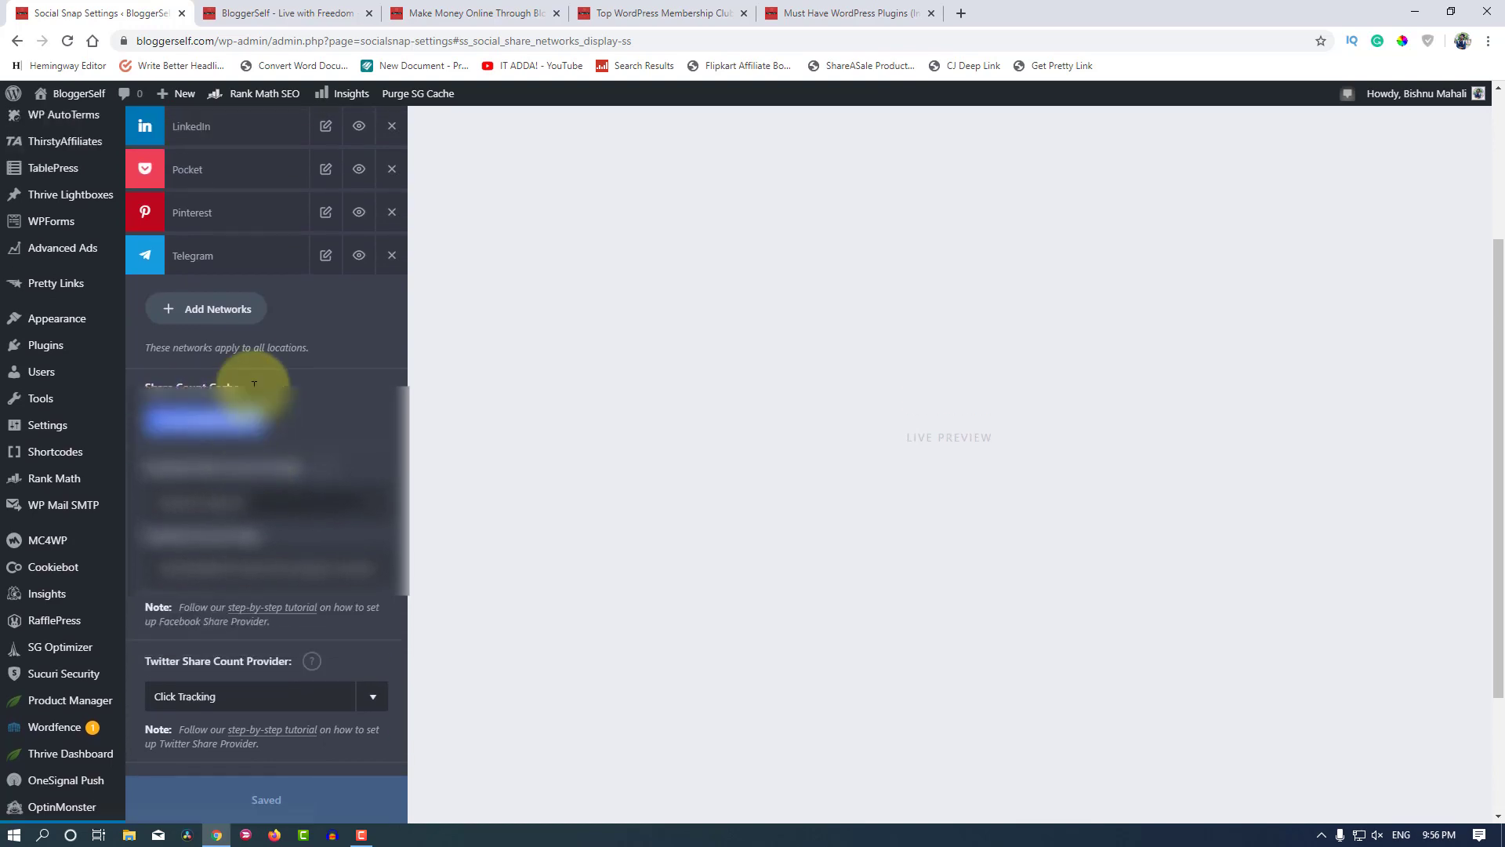
{"action": "scroll", "coordinate": [212, 407], "scroll_direction": "down", "scroll_amount": 1}
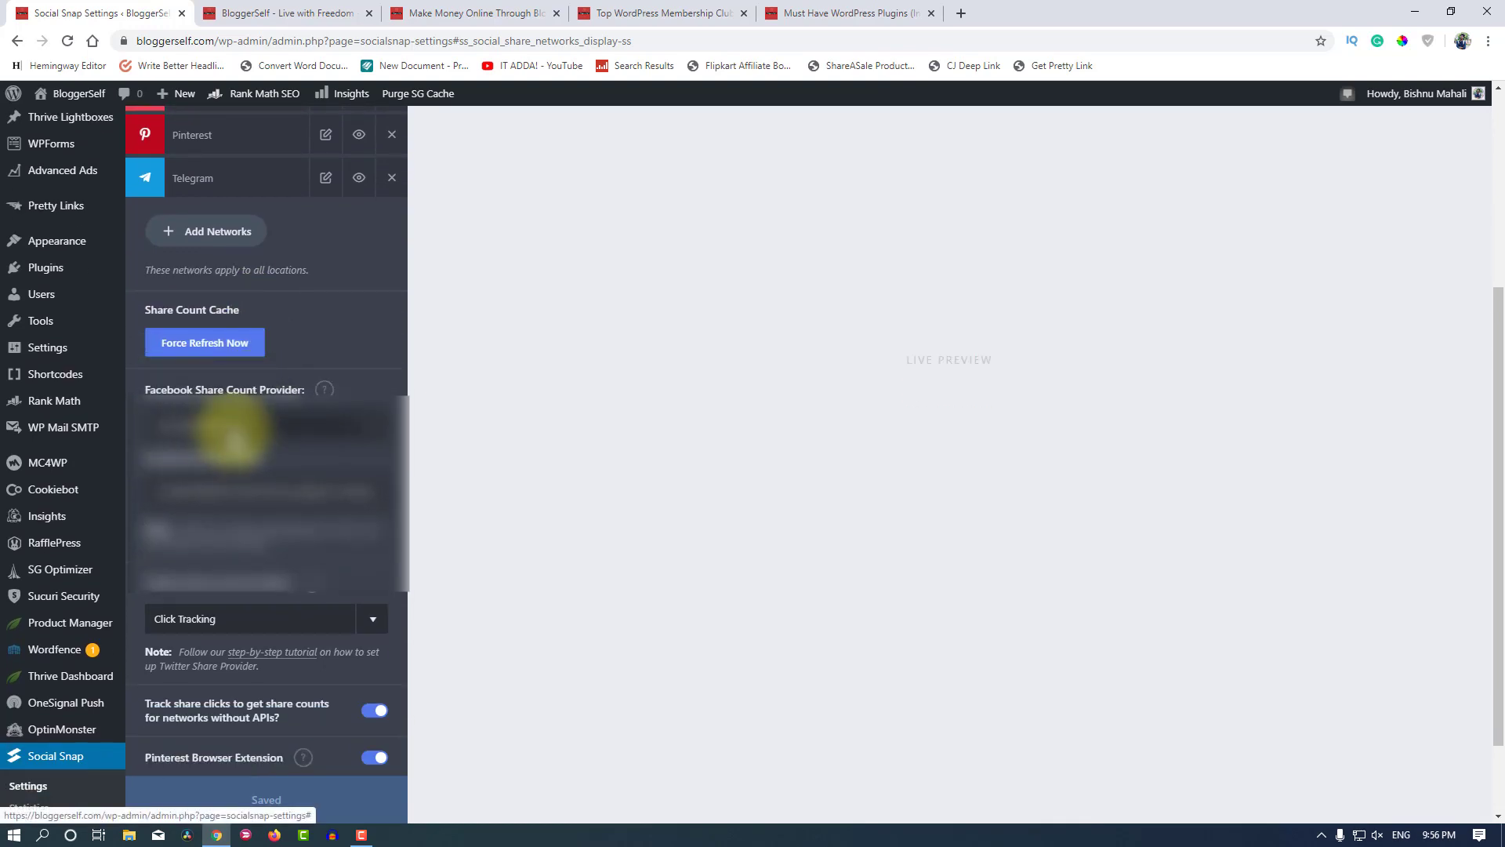
{"action": "triple_click", "coordinate": [168, 389]}
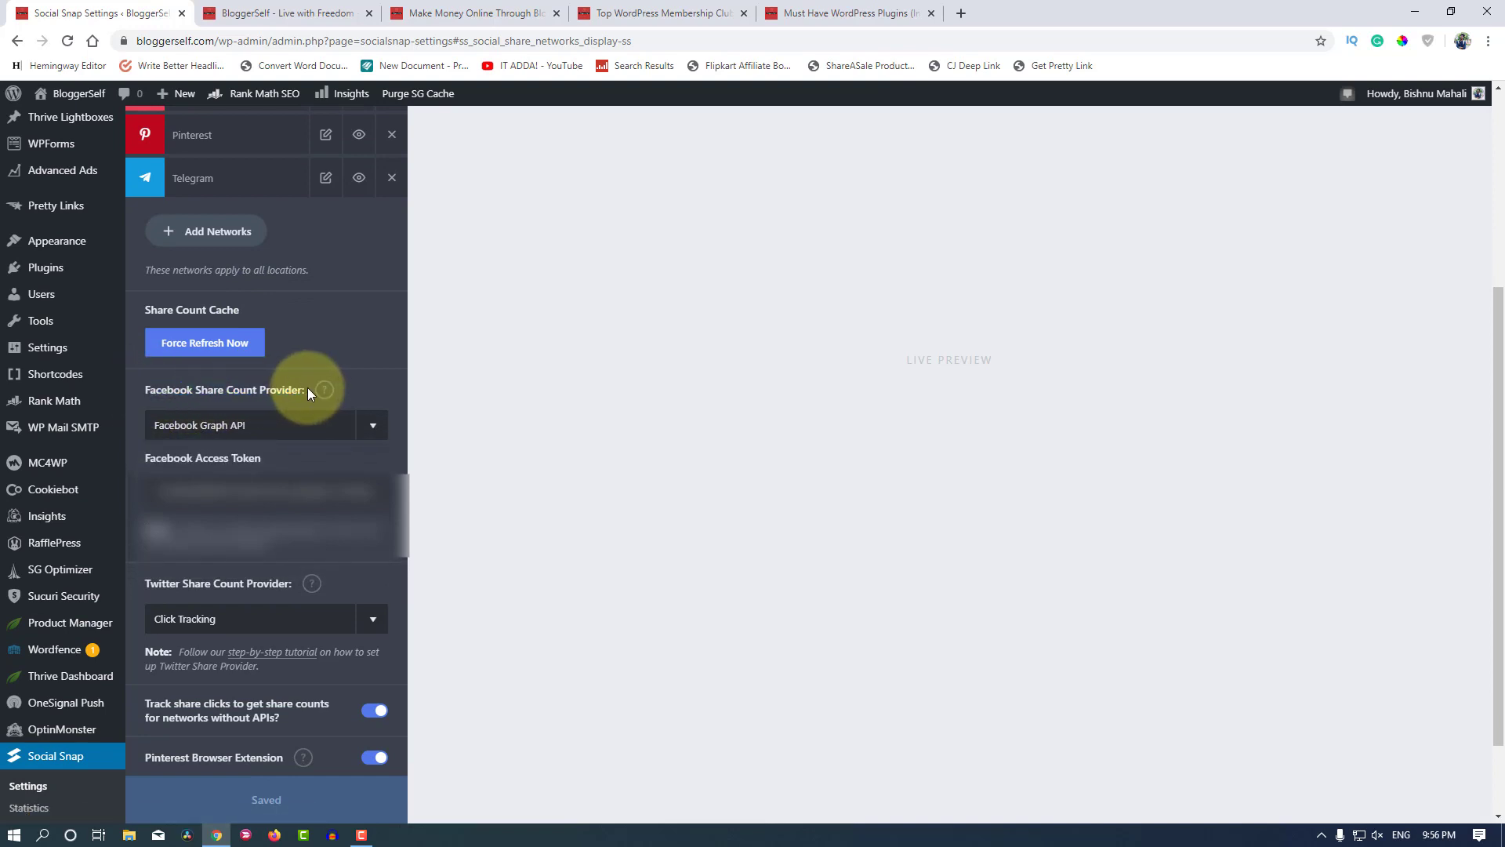
{"action": "left_click", "coordinate": [304, 433]}
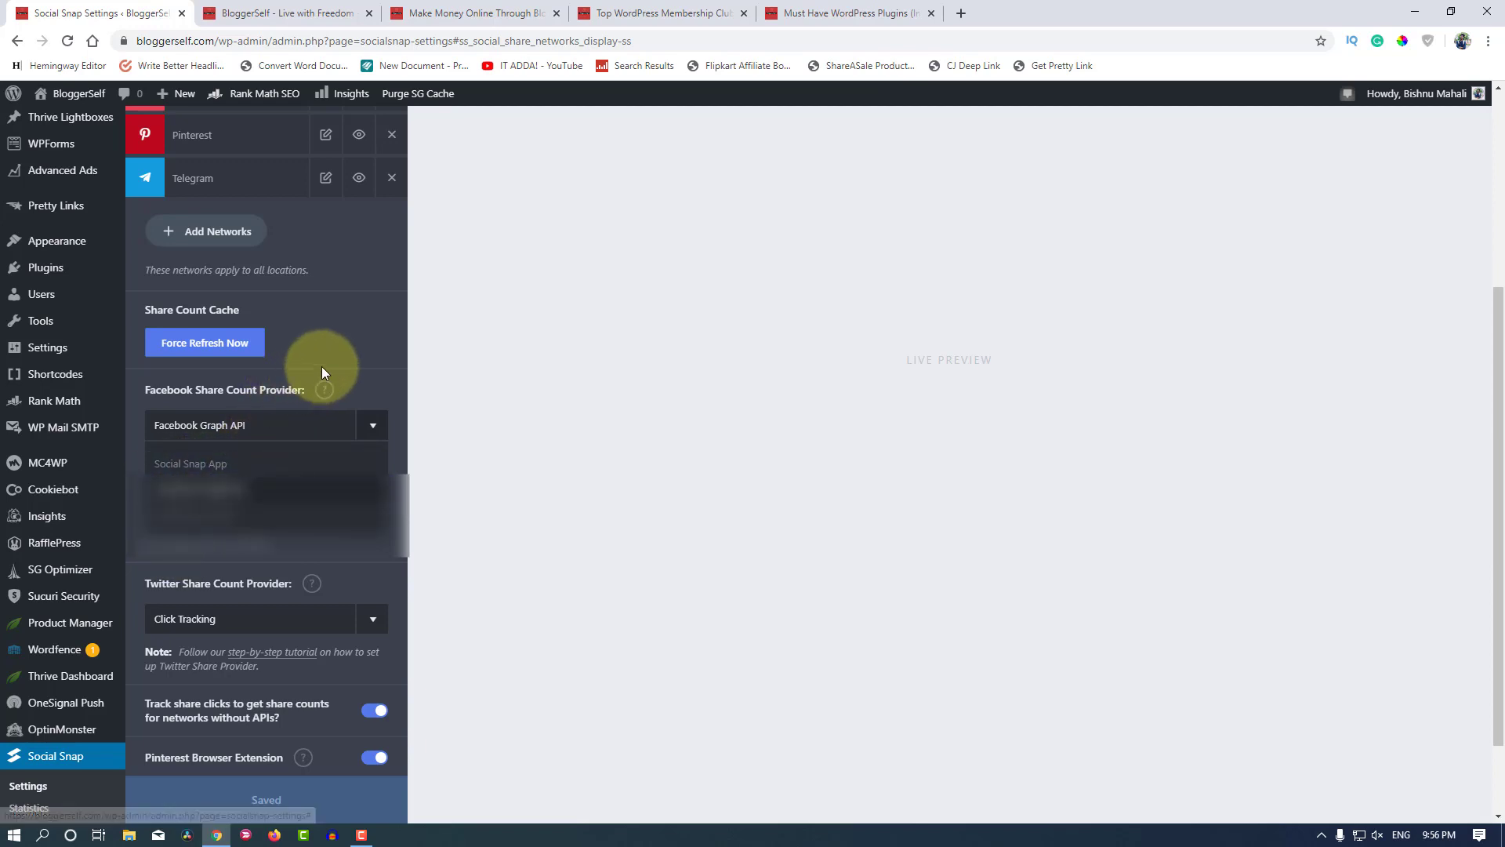
{"action": "left_click", "coordinate": [360, 332]}
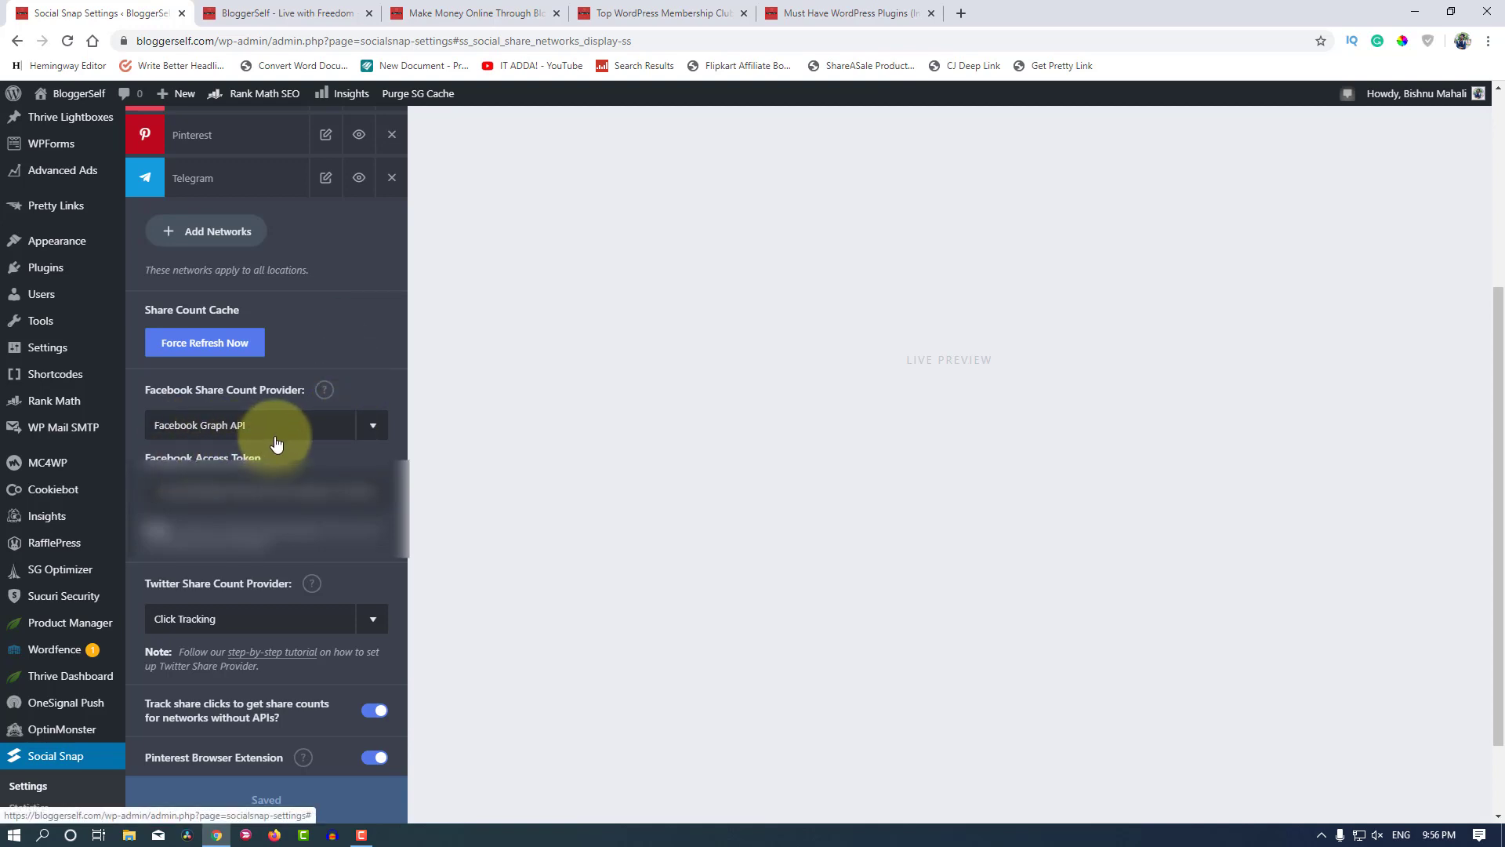
Step: Review the available Twitter share count providers and leave the selection as it is
{"action": "scroll", "coordinate": [271, 439], "scroll_direction": "down", "scroll_amount": 1}
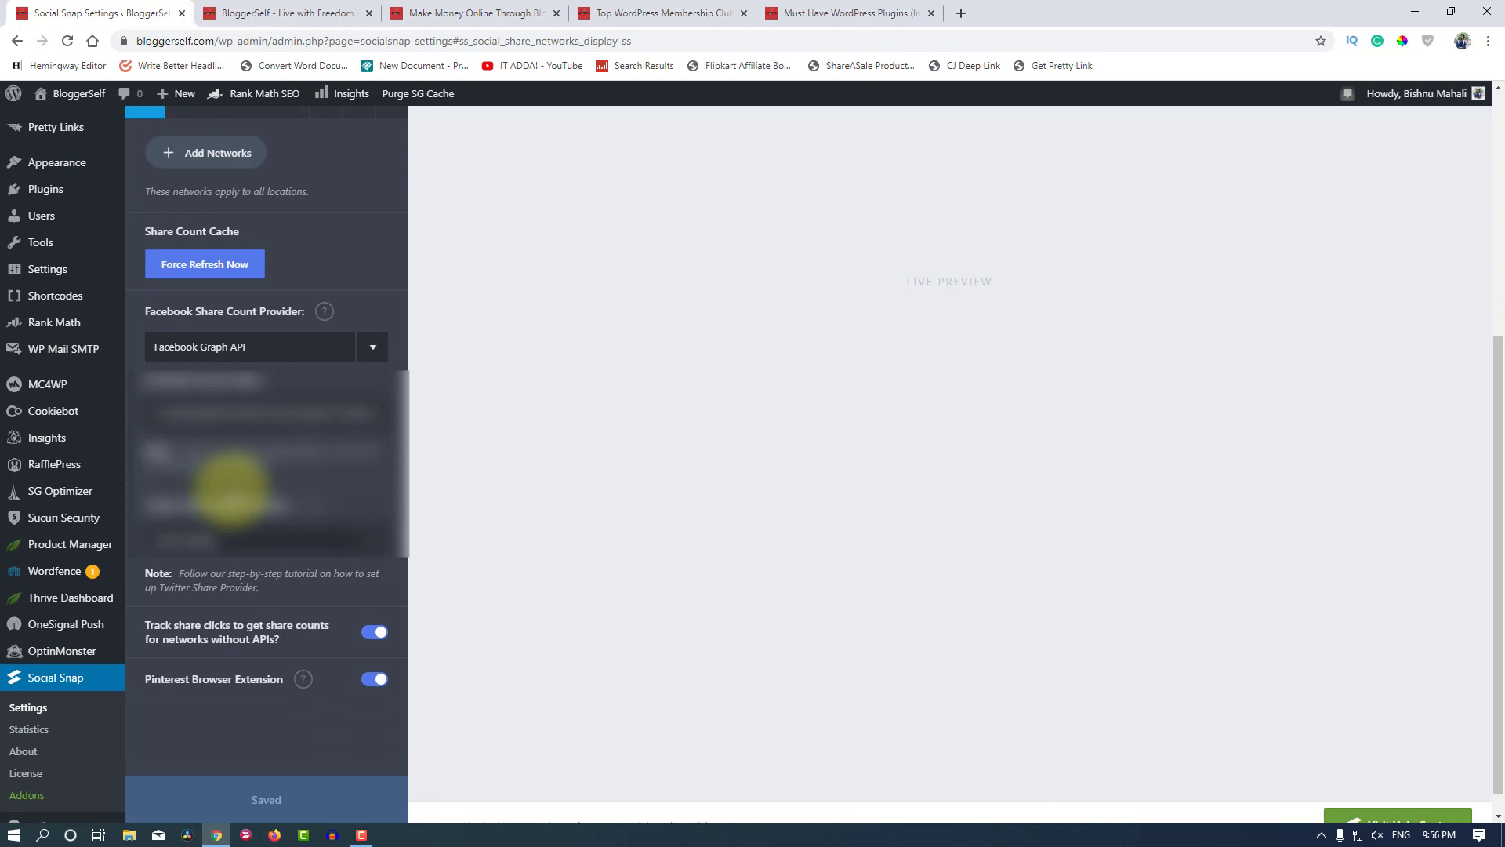
{"action": "scroll", "coordinate": [232, 486], "scroll_direction": "down", "scroll_amount": 1}
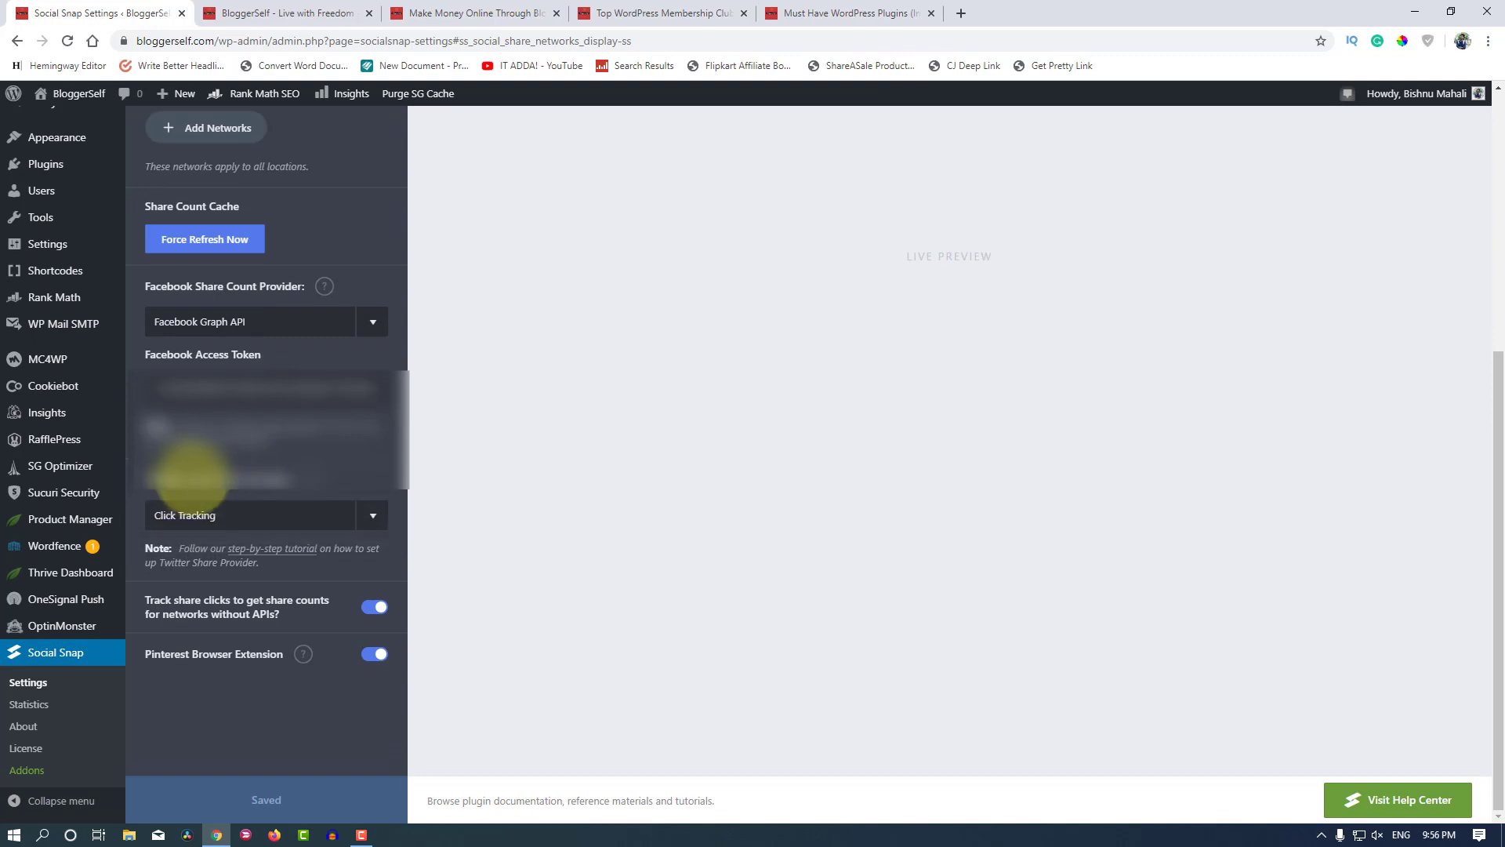
{"action": "left_click", "coordinate": [227, 515]}
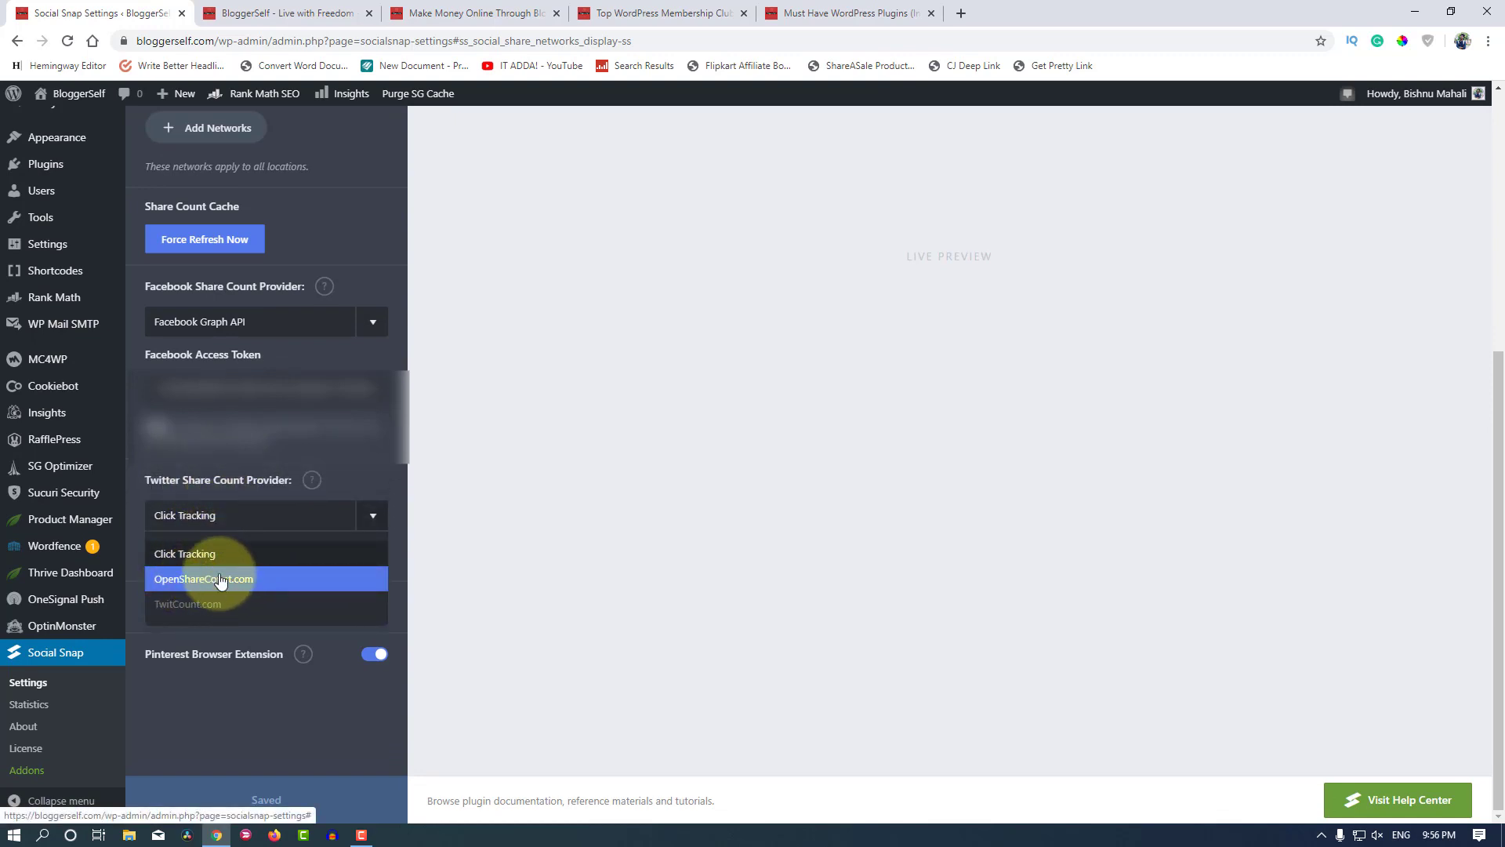
{"action": "left_click", "coordinate": [199, 503]}
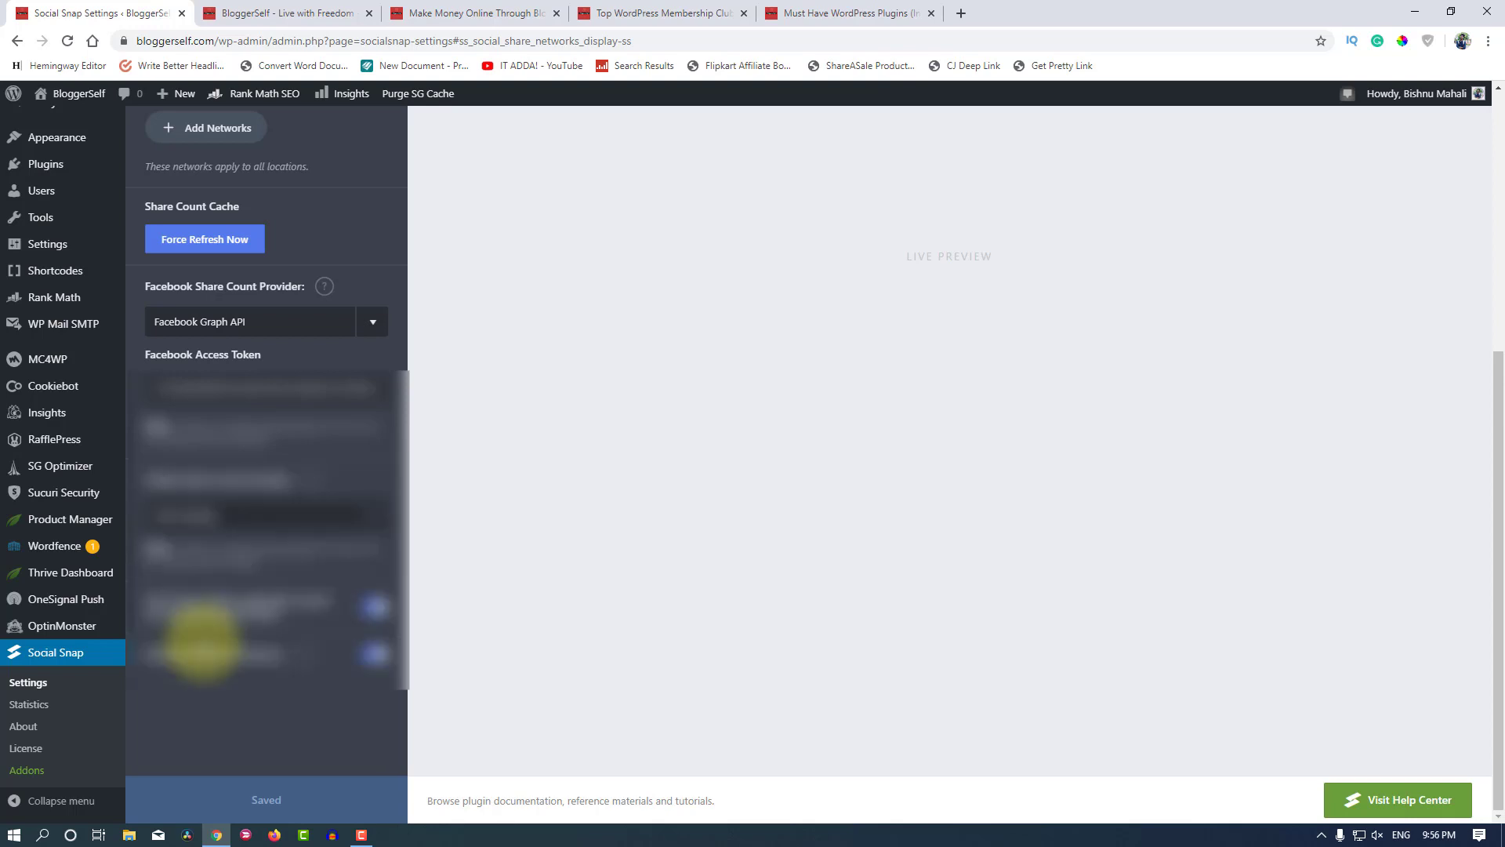
Step: Look over the share networks available to add without selecting any
{"action": "scroll", "coordinate": [202, 643], "scroll_direction": "up", "scroll_amount": 8}
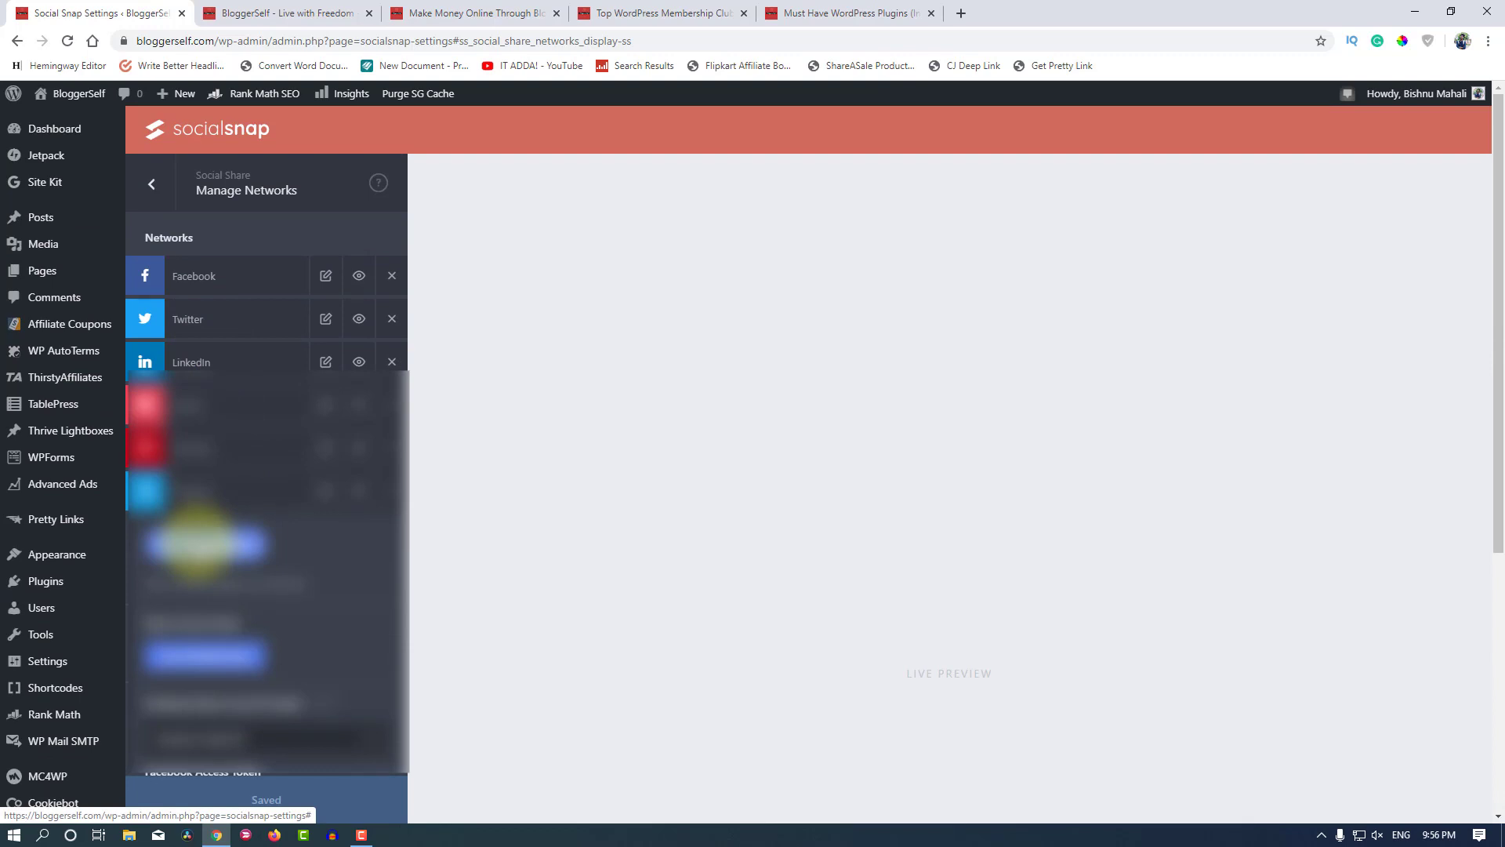
{"action": "left_click", "coordinate": [198, 541]}
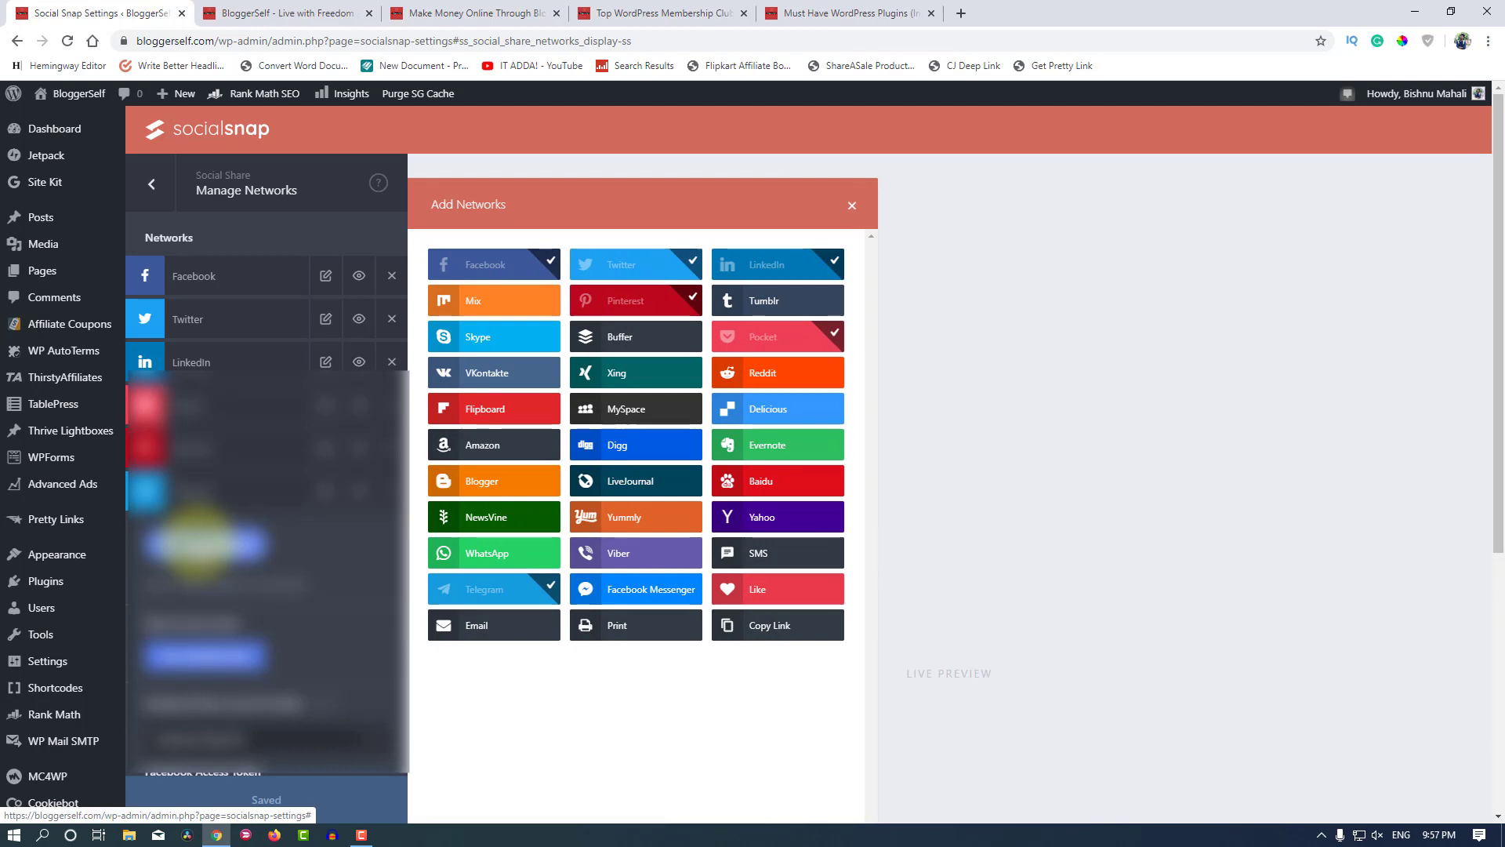
{"action": "left_click", "coordinate": [198, 541]}
Step: Examine the share click tracking and Pinterest Browser Extension options, reading the extension's help text
{"action": "scroll", "coordinate": [198, 541], "scroll_direction": "down", "scroll_amount": 5}
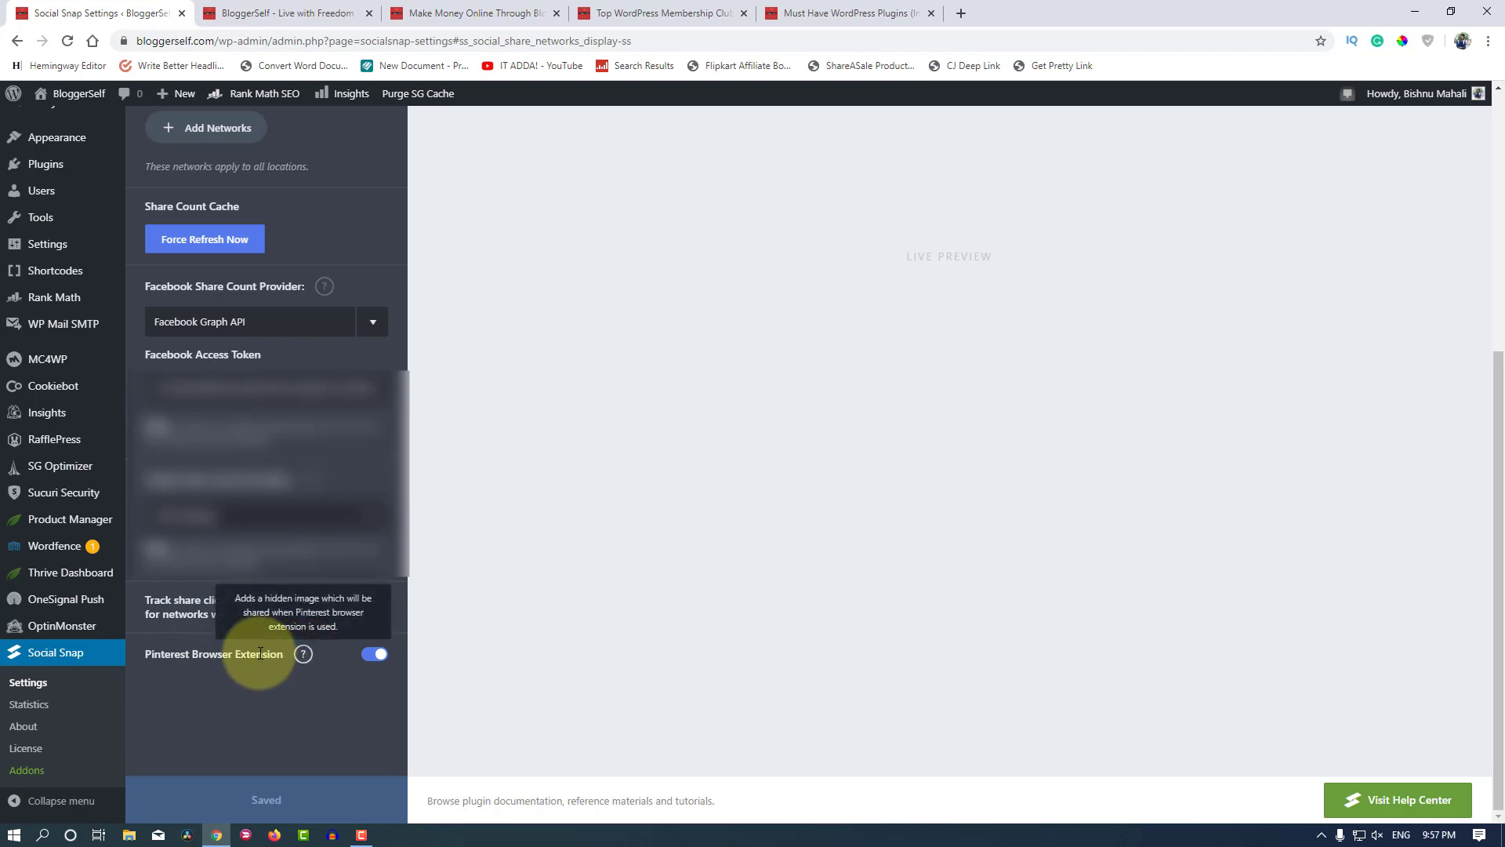
{"action": "mouse_move", "coordinate": [299, 659]}
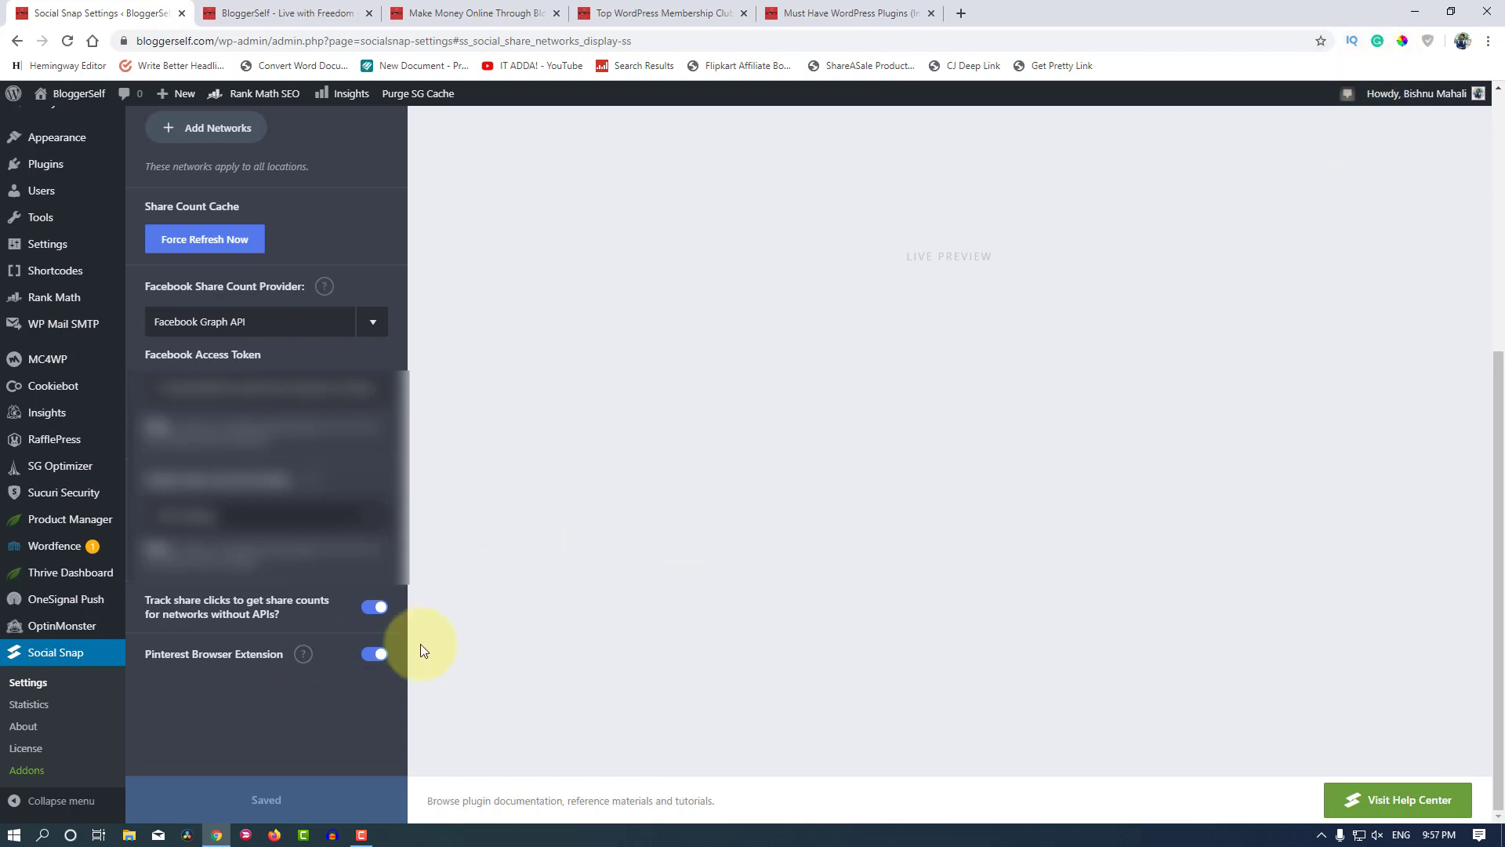
{"action": "scroll", "coordinate": [269, 663], "scroll_direction": "up", "scroll_amount": 5}
{"action": "scroll", "coordinate": [270, 641], "scroll_direction": "down", "scroll_amount": 4}
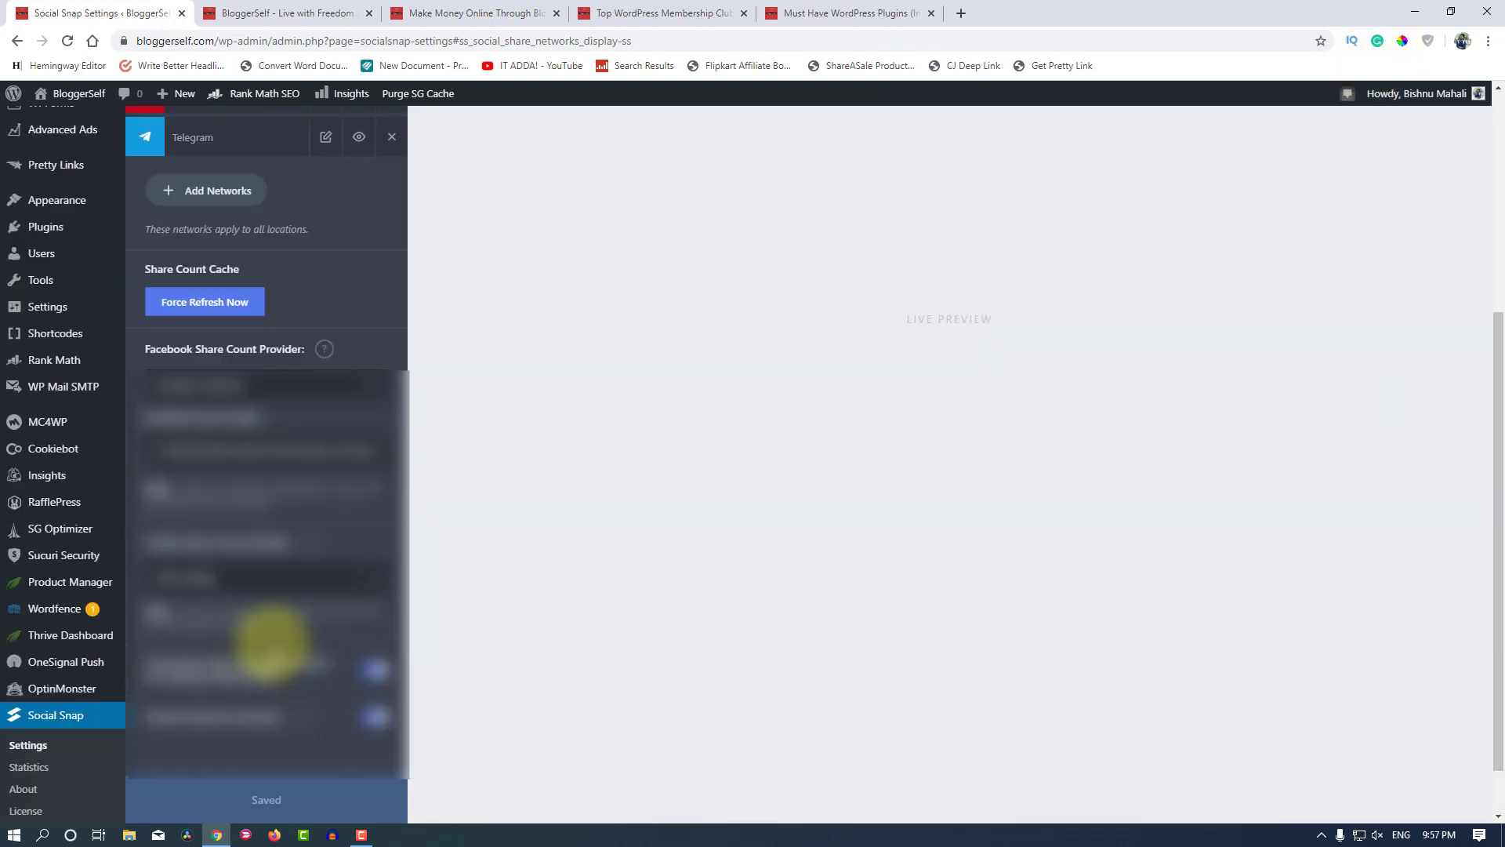
{"action": "scroll", "coordinate": [270, 643], "scroll_direction": "down", "scroll_amount": 1}
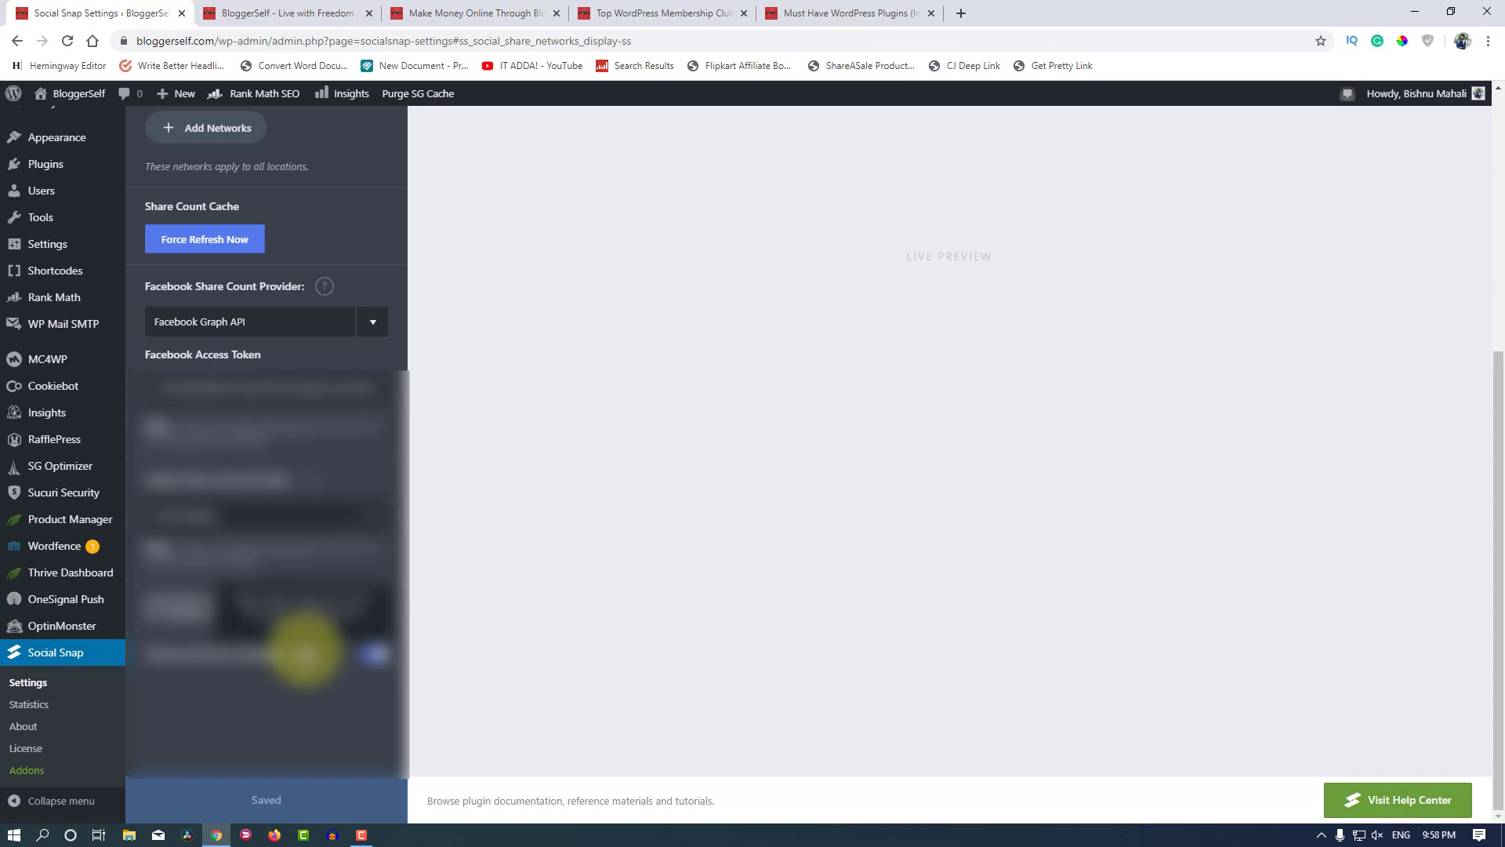
{"action": "left_click", "coordinate": [306, 649]}
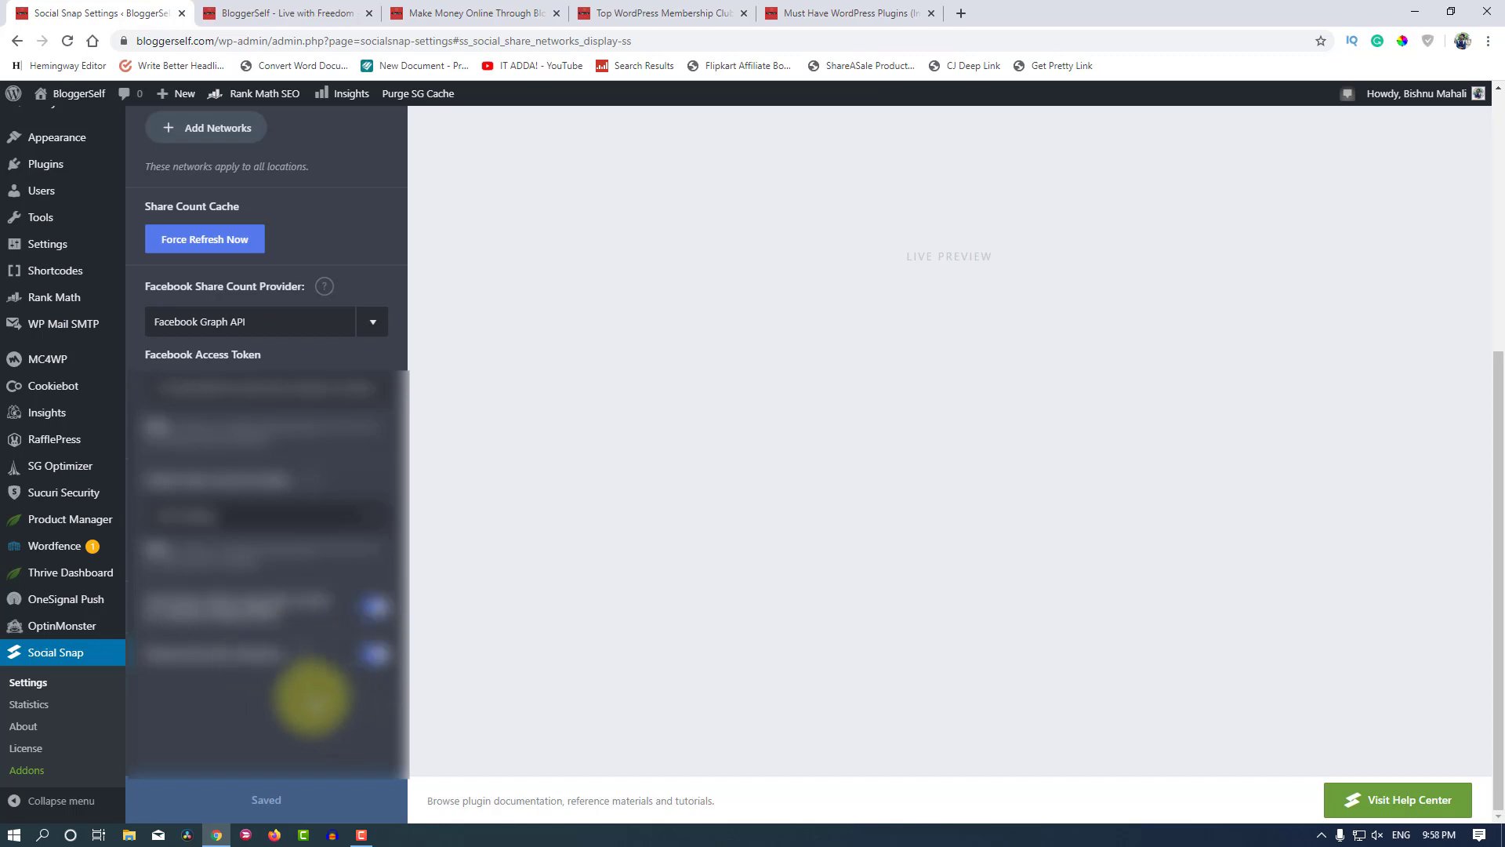
Step: Go back to the Social Sharing options and open the Floating Sidebar settings to look them over
{"action": "scroll", "coordinate": [312, 698], "scroll_direction": "up", "scroll_amount": 10}
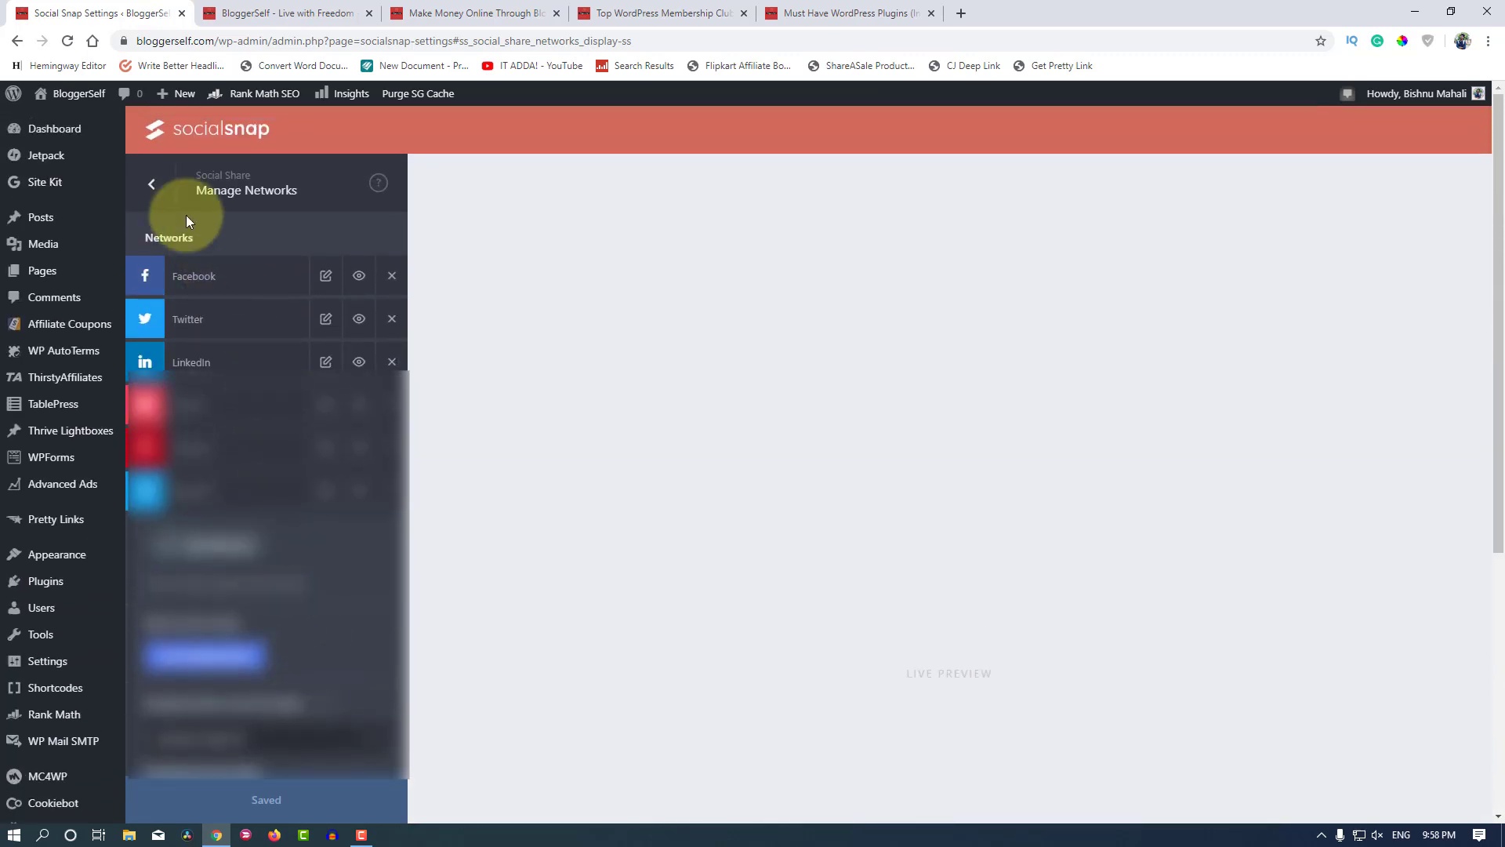
{"action": "left_click", "coordinate": [152, 184]}
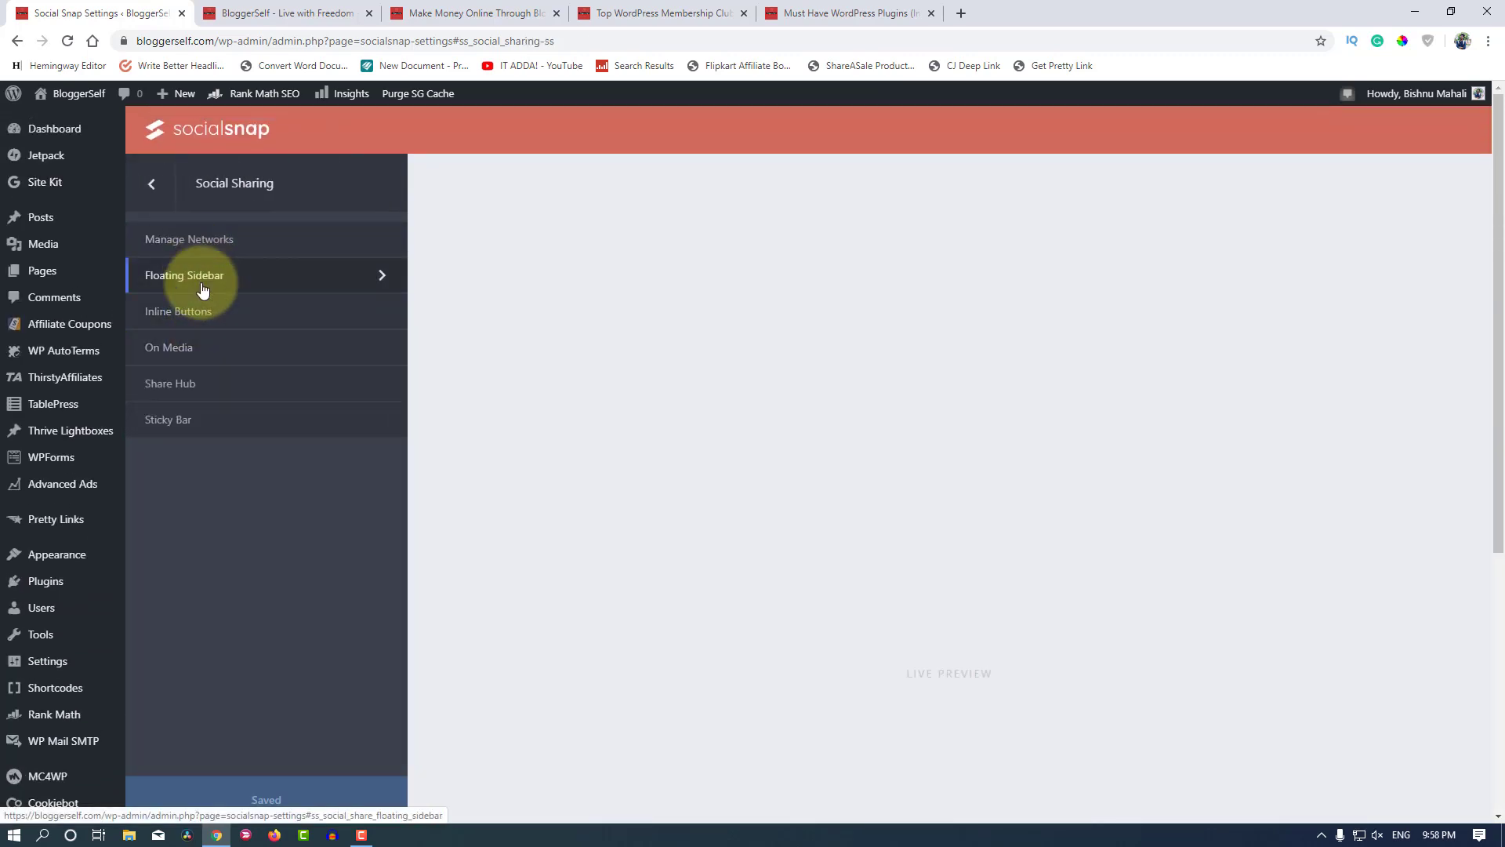
{"action": "left_click", "coordinate": [166, 287]}
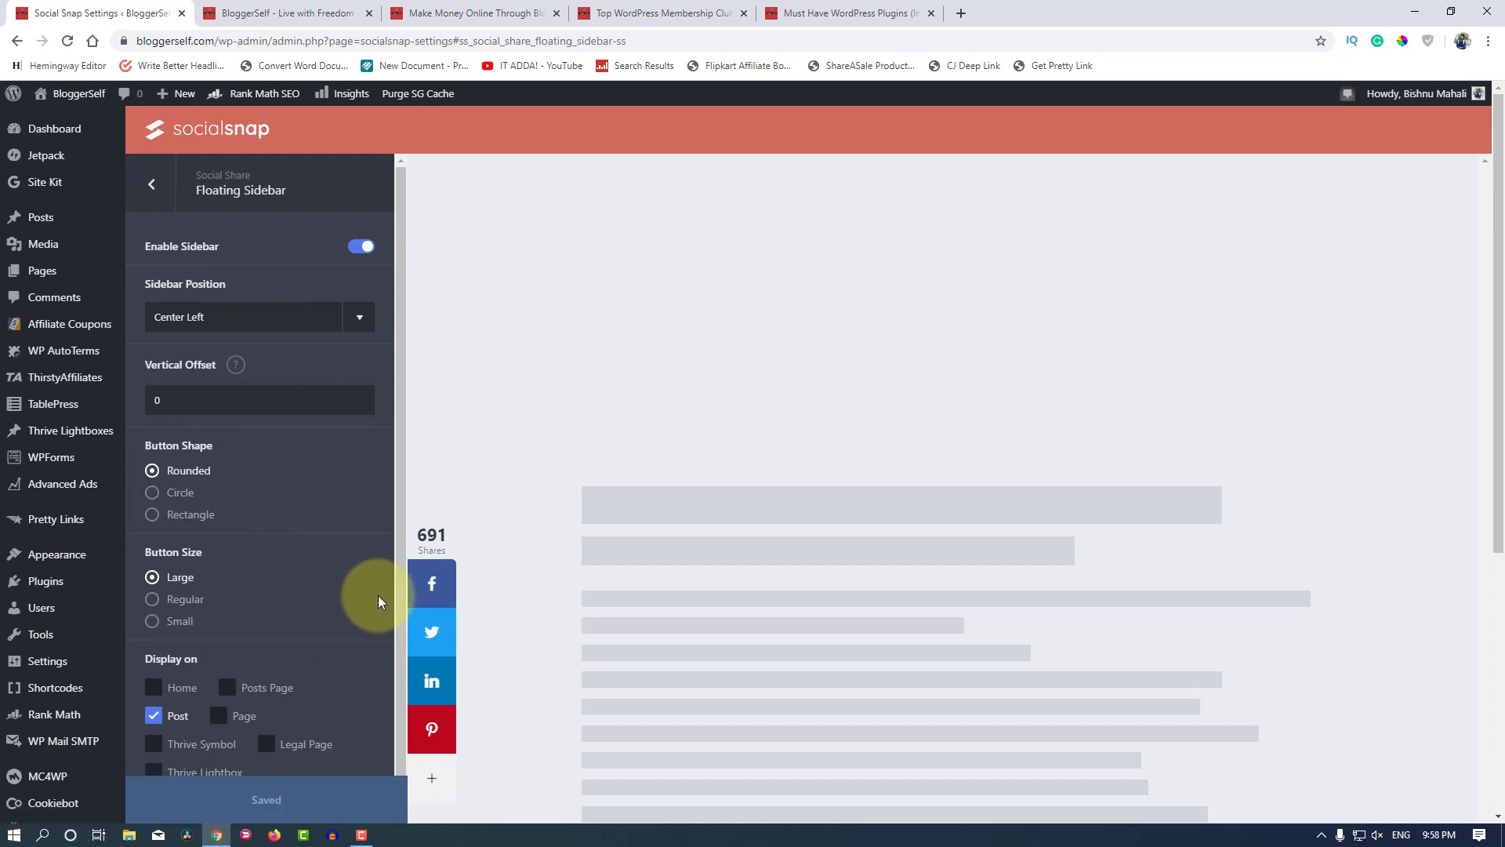
{"action": "scroll", "coordinate": [553, 603], "scroll_direction": "down", "scroll_amount": 2}
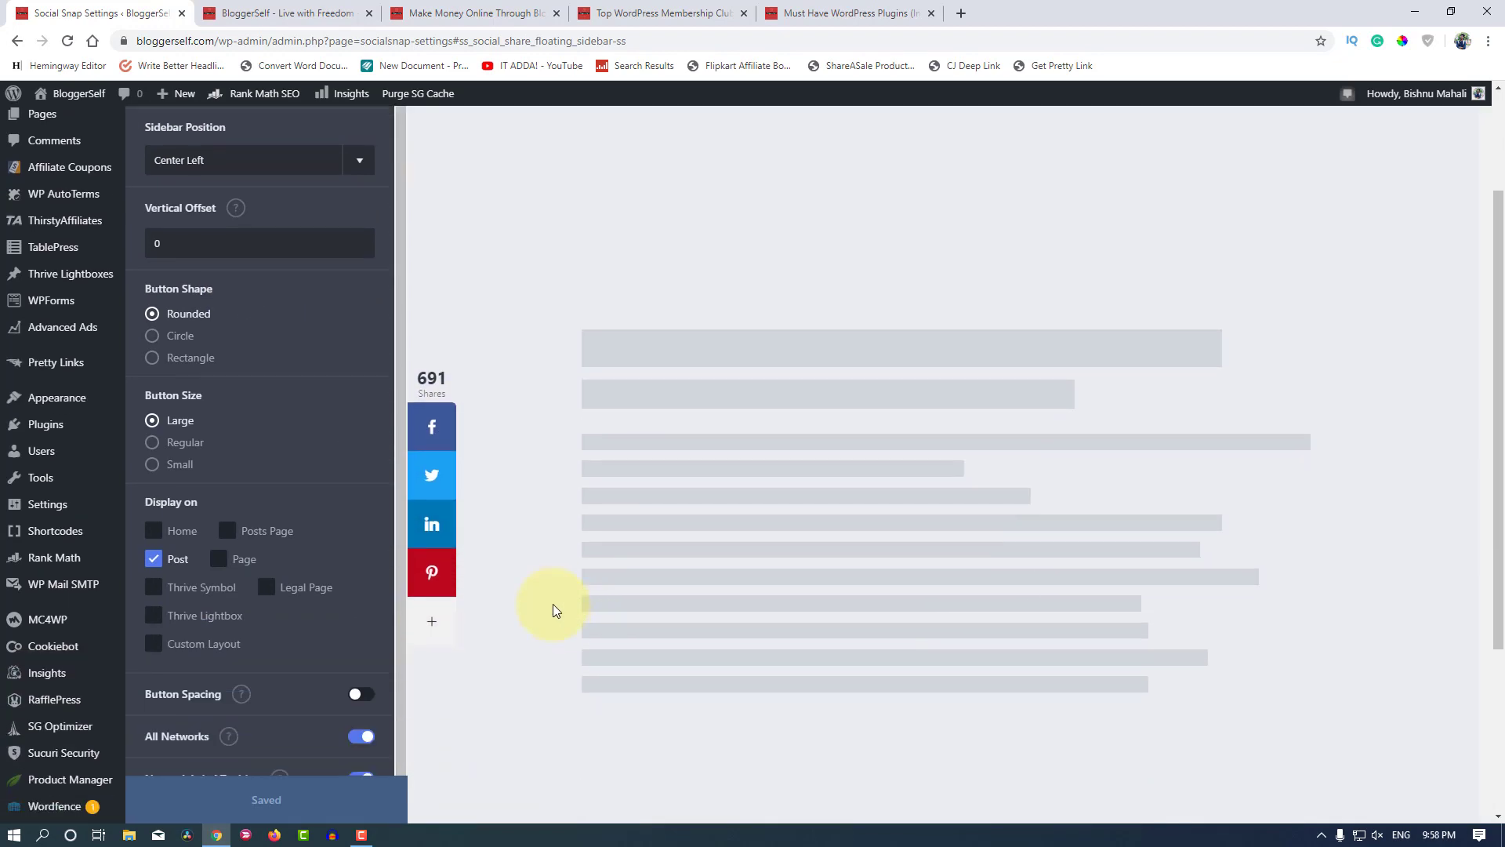
{"action": "scroll", "coordinate": [552, 604], "scroll_direction": "up", "scroll_amount": 3}
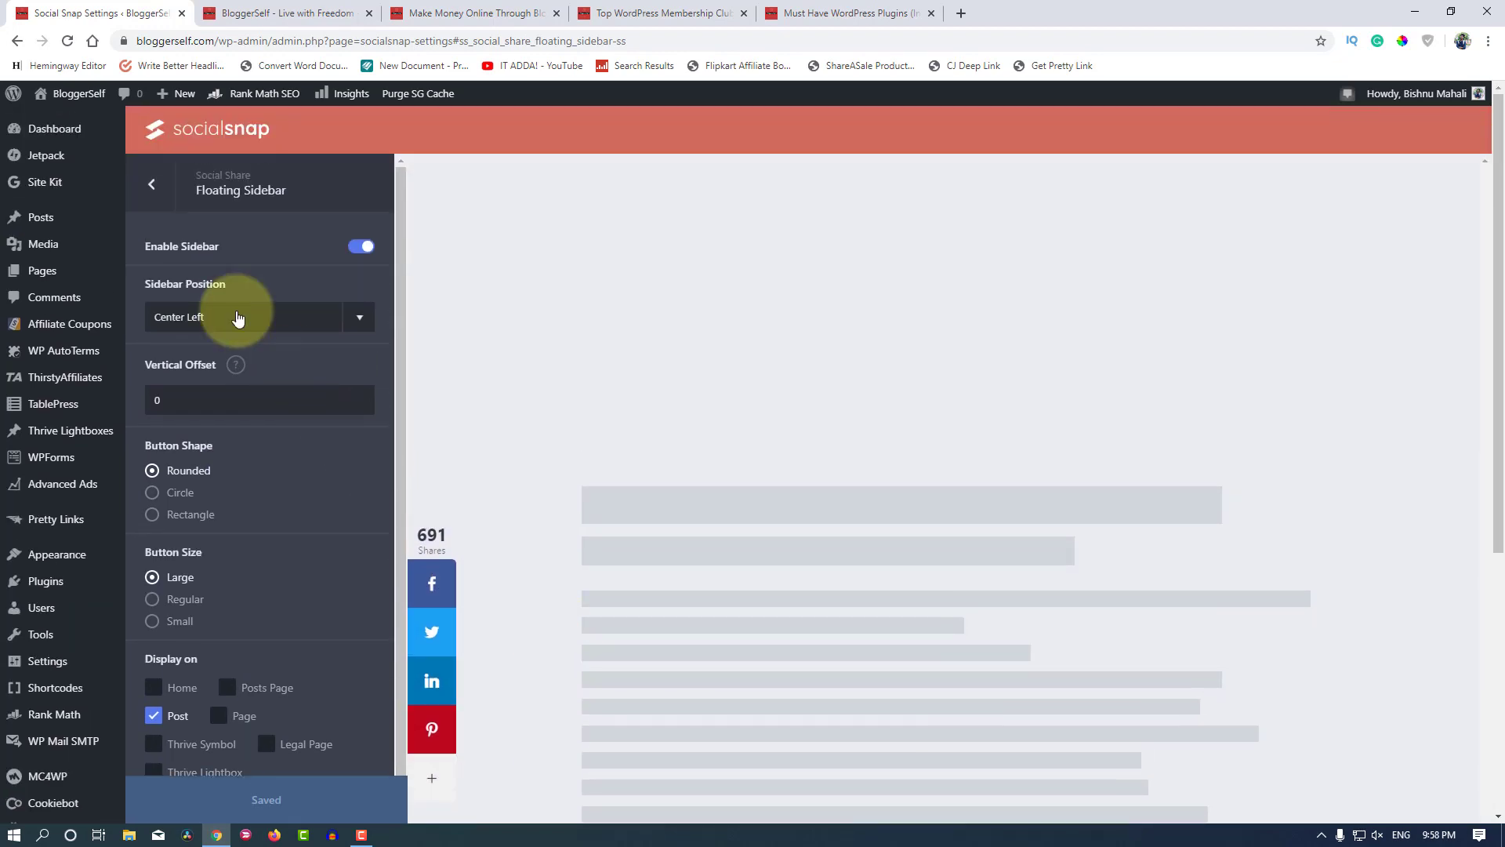
Step: Turn the floating sidebar off and back on
{"action": "left_click", "coordinate": [363, 248]}
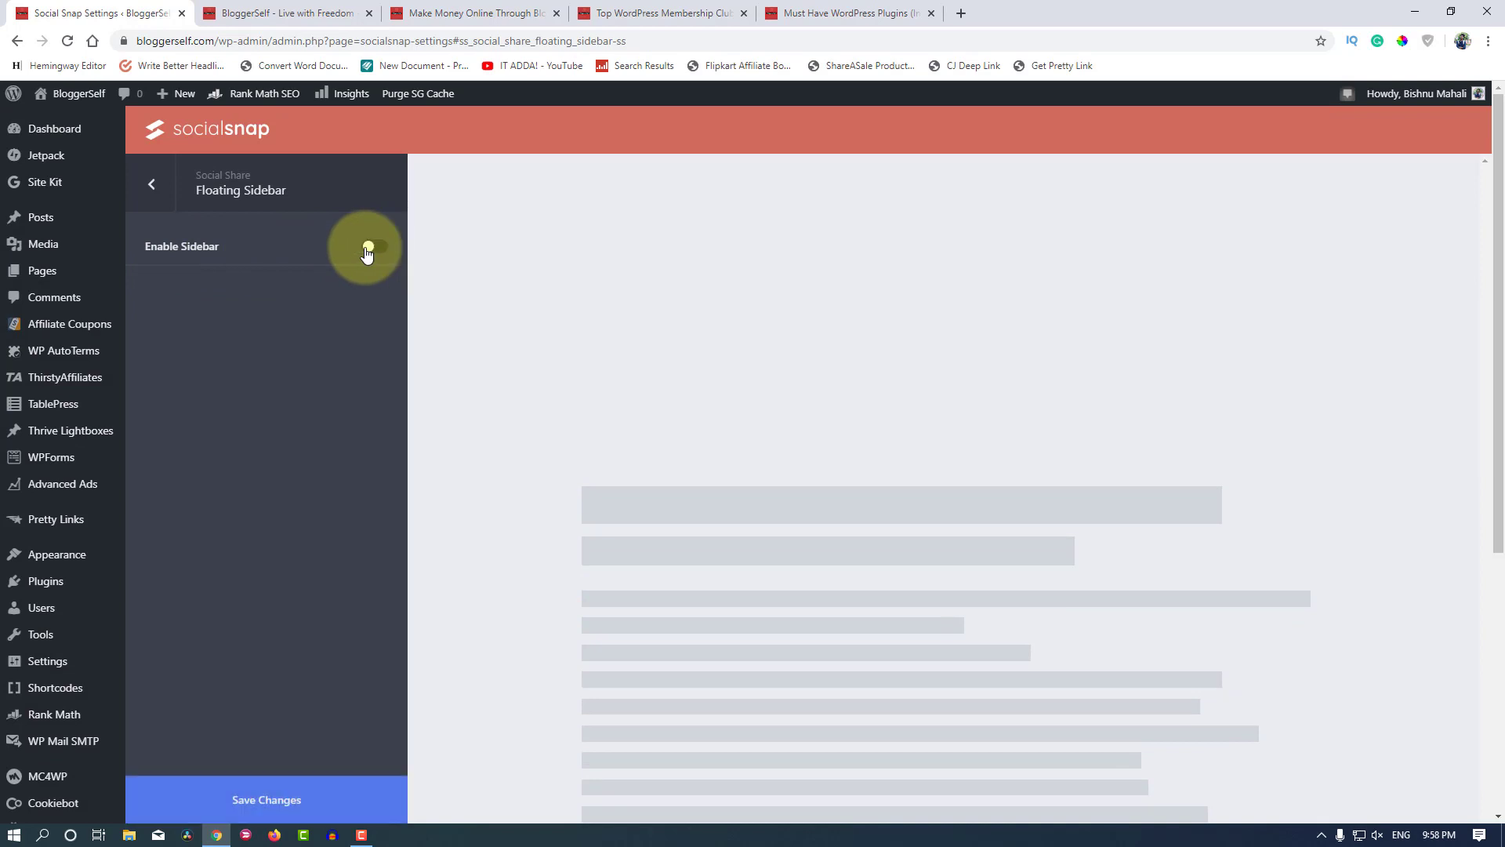
{"action": "left_click", "coordinate": [367, 248]}
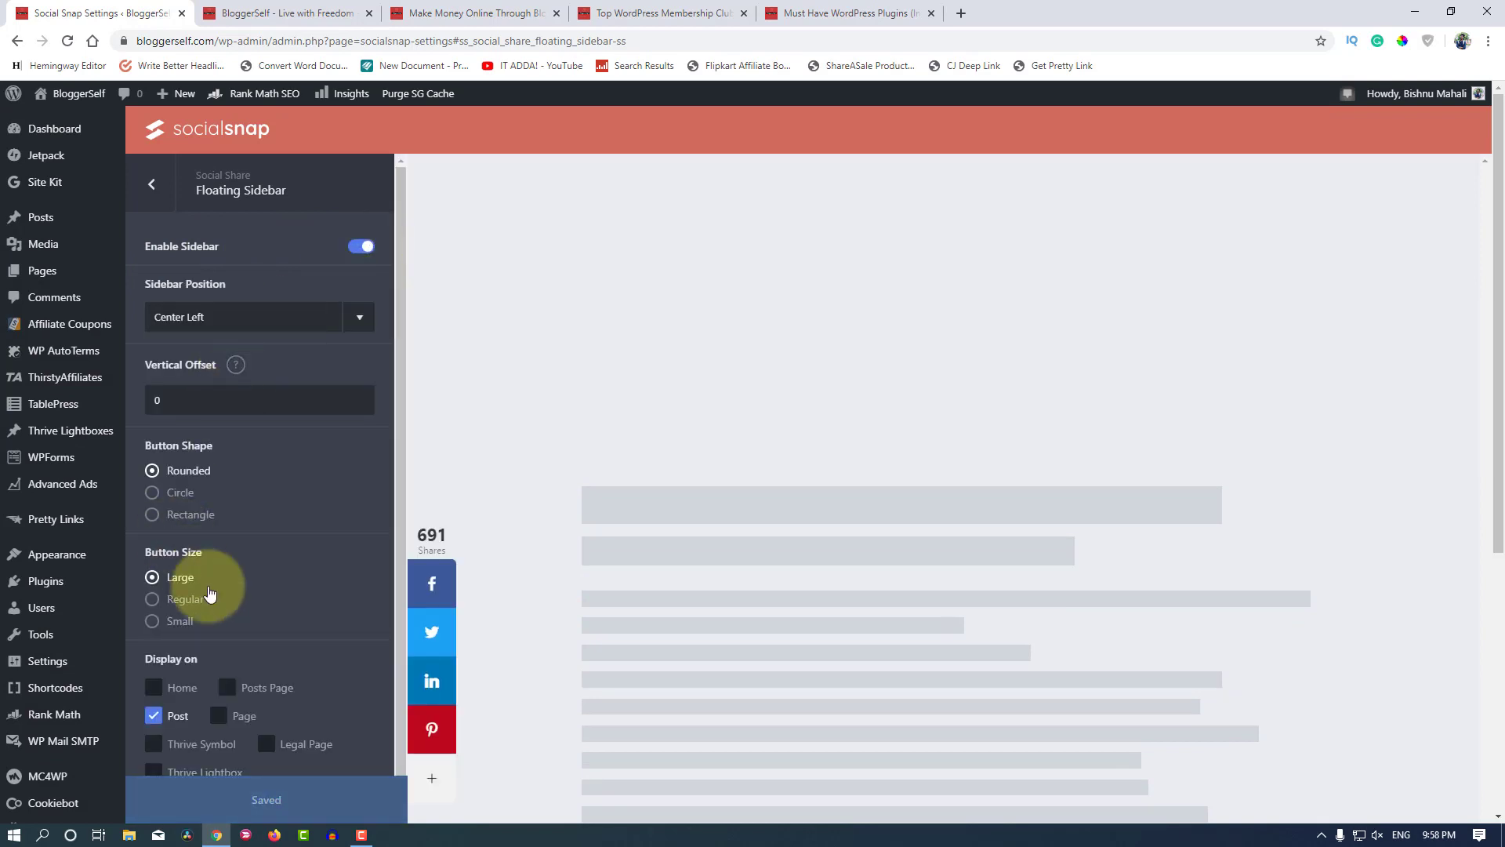
Step: Try the floating sidebar at Top Left, Top Right and Center Right, and set its position back to Center Left
{"action": "left_click", "coordinate": [265, 326]}
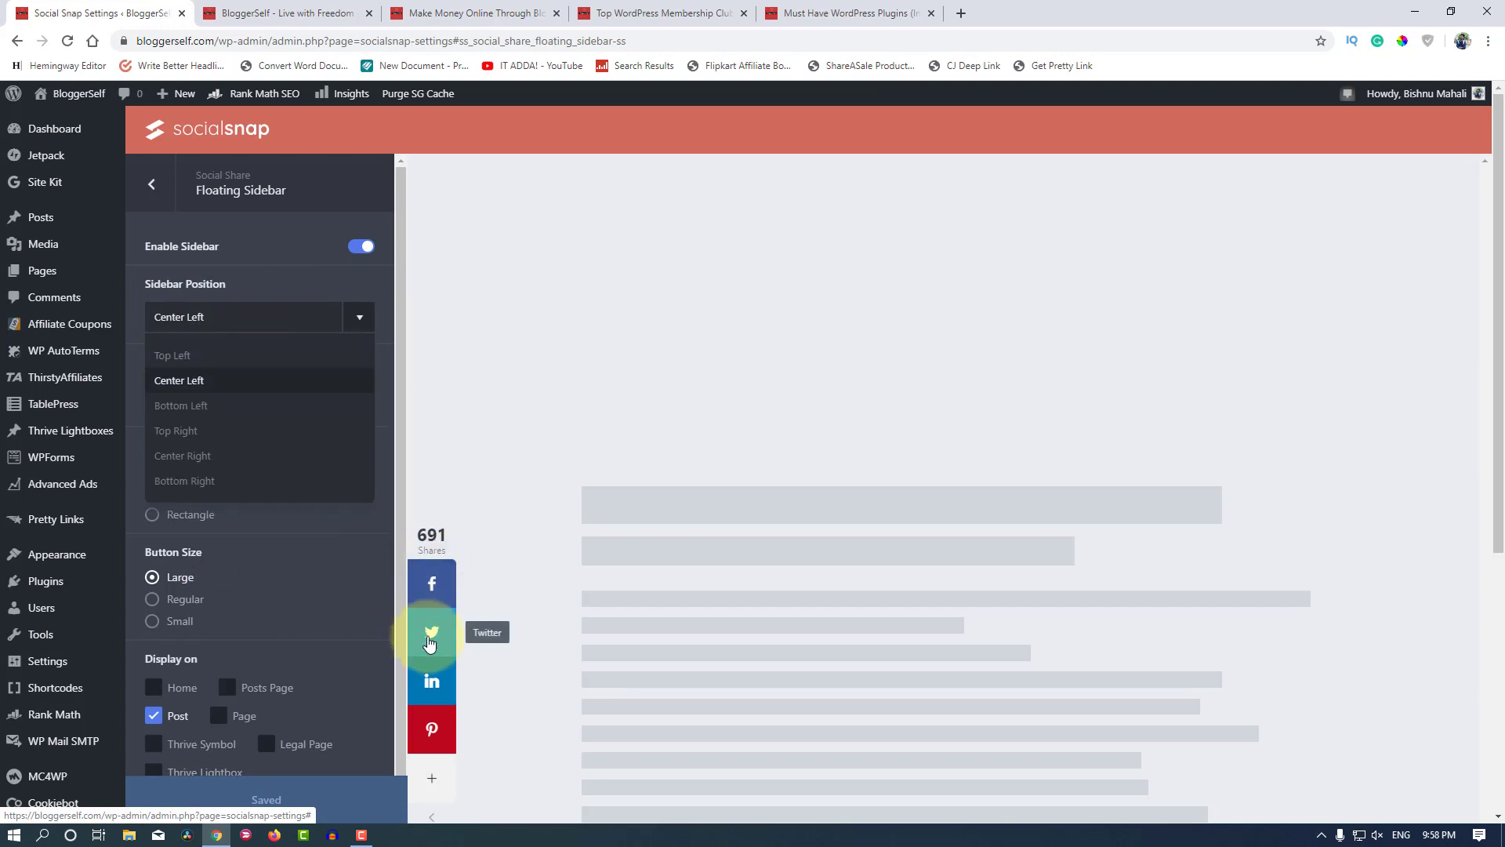
{"action": "left_click", "coordinate": [203, 362]}
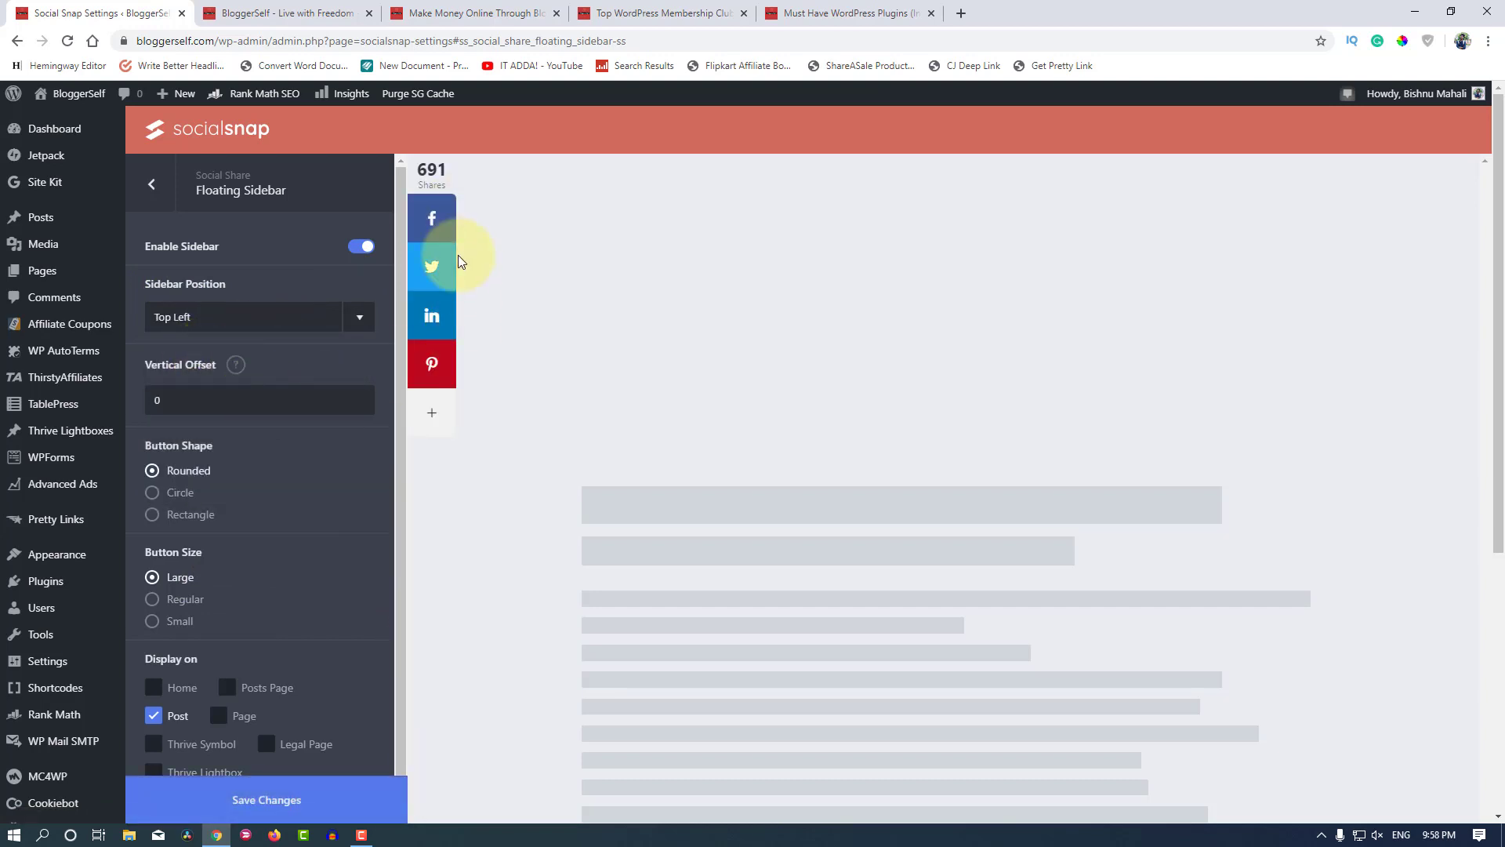
{"action": "left_click", "coordinate": [196, 329]}
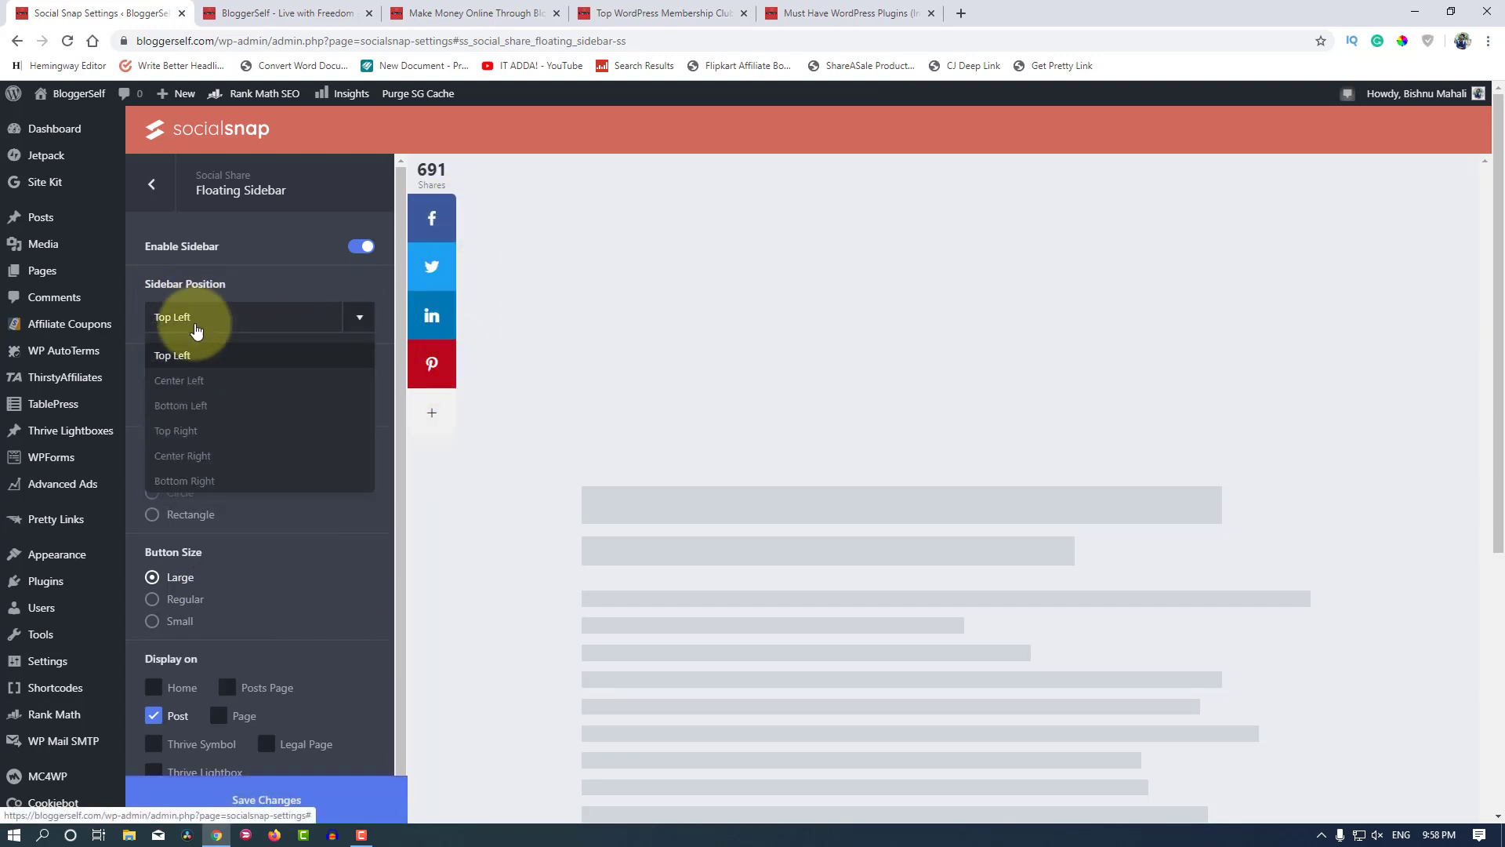
{"action": "left_click", "coordinate": [189, 430]}
{"action": "left_click", "coordinate": [181, 317]}
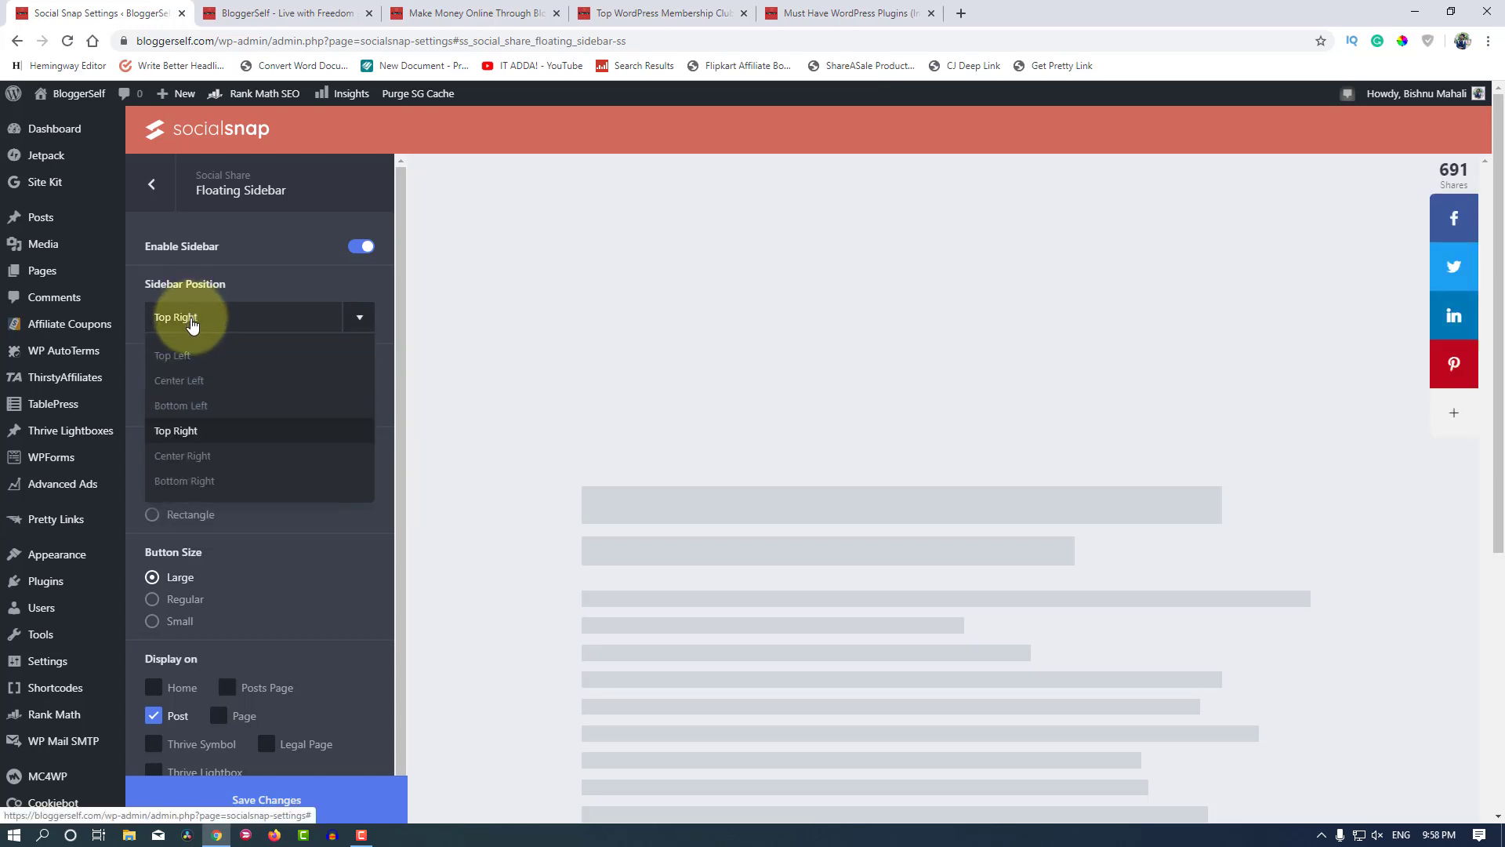
{"action": "left_click", "coordinate": [196, 439]}
{"action": "left_click", "coordinate": [209, 315]}
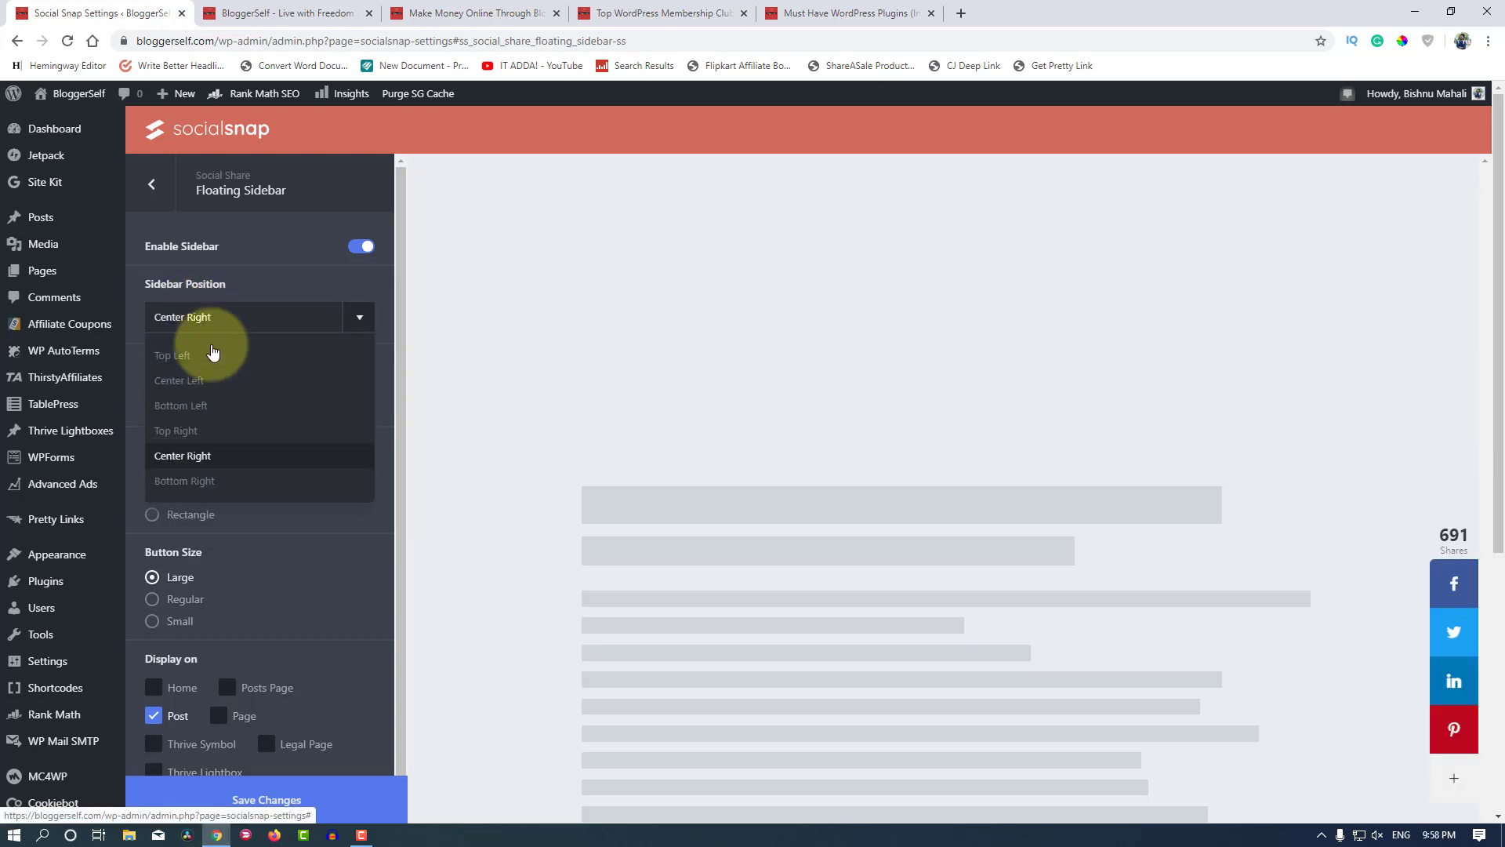
{"action": "left_click", "coordinate": [210, 361]}
{"action": "left_click", "coordinate": [181, 316]}
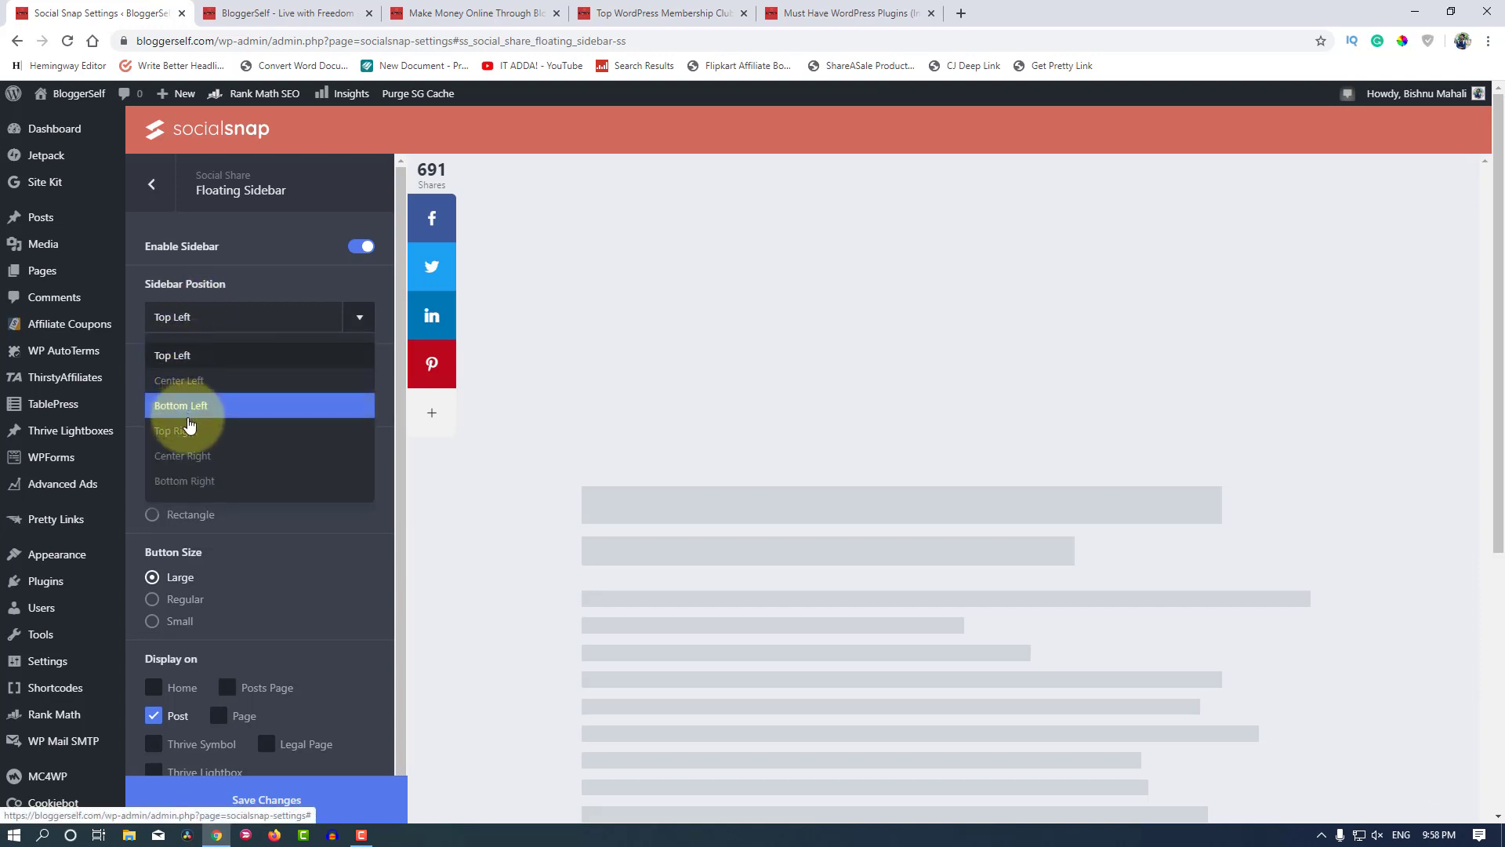
{"action": "left_click", "coordinate": [188, 382]}
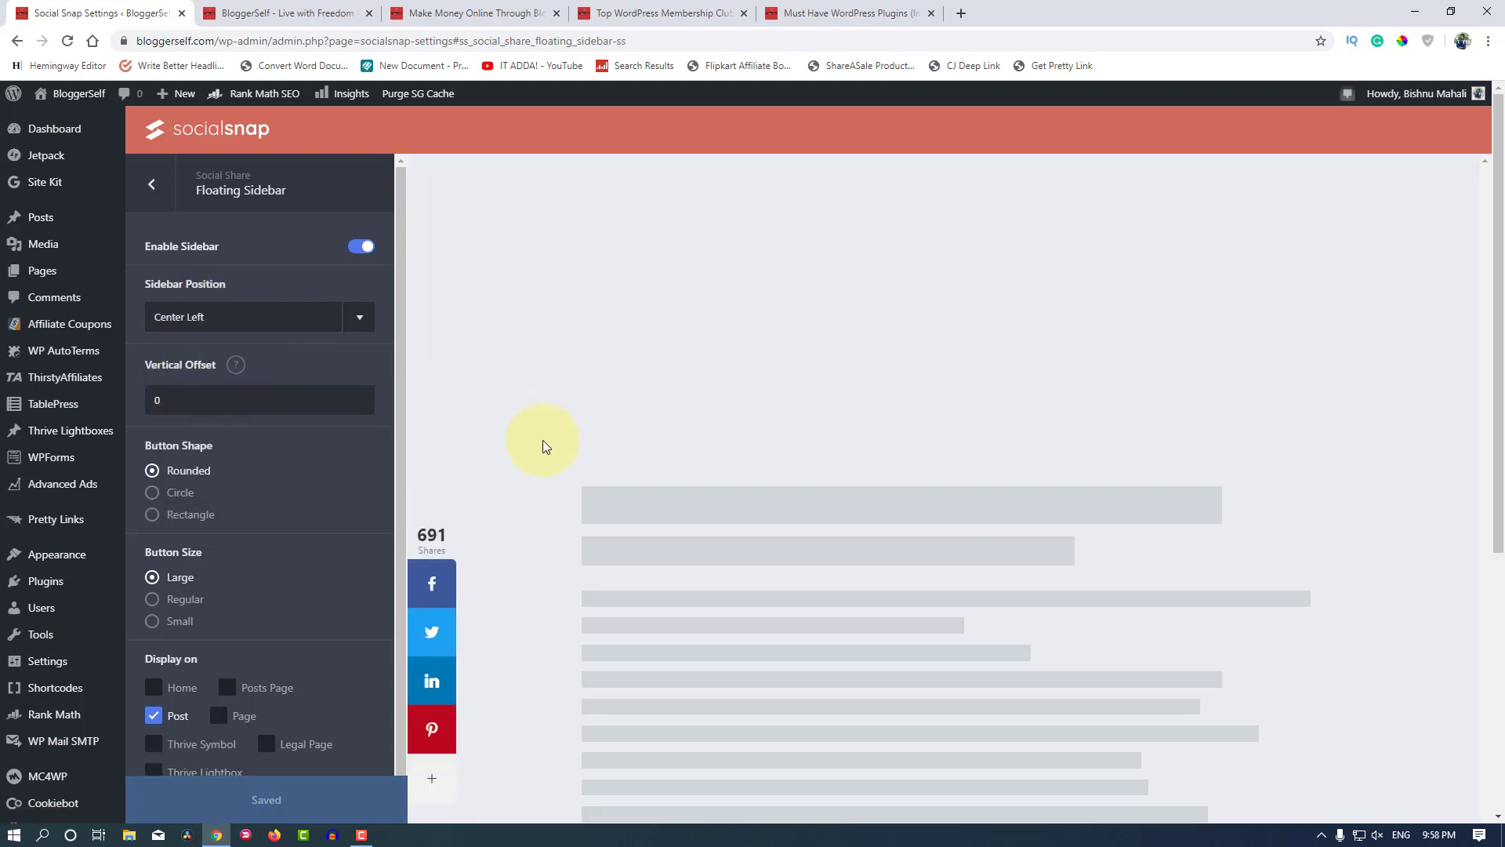
Step: Set the floating sidebar's button shape to Circle
{"action": "scroll", "coordinate": [543, 441], "scroll_direction": "down", "scroll_amount": 6}
{"action": "scroll", "coordinate": [544, 441], "scroll_direction": "up", "scroll_amount": 4}
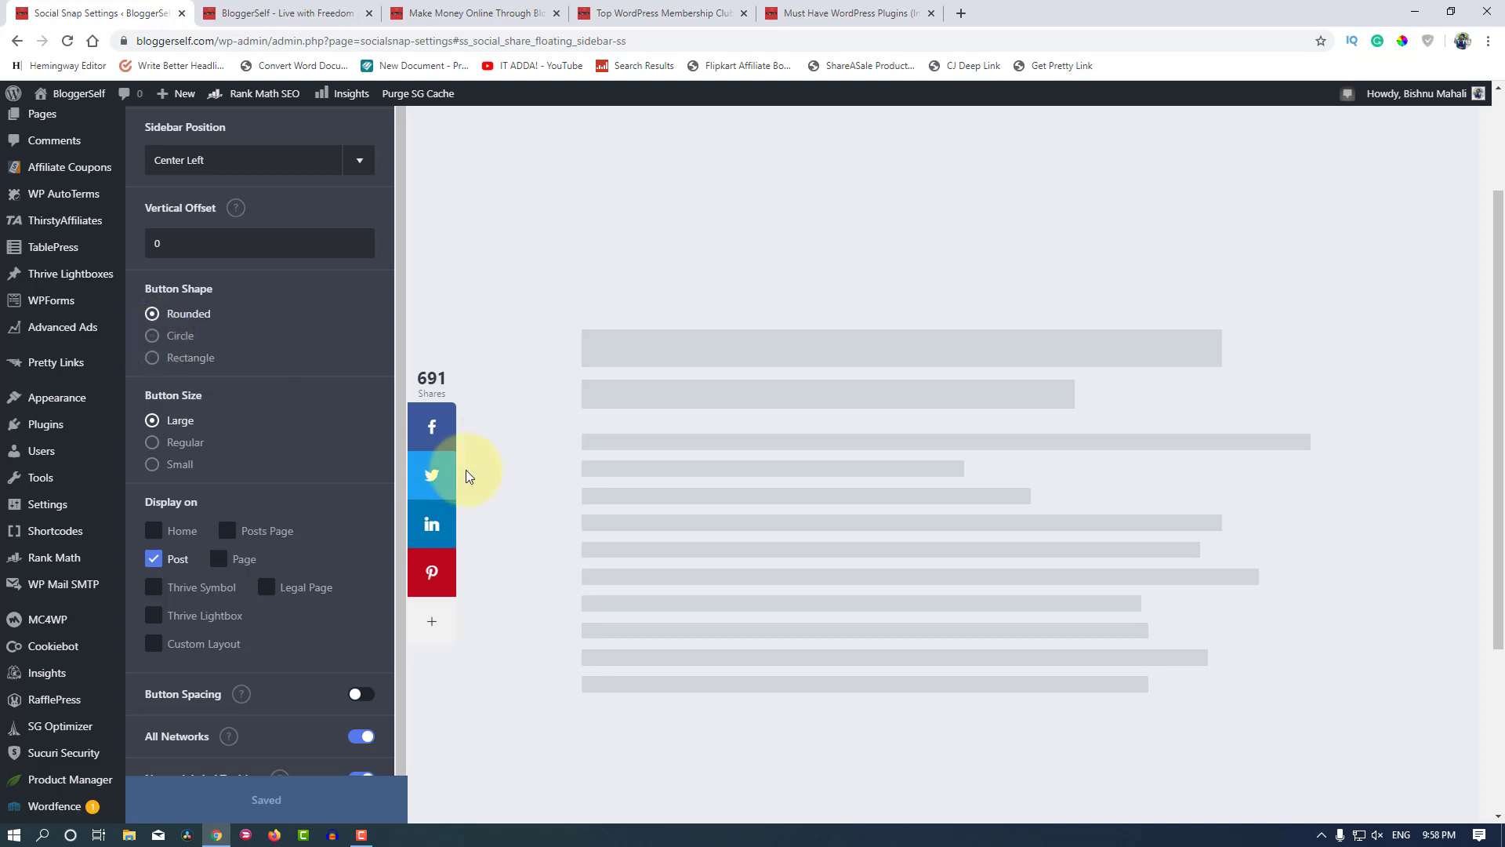
{"action": "left_click", "coordinate": [152, 339]}
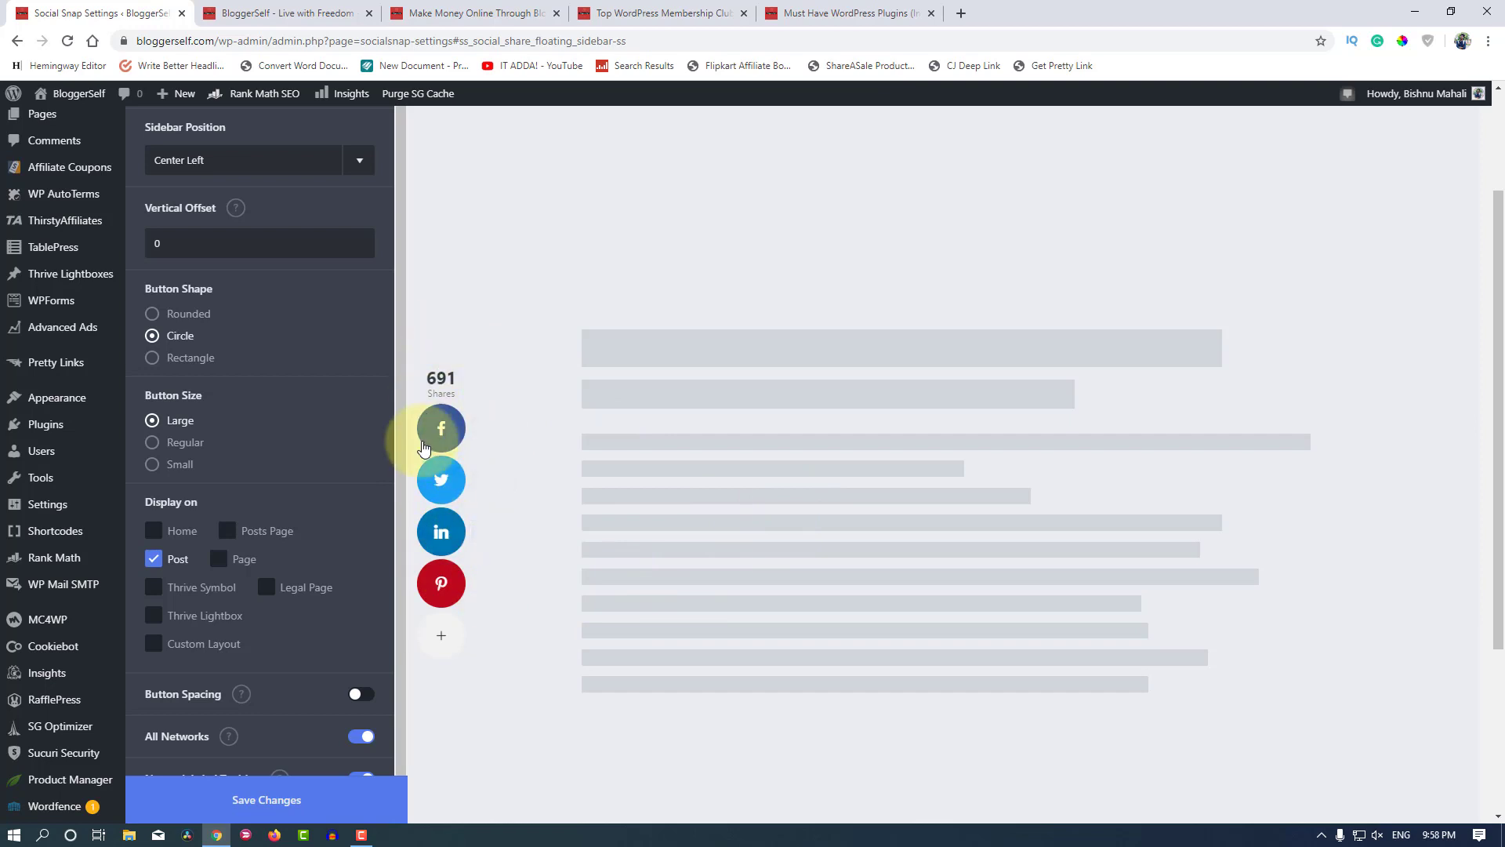
Step: Examine the share buttons on the live Make Money Online post, check the blog homepage, and return to the Social Snap settings
{"action": "left_click", "coordinate": [453, 11]}
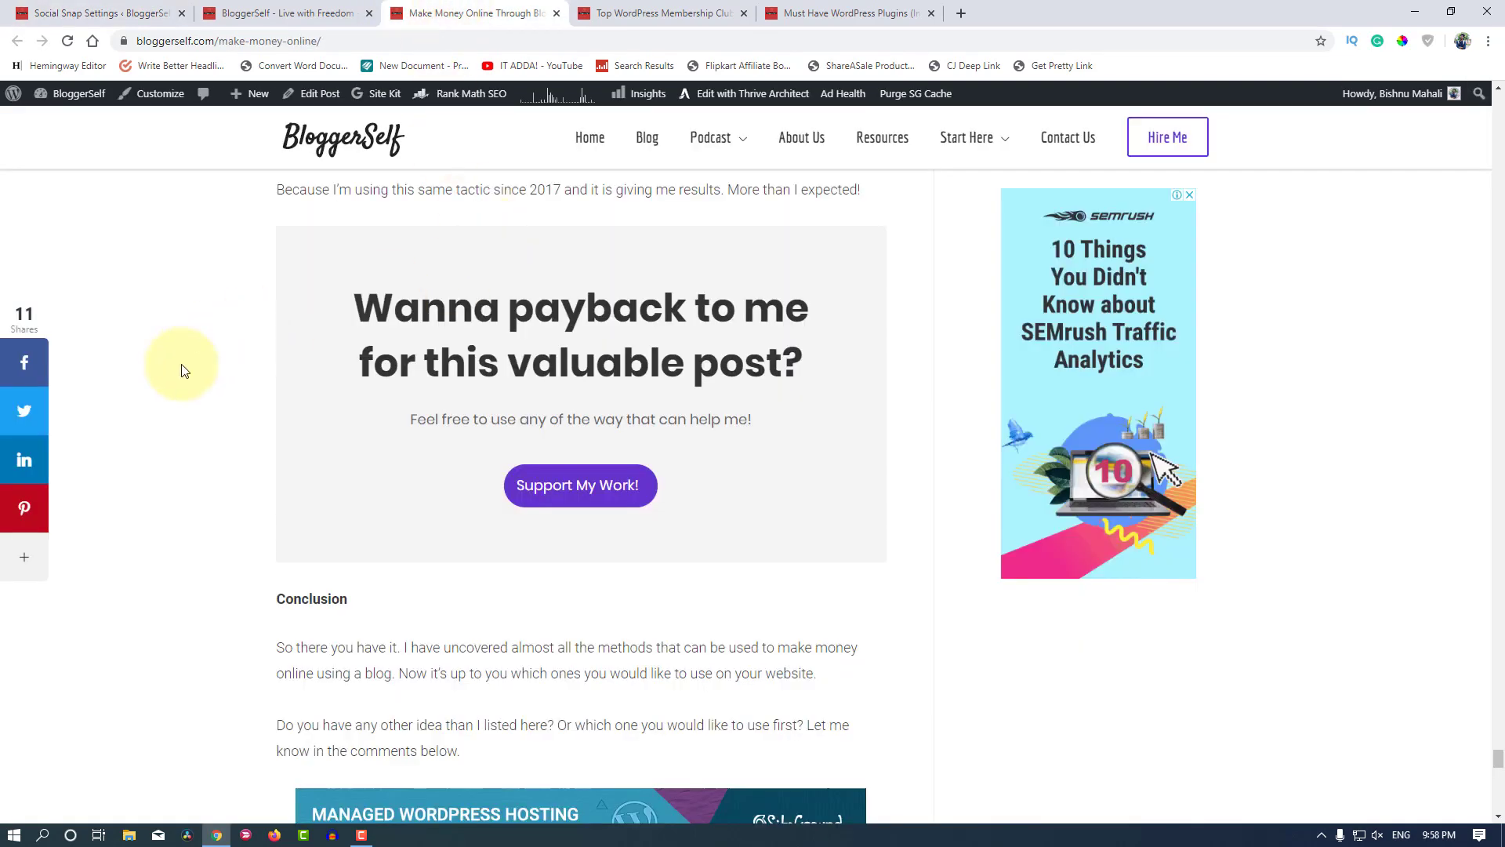
{"action": "scroll", "coordinate": [336, 309], "scroll_direction": "down", "scroll_amount": 2}
{"action": "scroll", "coordinate": [379, 426], "scroll_direction": "up", "scroll_amount": 15}
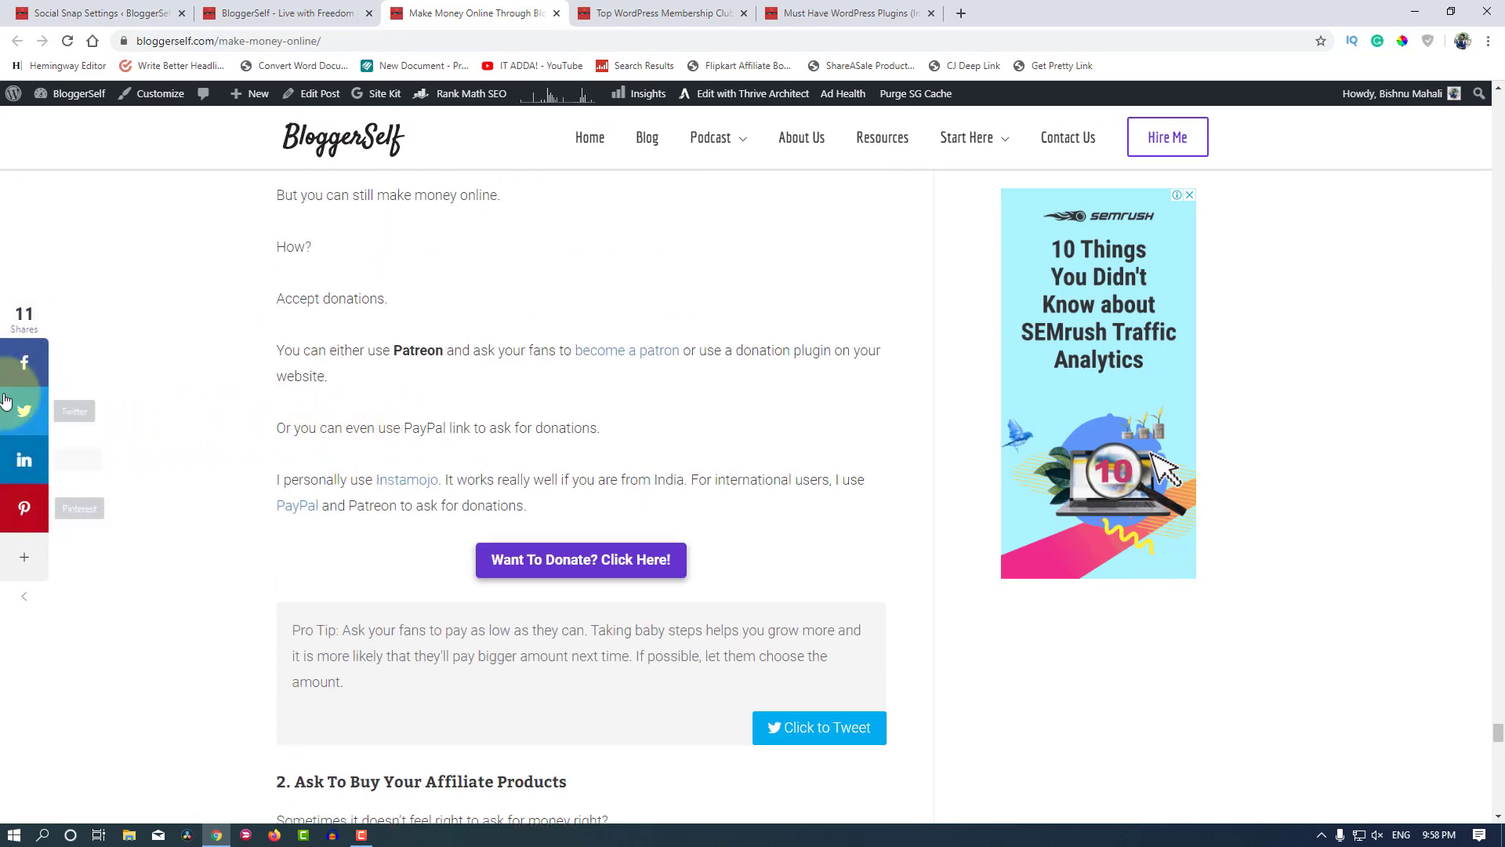
{"action": "left_click", "coordinate": [249, 13]}
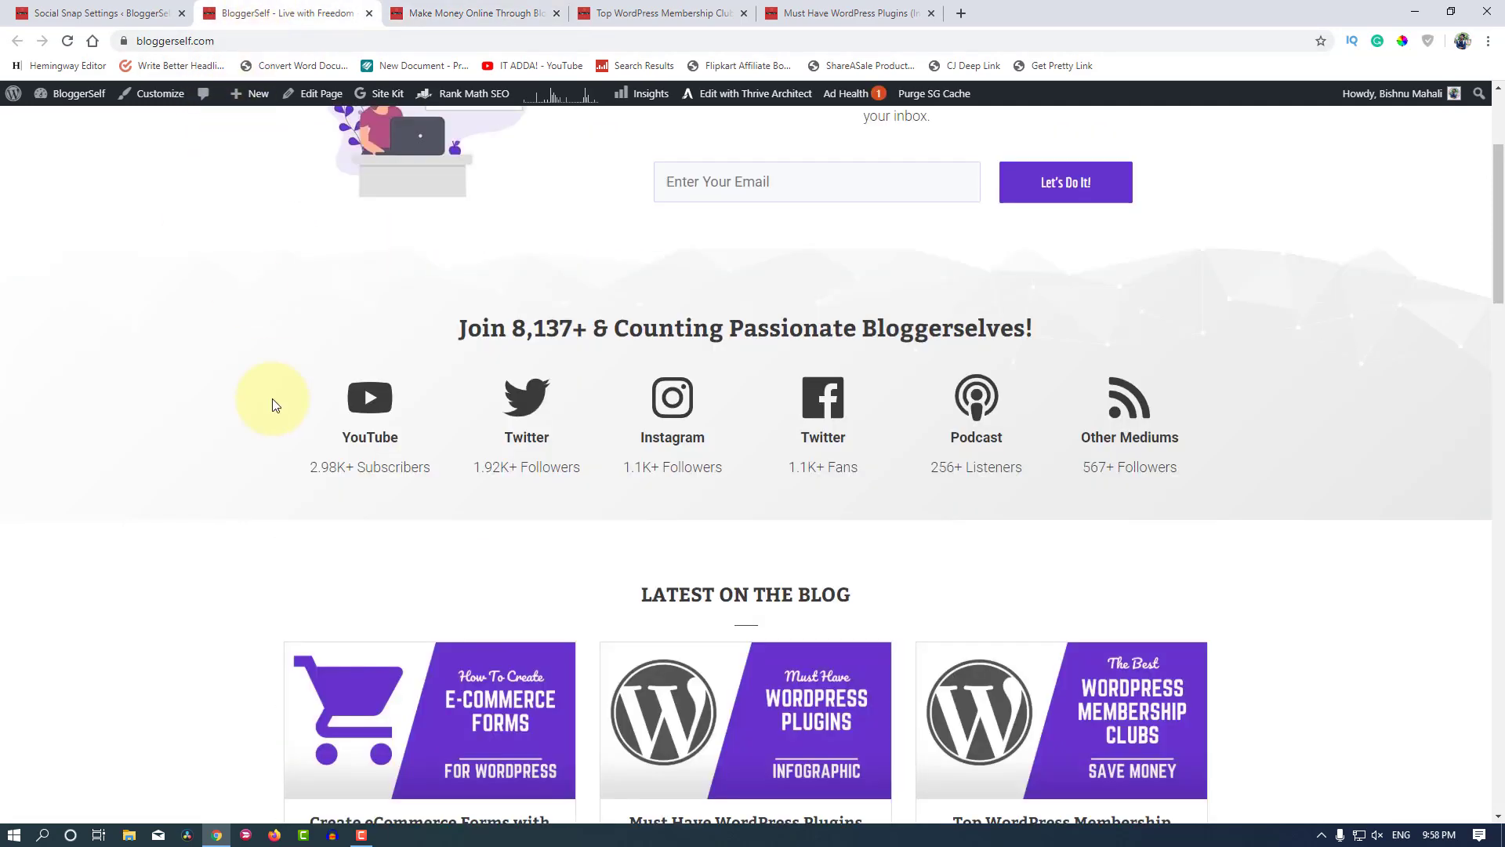
{"action": "left_click", "coordinate": [163, 8]}
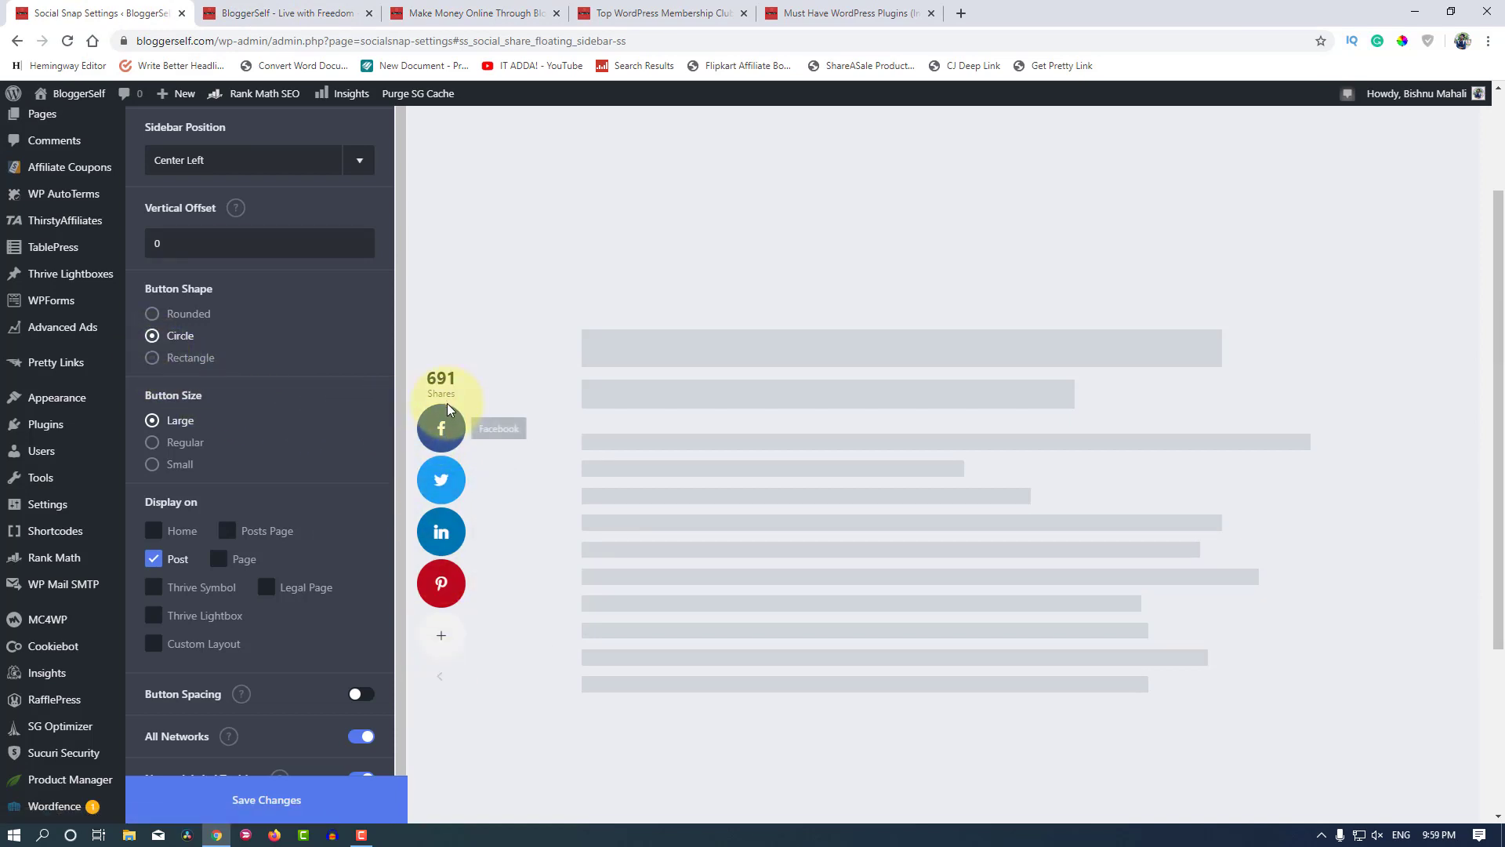
Step: Try the Rectangle and Circle button shapes for the floating sidebar, and set the shape back to Rounded
{"action": "left_click", "coordinate": [153, 358]}
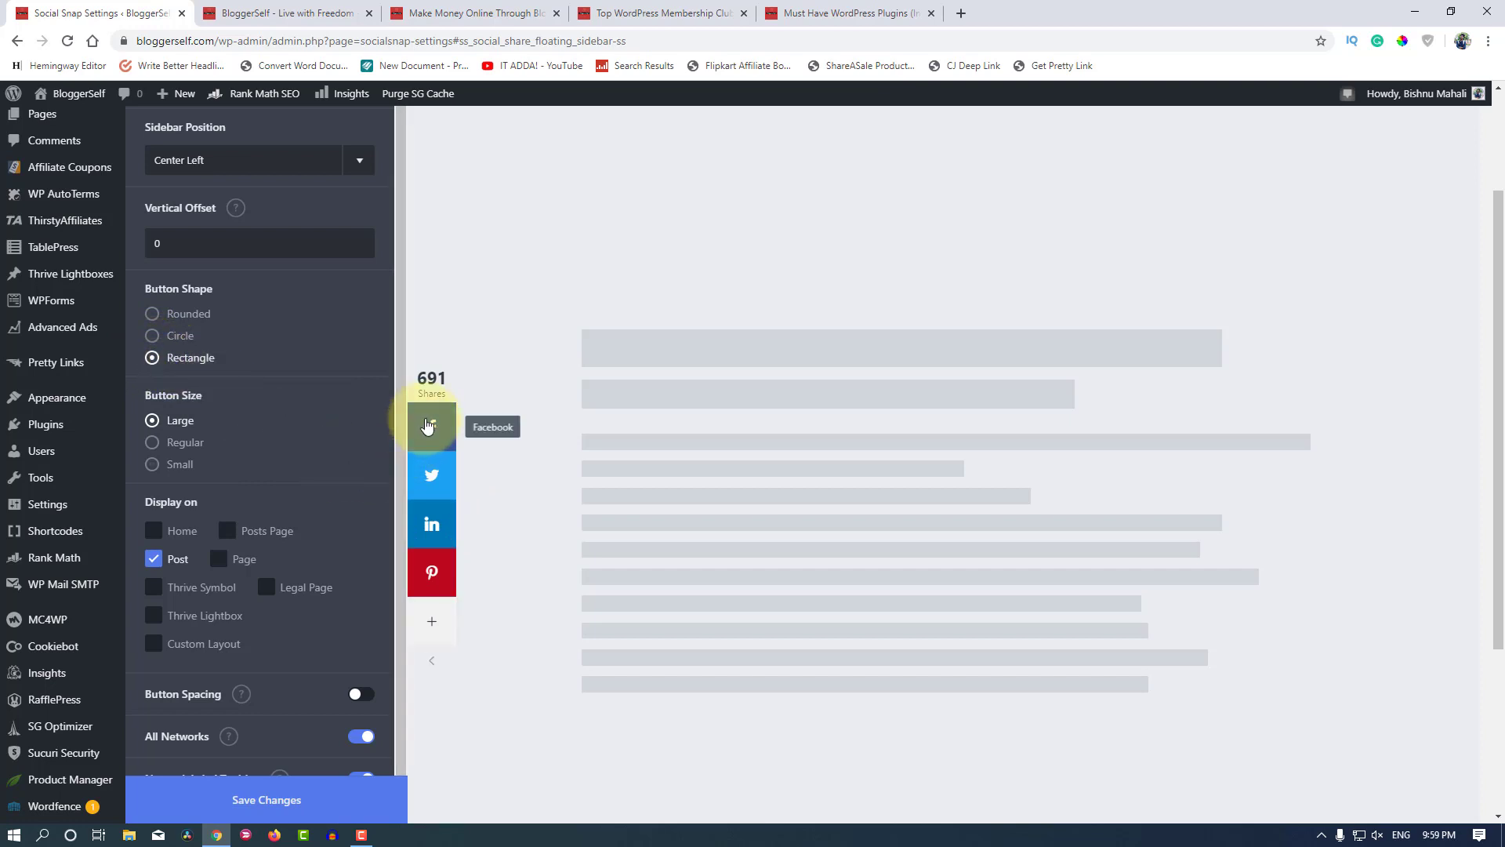
{"action": "scroll", "coordinate": [645, 594], "scroll_direction": "down", "scroll_amount": 3}
{"action": "scroll", "coordinate": [644, 593], "scroll_direction": "up", "scroll_amount": 5}
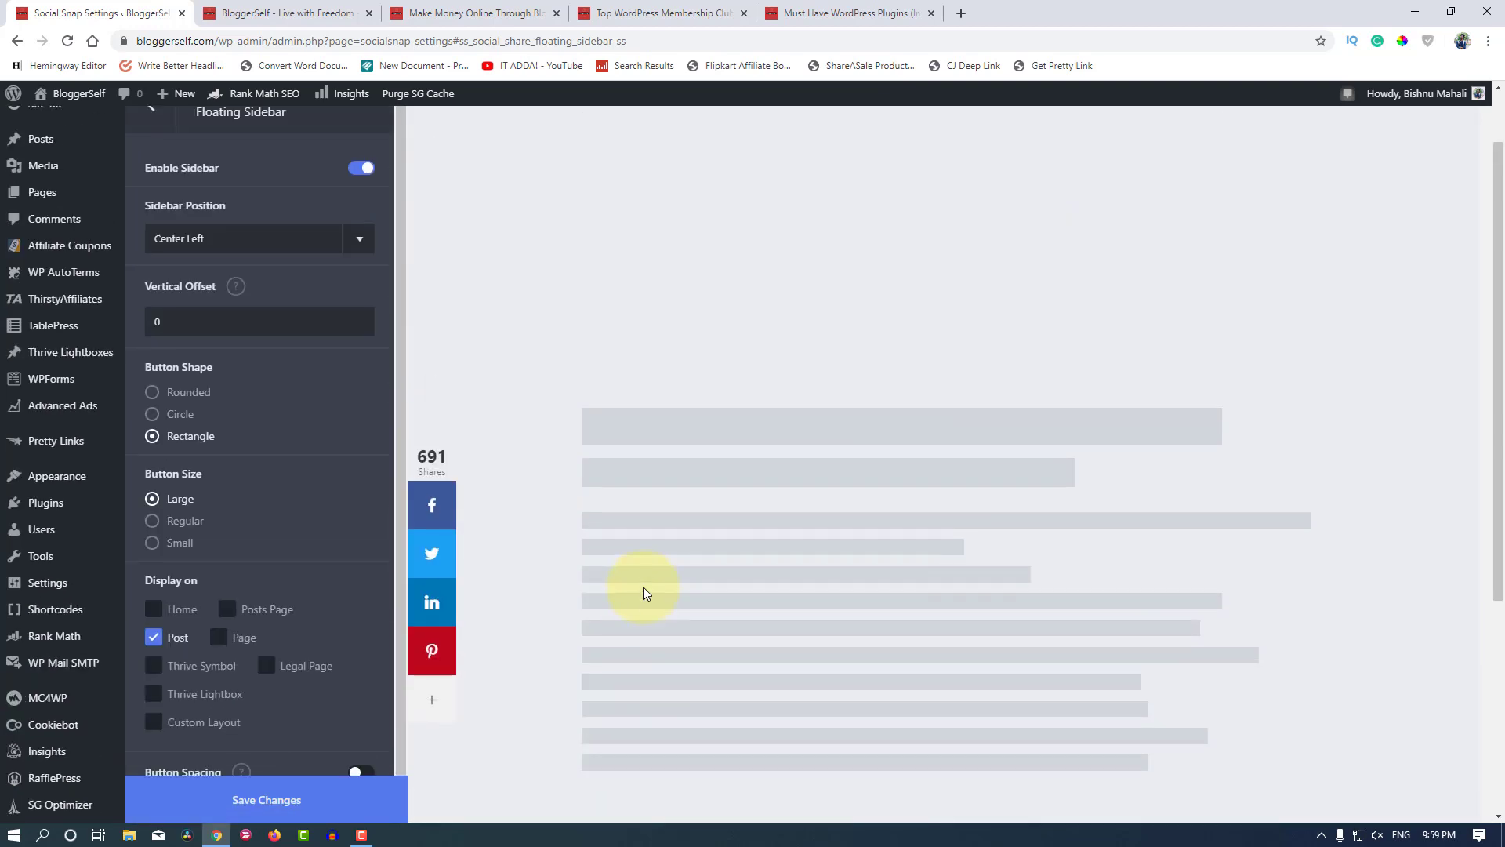
{"action": "scroll", "coordinate": [645, 593], "scroll_direction": "down", "scroll_amount": 3}
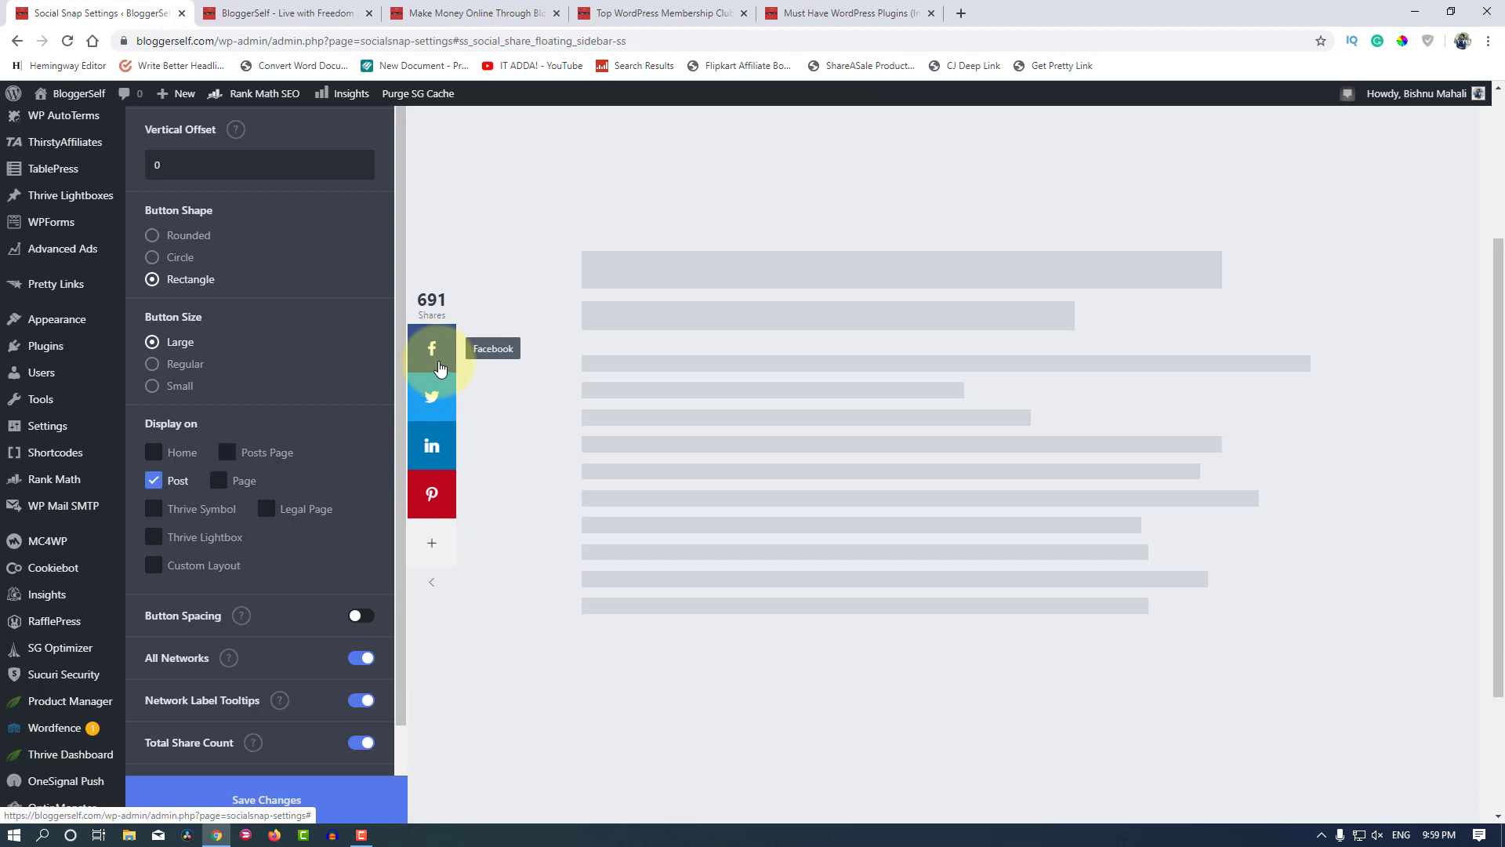
{"action": "left_click", "coordinate": [153, 257]}
{"action": "scroll", "coordinate": [440, 519], "scroll_direction": "up", "scroll_amount": 1}
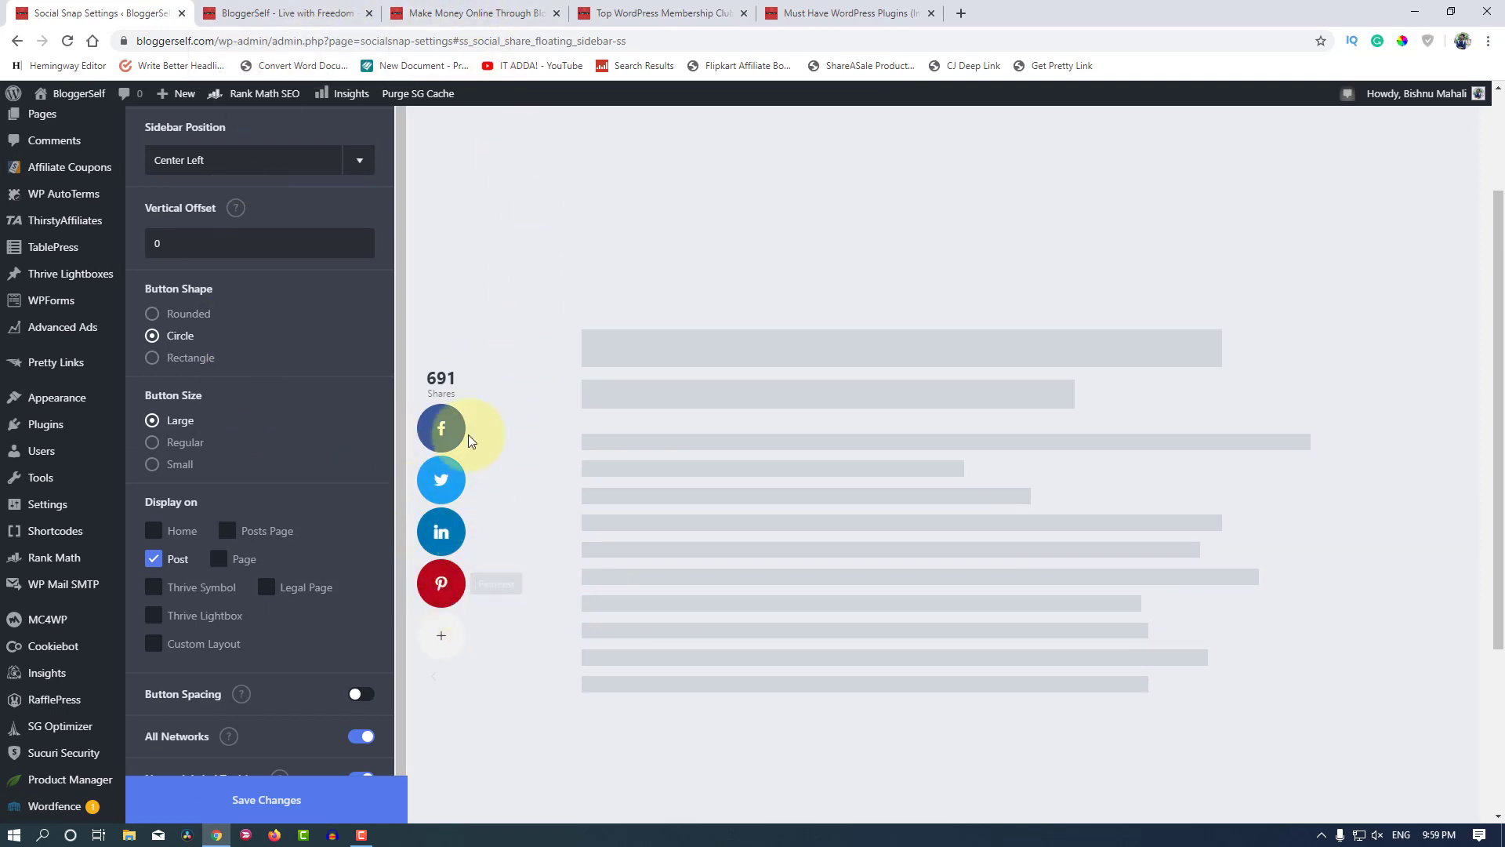
{"action": "left_click", "coordinate": [152, 313]}
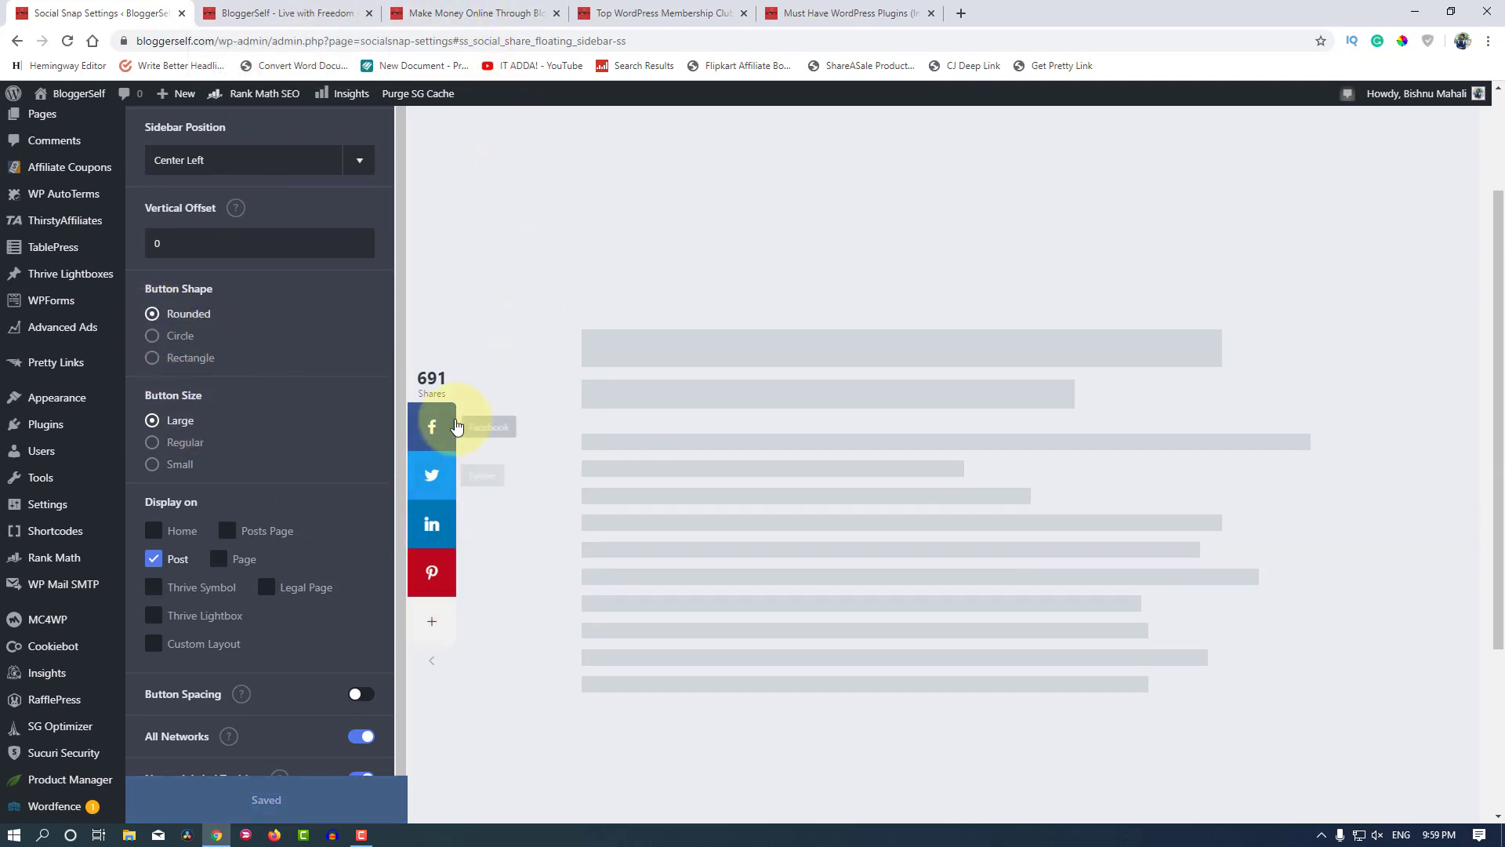
Step: Review the button shape and size options, and compare them with the live post and homepage before returning to the settings
{"action": "scroll", "coordinate": [569, 518], "scroll_direction": "down", "scroll_amount": 2}
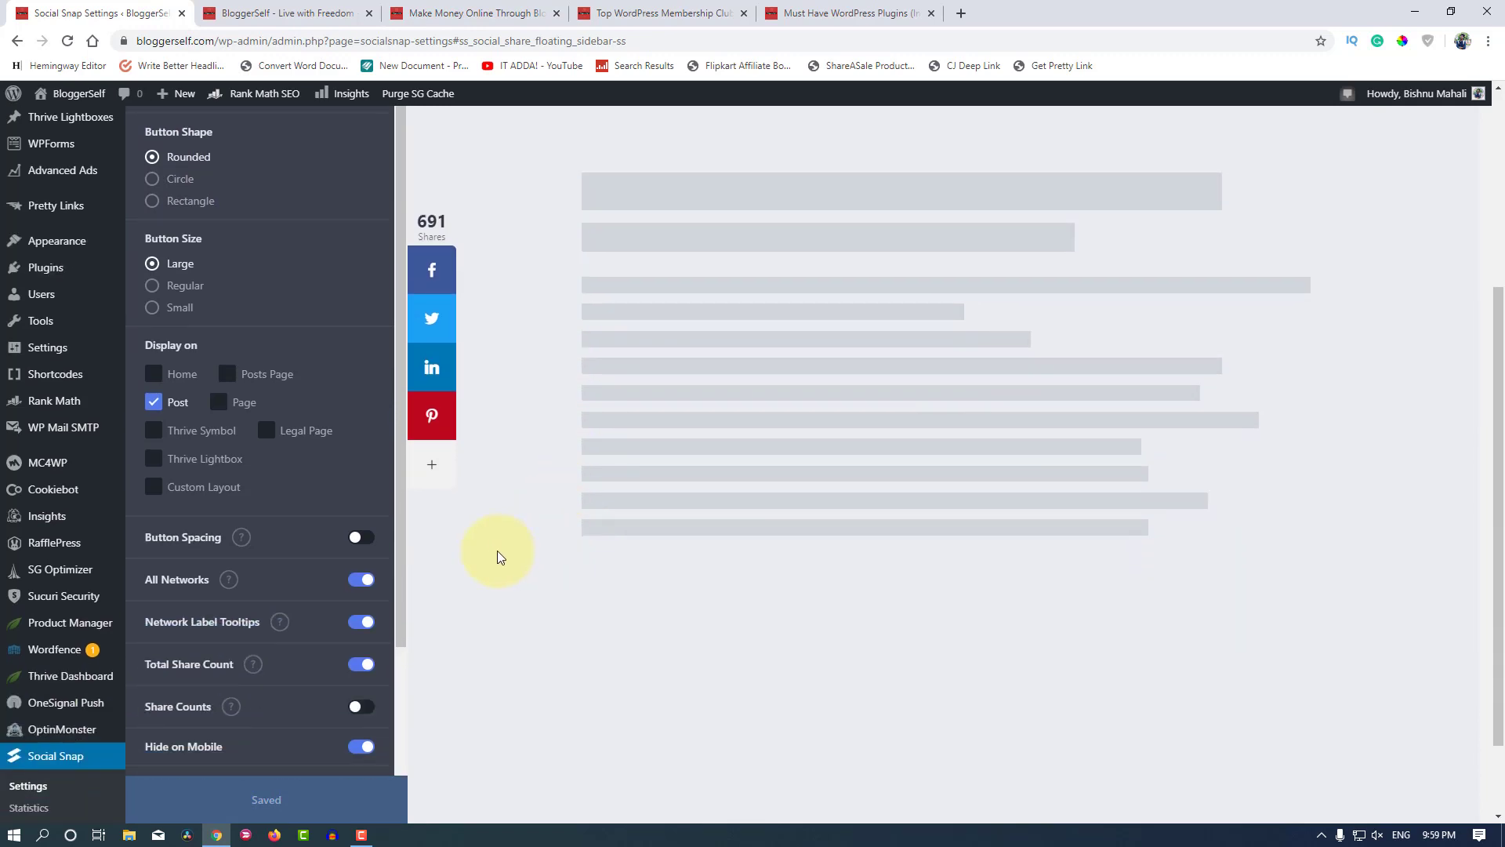
{"action": "scroll", "coordinate": [492, 530], "scroll_direction": "up", "scroll_amount": 1}
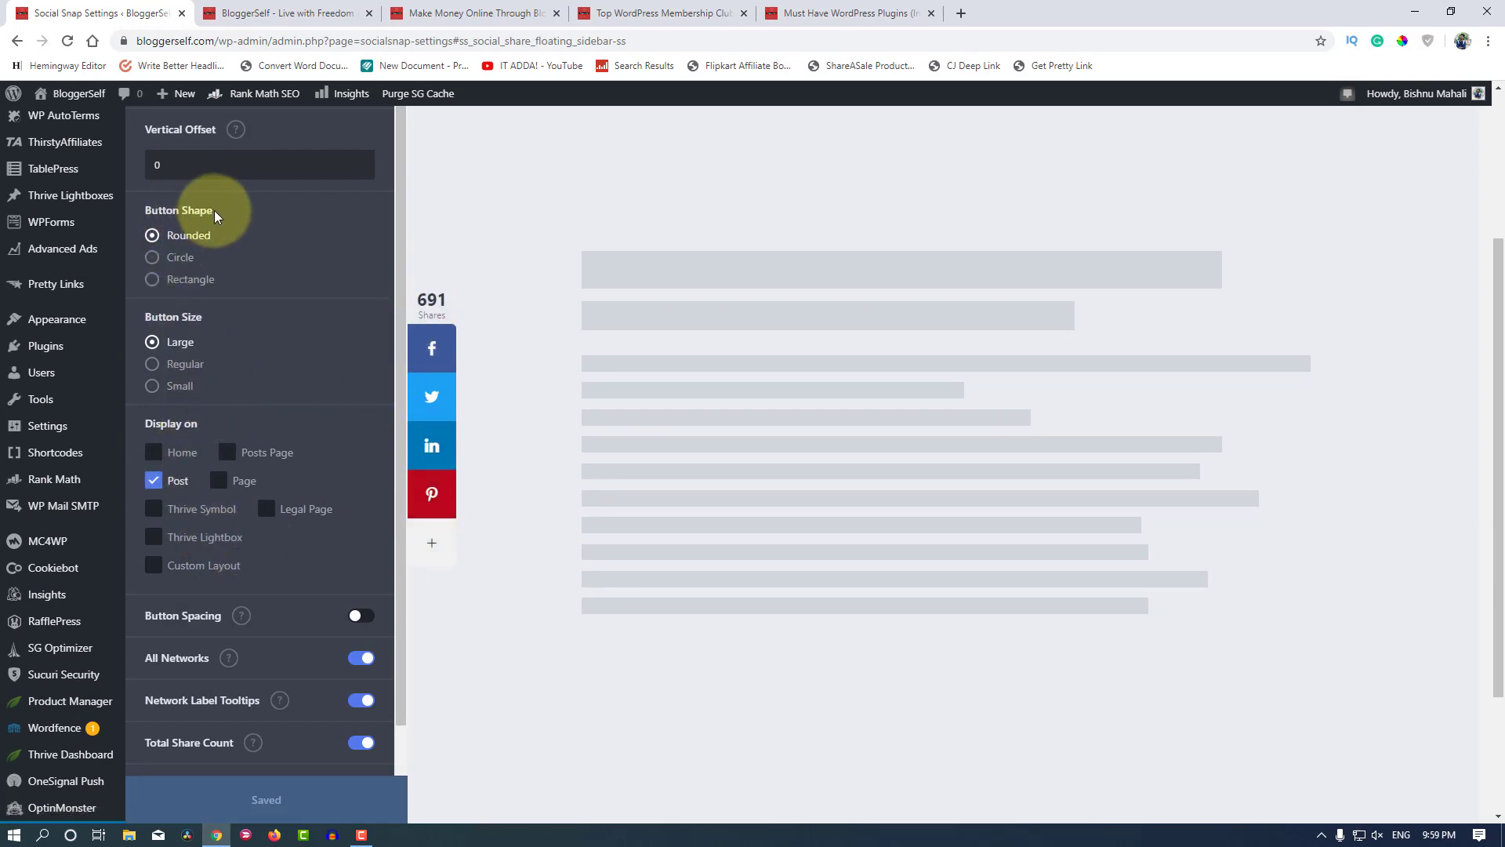
{"action": "scroll", "coordinate": [254, 336], "scroll_direction": "down", "scroll_amount": 1}
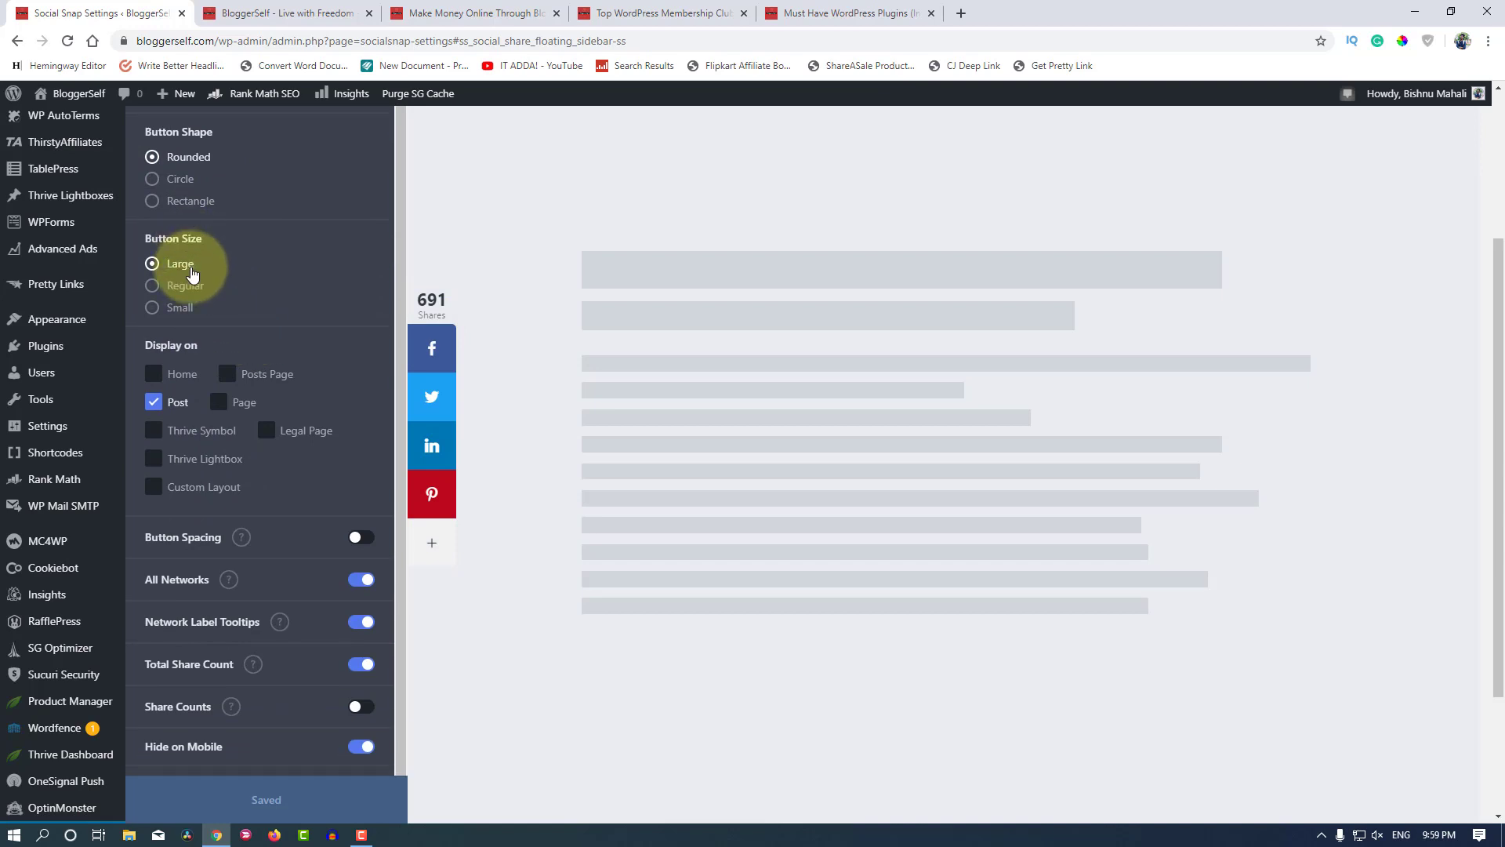
{"action": "left_click", "coordinate": [477, 12]}
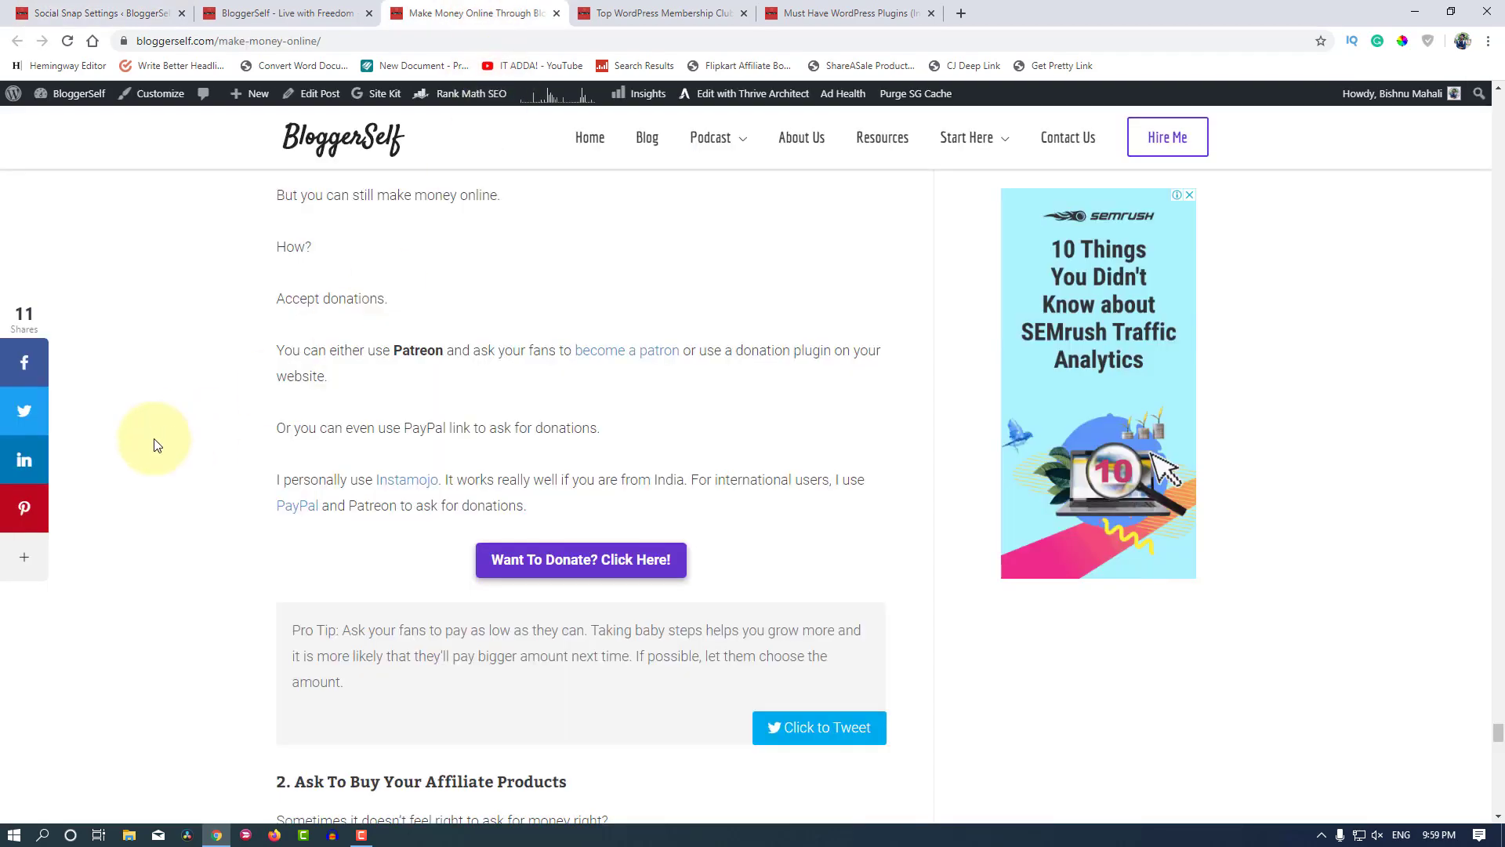
{"action": "left_click", "coordinate": [282, 12]}
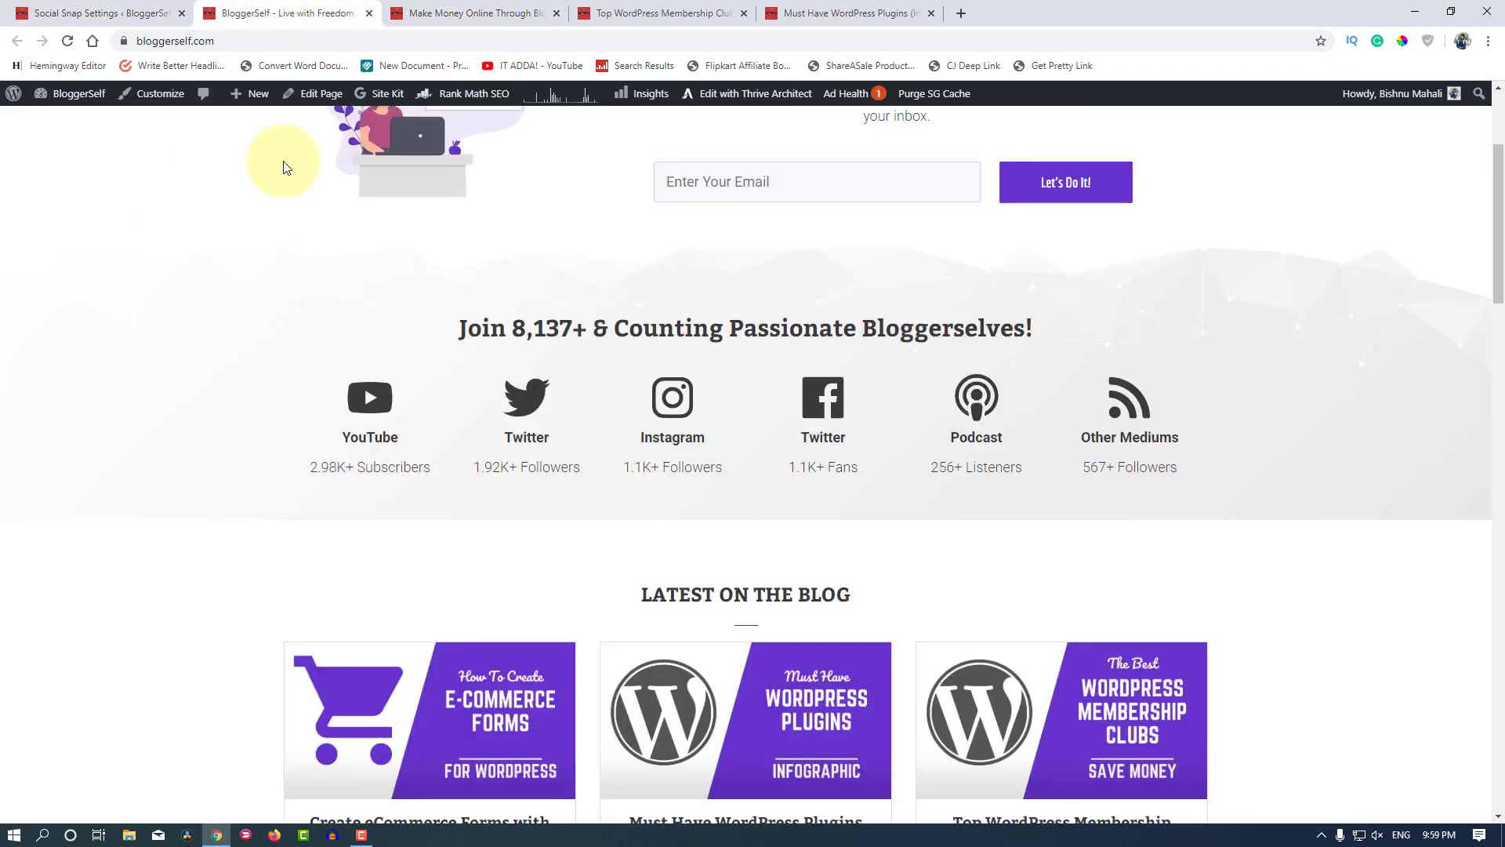
{"action": "left_click", "coordinate": [154, 6]}
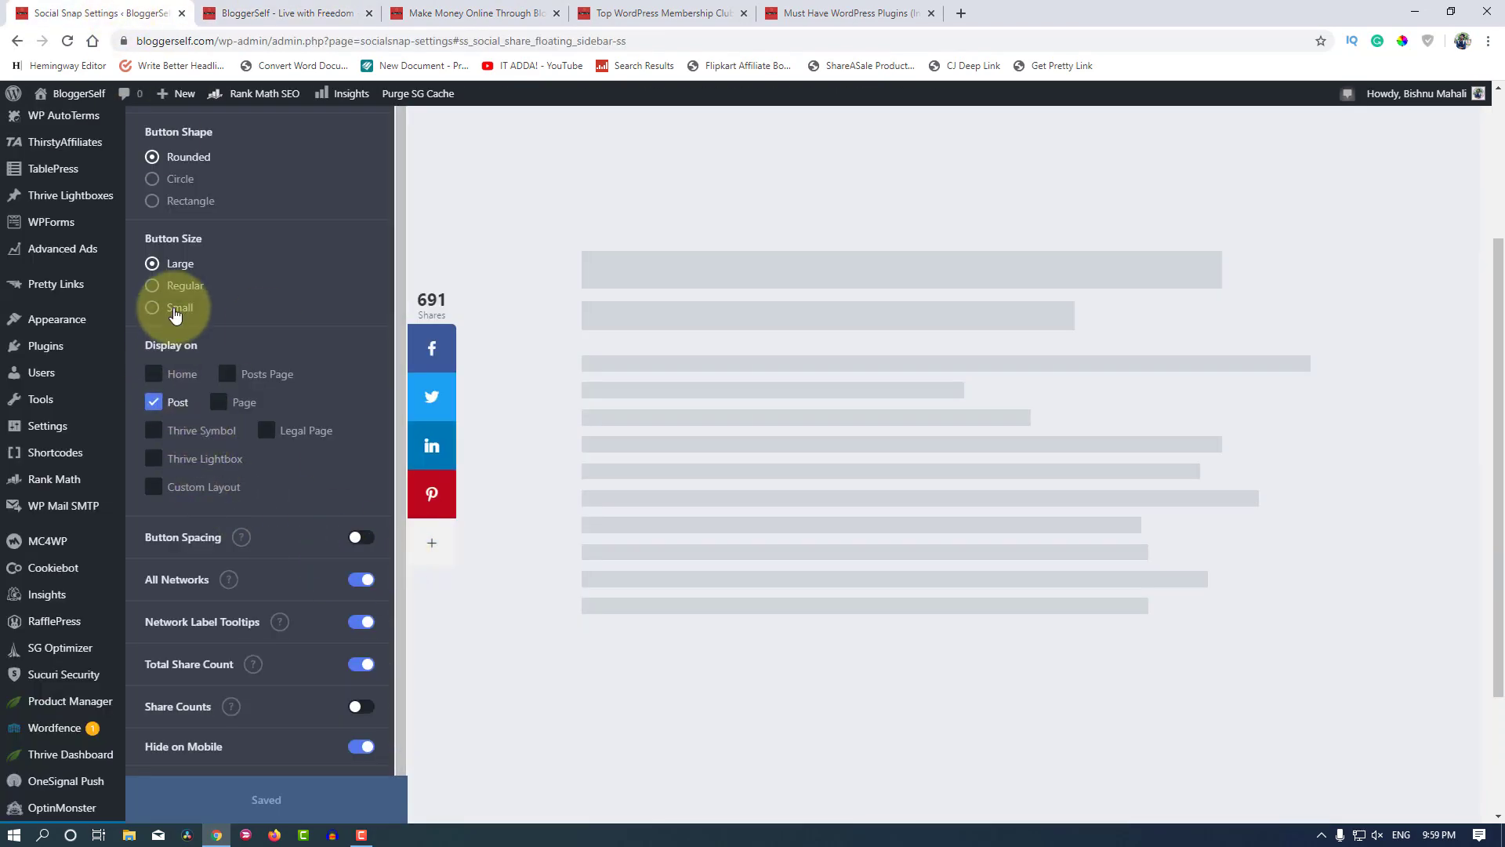
Step: Try the Regular and Small button sizes for the floating sidebar, and set the size back to Large
{"action": "left_click", "coordinate": [156, 289]}
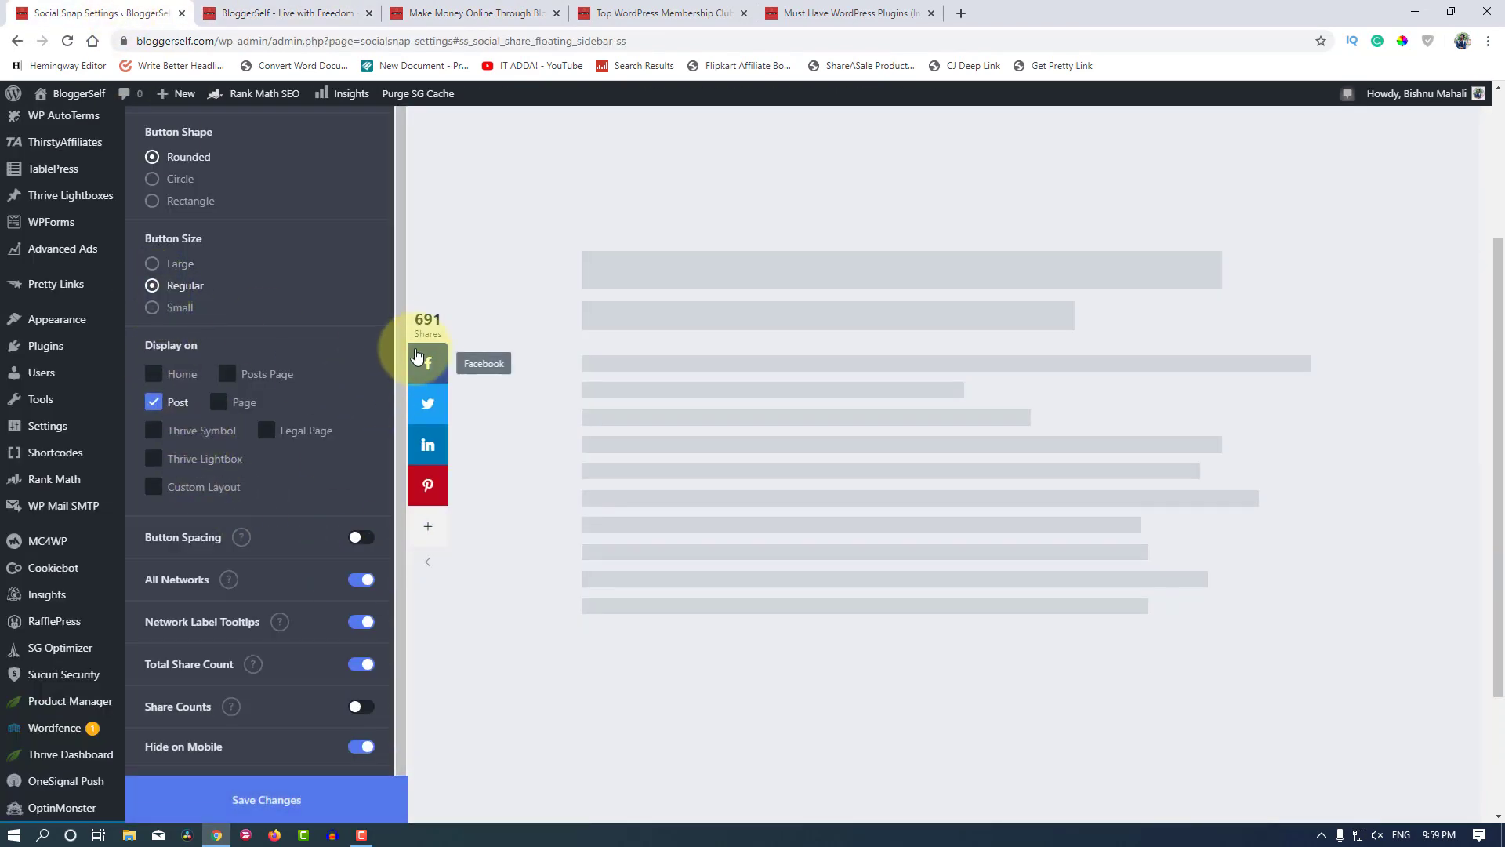
{"action": "left_click", "coordinate": [155, 307]}
{"action": "left_click", "coordinate": [152, 264]}
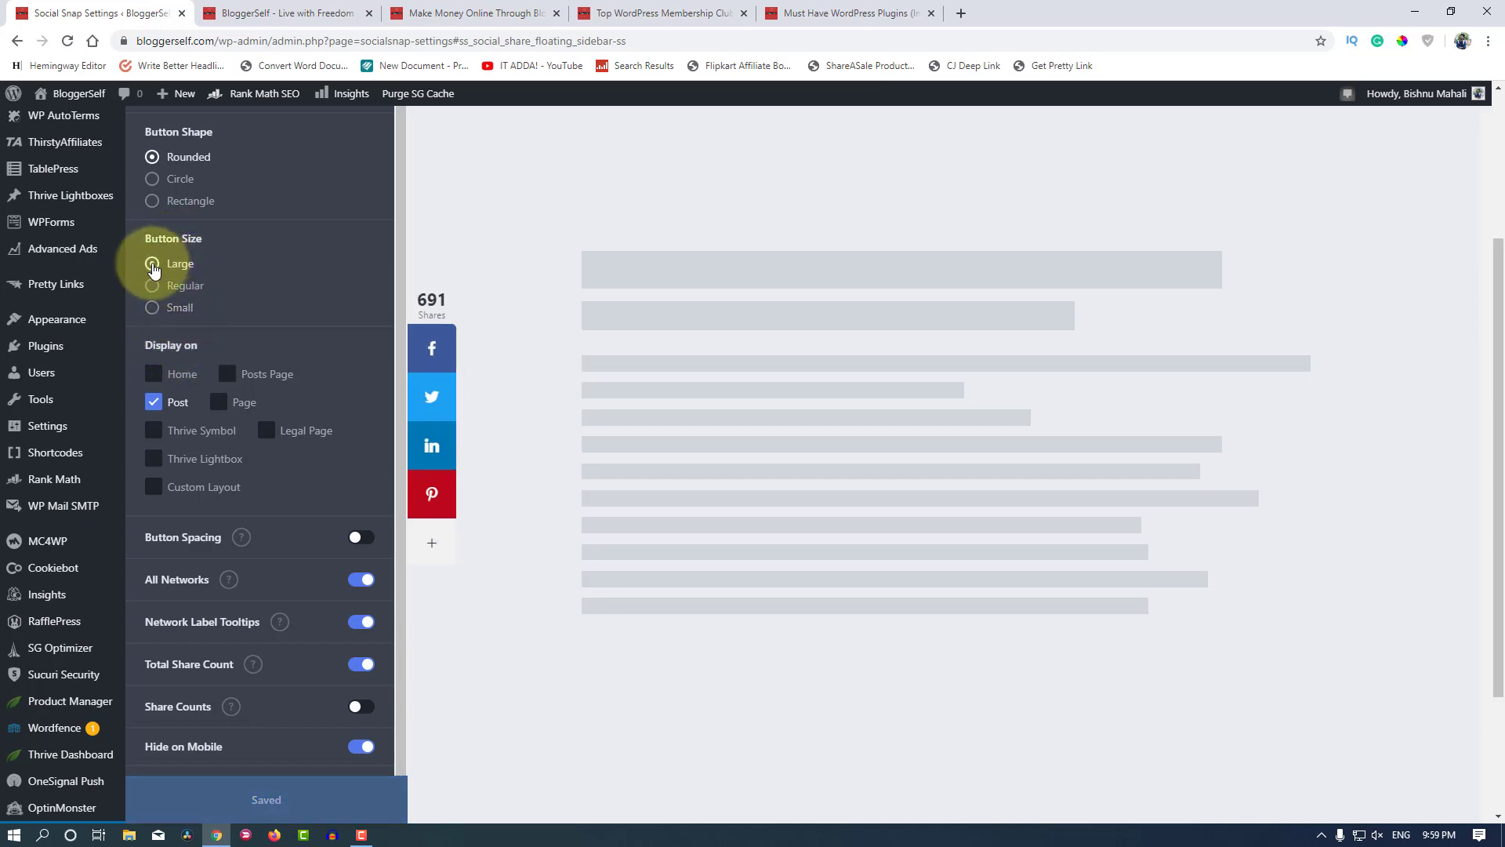
Step: Examine the Display on options, check the live homepage for a floating sidebar, and return to the settings
{"action": "scroll", "coordinate": [224, 490], "scroll_direction": "down", "scroll_amount": 1}
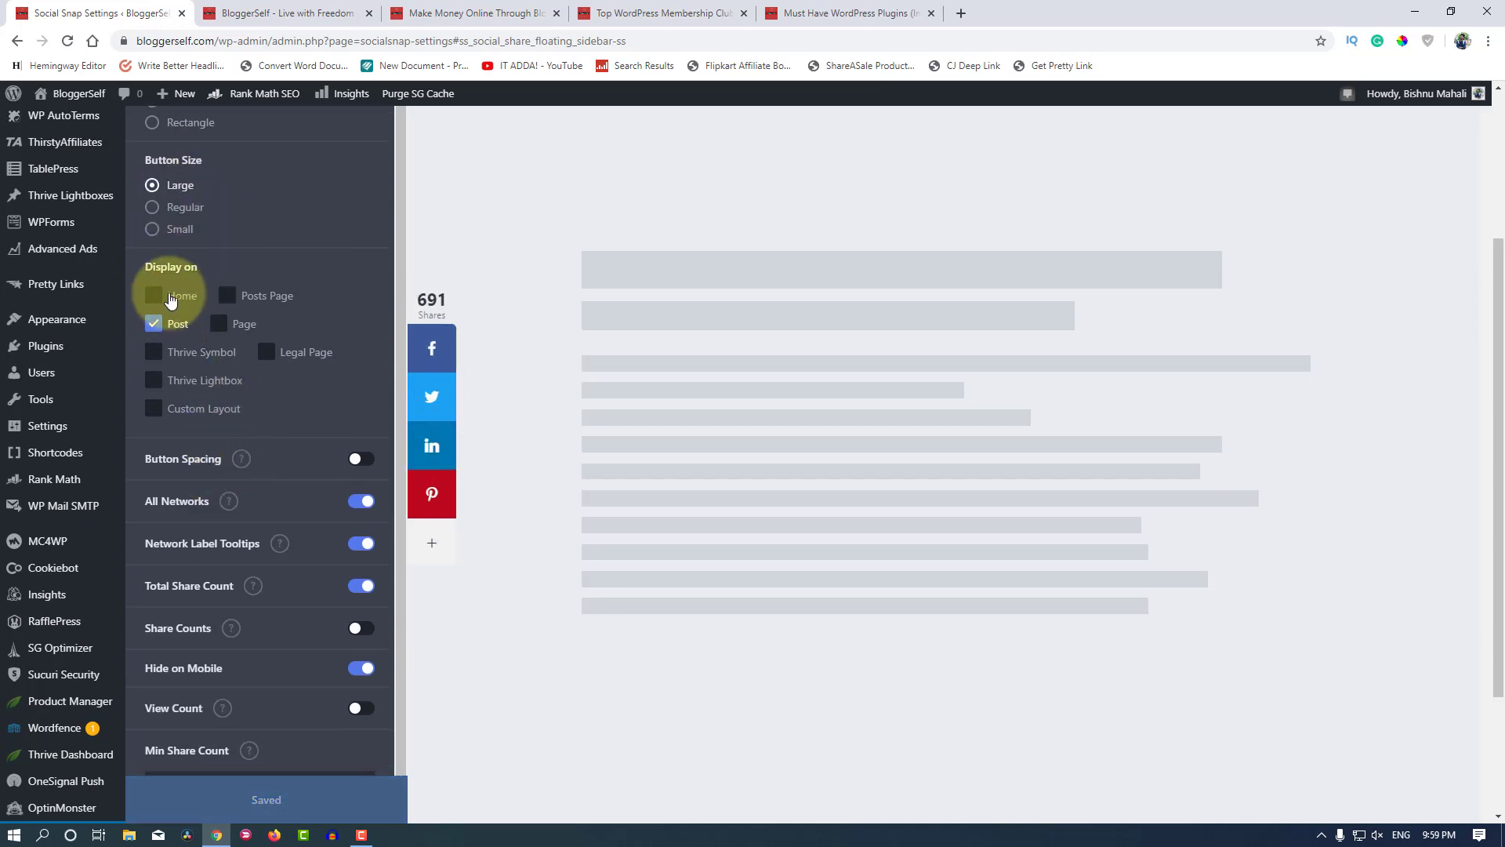
{"action": "left_click_drag", "start_coordinate": [153, 267], "coordinate": [213, 270]}
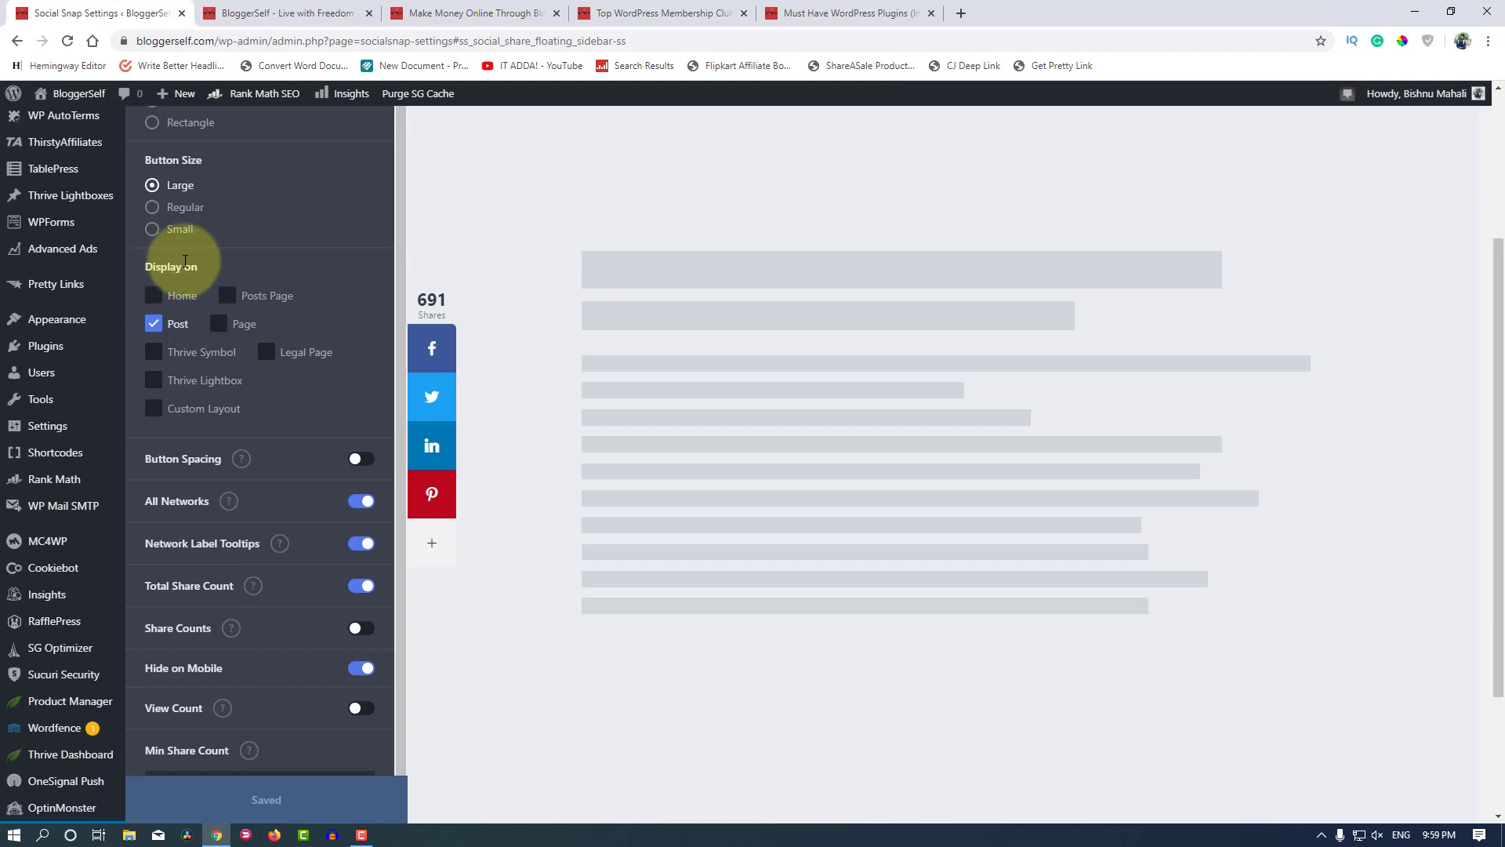
{"action": "left_click", "coordinate": [140, 268]}
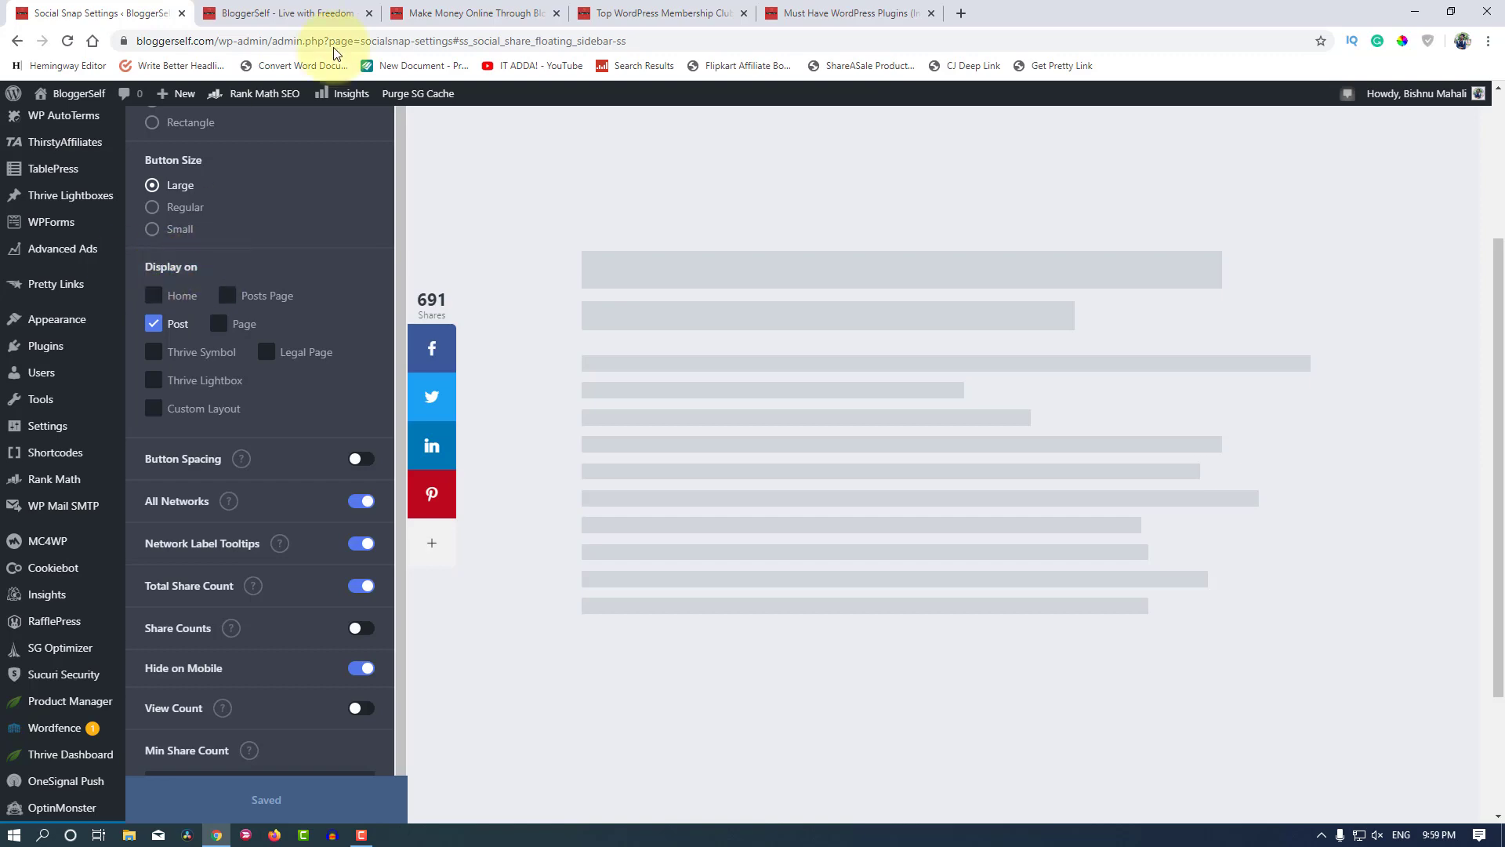
{"action": "left_click", "coordinate": [306, 11]}
{"action": "scroll", "coordinate": [187, 354], "scroll_direction": "up", "scroll_amount": 1}
{"action": "scroll", "coordinate": [187, 356], "scroll_direction": "down", "scroll_amount": 1}
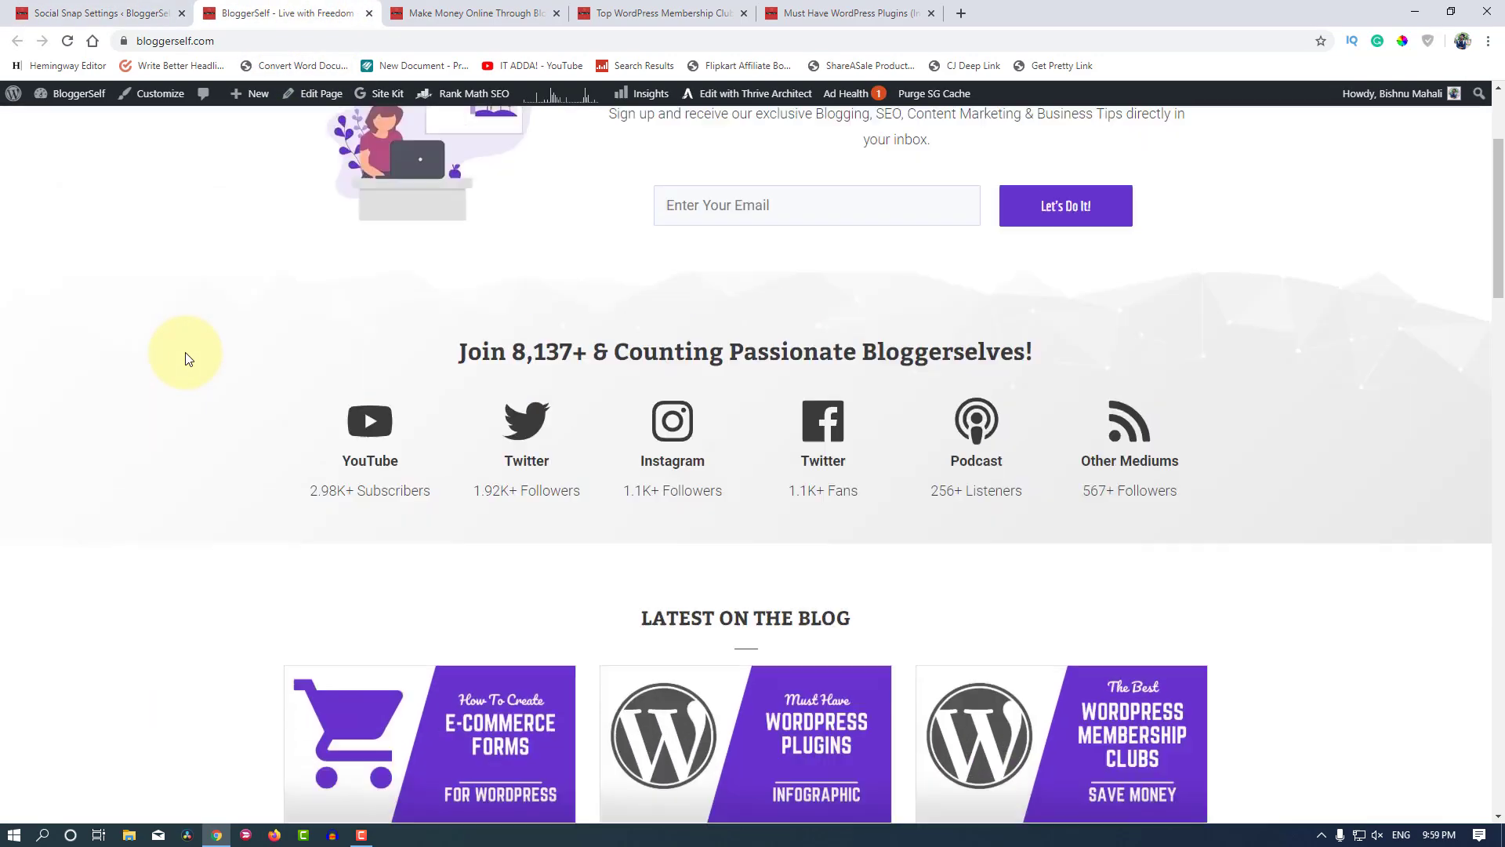
{"action": "scroll", "coordinate": [185, 353], "scroll_direction": "up", "scroll_amount": 2}
{"action": "key", "text": "ctrl+shift+Tab"}
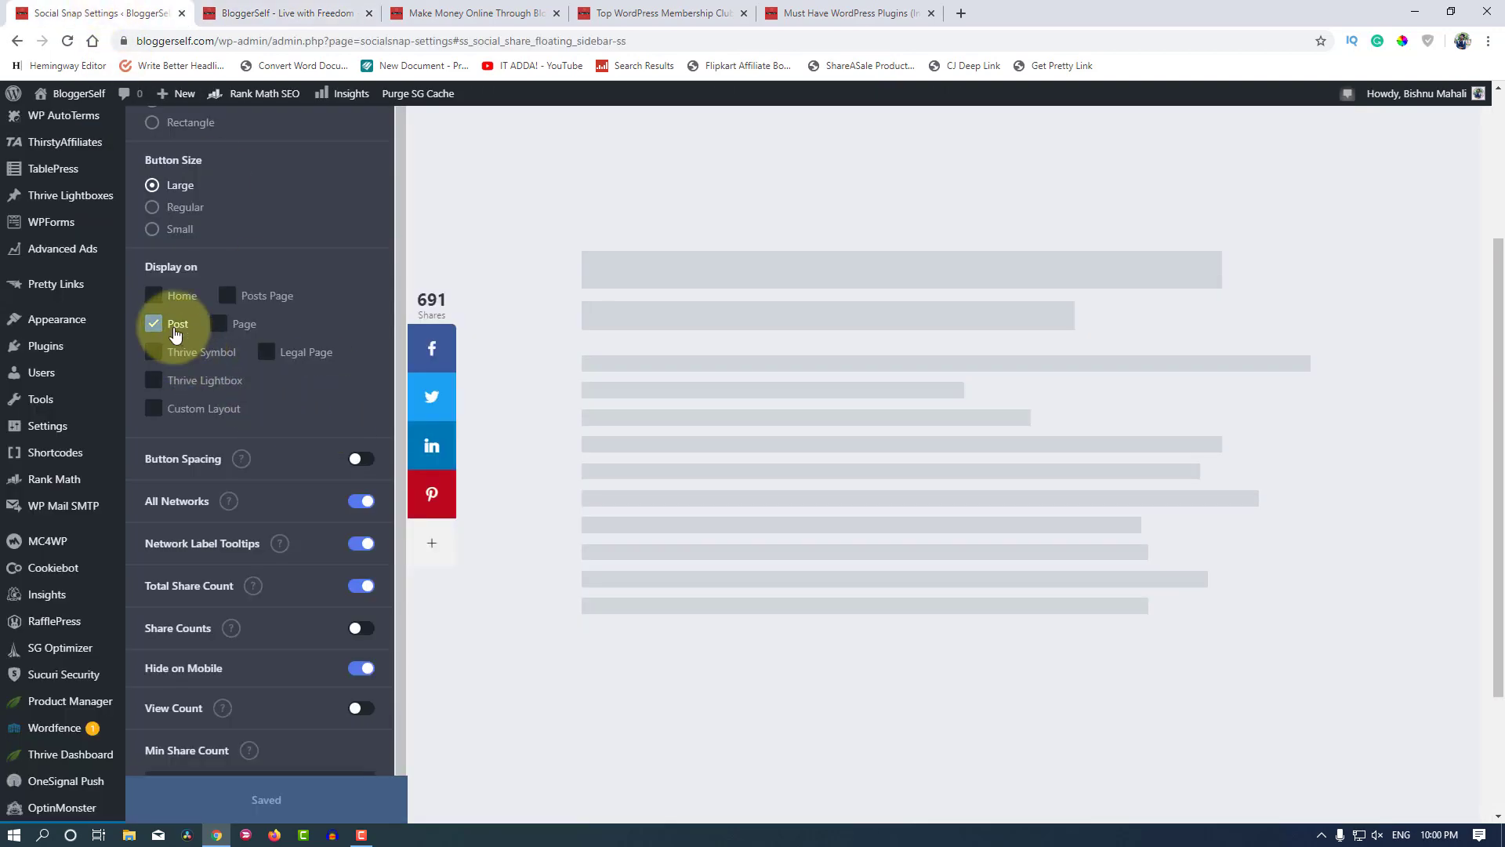
Step: Enable and disable the floating sidebar's display on Home, and check the homepage again before returning to the settings
{"action": "left_click", "coordinate": [155, 298]}
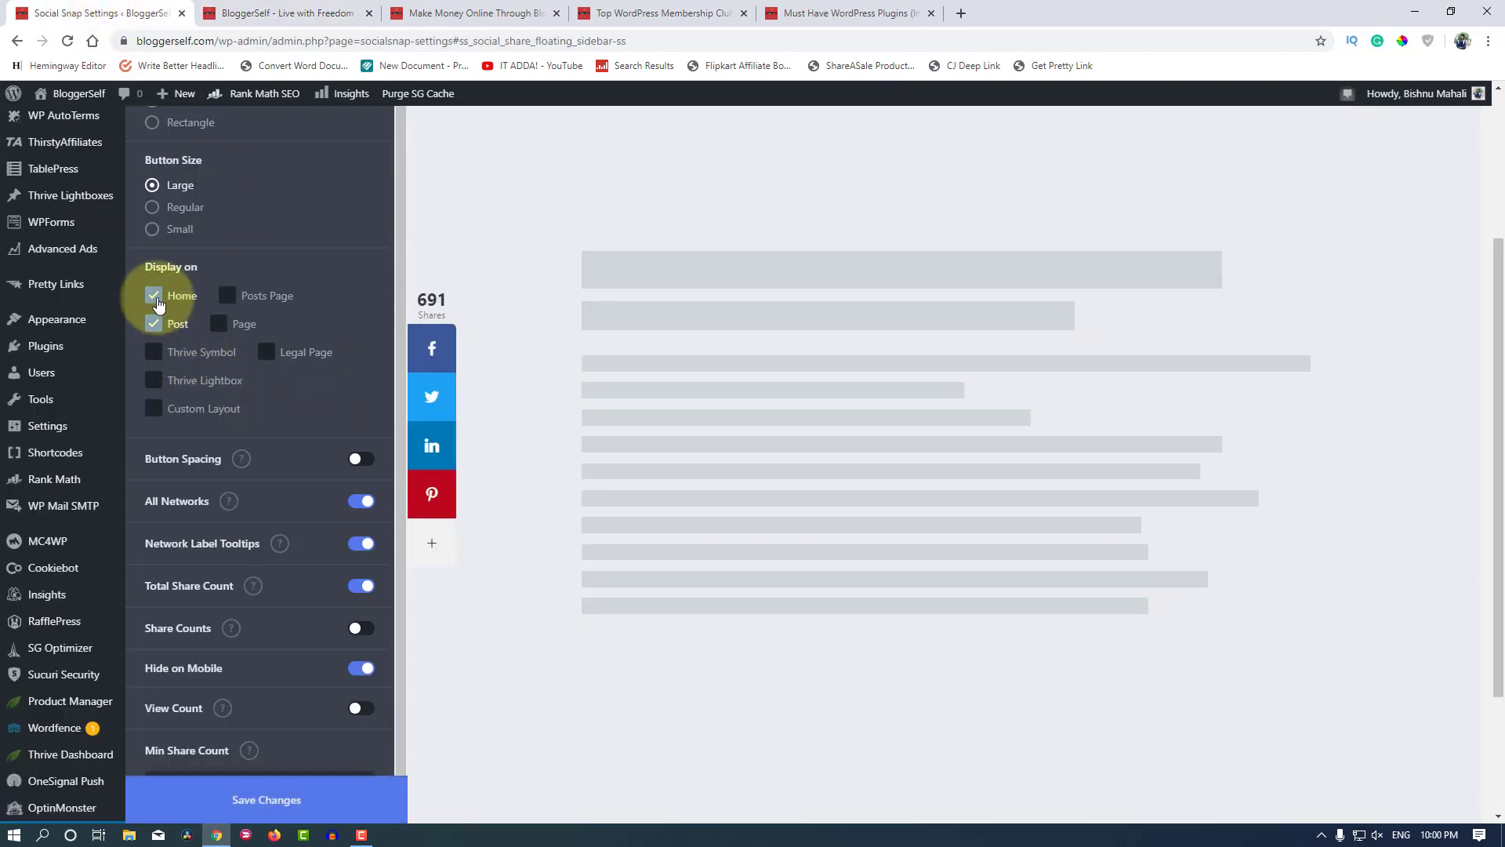
{"action": "left_click", "coordinate": [156, 298]}
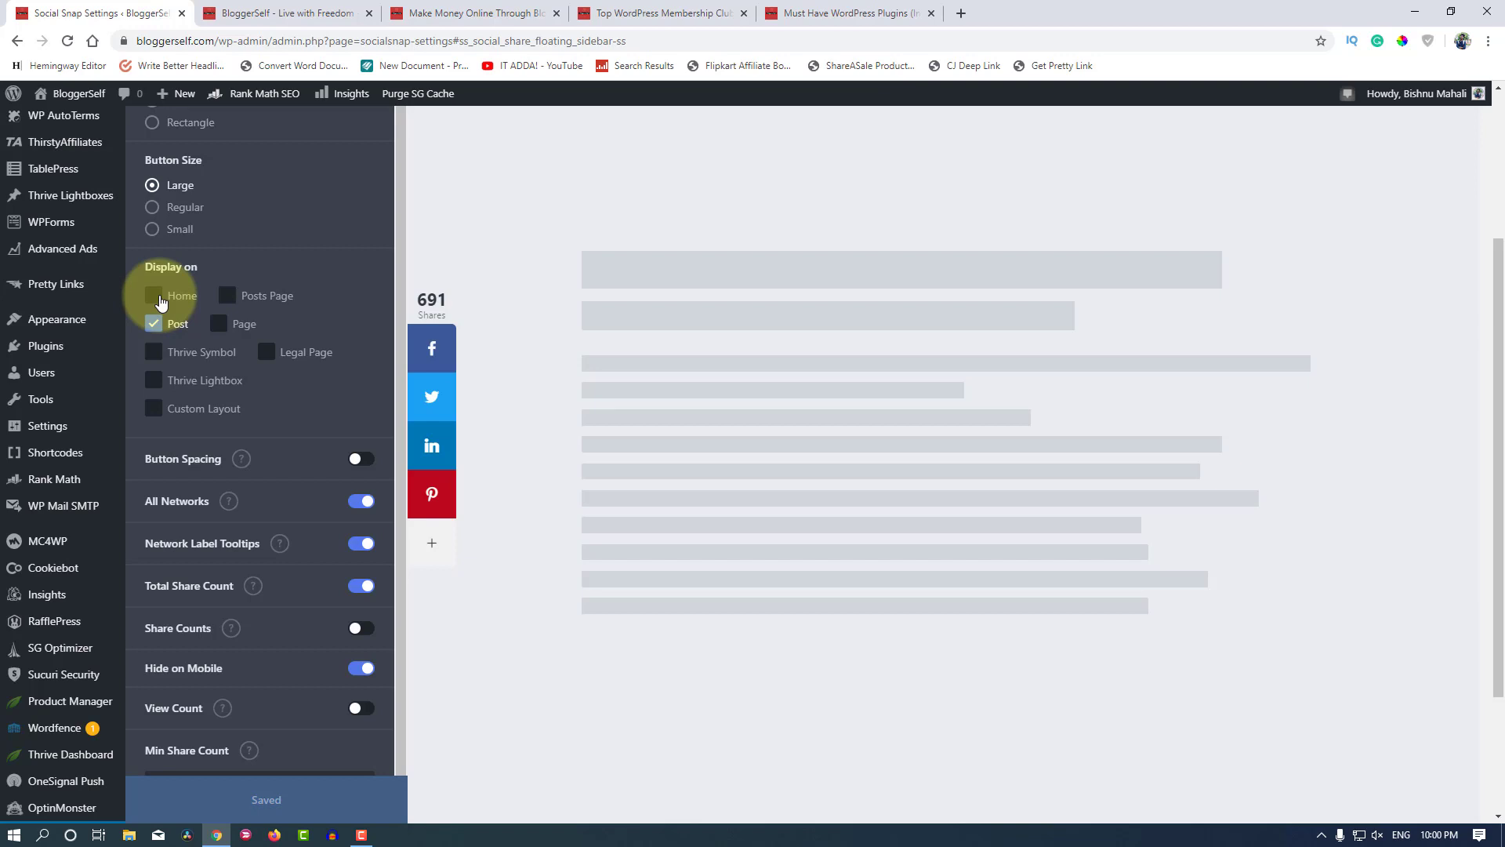
{"action": "left_click", "coordinate": [302, 14]}
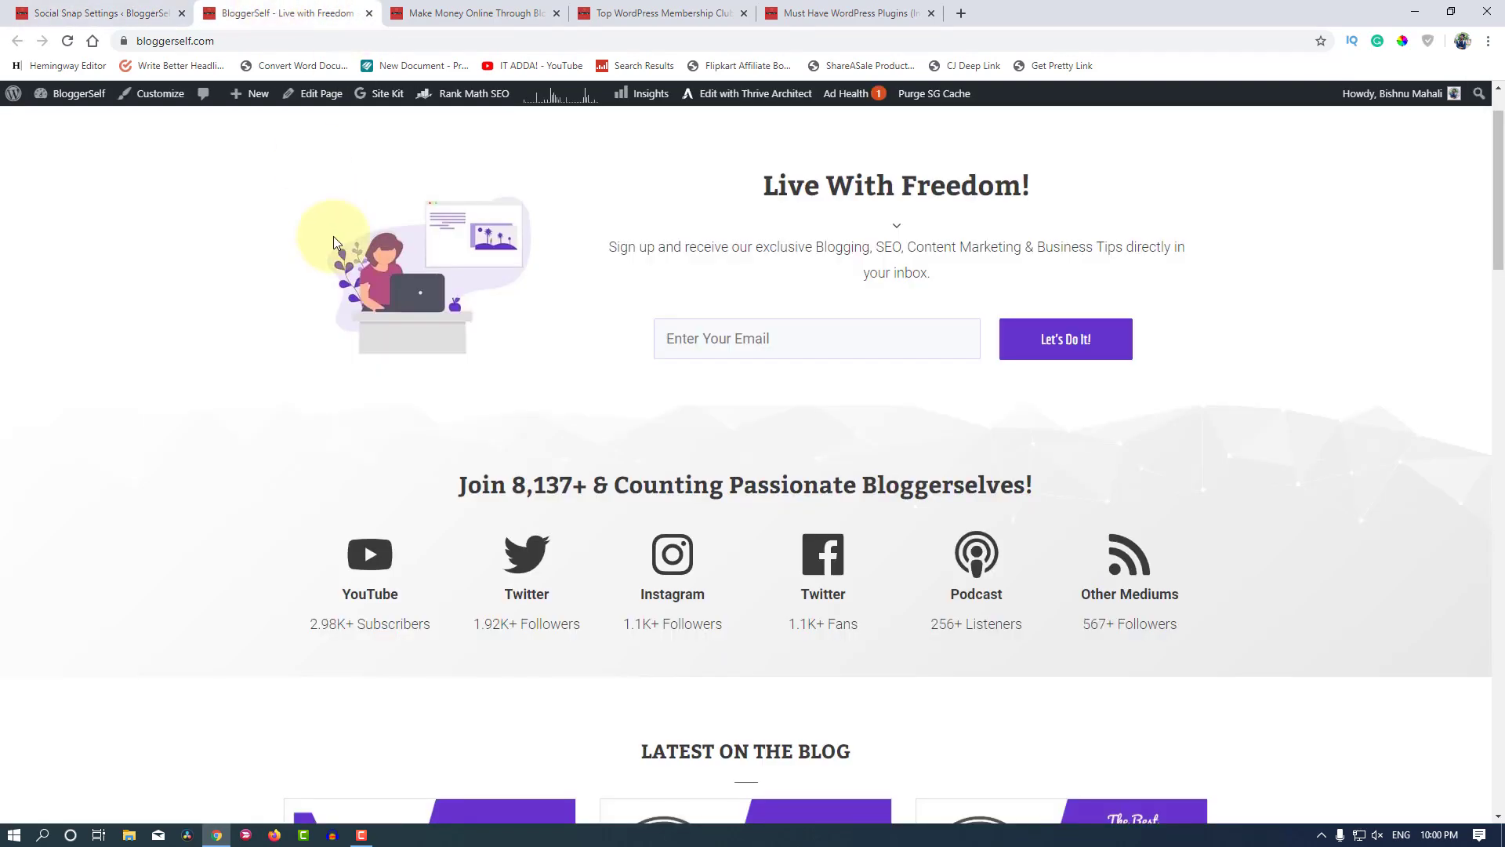
{"action": "left_click", "coordinate": [112, 8]}
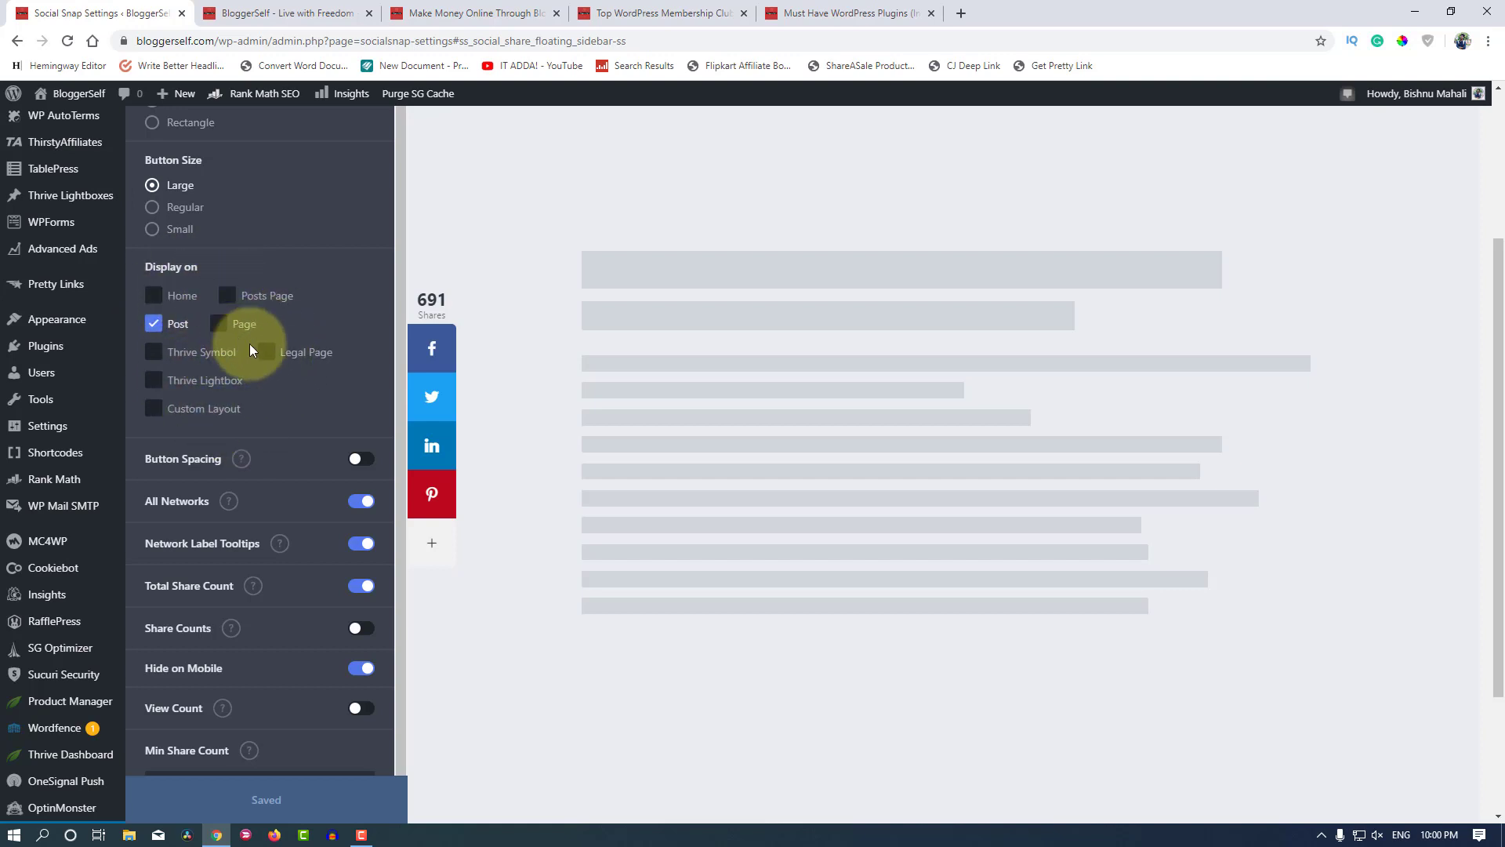
Step: Try the Page option under Display on and disable it again, and enable Button Spacing for the floating sidebar
{"action": "left_click", "coordinate": [219, 325]}
{"action": "left_click", "coordinate": [222, 326]}
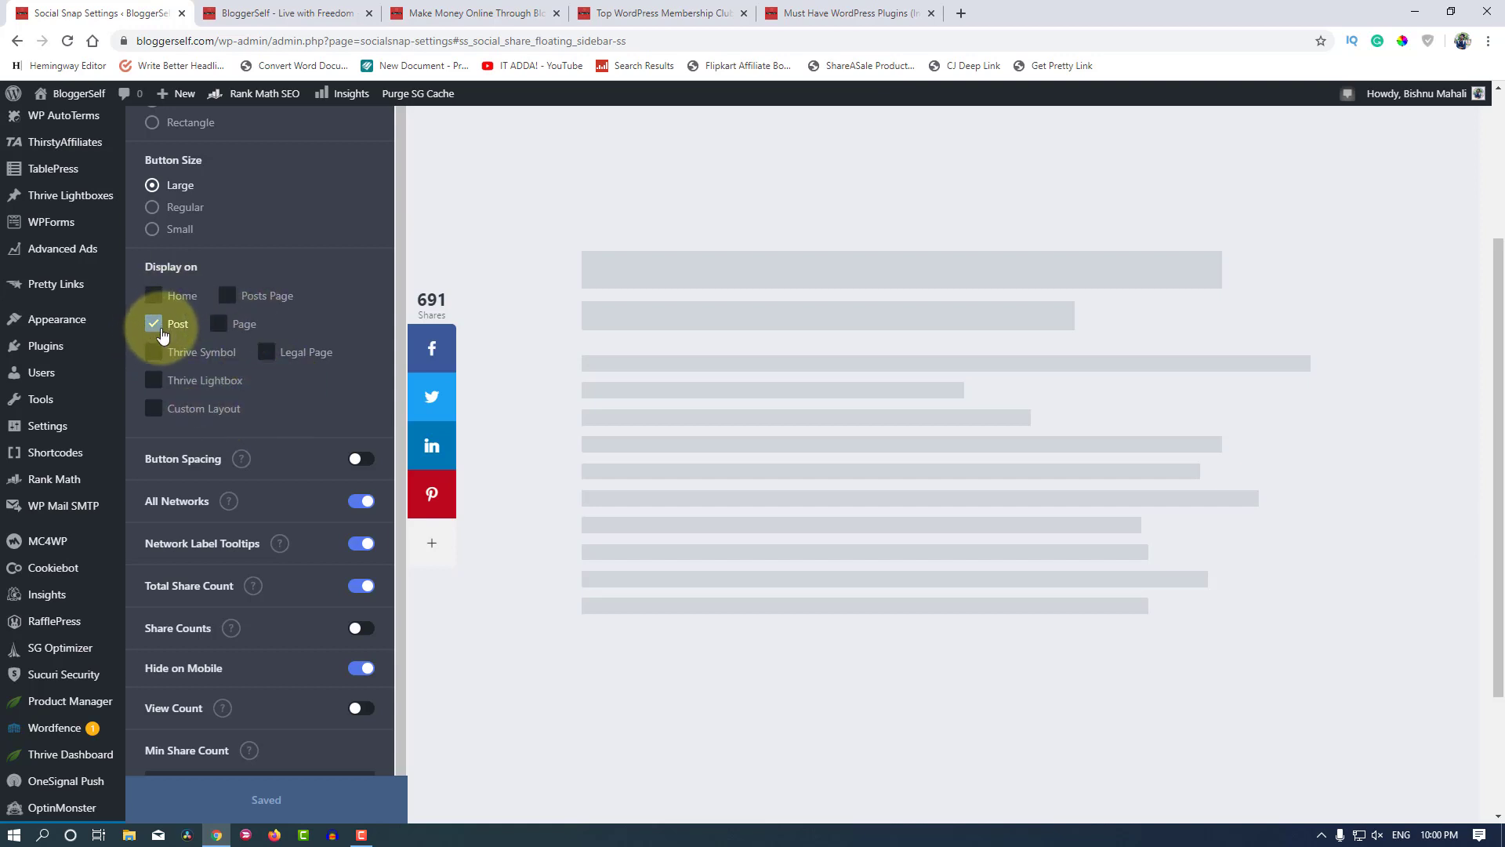
{"action": "scroll", "coordinate": [304, 416], "scroll_direction": "down", "scroll_amount": 2}
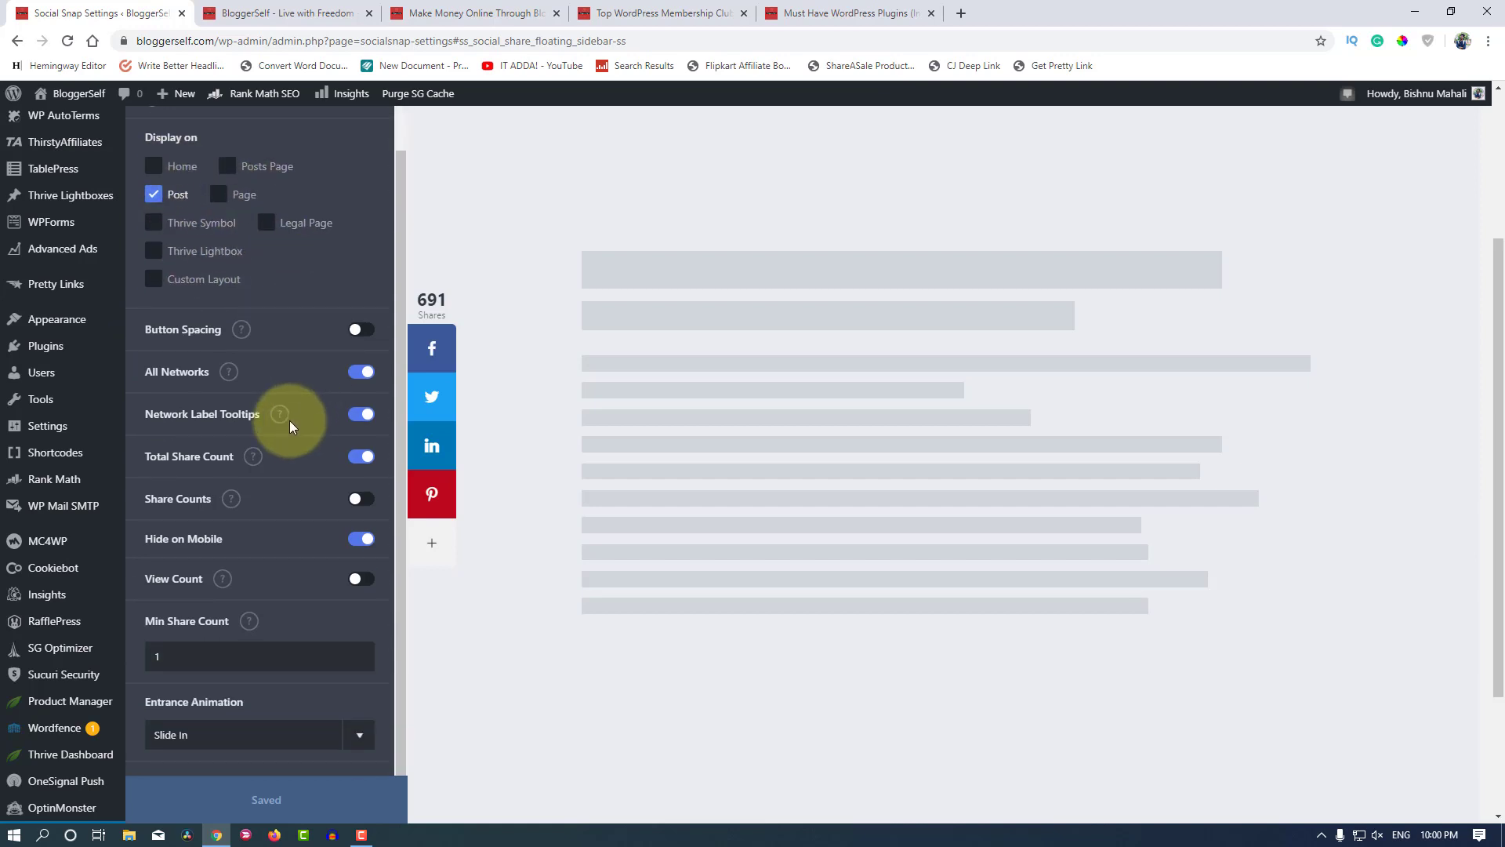
{"action": "mouse_move", "coordinate": [247, 335]}
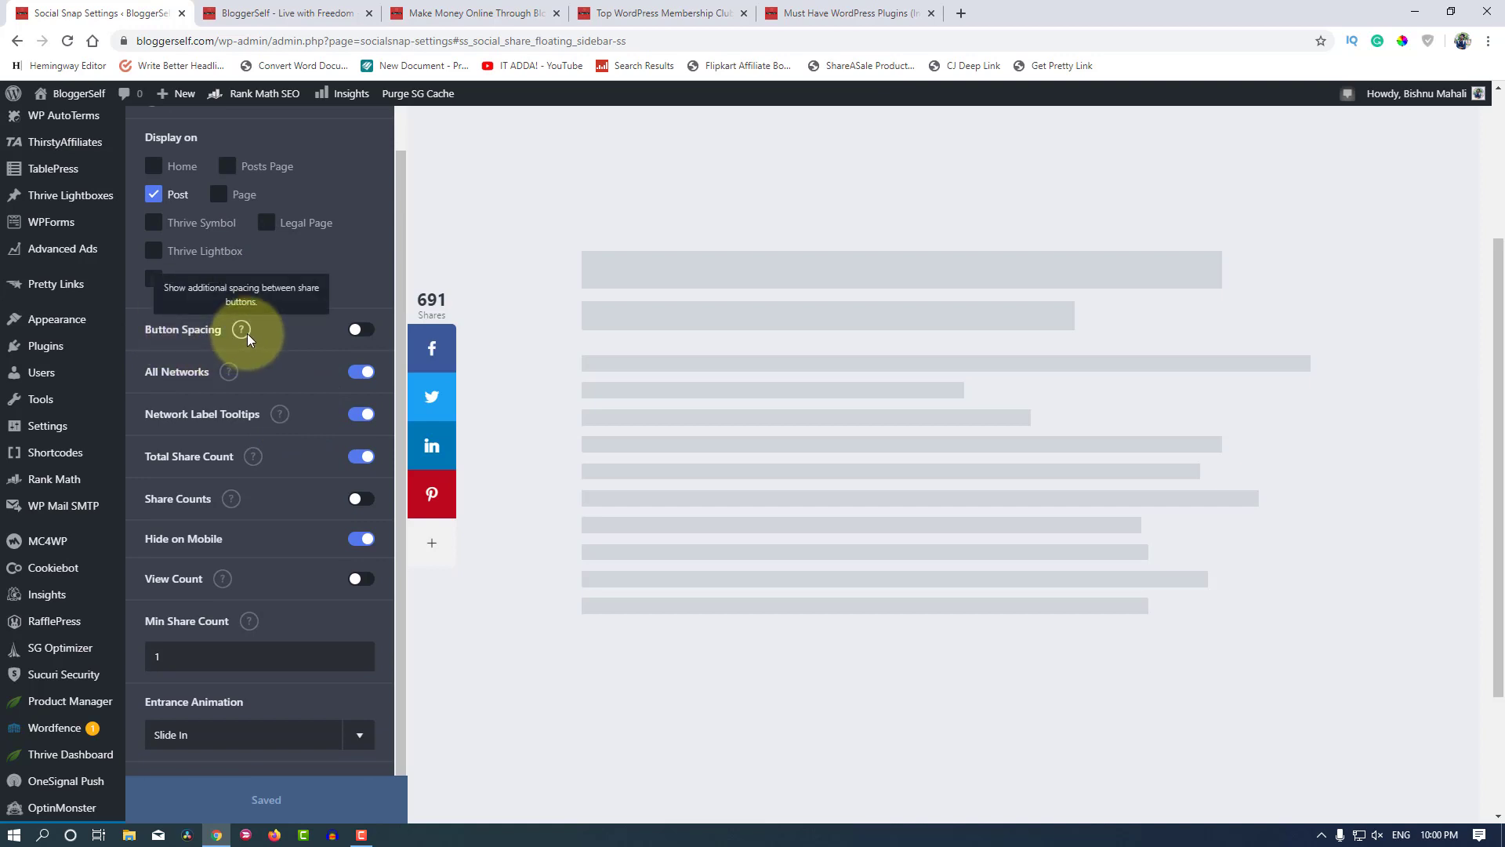
{"action": "left_click", "coordinate": [367, 334]}
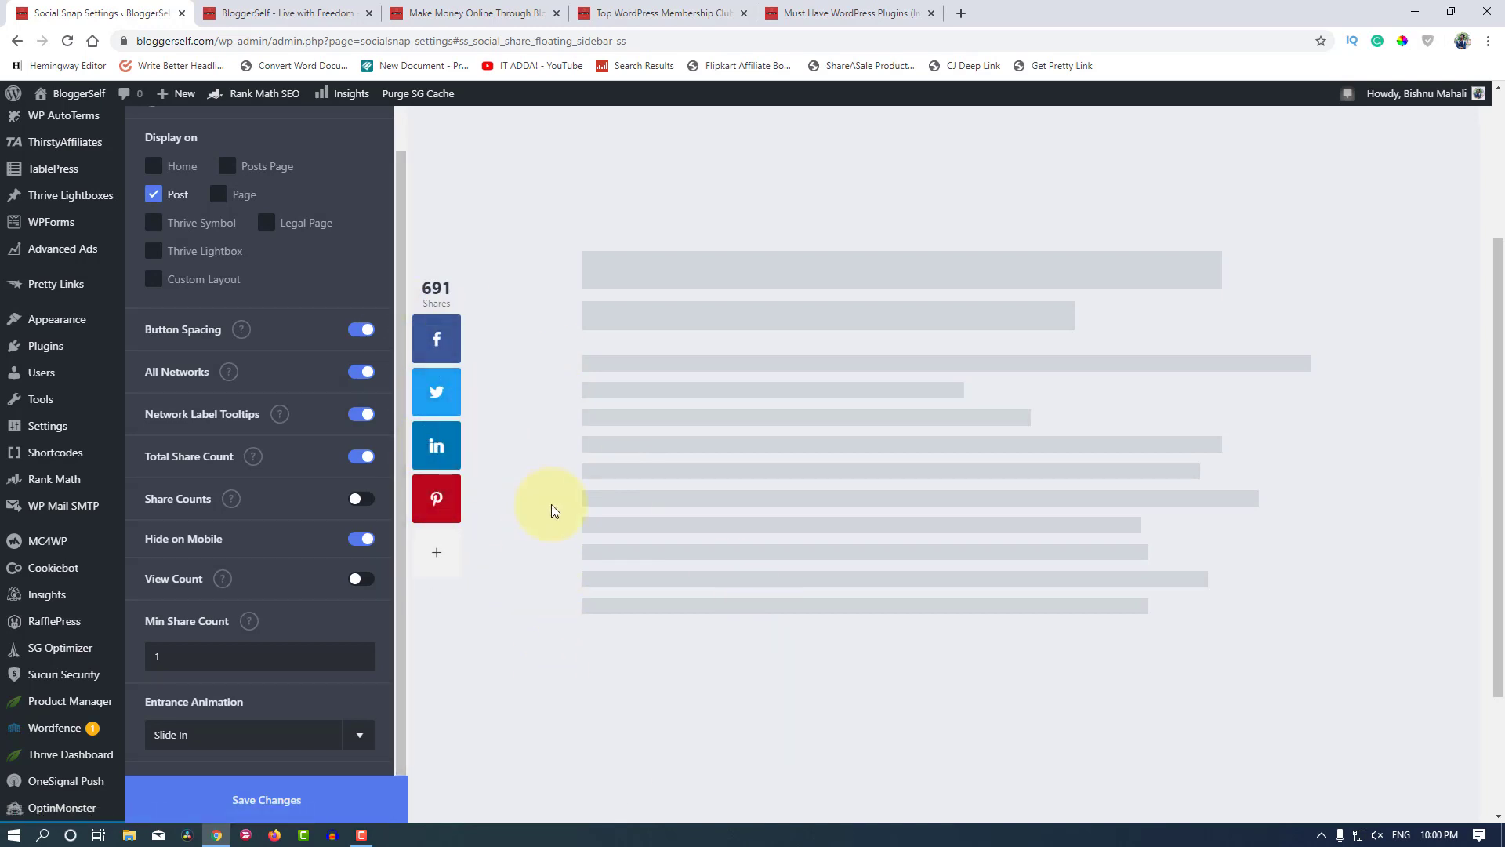
Step: Compare the button spacing of the live post's floating sidebar with the settings preview, also checking the homepage, and return to the settings
{"action": "left_click", "coordinate": [483, 14]}
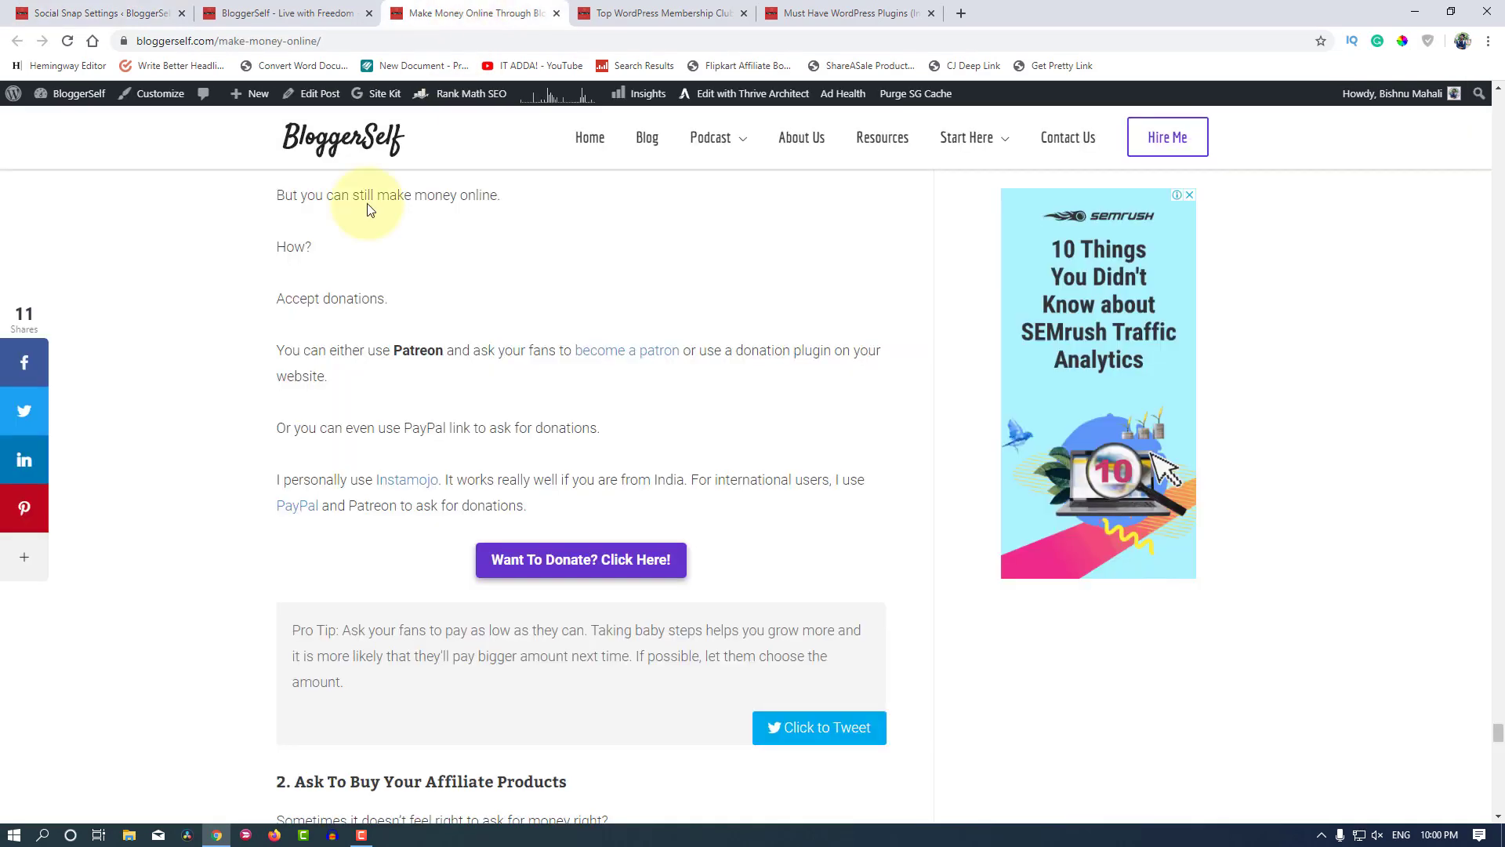
{"action": "scroll", "coordinate": [413, 437], "scroll_direction": "up", "scroll_amount": 14}
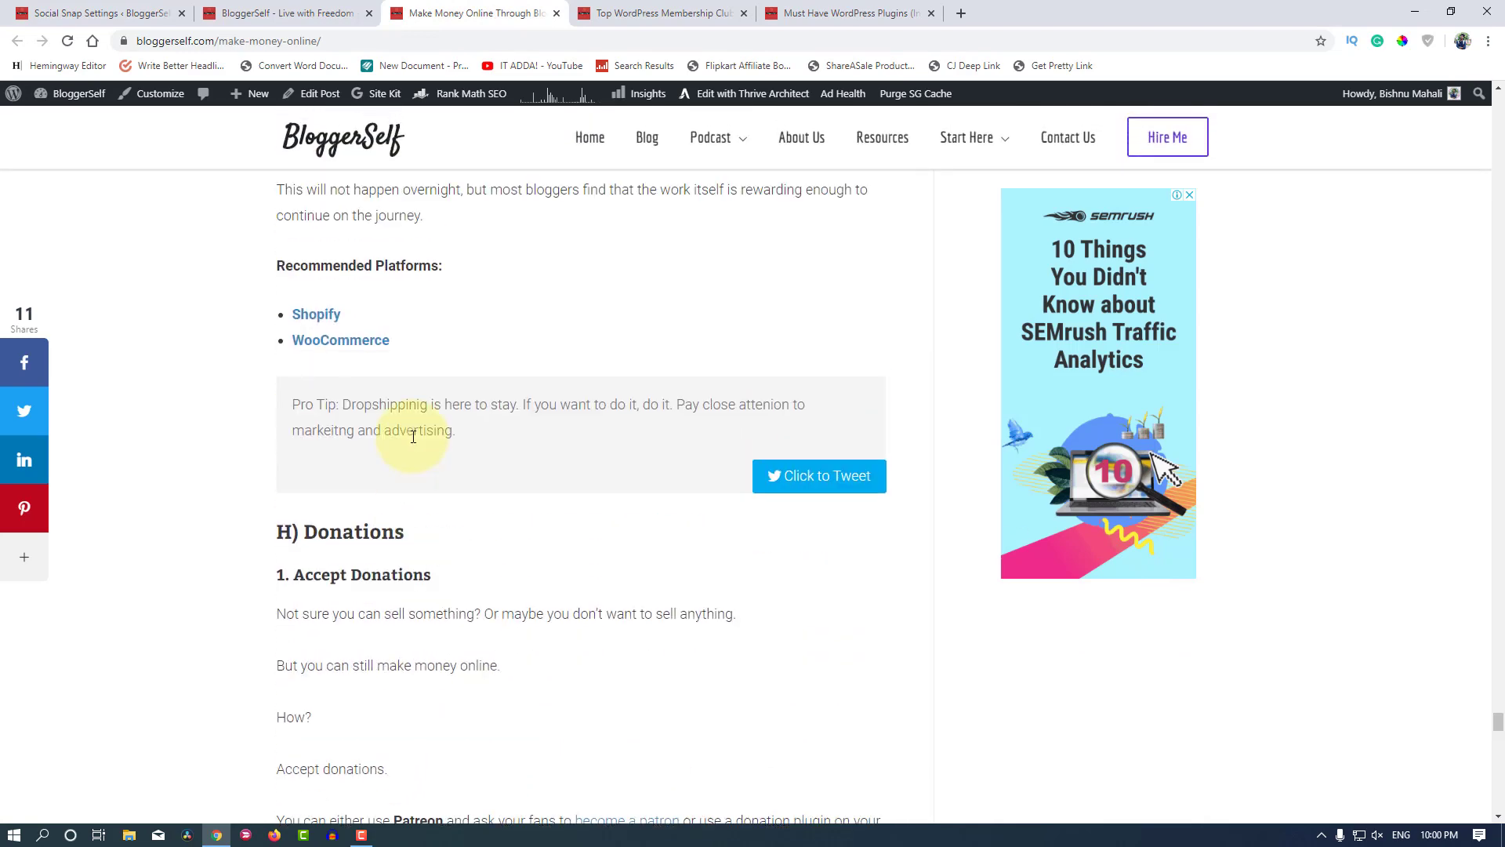
{"action": "scroll", "coordinate": [413, 442], "scroll_direction": "up", "scroll_amount": 4}
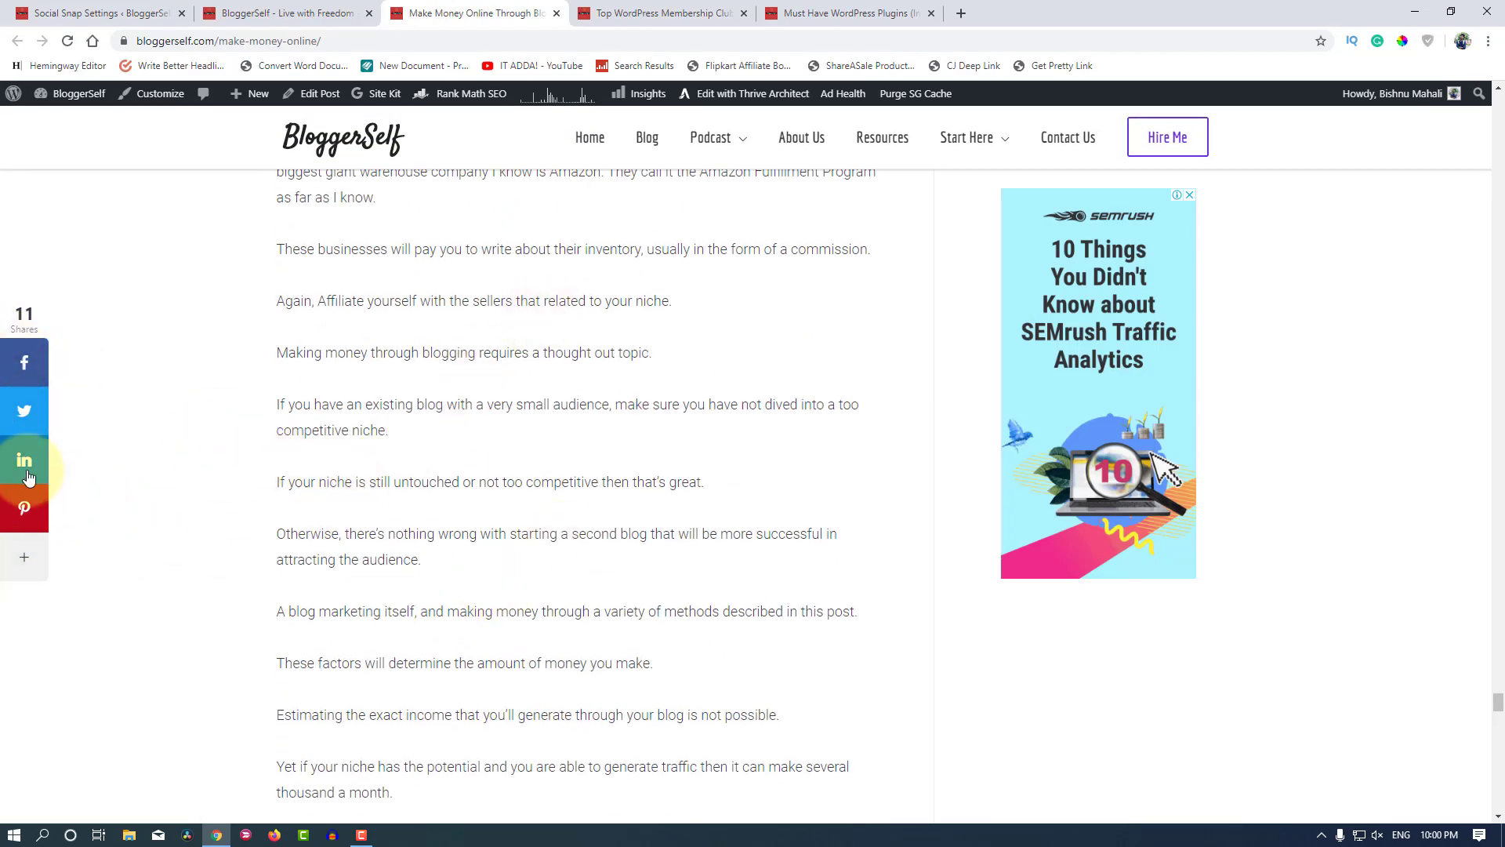
{"action": "scroll", "coordinate": [392, 478], "scroll_direction": "up", "scroll_amount": 2}
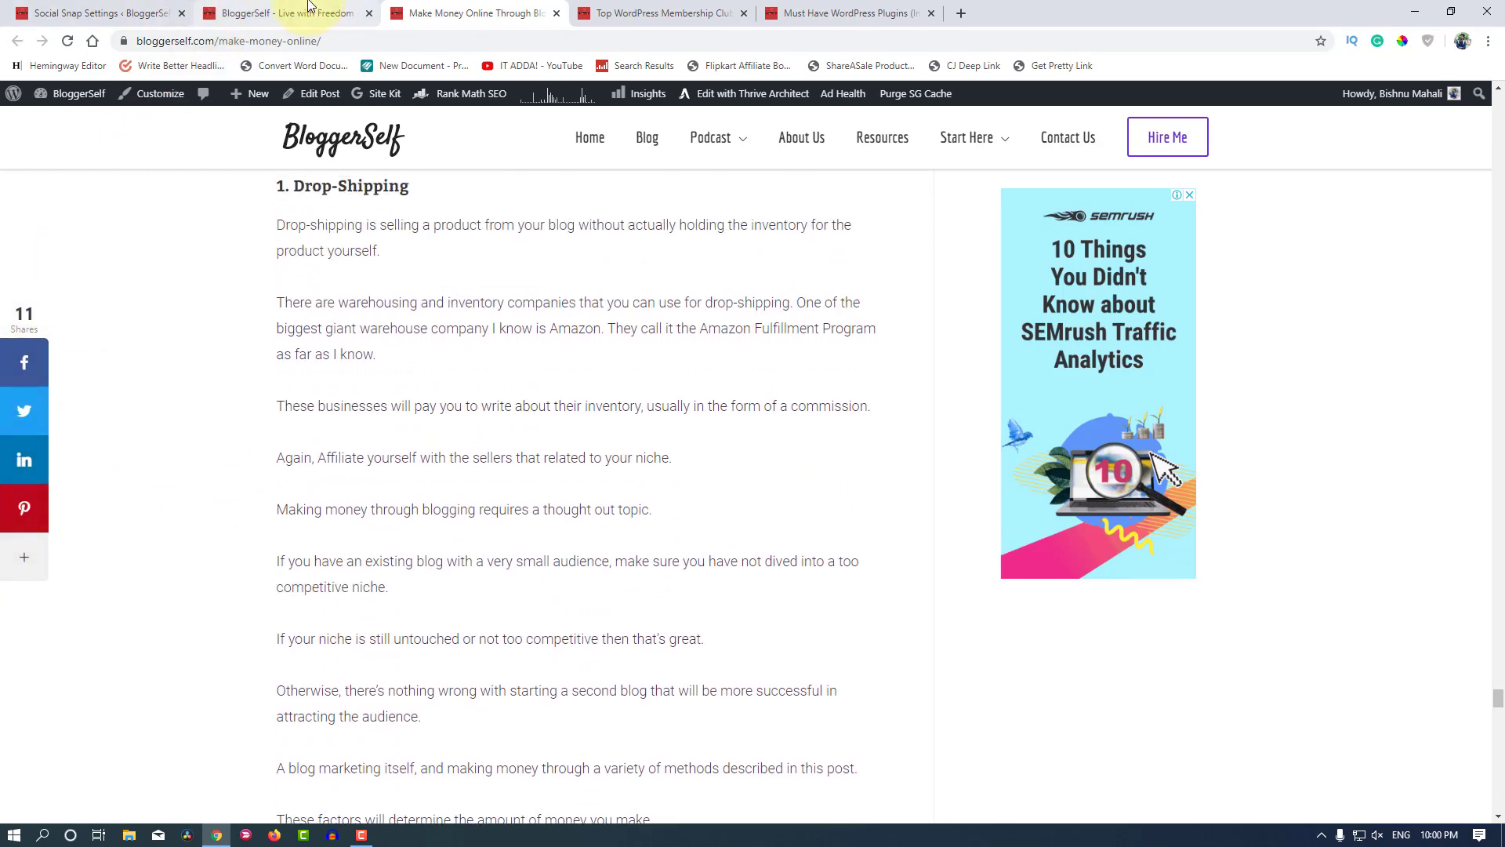
{"action": "left_click", "coordinate": [286, 14]}
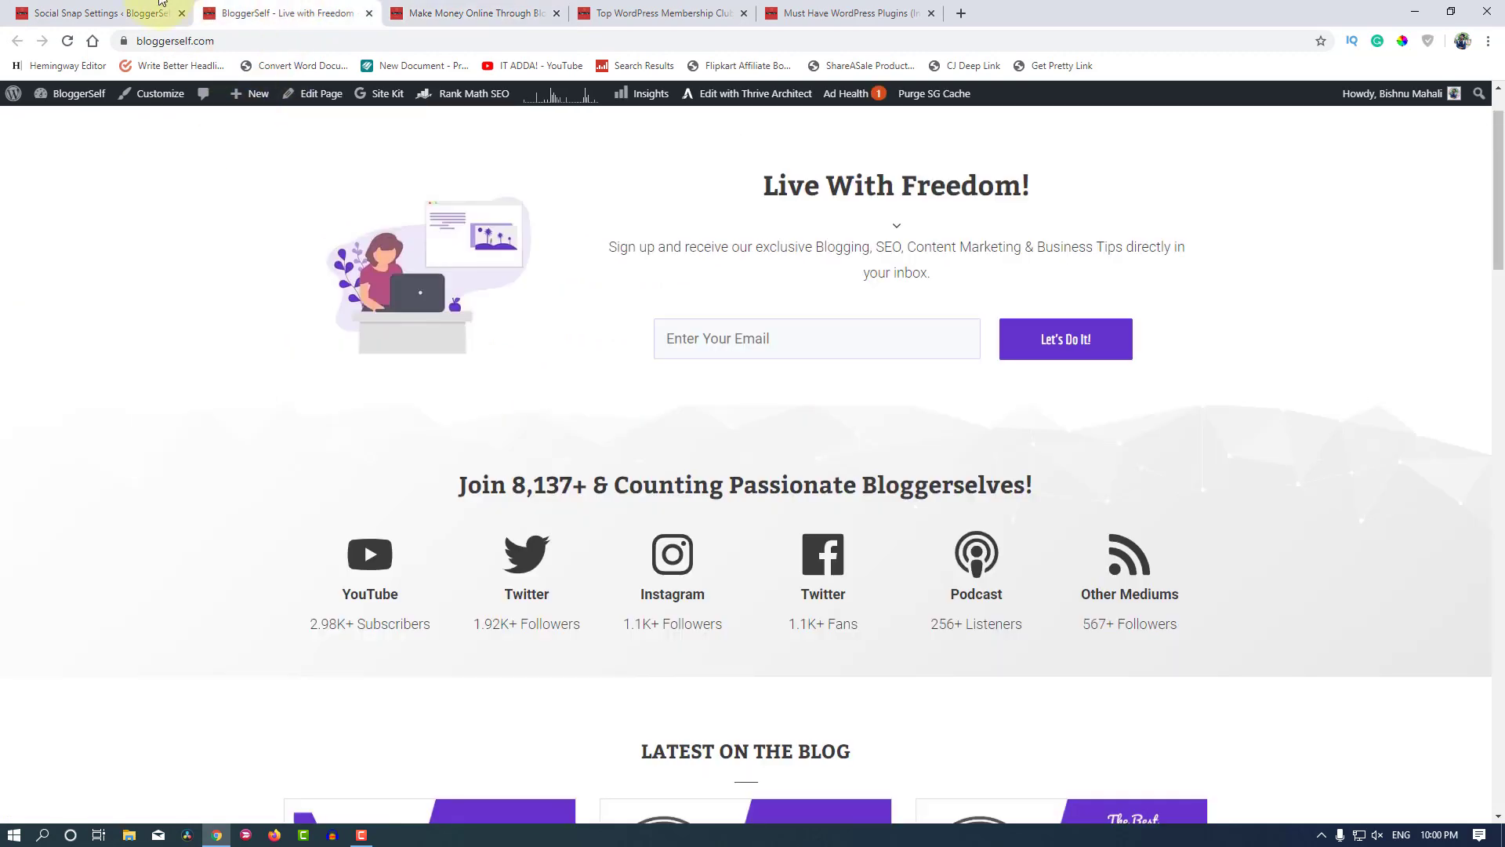
{"action": "left_click", "coordinate": [106, 14]}
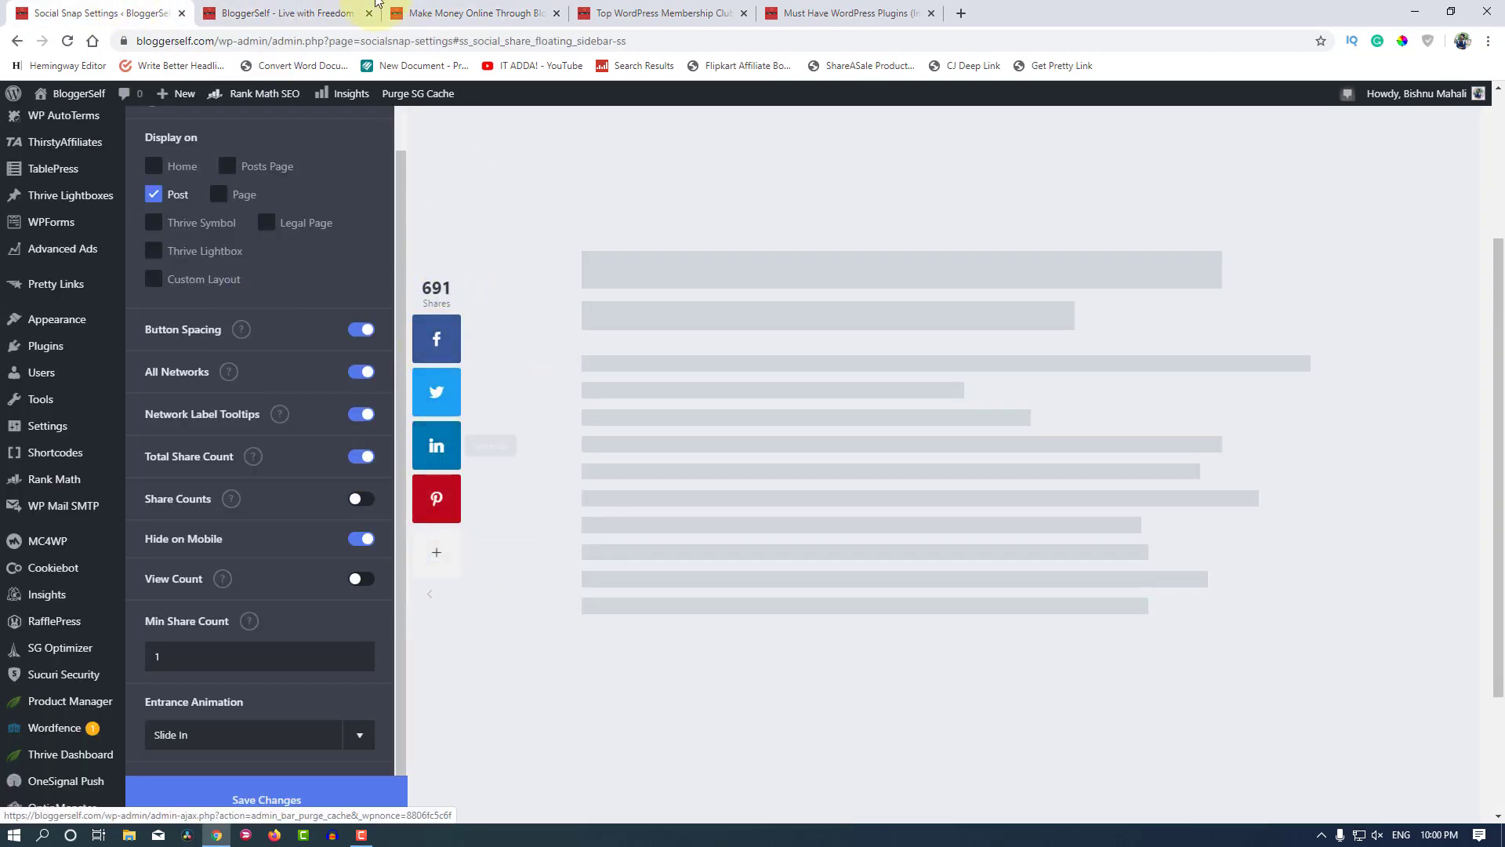
{"action": "left_click", "coordinate": [285, 13]}
{"action": "left_click", "coordinate": [410, 17]}
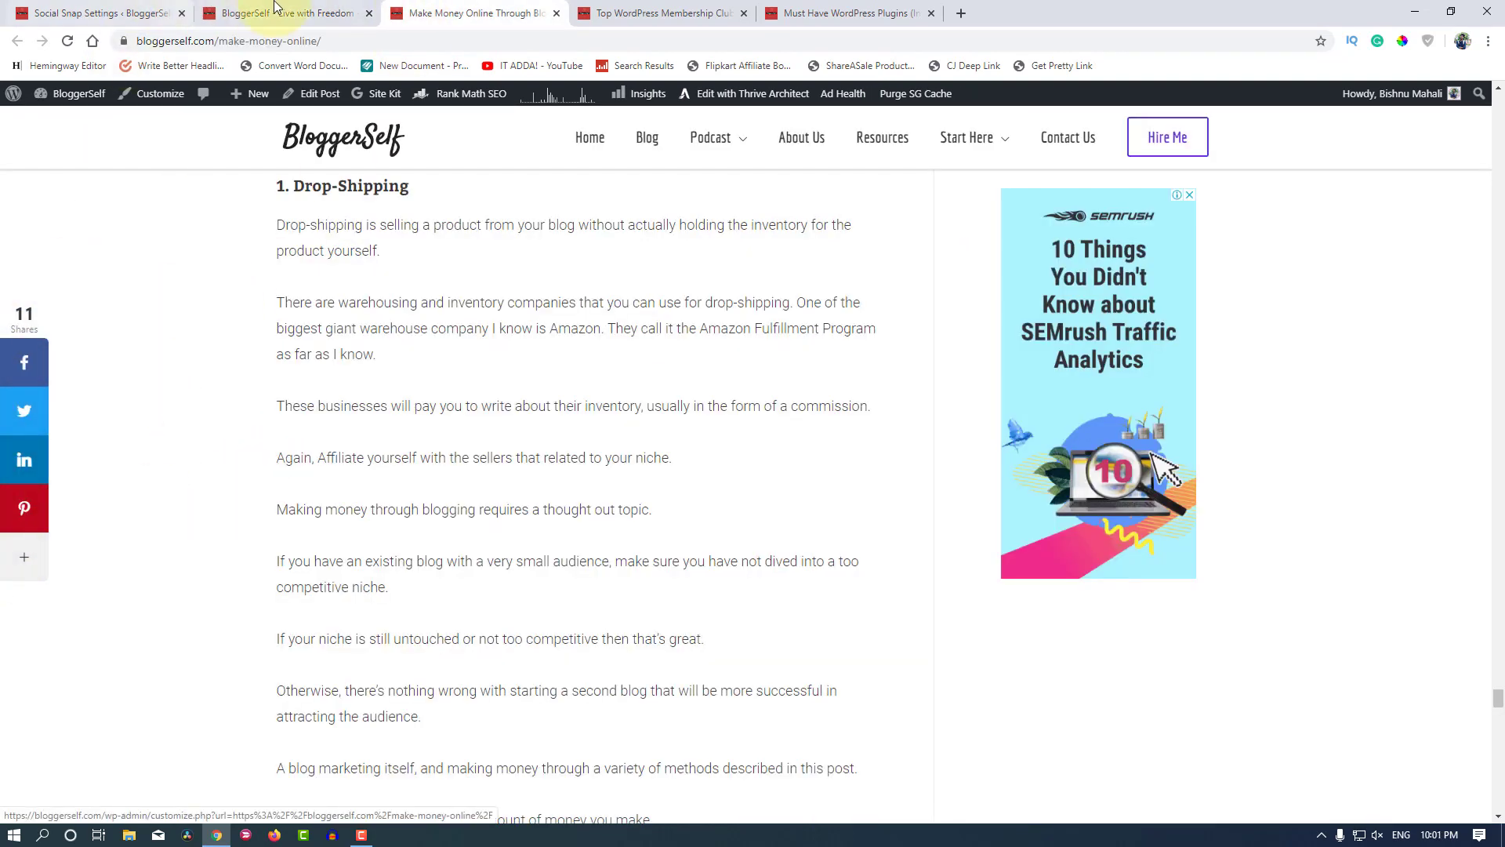
{"action": "left_click", "coordinate": [314, 13]}
{"action": "left_click", "coordinate": [156, 14]}
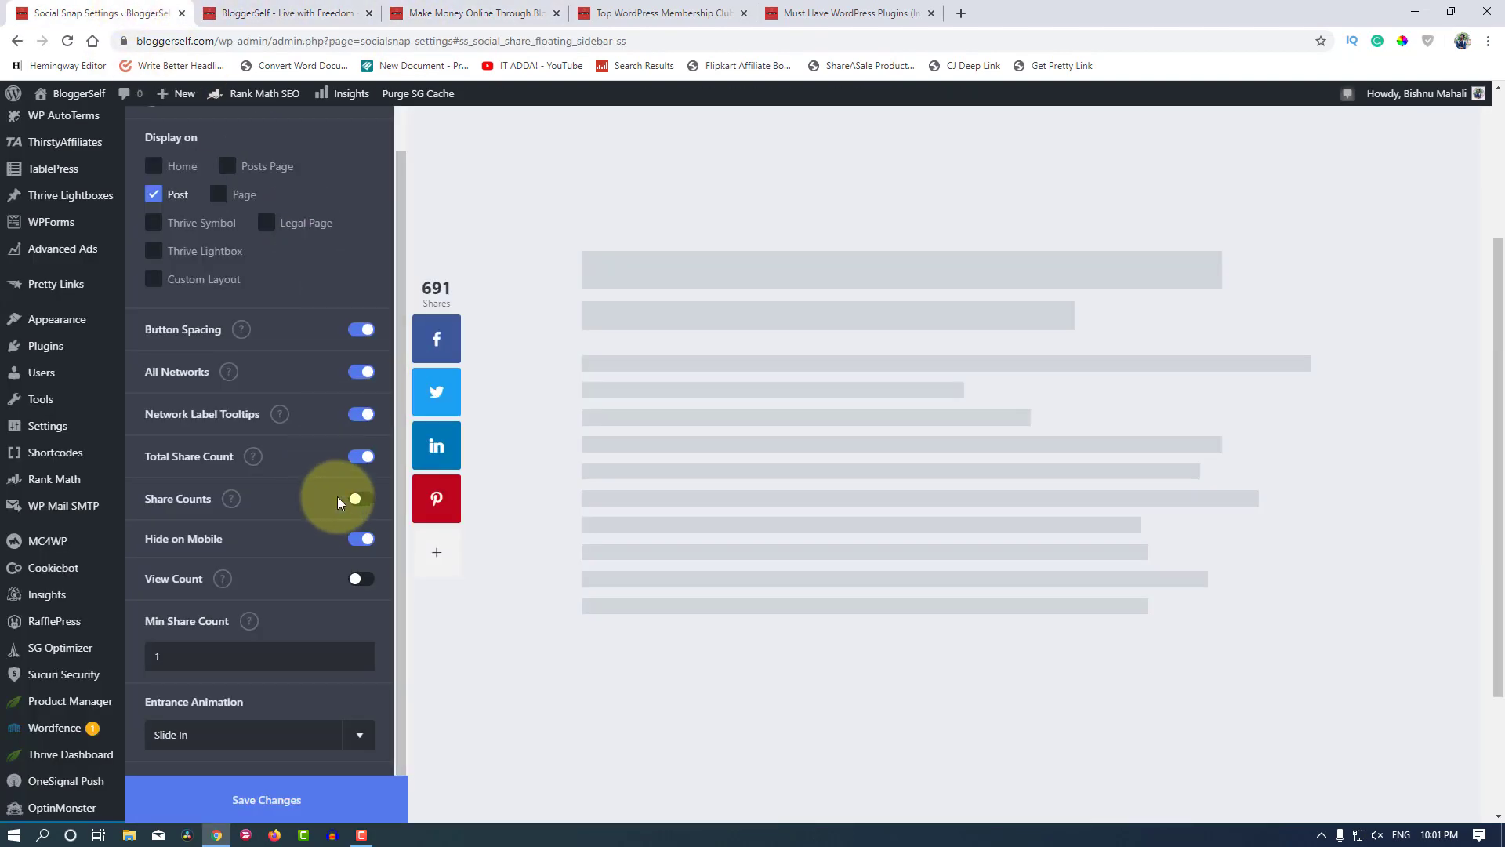
Step: Switch Button Spacing off and on to compare the preview, and leave it disabled
{"action": "left_click", "coordinate": [359, 329]}
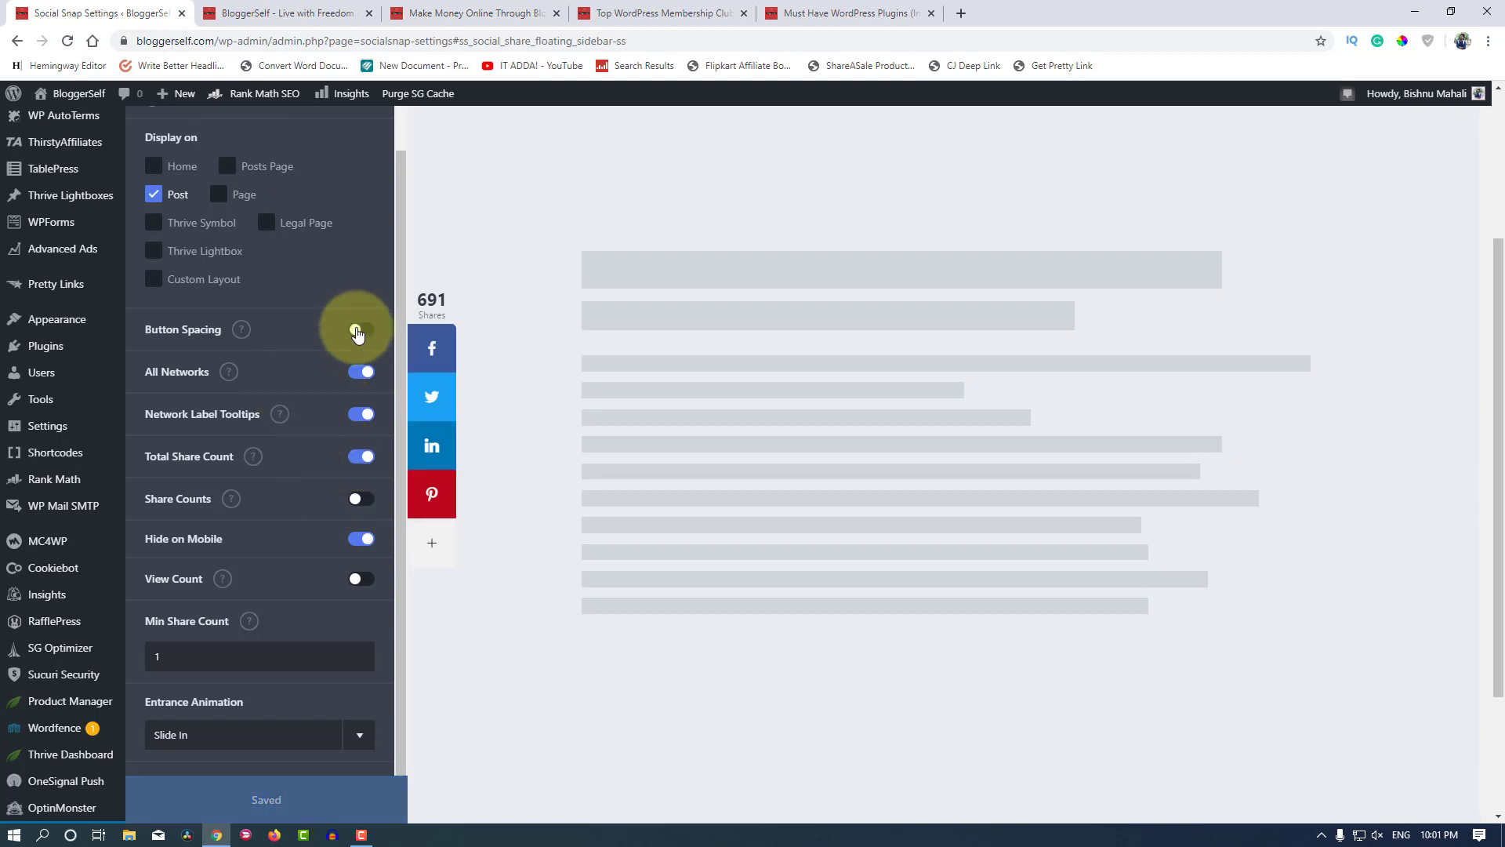
{"action": "left_click", "coordinate": [357, 330]}
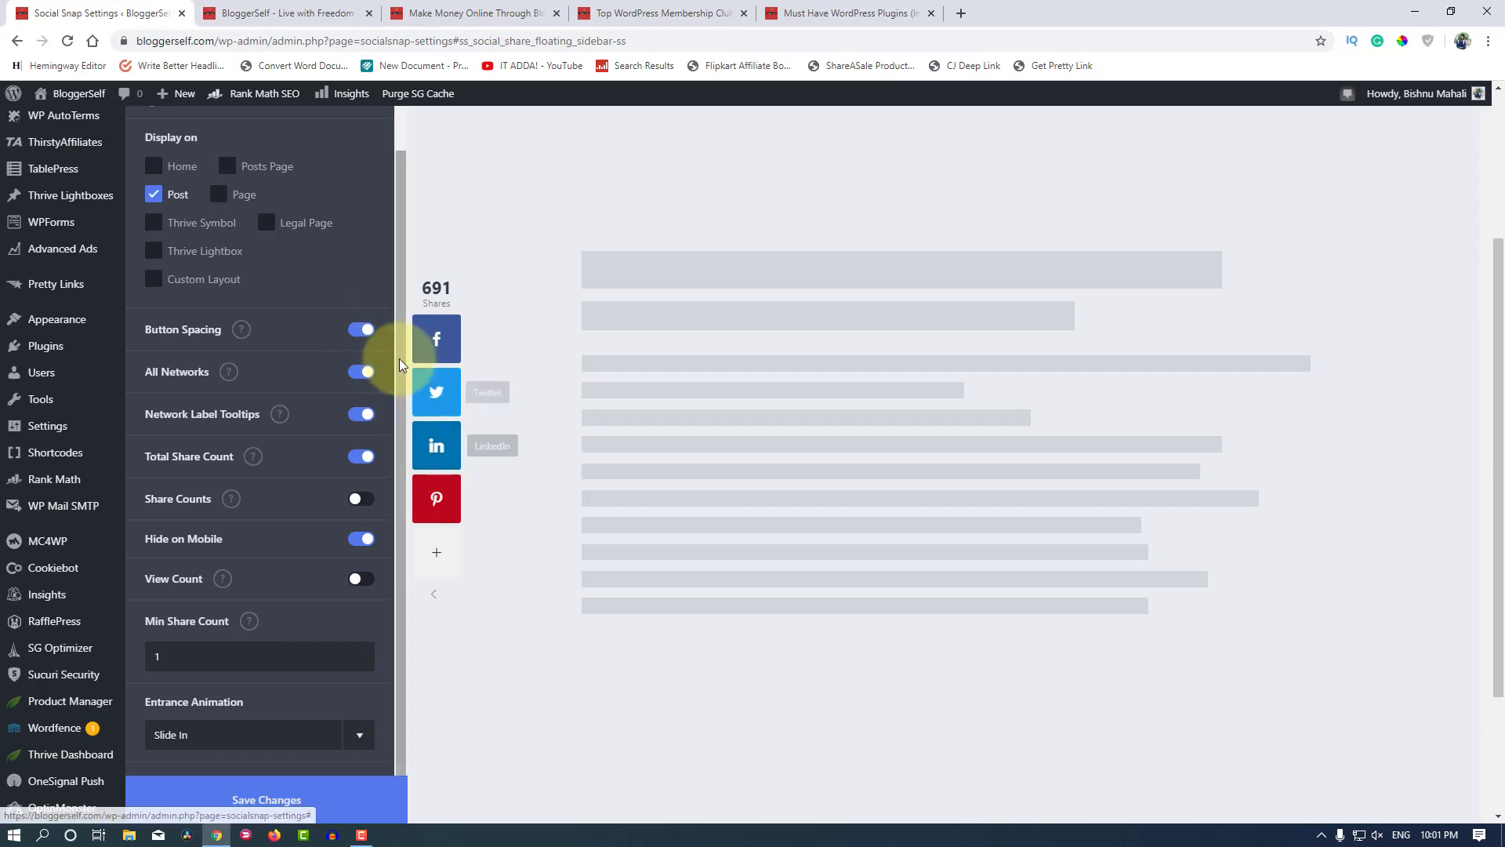
{"action": "left_click", "coordinate": [365, 335]}
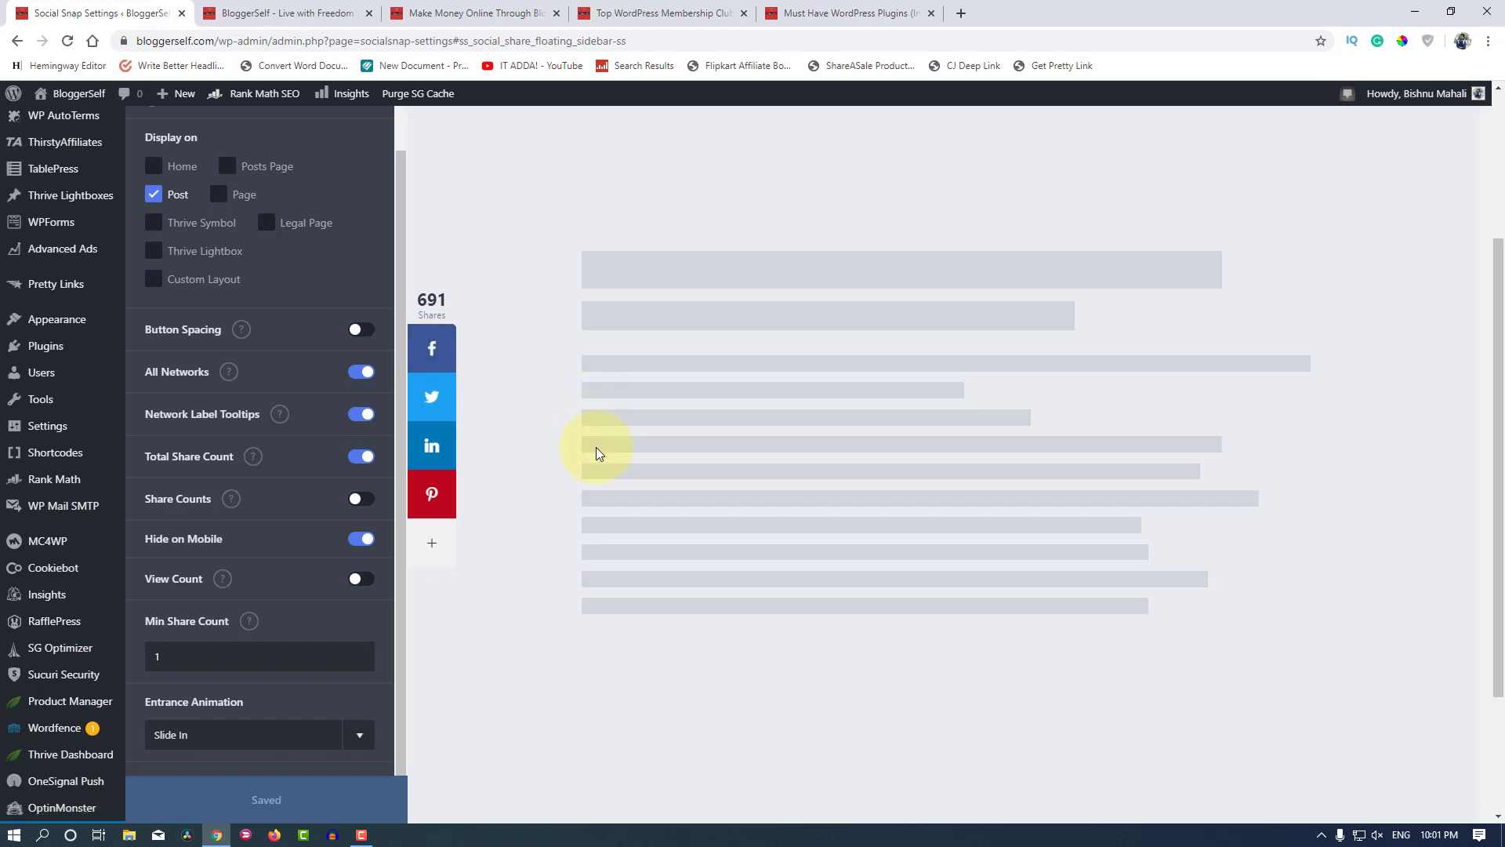
Step: Examine the unspaced floating sidebar while reading through the live post, and return to the settings
{"action": "scroll", "coordinate": [595, 448], "scroll_direction": "down", "scroll_amount": 1}
{"action": "left_click", "coordinate": [470, 12]}
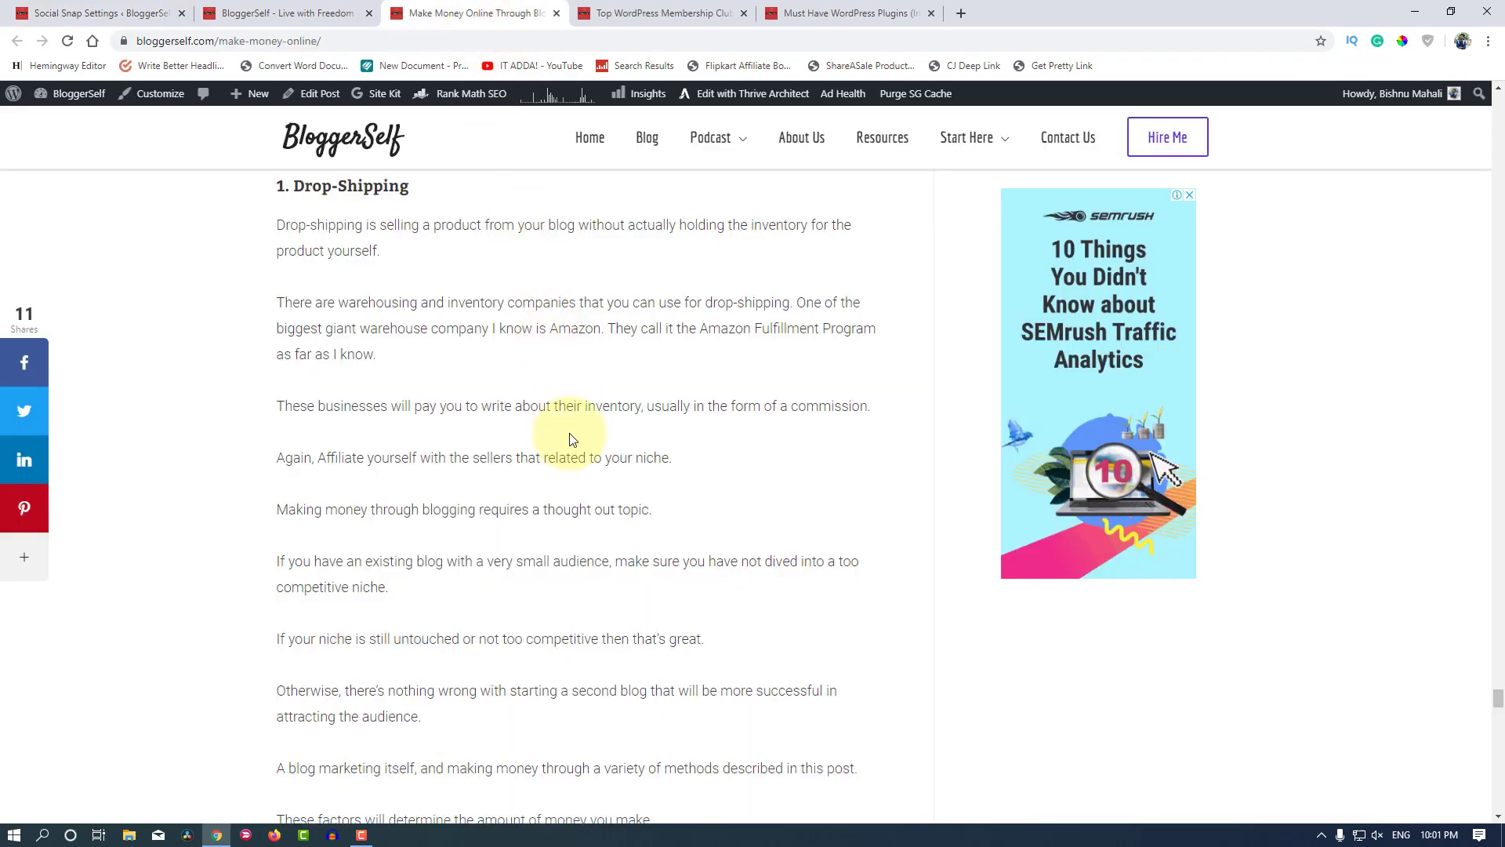
{"action": "scroll", "coordinate": [570, 443], "scroll_direction": "up", "scroll_amount": 4}
{"action": "scroll", "coordinate": [569, 439], "scroll_direction": "up", "scroll_amount": 7}
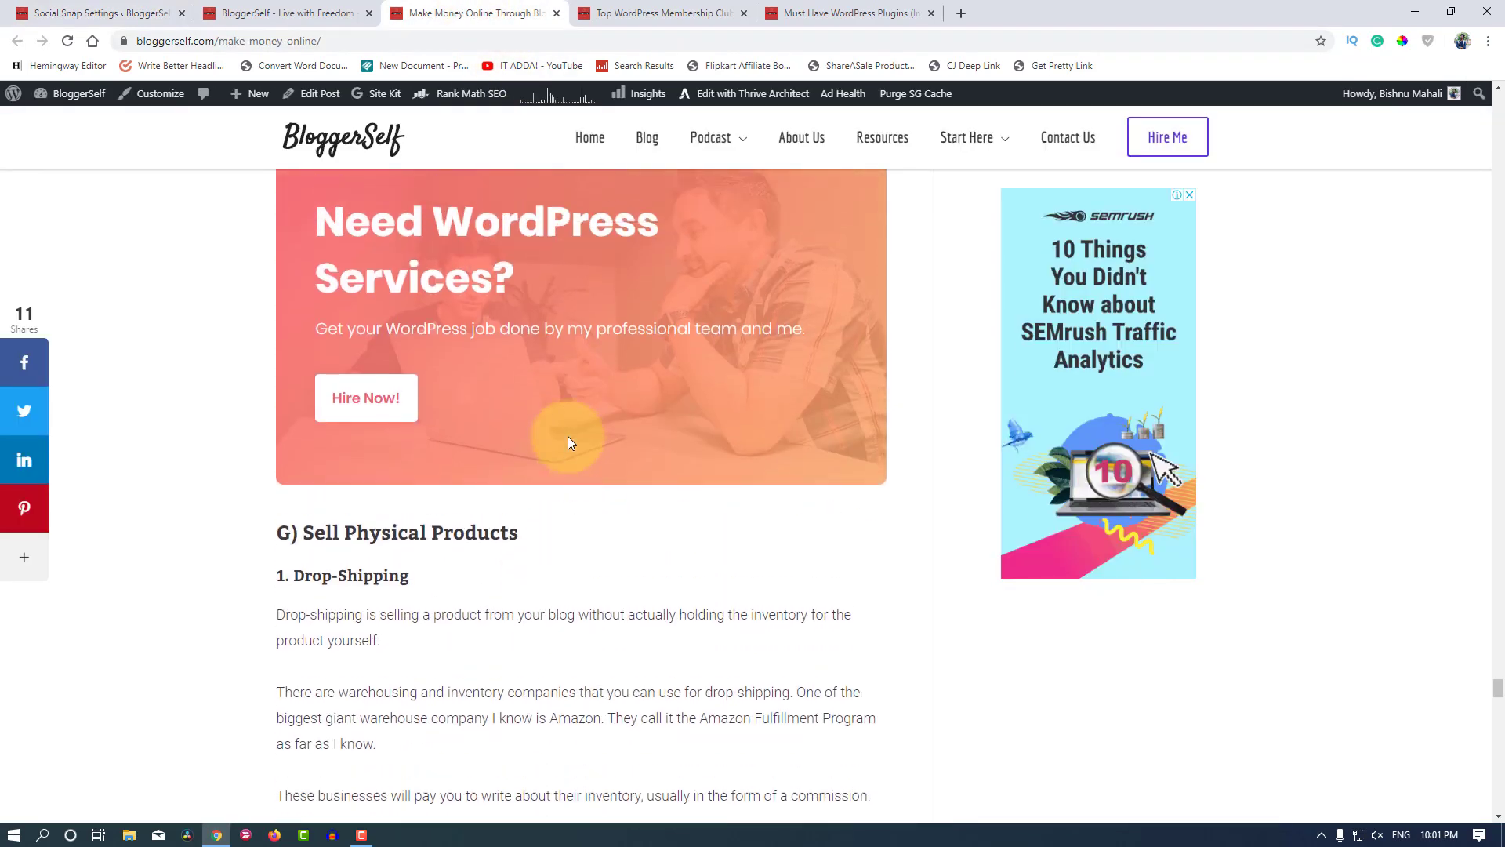
{"action": "scroll", "coordinate": [568, 437], "scroll_direction": "up", "scroll_amount": 4}
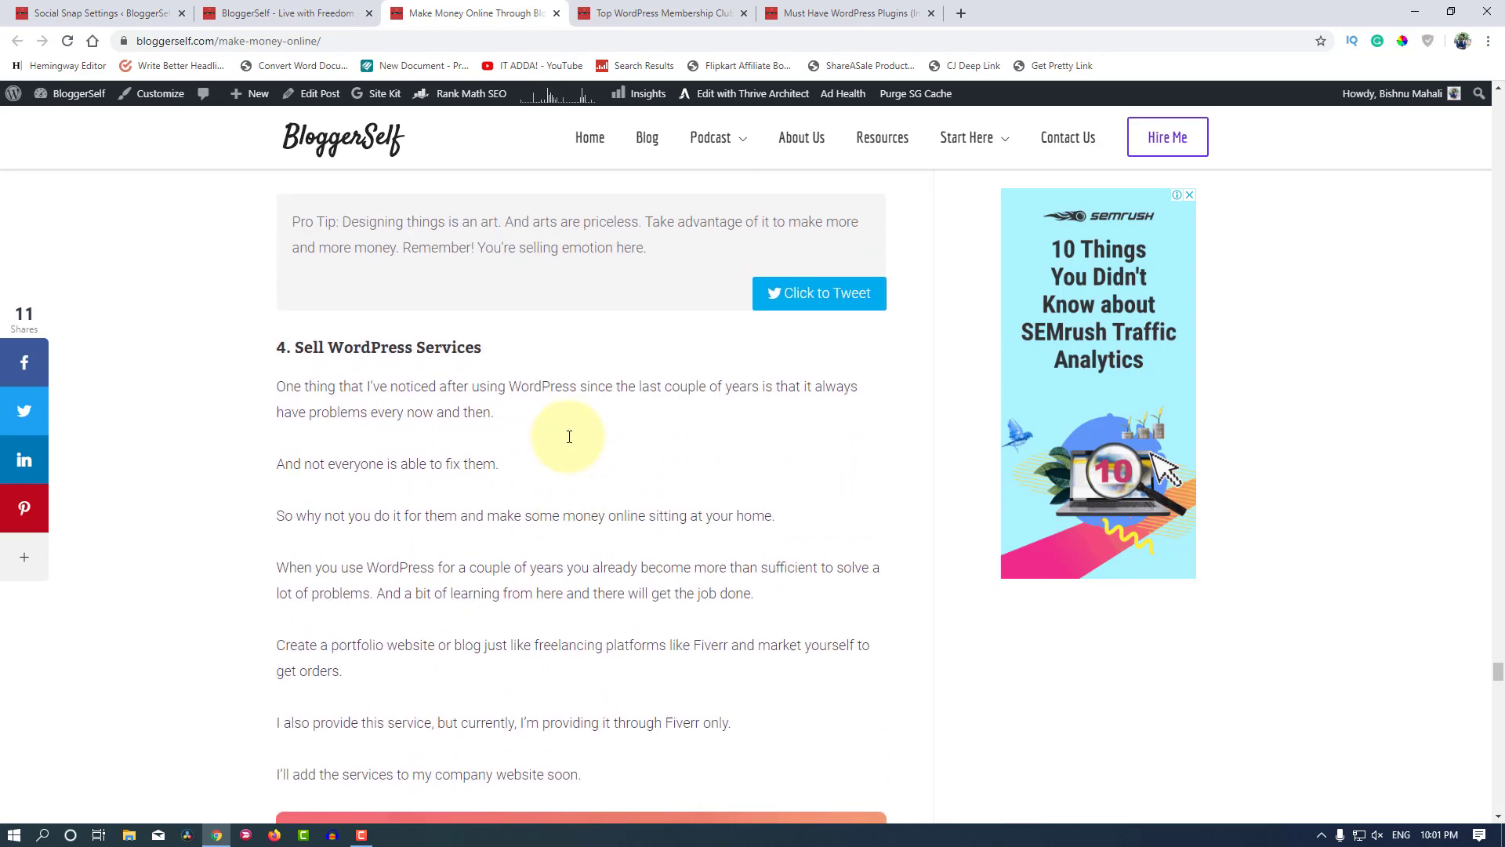
{"action": "scroll", "coordinate": [570, 437], "scroll_direction": "down", "scroll_amount": 10}
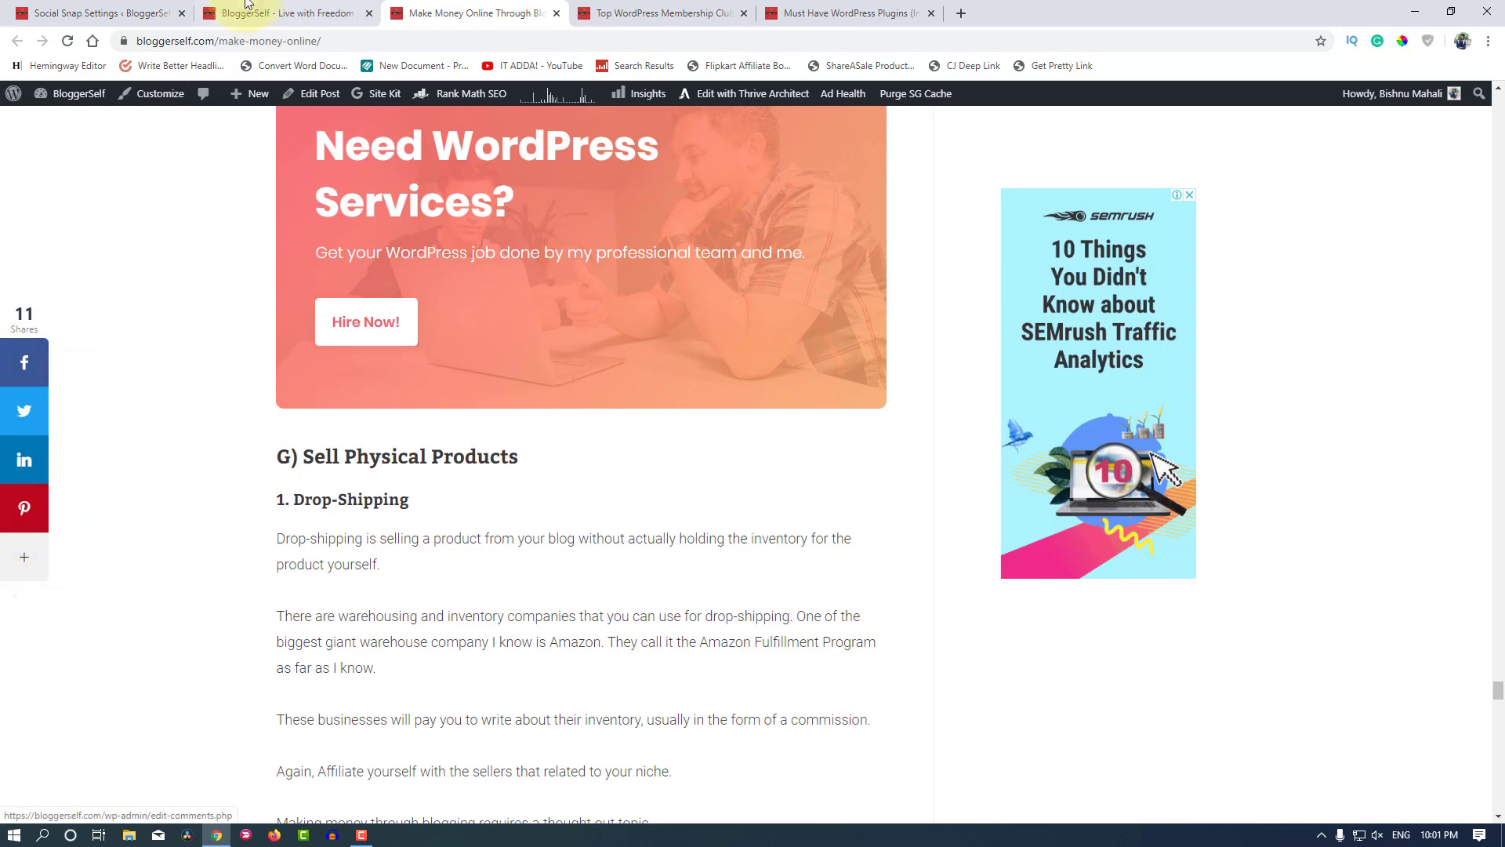
{"action": "left_click", "coordinate": [274, 13]}
{"action": "left_click", "coordinate": [91, 13]}
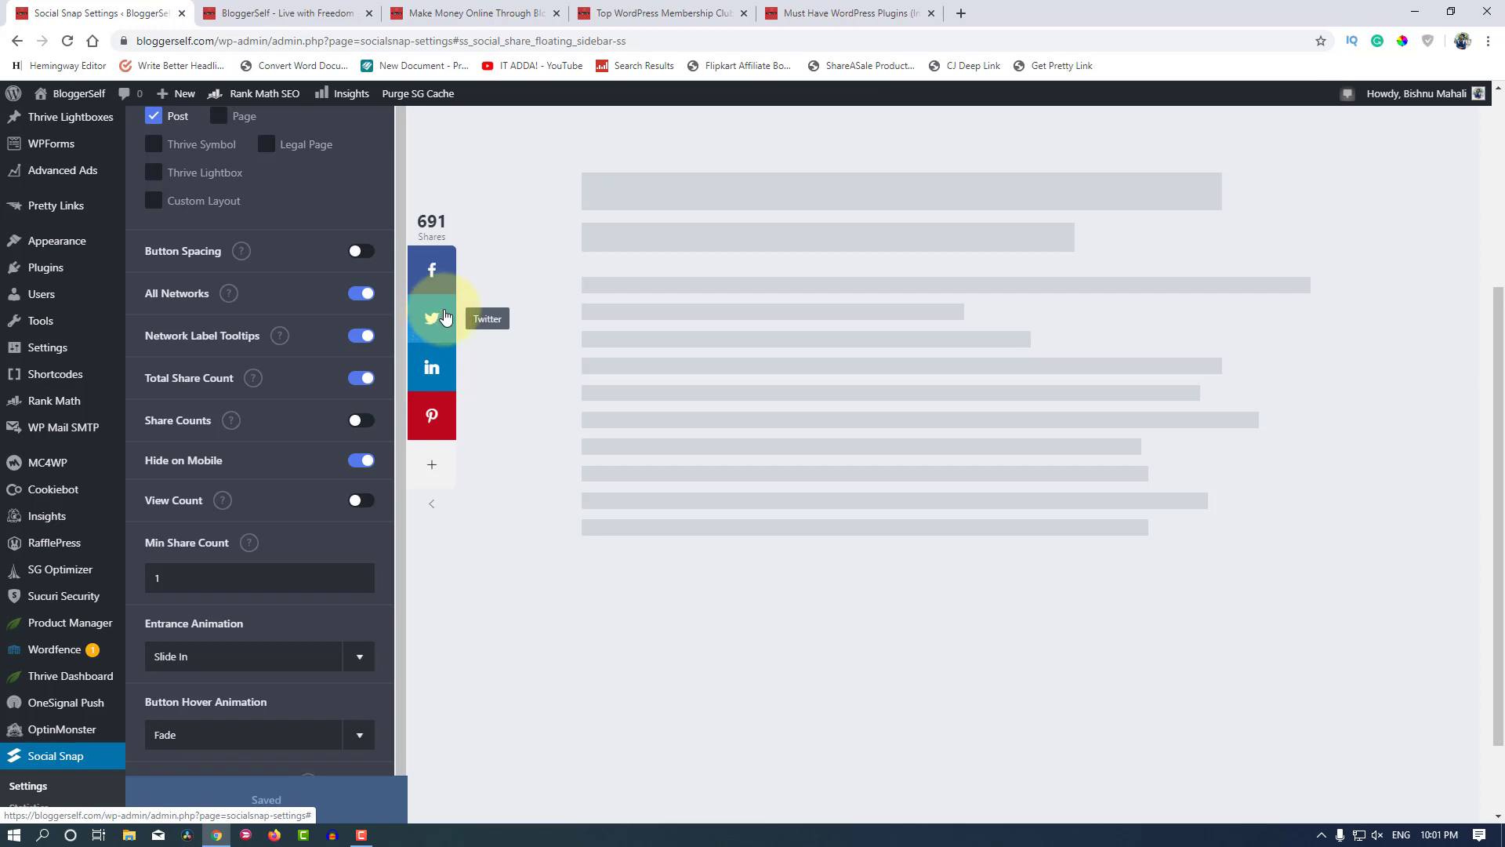
Step: Try the floating sidebar preview with Network Label Tooltips disabled, and enable the option again
{"action": "left_click", "coordinate": [362, 339]}
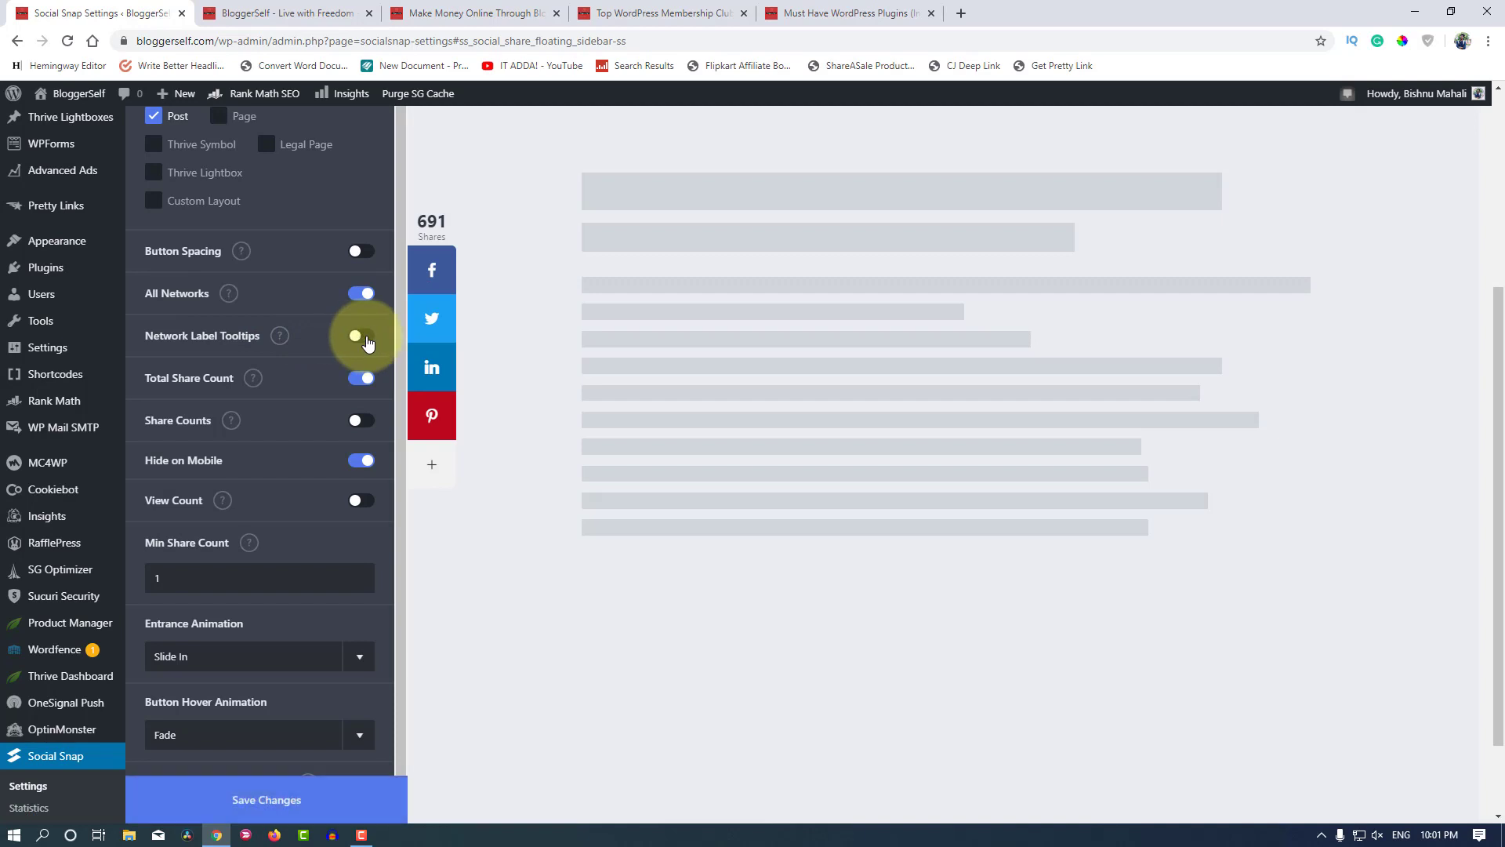
{"action": "left_click", "coordinate": [367, 342]}
{"action": "left_click", "coordinate": [367, 341]}
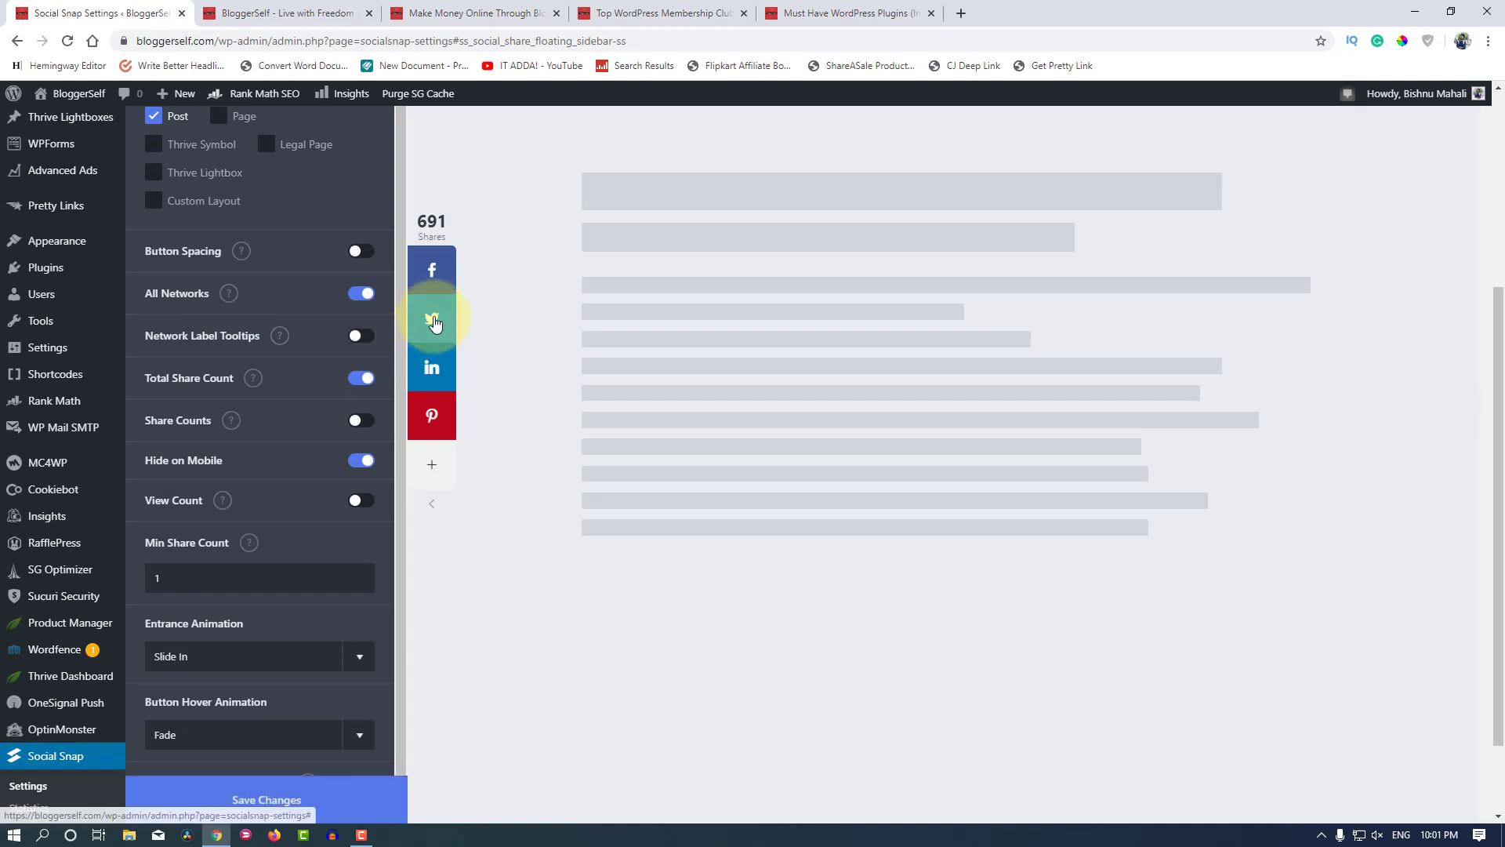
{"action": "left_click", "coordinate": [365, 339]}
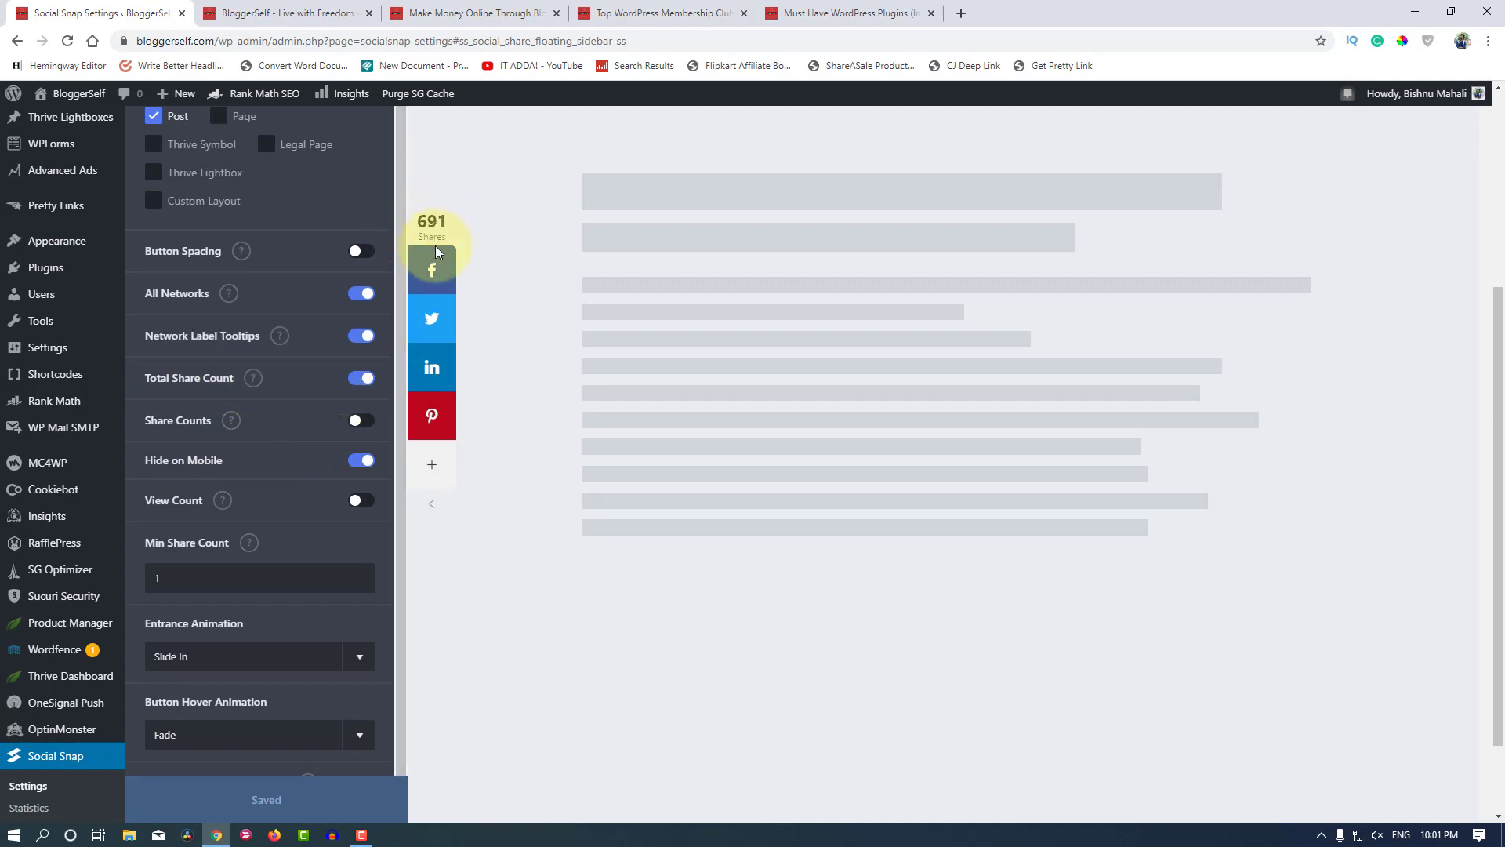
Step: Examine the network label tooltips on the live post's floating sidebar, and return to the settings
{"action": "left_click", "coordinate": [293, 11]}
{"action": "left_click", "coordinate": [449, 11]}
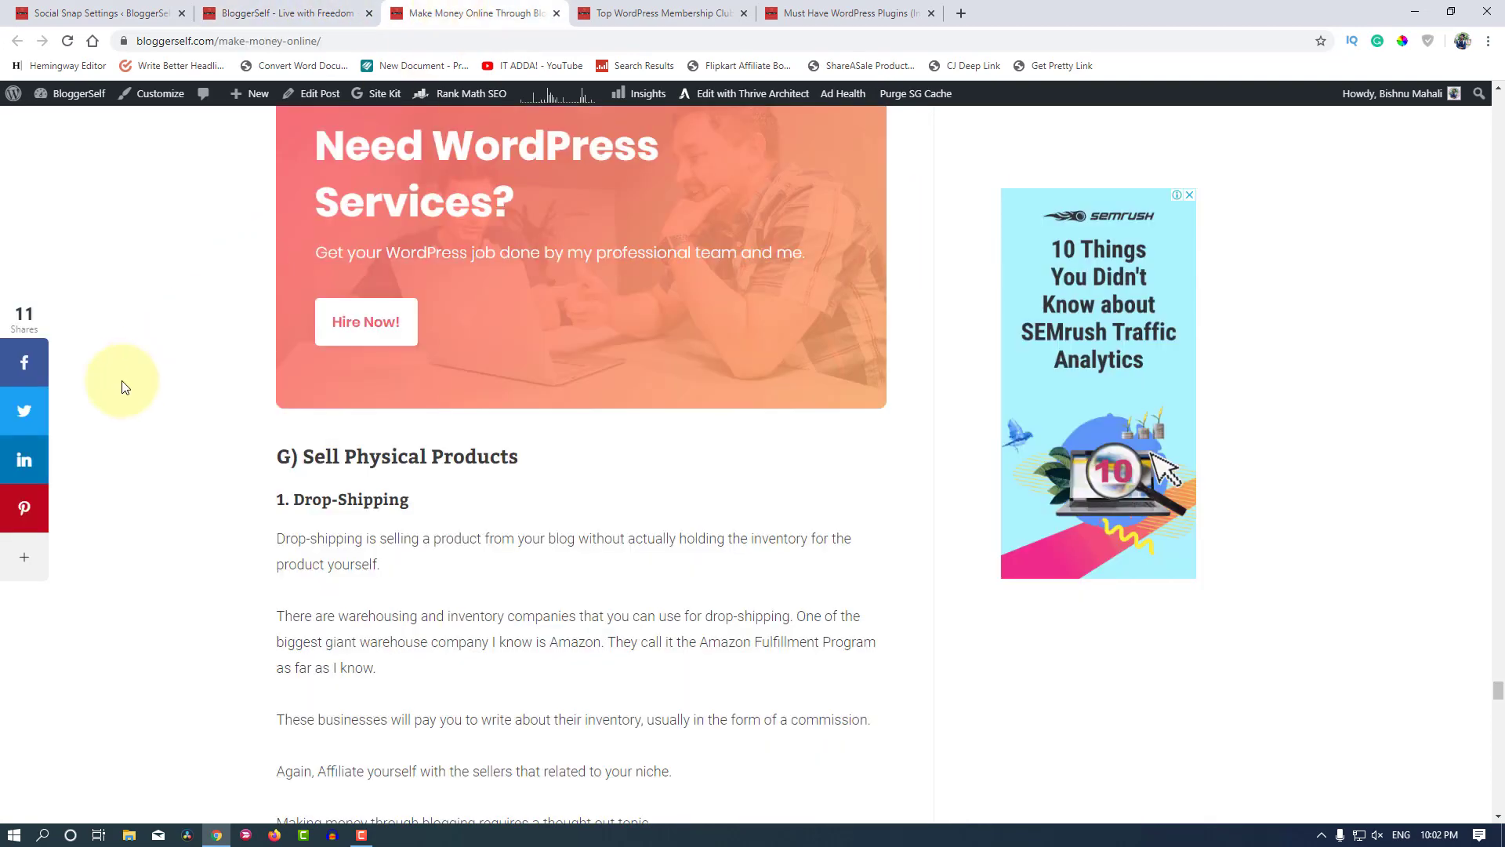
{"action": "scroll", "coordinate": [172, 383], "scroll_direction": "down", "scroll_amount": 2}
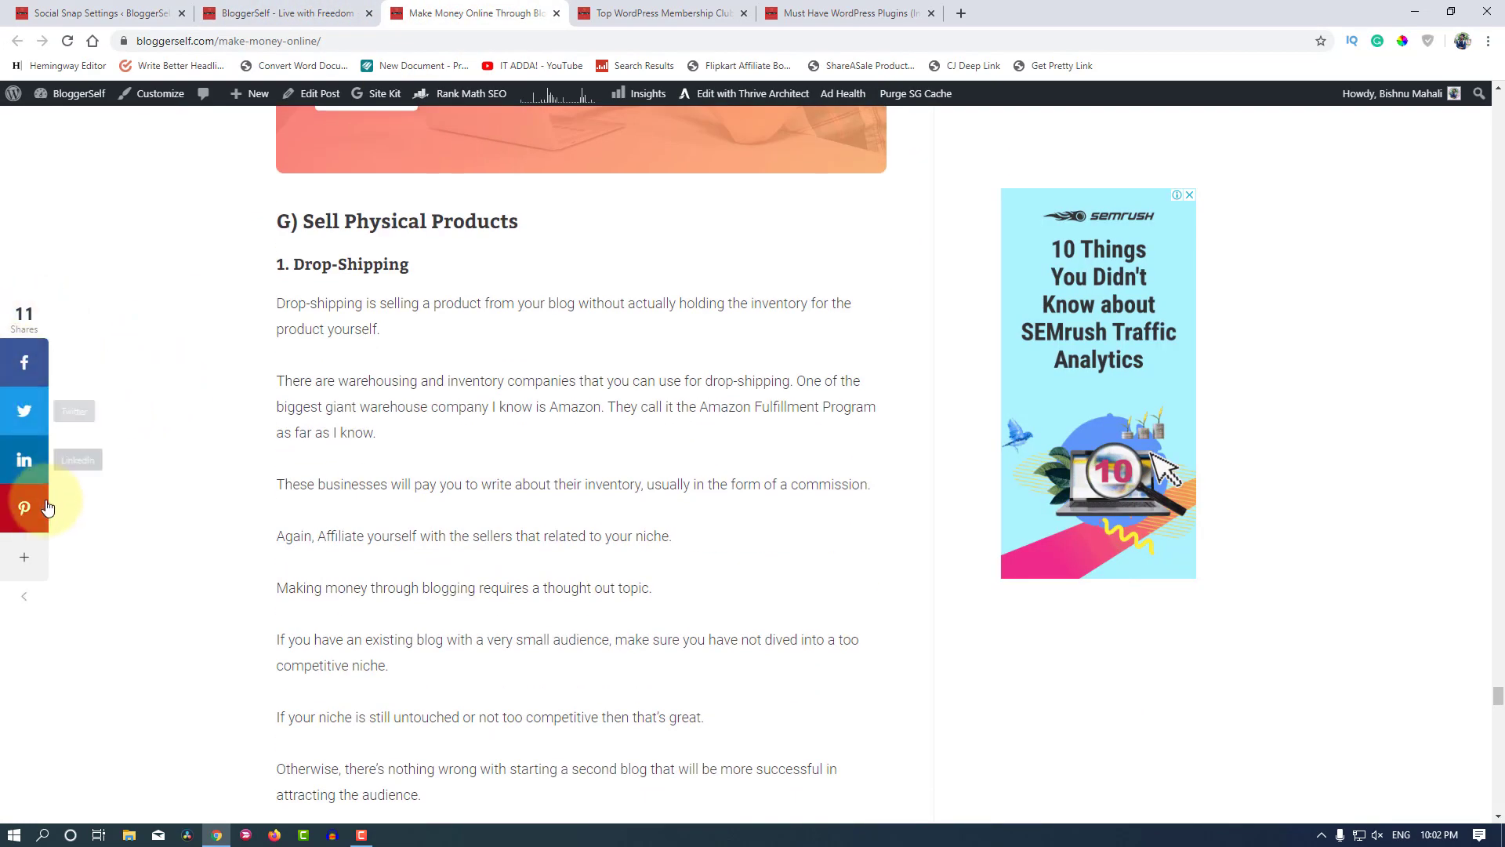
{"action": "left_click", "coordinate": [261, 8]}
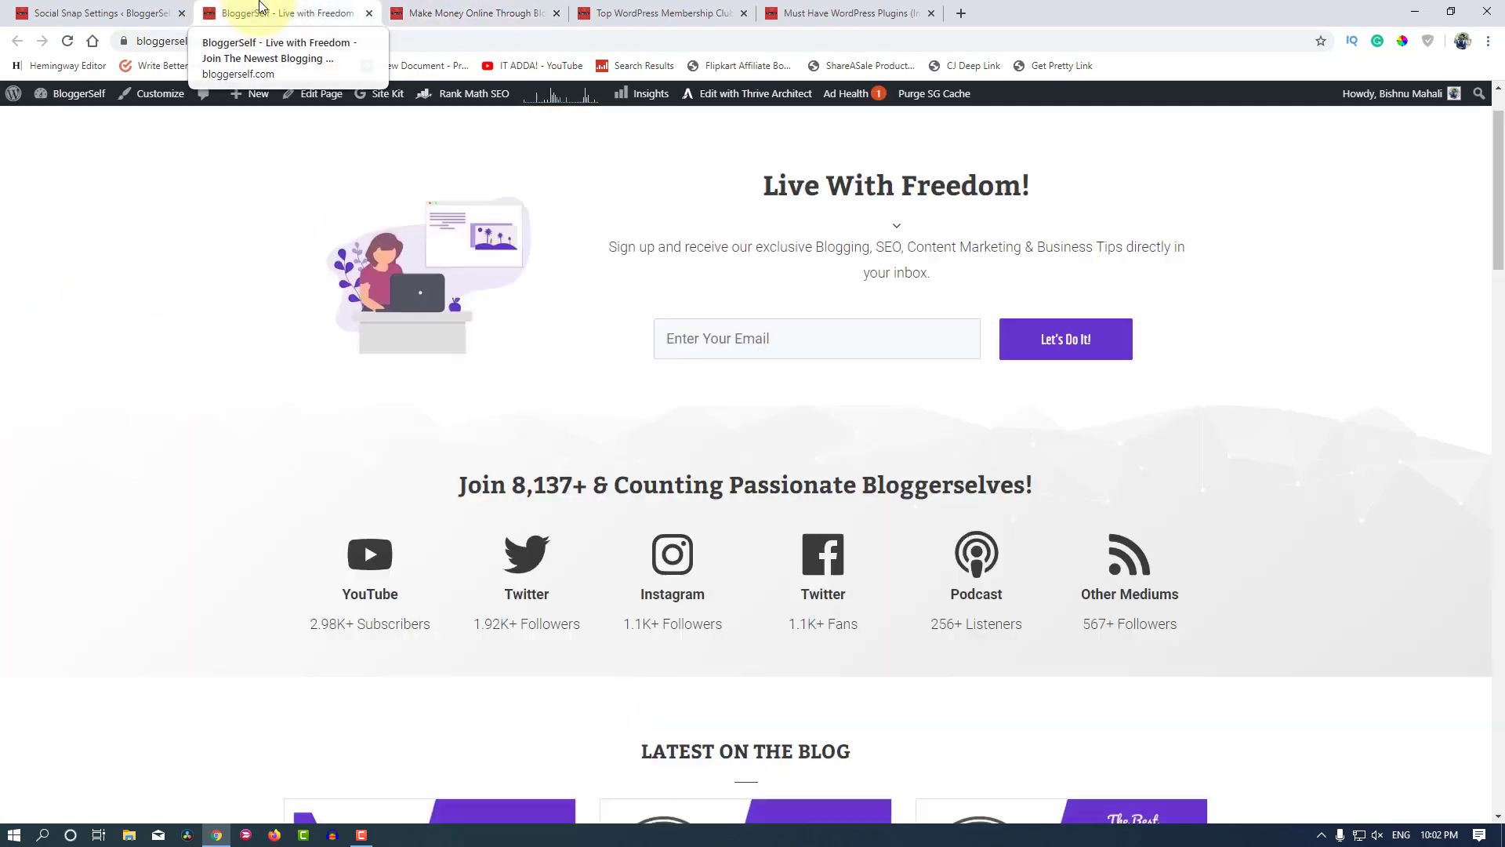
{"action": "left_click", "coordinate": [131, 8]}
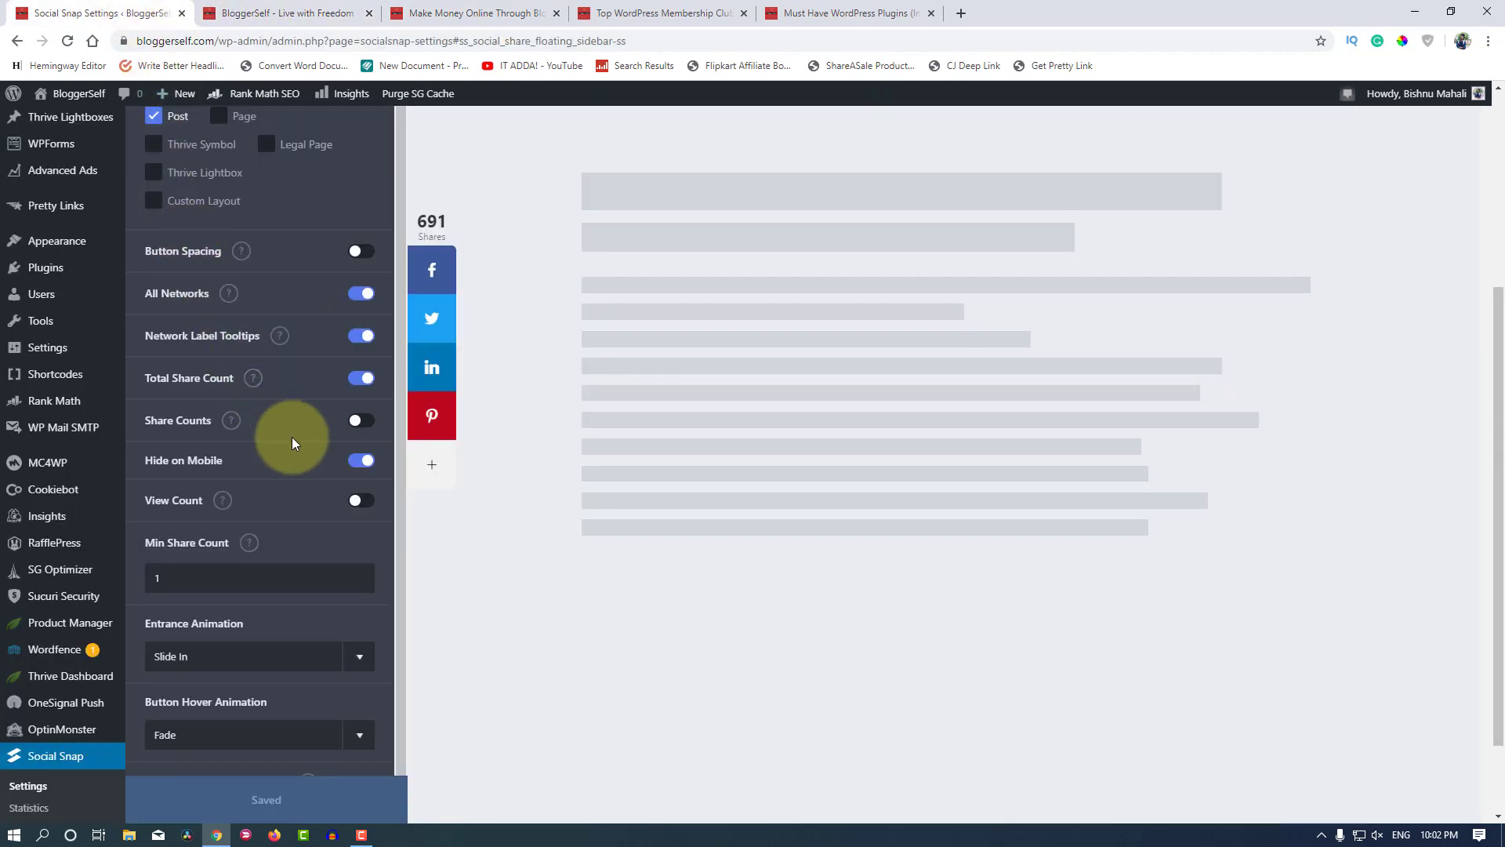
Step: Examine the total share count on the live post's floating sidebar, and go back to the settings
{"action": "left_click", "coordinate": [450, 13]}
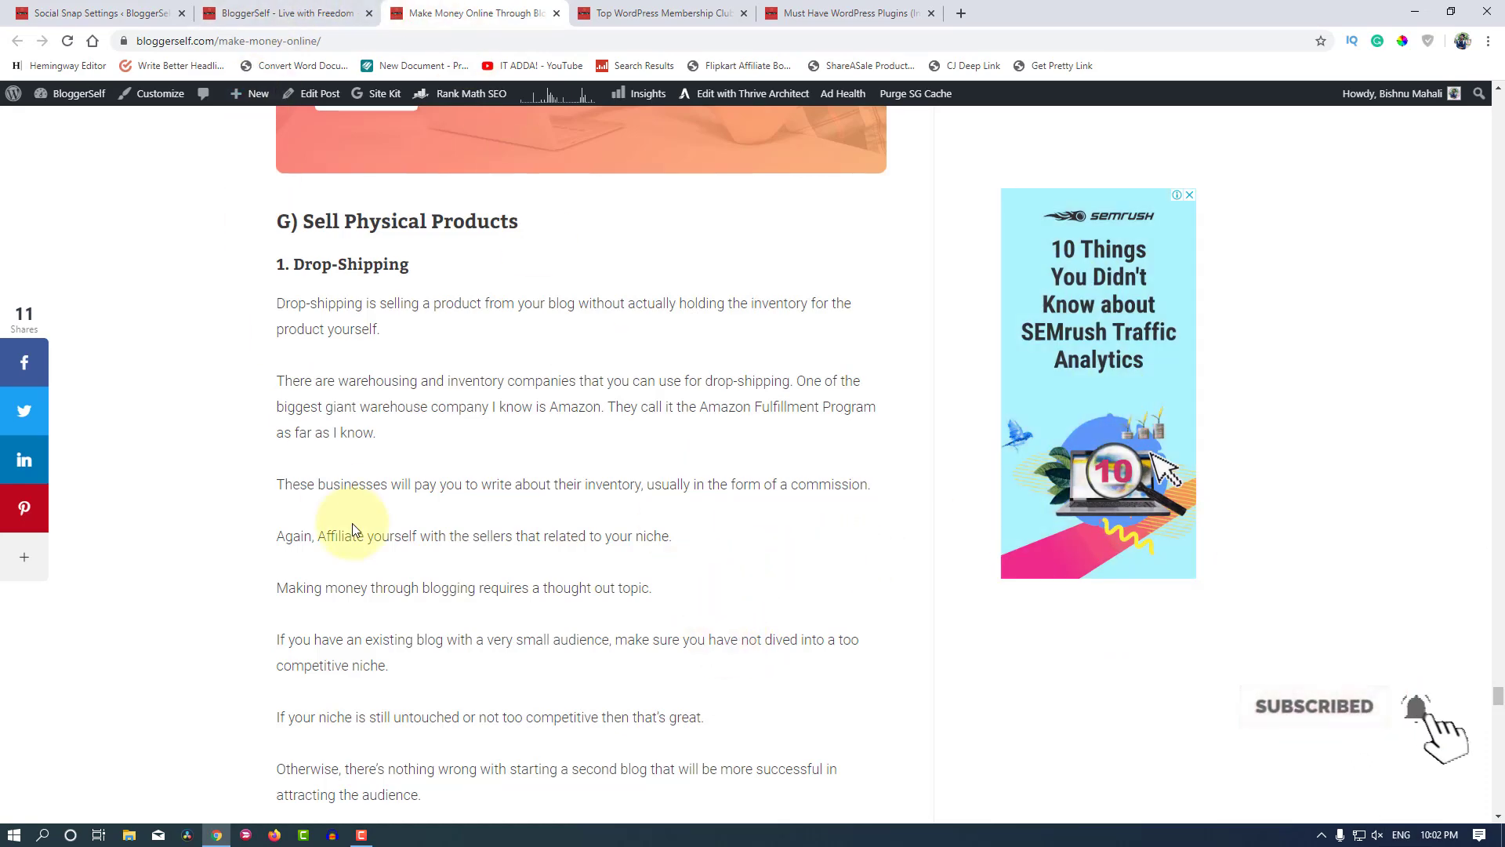
{"action": "scroll", "coordinate": [353, 521], "scroll_direction": "down", "scroll_amount": 8}
{"action": "left_click", "coordinate": [271, 9]}
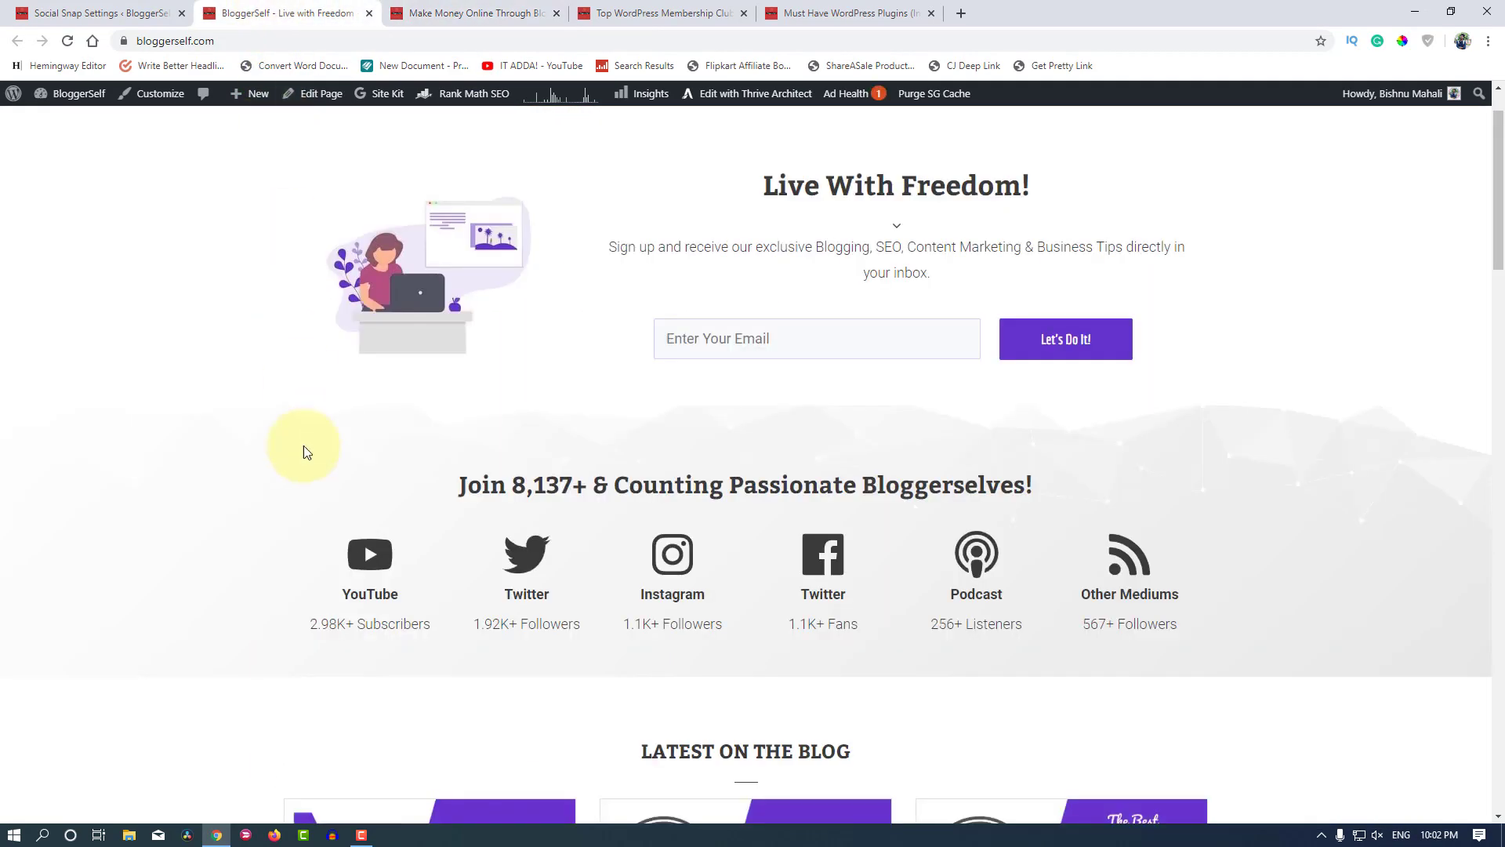
{"action": "key", "text": "ctrl+shift+Tab"}
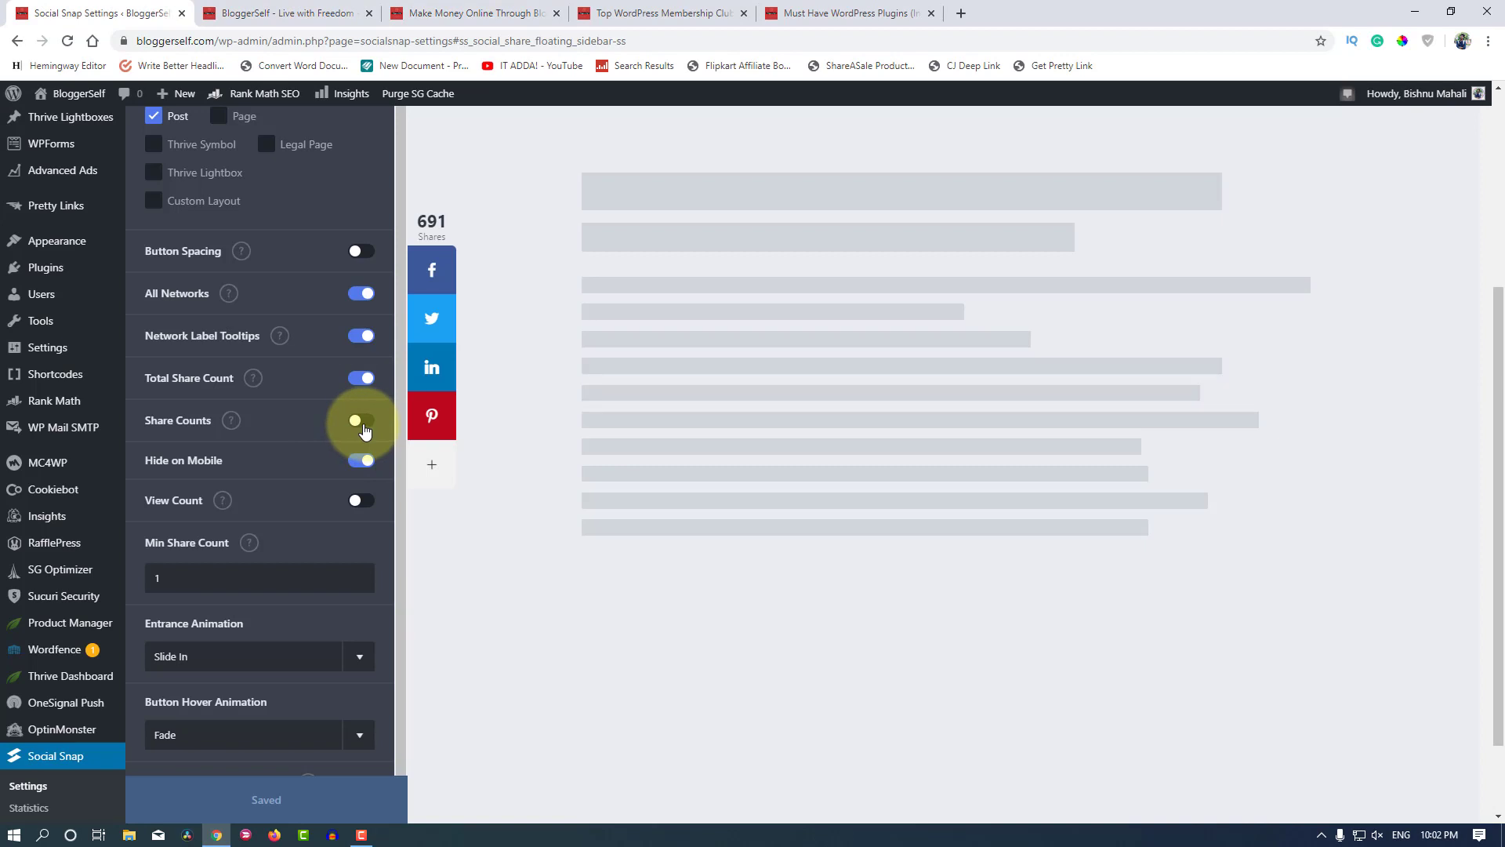
Step: Try the Share Counts and View Count options in the floating sidebar preview, and disable each of them again
{"action": "left_click", "coordinate": [360, 421]}
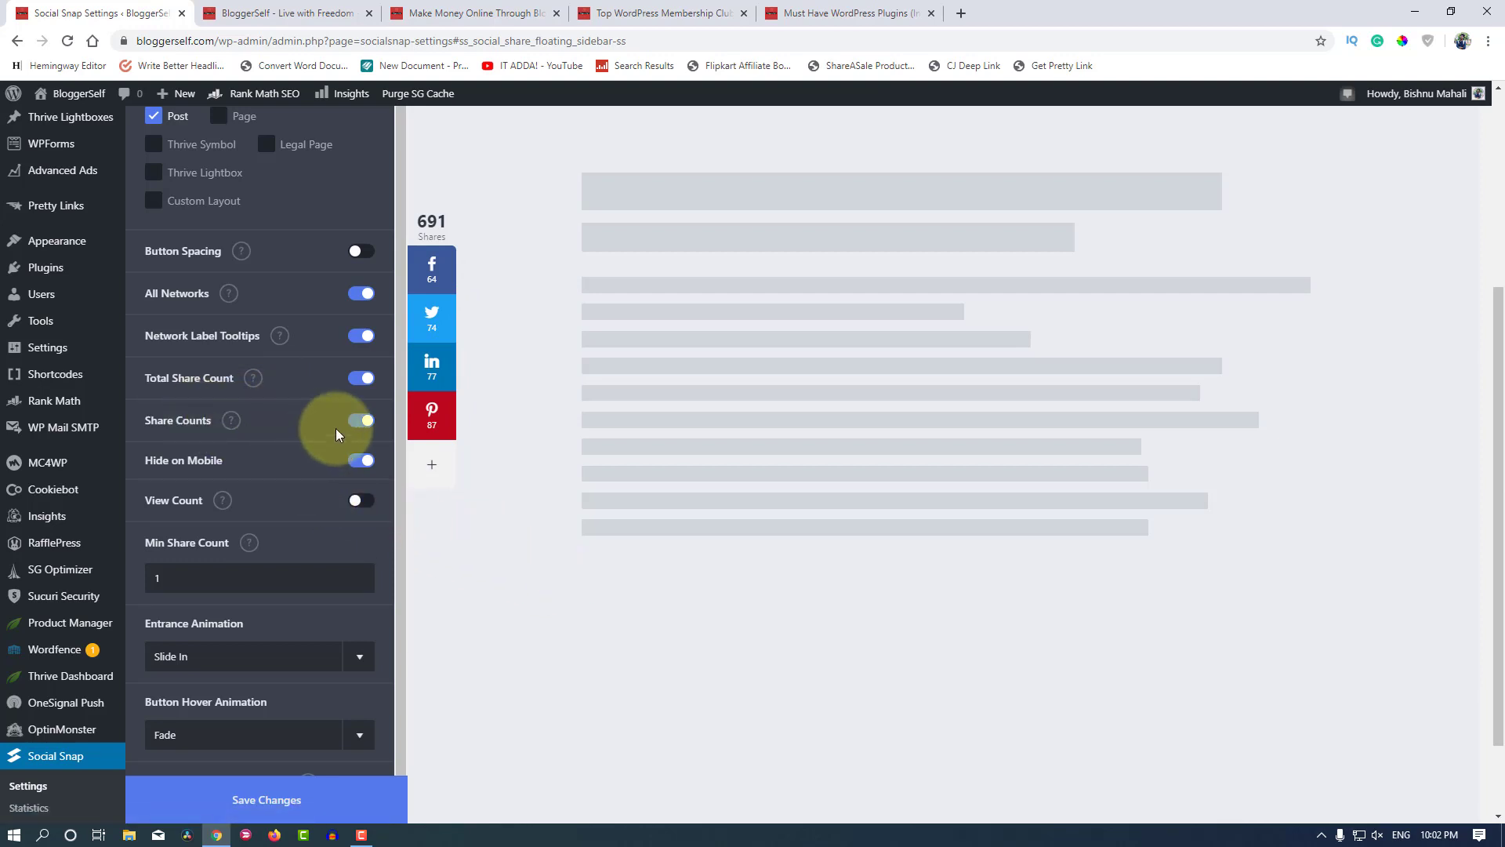
{"action": "left_click", "coordinate": [365, 424]}
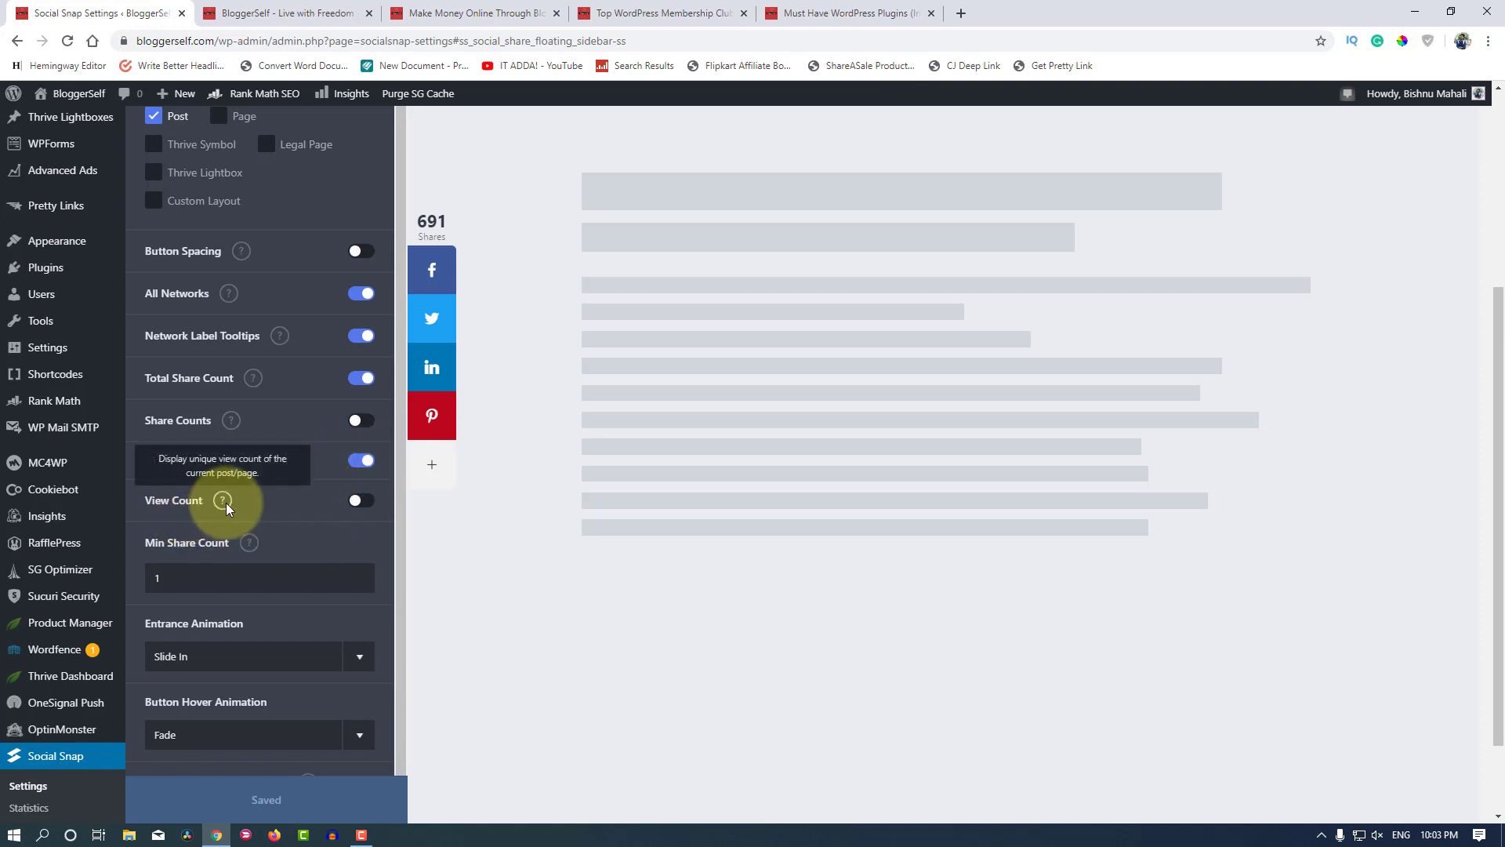
{"action": "left_click", "coordinate": [363, 501]}
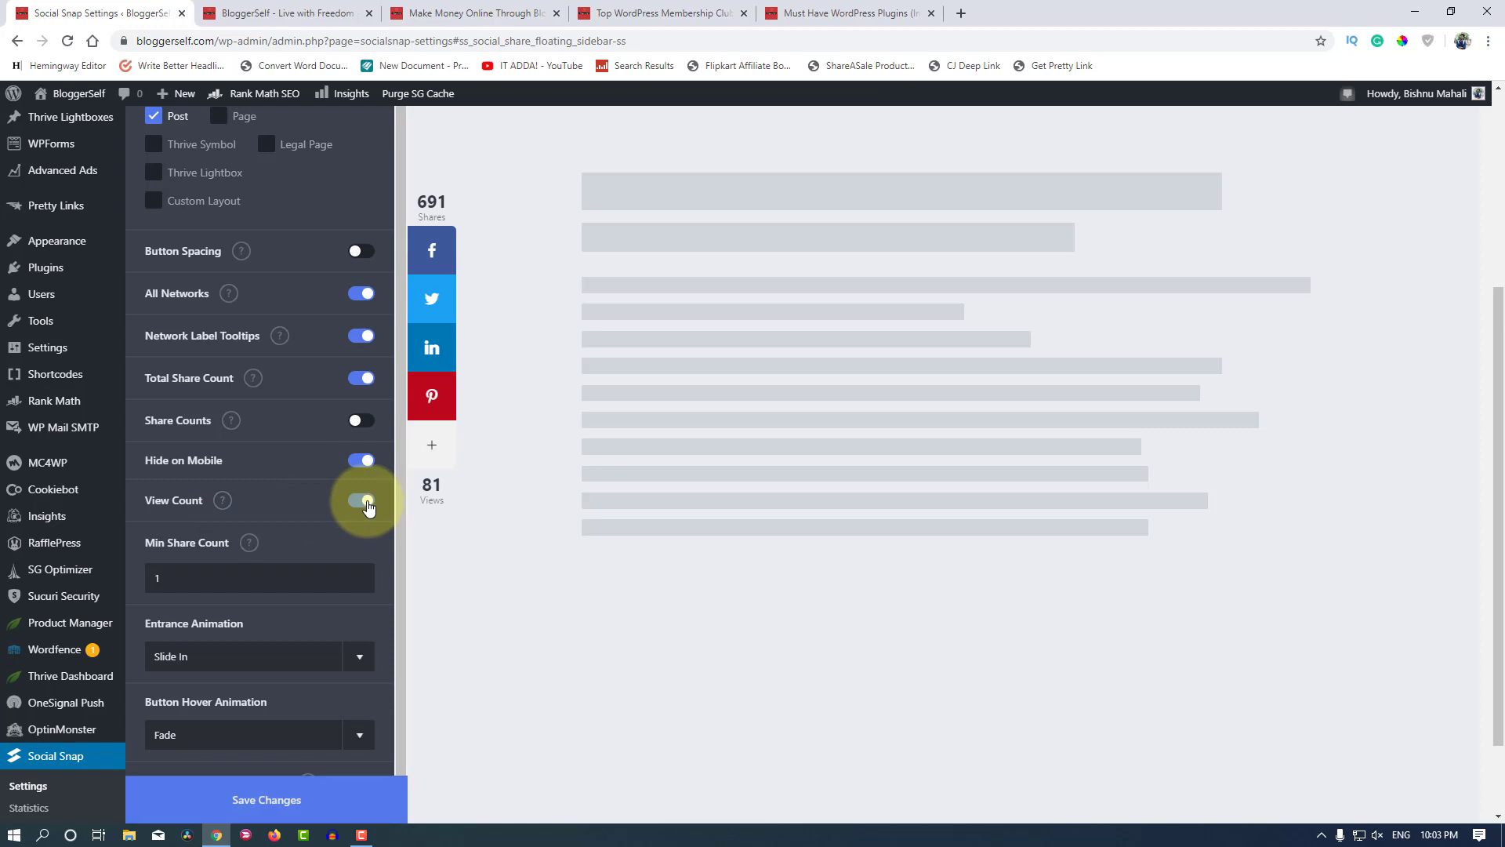
{"action": "left_click", "coordinate": [361, 500]}
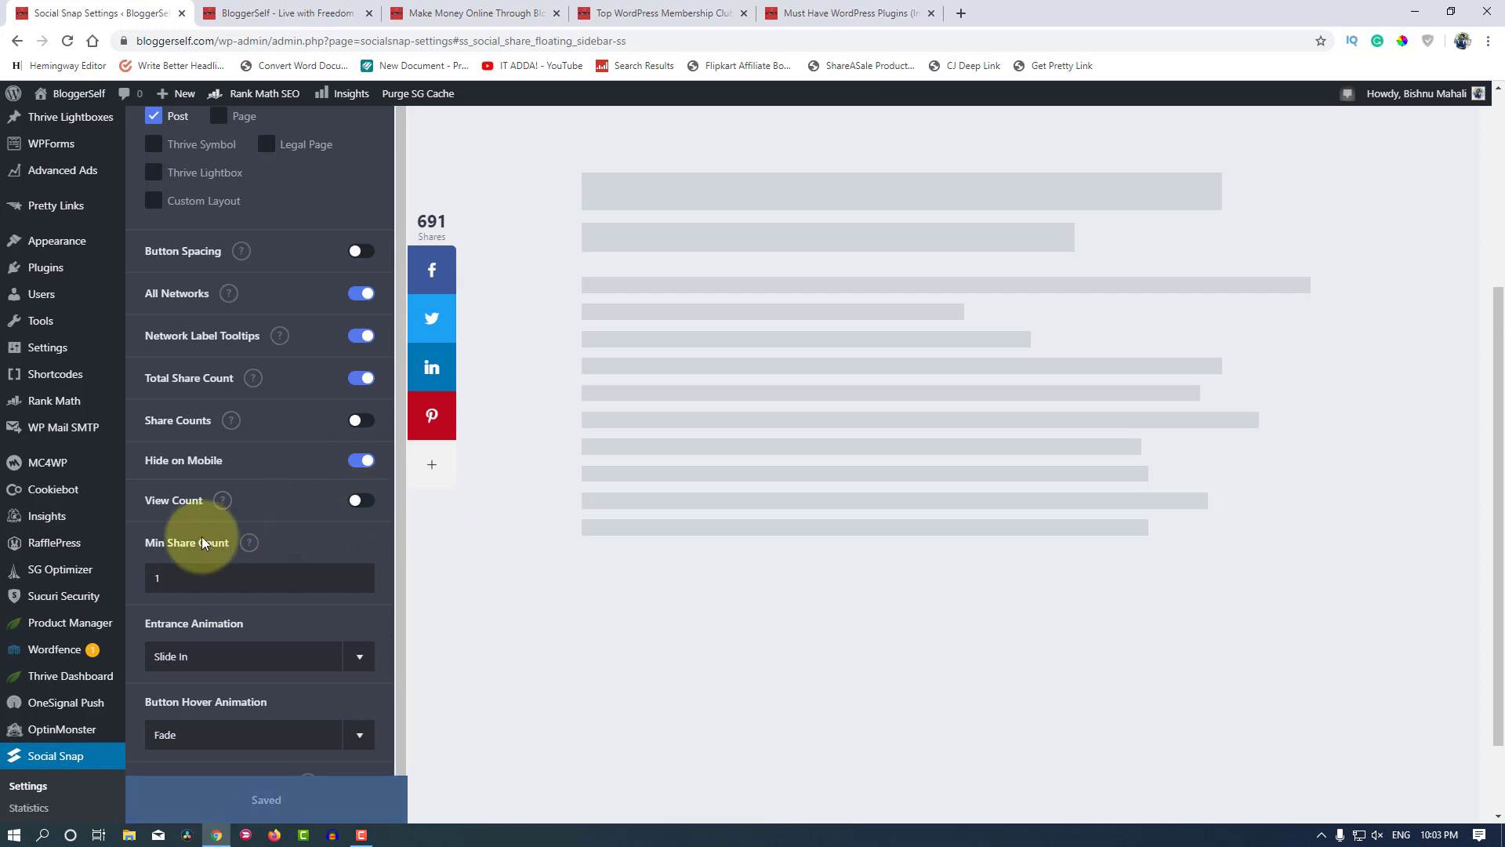
{"action": "scroll", "coordinate": [152, 552], "scroll_direction": "down", "scroll_amount": 1}
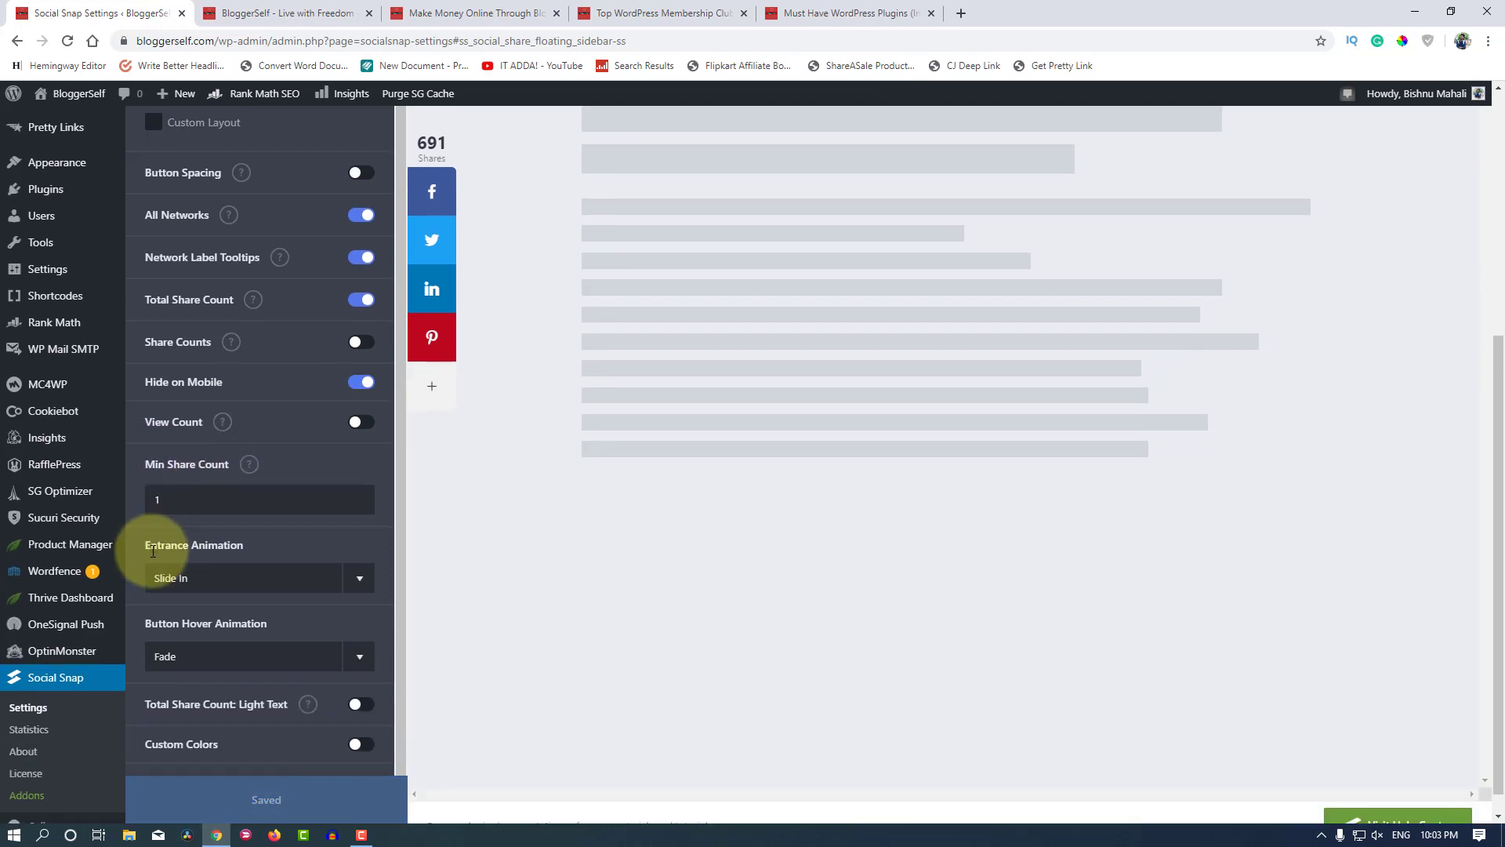
Step: Try the Bounce In, Flip In and Fade In entrance animations in the floating sidebar preview, and set it back to Slide In
{"action": "scroll", "coordinate": [153, 552], "scroll_direction": "down", "scroll_amount": 1}
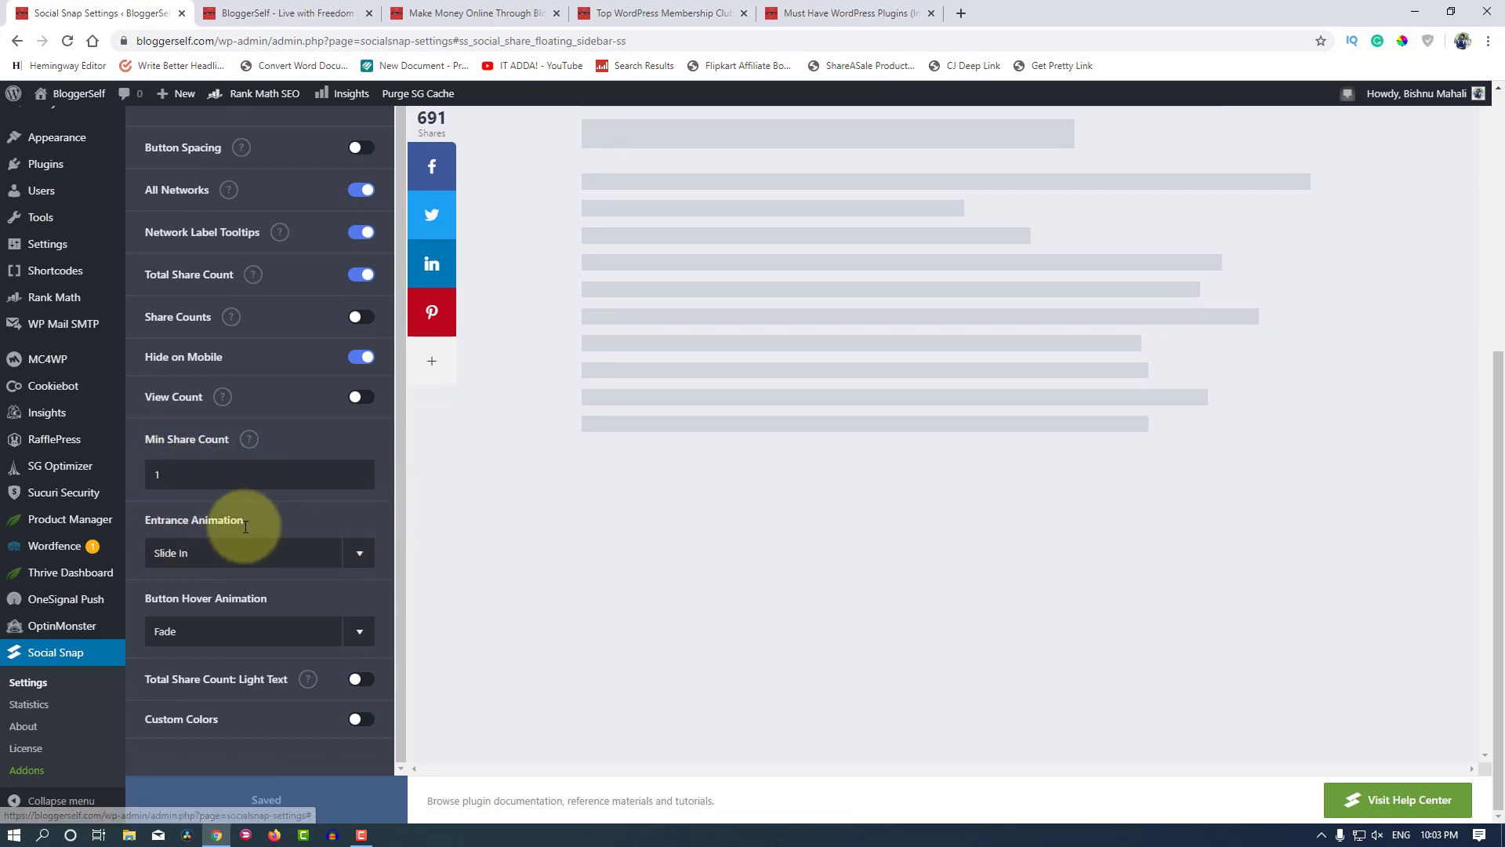
{"action": "left_click", "coordinate": [278, 555]}
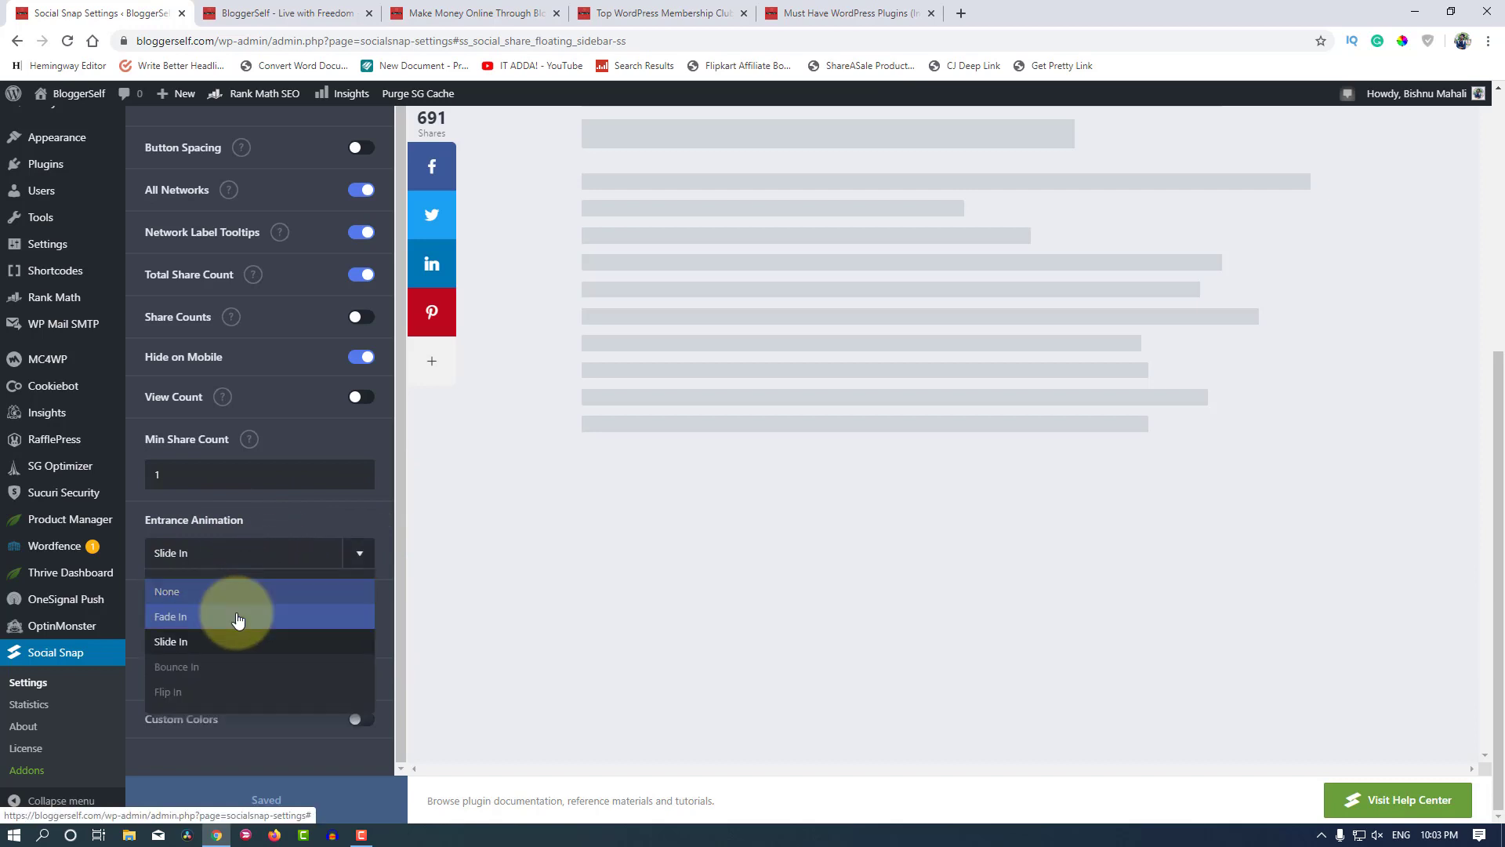
{"action": "left_click", "coordinate": [232, 669]}
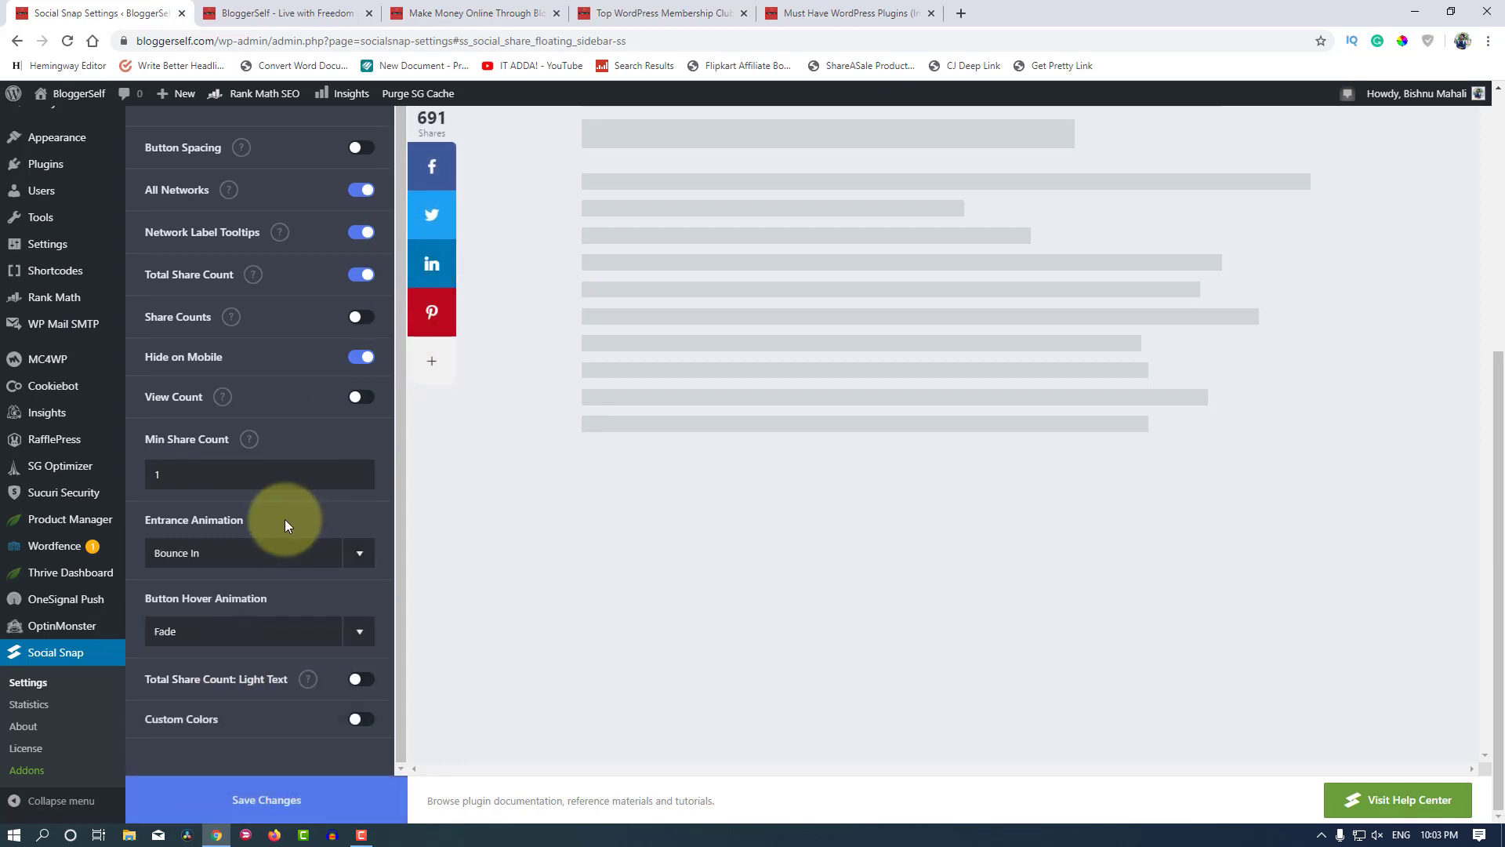
{"action": "left_click", "coordinate": [249, 553]}
{"action": "left_click", "coordinate": [195, 687]}
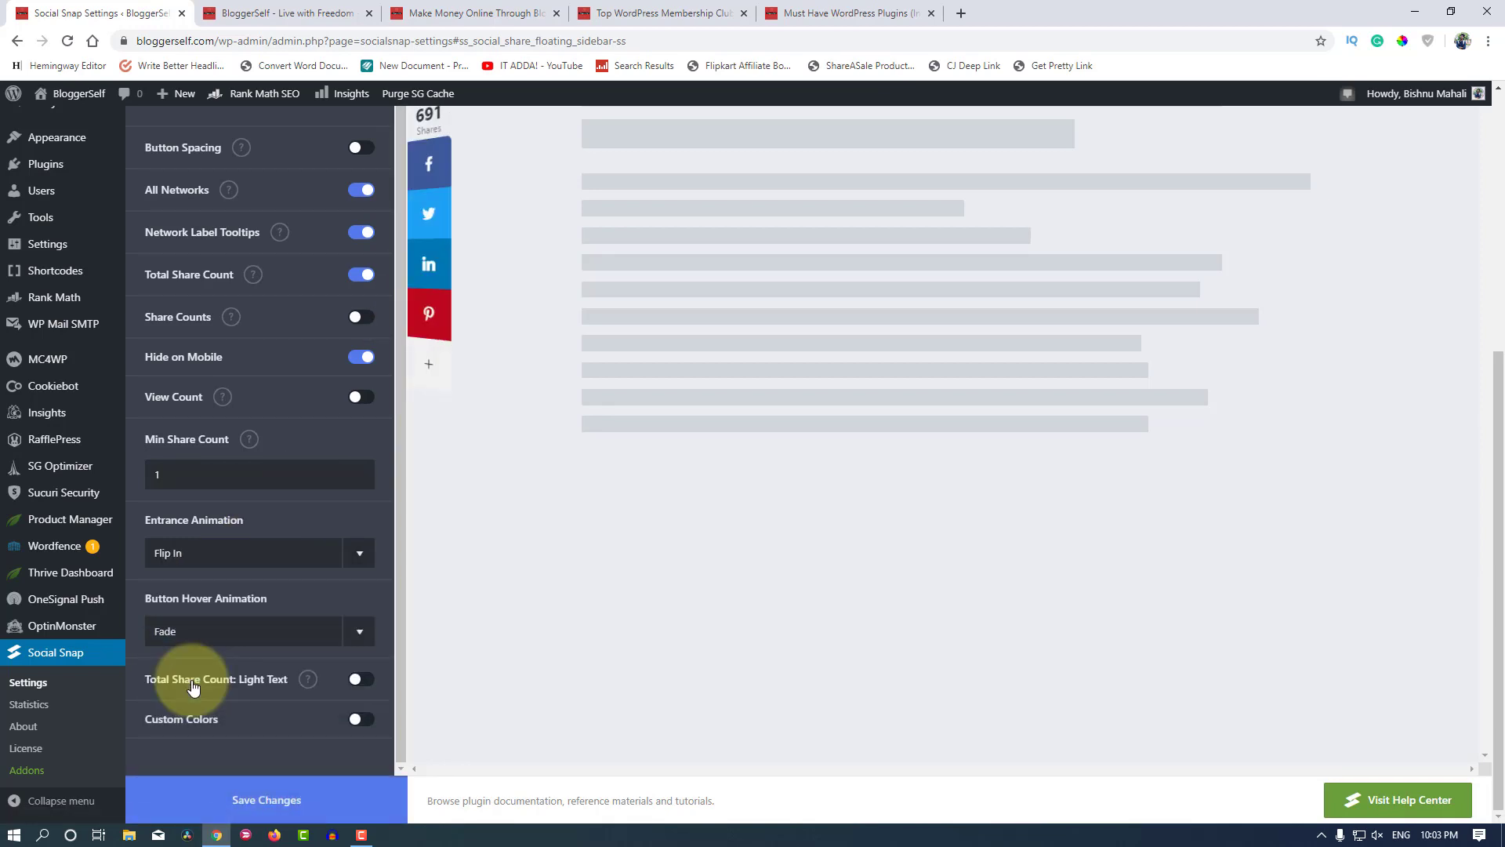
{"action": "left_click", "coordinate": [187, 634]}
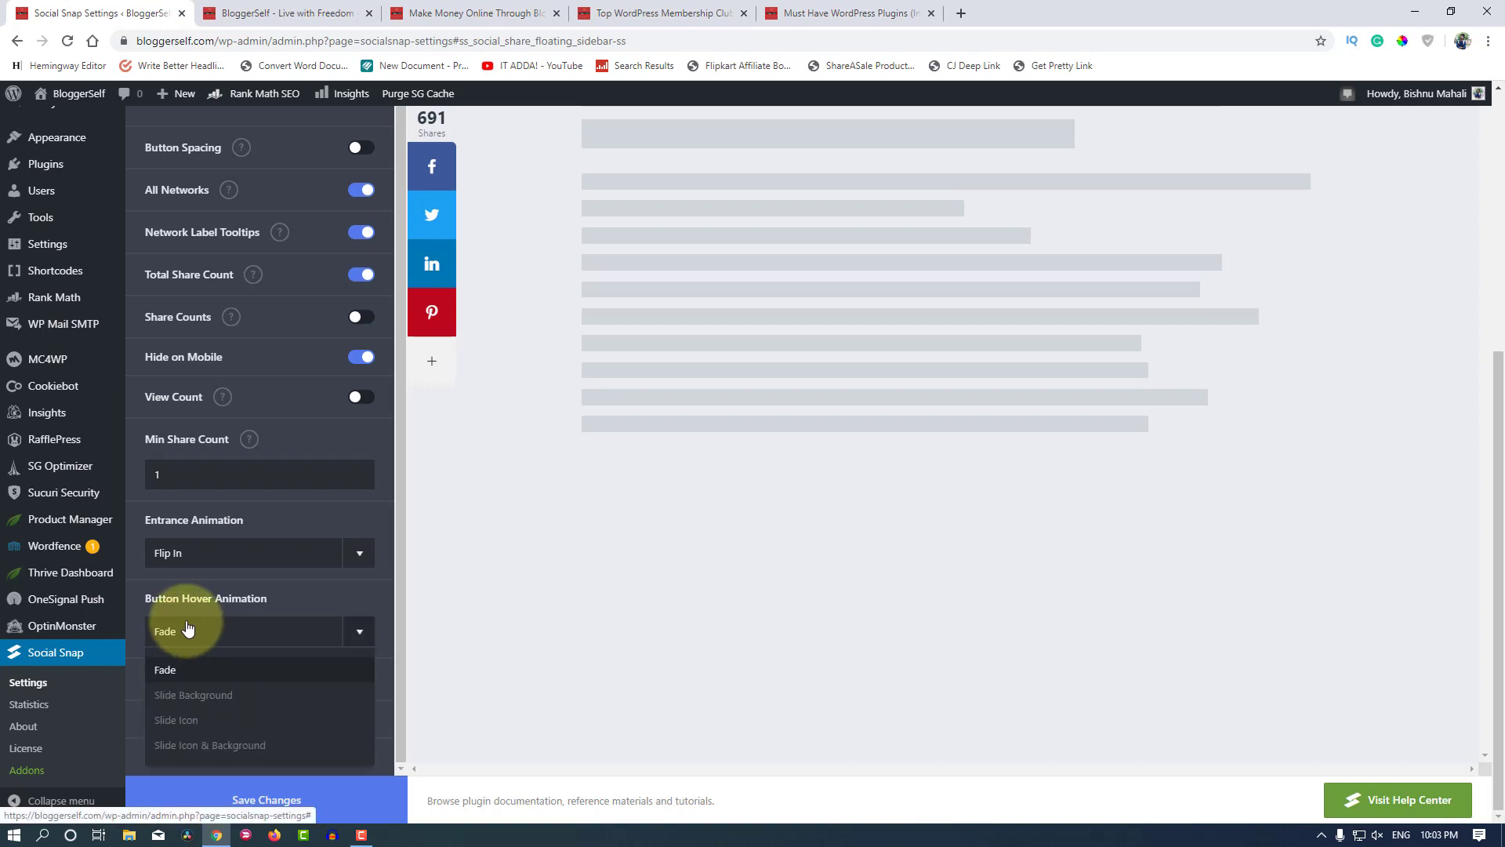
{"action": "left_click", "coordinate": [191, 559]}
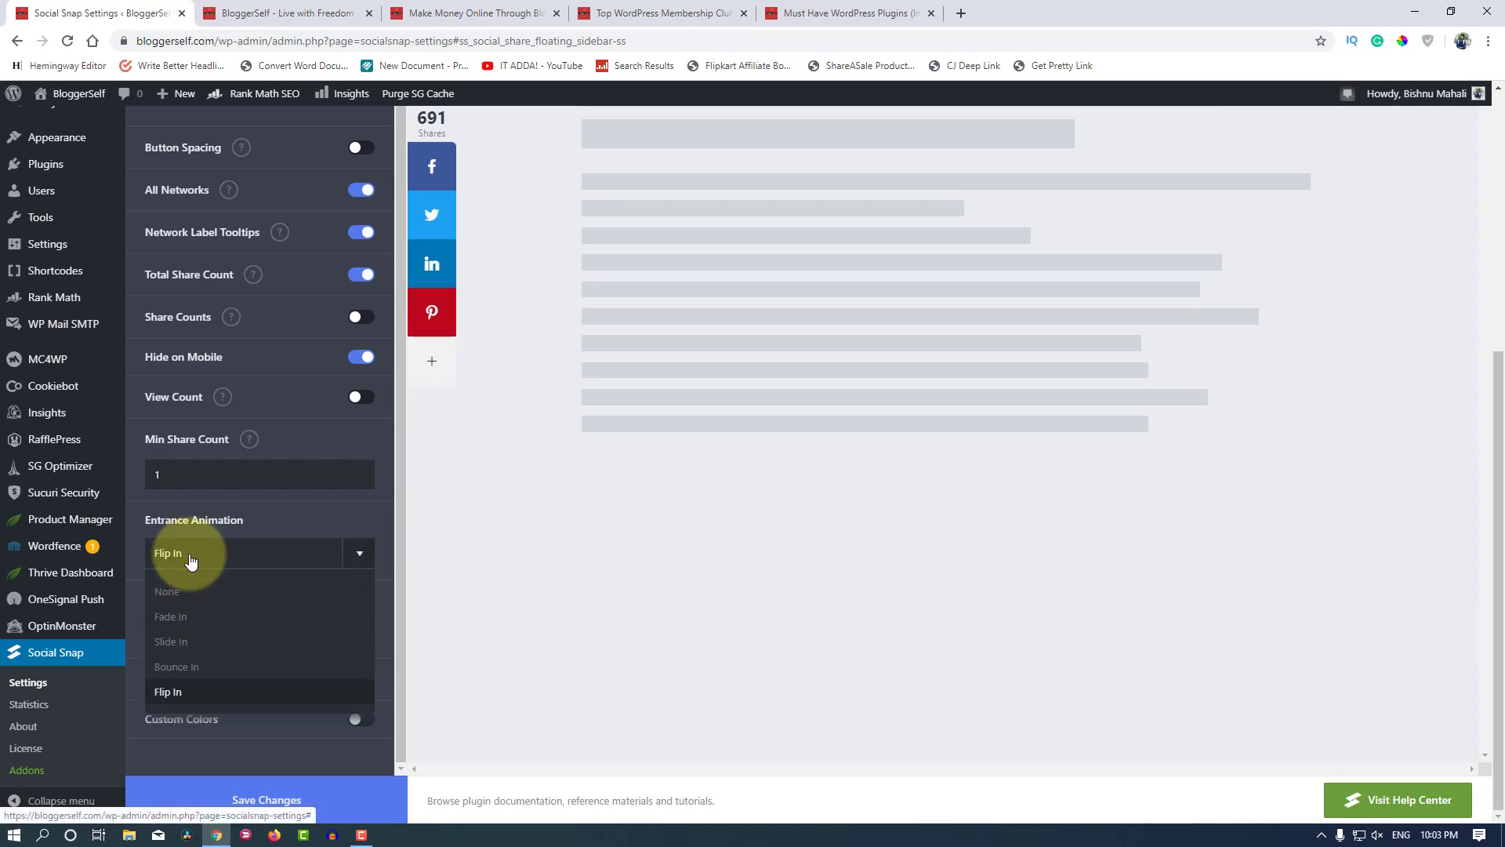
{"action": "left_click", "coordinate": [185, 618]}
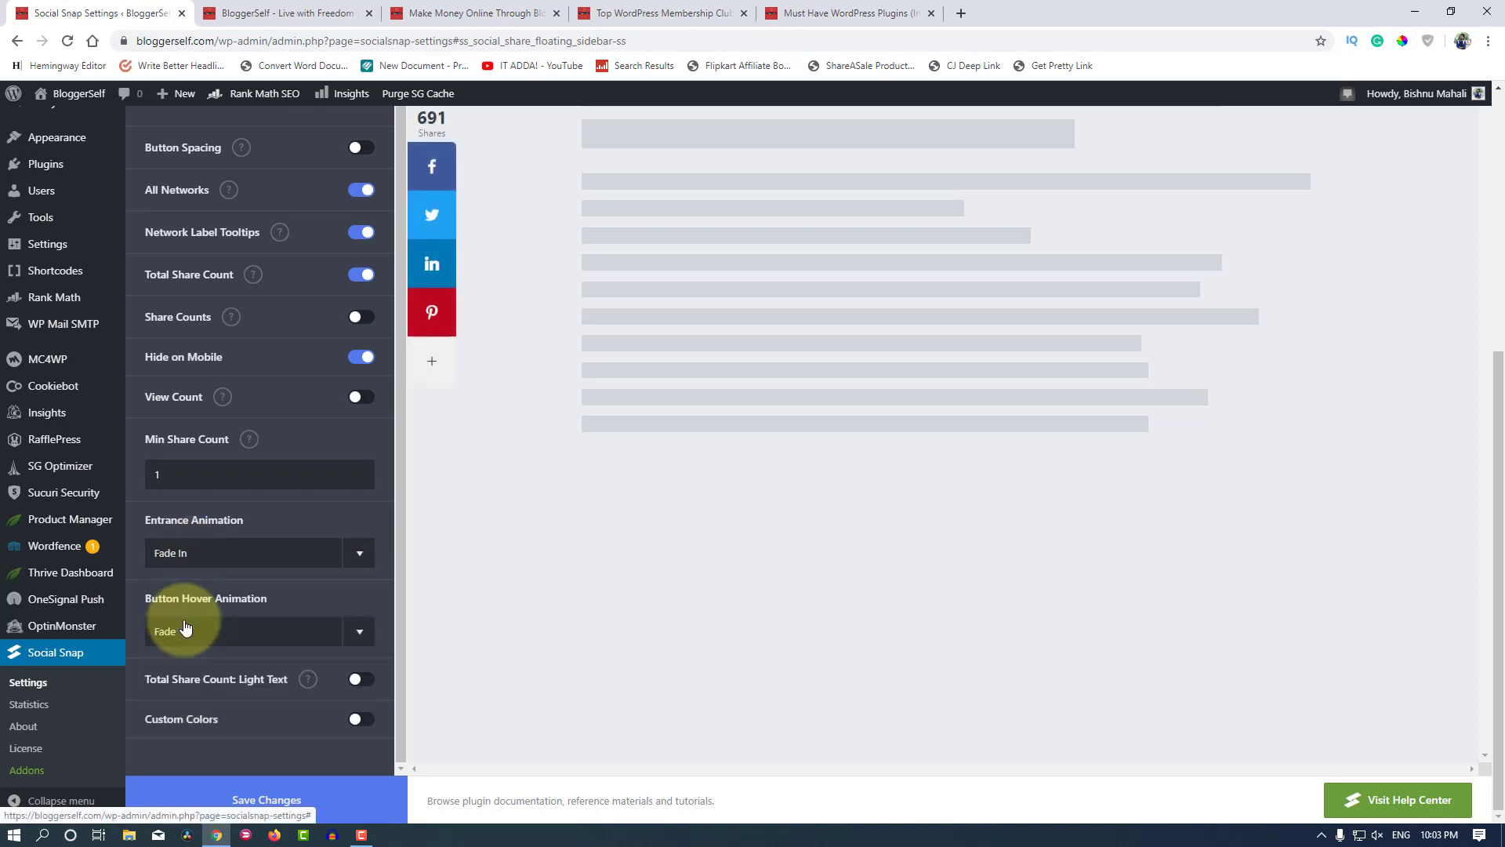
{"action": "left_click", "coordinate": [184, 557]}
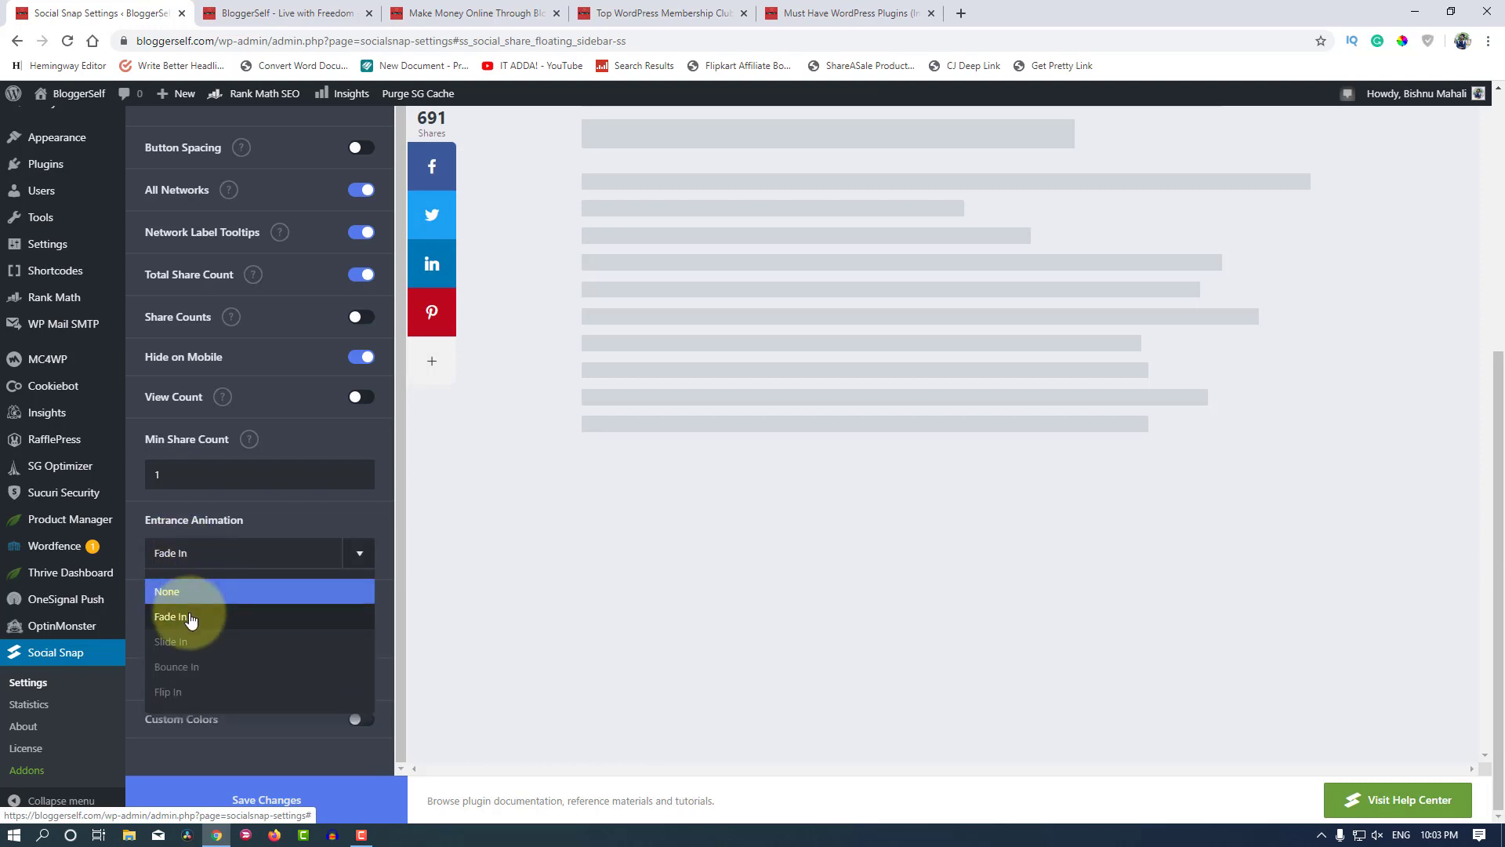
{"action": "left_click", "coordinate": [185, 641]}
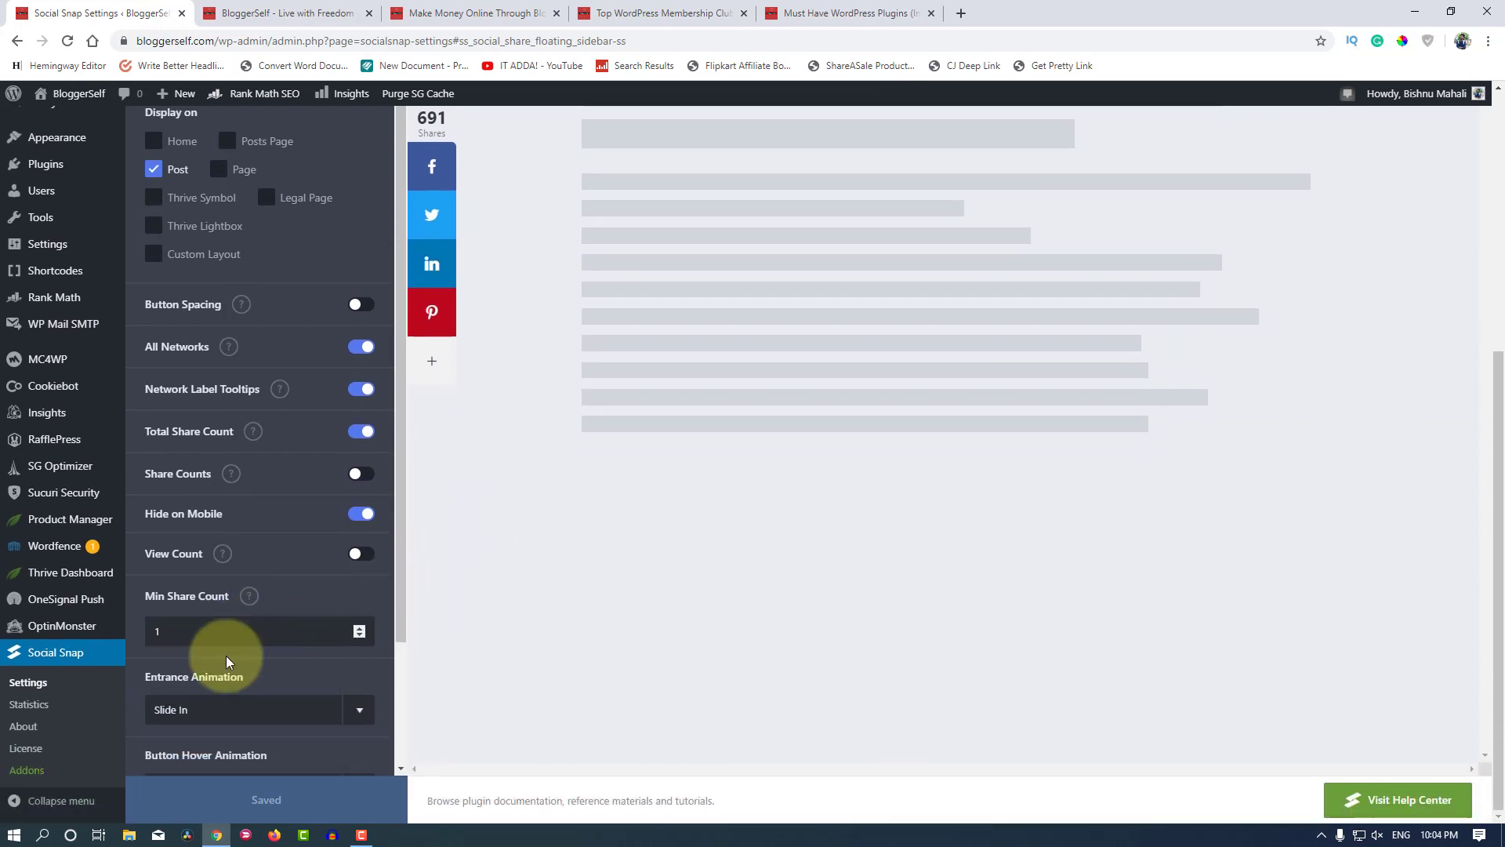
Step: Try the Total Share Count: Light Text option twice in the floating sidebar preview, and disable it again each time
{"action": "scroll", "coordinate": [190, 681], "scroll_direction": "down", "scroll_amount": 2}
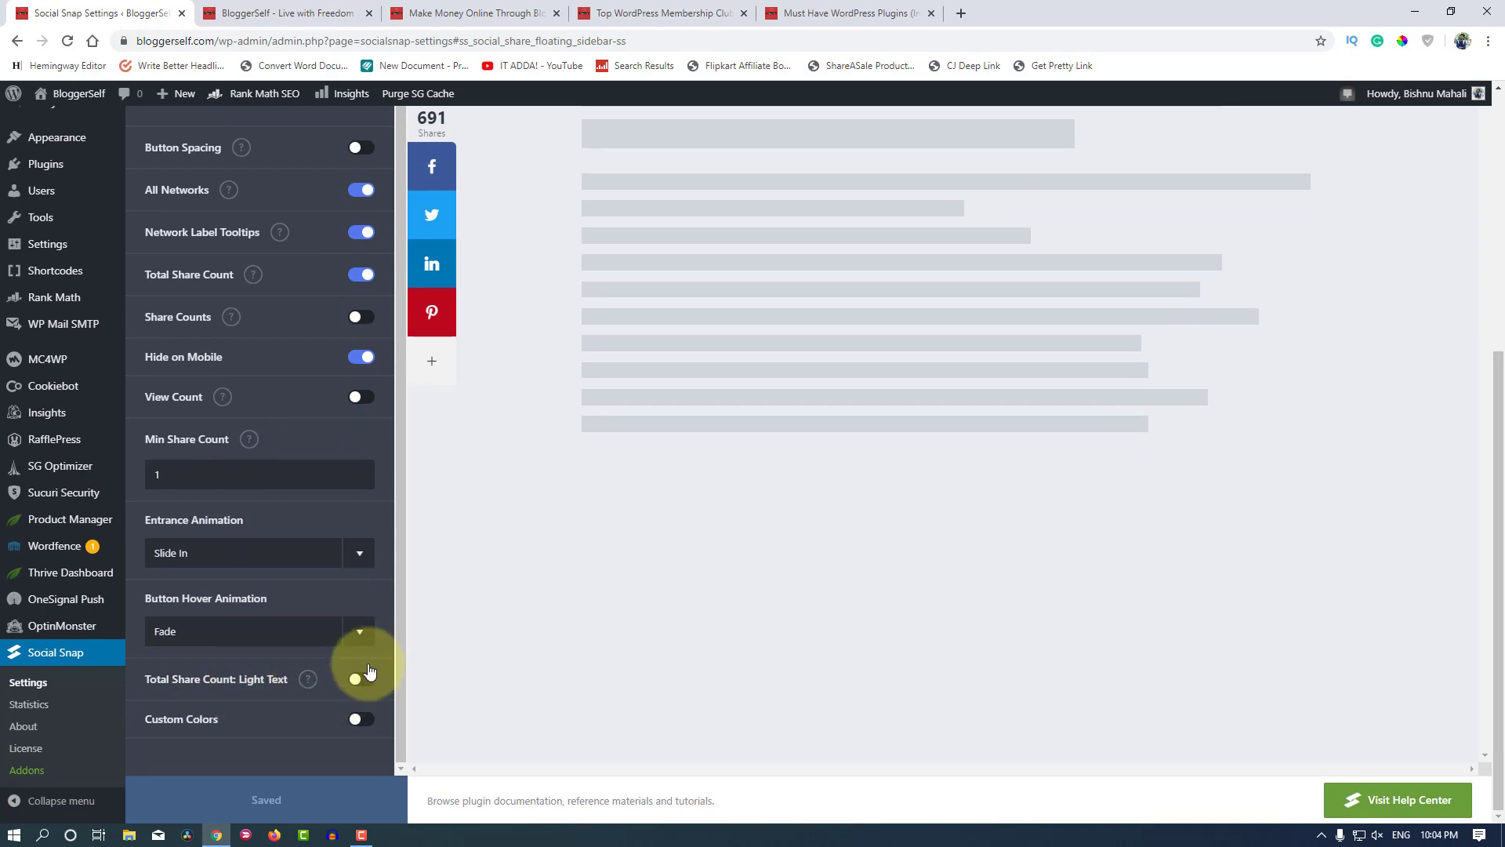
{"action": "scroll", "coordinate": [461, 579], "scroll_direction": "up", "scroll_amount": 1}
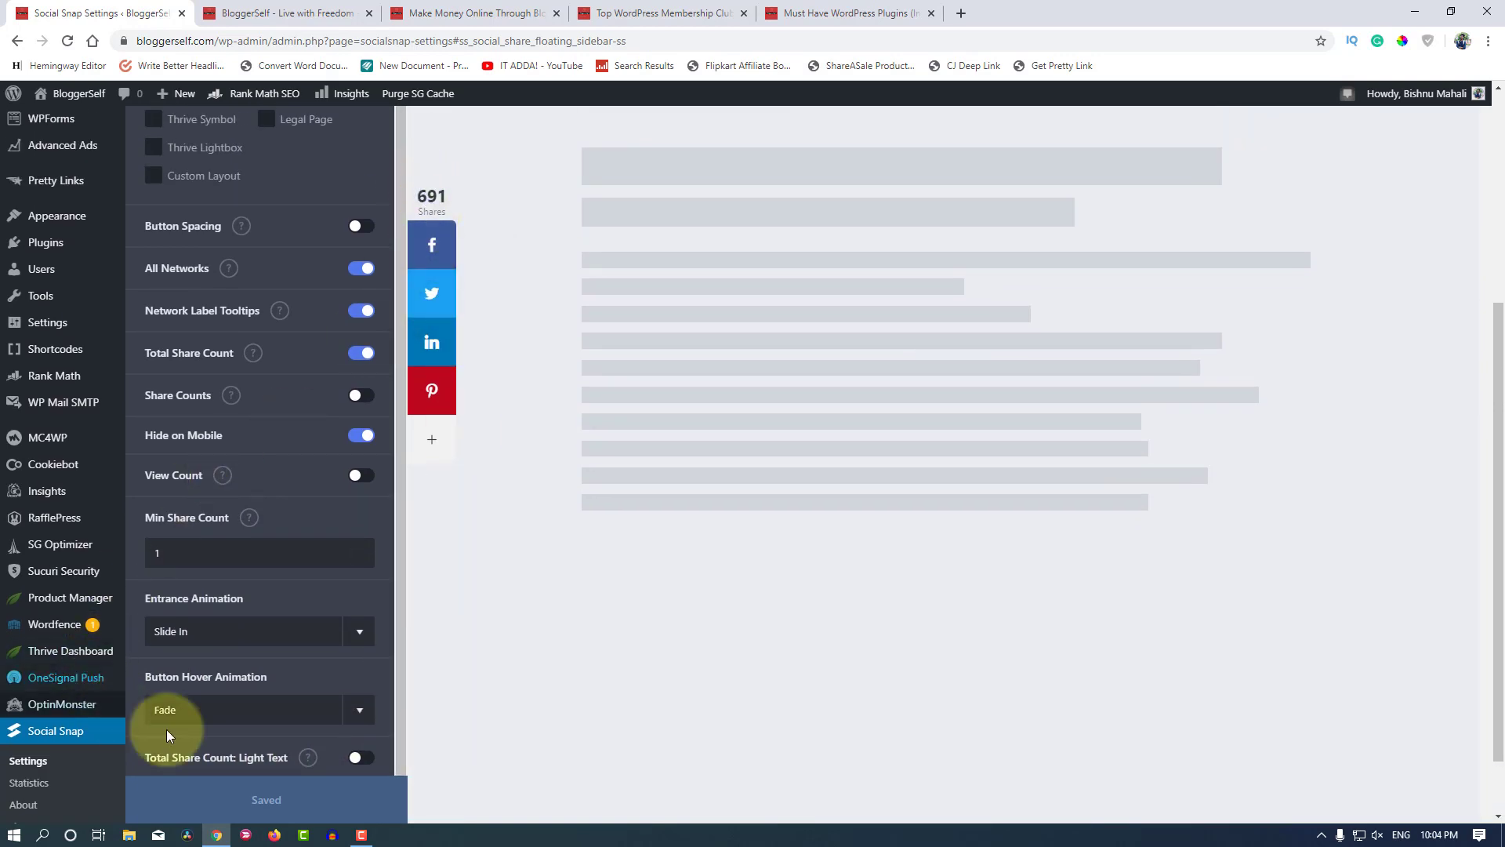
{"action": "scroll", "coordinate": [214, 743], "scroll_direction": "down", "scroll_amount": 2}
{"action": "left_click", "coordinate": [357, 682]}
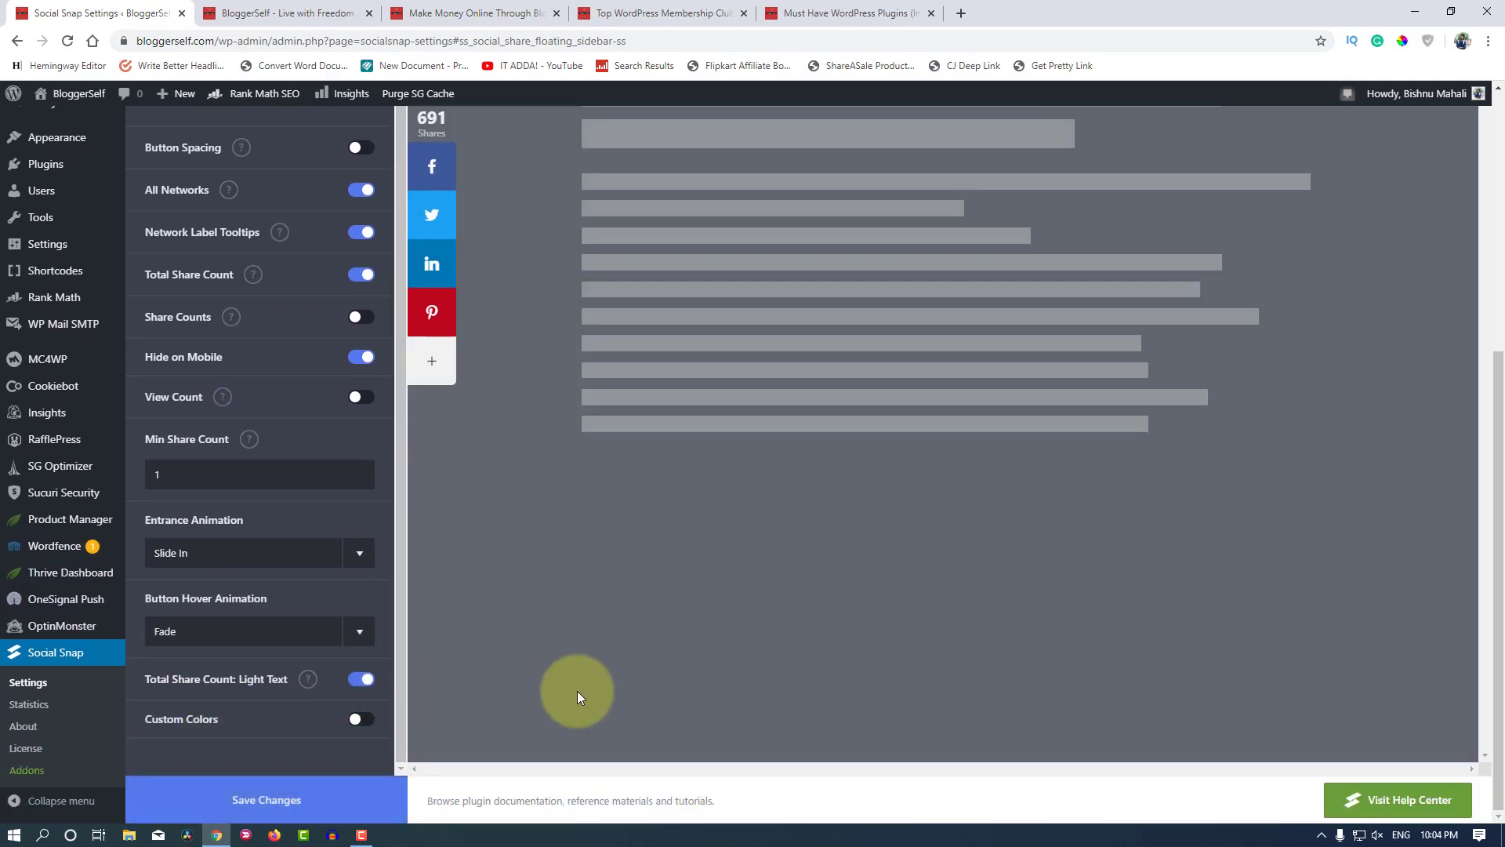
{"action": "scroll", "coordinate": [577, 694], "scroll_direction": "up", "scroll_amount": 2}
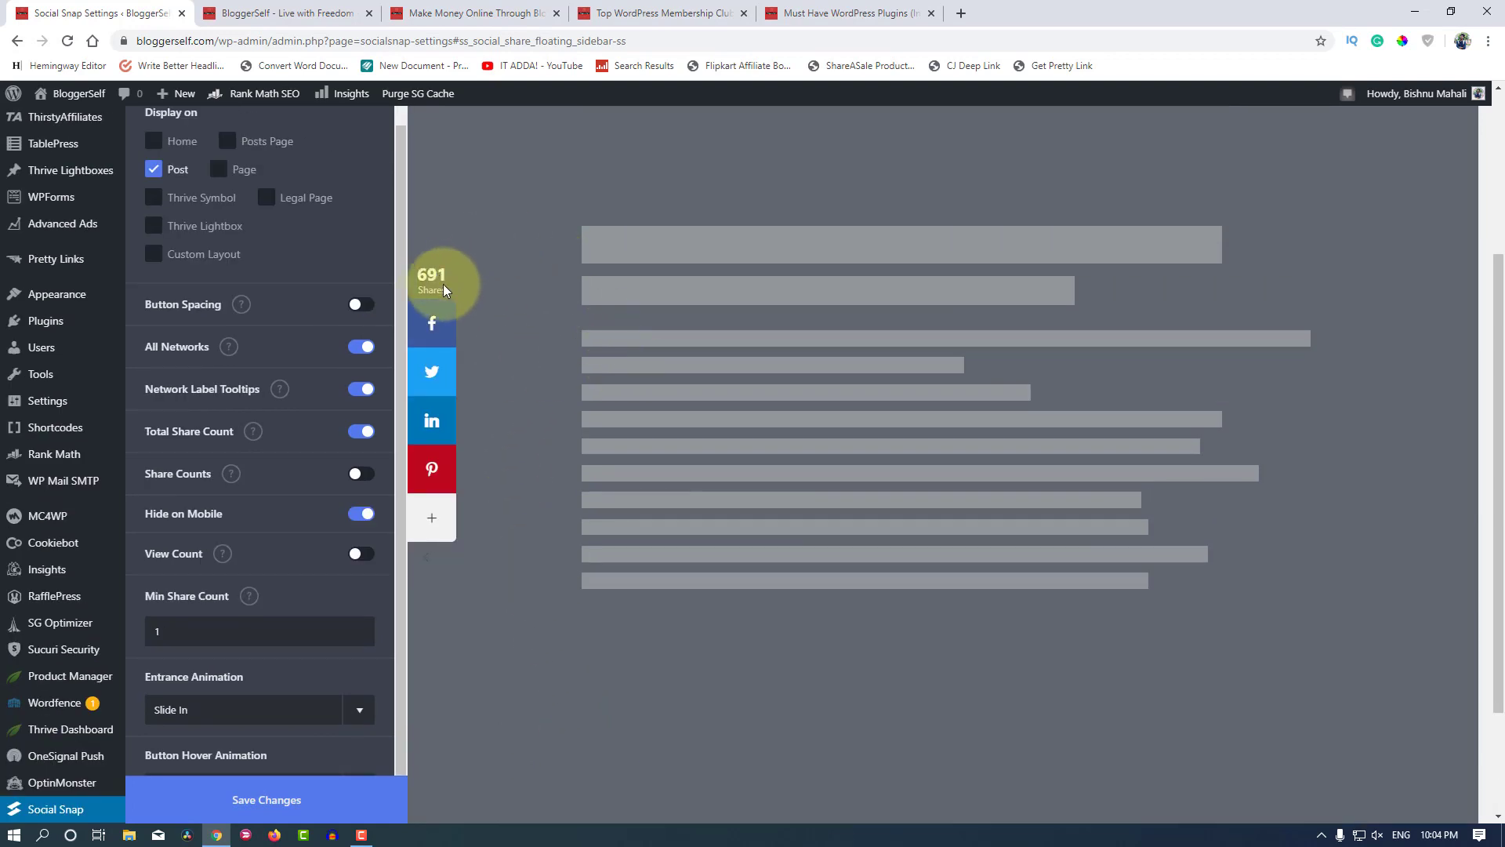
{"action": "scroll", "coordinate": [470, 431], "scroll_direction": "down", "scroll_amount": 2}
{"action": "left_click", "coordinate": [360, 681]}
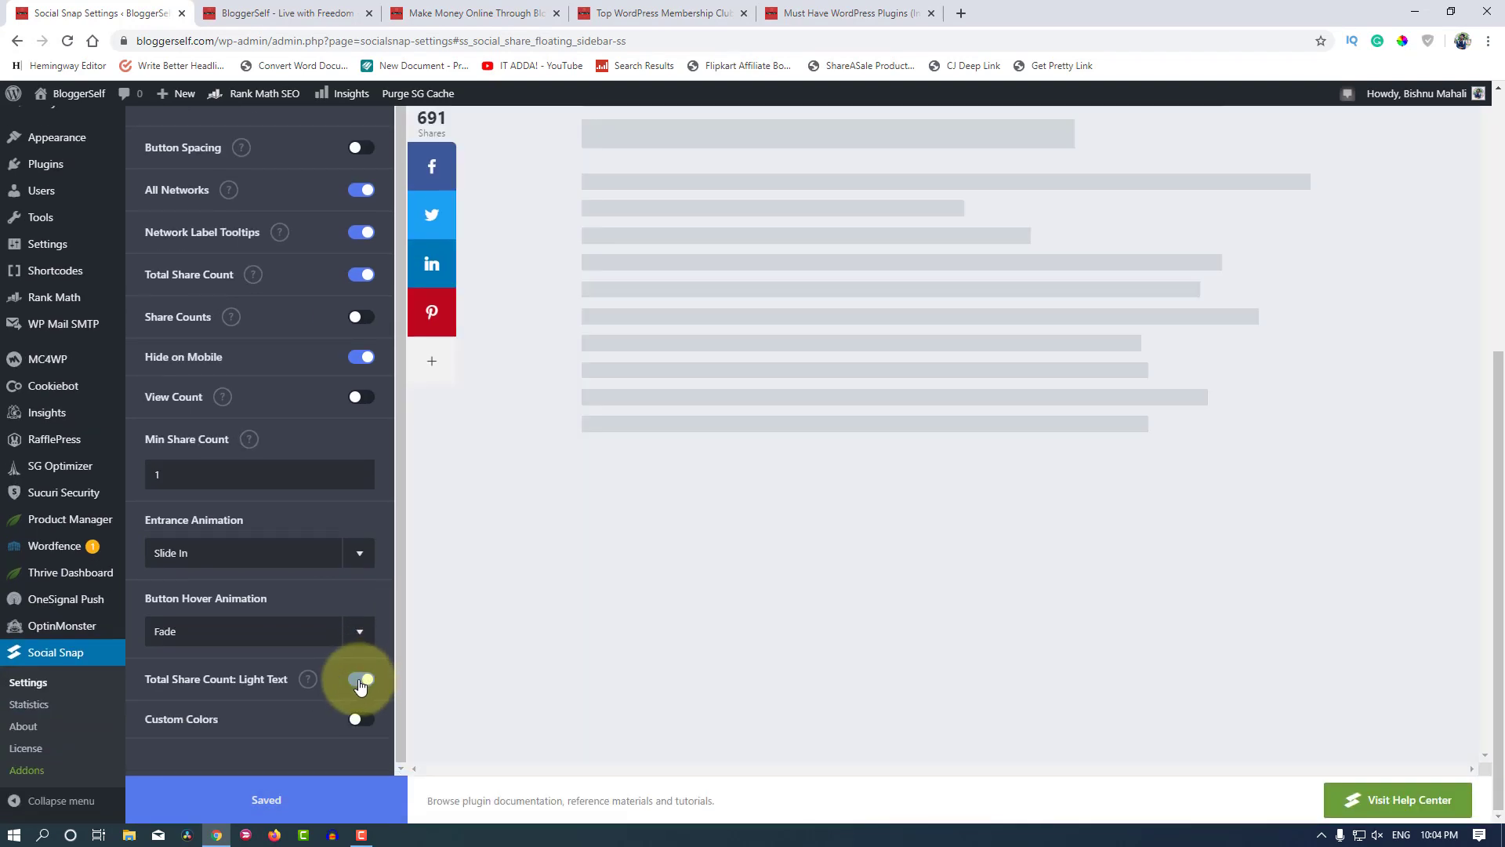
{"action": "scroll", "coordinate": [462, 643], "scroll_direction": "up", "scroll_amount": 2}
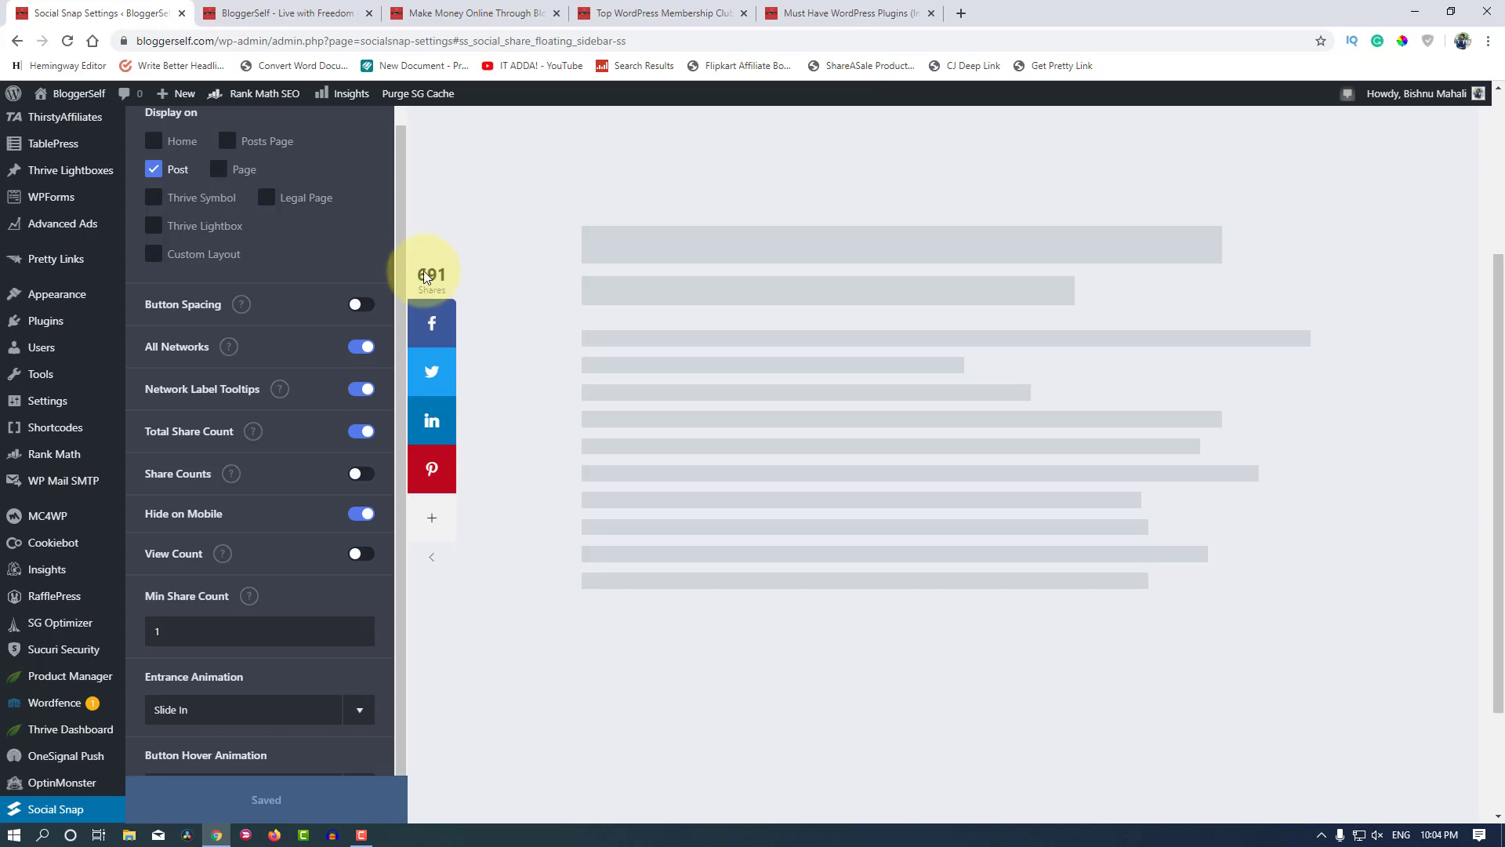
{"action": "scroll", "coordinate": [266, 645], "scroll_direction": "down", "scroll_amount": 2}
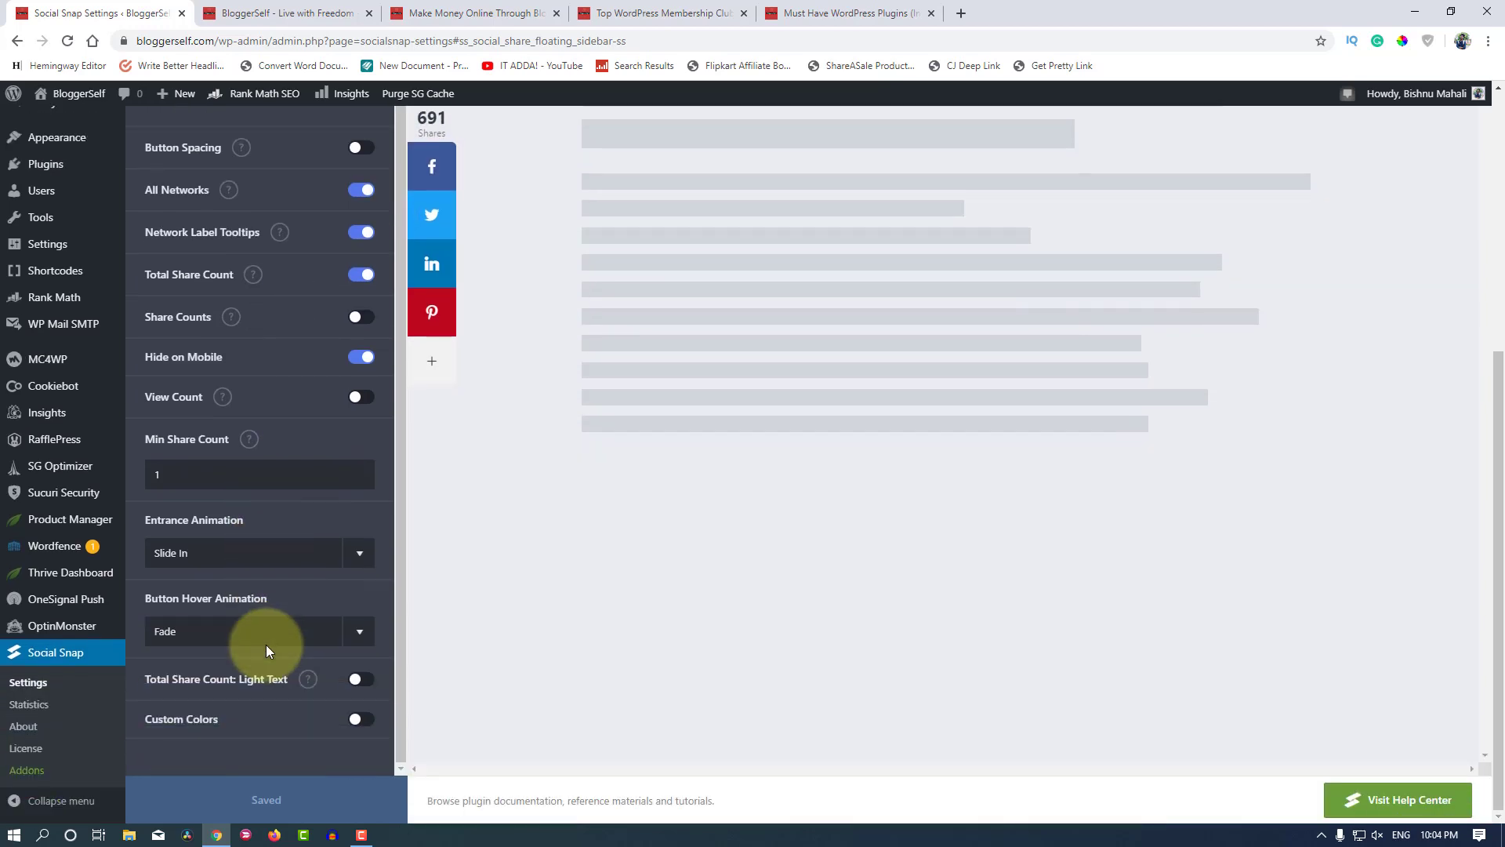
{"action": "scroll", "coordinate": [601, 633], "scroll_direction": "up", "scroll_amount": 4}
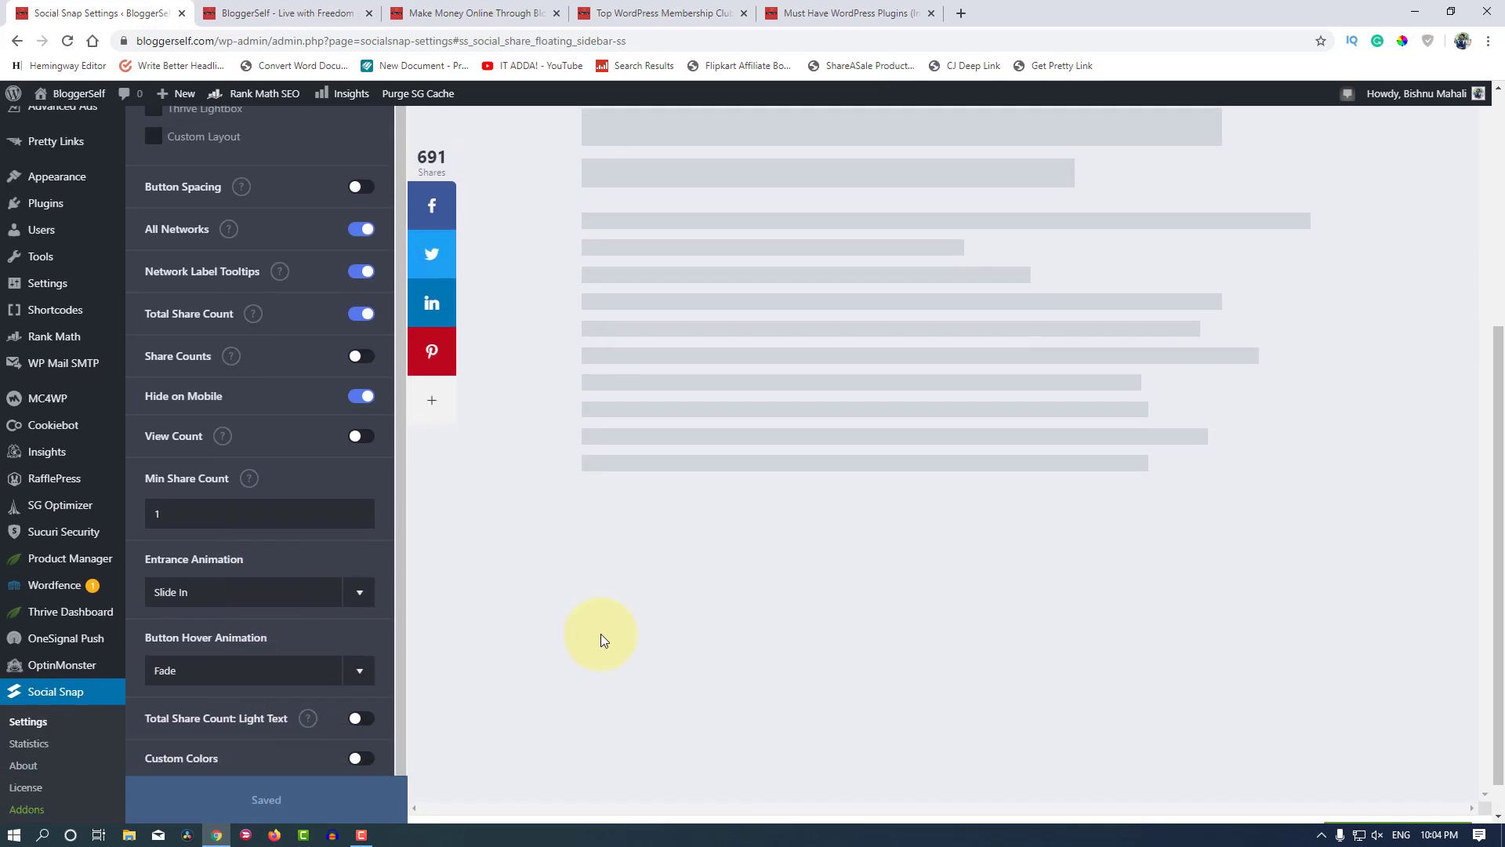
{"action": "scroll", "coordinate": [396, 643], "scroll_direction": "down", "scroll_amount": 4}
{"action": "left_click", "coordinate": [353, 682]}
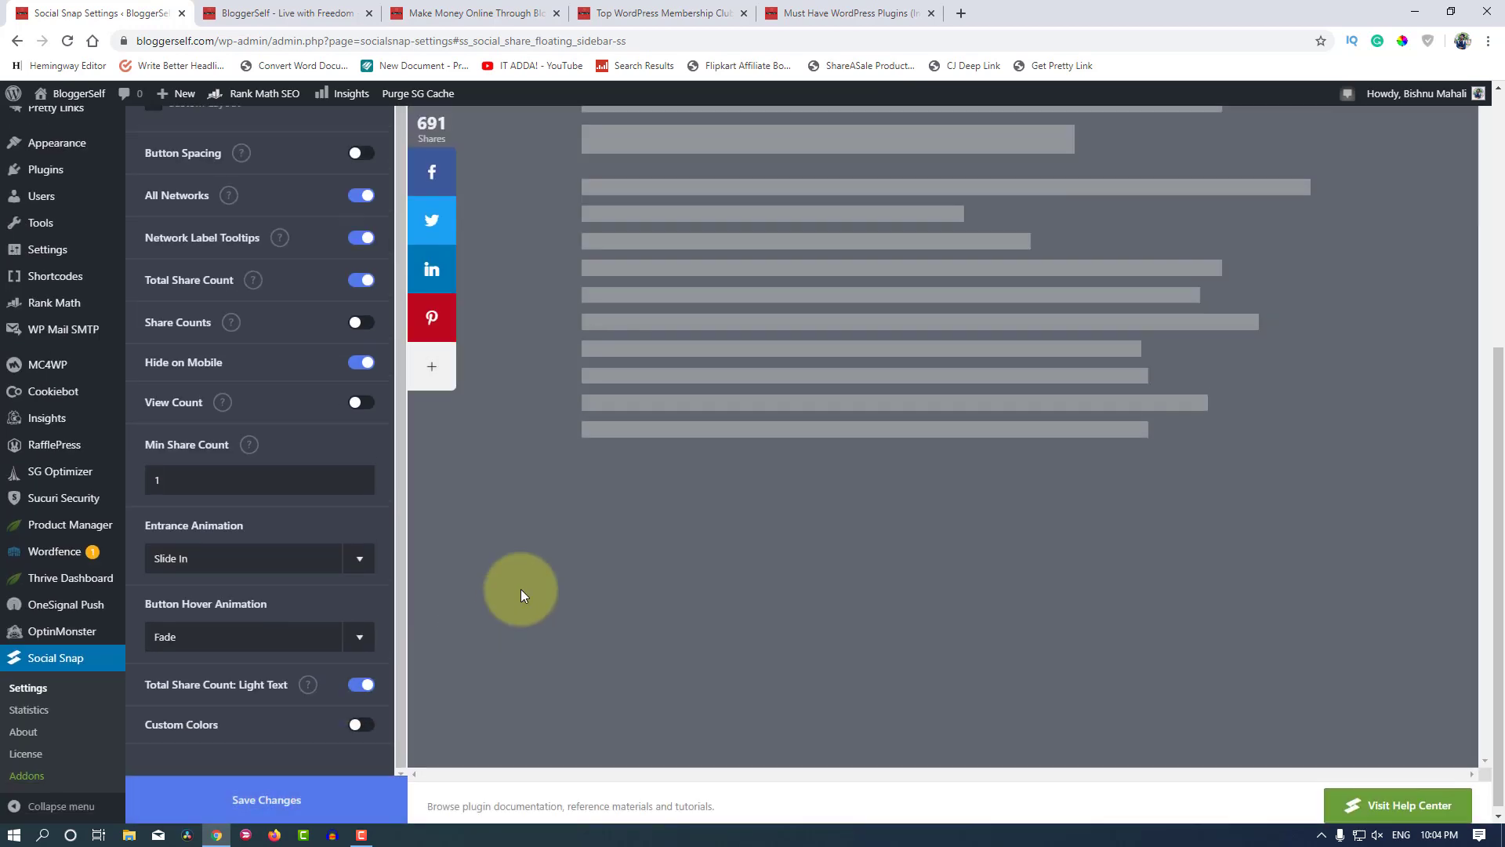
{"action": "scroll", "coordinate": [455, 471], "scroll_direction": "up", "scroll_amount": 3}
{"action": "scroll", "coordinate": [490, 531], "scroll_direction": "down", "scroll_amount": 3}
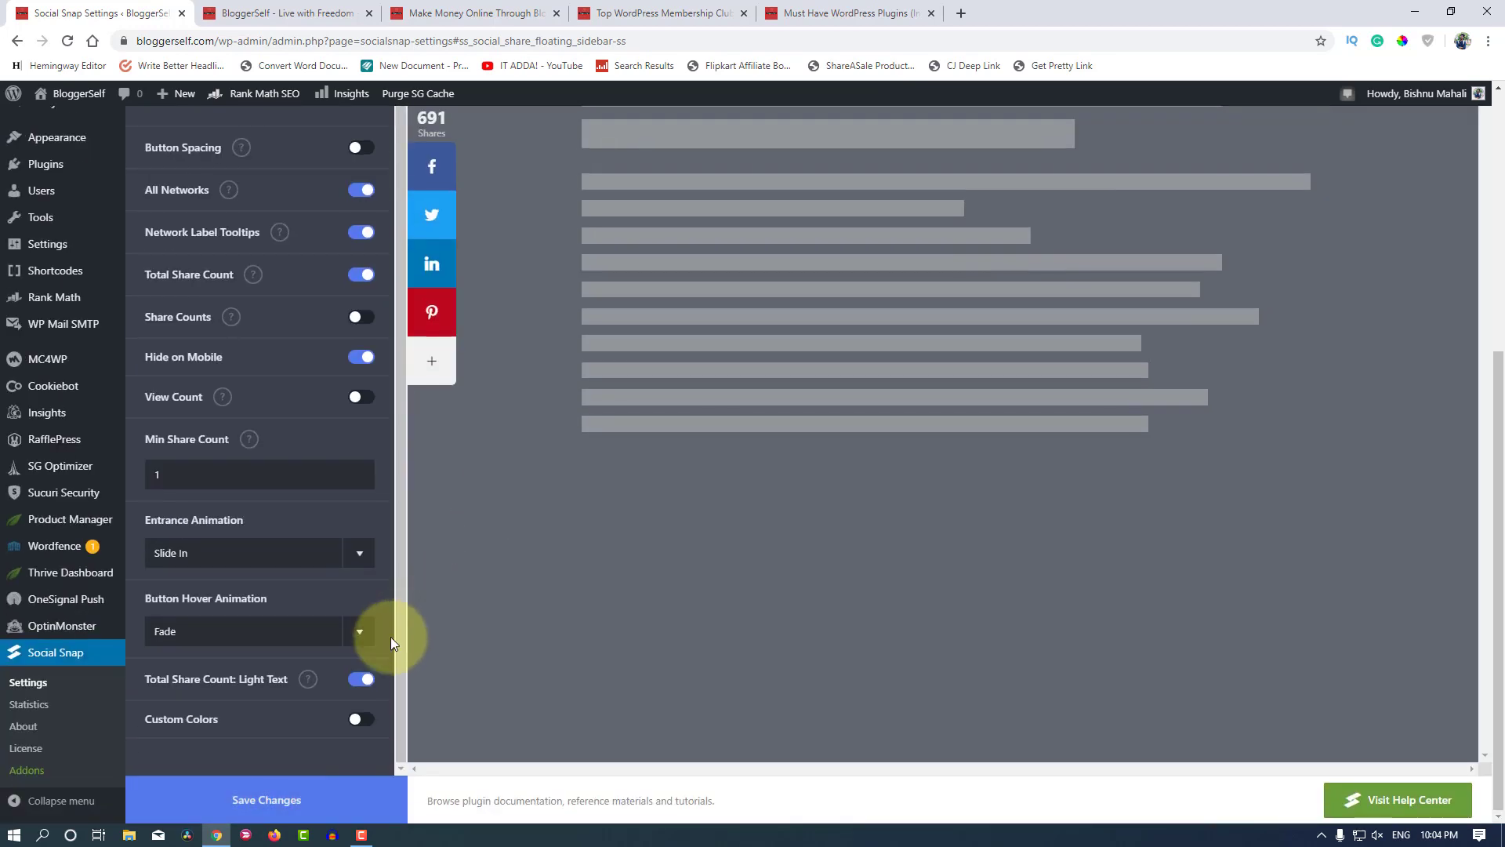
{"action": "left_click", "coordinate": [362, 682]}
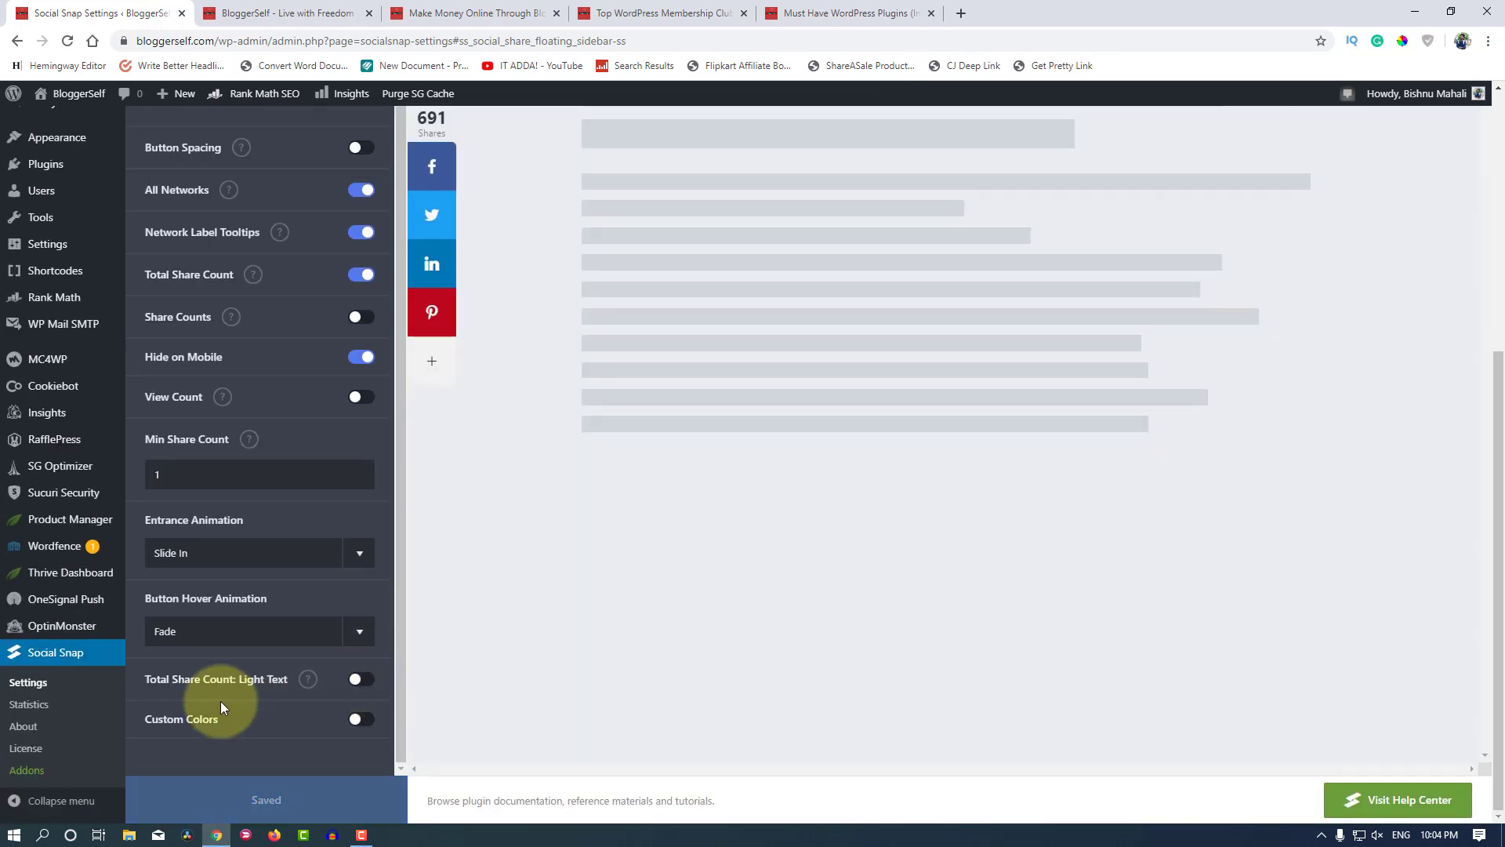
Step: Try the Custom Colors option for the floating sidebar, examine its color settings, and disable it again
{"action": "left_click", "coordinate": [356, 720]}
{"action": "scroll", "coordinate": [271, 727], "scroll_direction": "down", "scroll_amount": 3}
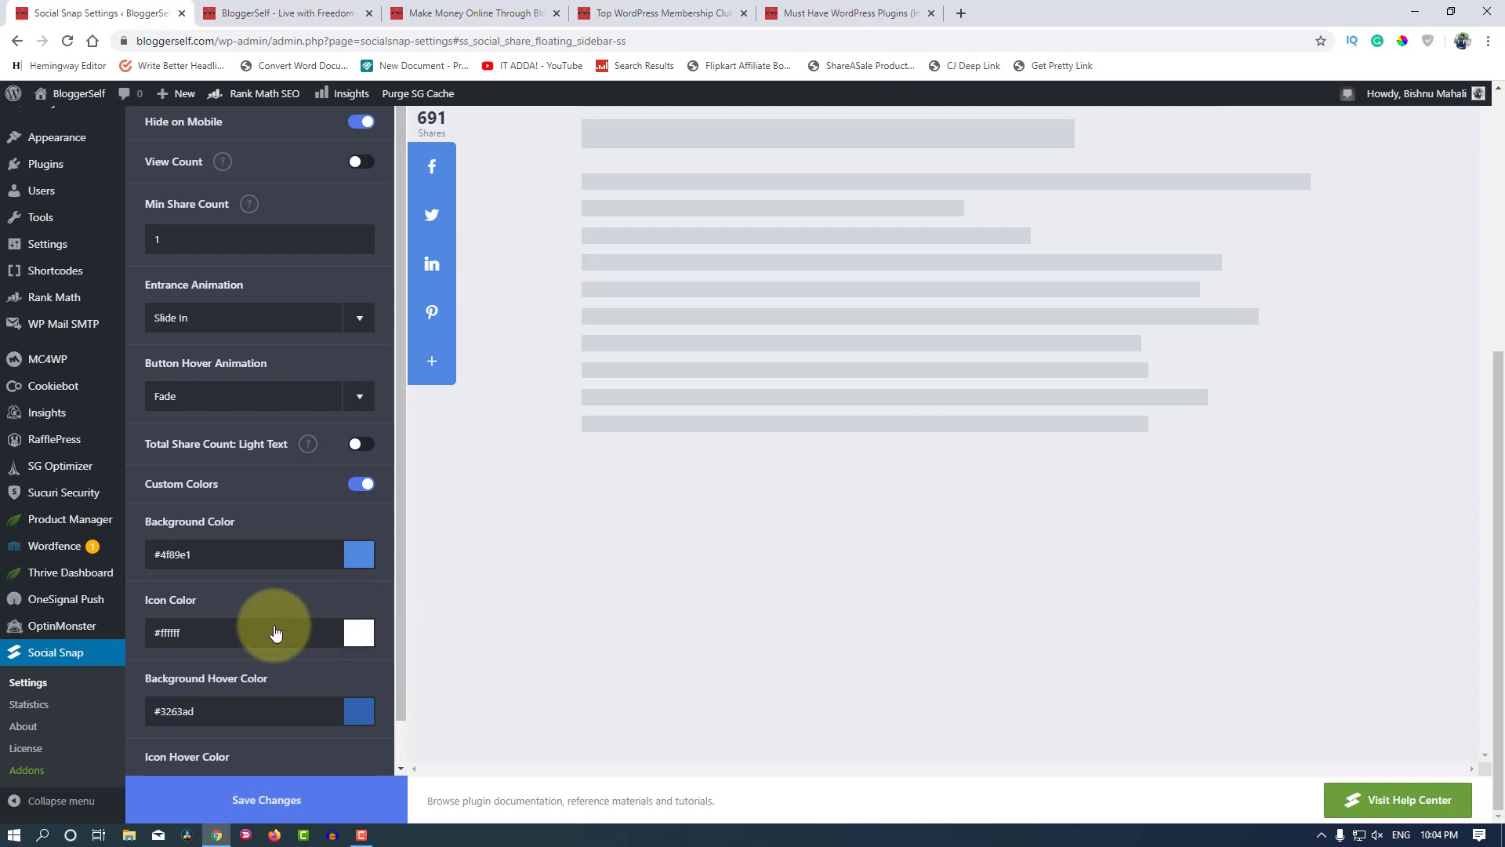
{"action": "left_click", "coordinate": [362, 487]}
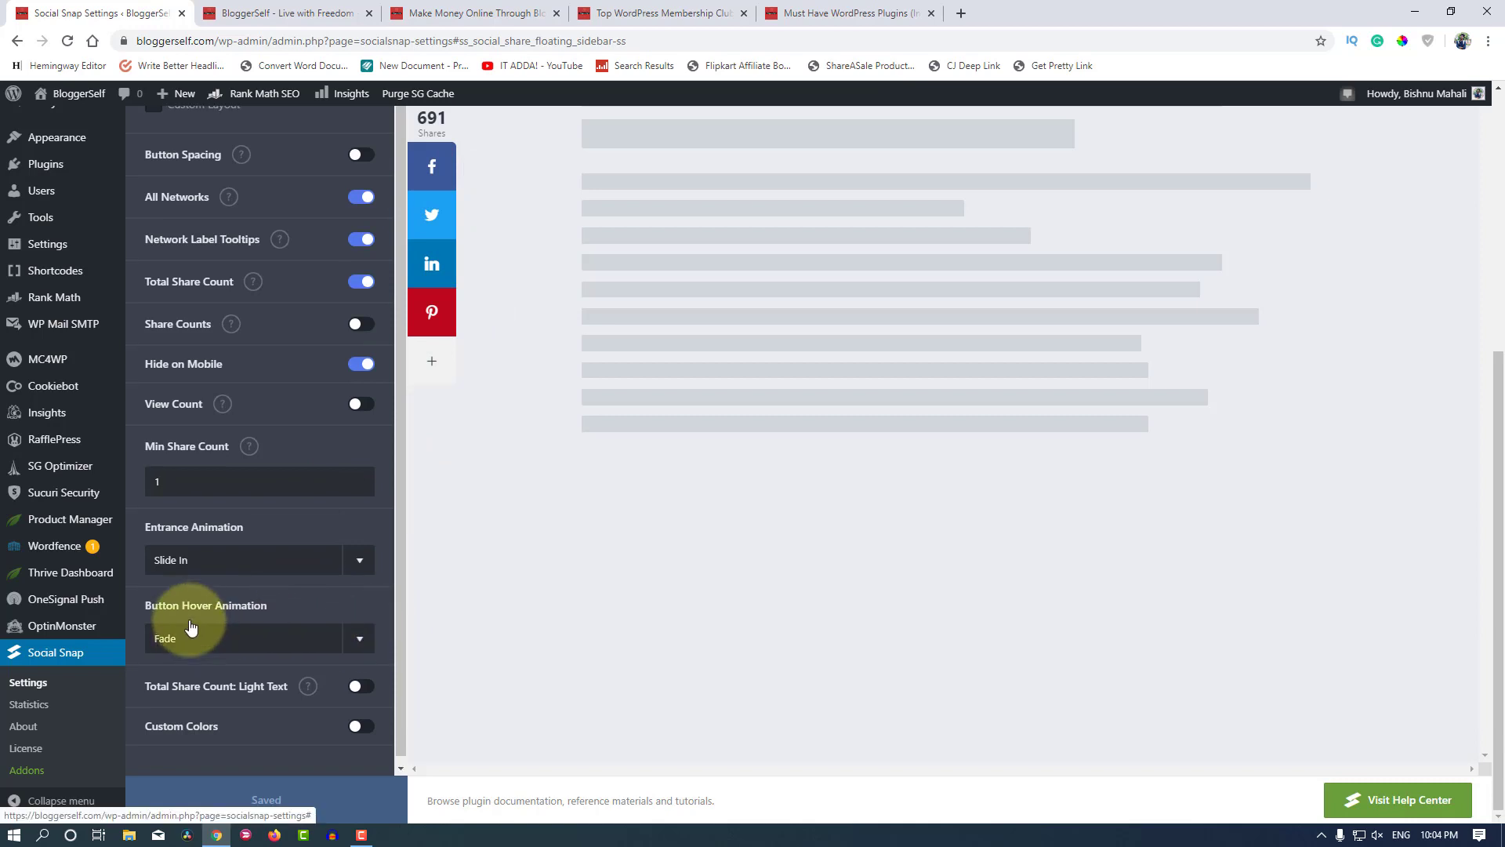
Step: Go back to Social Sharing, open the Inline Buttons settings, and examine the available Position choices without changing the selection
{"action": "scroll", "coordinate": [167, 242], "scroll_direction": "up", "scroll_amount": 5}
{"action": "left_click", "coordinate": [154, 188]}
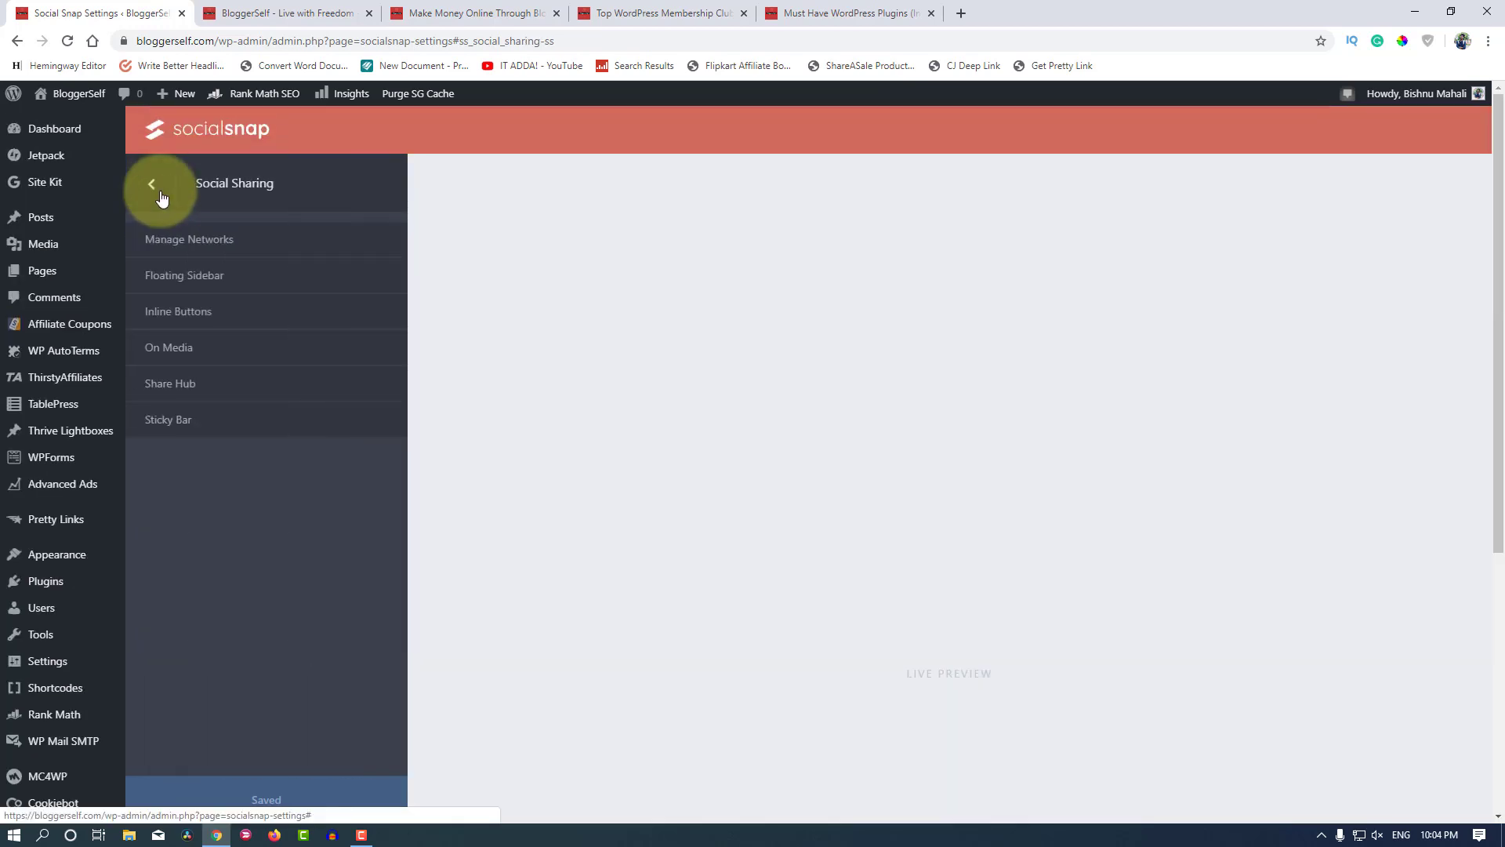
{"action": "left_click", "coordinate": [190, 320]}
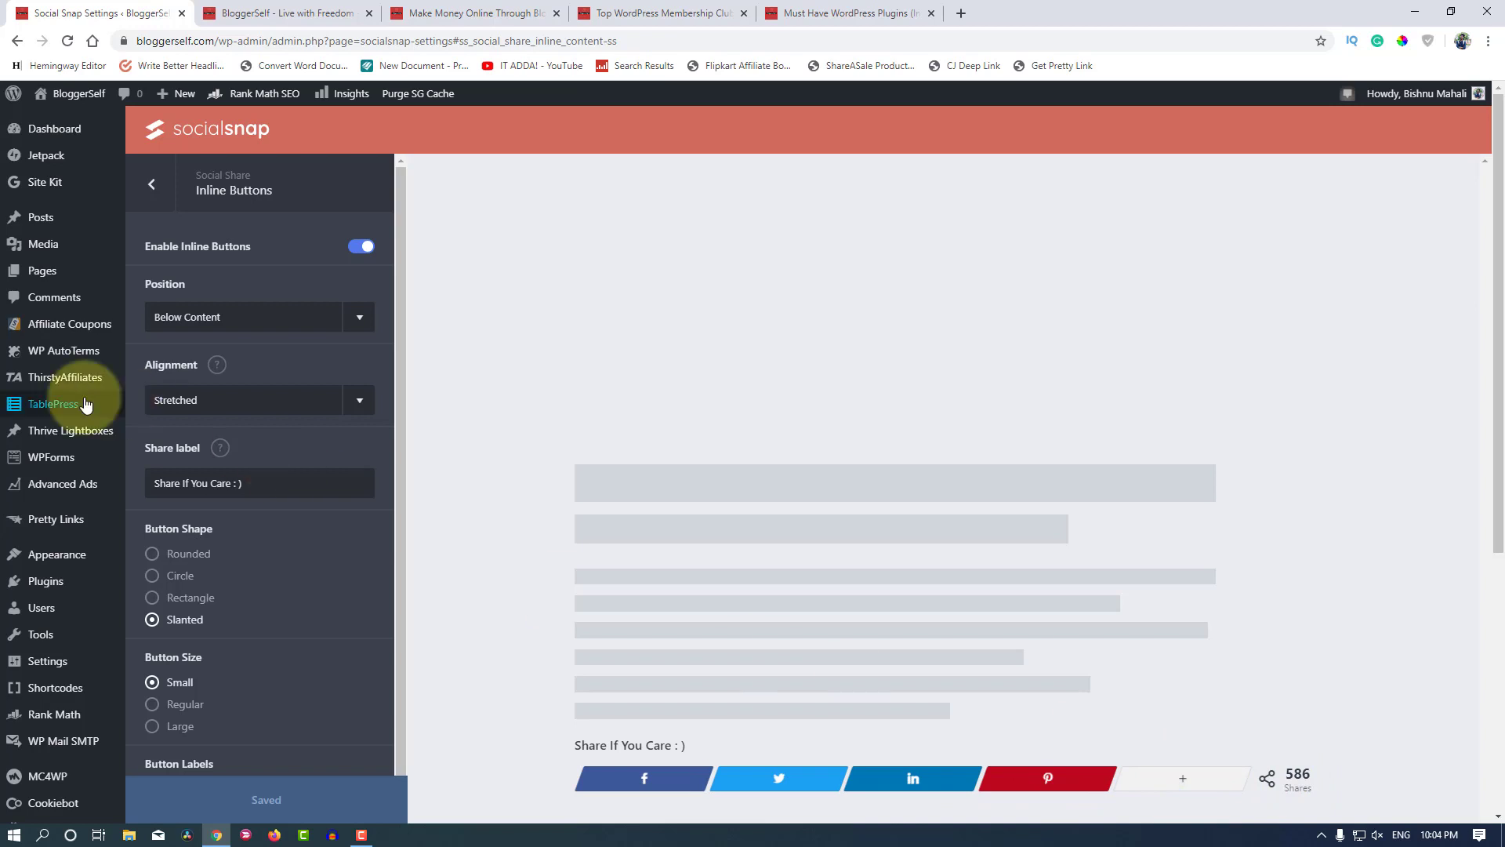
{"action": "left_click", "coordinate": [196, 317]}
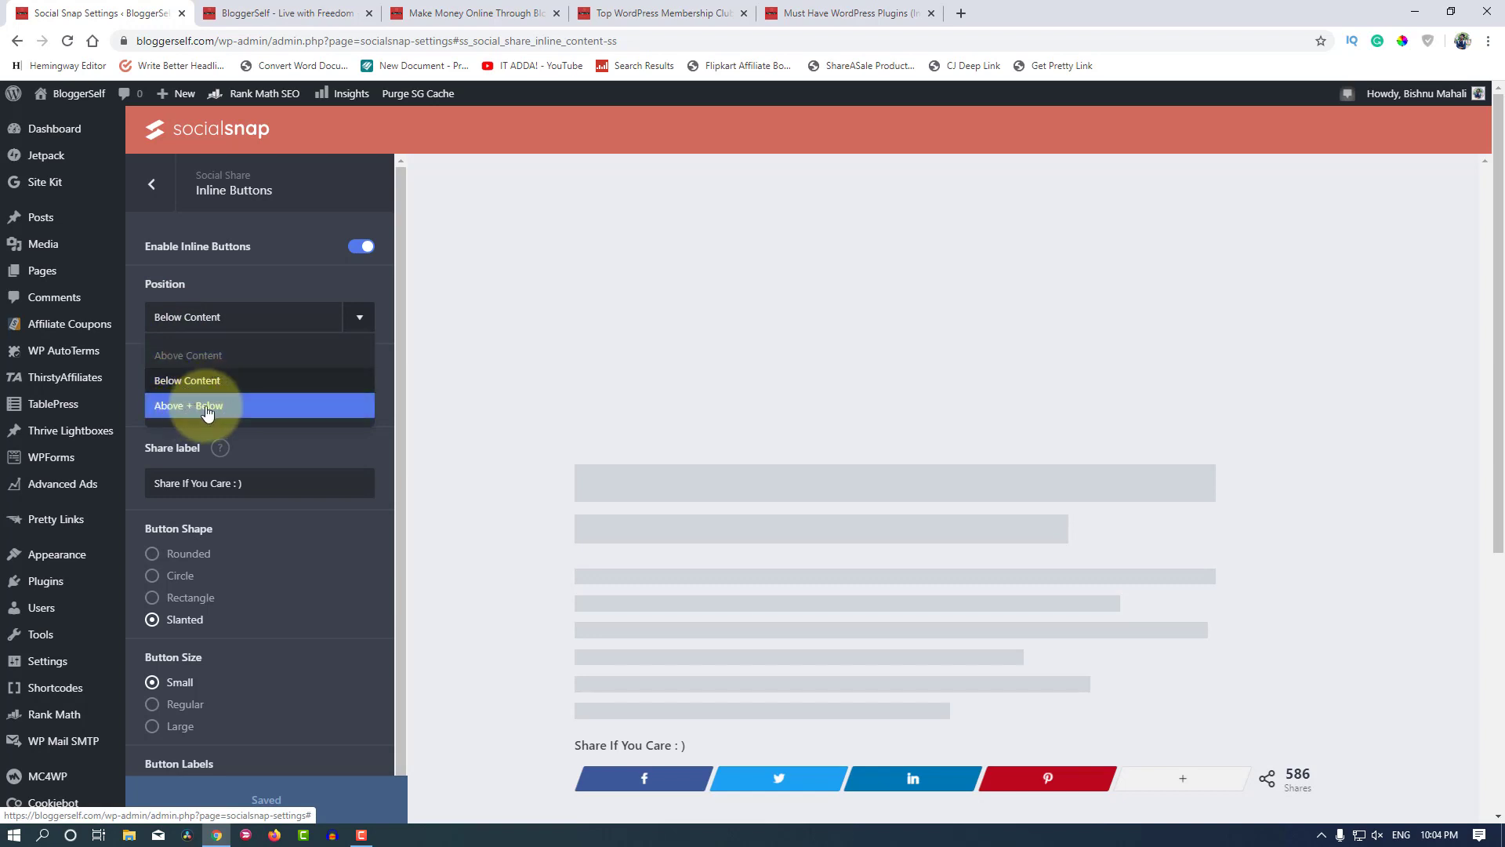
{"action": "left_click", "coordinate": [206, 272]}
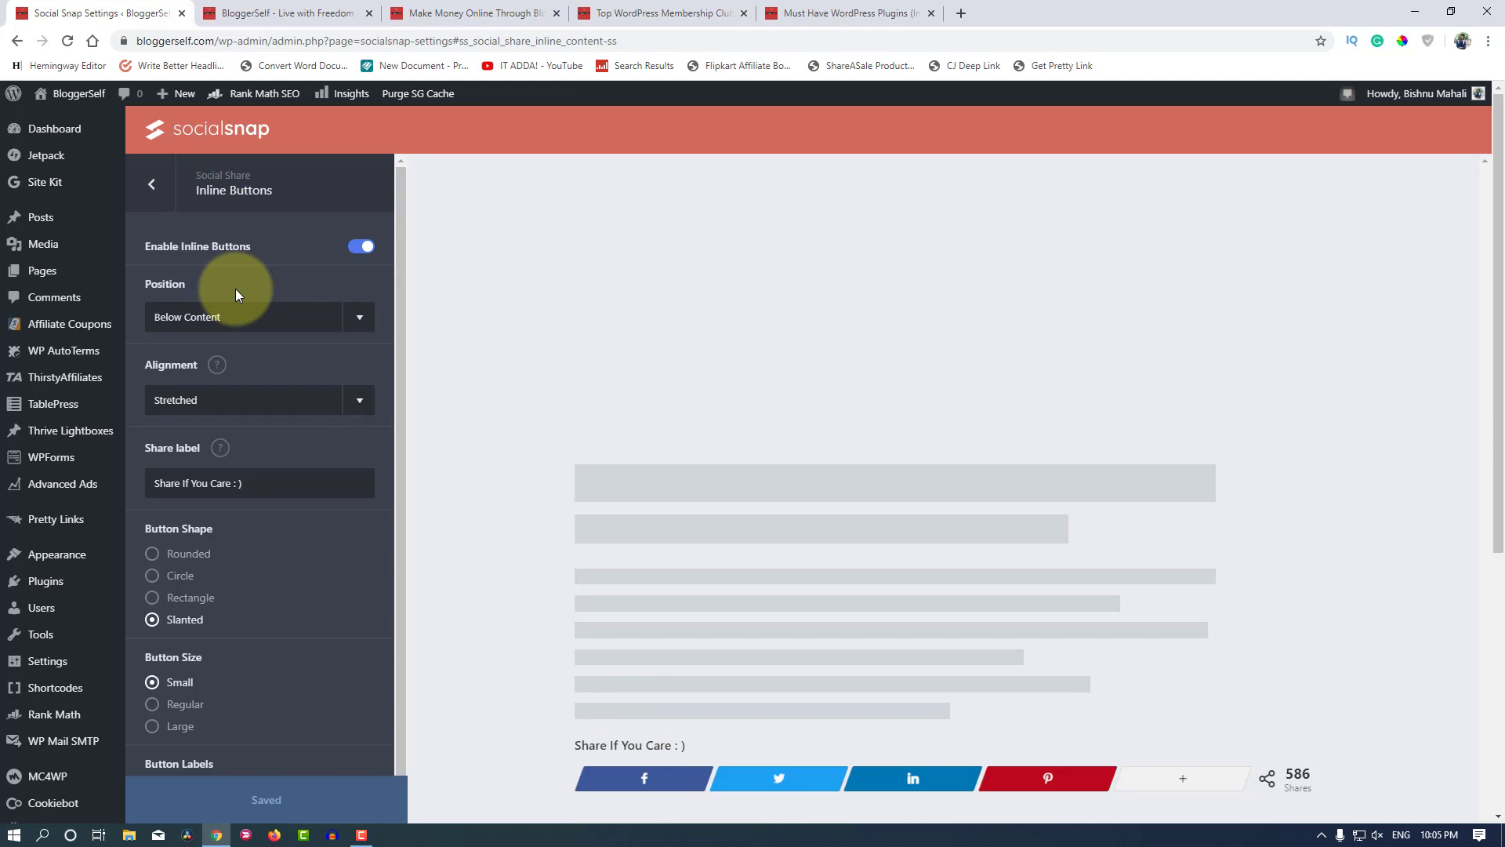
Step: Examine the top of the live WordPress membership clubs post for share button placement, and return to the Inline Buttons settings
{"action": "left_click", "coordinate": [486, 13]}
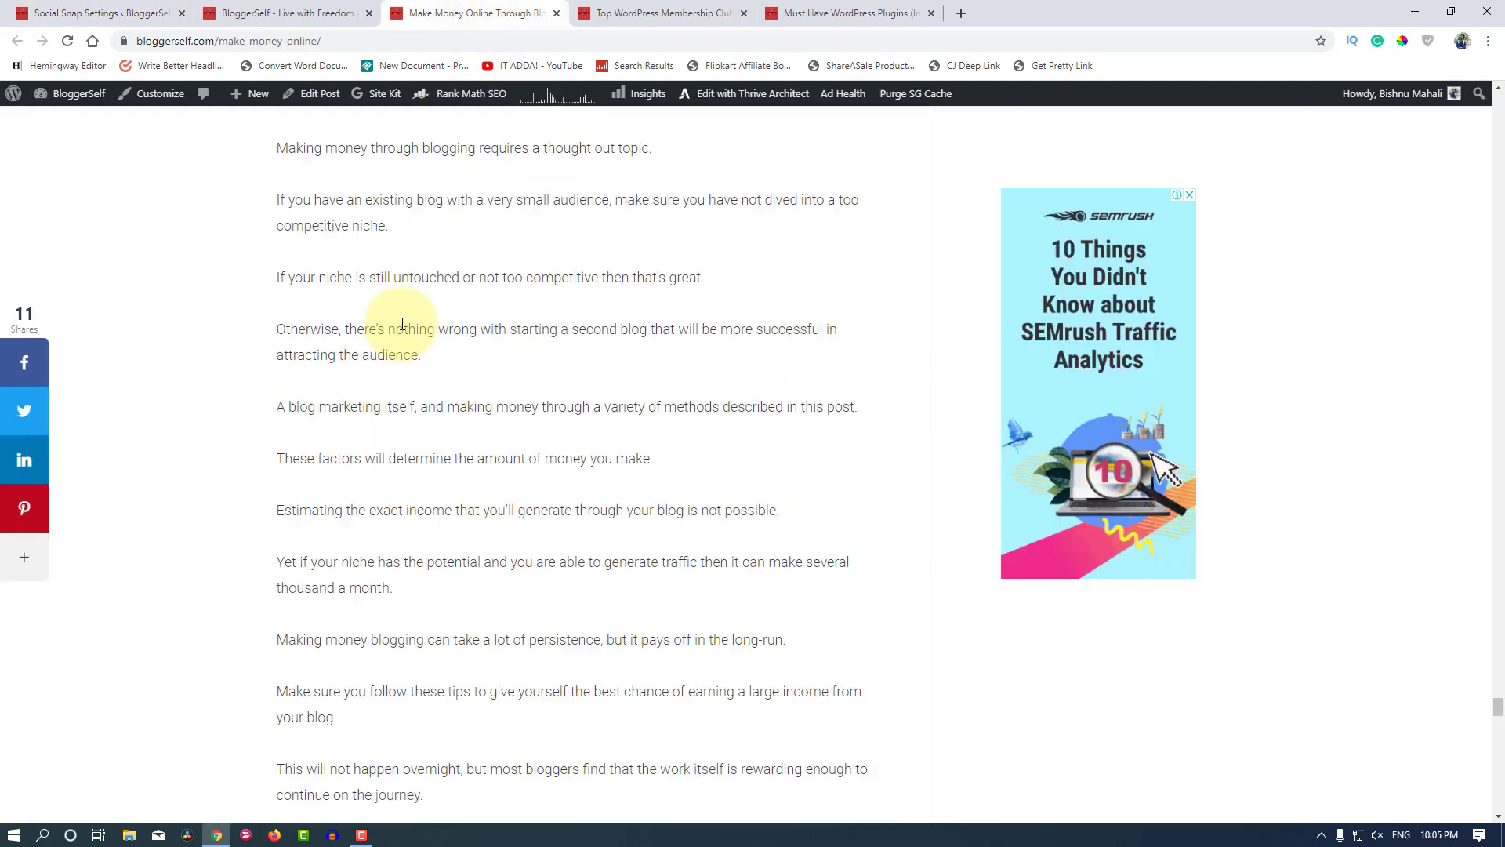
{"action": "left_click", "coordinate": [636, 13]}
{"action": "scroll", "coordinate": [527, 461], "scroll_direction": "up", "scroll_amount": 5}
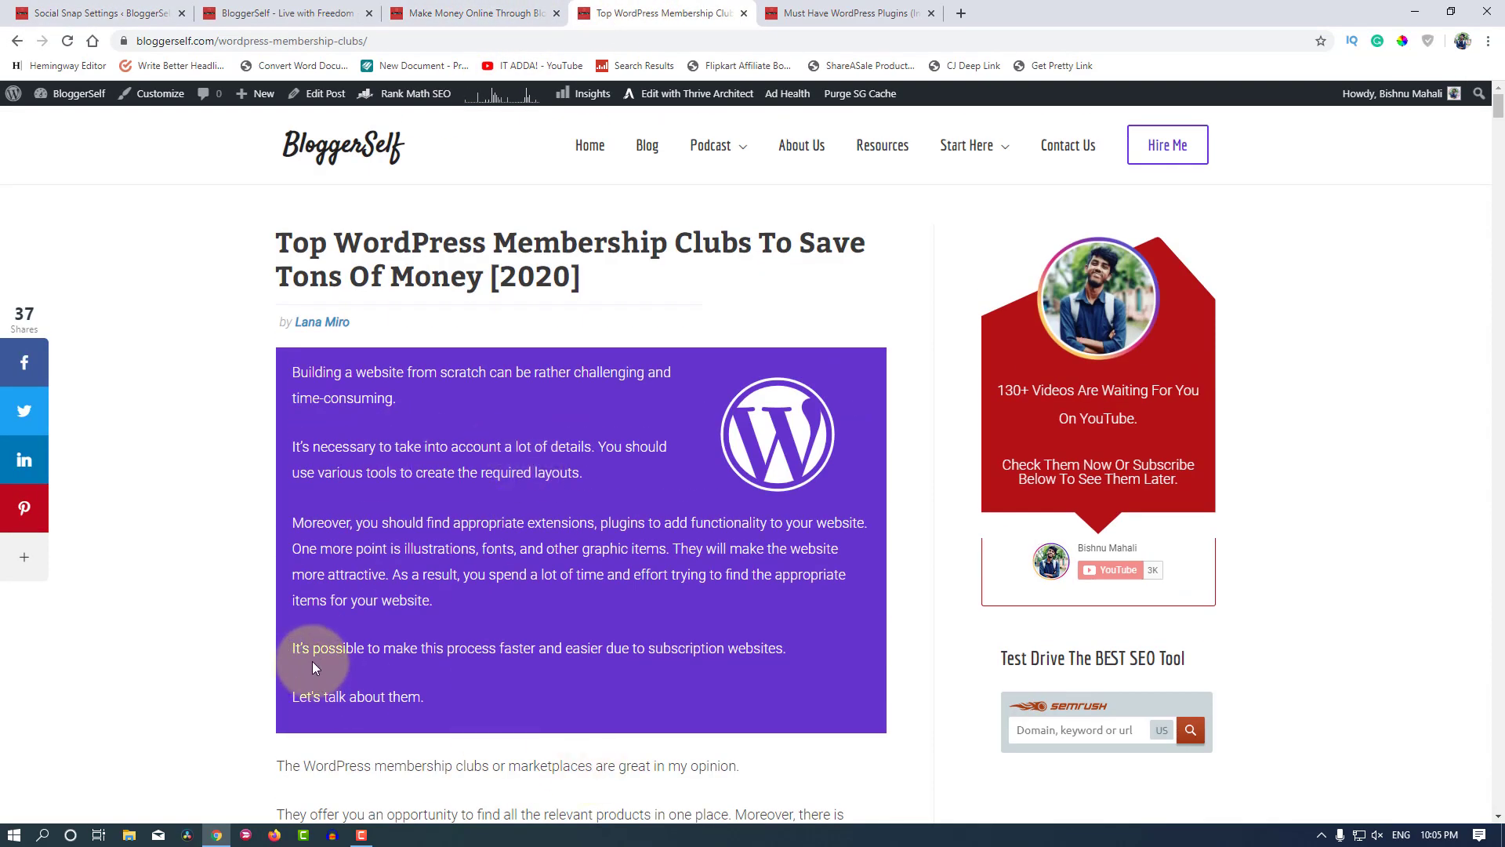
{"action": "scroll", "coordinate": [478, 675], "scroll_direction": "down", "scroll_amount": 2}
{"action": "scroll", "coordinate": [487, 673], "scroll_direction": "up", "scroll_amount": 2}
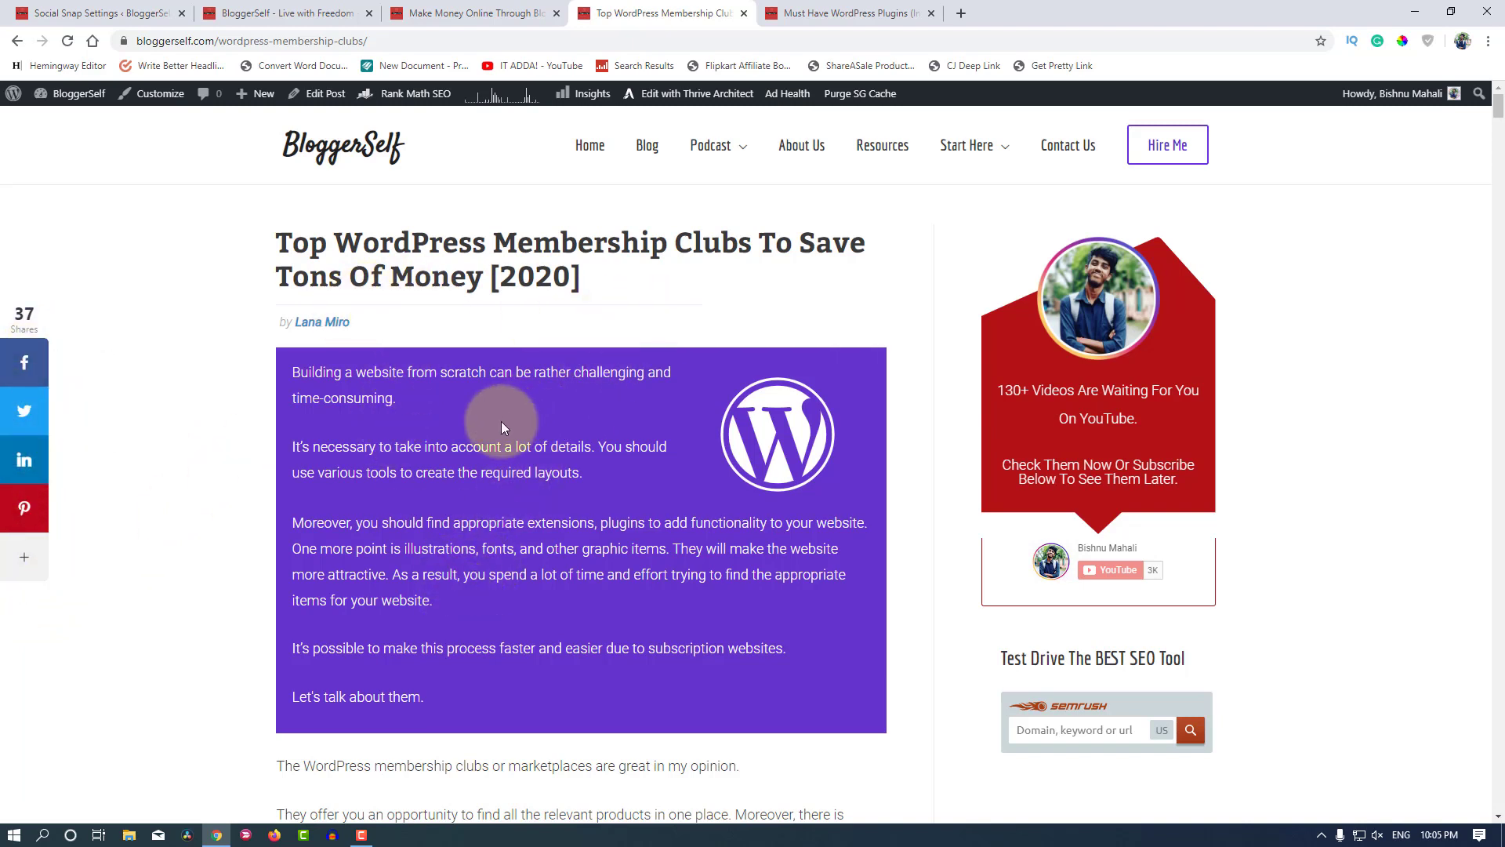
{"action": "left_click", "coordinate": [471, 14]}
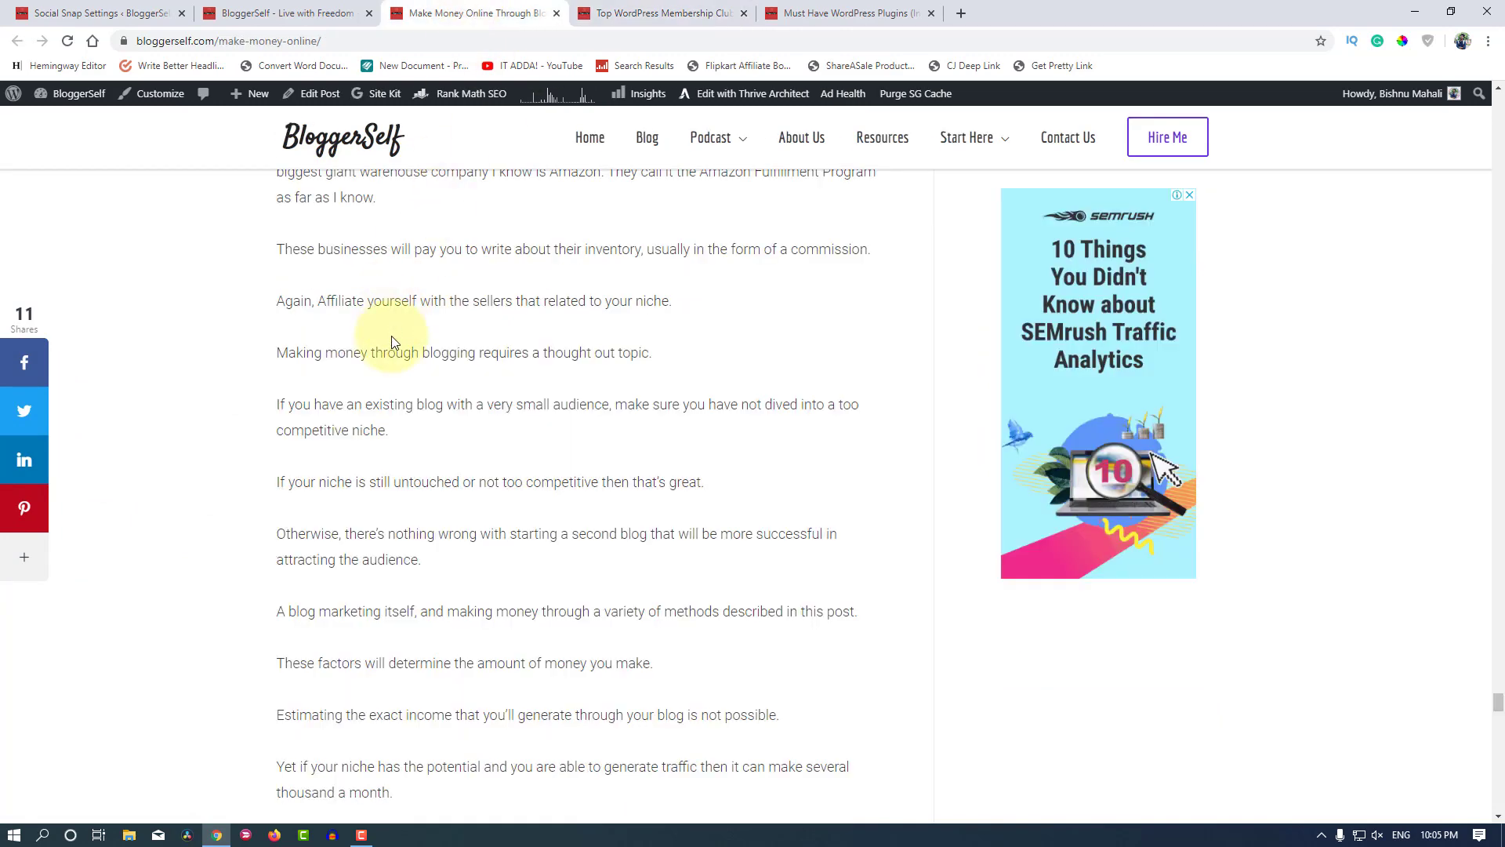
{"action": "left_click", "coordinate": [282, 13]}
{"action": "left_click", "coordinate": [102, 14]}
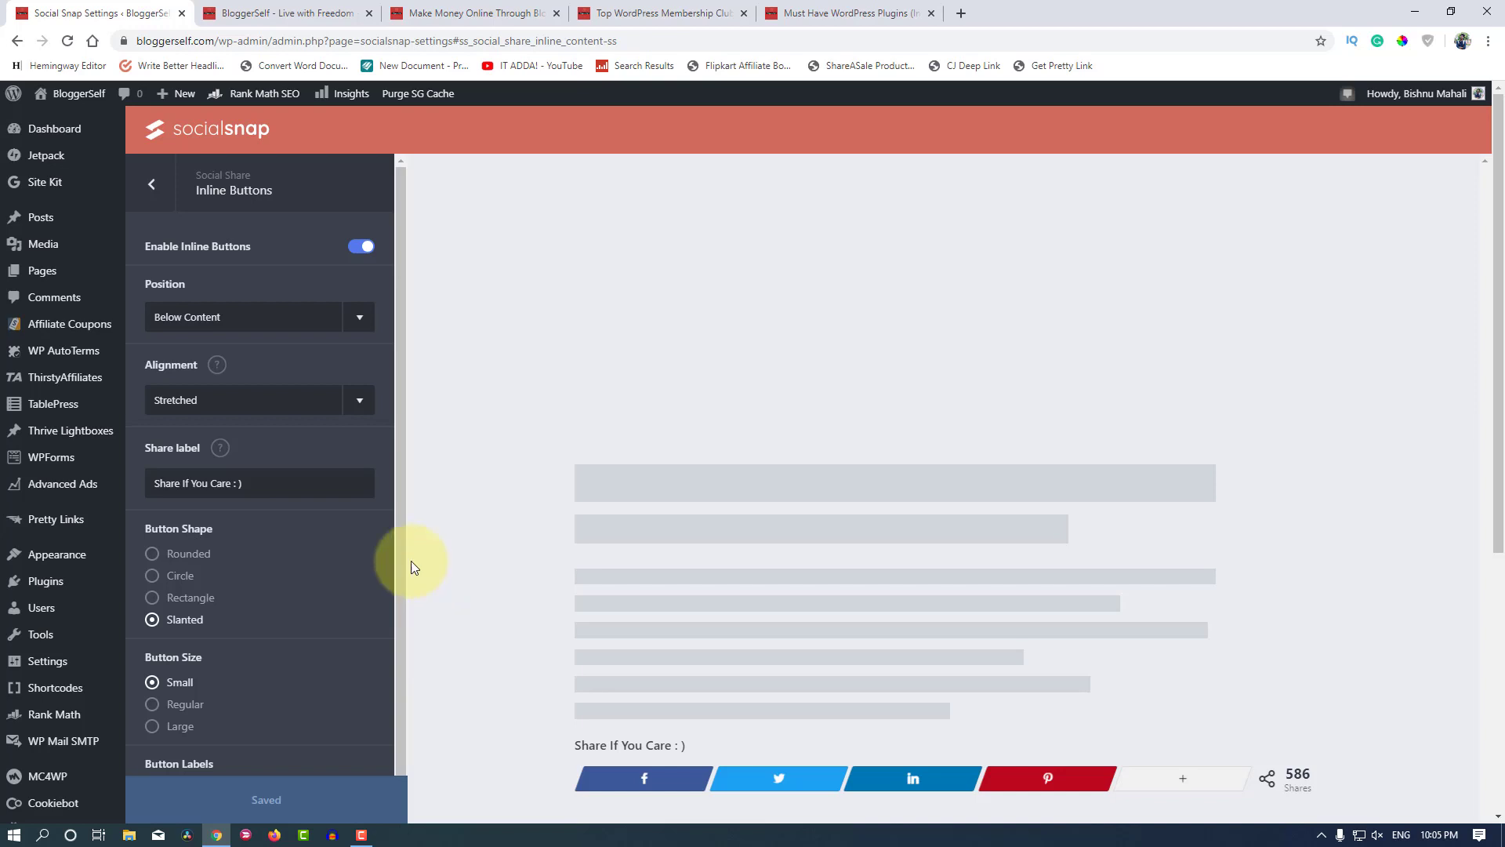
Step: Try the Center, Left and Right alignments for the inline buttons, and set the alignment back to Stretched
{"action": "left_click", "coordinate": [201, 408]}
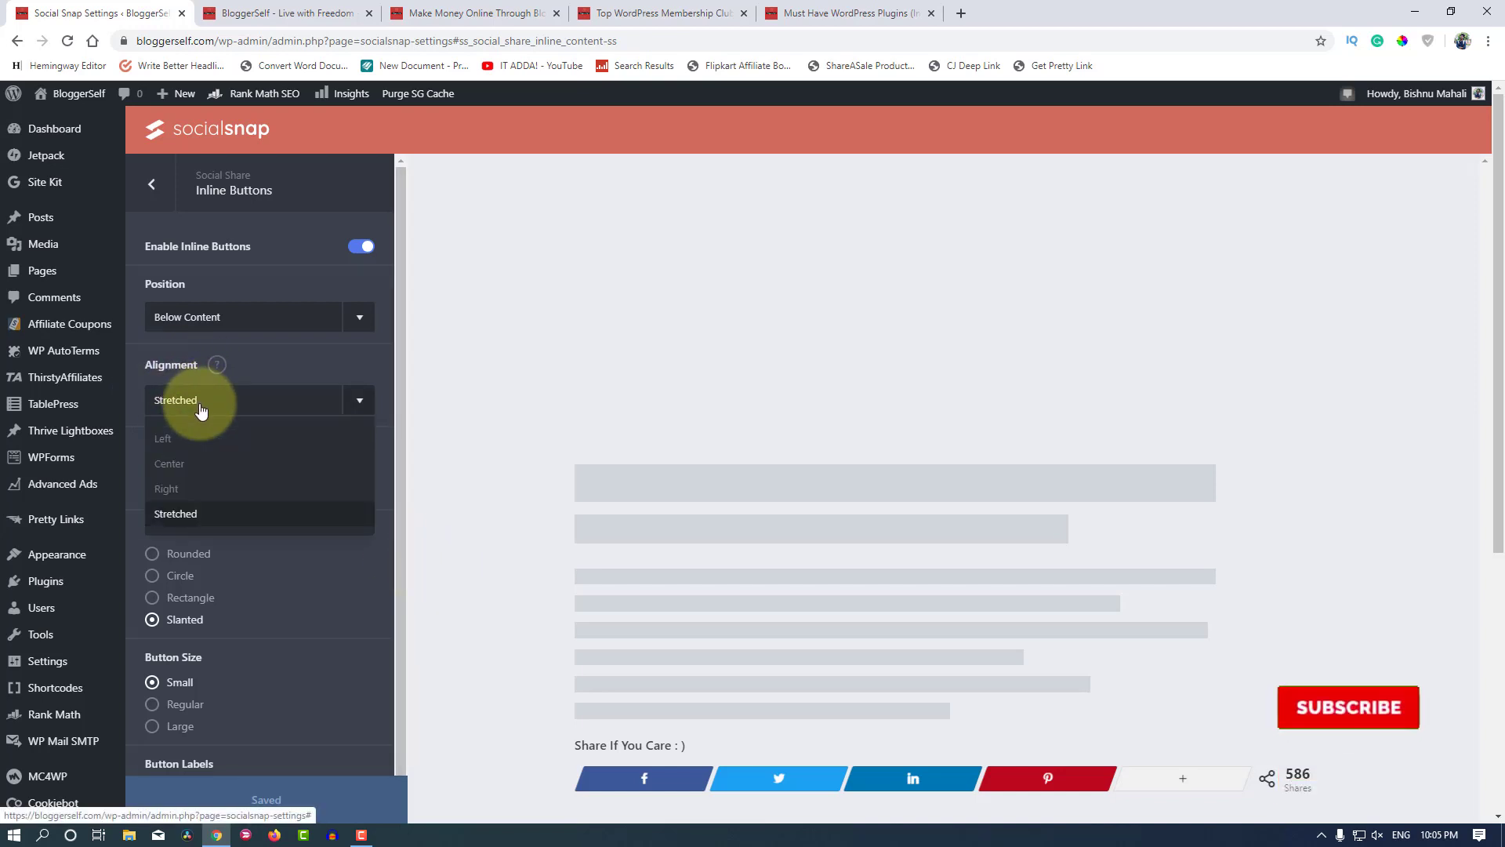
{"action": "left_click", "coordinate": [174, 465]}
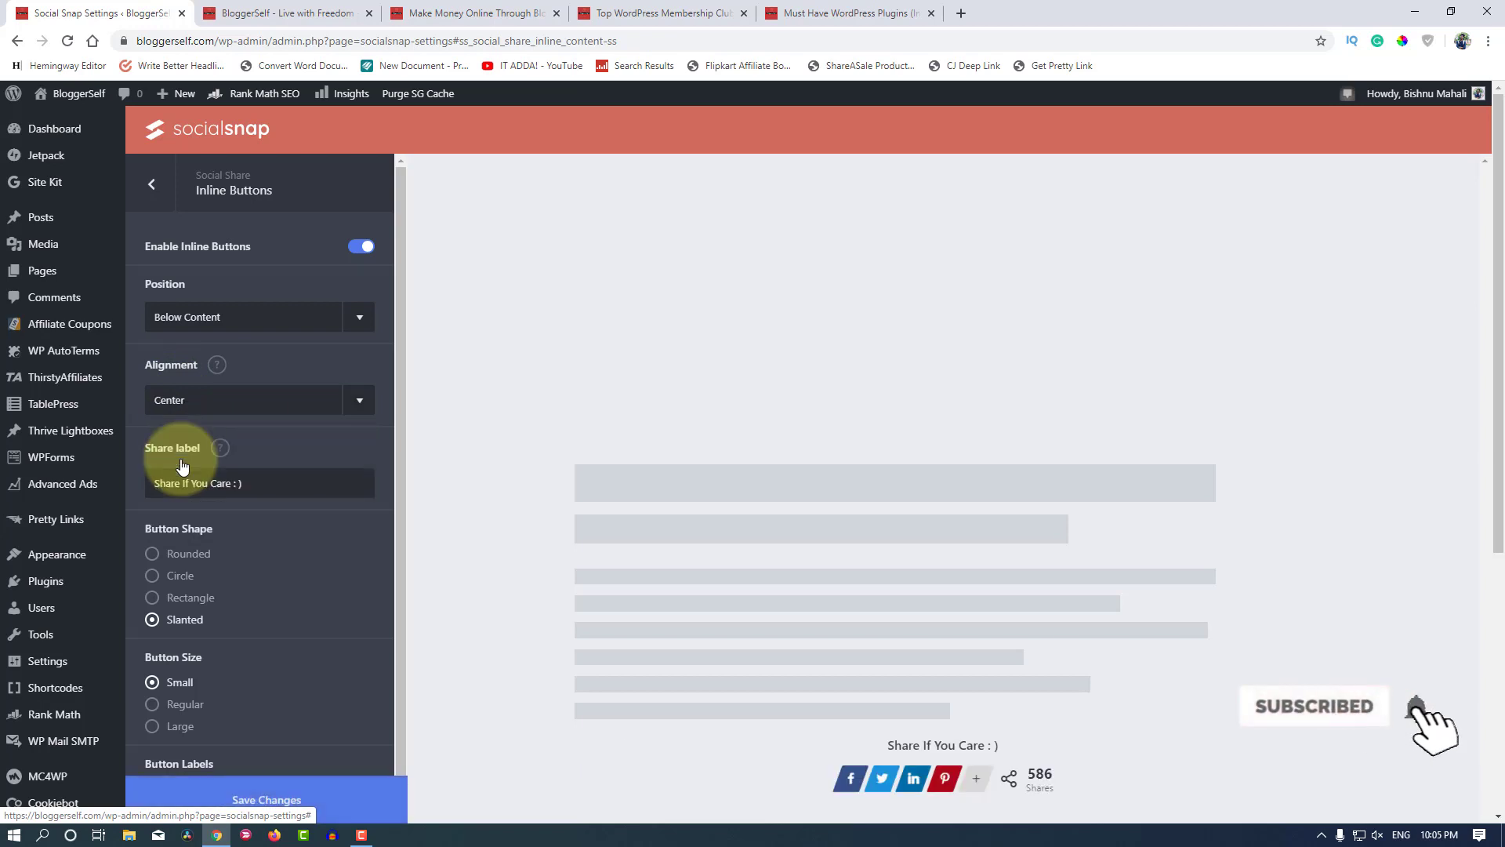
{"action": "left_click", "coordinate": [177, 400]}
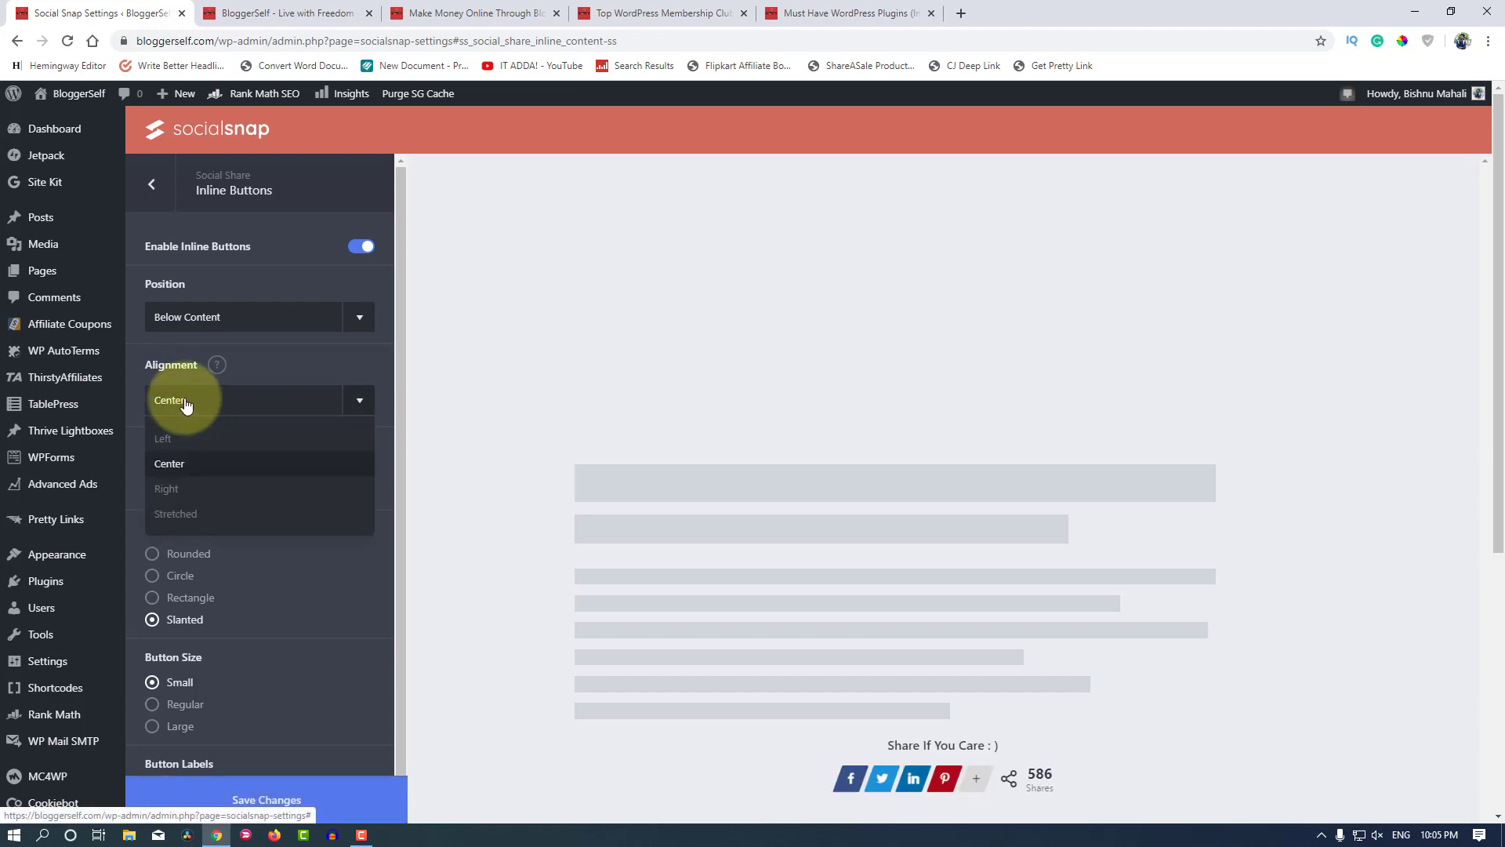
{"action": "left_click", "coordinate": [186, 446]}
{"action": "left_click", "coordinate": [191, 401]}
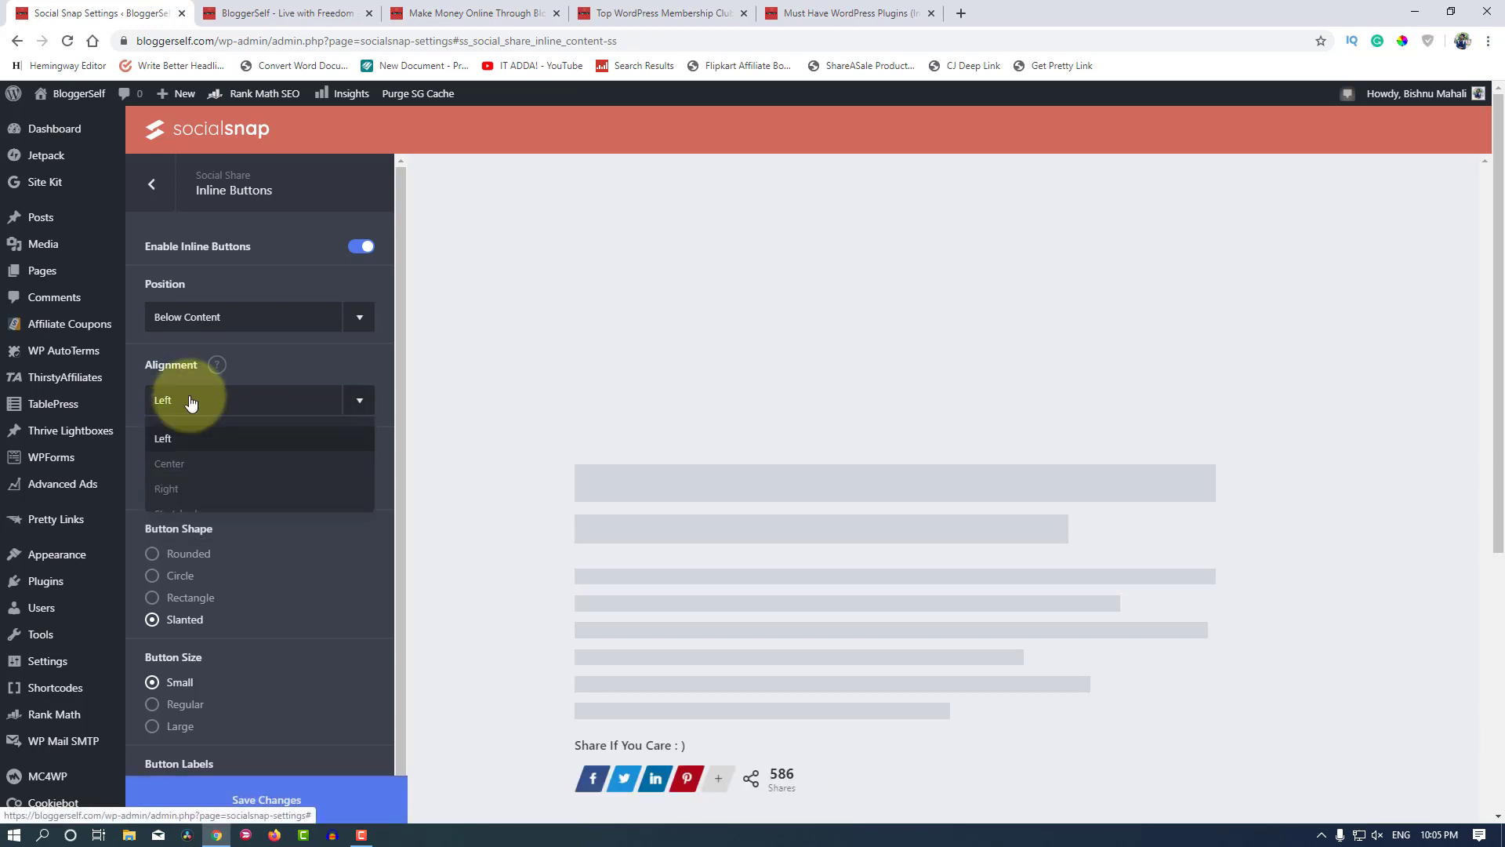
{"action": "left_click", "coordinate": [191, 490]}
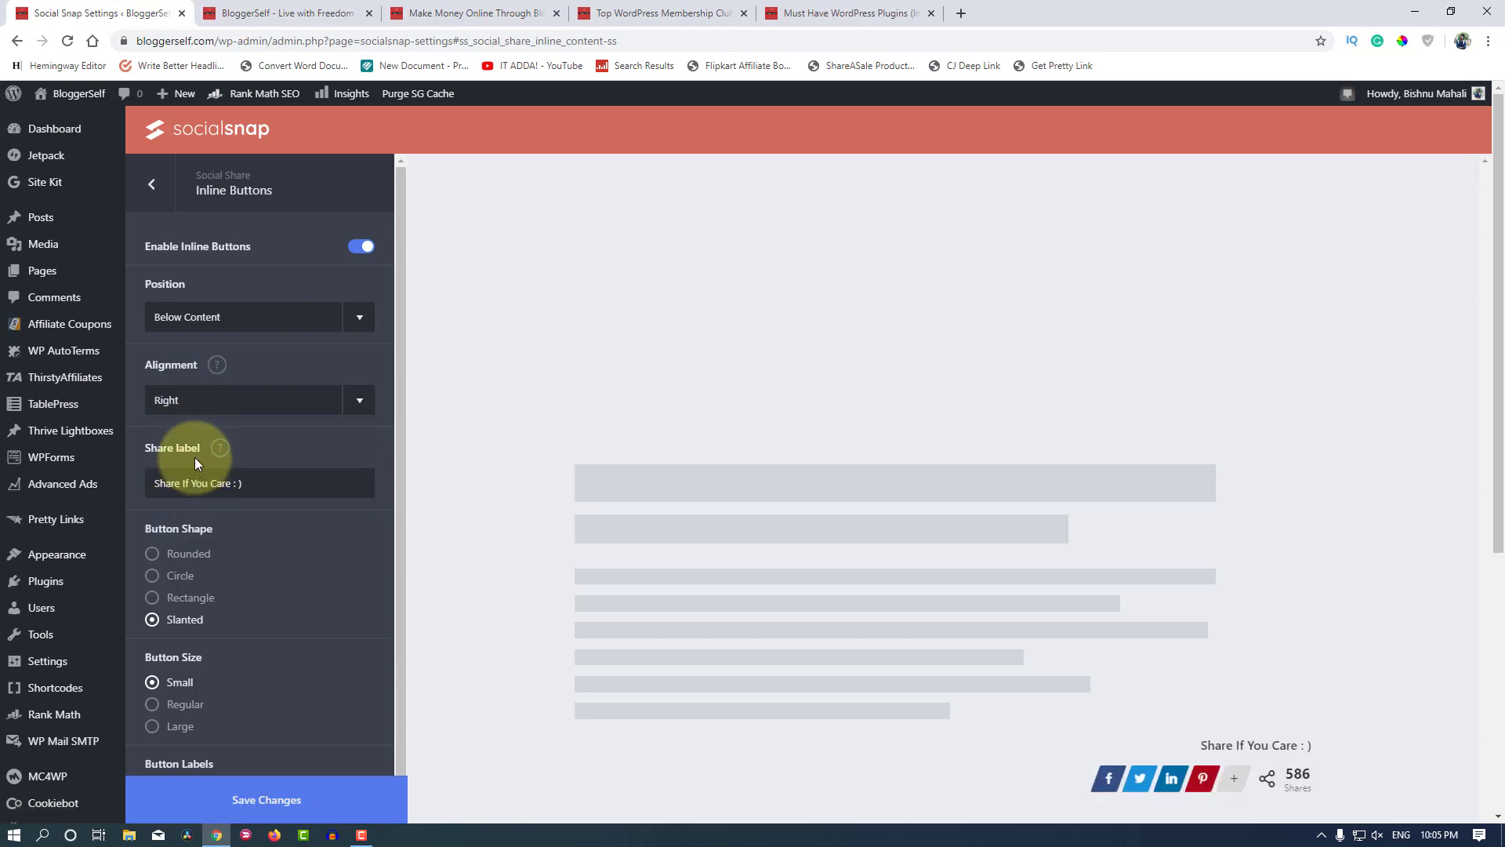
{"action": "left_click", "coordinate": [206, 400]}
{"action": "left_click", "coordinate": [188, 513]}
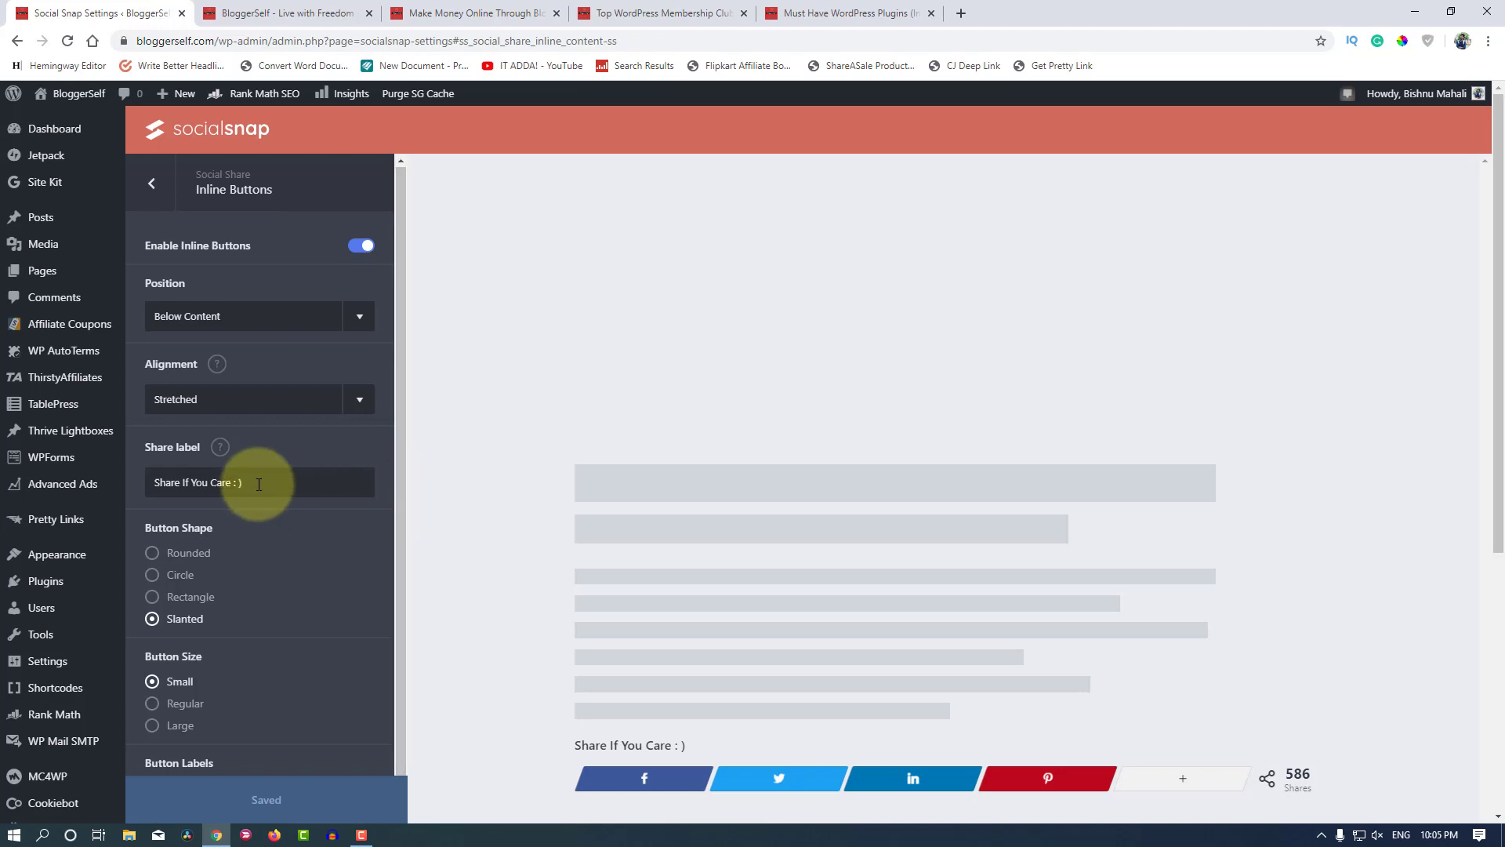
Step: Examine the Share label text and its placement above the inline buttons in the preview, without changing it
{"action": "scroll", "coordinate": [262, 481], "scroll_direction": "down", "scroll_amount": 3}
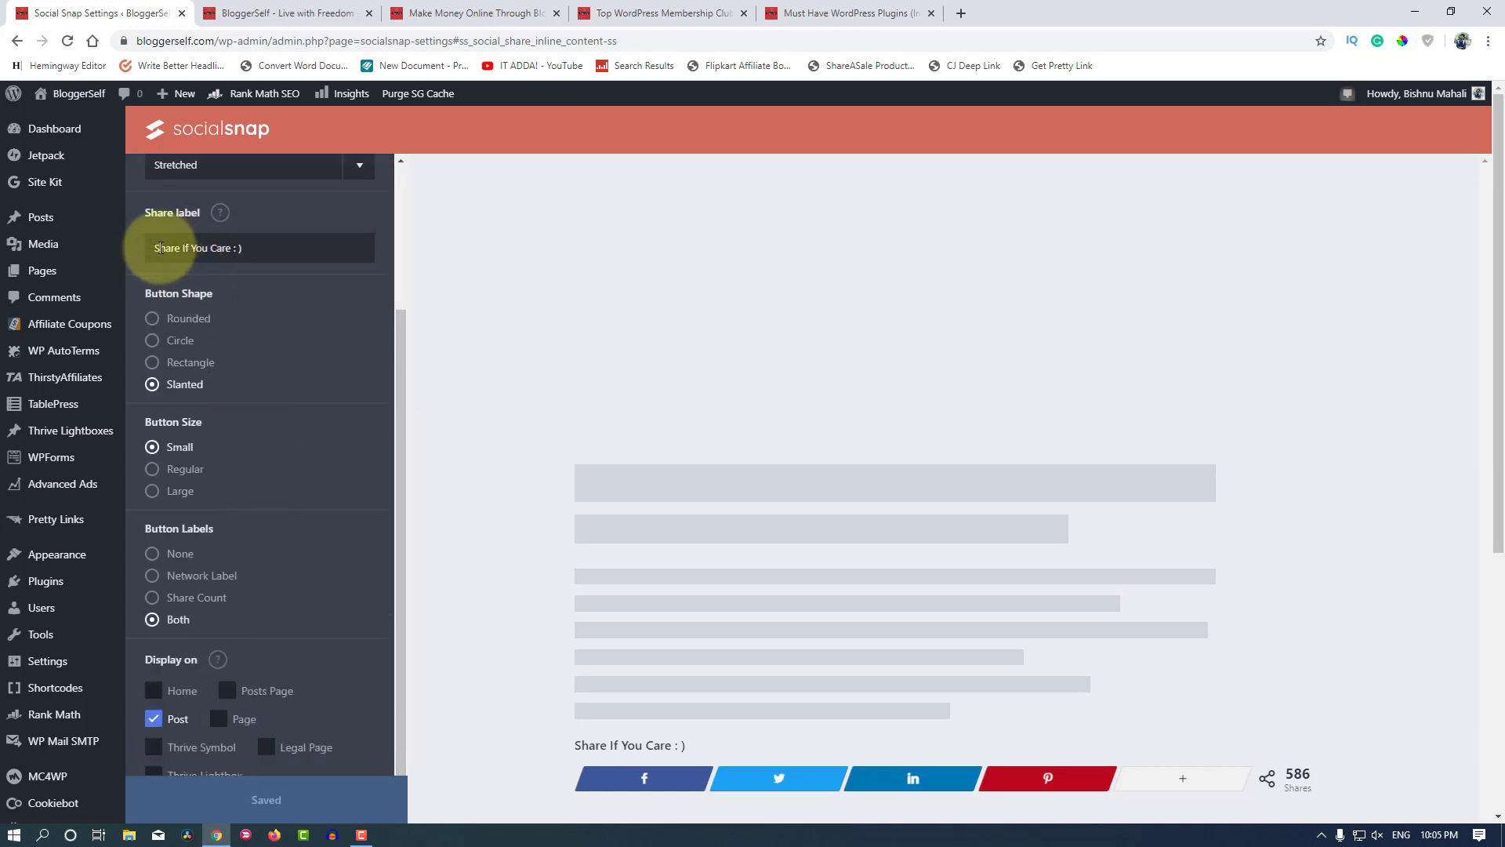
{"action": "left_click_drag", "start_coordinate": [157, 247], "coordinate": [262, 244]}
{"action": "left_click", "coordinate": [262, 245]}
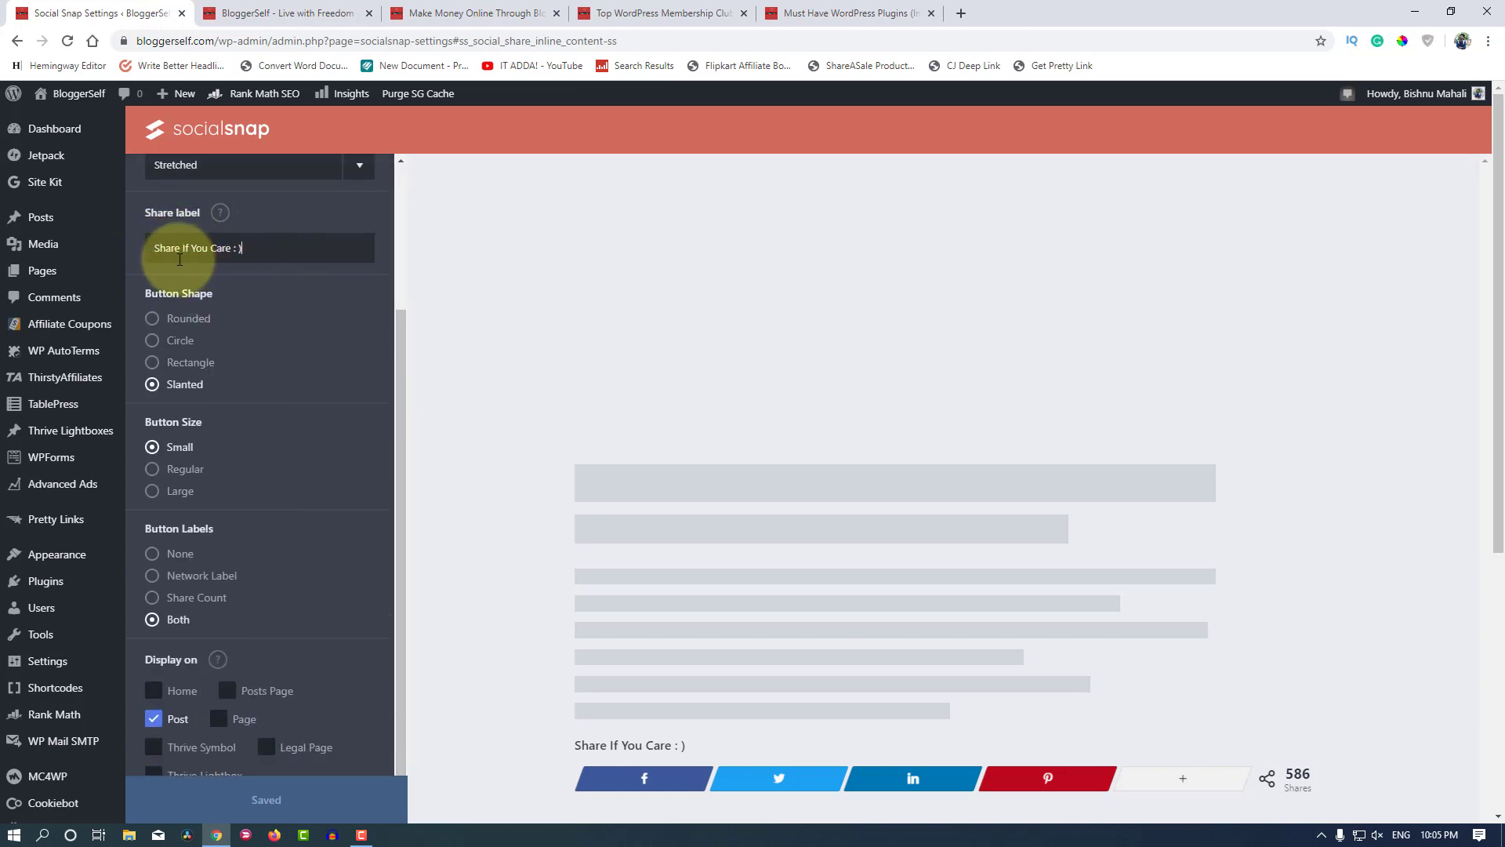
{"action": "left_click_drag", "start_coordinate": [234, 248], "coordinate": [265, 250]}
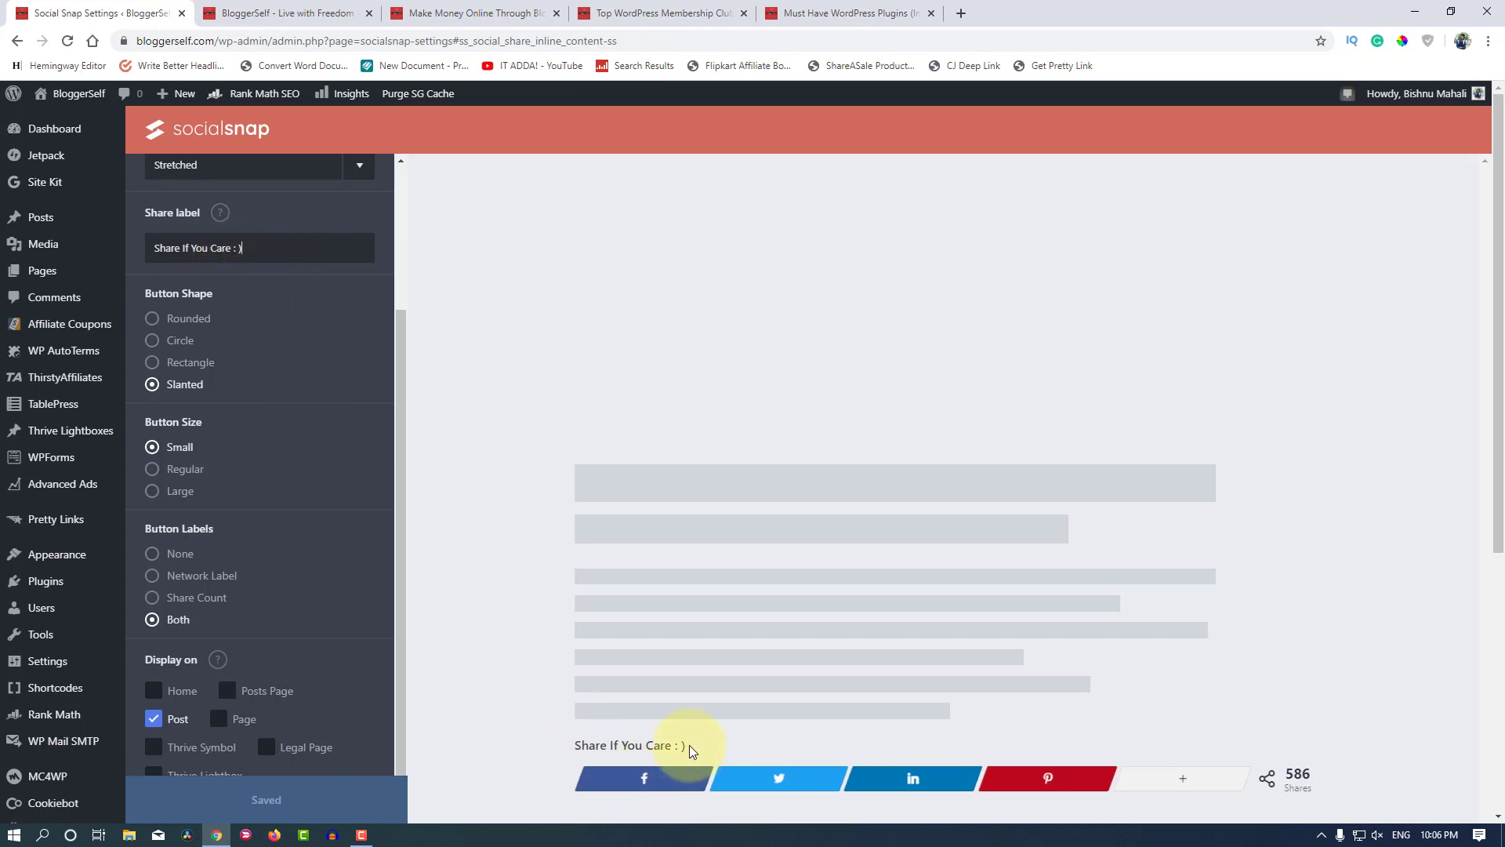
{"action": "left_click", "coordinate": [609, 741]}
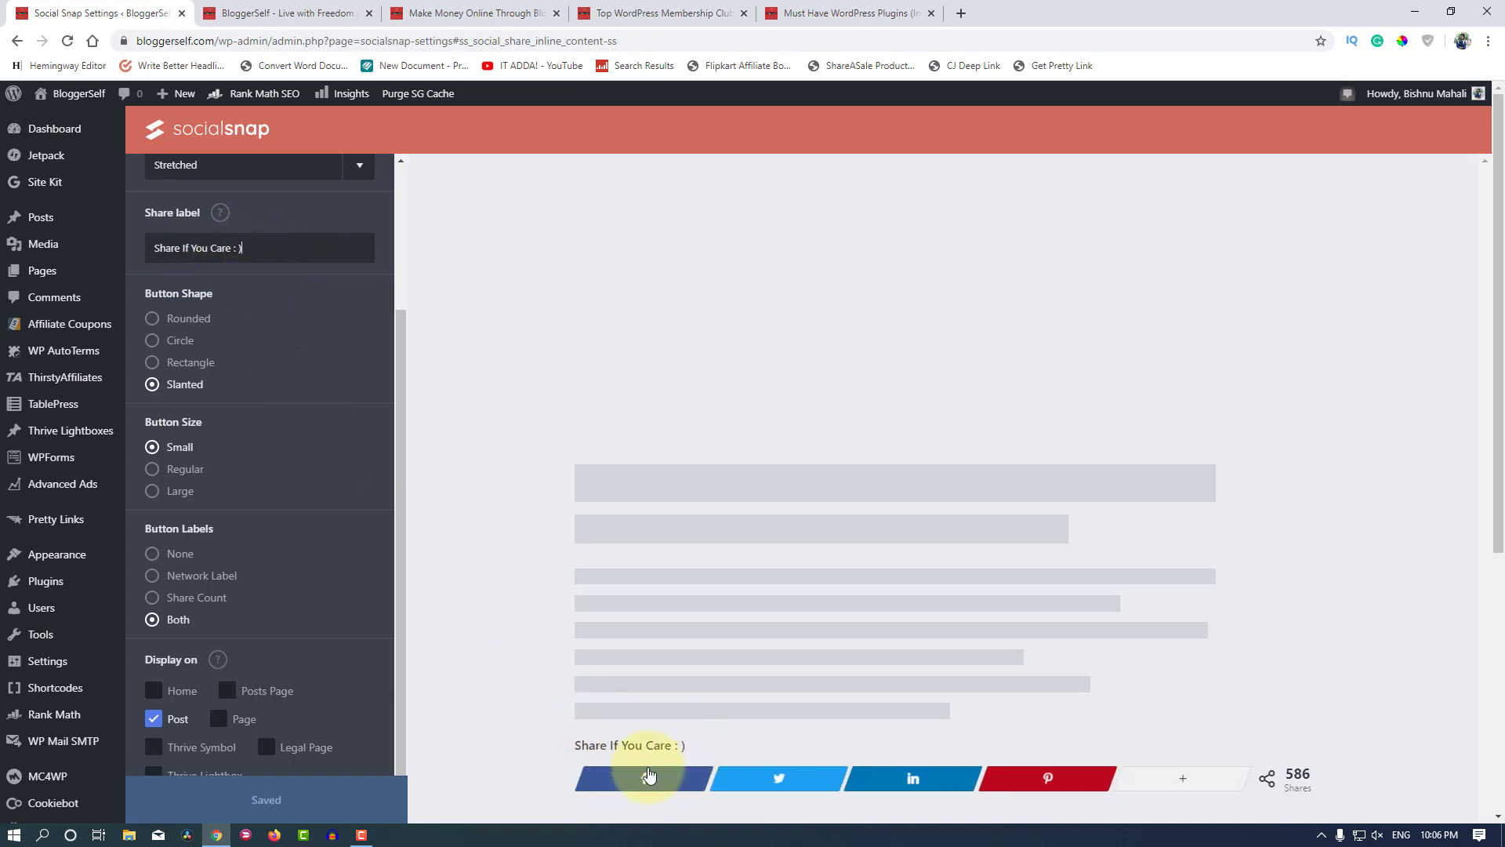
{"action": "left_click_drag", "start_coordinate": [153, 248], "coordinate": [273, 254]}
{"action": "left_click", "coordinate": [273, 253]}
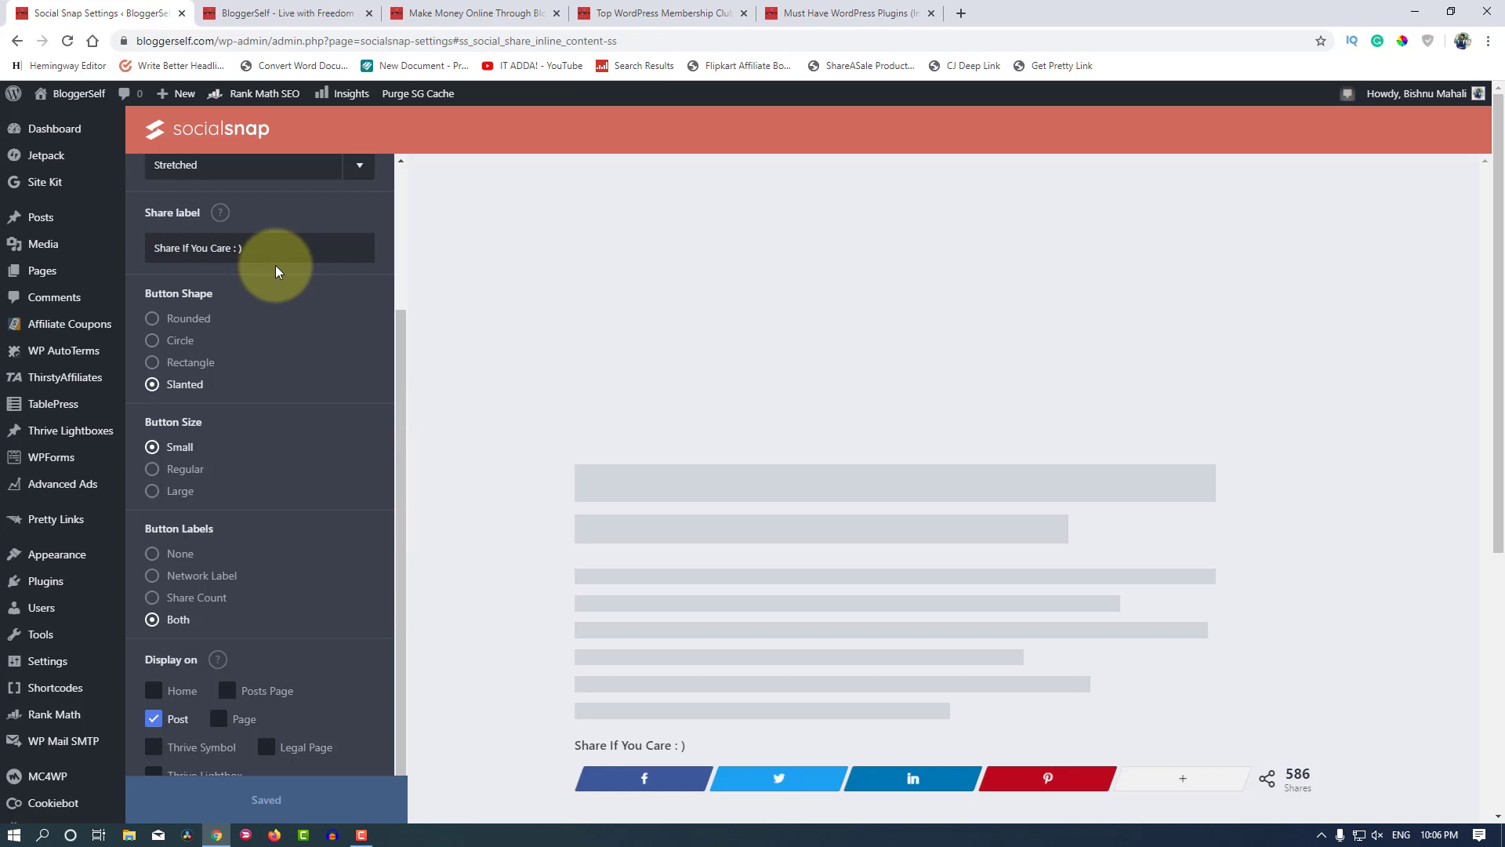
{"action": "scroll", "coordinate": [571, 655], "scroll_direction": "down", "scroll_amount": 2}
{"action": "scroll", "coordinate": [571, 656], "scroll_direction": "down", "scroll_amount": 1}
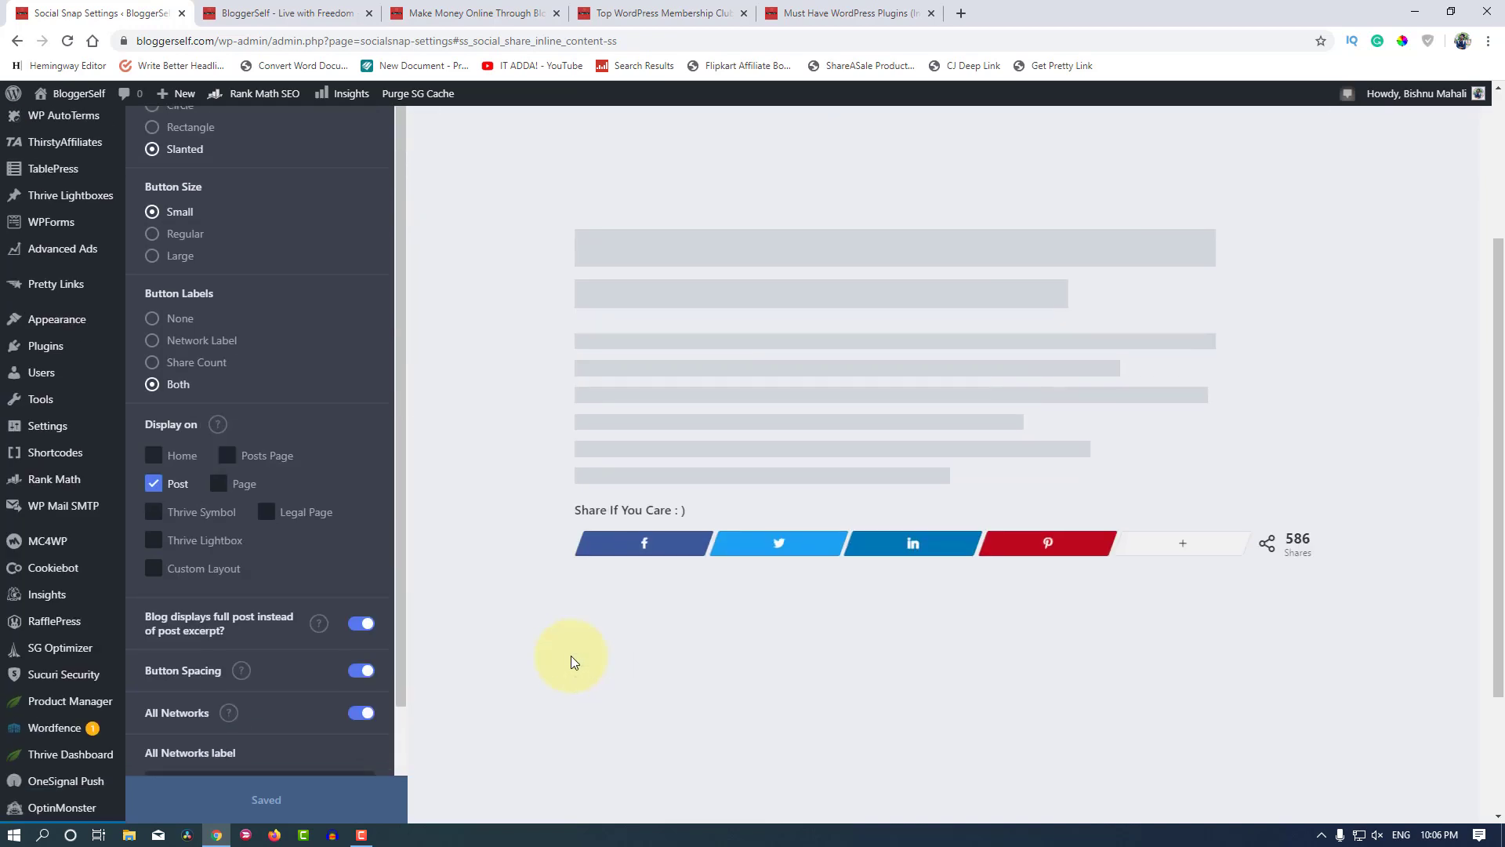
{"action": "scroll", "coordinate": [583, 646], "scroll_direction": "up", "scroll_amount": 3}
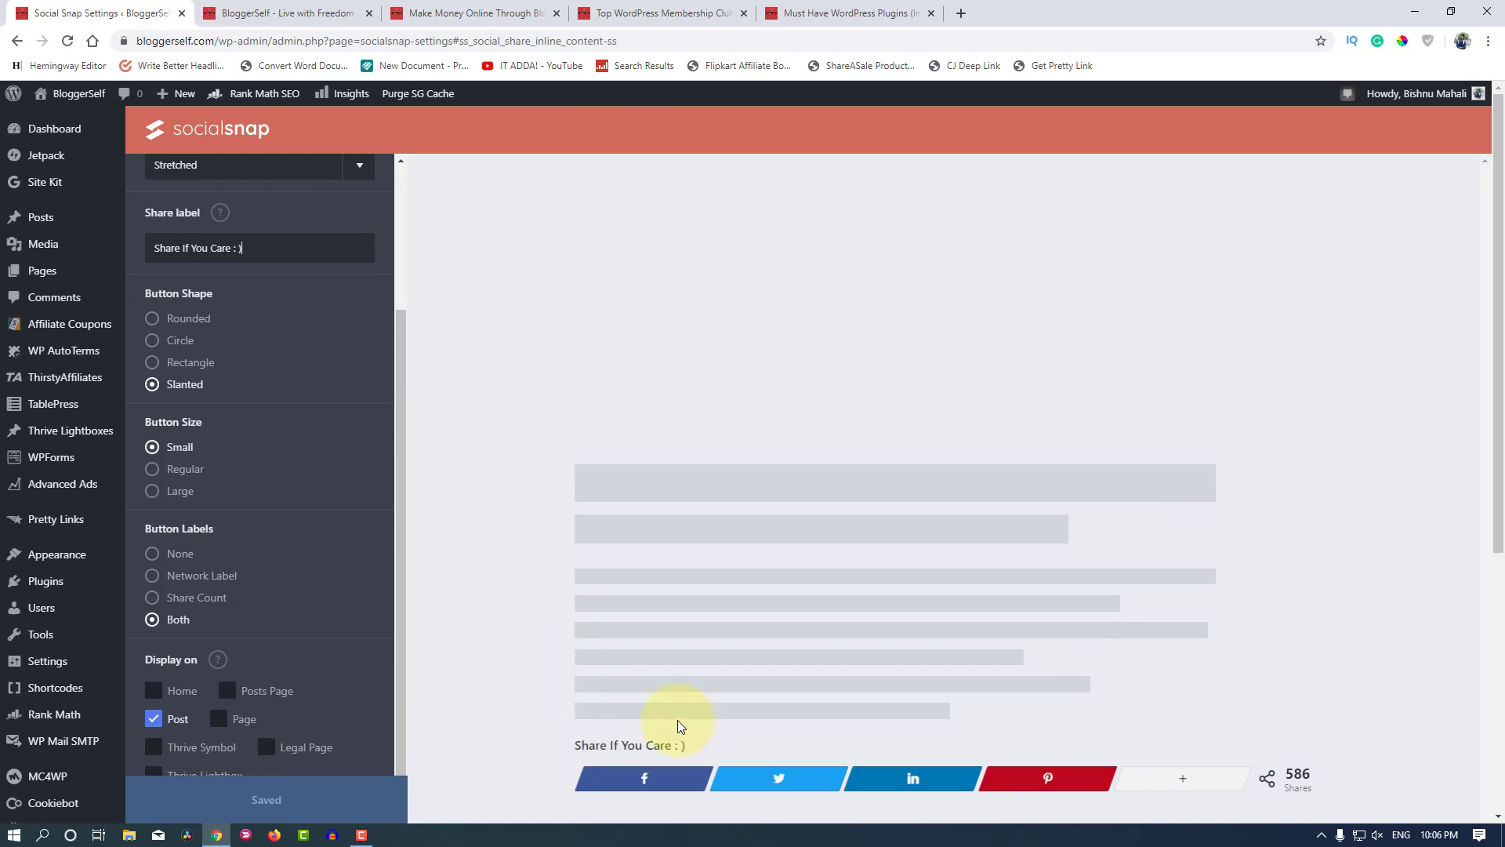
{"action": "scroll", "coordinate": [678, 718], "scroll_direction": "down", "scroll_amount": 2}
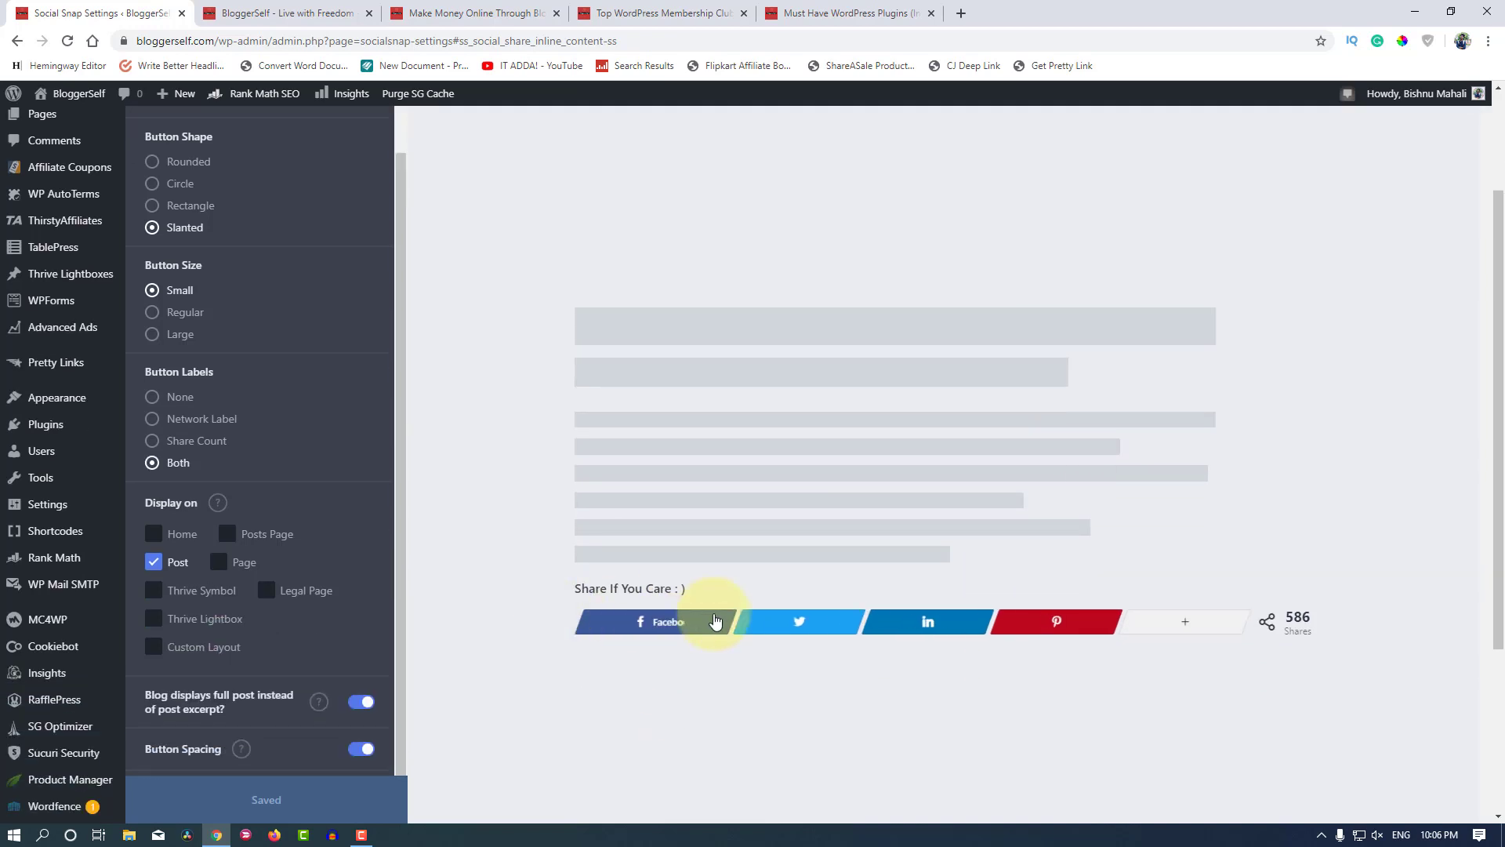
{"action": "scroll", "coordinate": [633, 765], "scroll_direction": "up", "scroll_amount": 2}
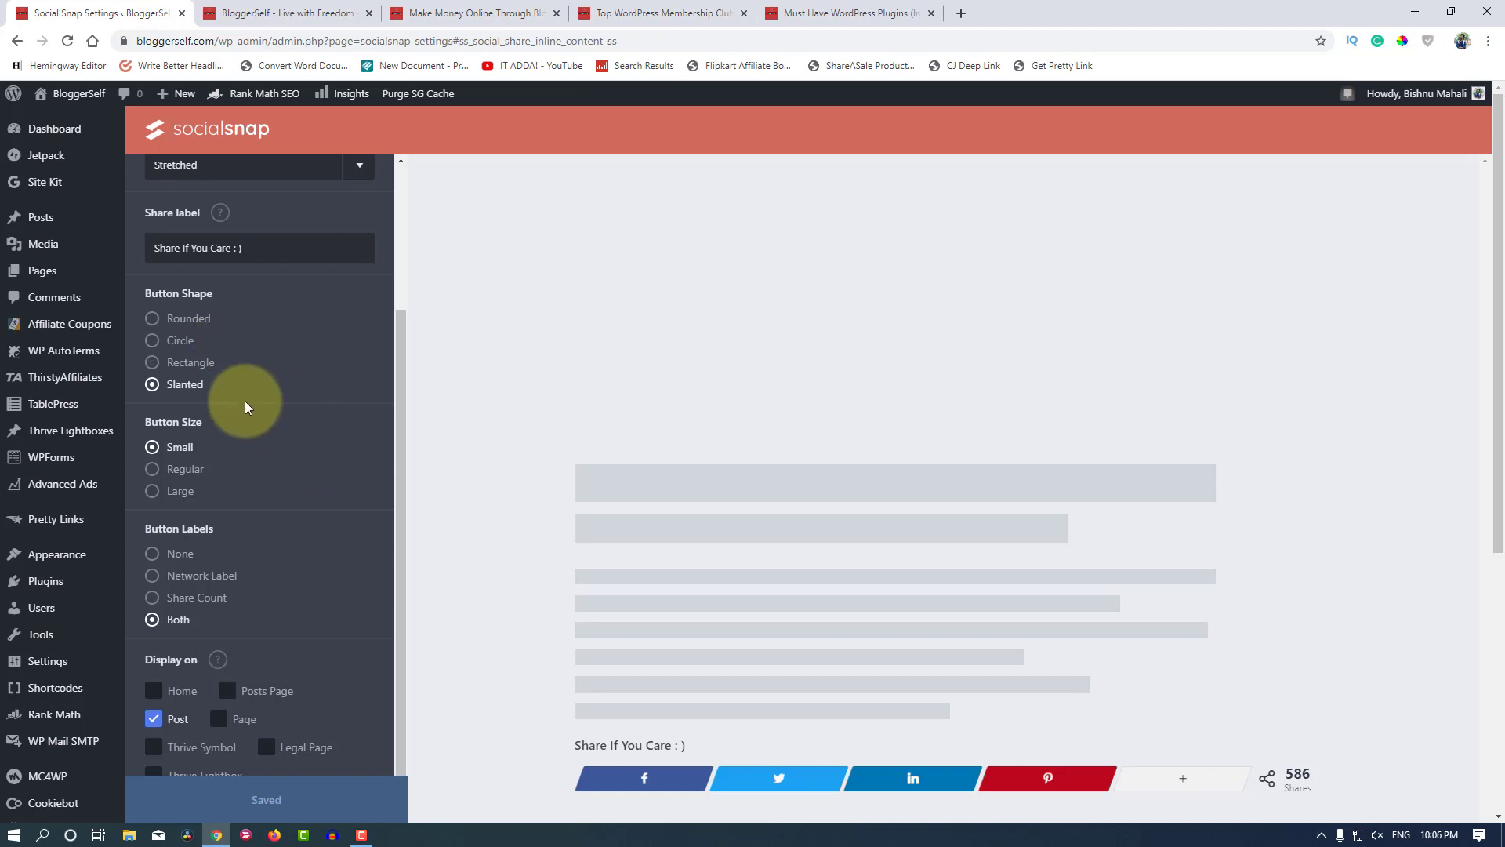
Step: Try the Rounded and Rectangle button shapes for the inline buttons, and set the shape back to Slanted
{"action": "left_click", "coordinate": [153, 319]}
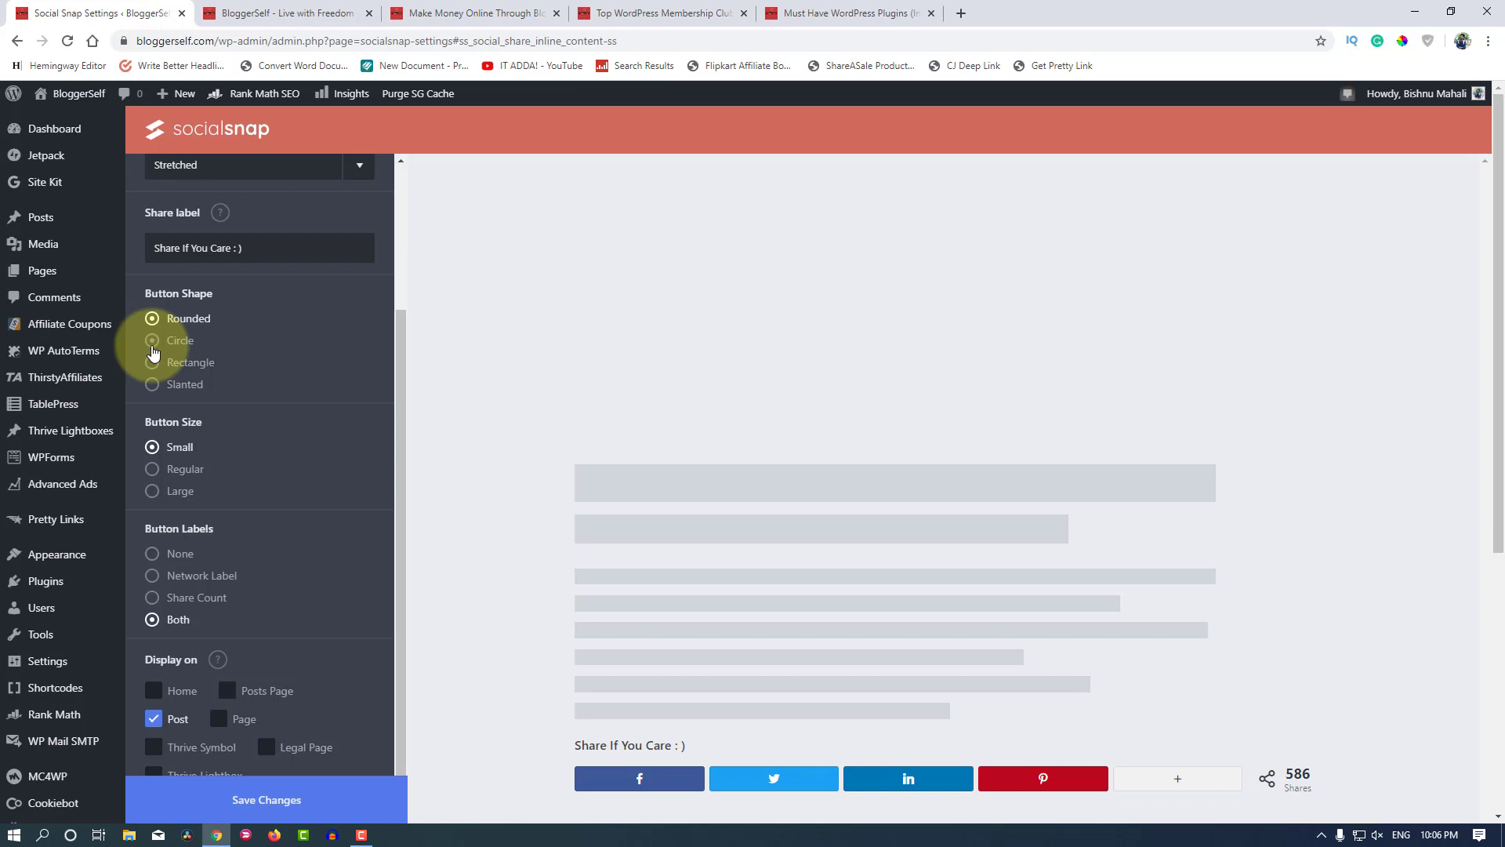
{"action": "left_click", "coordinate": [153, 350]}
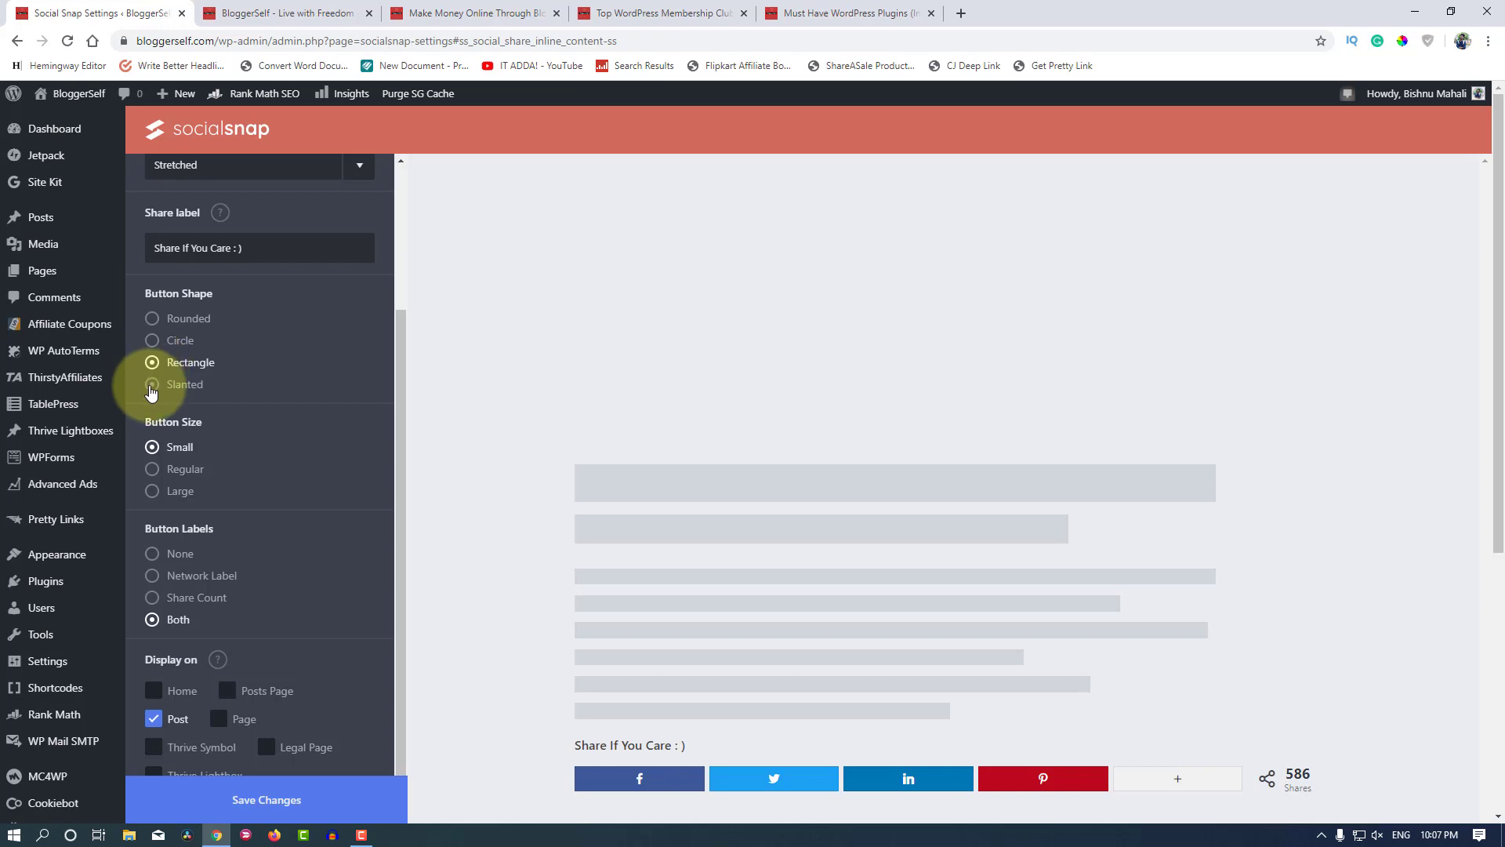
{"action": "left_click", "coordinate": [152, 384]}
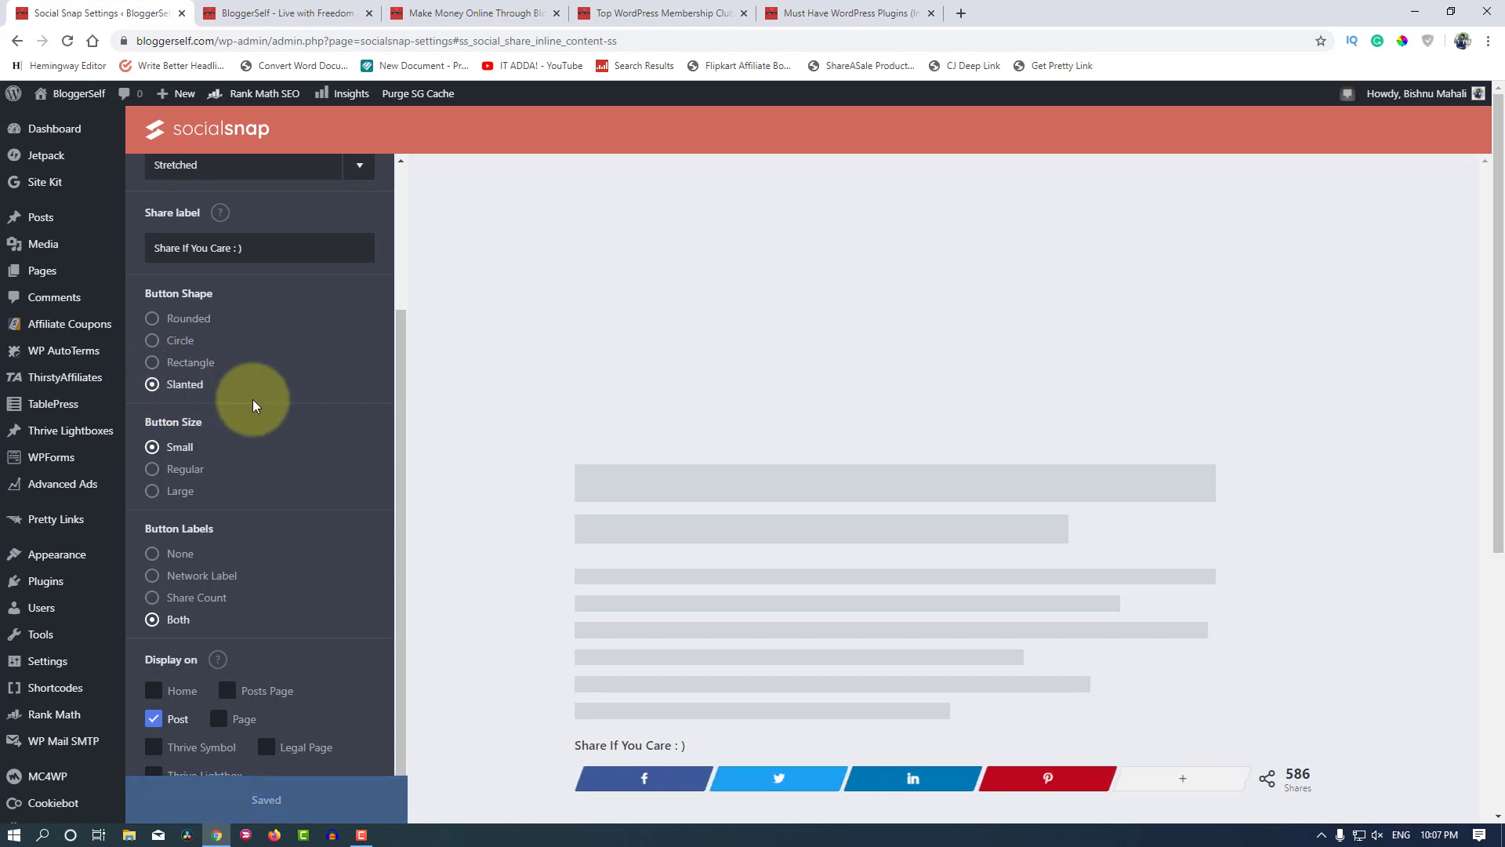
Step: Try the Regular and Large button sizes for the inline buttons, and set the size back to Small
{"action": "scroll", "coordinate": [253, 398], "scroll_direction": "down", "scroll_amount": 3}
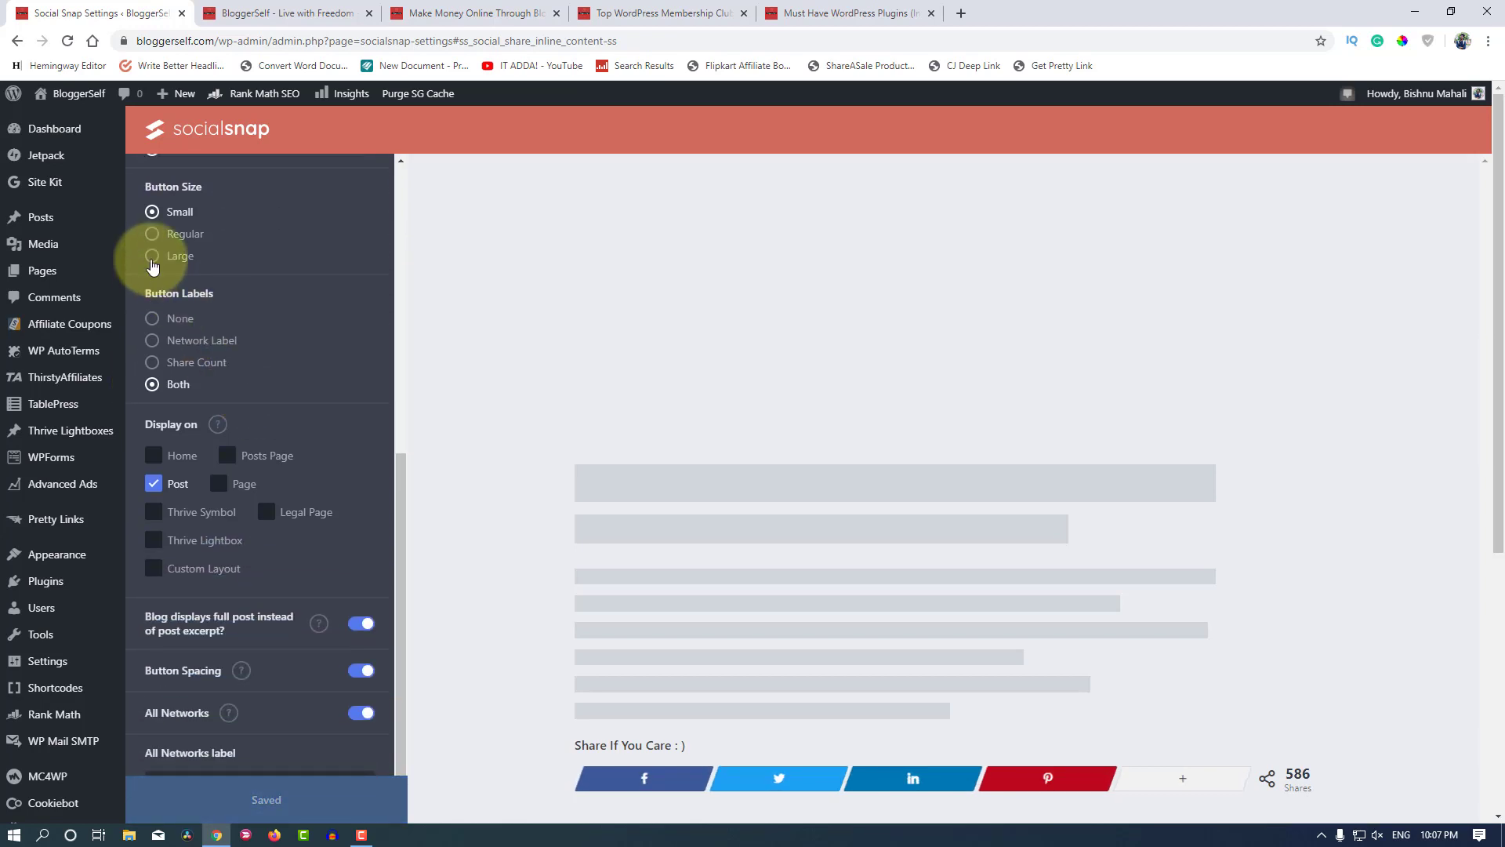
{"action": "left_click", "coordinate": [152, 234]}
{"action": "left_click", "coordinate": [155, 257]}
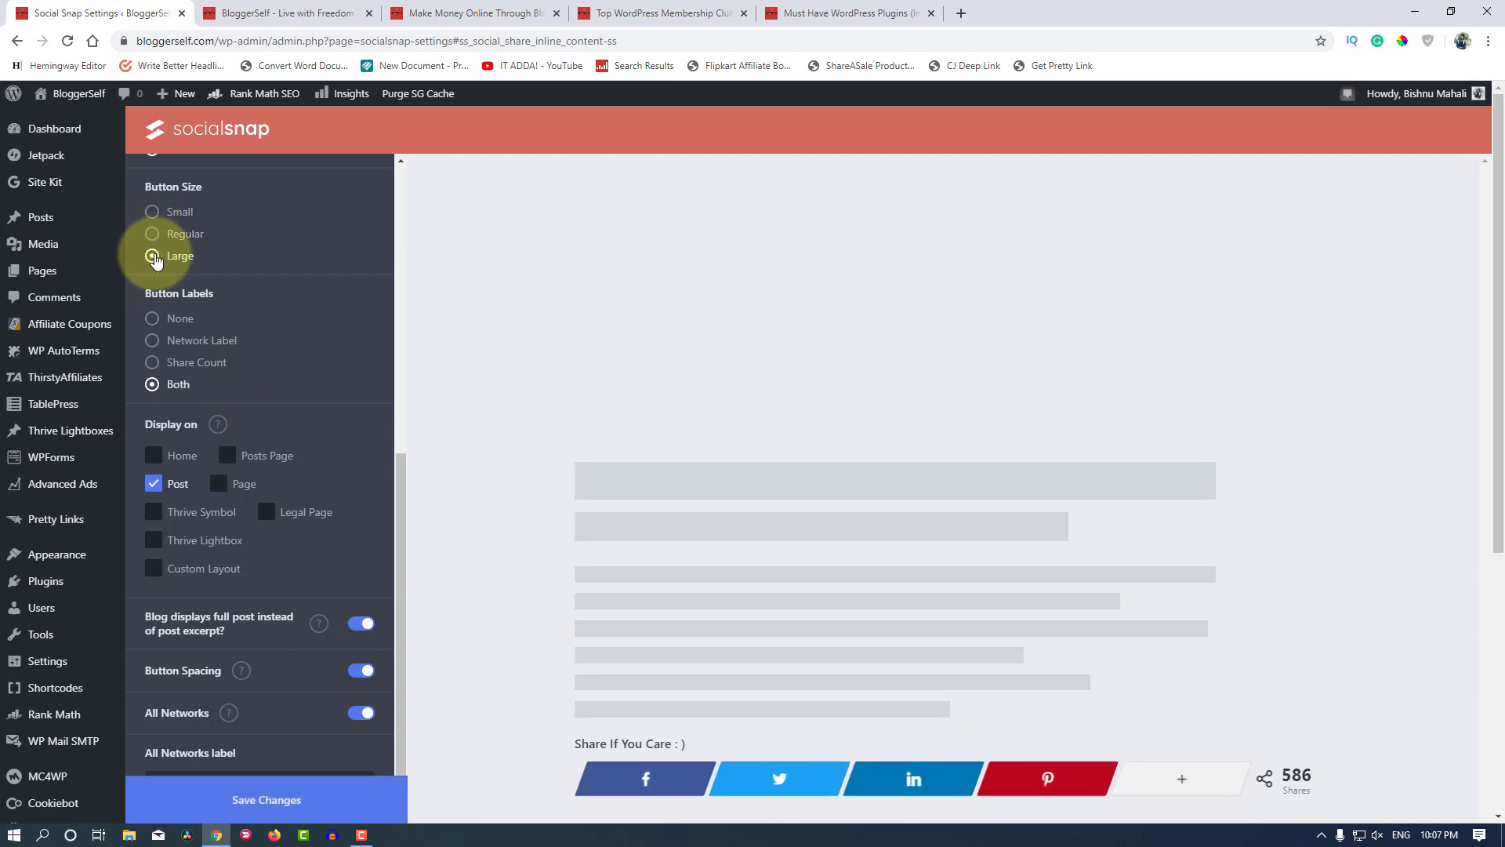
{"action": "left_click", "coordinate": [158, 217]}
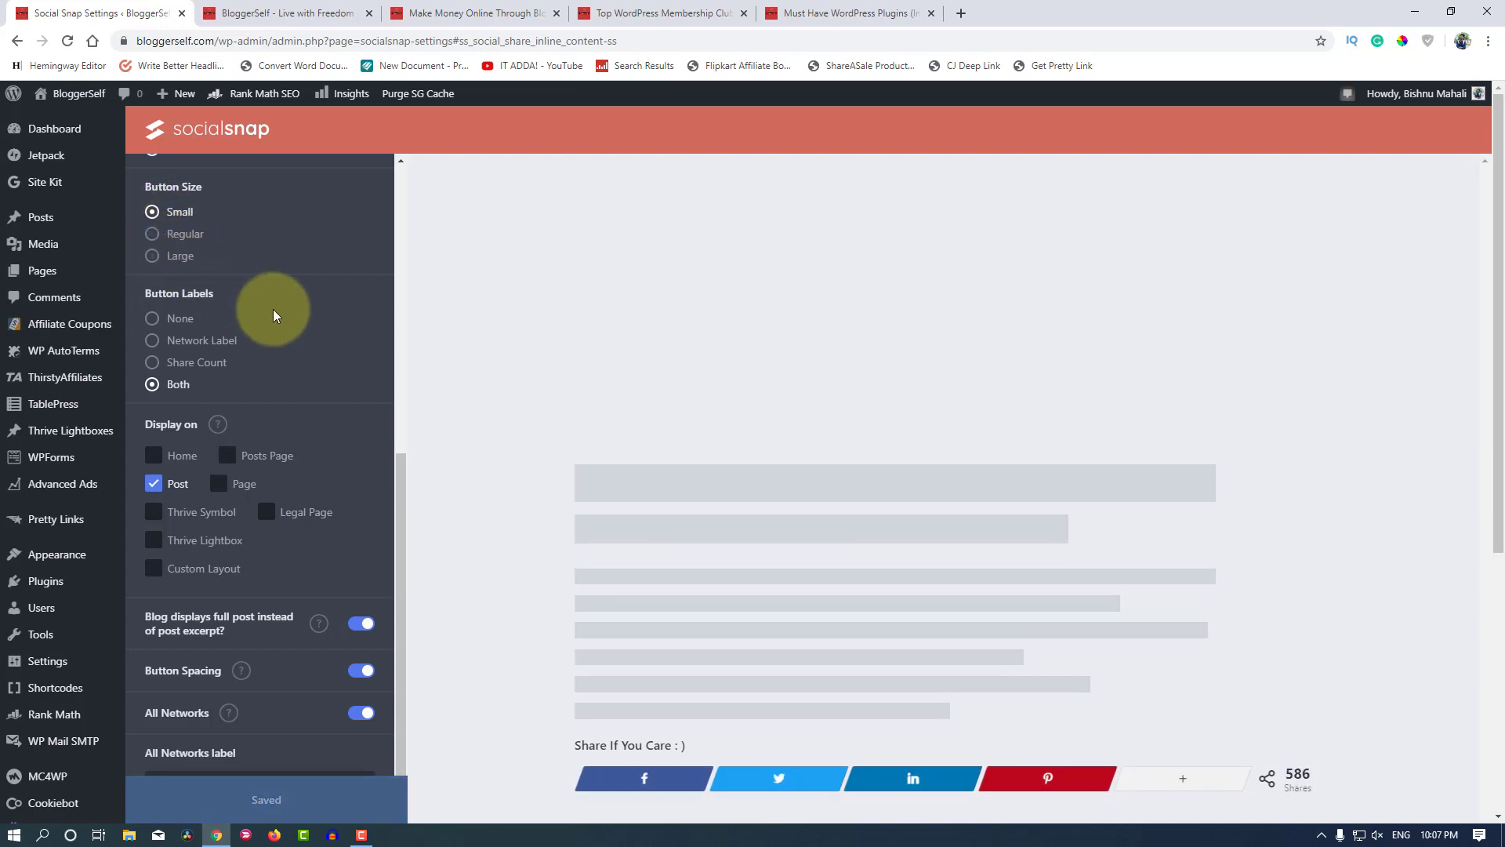
Step: Try the None option for the inline buttons' labels, set the labels back to Both, and check them in the preview
{"action": "scroll", "coordinate": [282, 347], "scroll_direction": "down", "scroll_amount": 2}
{"action": "scroll", "coordinate": [279, 341], "scroll_direction": "up", "scroll_amount": 2}
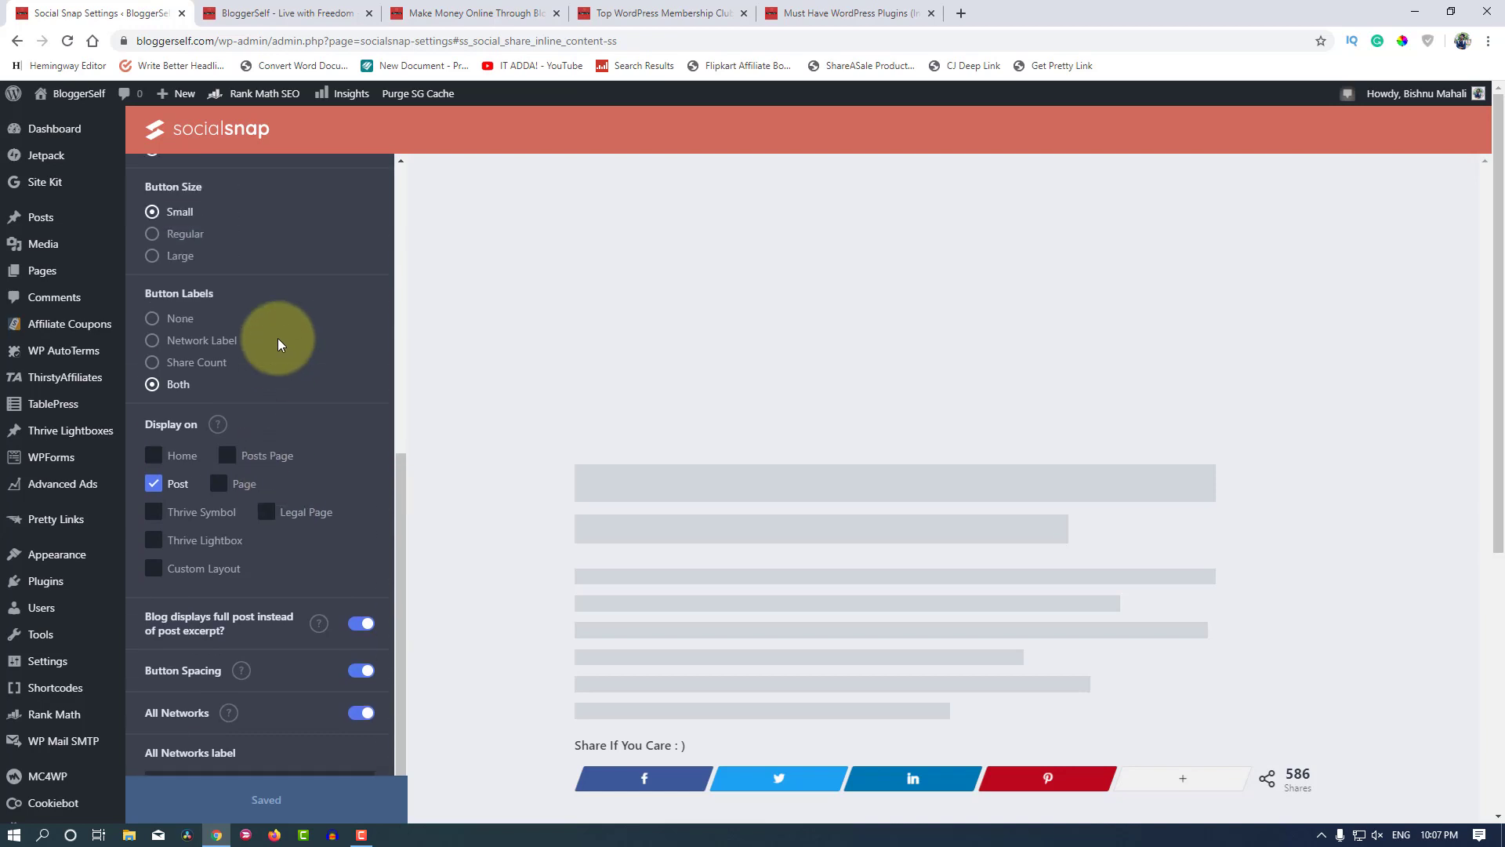
{"action": "left_click", "coordinate": [156, 344]}
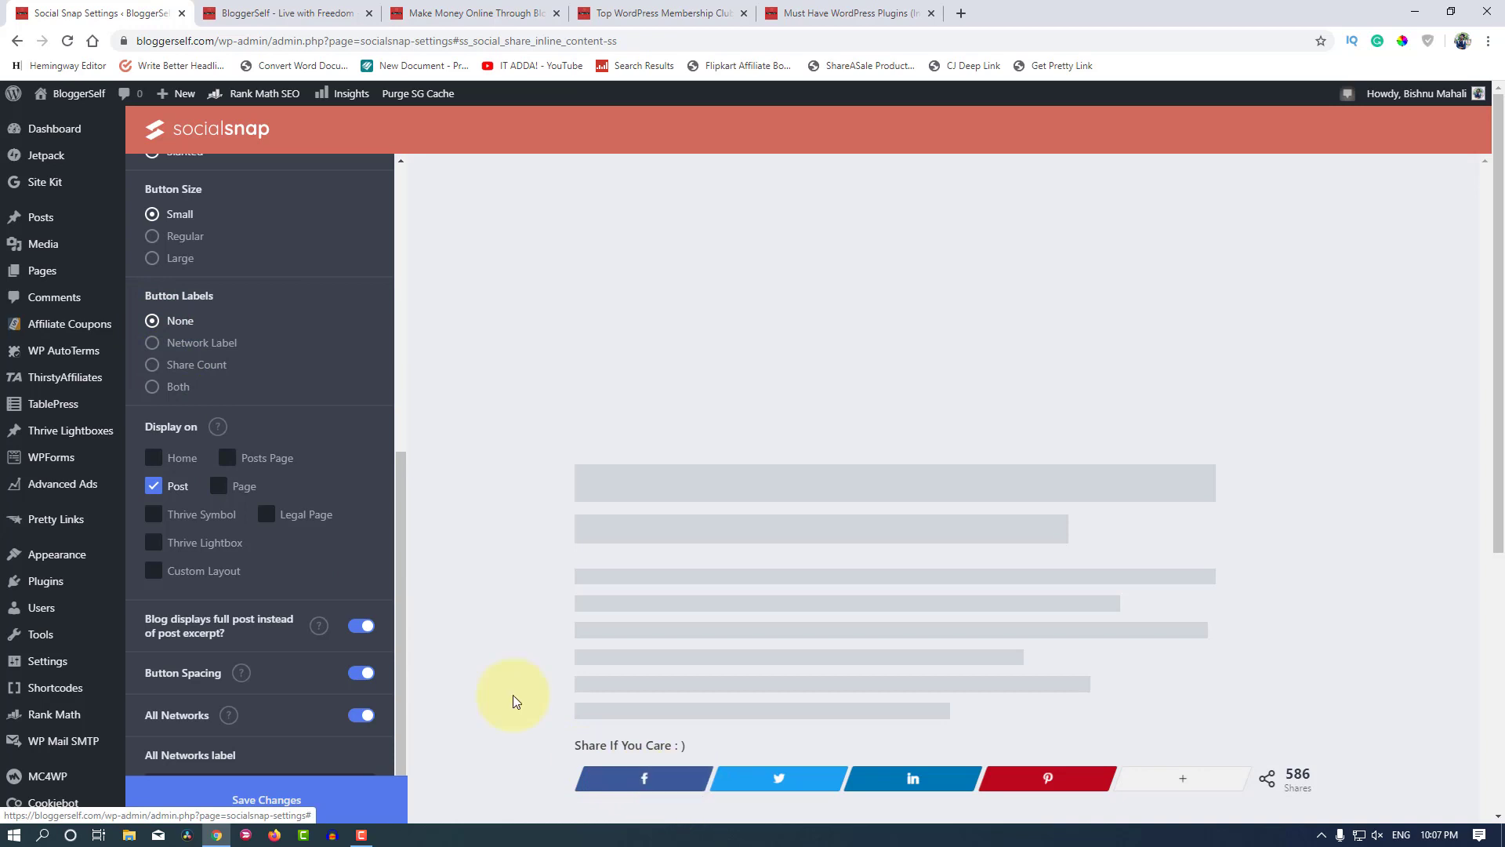
{"action": "left_click", "coordinate": [152, 386]}
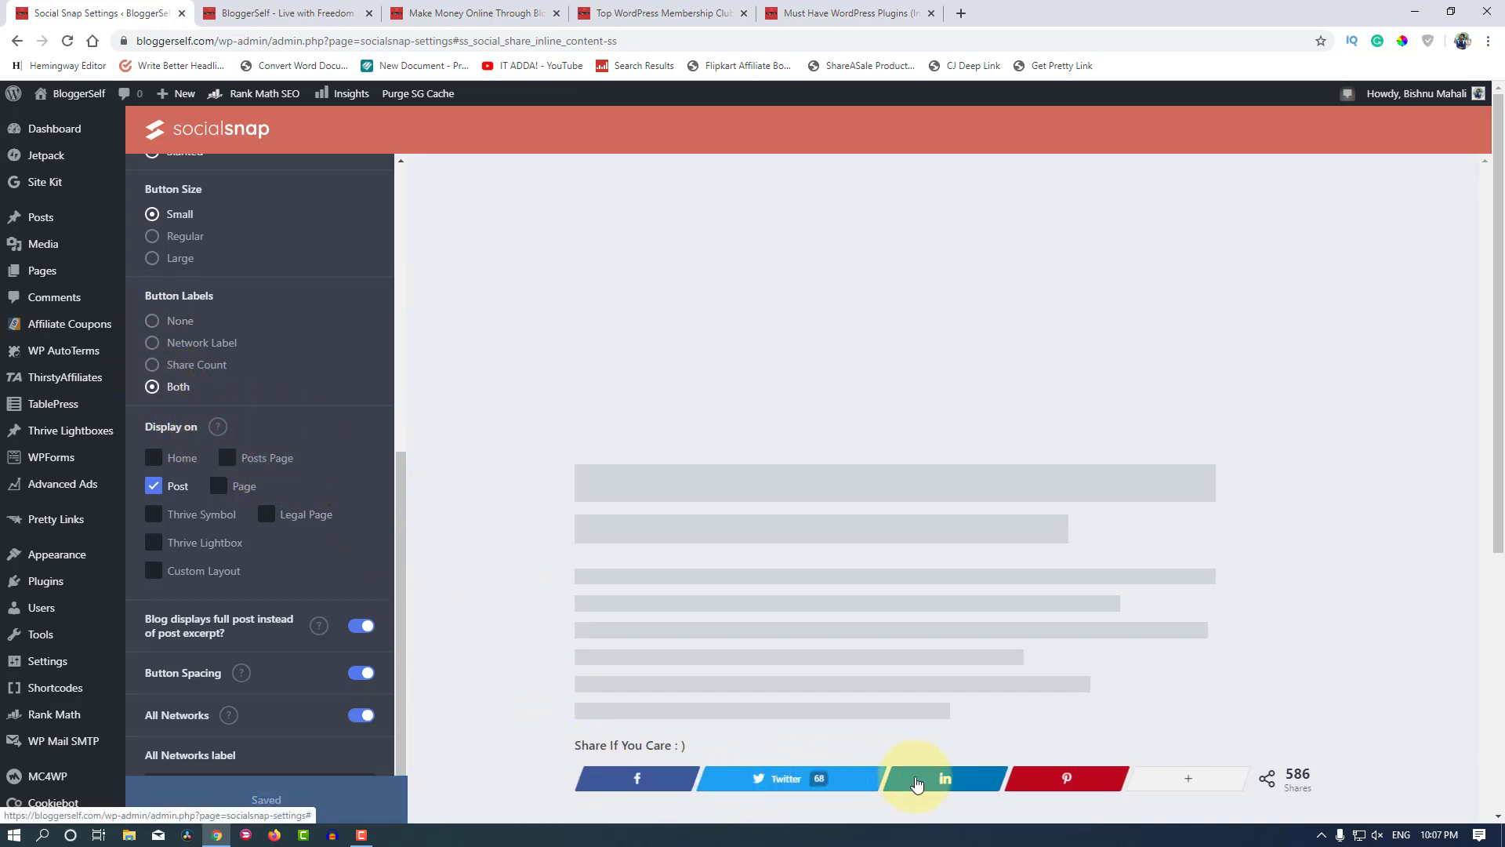
Step: Examine the inline buttons' Display on choices and the option for blogs that display full posts instead of excerpts
{"action": "scroll", "coordinate": [201, 462], "scroll_direction": "down", "scroll_amount": 2}
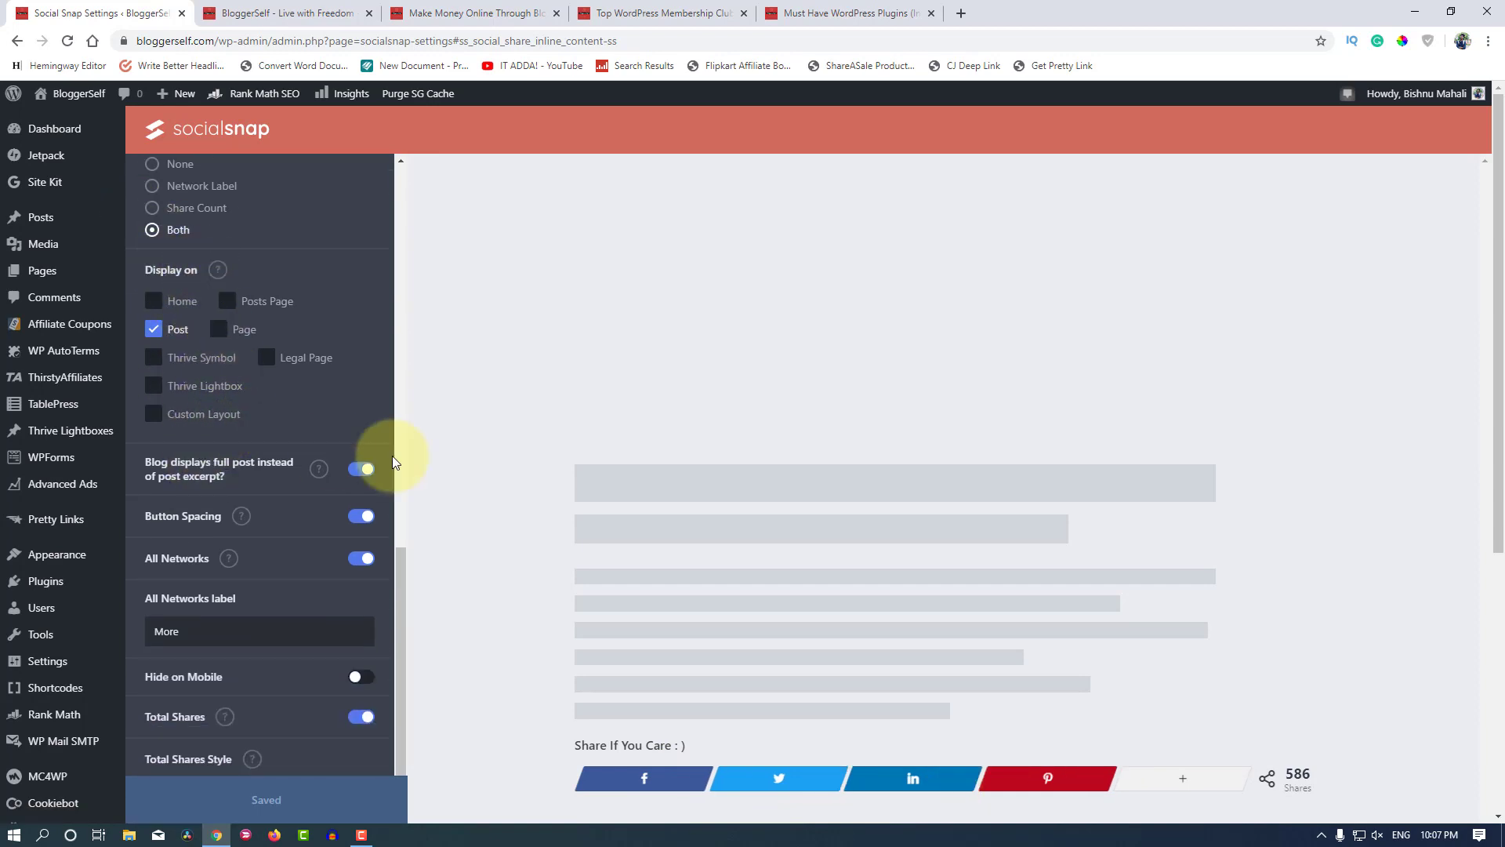
{"action": "scroll", "coordinate": [577, 589], "scroll_direction": "down", "scroll_amount": 2}
{"action": "scroll", "coordinate": [577, 590], "scroll_direction": "up", "scroll_amount": 1}
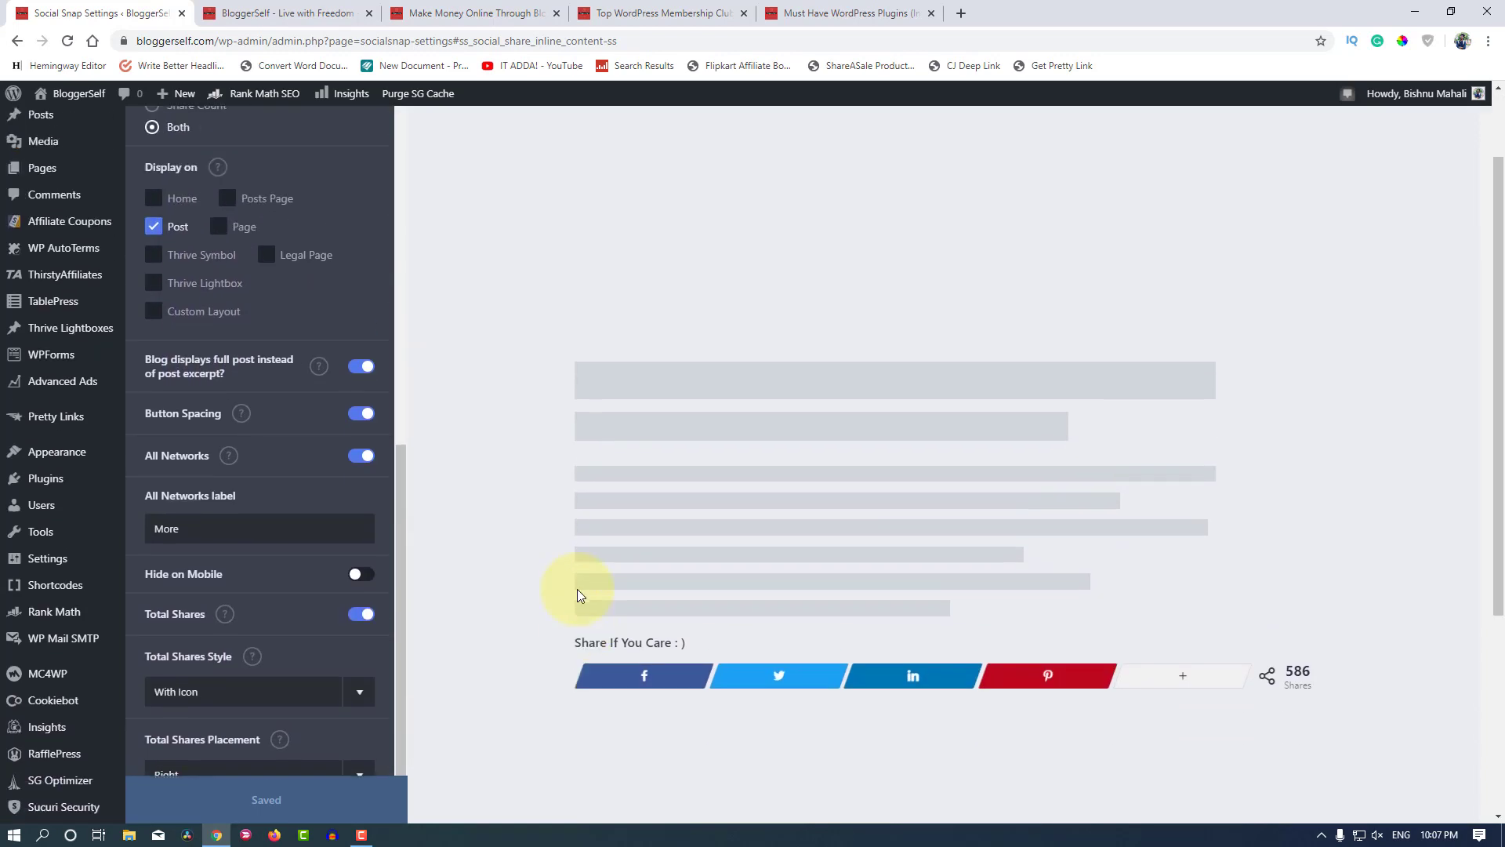
{"action": "scroll", "coordinate": [219, 345], "scroll_direction": "up", "scroll_amount": 2}
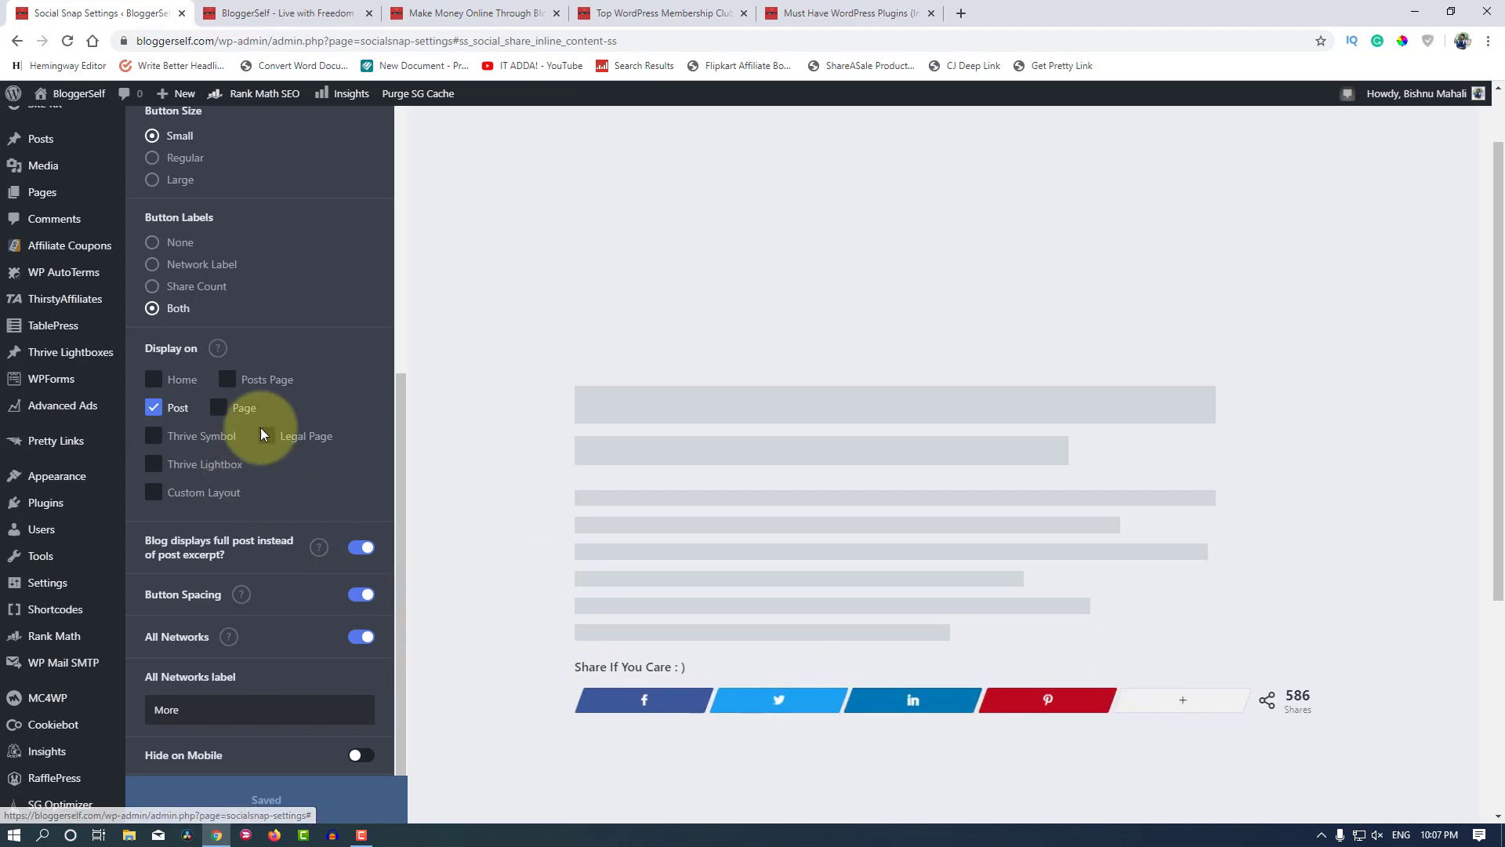
{"action": "scroll", "coordinate": [307, 492], "scroll_direction": "down", "scroll_amount": 1}
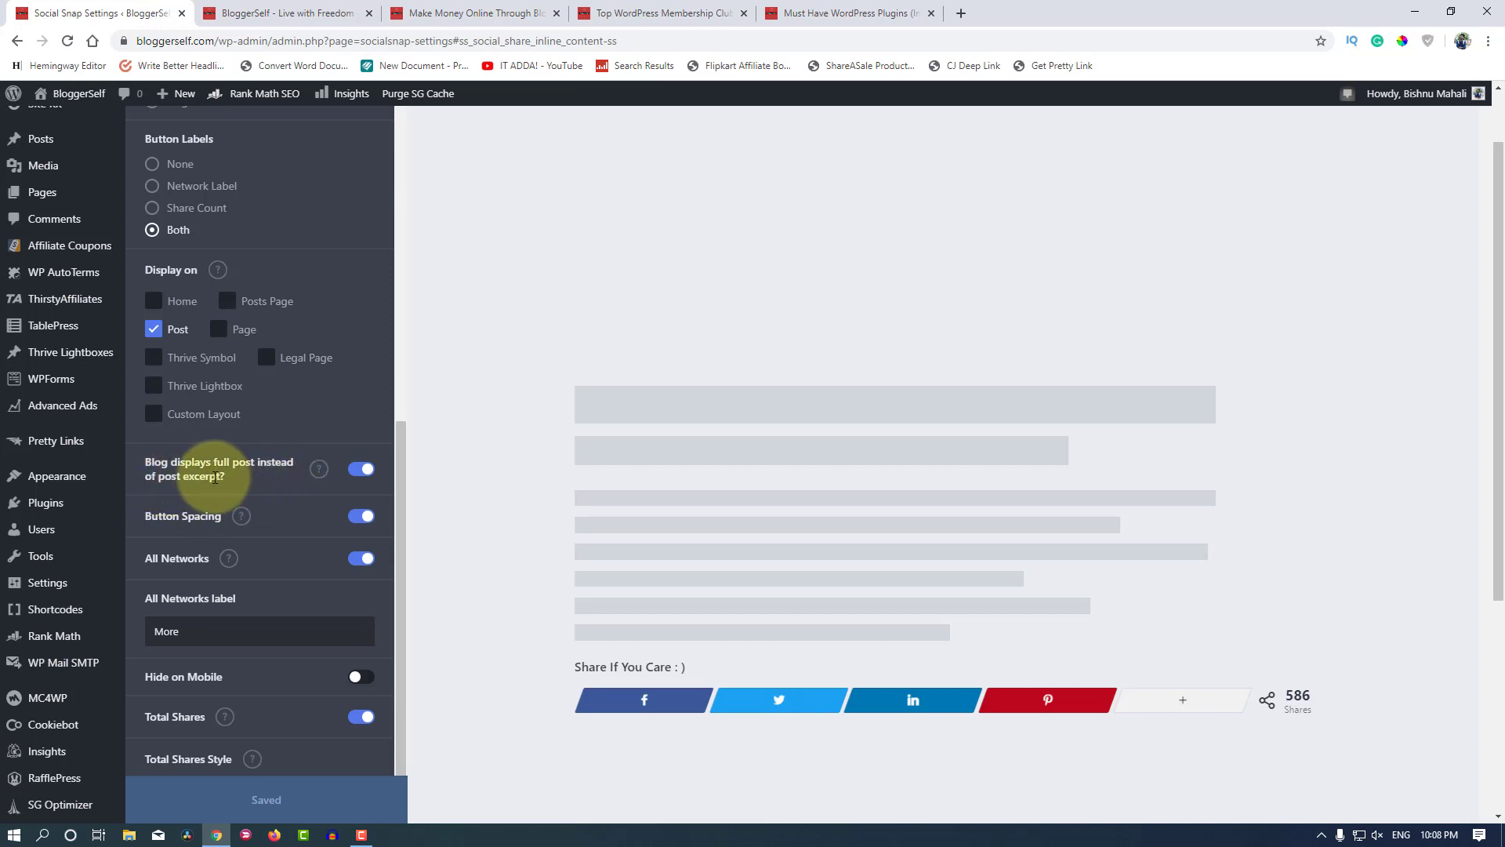
{"action": "mouse_move", "coordinate": [316, 471]}
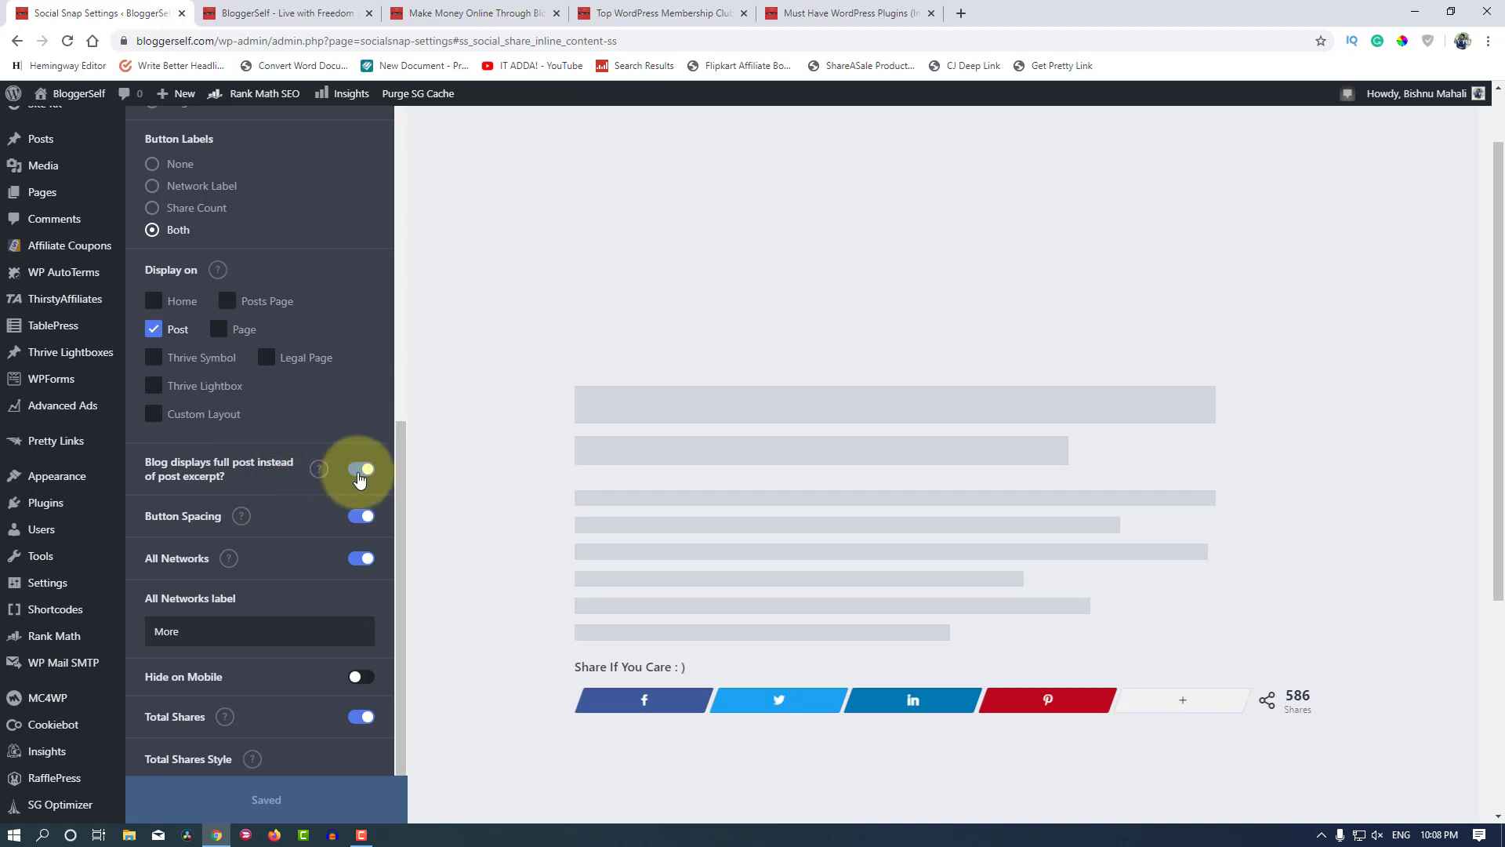
{"action": "scroll", "coordinate": [232, 518], "scroll_direction": "down", "scroll_amount": 1}
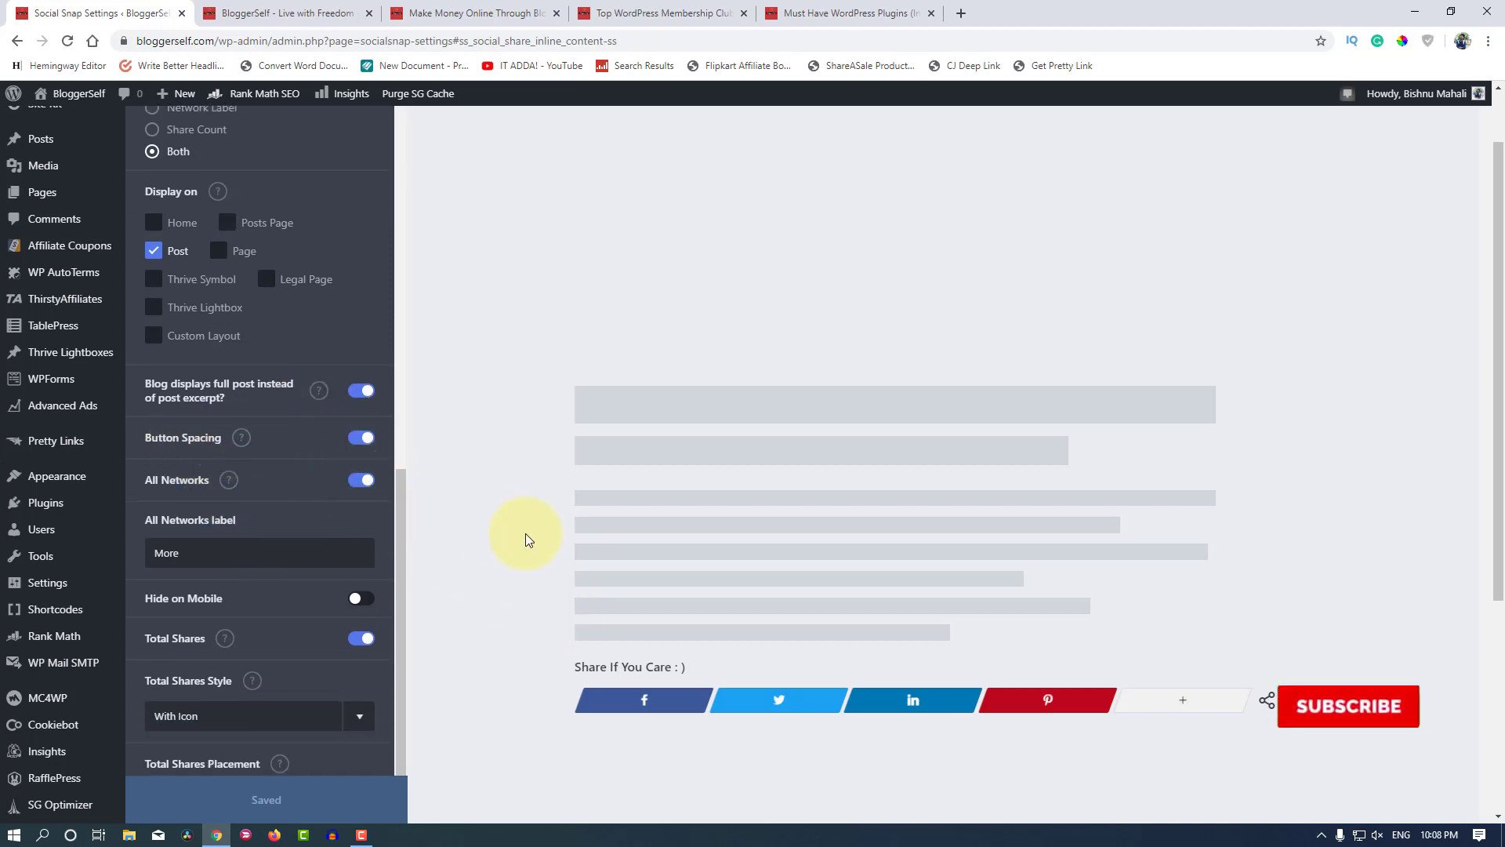
{"action": "scroll", "coordinate": [525, 534], "scroll_direction": "up", "scroll_amount": 1}
Step: Check the share buttons on the live make-money-online post and the blog's homepage, and return to the Inline Buttons settings
{"action": "left_click", "coordinate": [424, 13]}
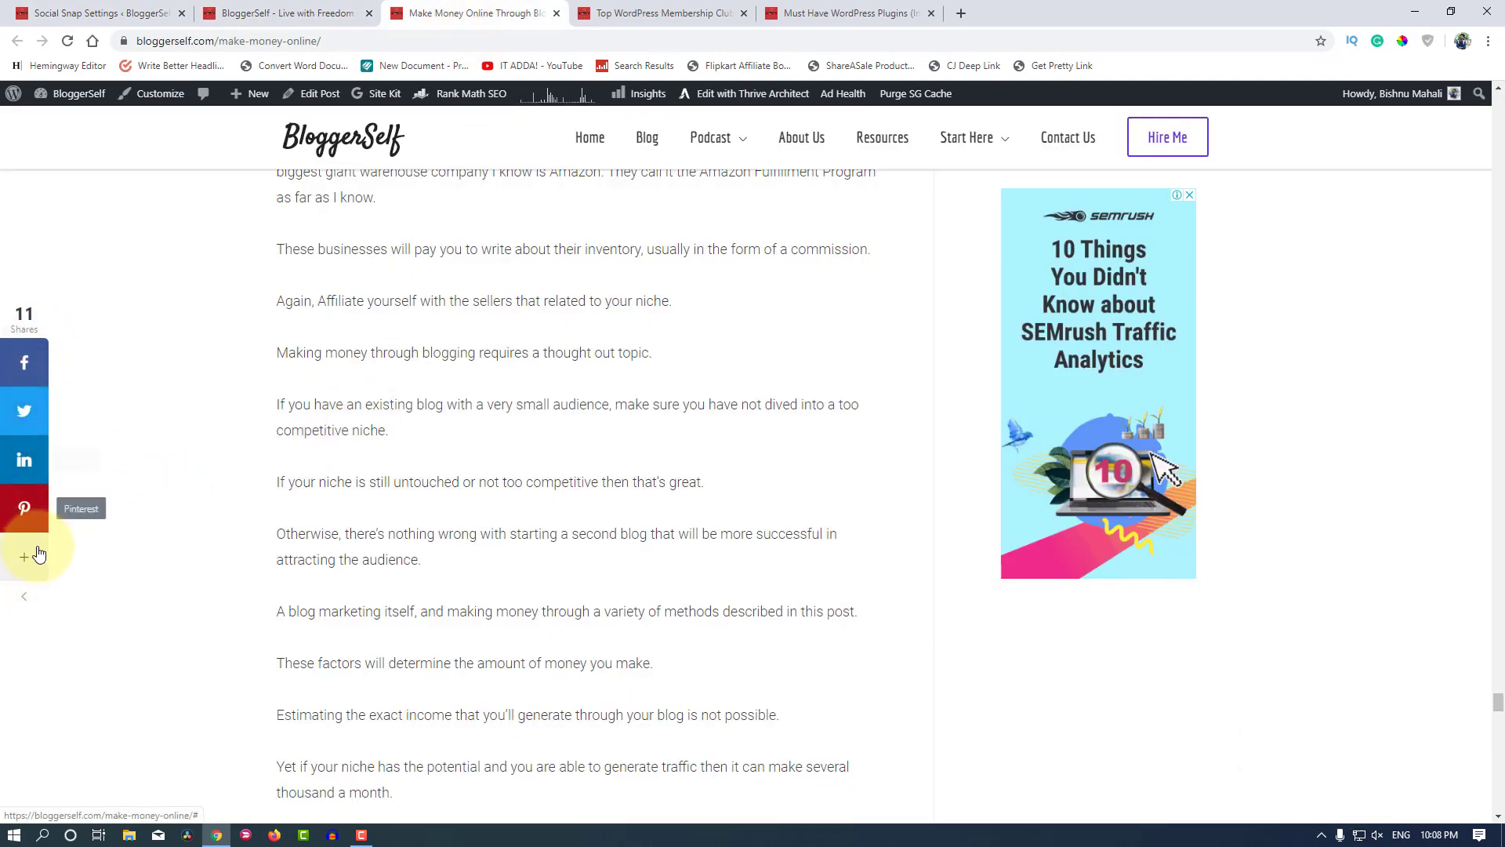
{"action": "left_click", "coordinate": [259, 13]}
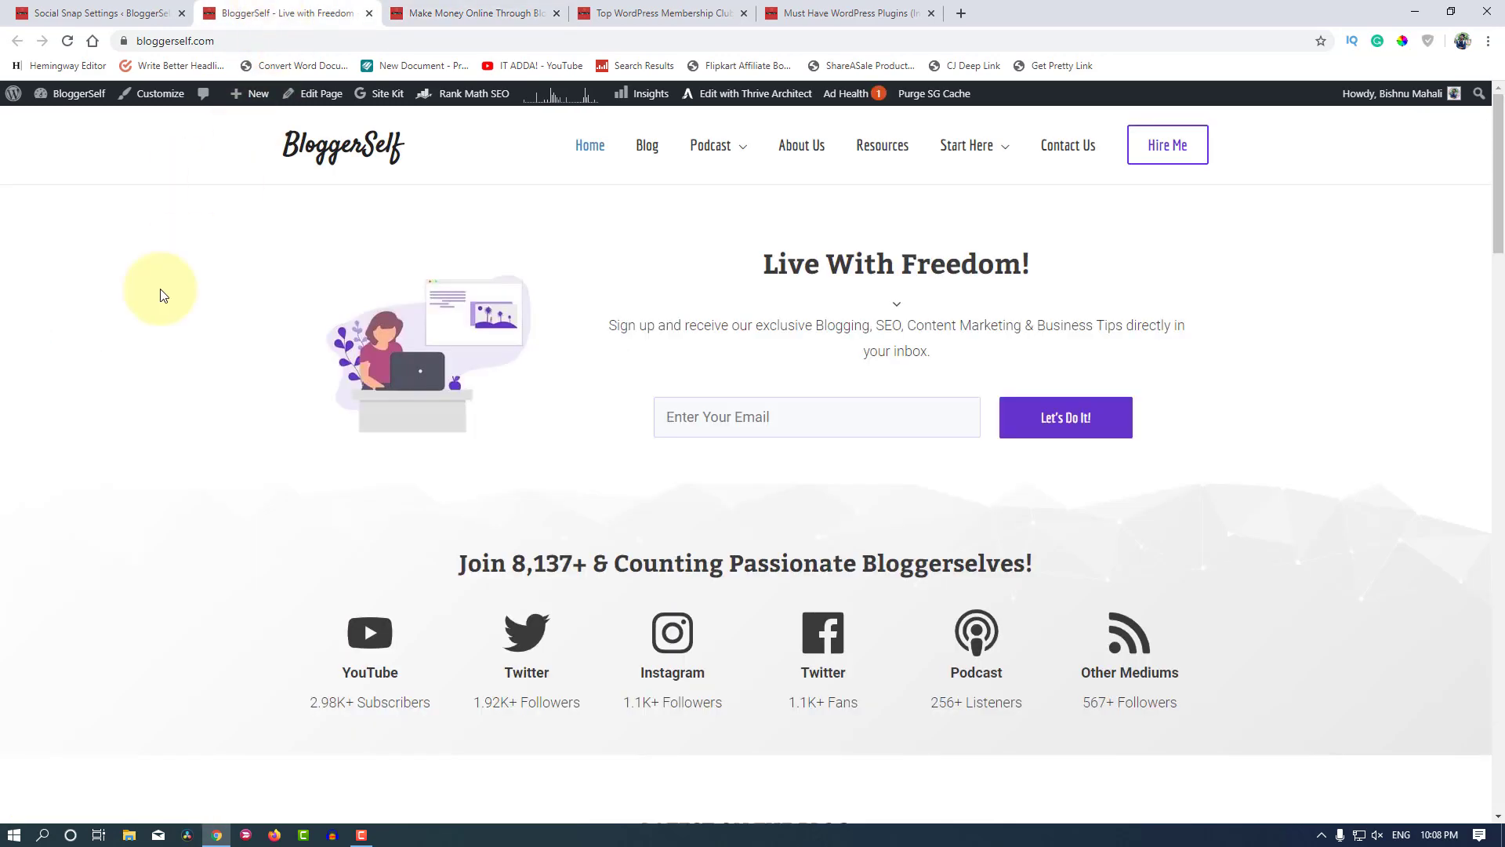
{"action": "left_click", "coordinate": [100, 8]}
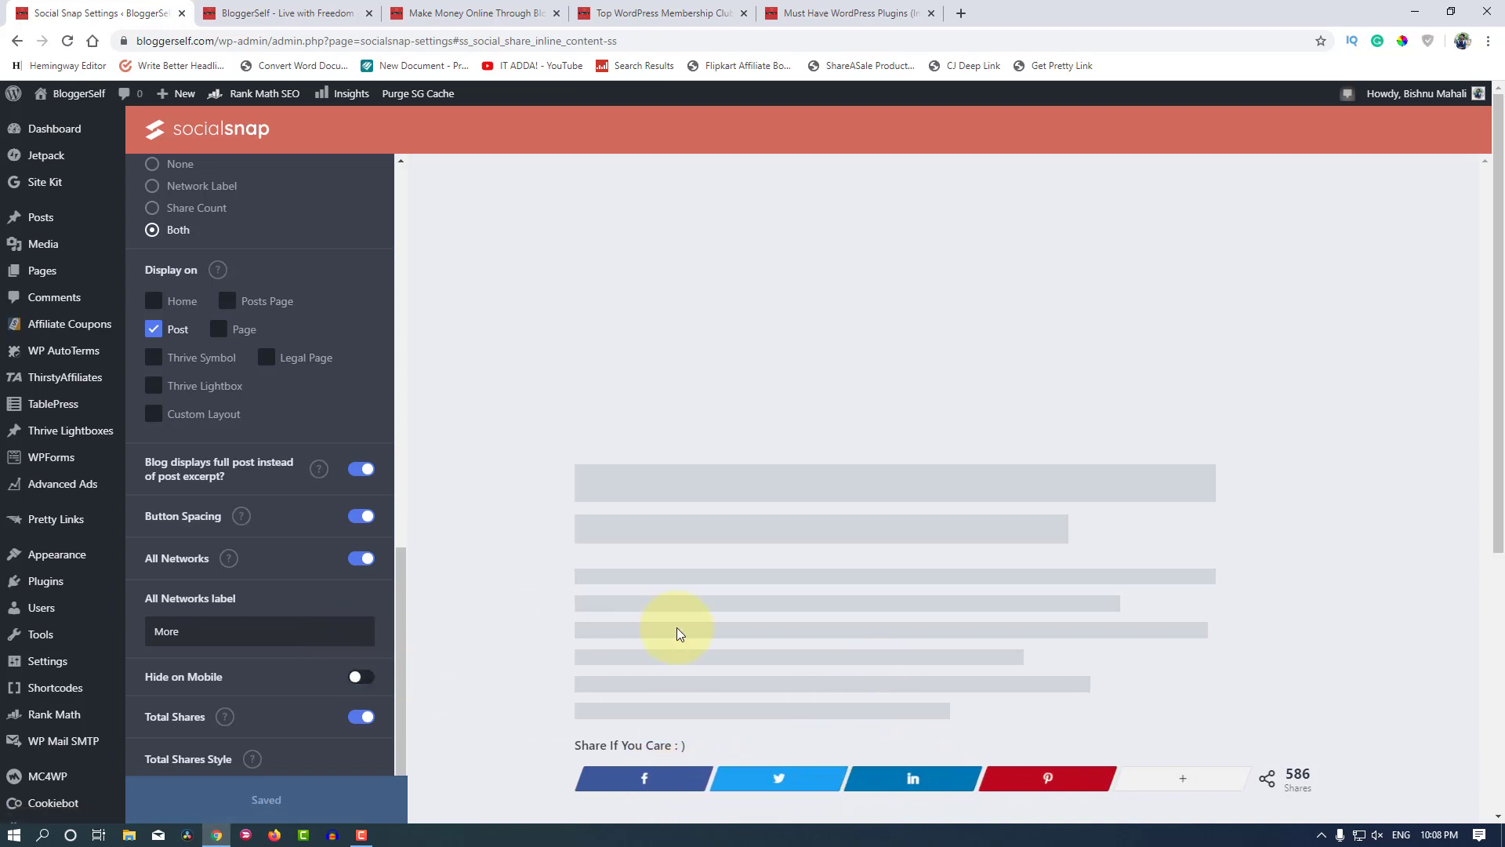
Step: Try the inline buttons without Button Spacing, and turn the spacing back on
{"action": "scroll", "coordinate": [679, 631], "scroll_direction": "down", "scroll_amount": 3}
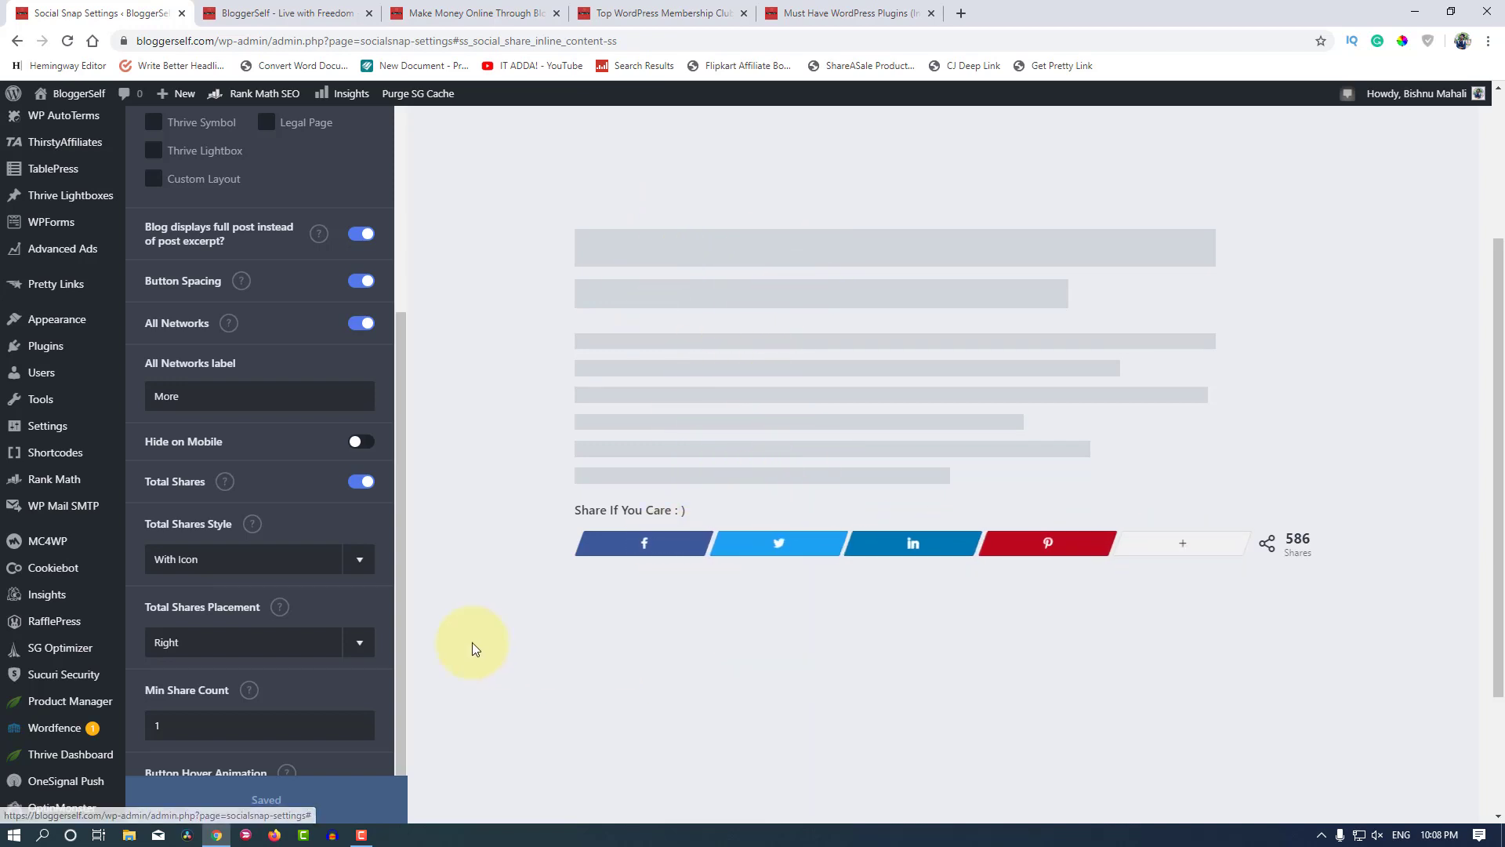
{"action": "scroll", "coordinate": [472, 644], "scroll_direction": "up", "scroll_amount": 1}
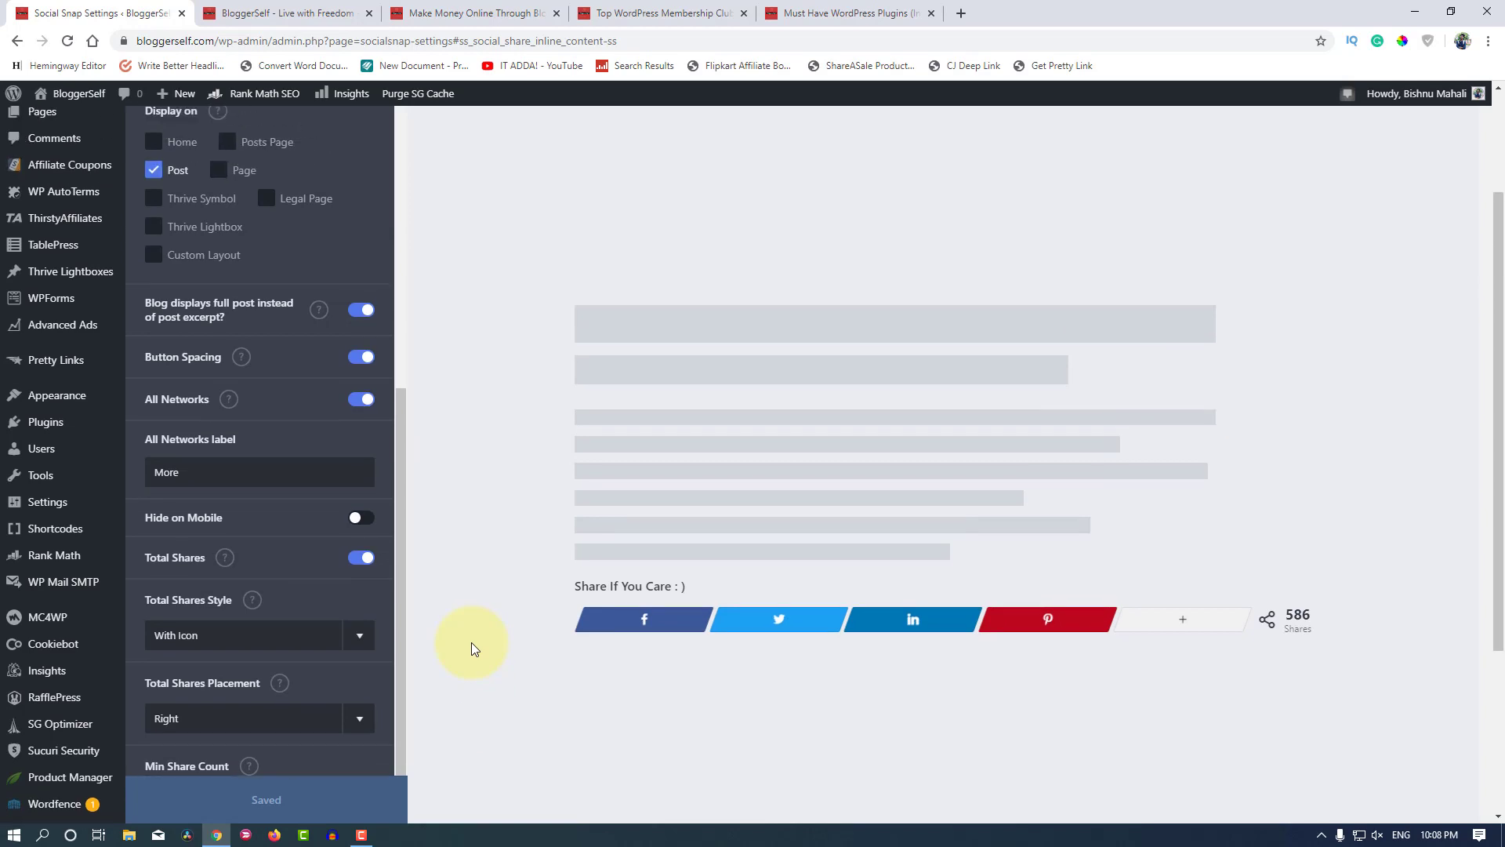
{"action": "left_click", "coordinate": [362, 359]}
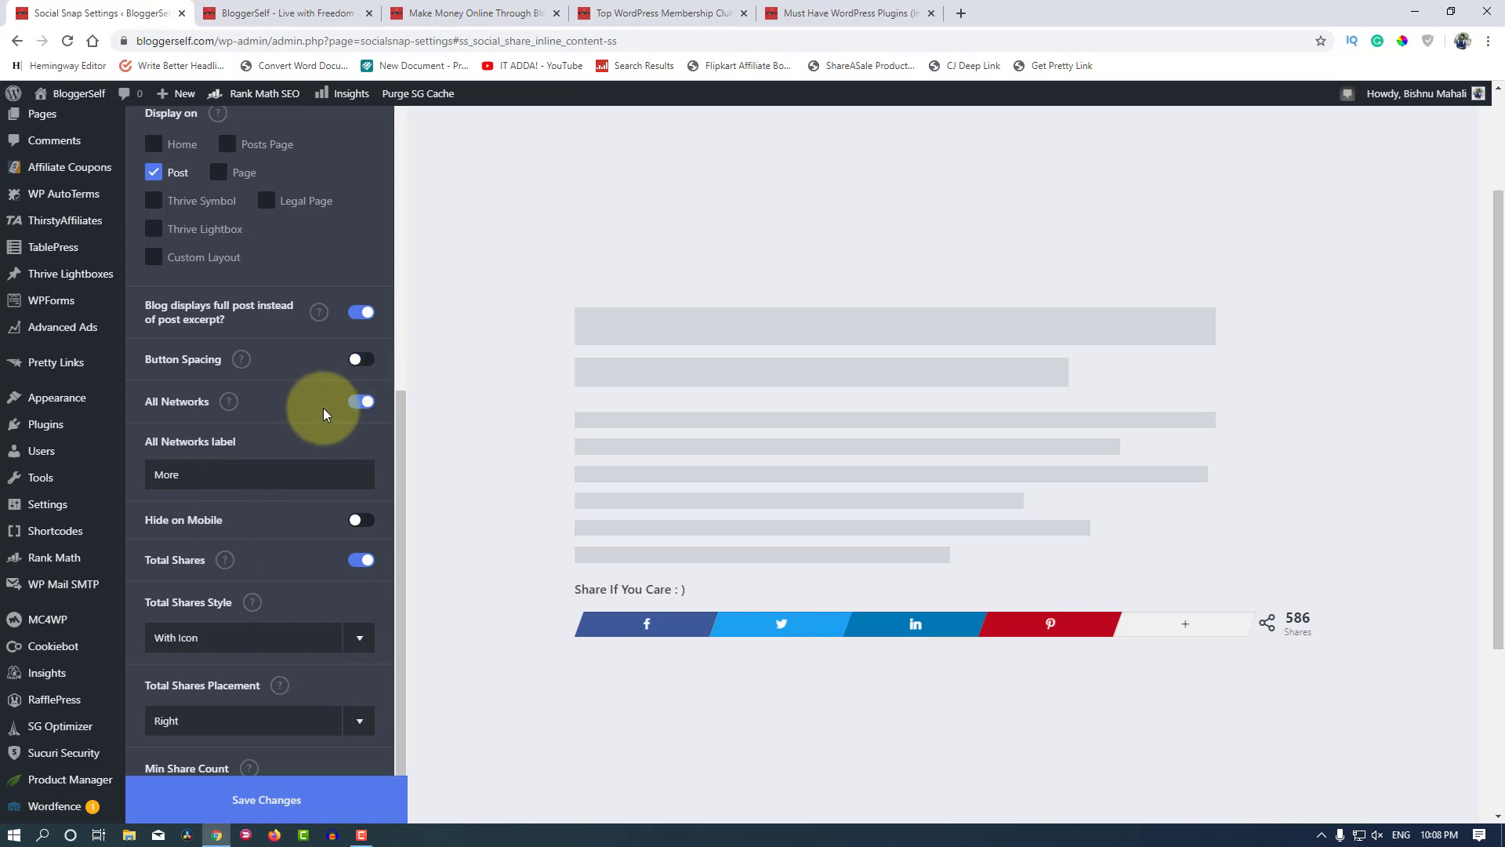
{"action": "left_click", "coordinate": [362, 361]}
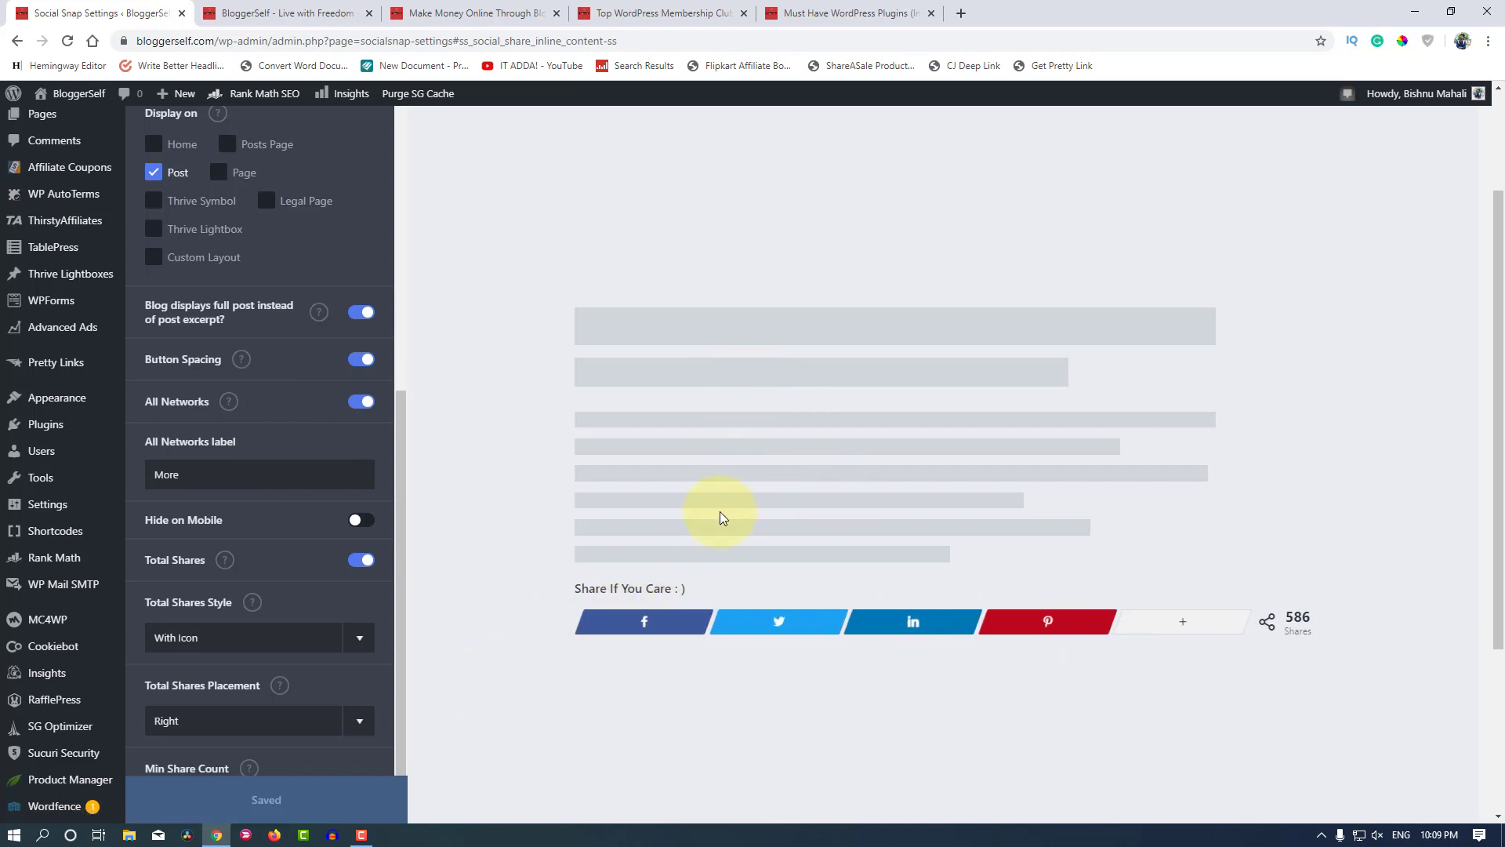
Step: Check the live make-money-online post in a browser window narrowed to mobile width, restore the full size, and return to the Inline Buttons settings
{"action": "scroll", "coordinate": [720, 512], "scroll_direction": "down", "scroll_amount": 1}
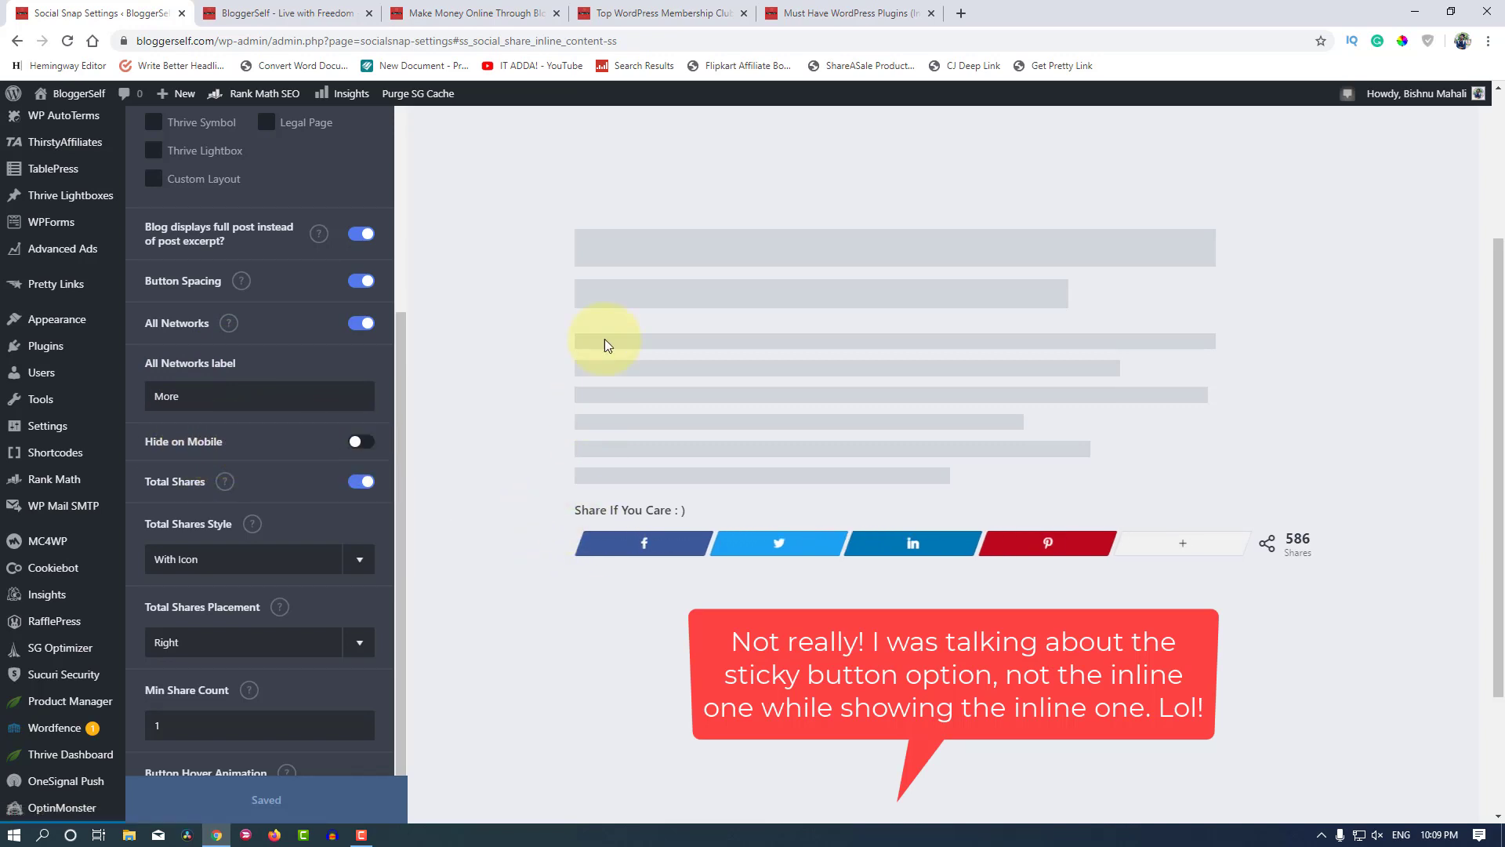
{"action": "left_click", "coordinate": [502, 13]}
{"action": "left_click", "coordinate": [1451, 11]}
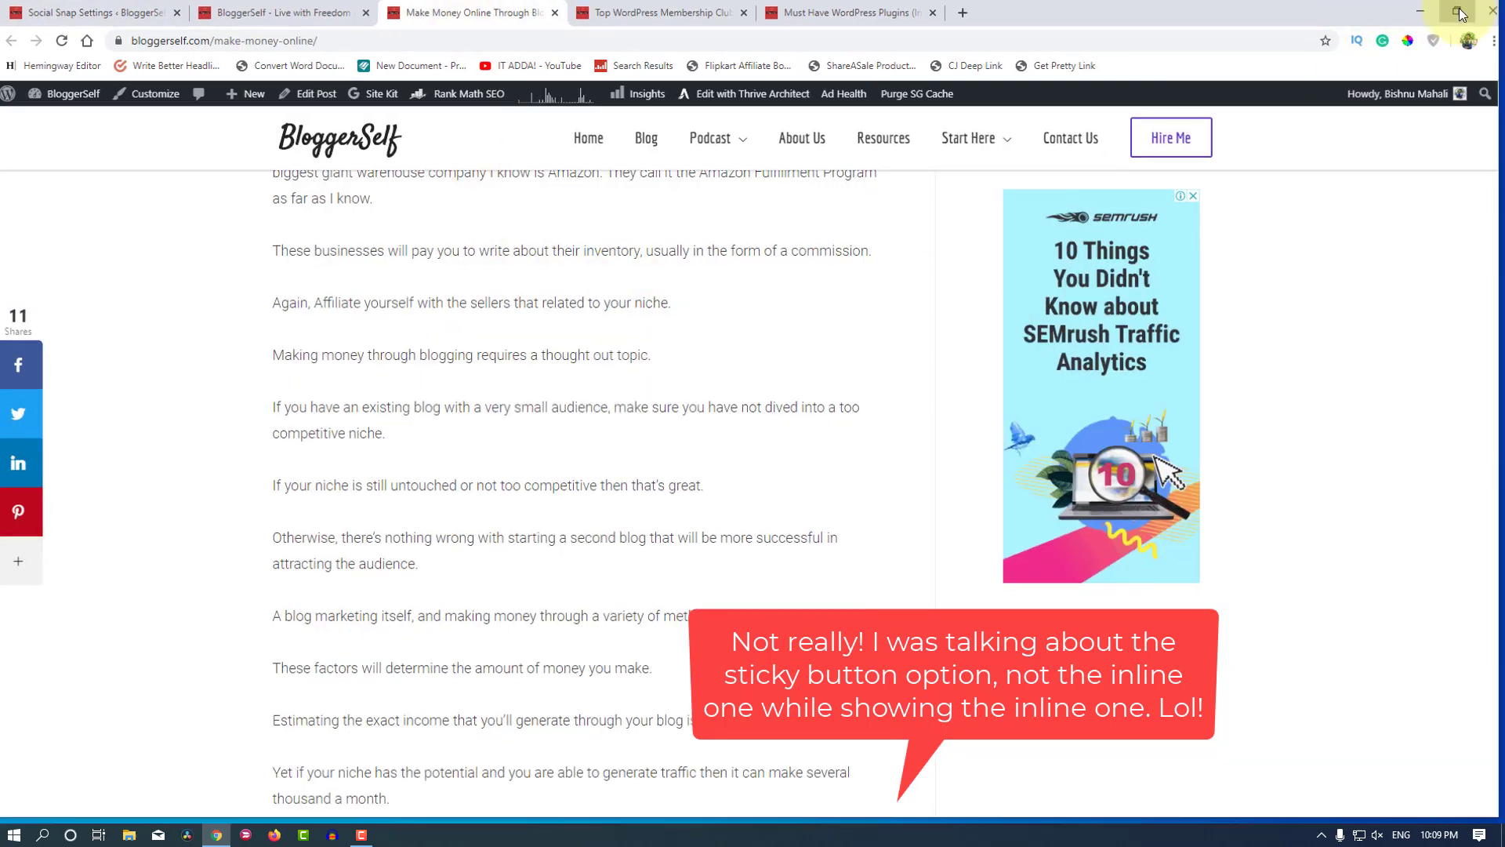
{"action": "left_click_drag", "start_coordinate": [1495, 196], "coordinate": [373, 387]}
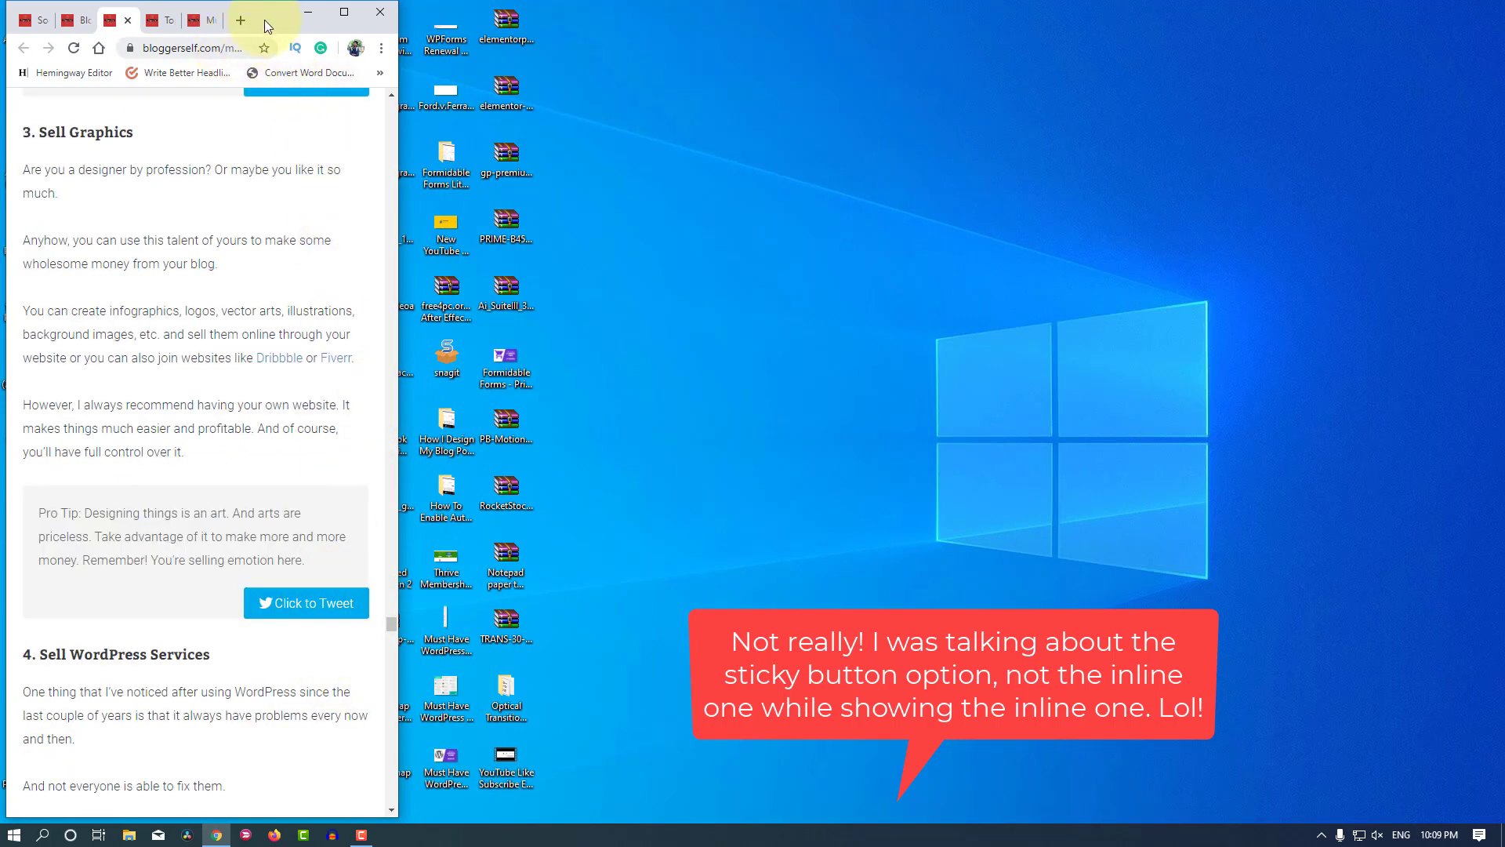
{"action": "left_click_drag", "start_coordinate": [281, 22], "coordinate": [454, 22]}
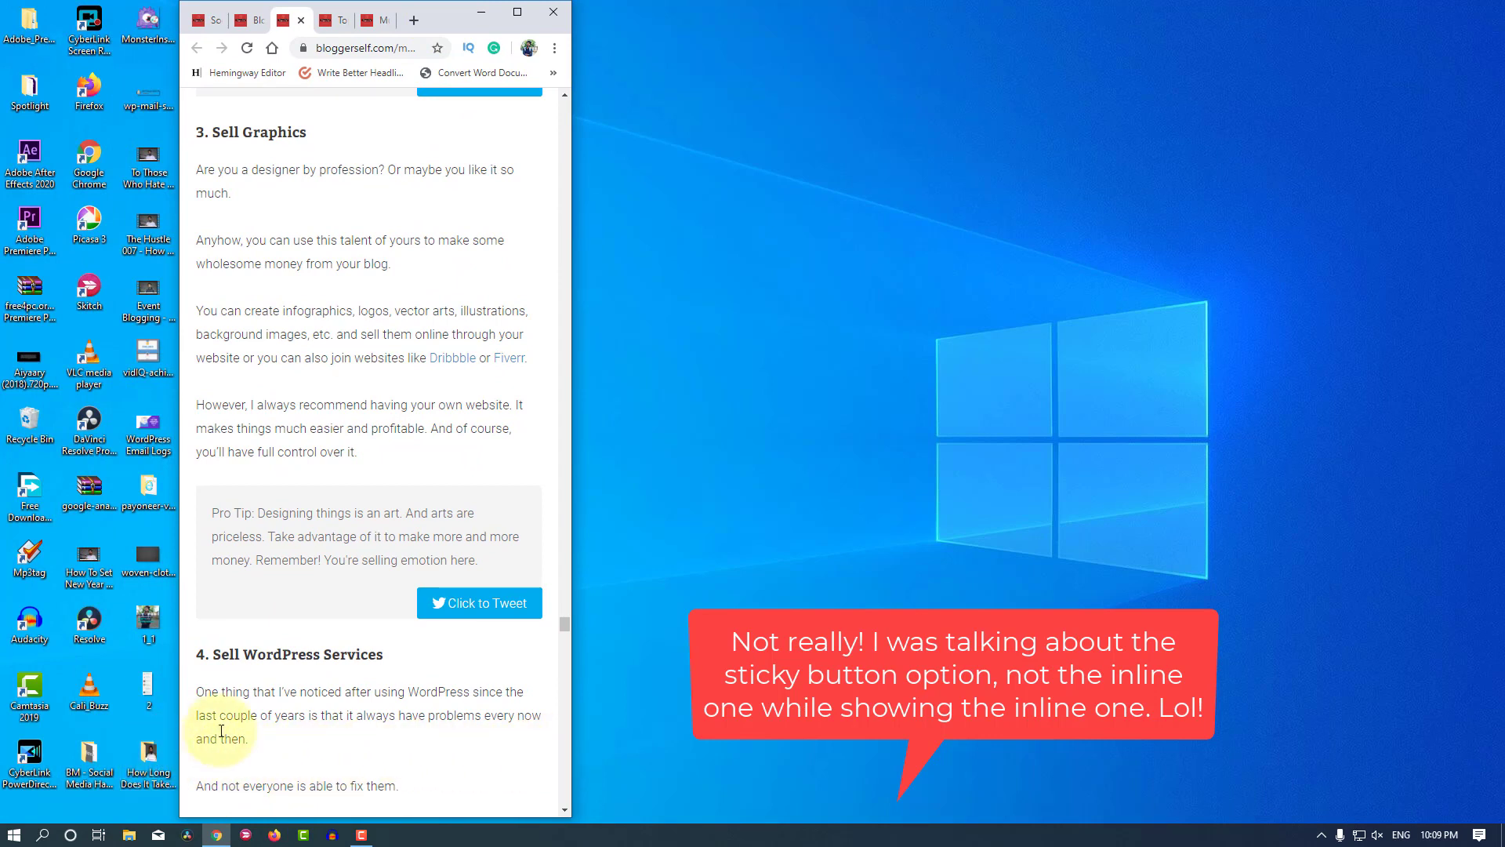
{"action": "left_click", "coordinate": [518, 11]}
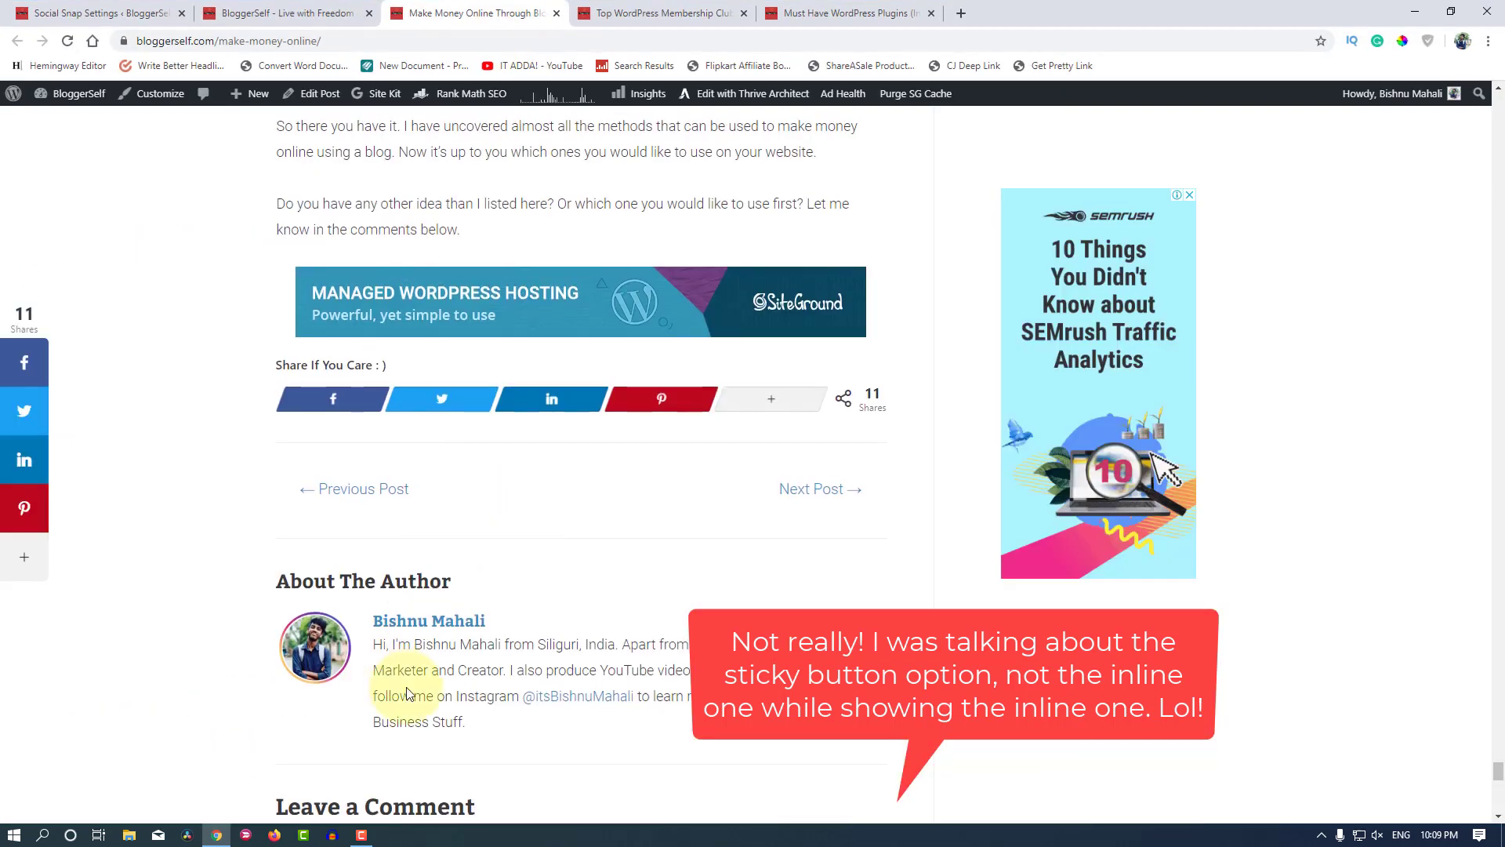
{"action": "left_click", "coordinate": [296, 8]}
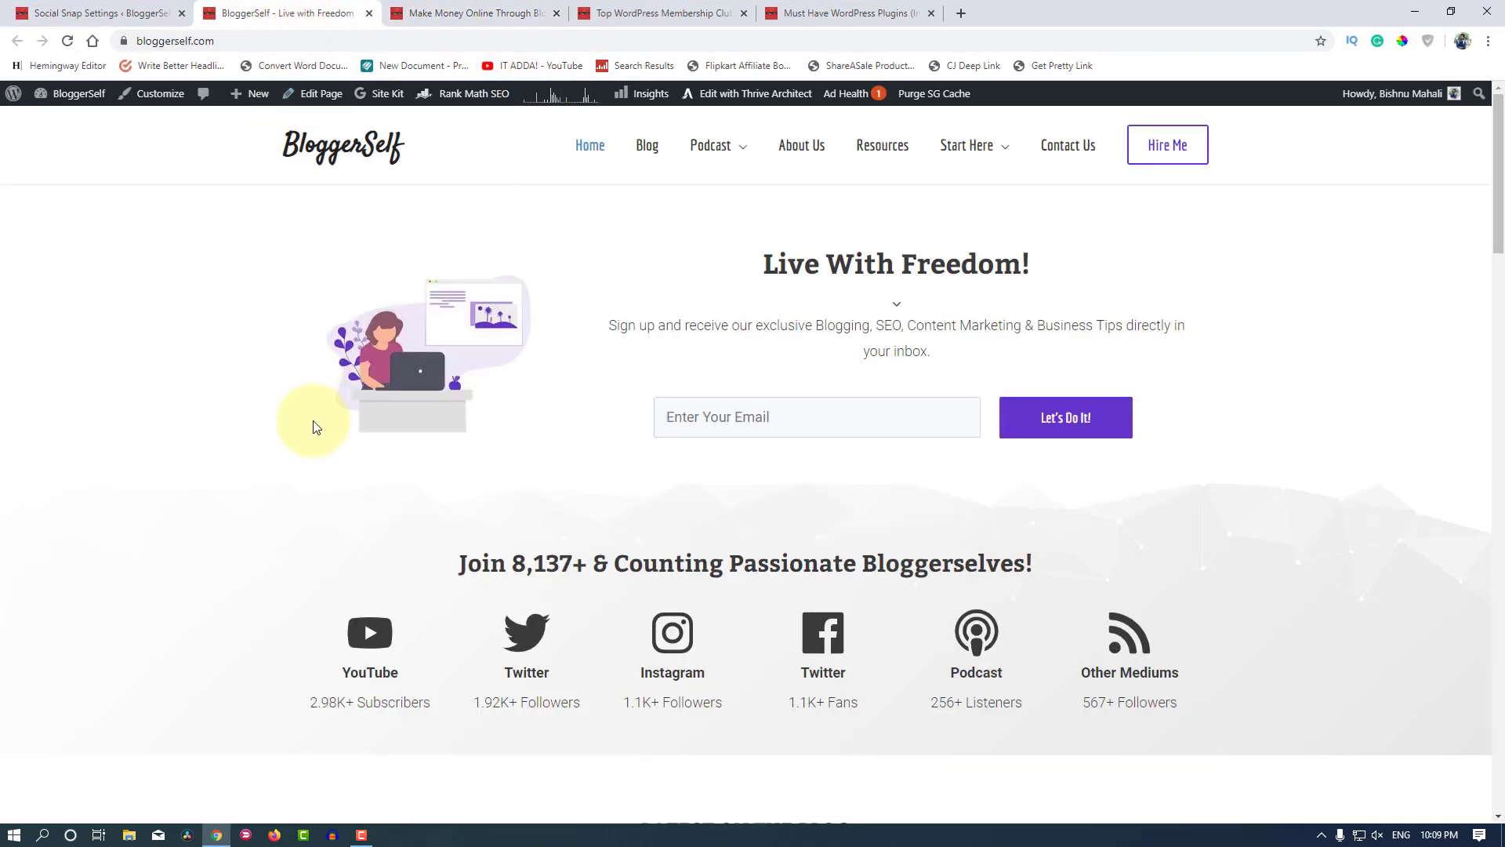
{"action": "left_click", "coordinate": [94, 12]}
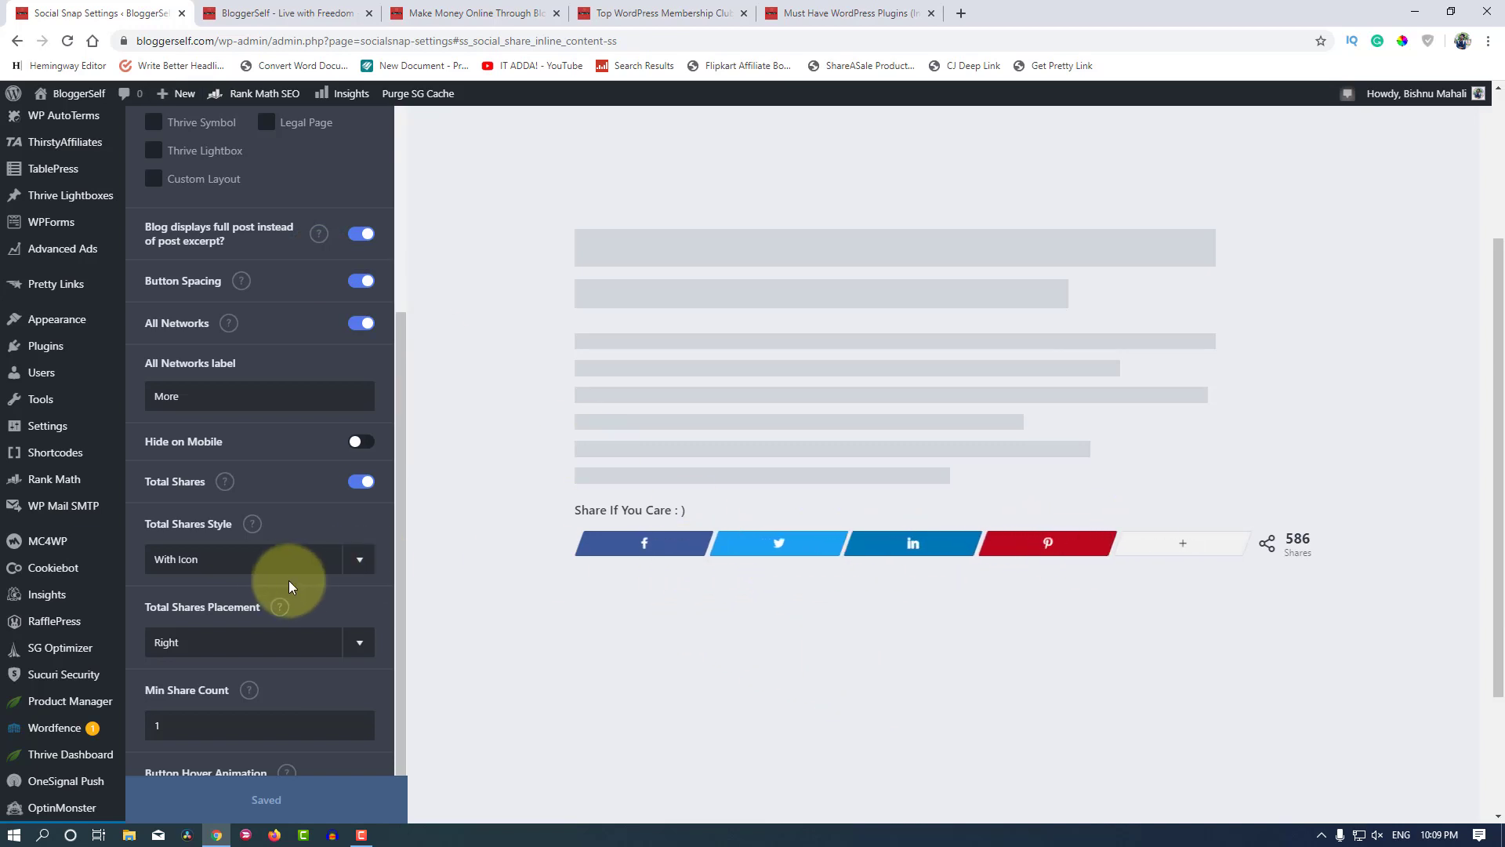
Step: Examine the remaining Inline Buttons options, including total shares, minimum share count, hover animation and the light text color scheme hint
{"action": "scroll", "coordinate": [306, 627], "scroll_direction": "down", "scroll_amount": 2}
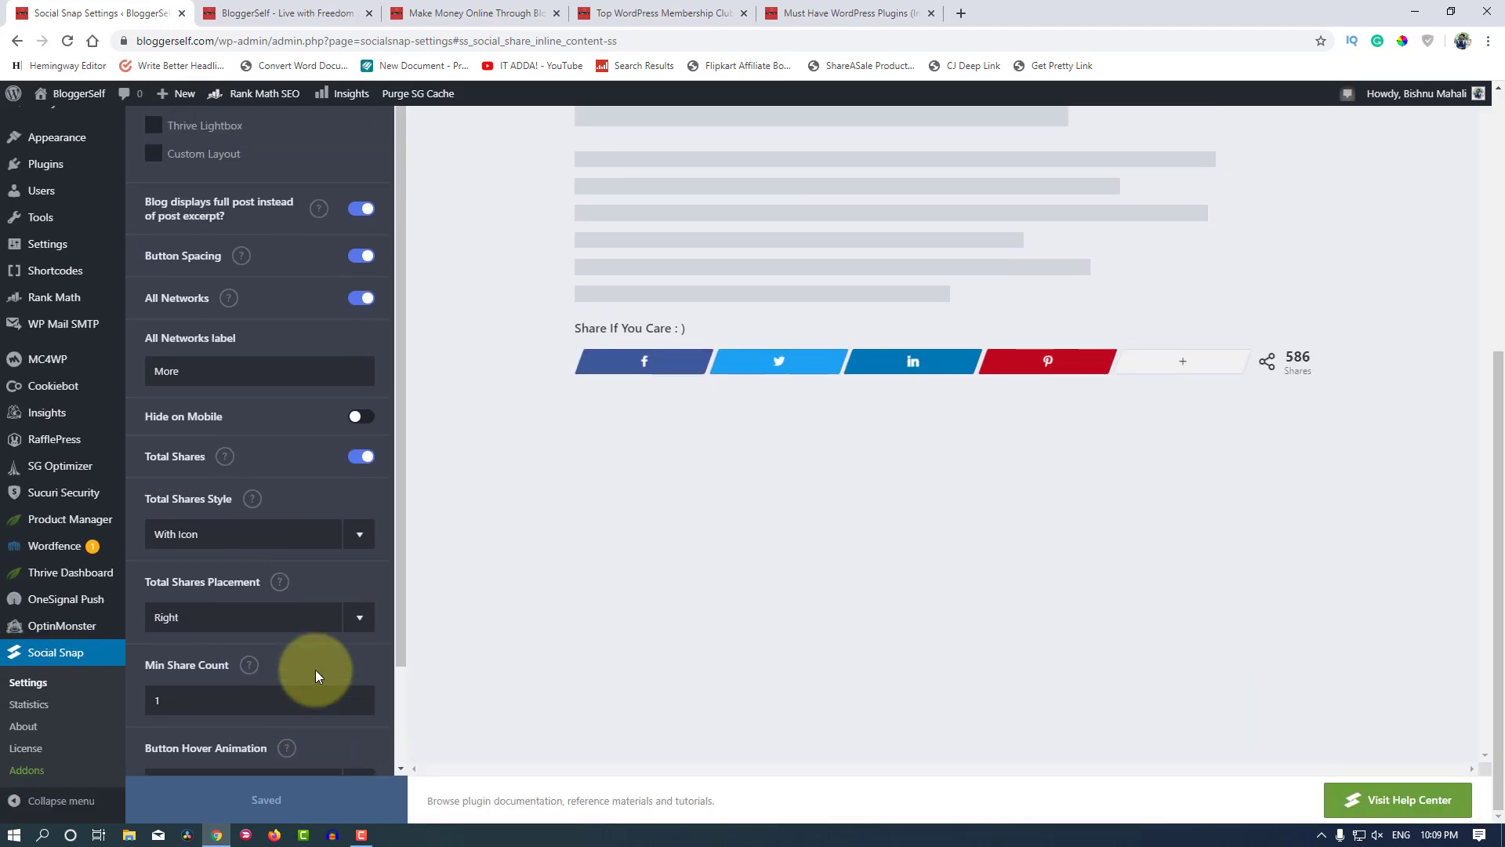
{"action": "mouse_move", "coordinate": [313, 674]}
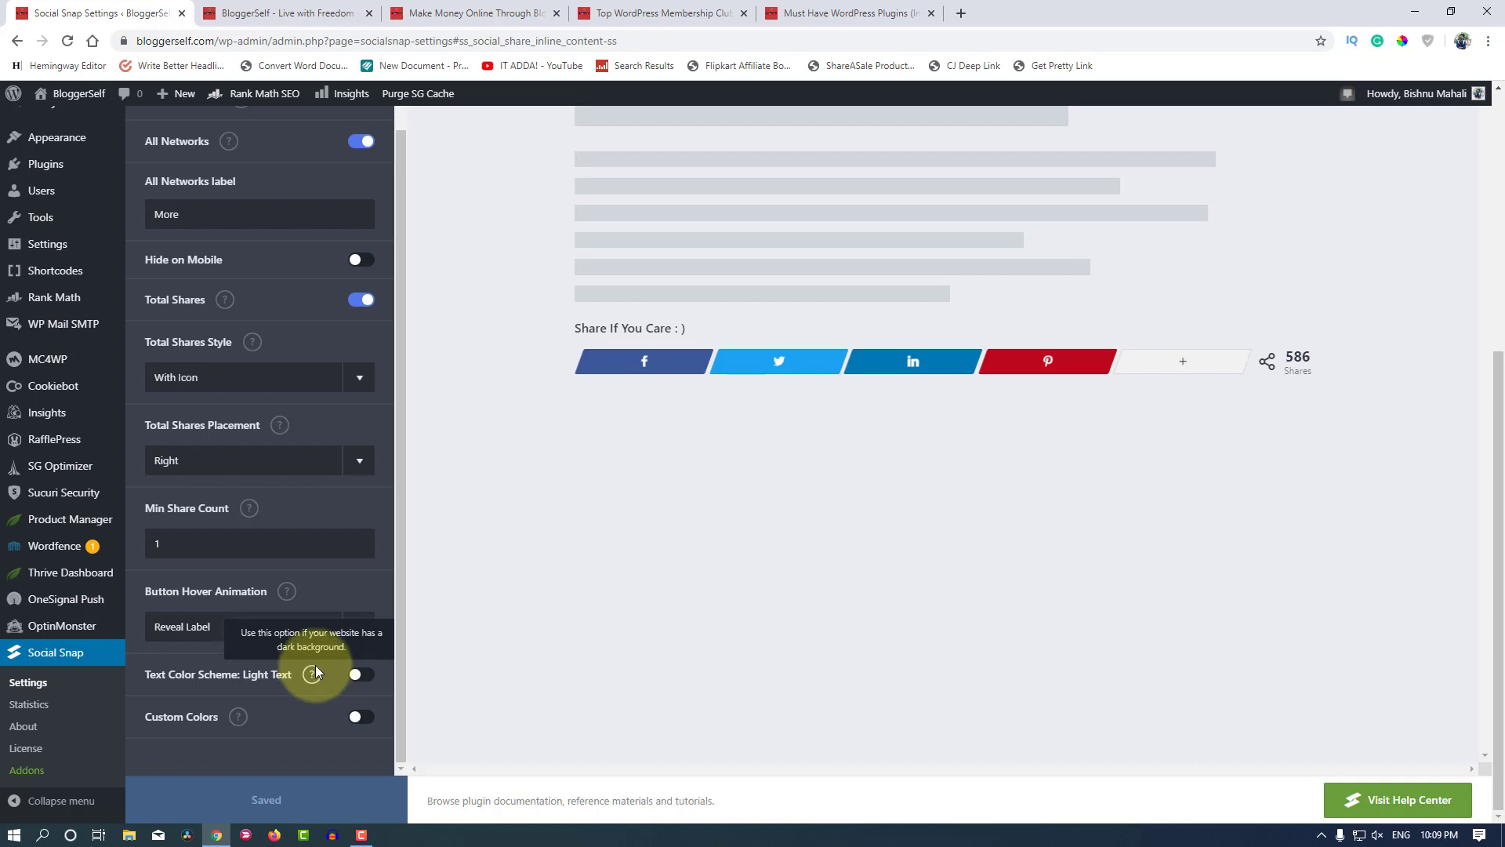
{"action": "scroll", "coordinate": [288, 531], "scroll_direction": "up", "scroll_amount": 8}
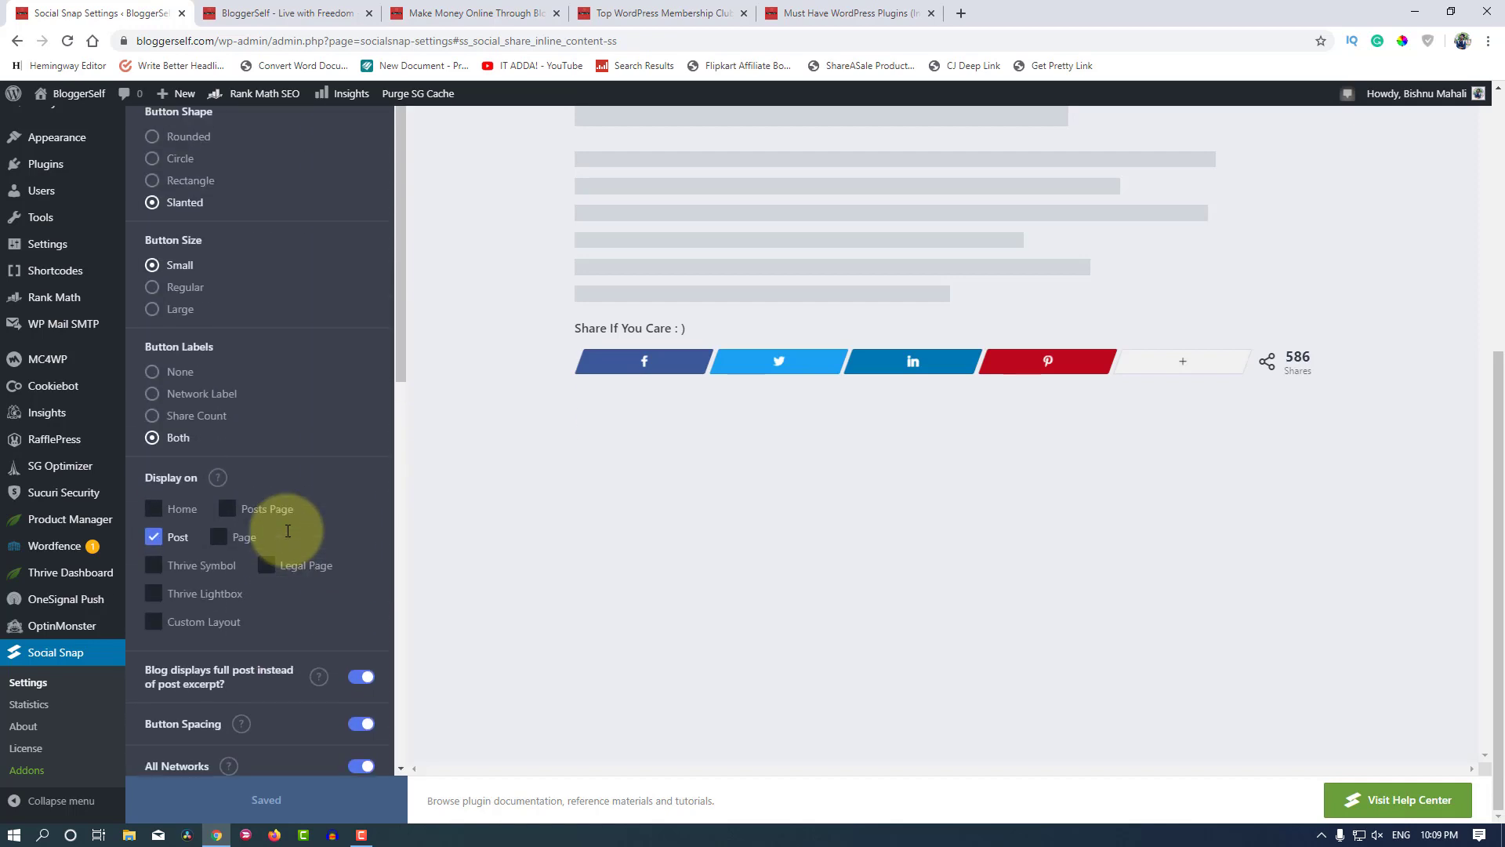
{"action": "scroll", "coordinate": [263, 421], "scroll_direction": "up", "scroll_amount": 5}
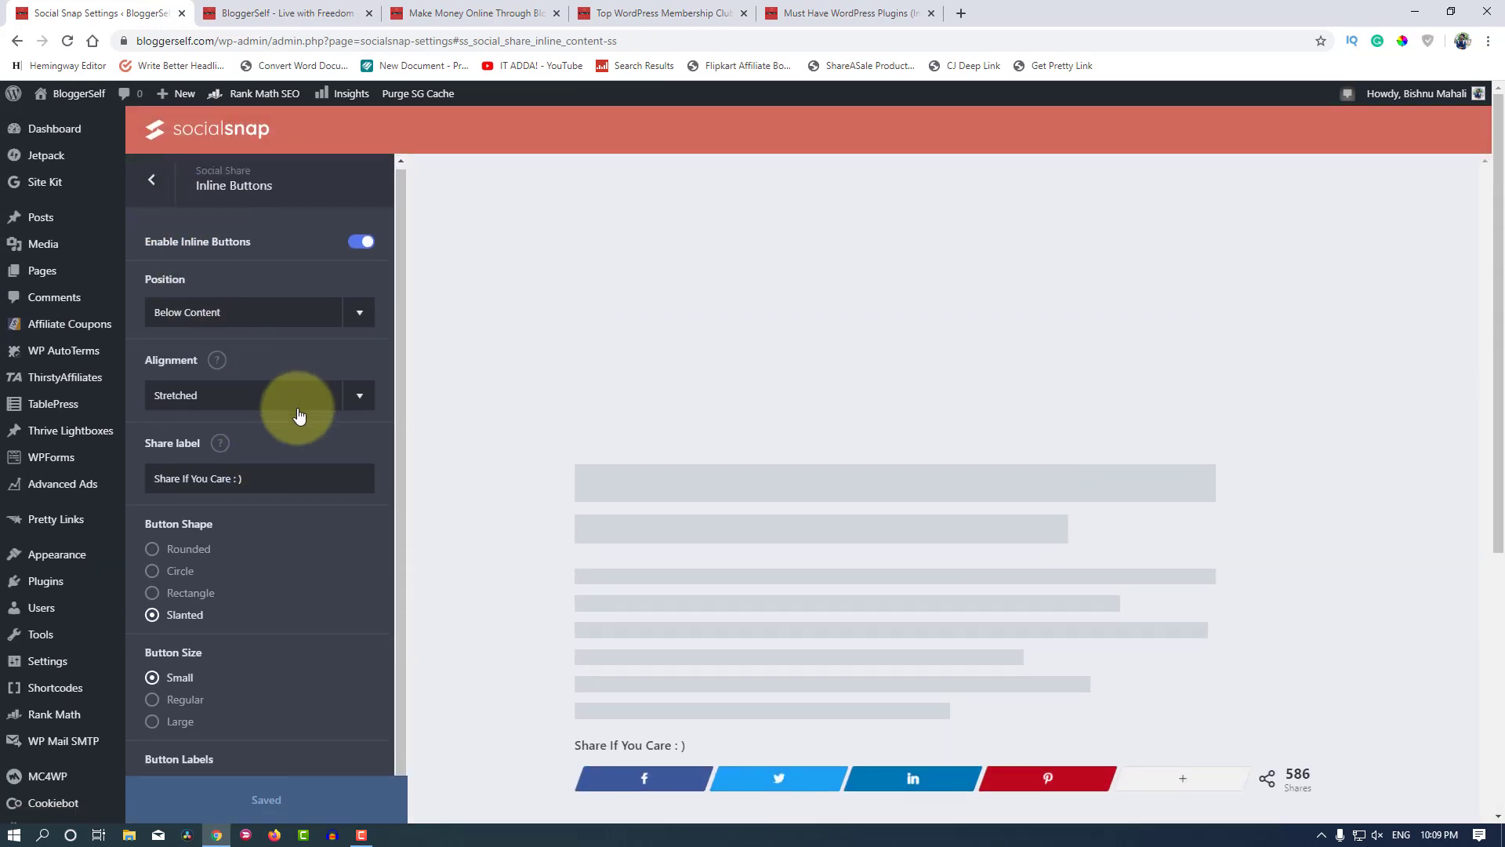
{"action": "scroll", "coordinate": [299, 410], "scroll_direction": "down", "scroll_amount": 4}
{"action": "scroll", "coordinate": [298, 408], "scroll_direction": "up", "scroll_amount": 5}
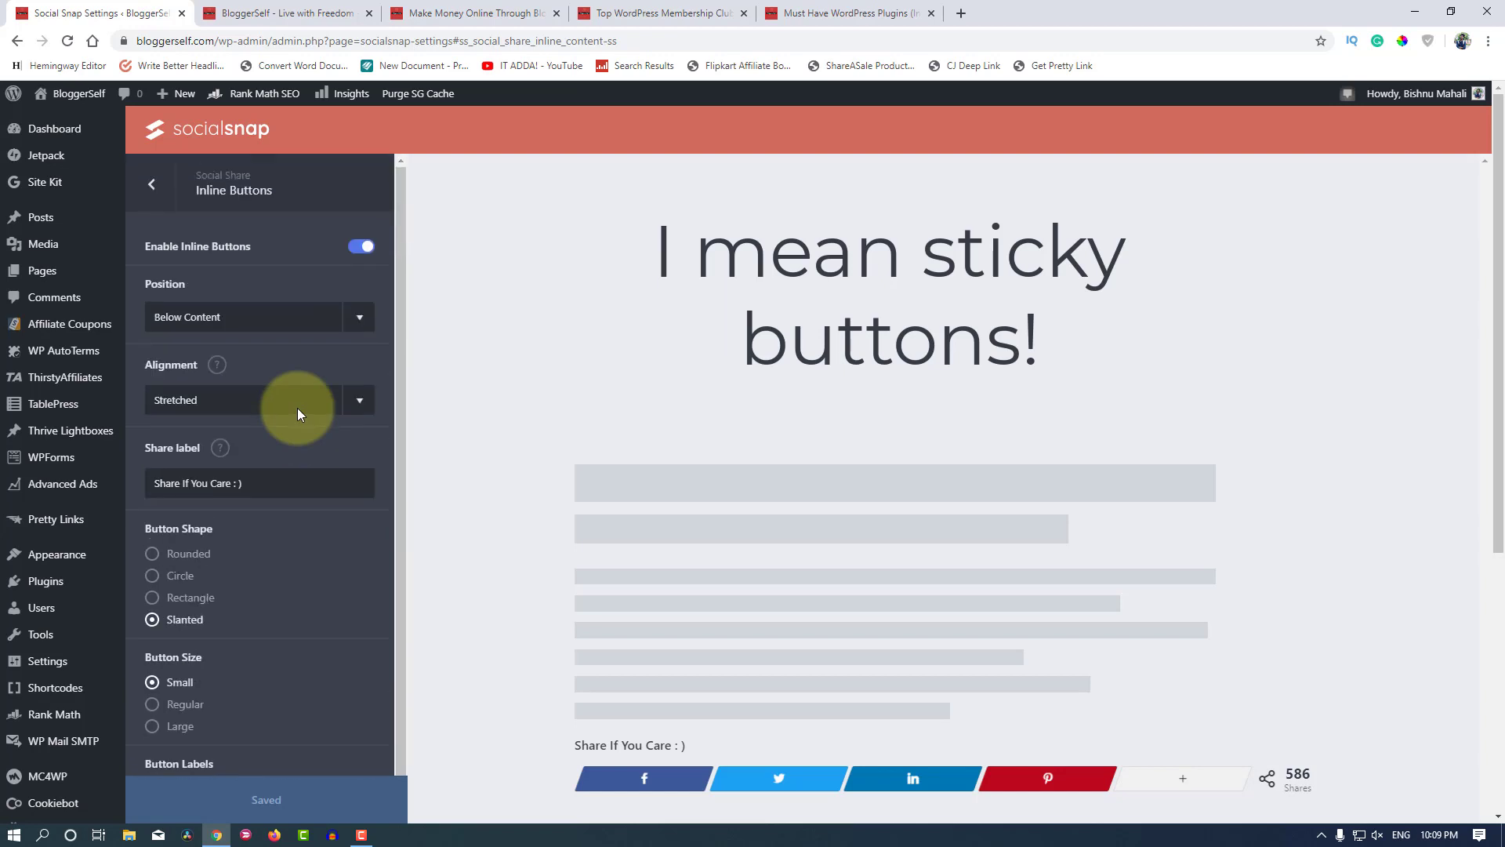
Step: Open the On Media settings under Social Sharing and enable On Media
{"action": "left_click", "coordinate": [161, 180]}
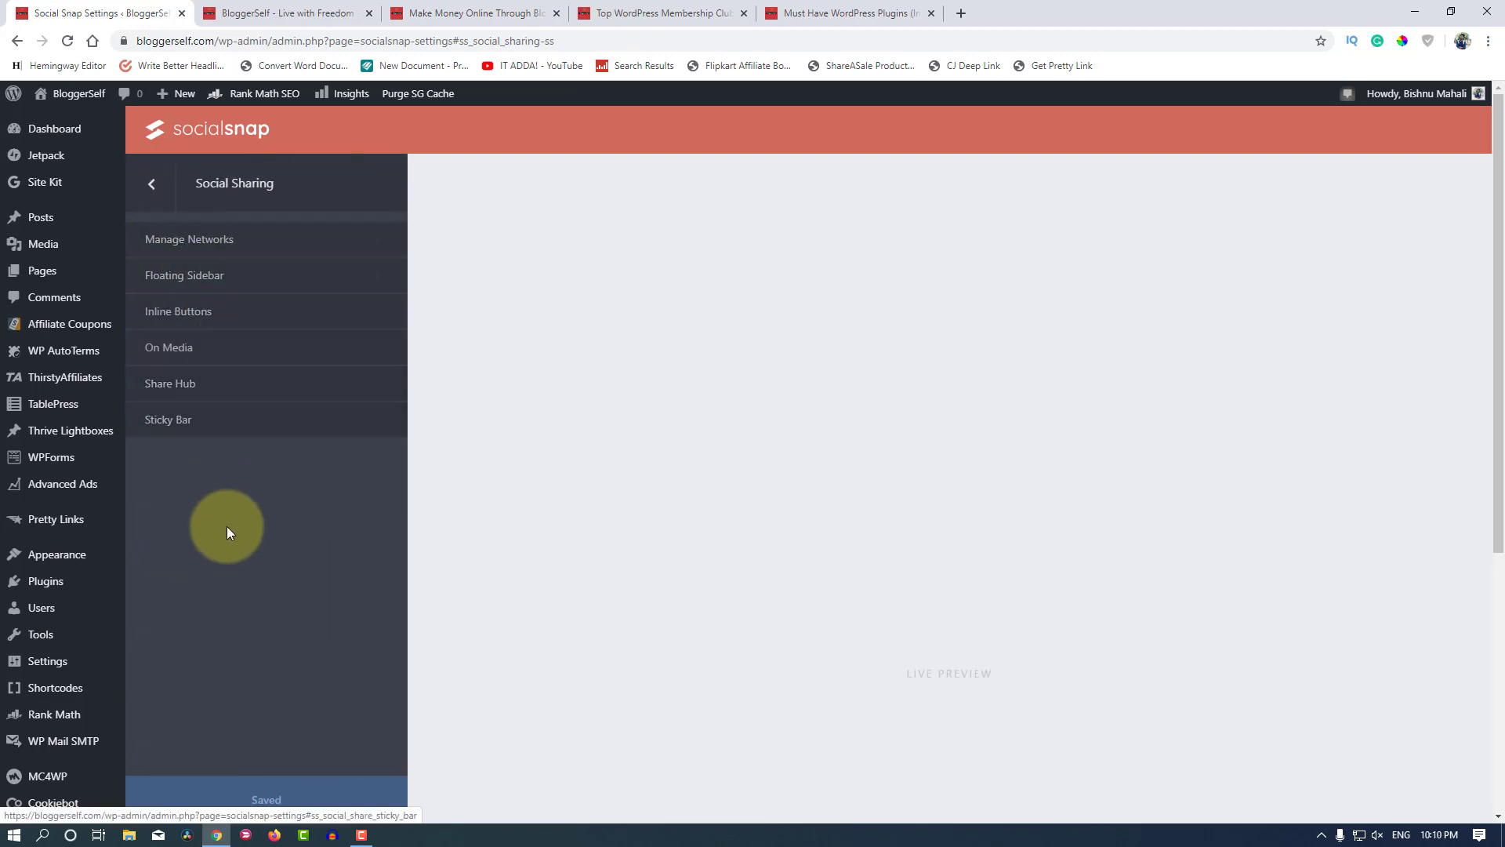
{"action": "left_click", "coordinate": [191, 347]}
{"action": "scroll", "coordinate": [343, 561], "scroll_direction": "down", "scroll_amount": 1}
{"action": "scroll", "coordinate": [347, 572], "scroll_direction": "down", "scroll_amount": 1}
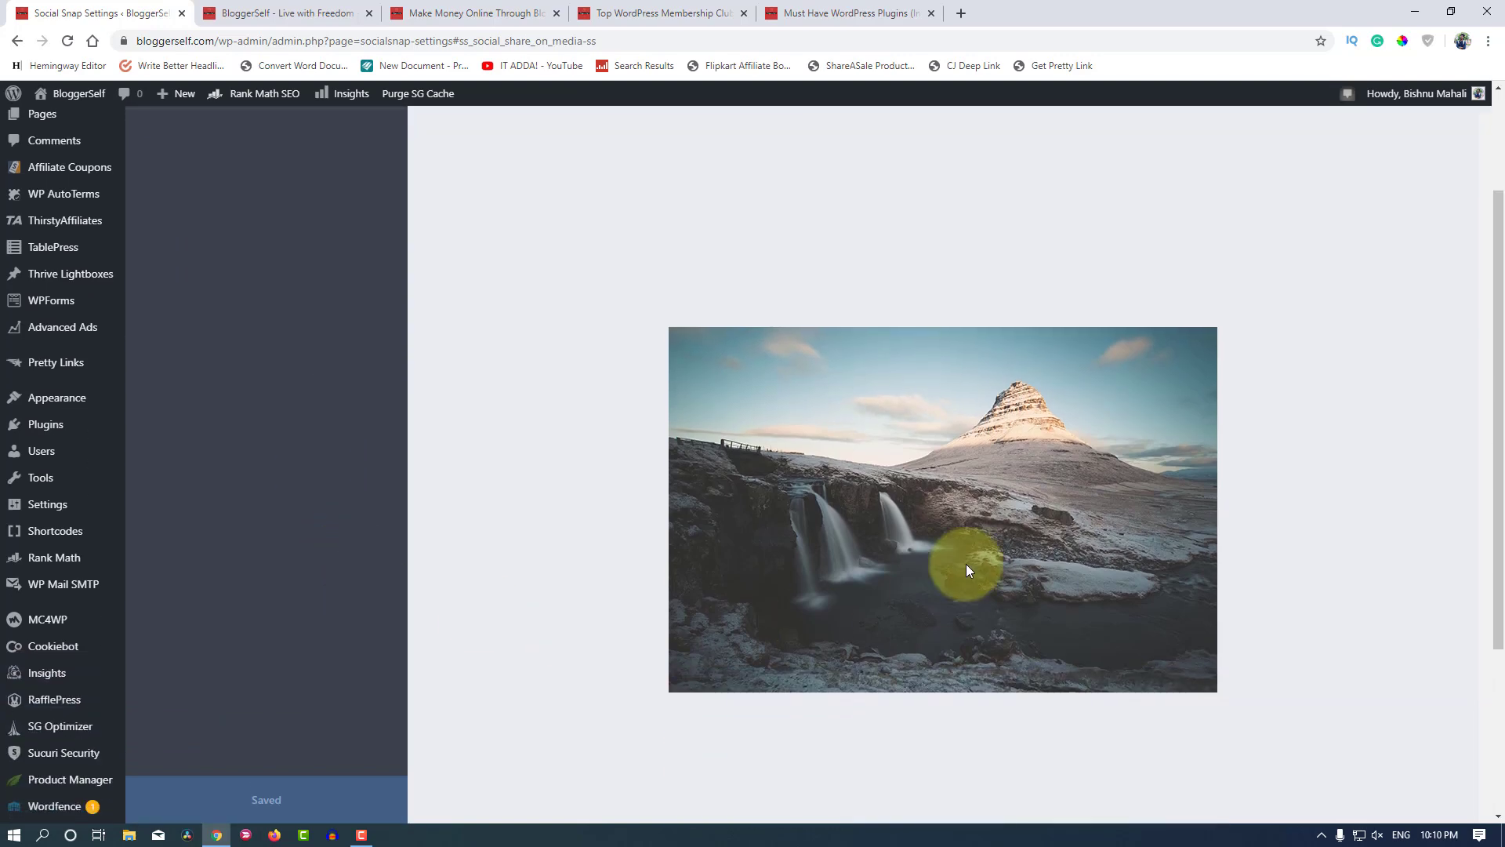
{"action": "scroll", "coordinate": [281, 384], "scroll_direction": "up", "scroll_amount": 2}
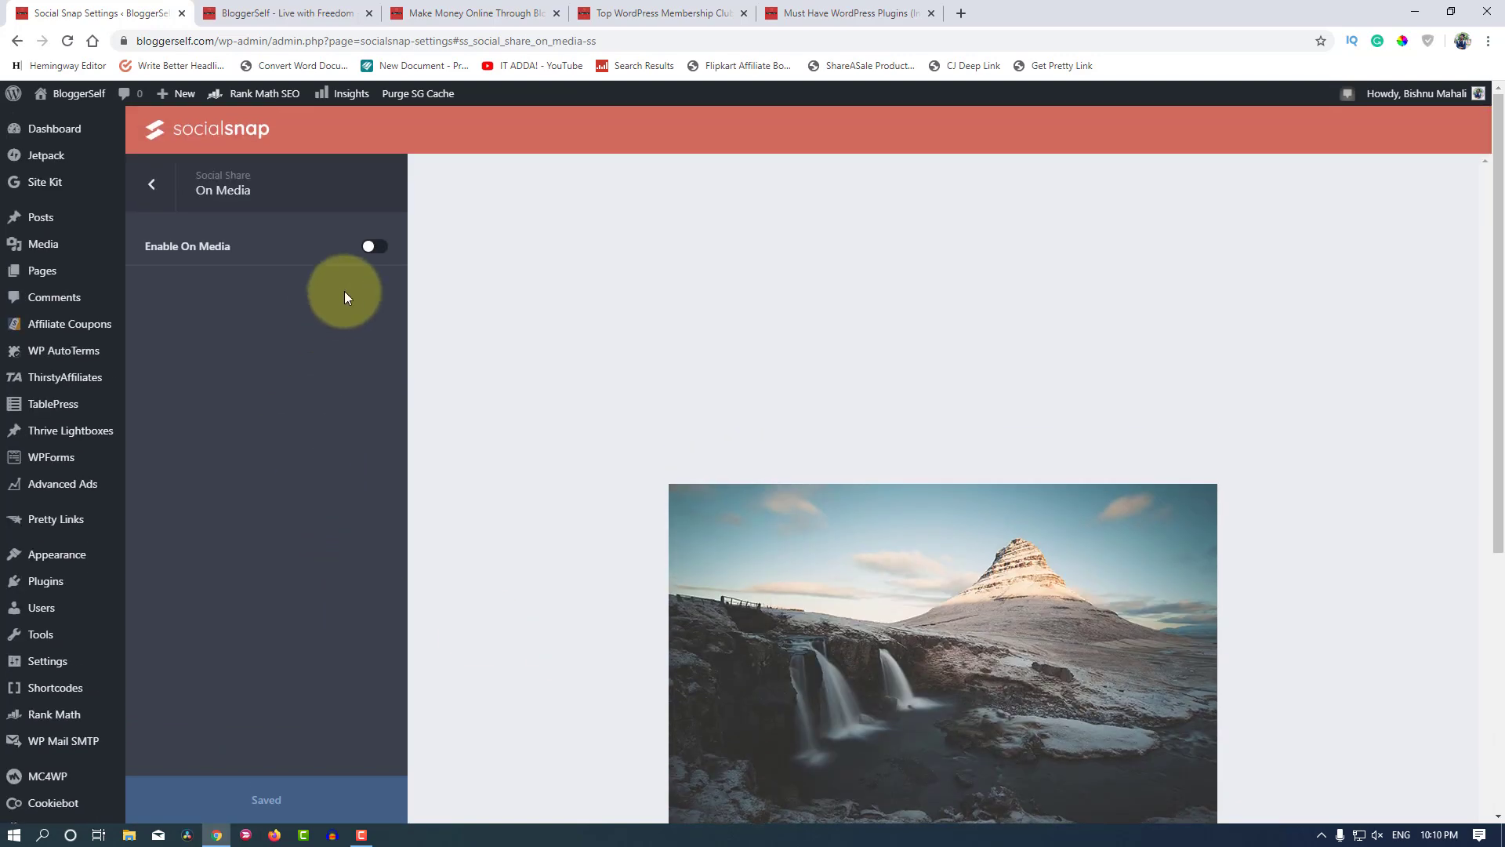
{"action": "left_click", "coordinate": [373, 249]}
Step: Set the On Media type to Share Buttons and check the buttons on the preview image
{"action": "scroll", "coordinate": [613, 566], "scroll_direction": "down", "scroll_amount": 3}
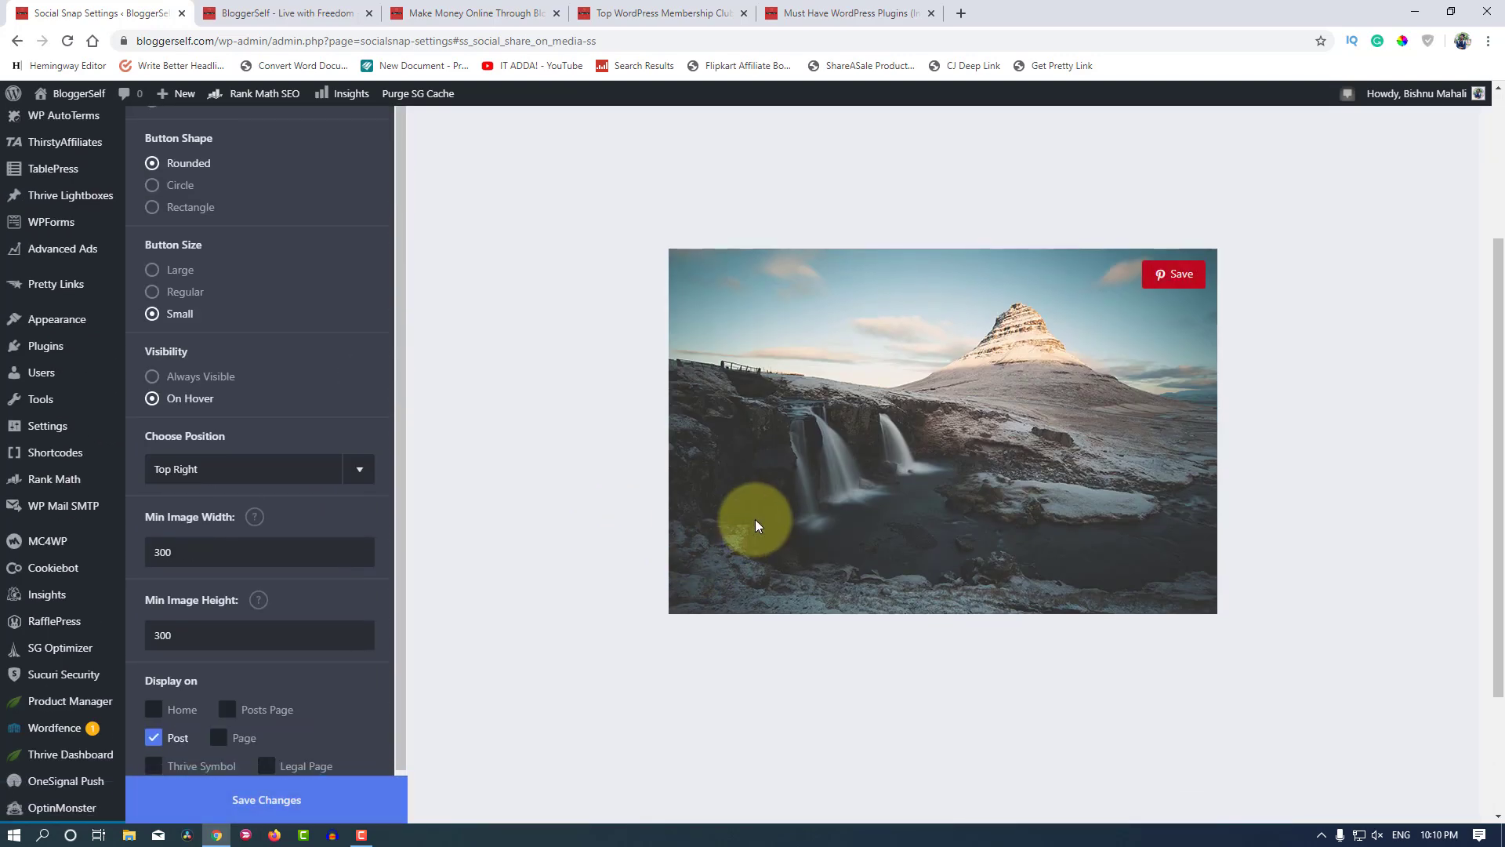
{"action": "scroll", "coordinate": [218, 596], "scroll_direction": "down", "scroll_amount": 2}
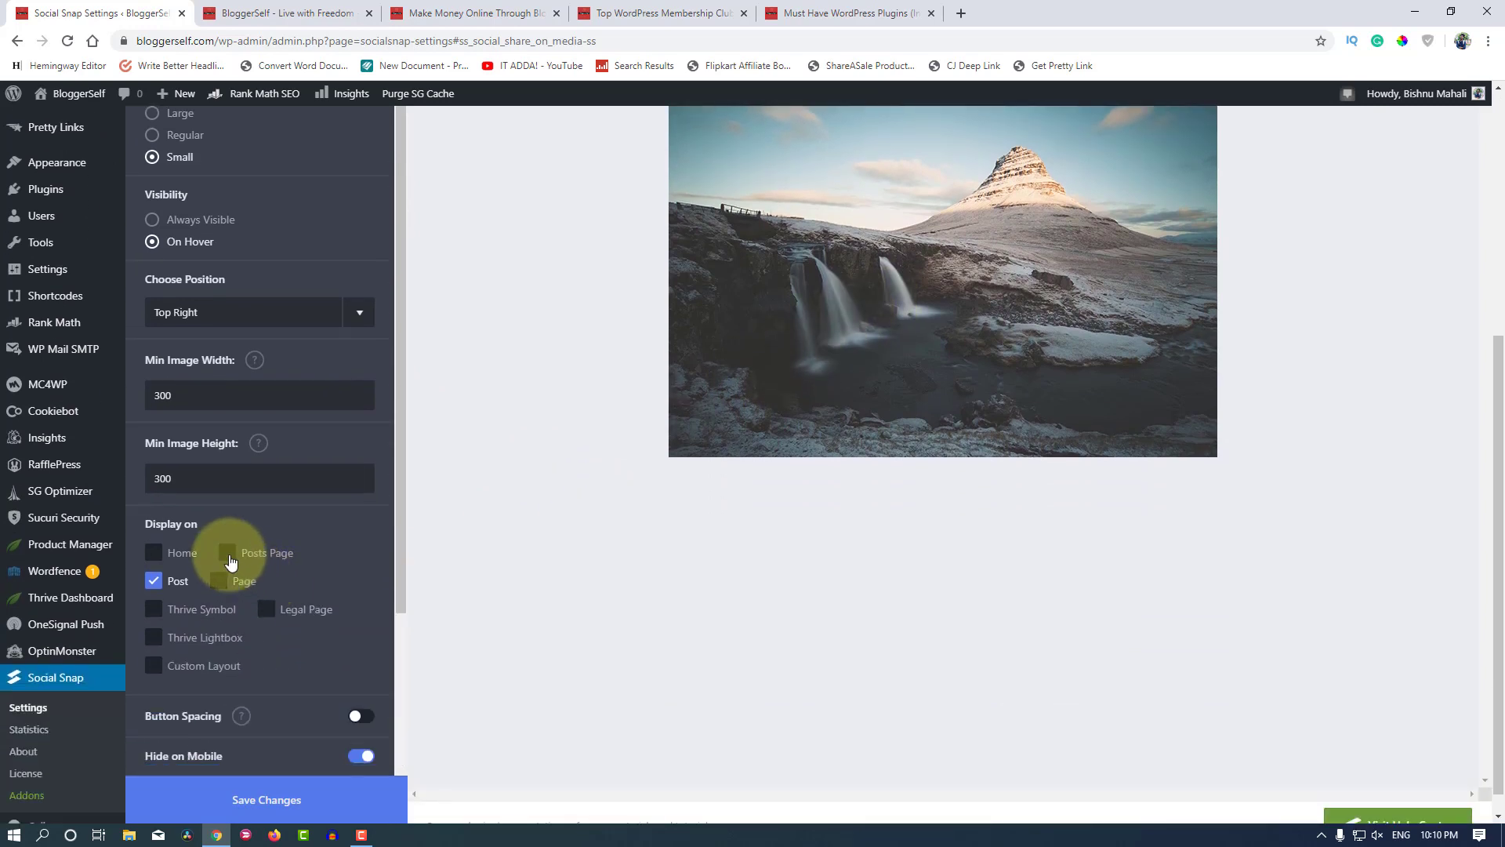
{"action": "scroll", "coordinate": [353, 609], "scroll_direction": "up", "scroll_amount": 2}
{"action": "scroll", "coordinate": [275, 494], "scroll_direction": "up", "scroll_amount": 2}
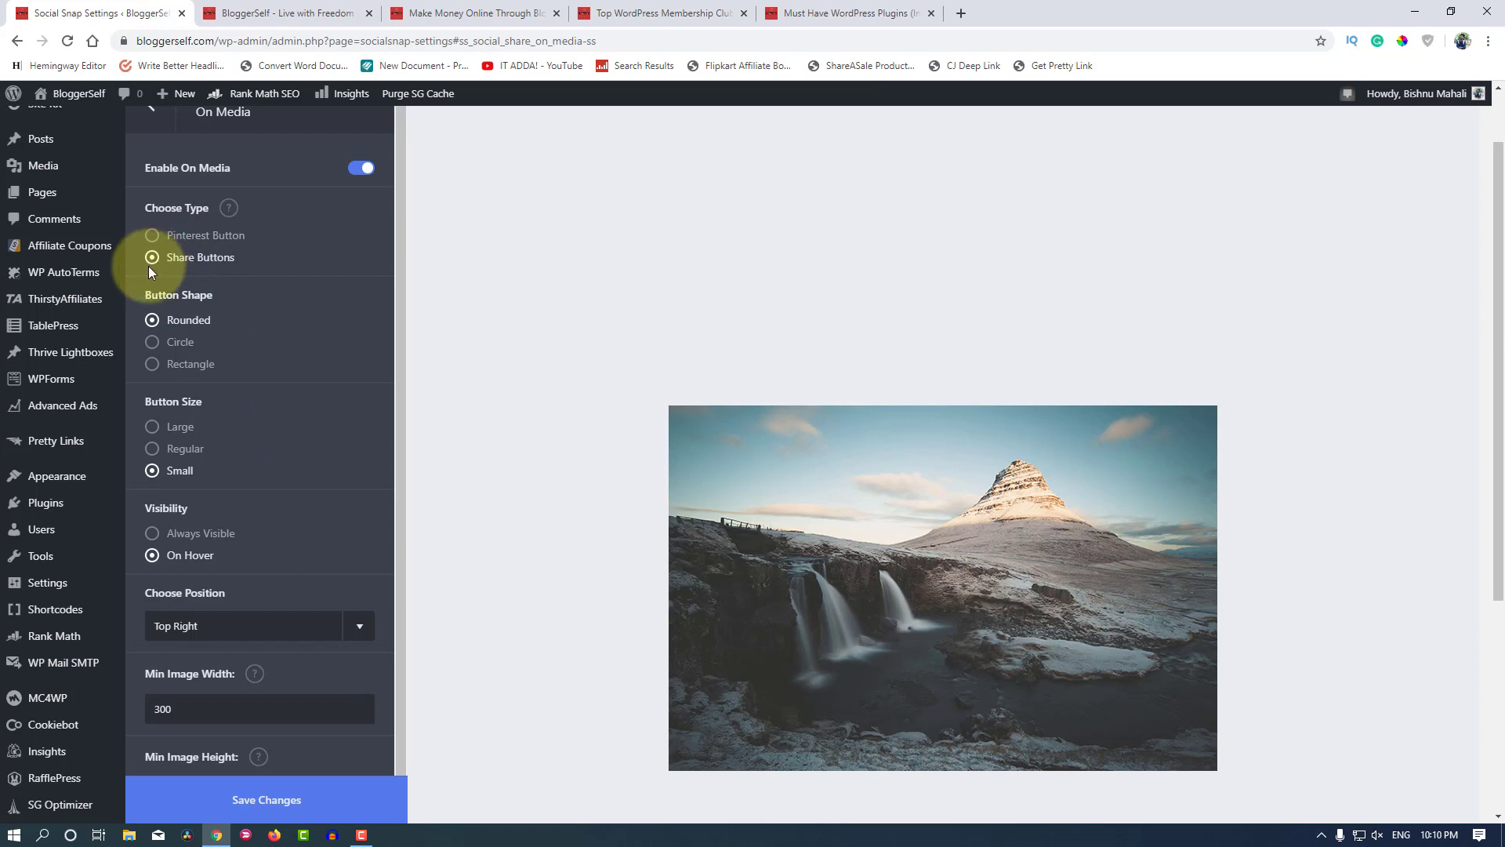
{"action": "mouse_move", "coordinate": [819, 587]}
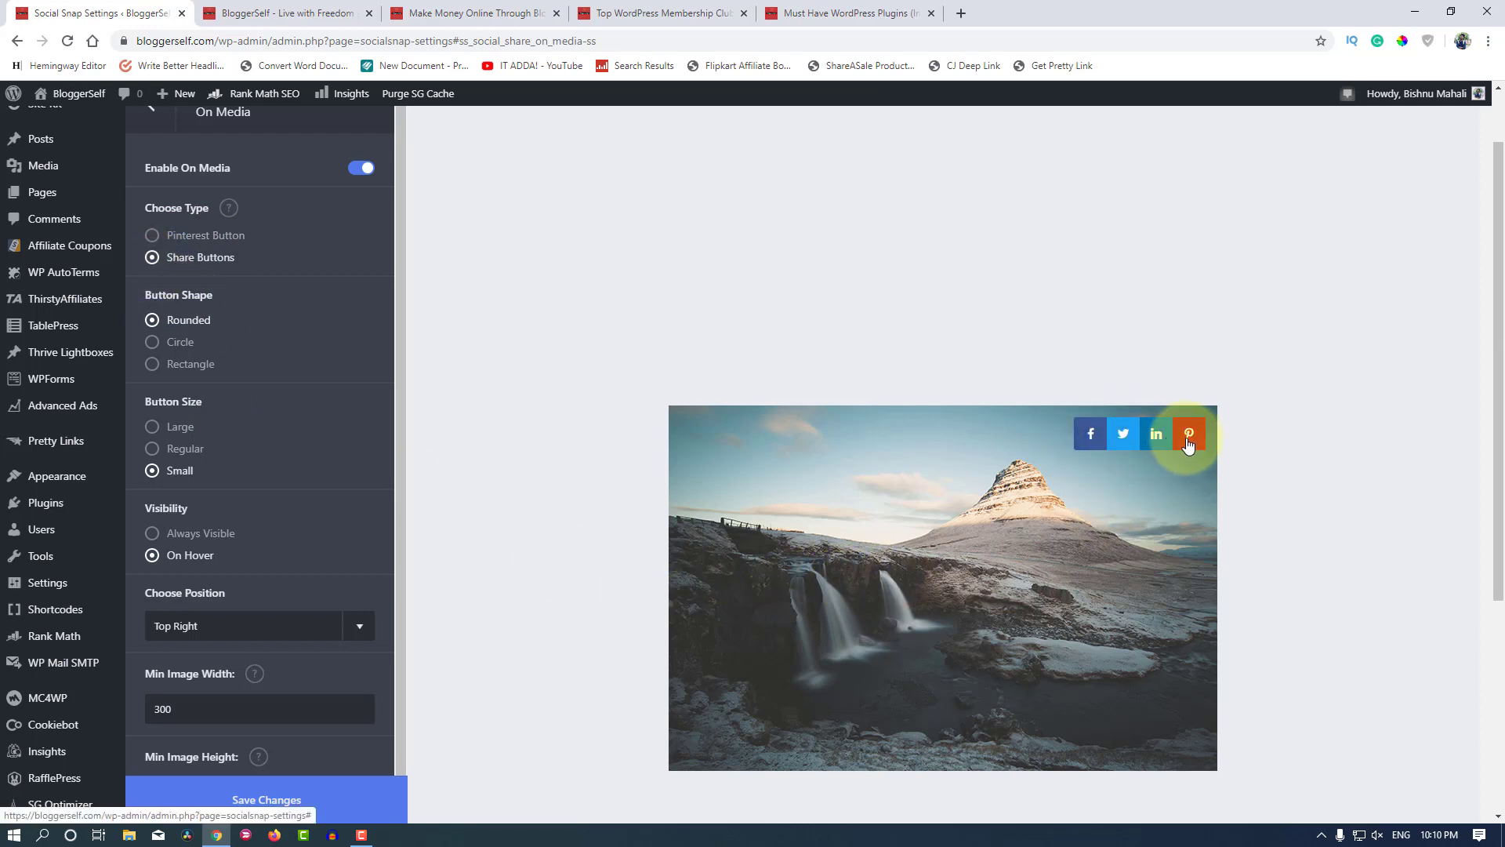
{"action": "scroll", "coordinate": [356, 489], "scroll_direction": "up", "scroll_amount": 1}
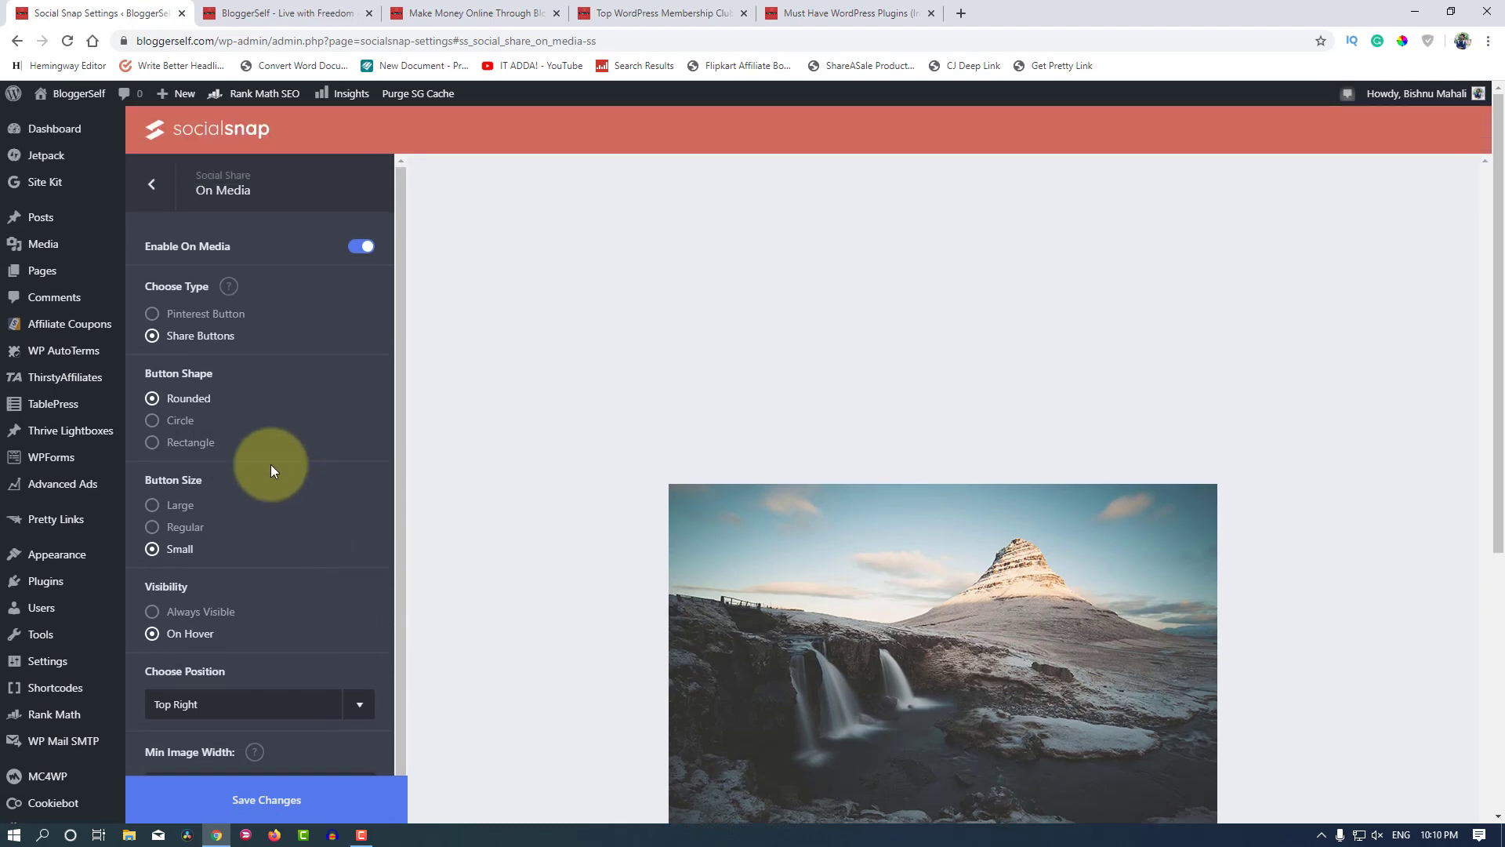
Step: Set the On Media share type to Pinterest Button and preview it on the sample image
{"action": "left_click", "coordinate": [154, 322]}
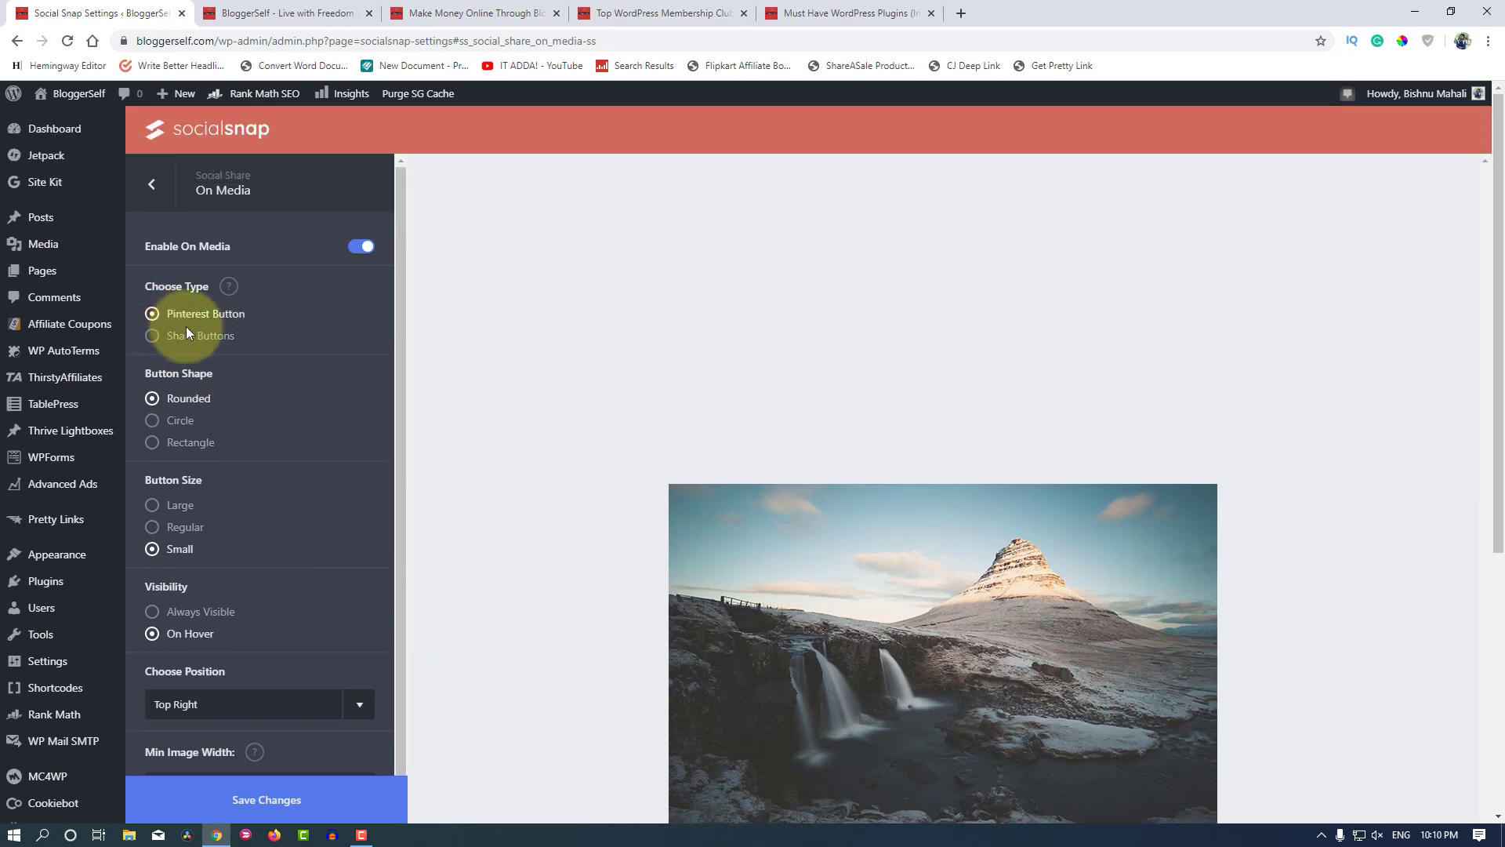
{"action": "scroll", "coordinate": [615, 538], "scroll_direction": "down", "scroll_amount": 2}
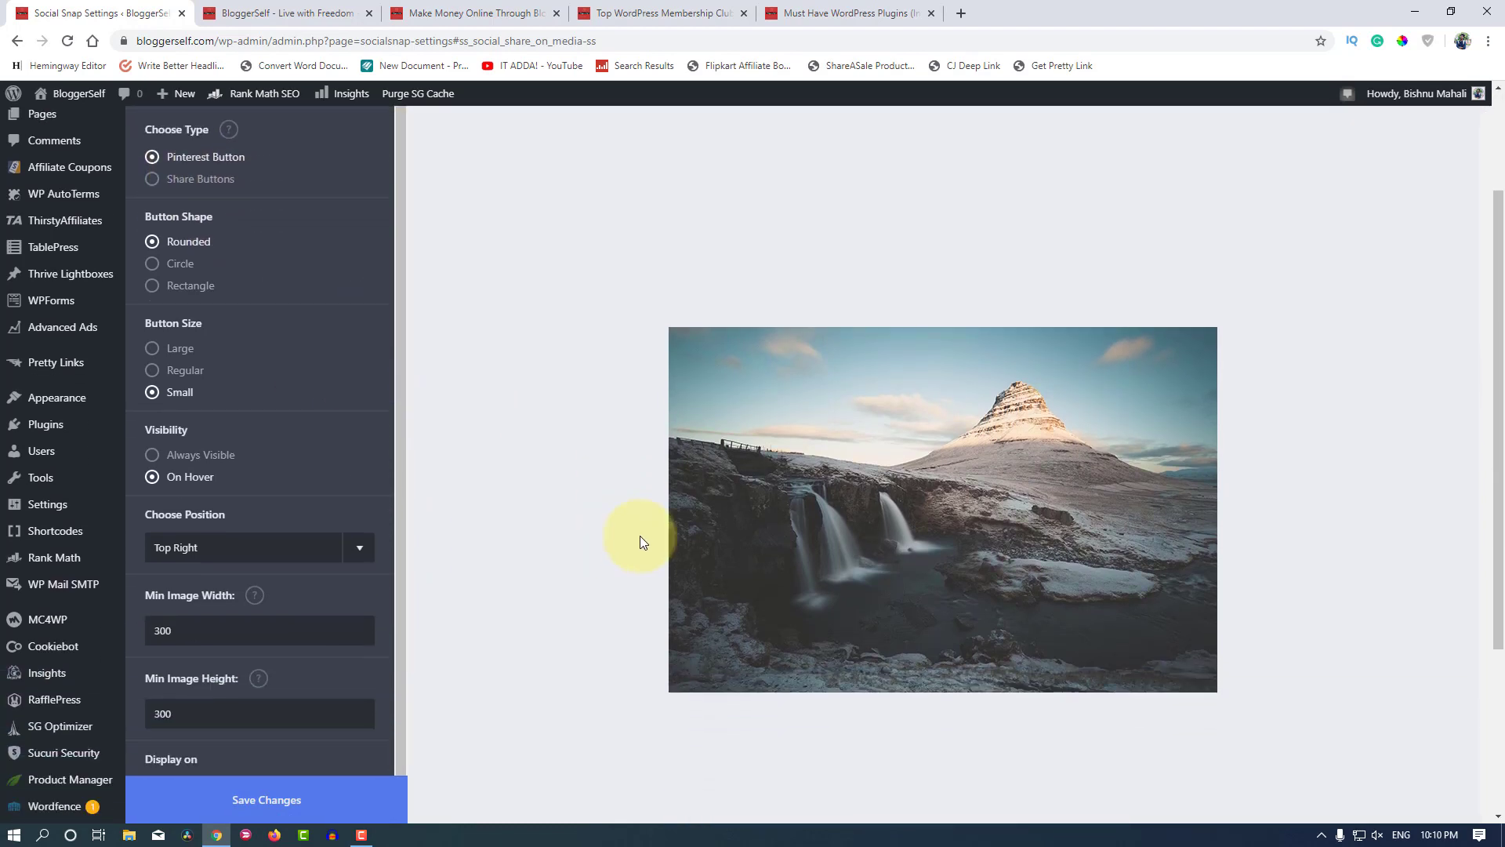
{"action": "mouse_move", "coordinate": [847, 525]}
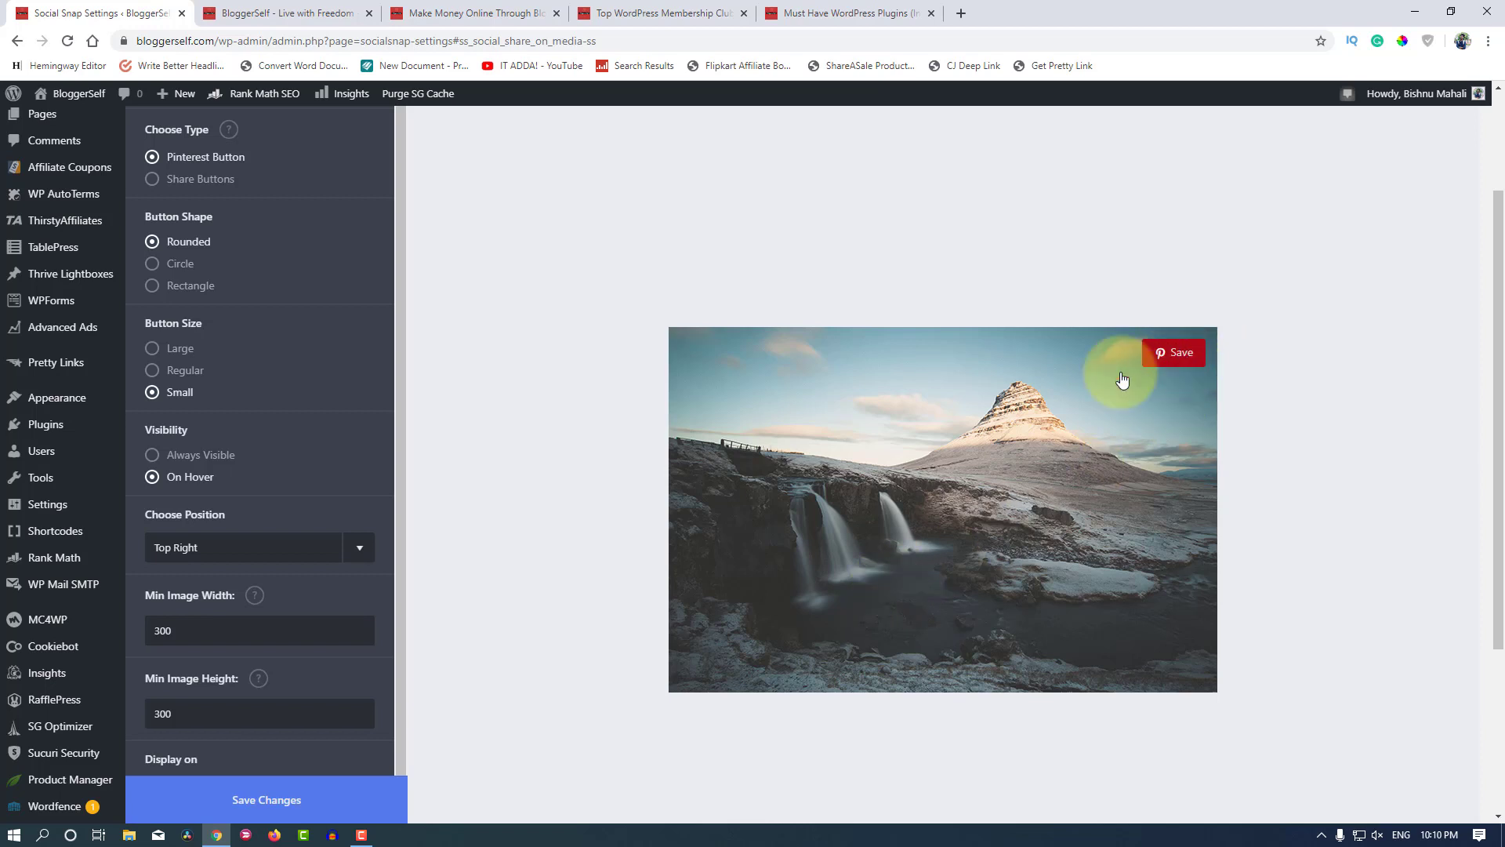
{"action": "scroll", "coordinate": [712, 562], "scroll_direction": "up", "scroll_amount": 1}
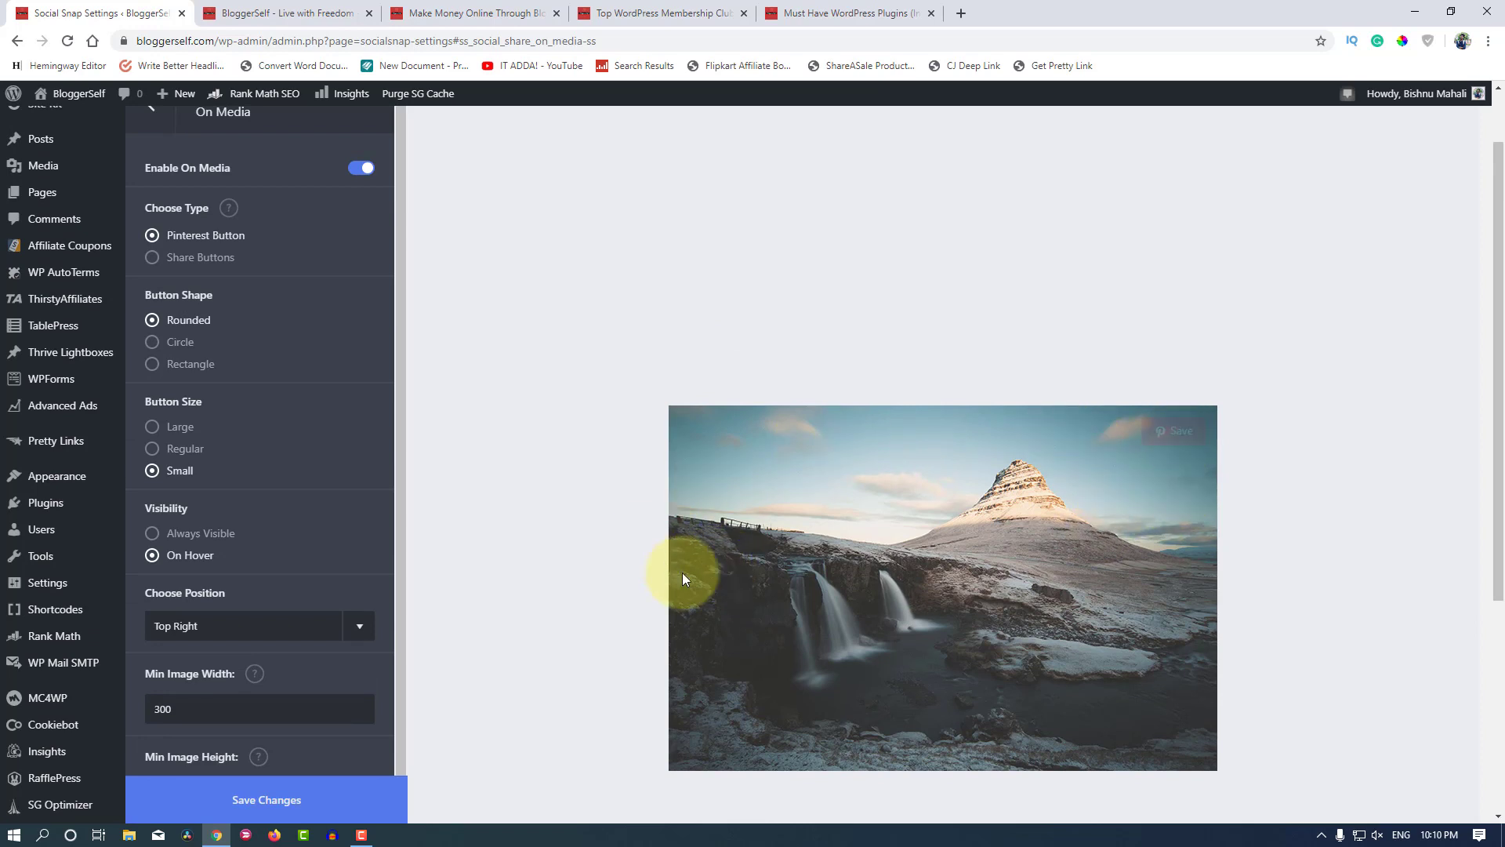
{"action": "scroll", "coordinate": [686, 580], "scroll_direction": "down", "scroll_amount": 2}
Step: Switch to the published Must Have WordPress Plugins post and examine its vertical infographic
{"action": "key", "text": "ctrl+shift+Tab"}
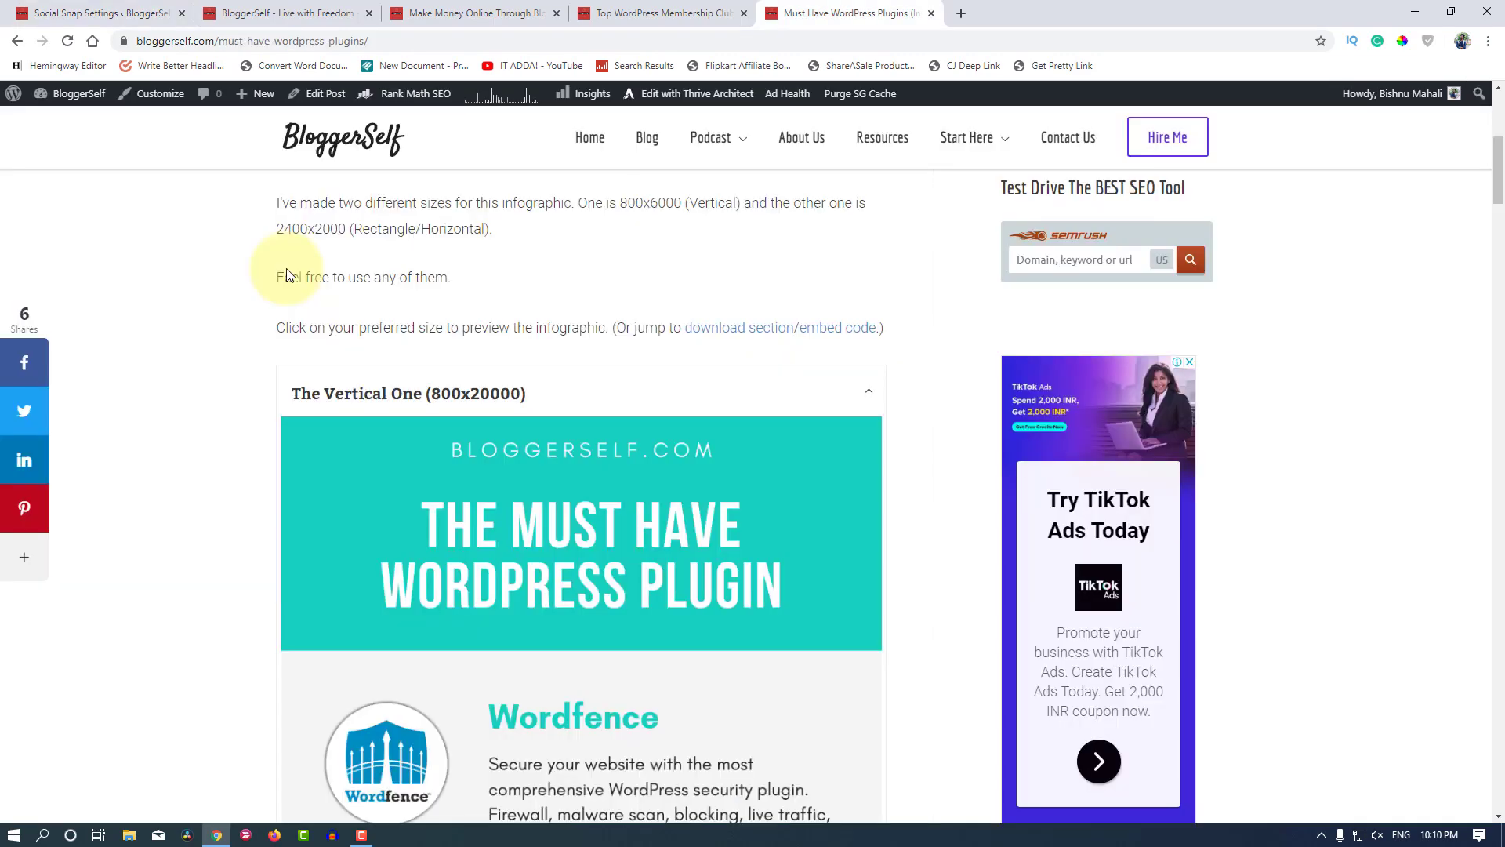
{"action": "scroll", "coordinate": [267, 322], "scroll_direction": "down", "scroll_amount": 2}
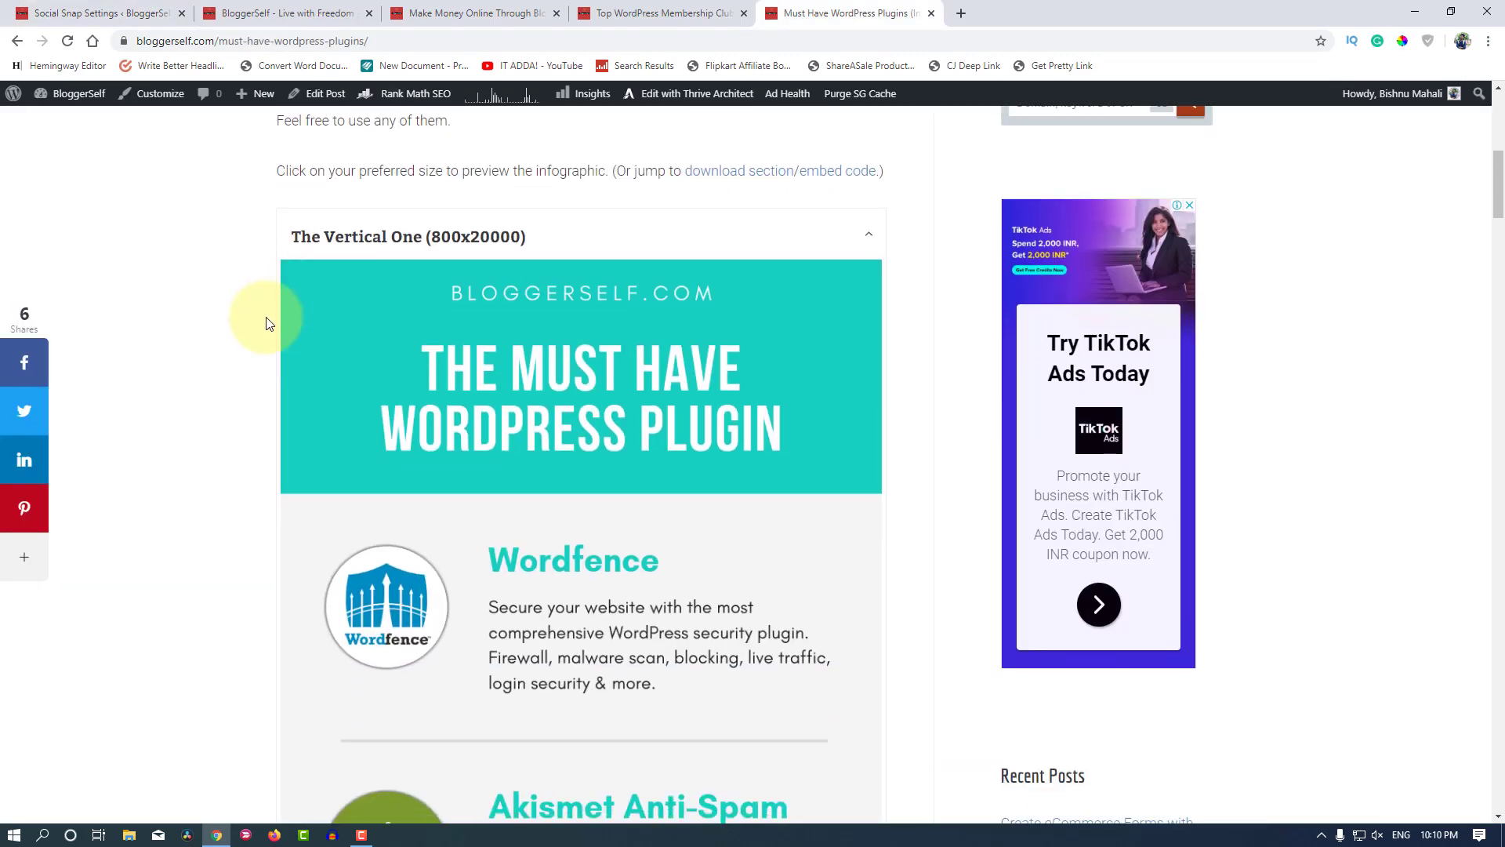
{"action": "scroll", "coordinate": [360, 330], "scroll_direction": "down", "scroll_amount": 1}
{"action": "scroll", "coordinate": [486, 412], "scroll_direction": "down", "scroll_amount": 3}
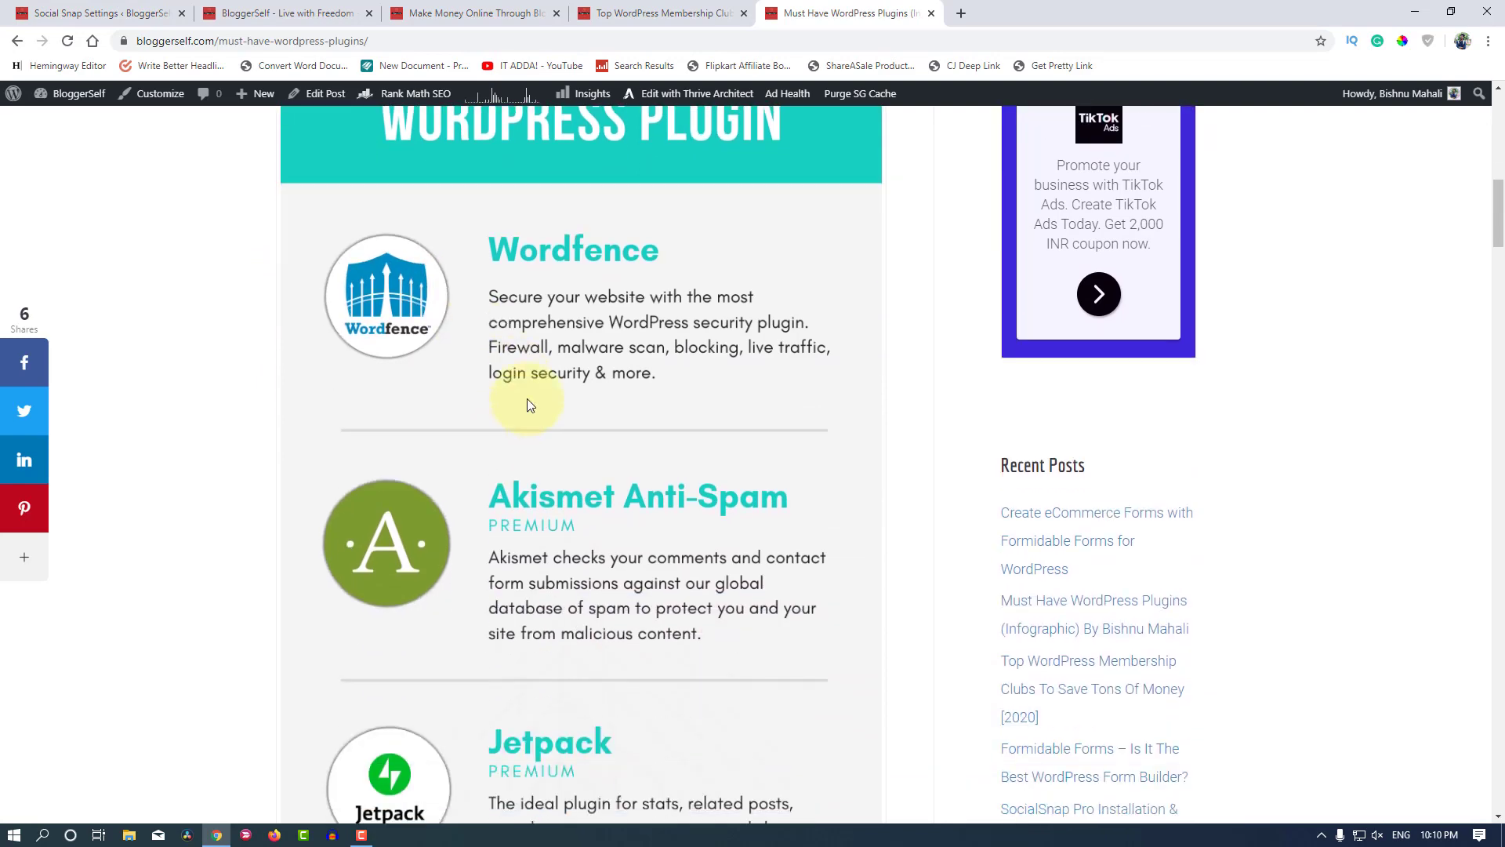
{"action": "scroll", "coordinate": [462, 408], "scroll_direction": "up", "scroll_amount": 4}
{"action": "scroll", "coordinate": [444, 353], "scroll_direction": "up", "scroll_amount": 1}
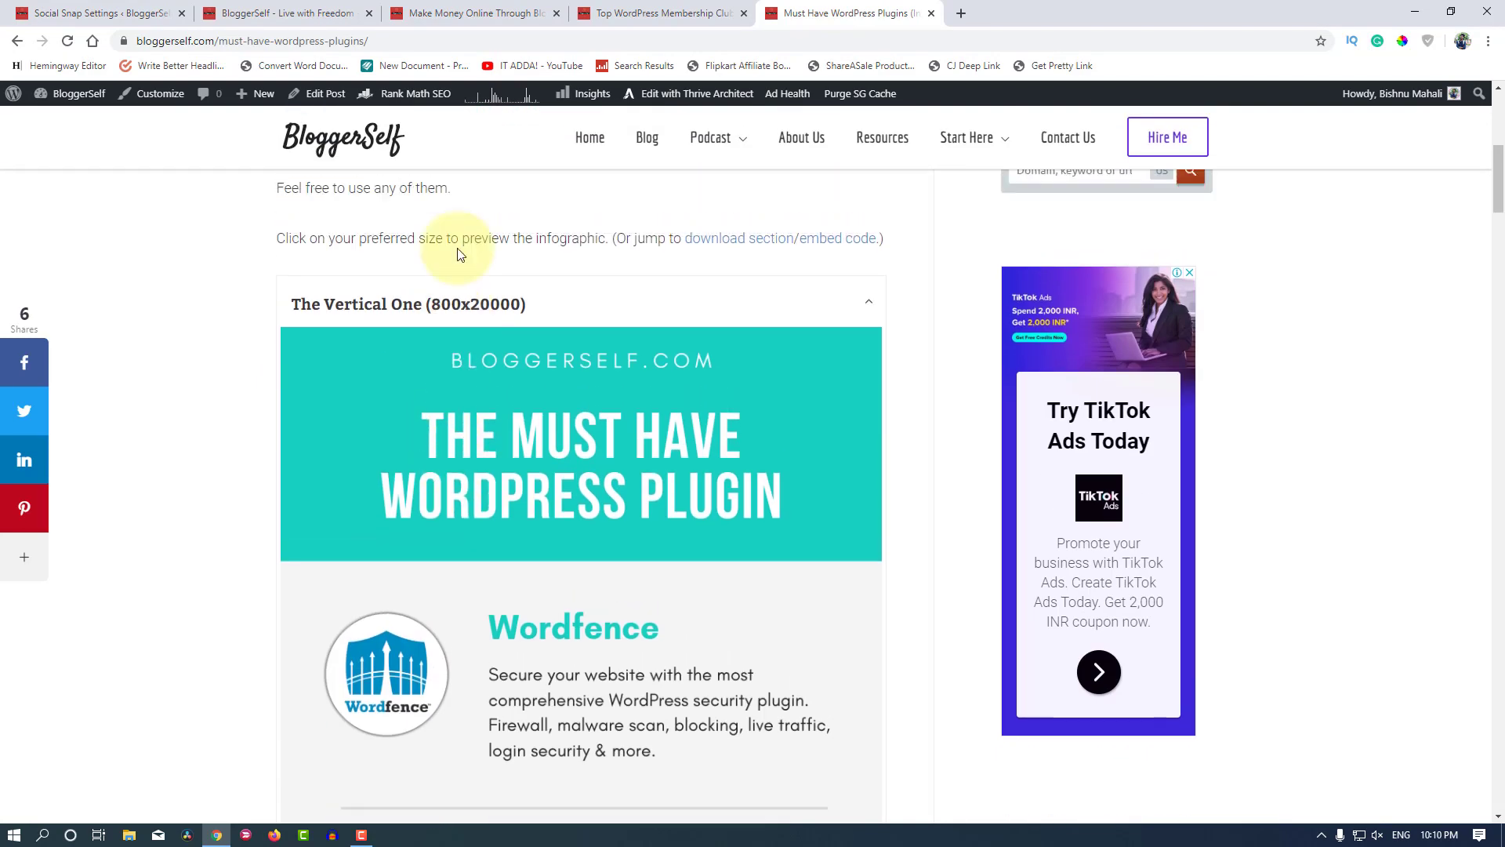
Step: Return to the Social Snap On Media settings, review the options, and preview the Pinterest button on the sample image
{"action": "left_click", "coordinate": [235, 13]}
{"action": "left_click", "coordinate": [134, 13]}
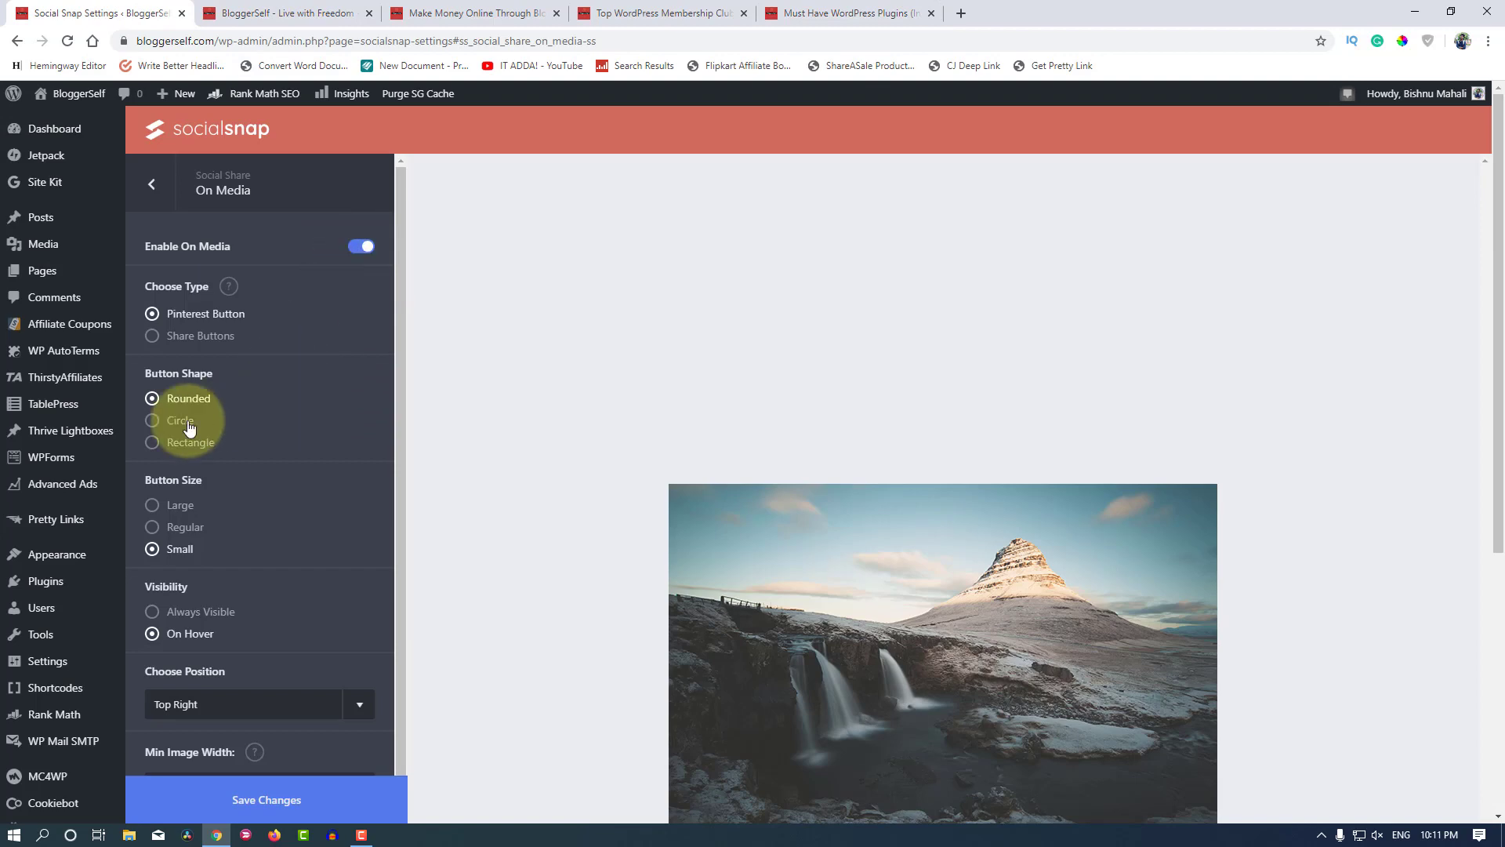
{"action": "scroll", "coordinate": [725, 553], "scroll_direction": "down", "scroll_amount": 5}
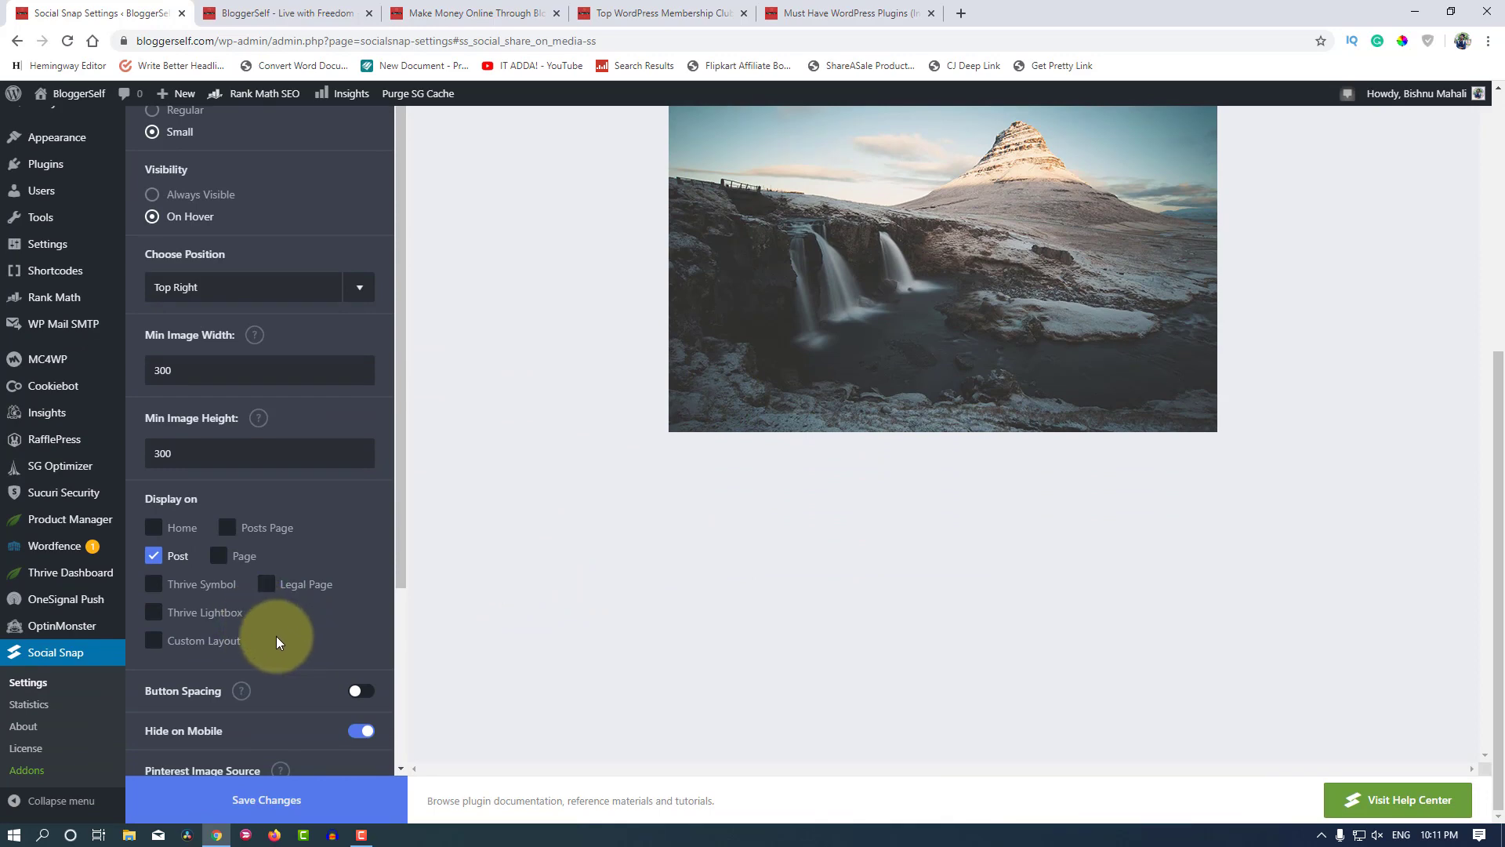
{"action": "scroll", "coordinate": [280, 636], "scroll_direction": "up", "scroll_amount": 5}
{"action": "mouse_move", "coordinate": [845, 651]}
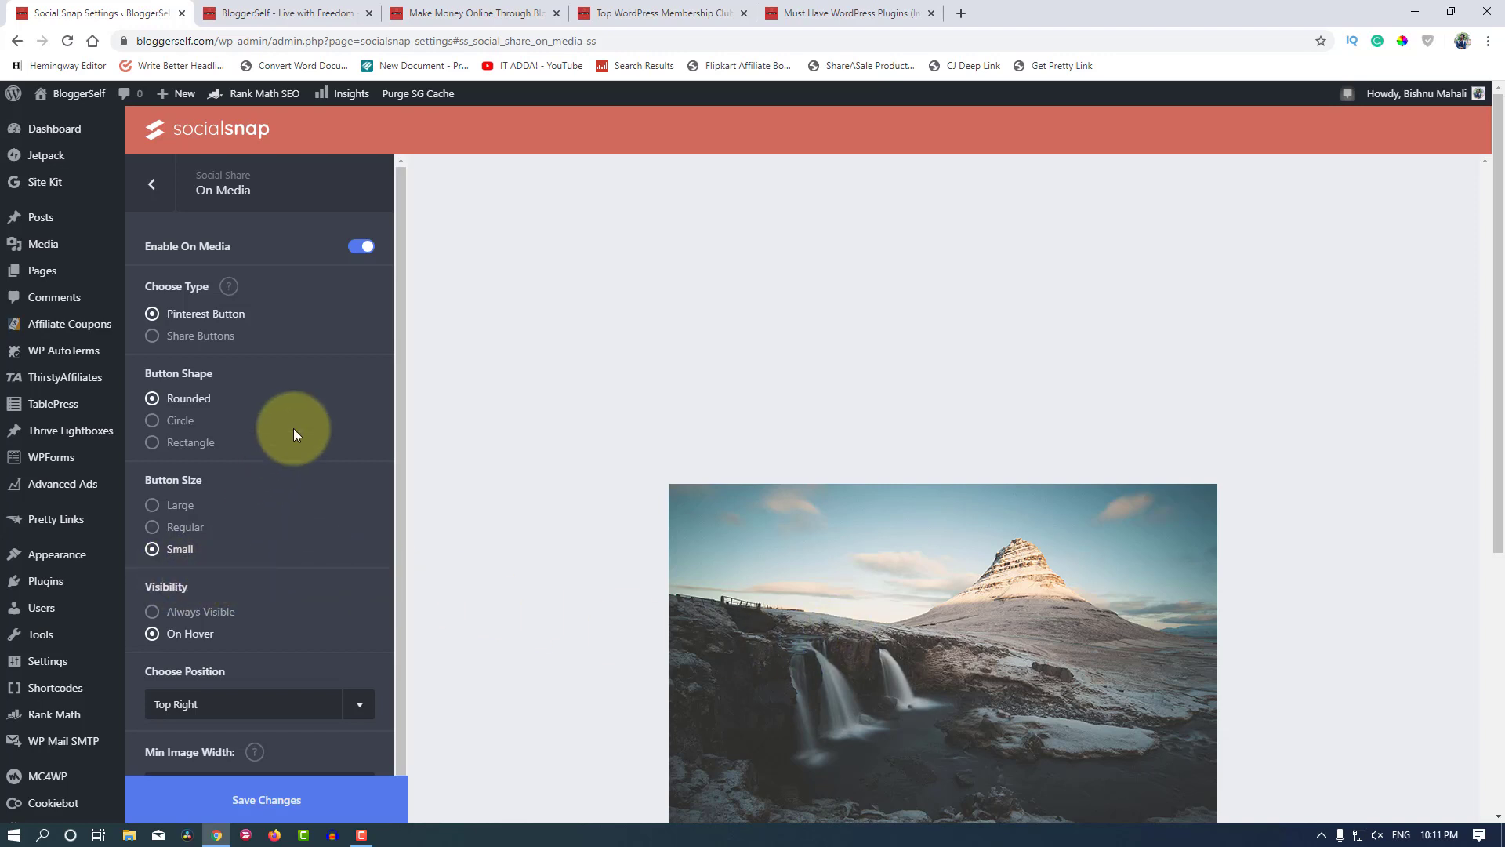
{"action": "scroll", "coordinate": [275, 428], "scroll_direction": "down", "scroll_amount": 1}
{"action": "mouse_move", "coordinate": [900, 604]}
{"action": "scroll", "coordinate": [901, 602], "scroll_direction": "down", "scroll_amount": 2}
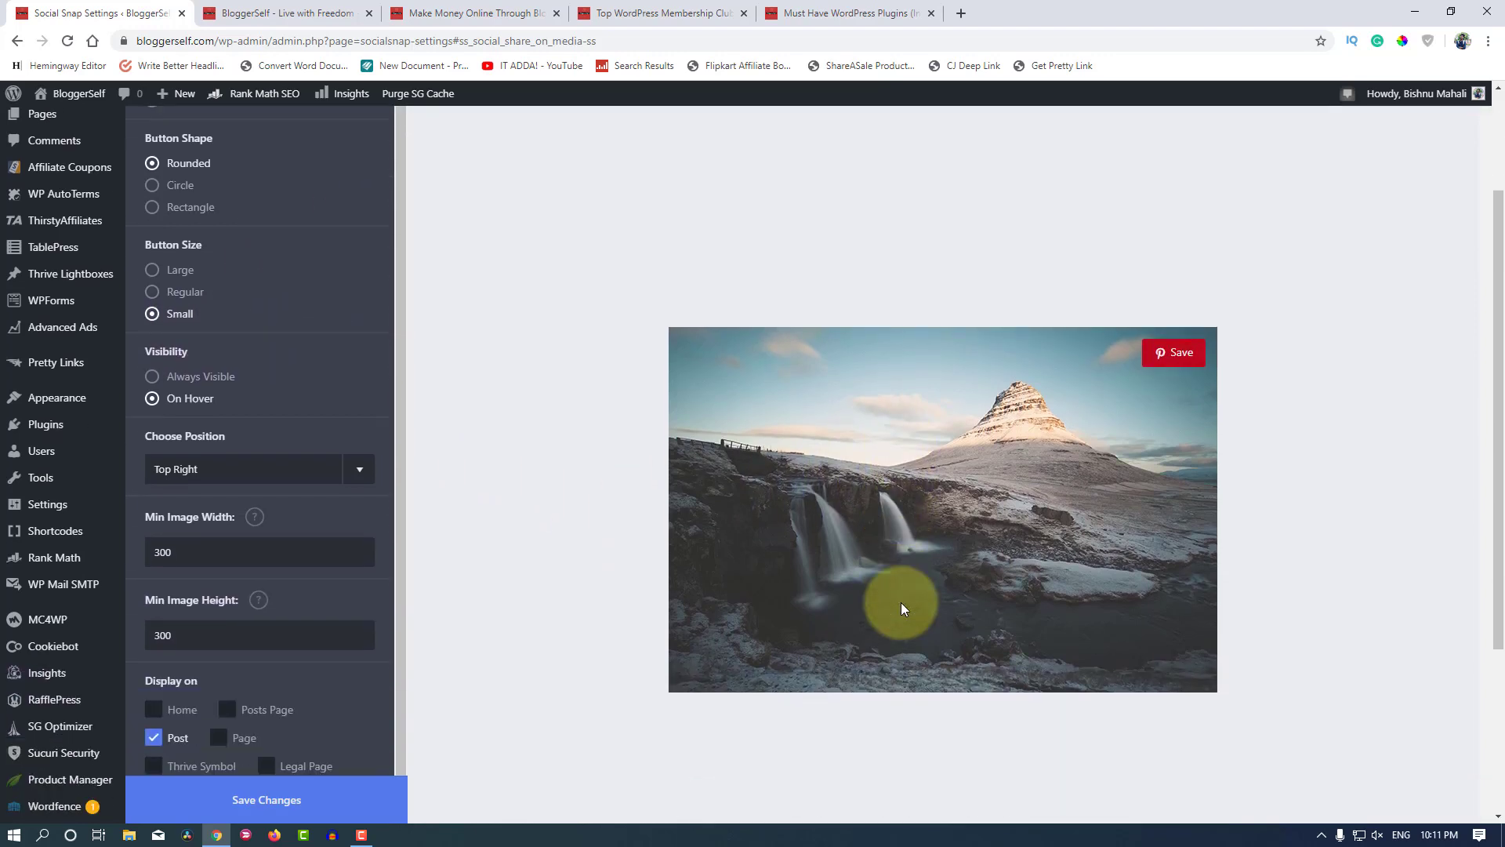
Step: Try the Circle and Rectangle button shapes, checking the preview, and restore the Rounded shape
{"action": "scroll", "coordinate": [900, 602], "scroll_direction": "up", "scroll_amount": 2}
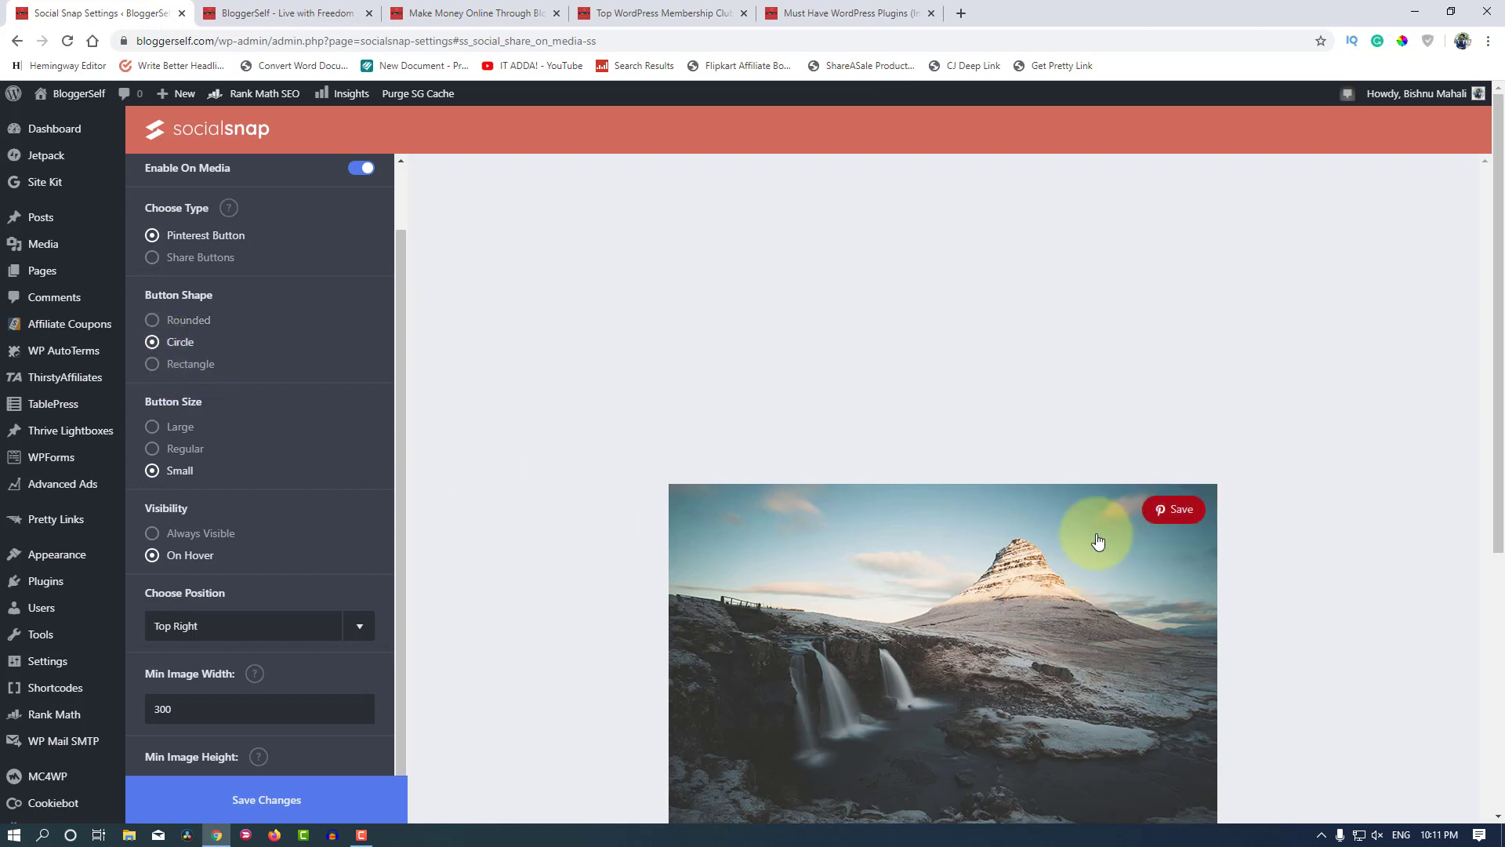
{"action": "left_click", "coordinate": [180, 364]}
{"action": "left_click", "coordinate": [157, 321]}
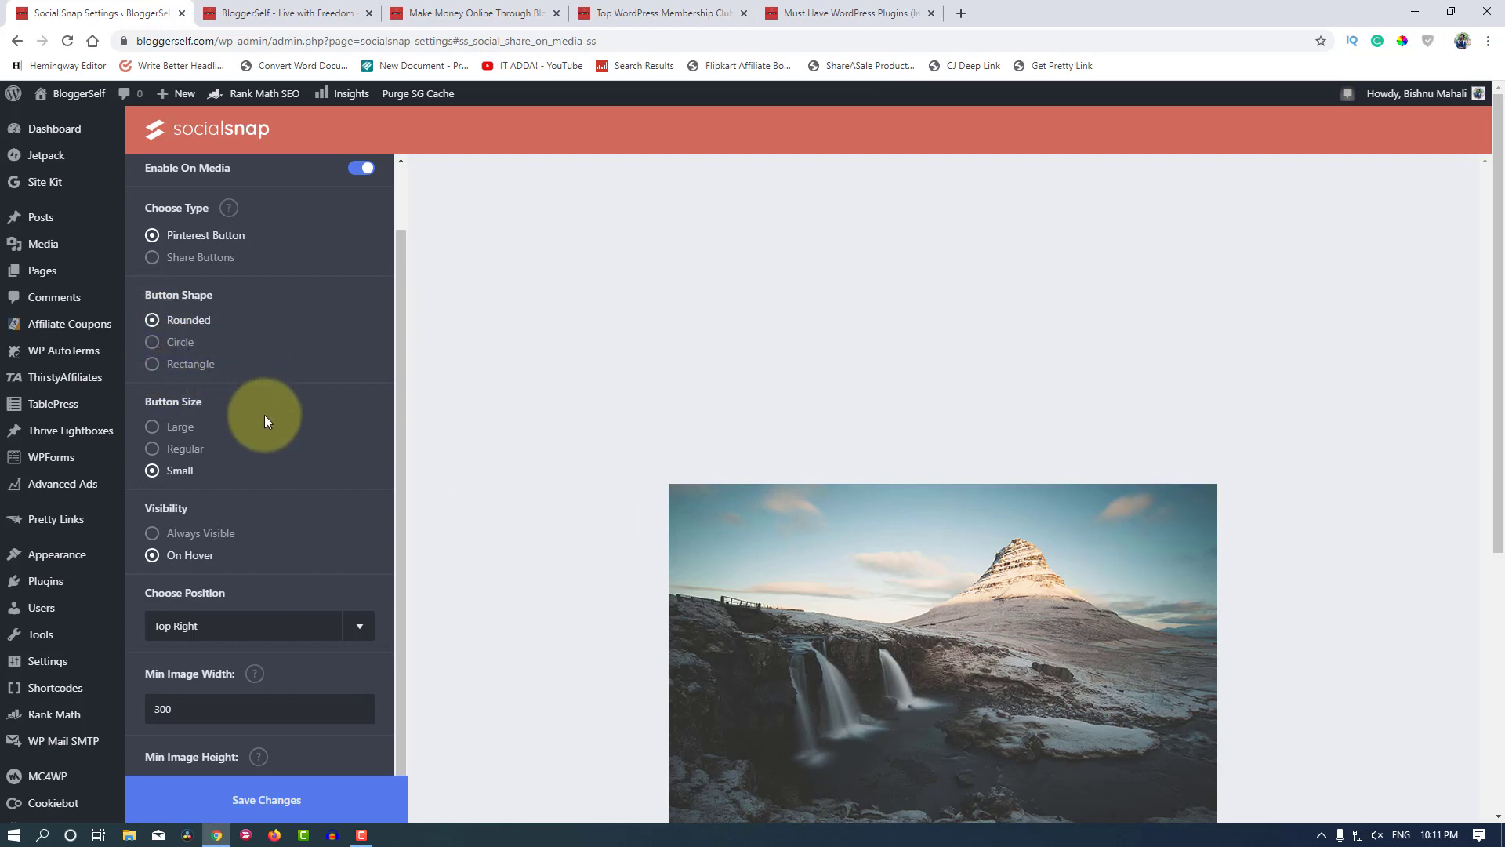
Step: Try the Always Visible setting for the Pinterest button, restore On Hover, and check the preview image
{"action": "scroll", "coordinate": [235, 392], "scroll_direction": "down", "scroll_amount": 3}
{"action": "scroll", "coordinate": [196, 505], "scroll_direction": "down", "scroll_amount": 1}
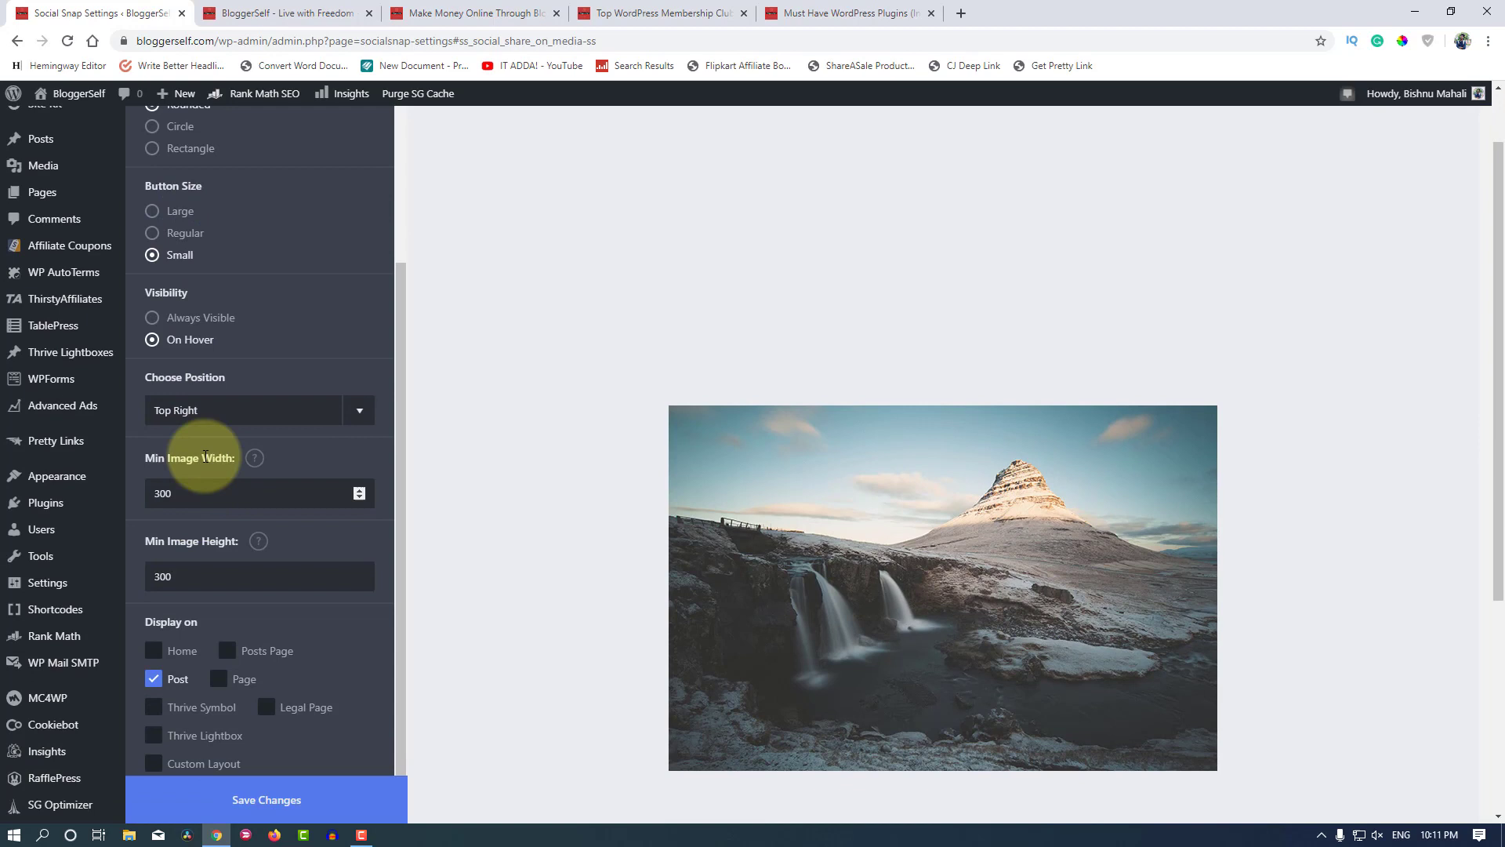
{"action": "left_click", "coordinate": [156, 317]}
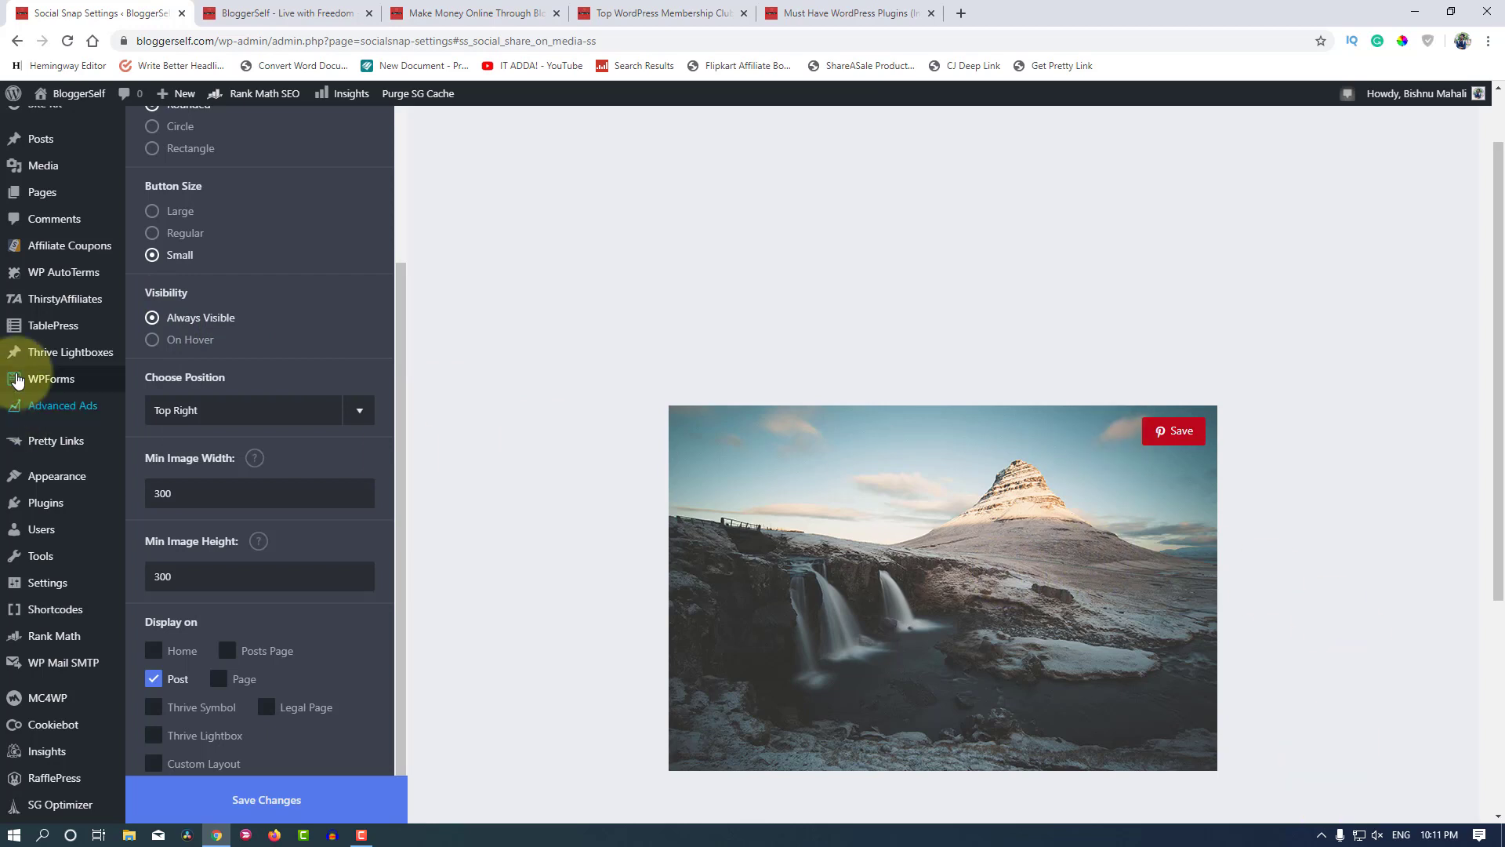
{"action": "left_click", "coordinate": [159, 344]}
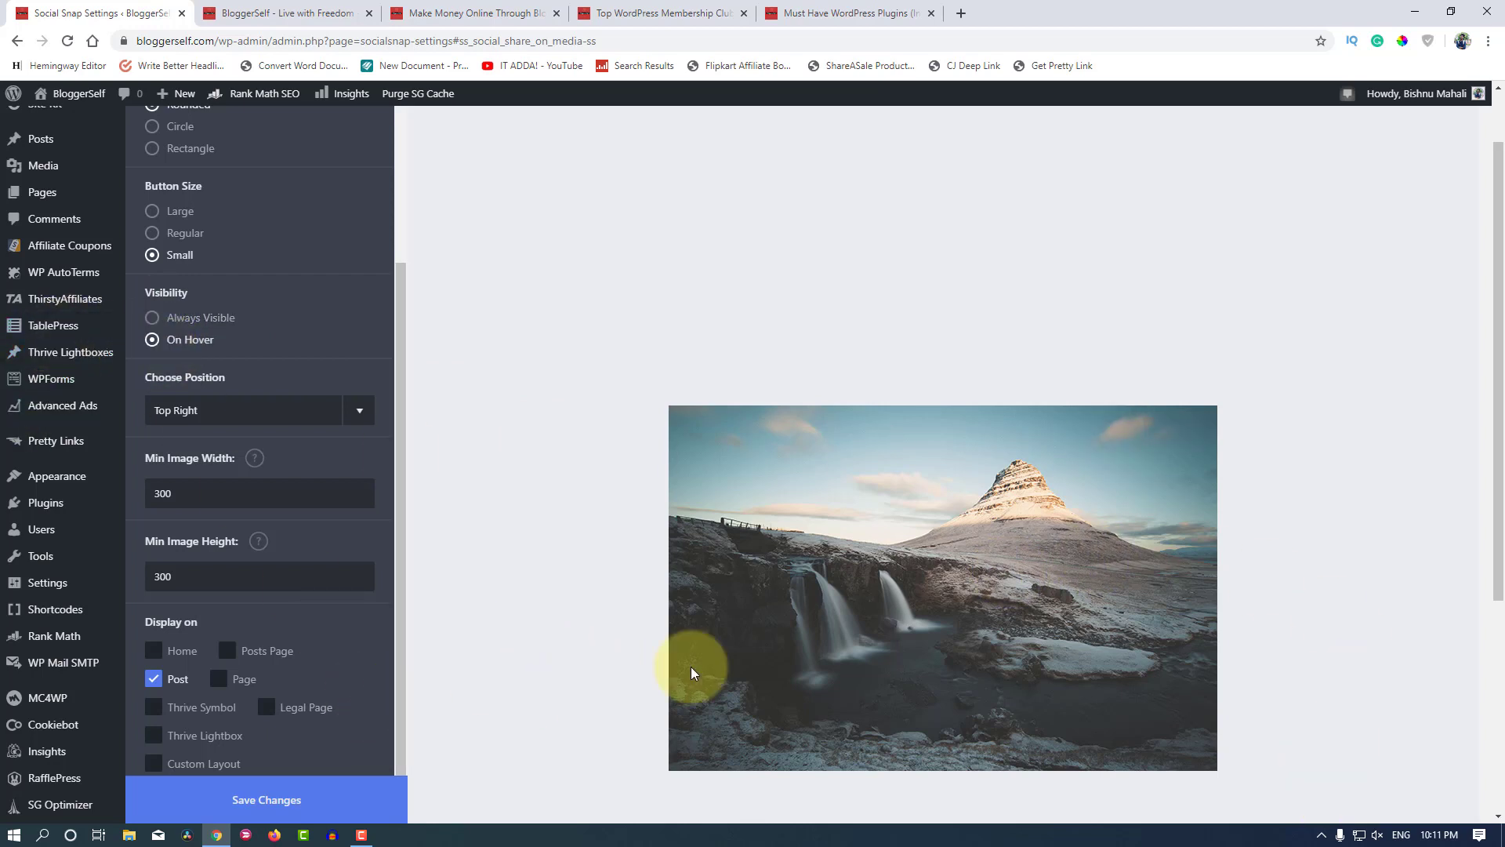
{"action": "scroll", "coordinate": [660, 601], "scroll_direction": "down", "scroll_amount": 1}
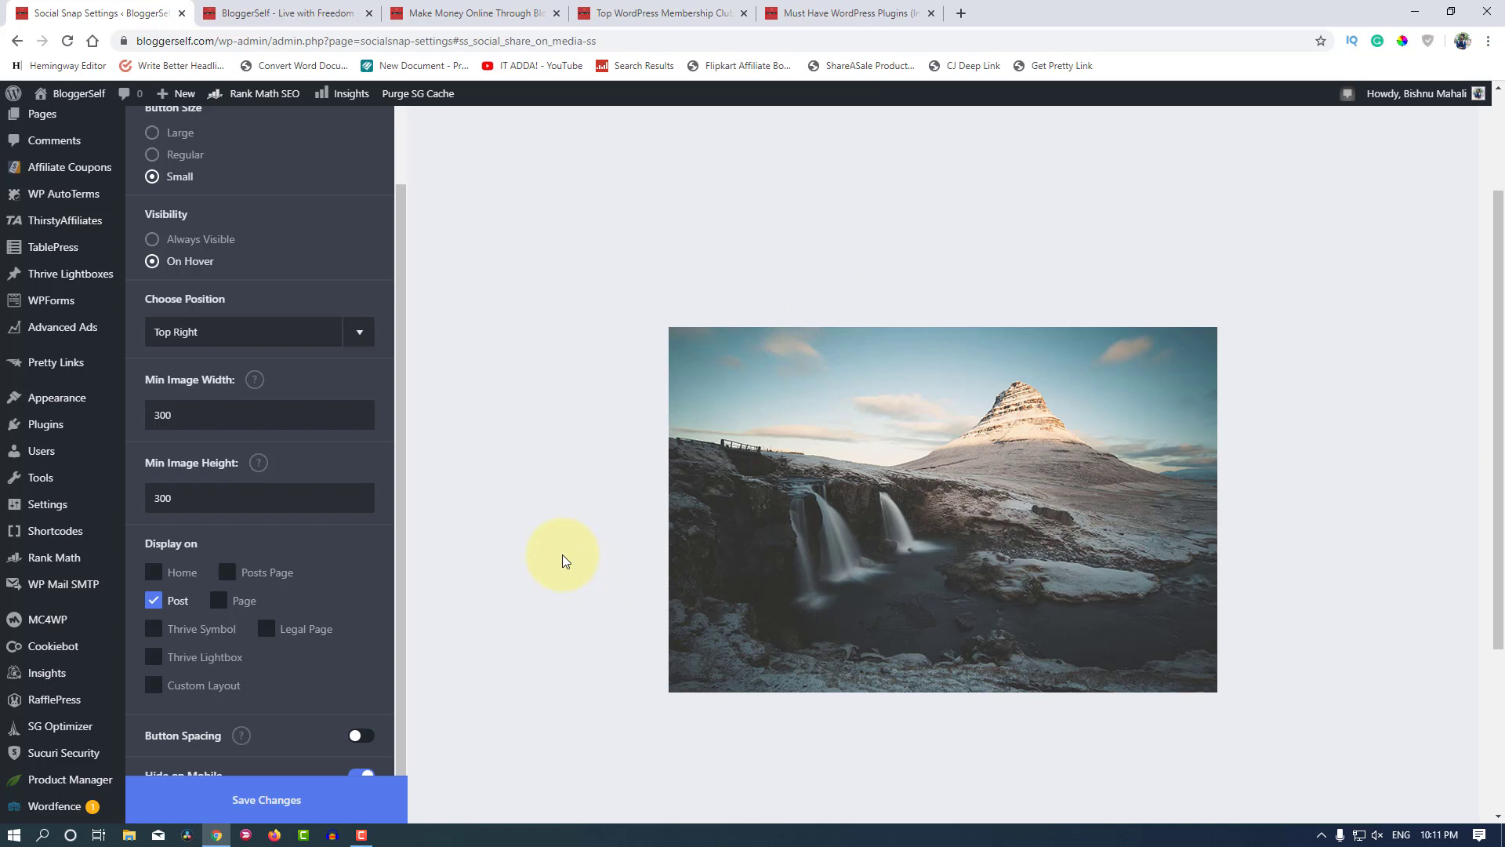
{"action": "mouse_move", "coordinate": [883, 479]}
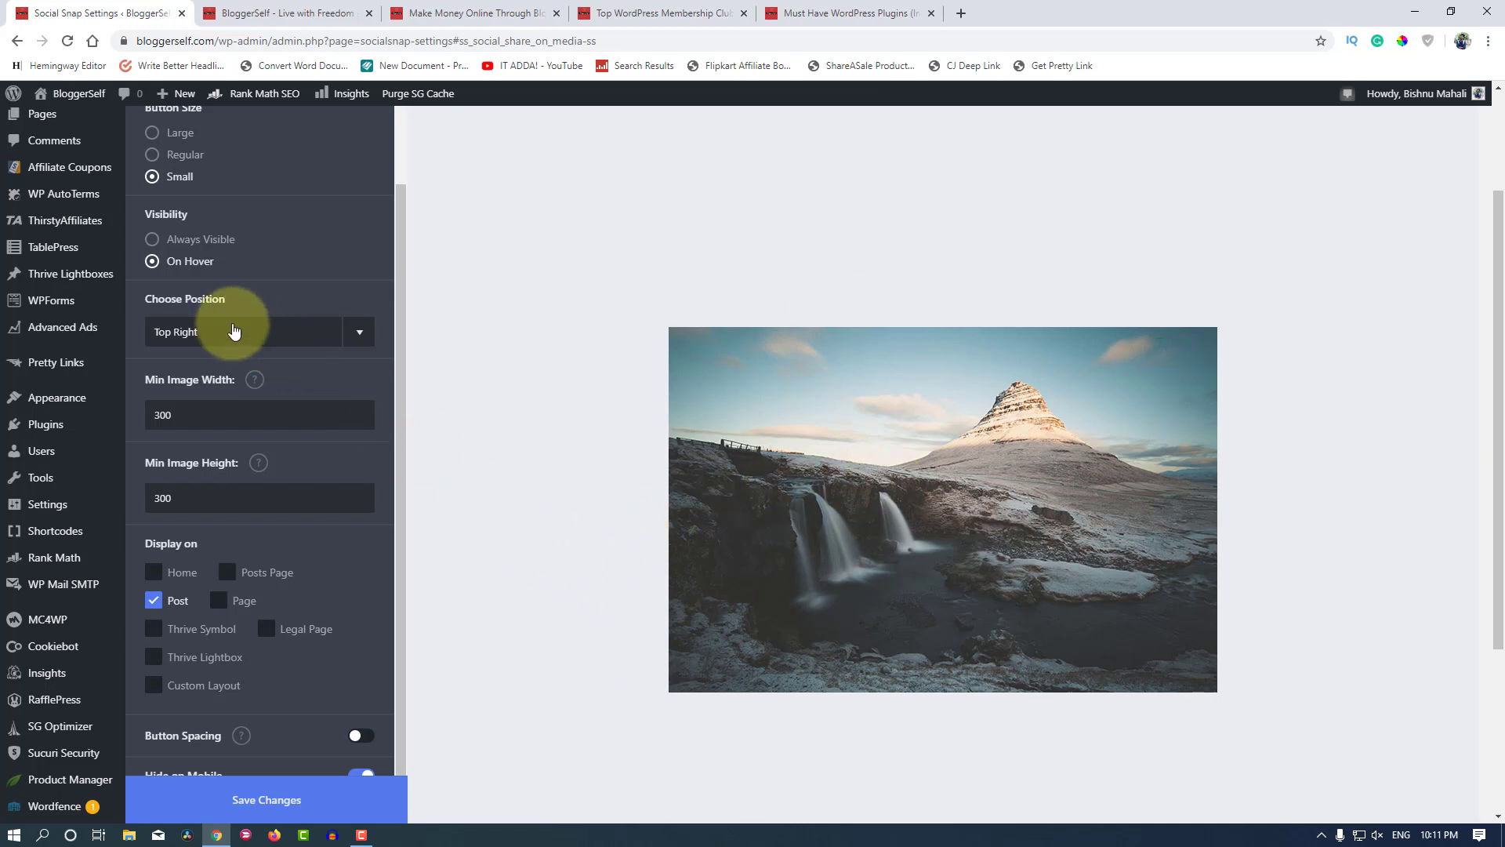
Step: Review the available button positions and the minimum image width and height fields against the preview image
{"action": "left_click", "coordinate": [184, 336]}
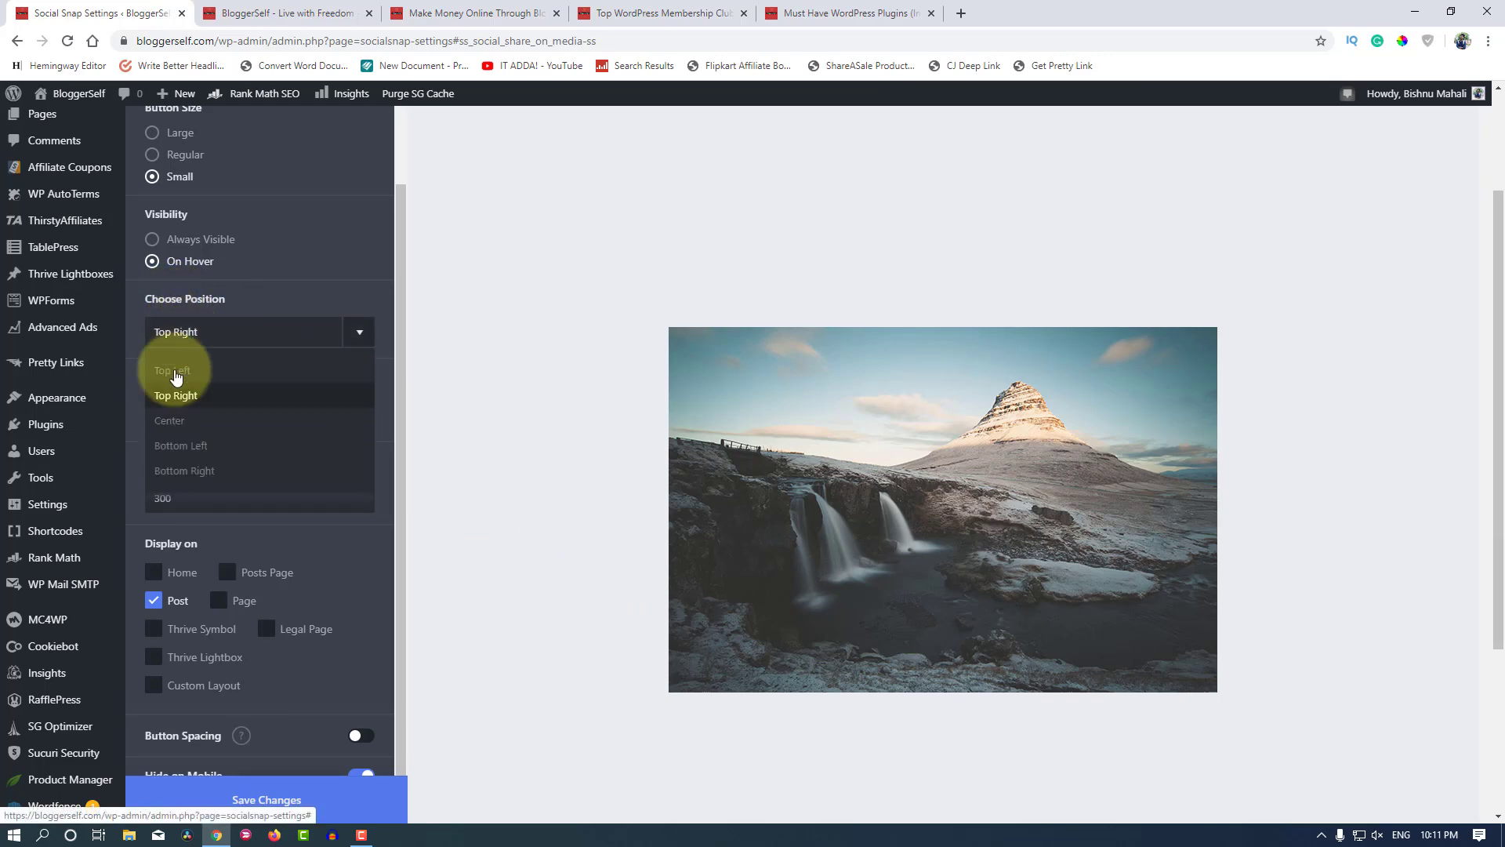
{"action": "scroll", "coordinate": [310, 418], "scroll_direction": "down", "scroll_amount": 1}
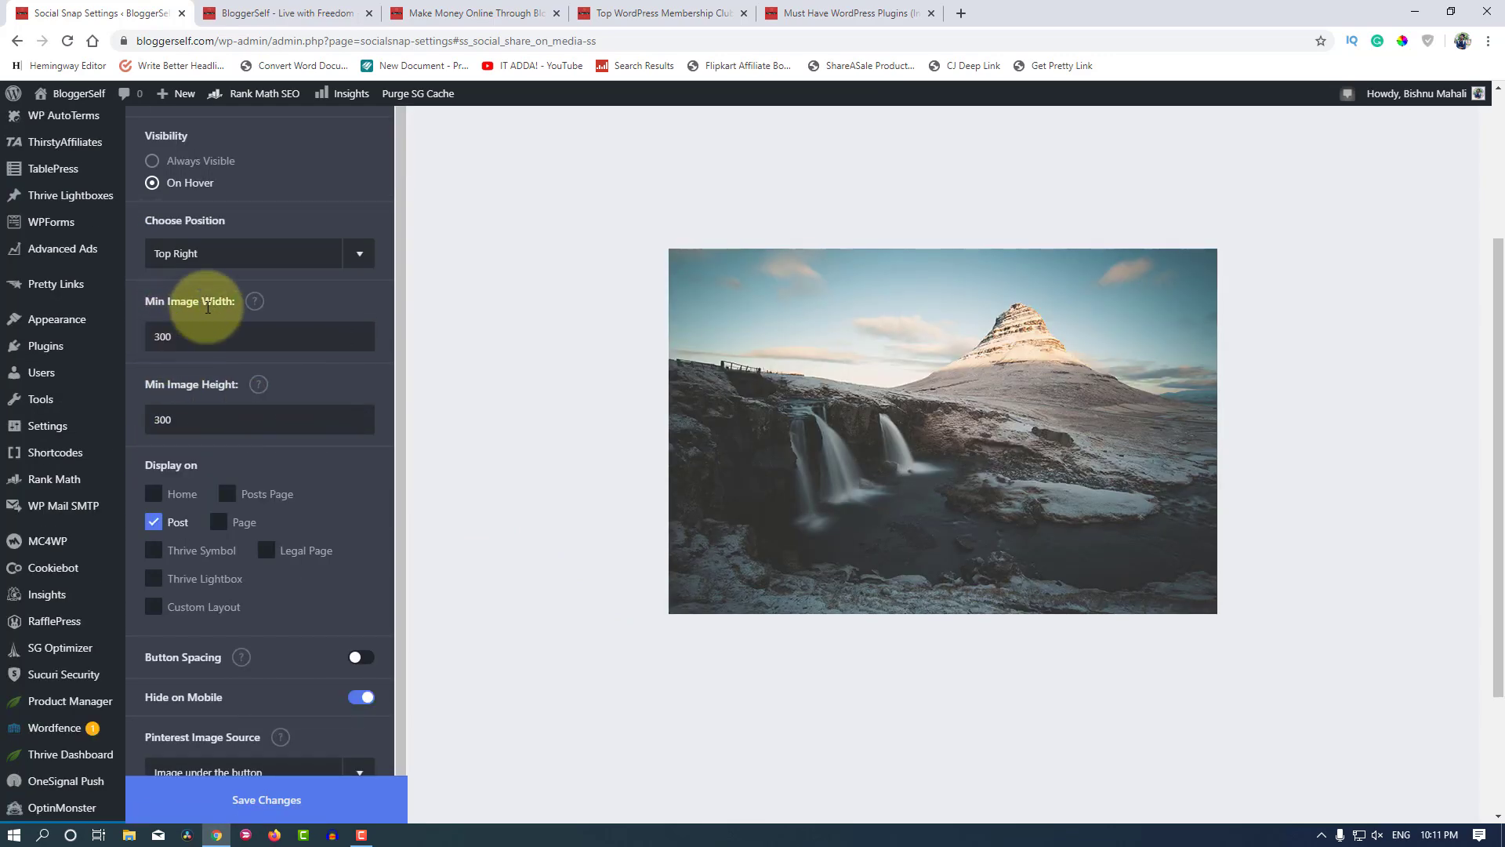
{"action": "mouse_move", "coordinate": [818, 367]}
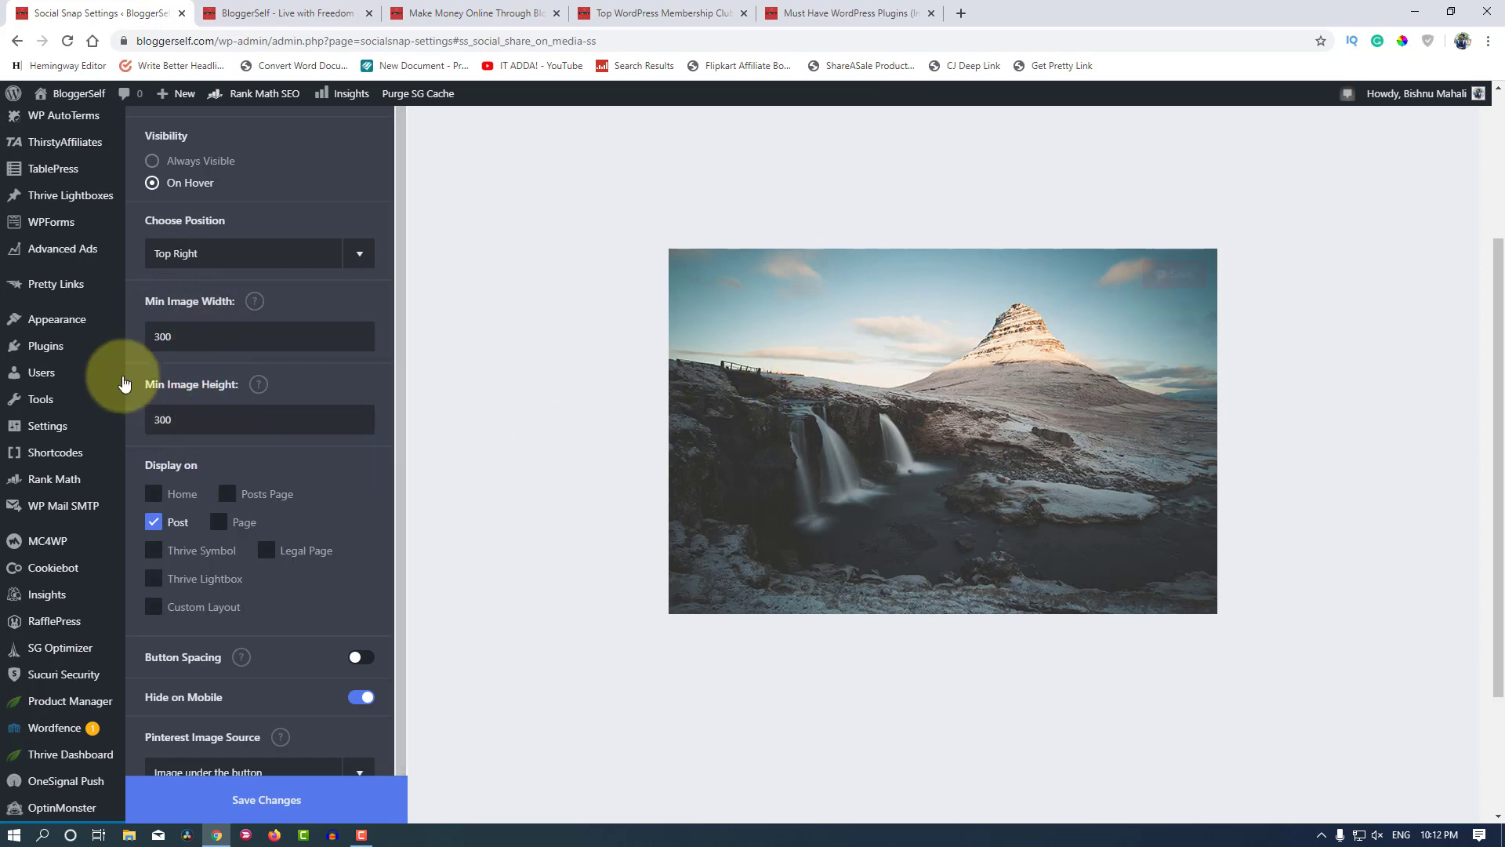
{"action": "mouse_move", "coordinate": [1034, 337]}
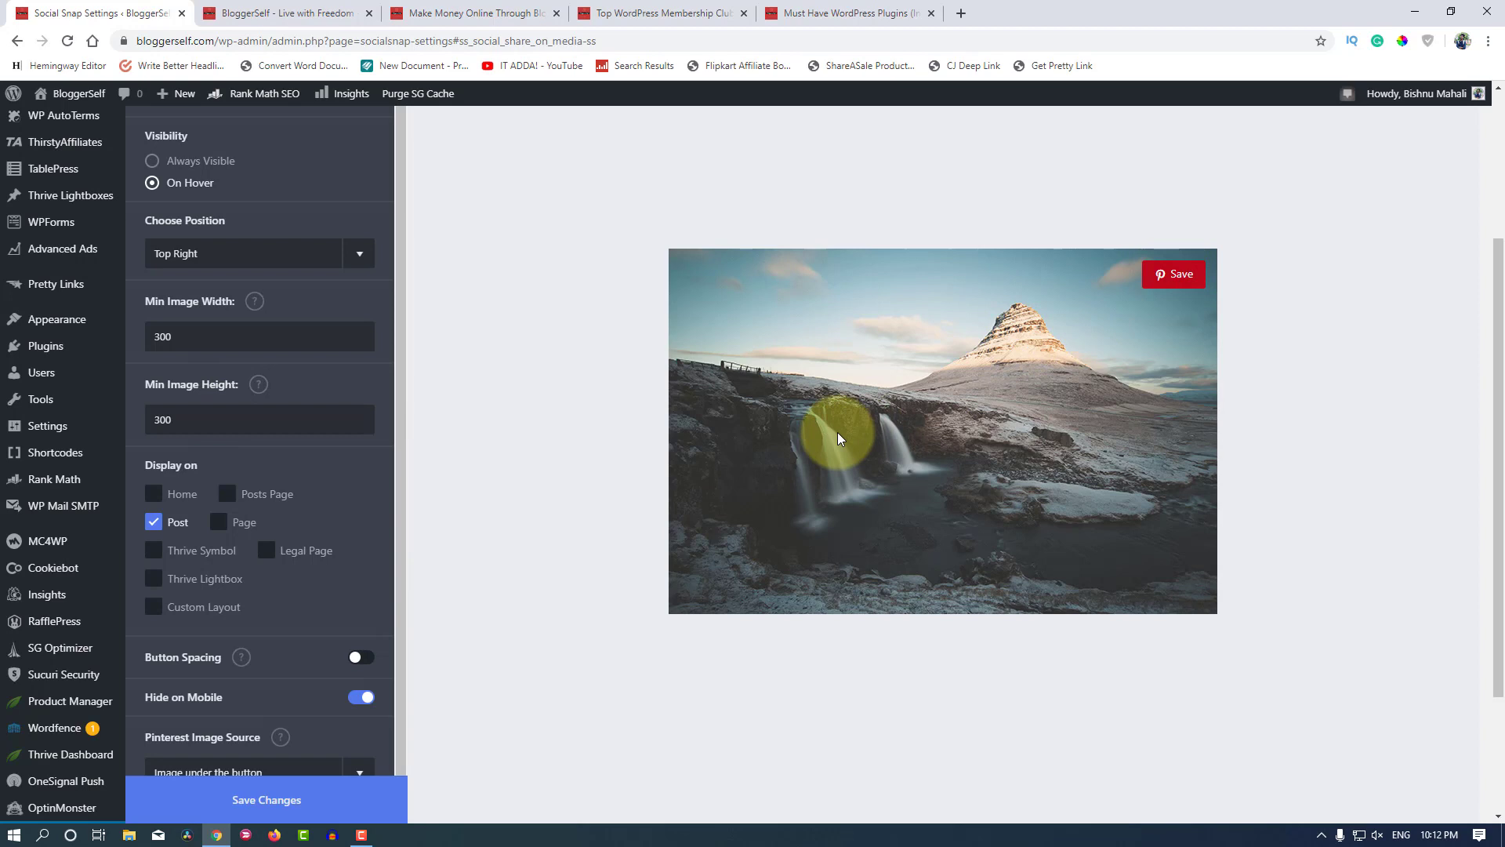
{"action": "double_click", "coordinate": [161, 337]}
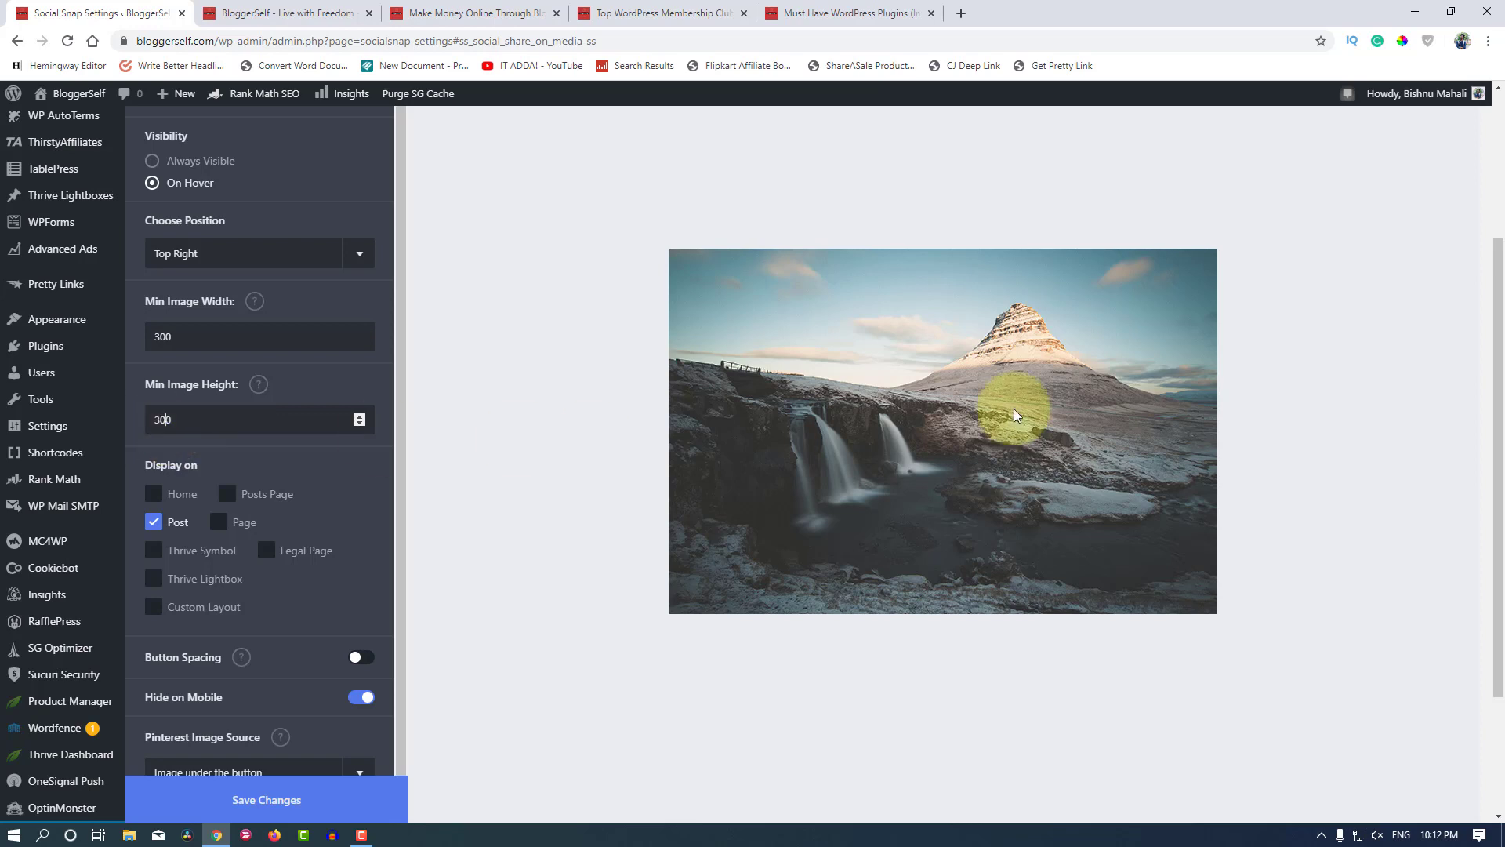
{"action": "mouse_move", "coordinate": [1169, 276]}
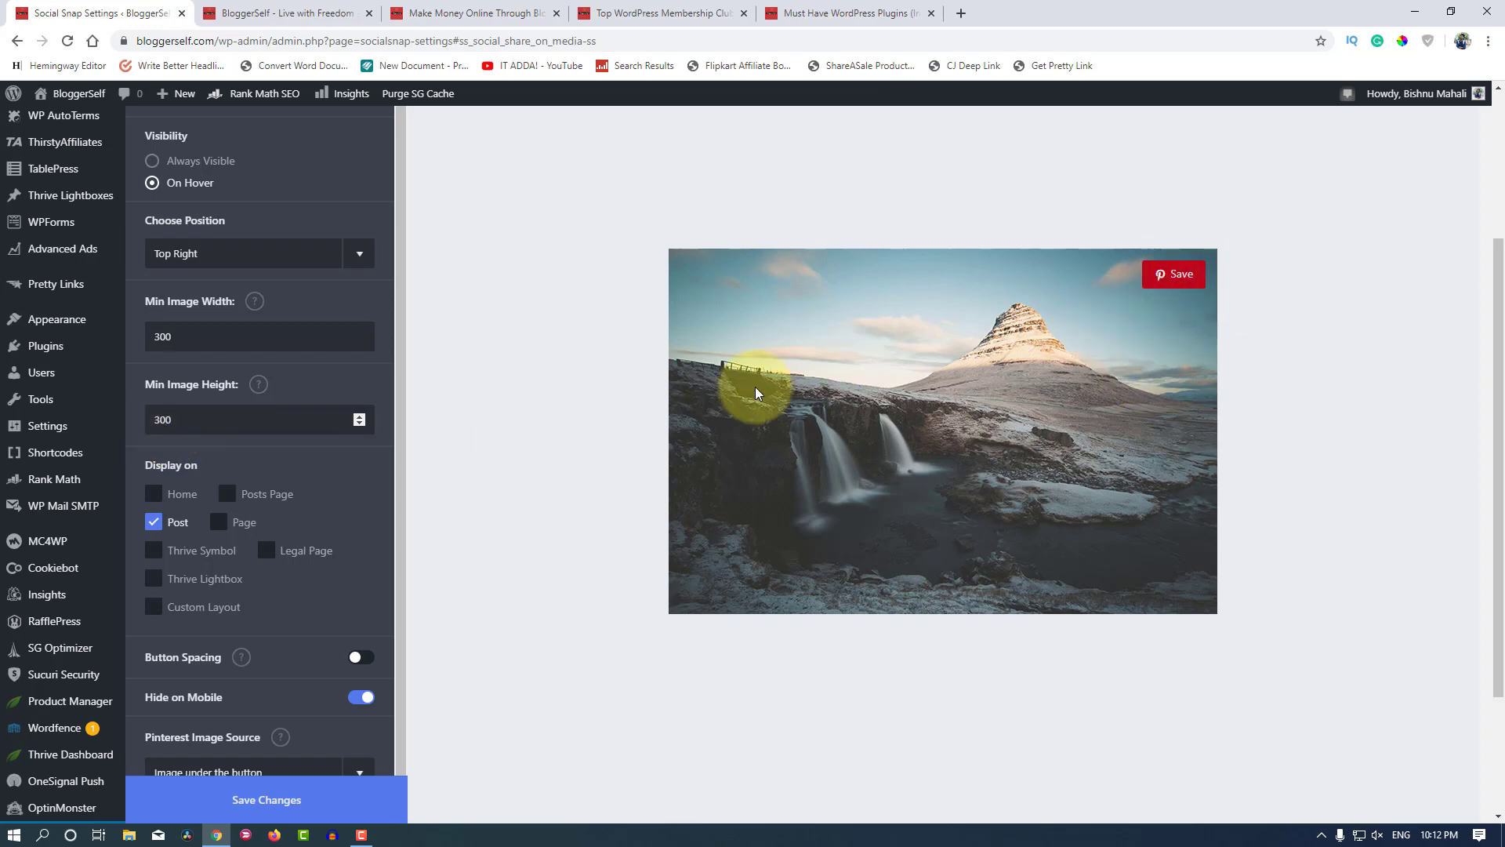
Step: Review the display locations, mobile visibility, Pinterest image source and Pinterest description source options without changing them
{"action": "scroll", "coordinate": [332, 497], "scroll_direction": "down", "scroll_amount": 2}
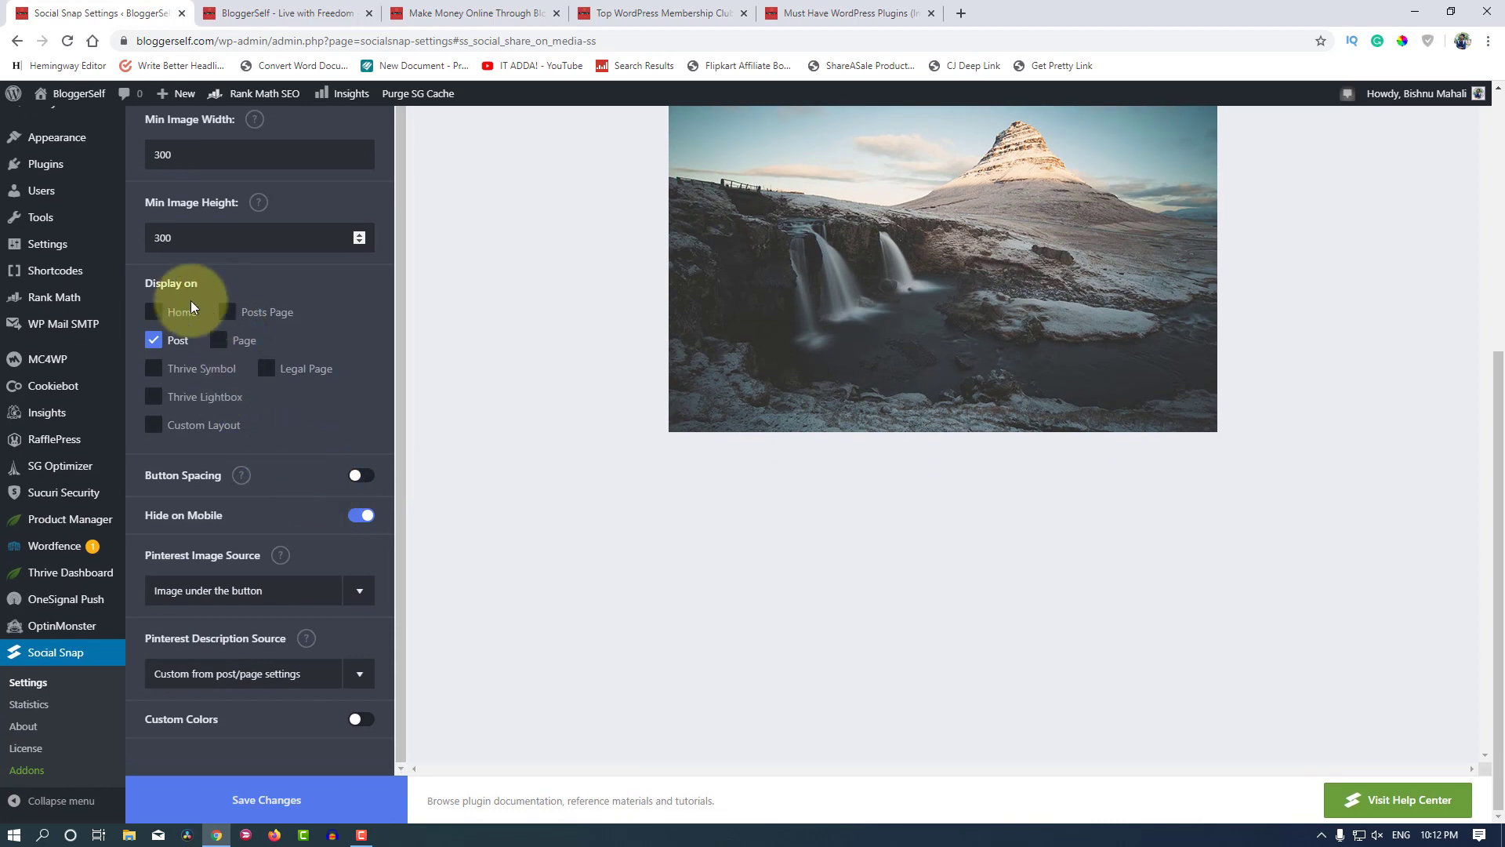
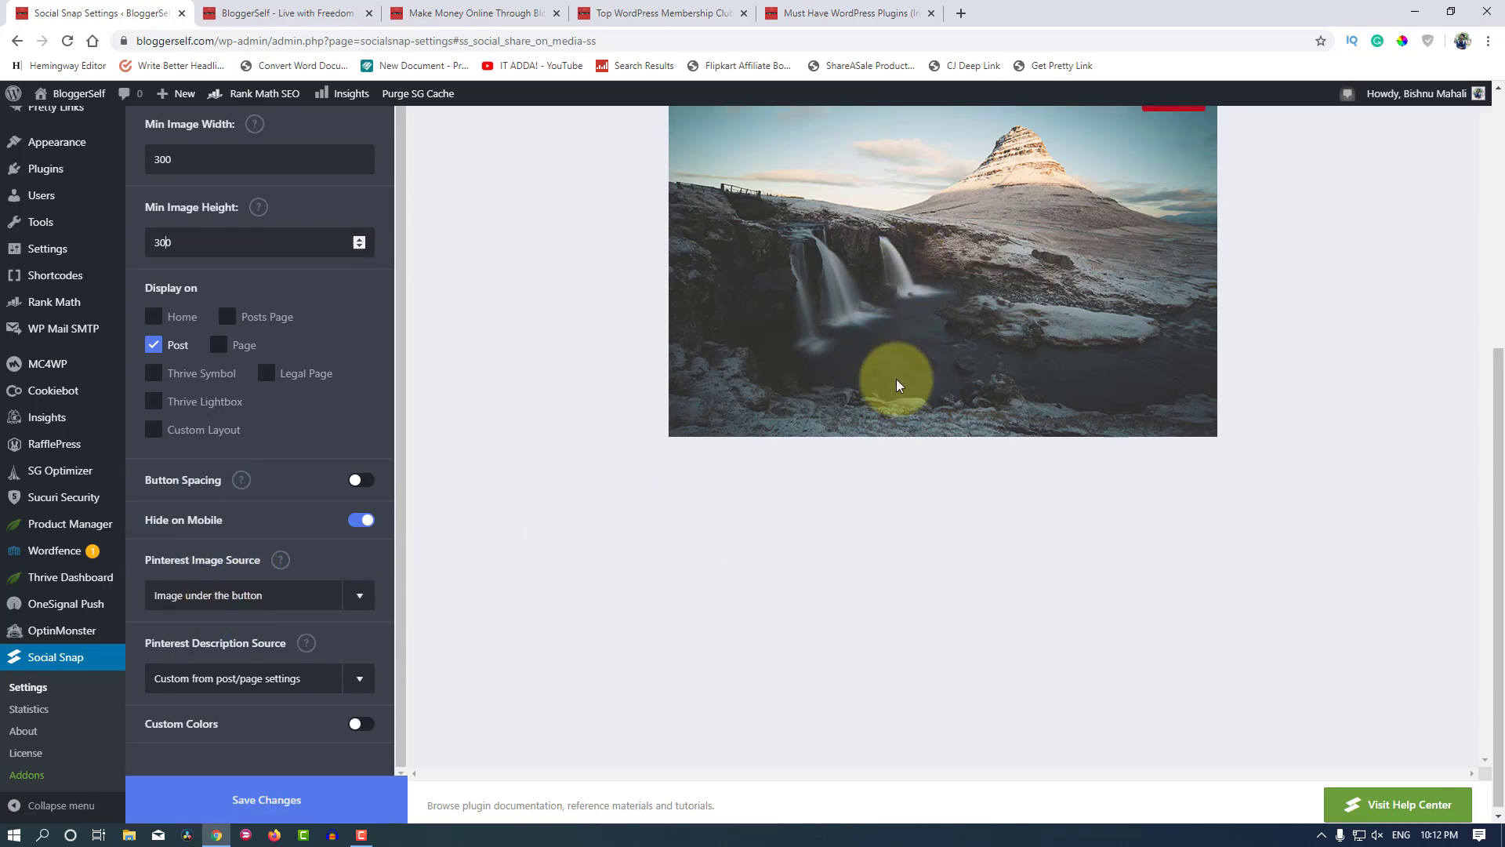
{"action": "scroll", "coordinate": [896, 379], "scroll_direction": "up", "scroll_amount": 3}
{"action": "scroll", "coordinate": [956, 417], "scroll_direction": "down", "scroll_amount": 3}
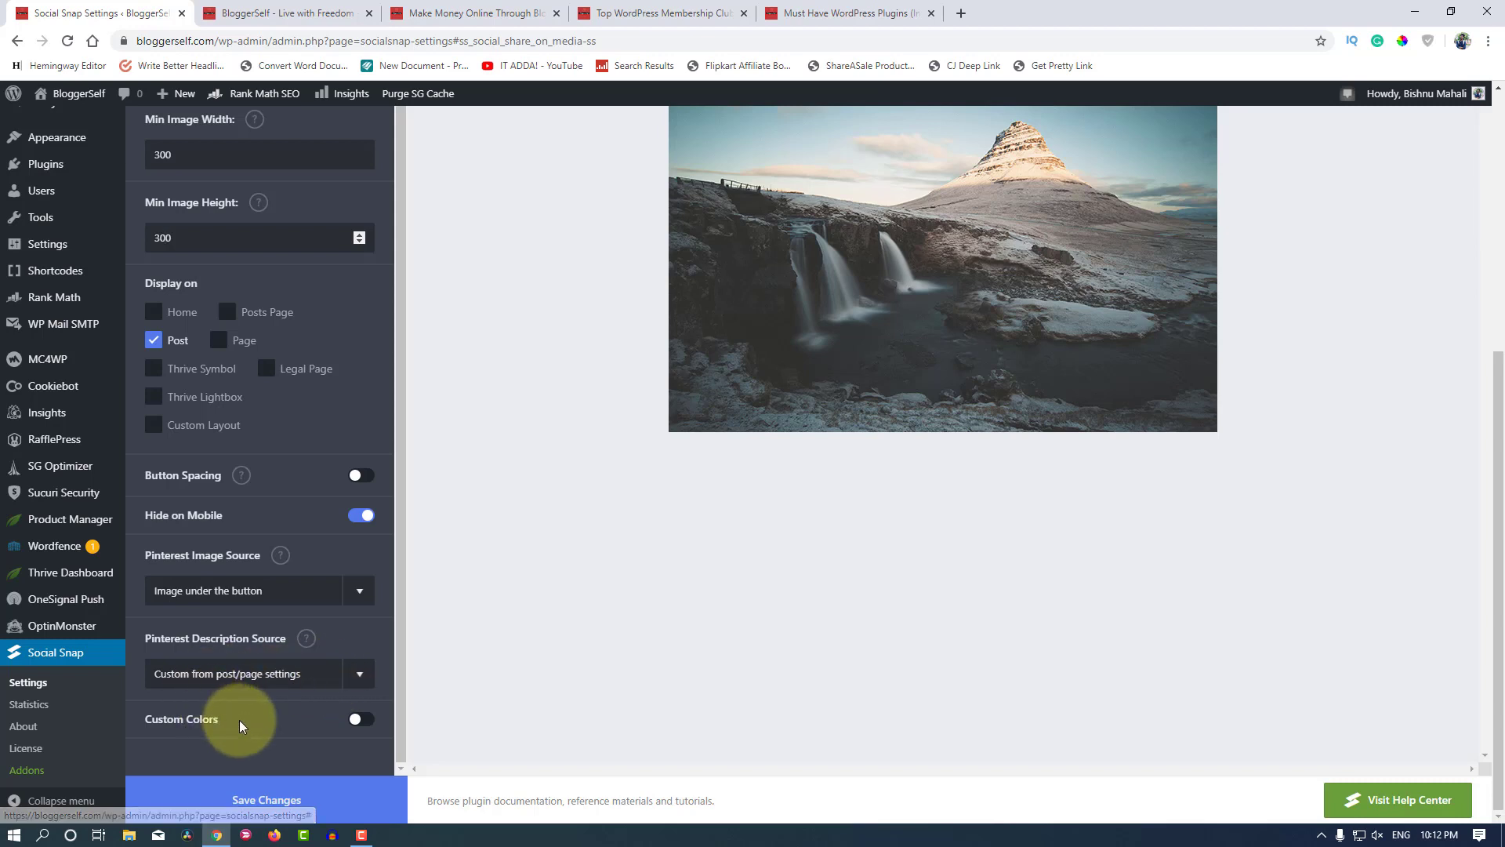
{"action": "scroll", "coordinate": [247, 722], "scroll_direction": "up", "scroll_amount": 2}
{"action": "scroll", "coordinate": [247, 722], "scroll_direction": "down", "scroll_amount": 2}
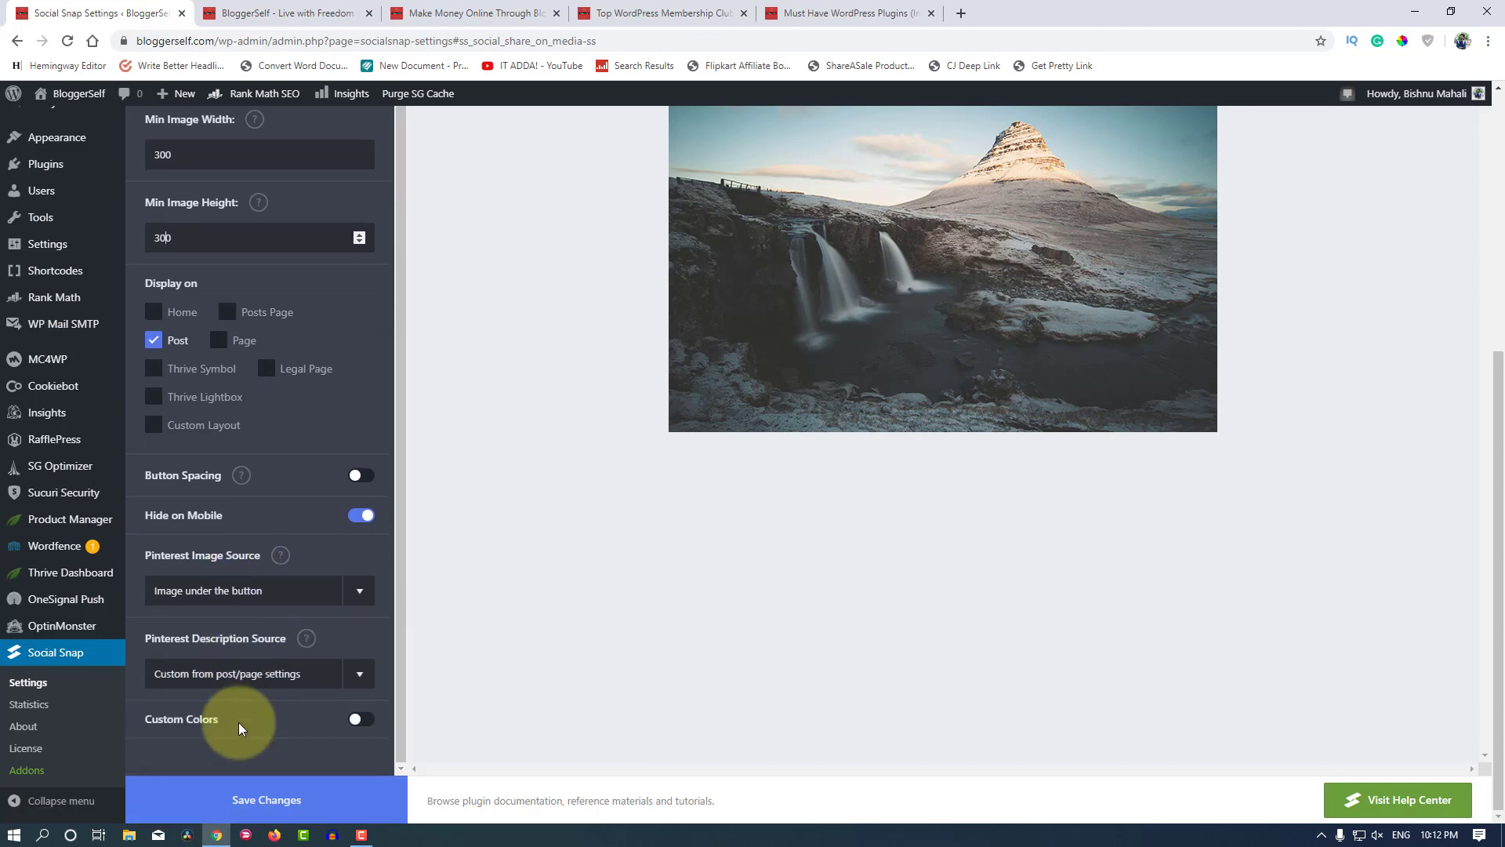
{"action": "left_click", "coordinate": [188, 684]}
{"action": "left_click", "coordinate": [211, 687]}
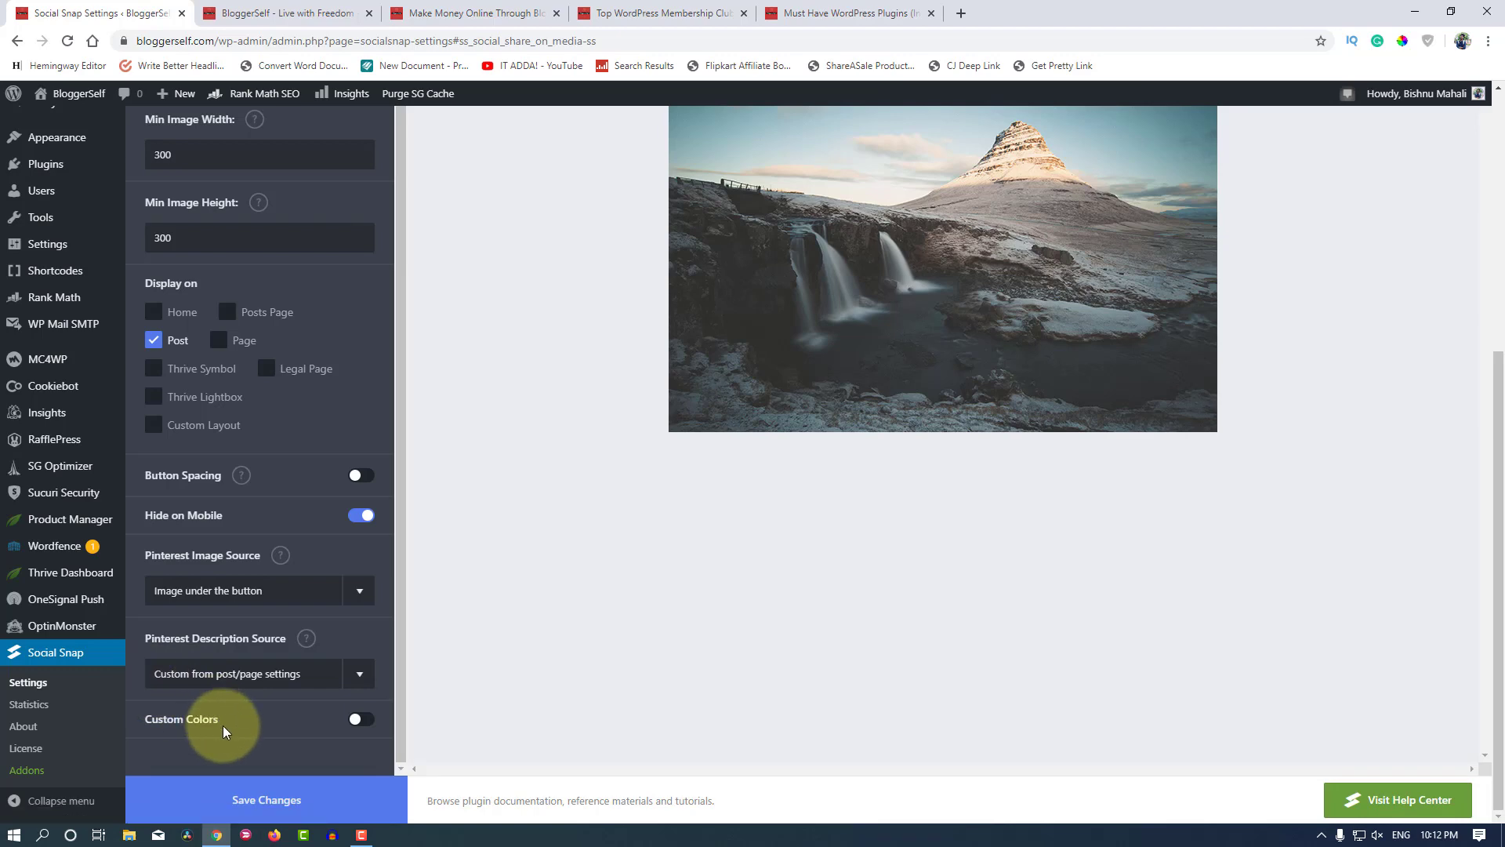
Step: Review the Social Snap Social Sharing options of the make-money-online post, including the Share Recovery URL, Custom Tweet, Pinterest Image and Pinterest Description fields
{"action": "left_click", "coordinate": [486, 12]}
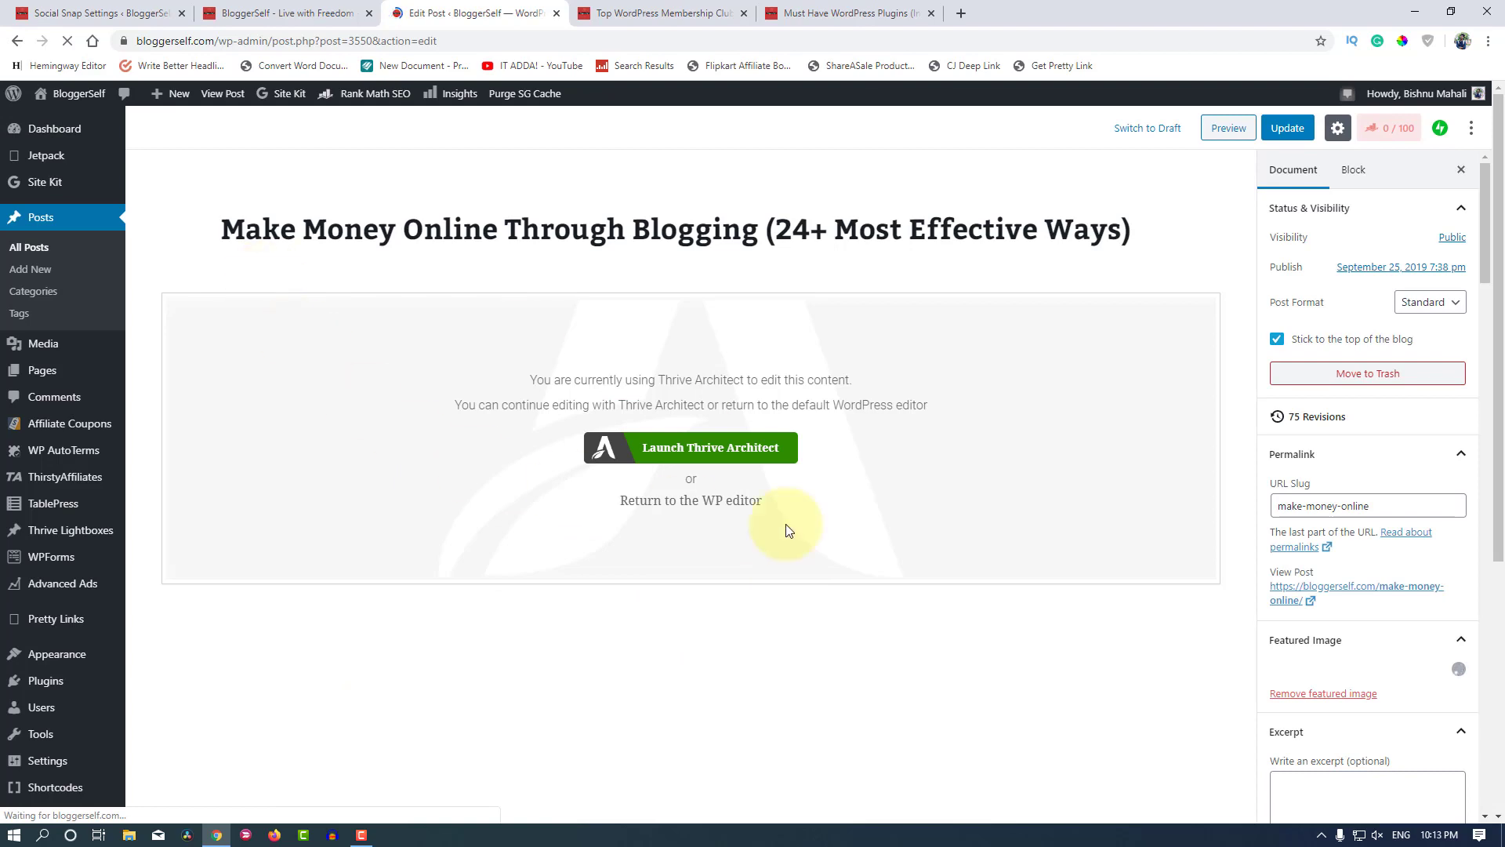
{"action": "scroll", "coordinate": [1372, 490], "scroll_direction": "down", "scroll_amount": 8}
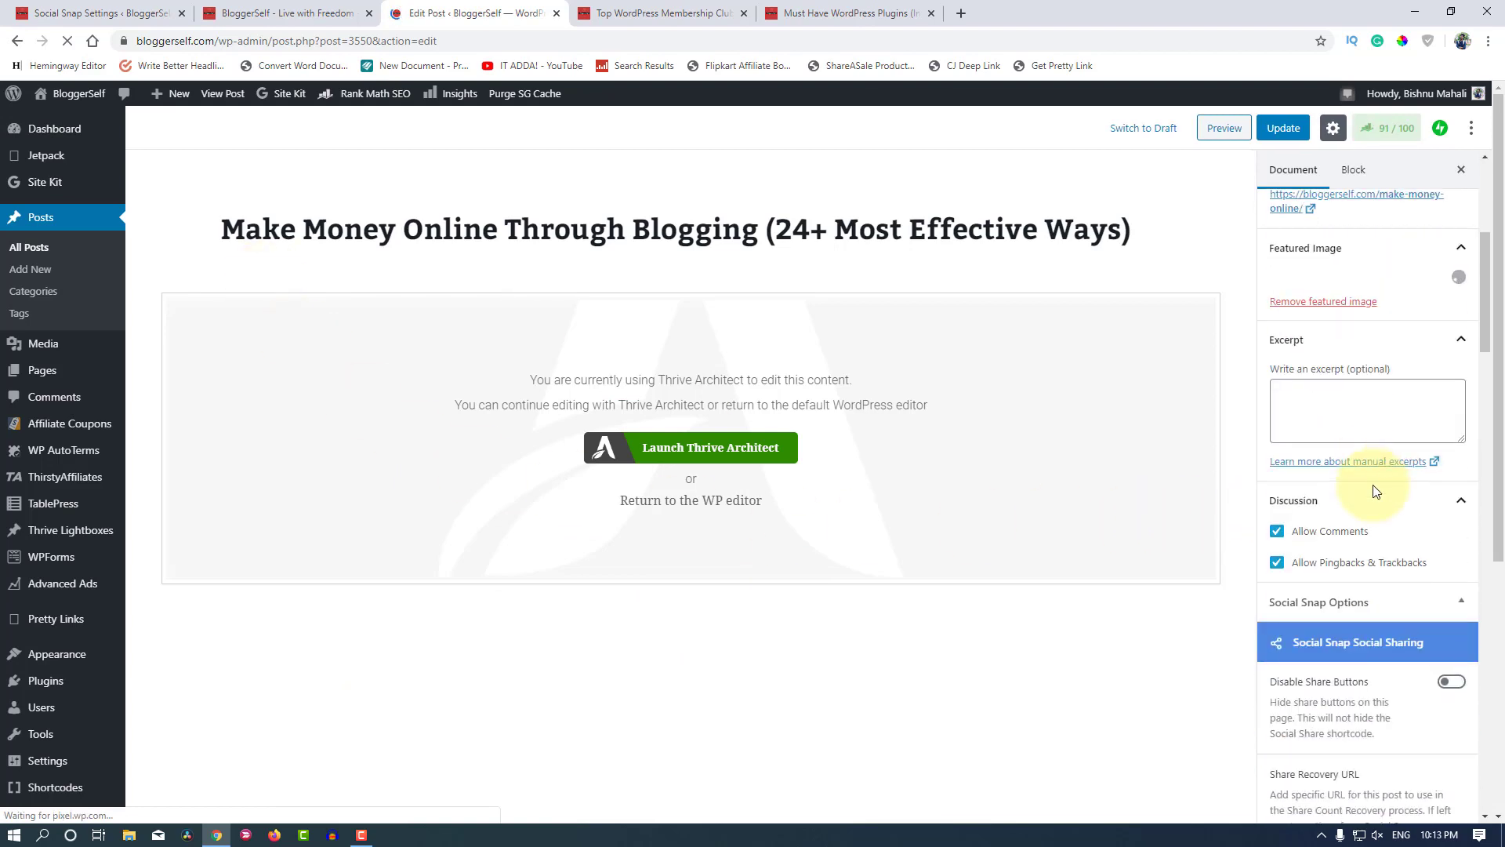
{"action": "scroll", "coordinate": [1357, 509], "scroll_direction": "down", "scroll_amount": 2}
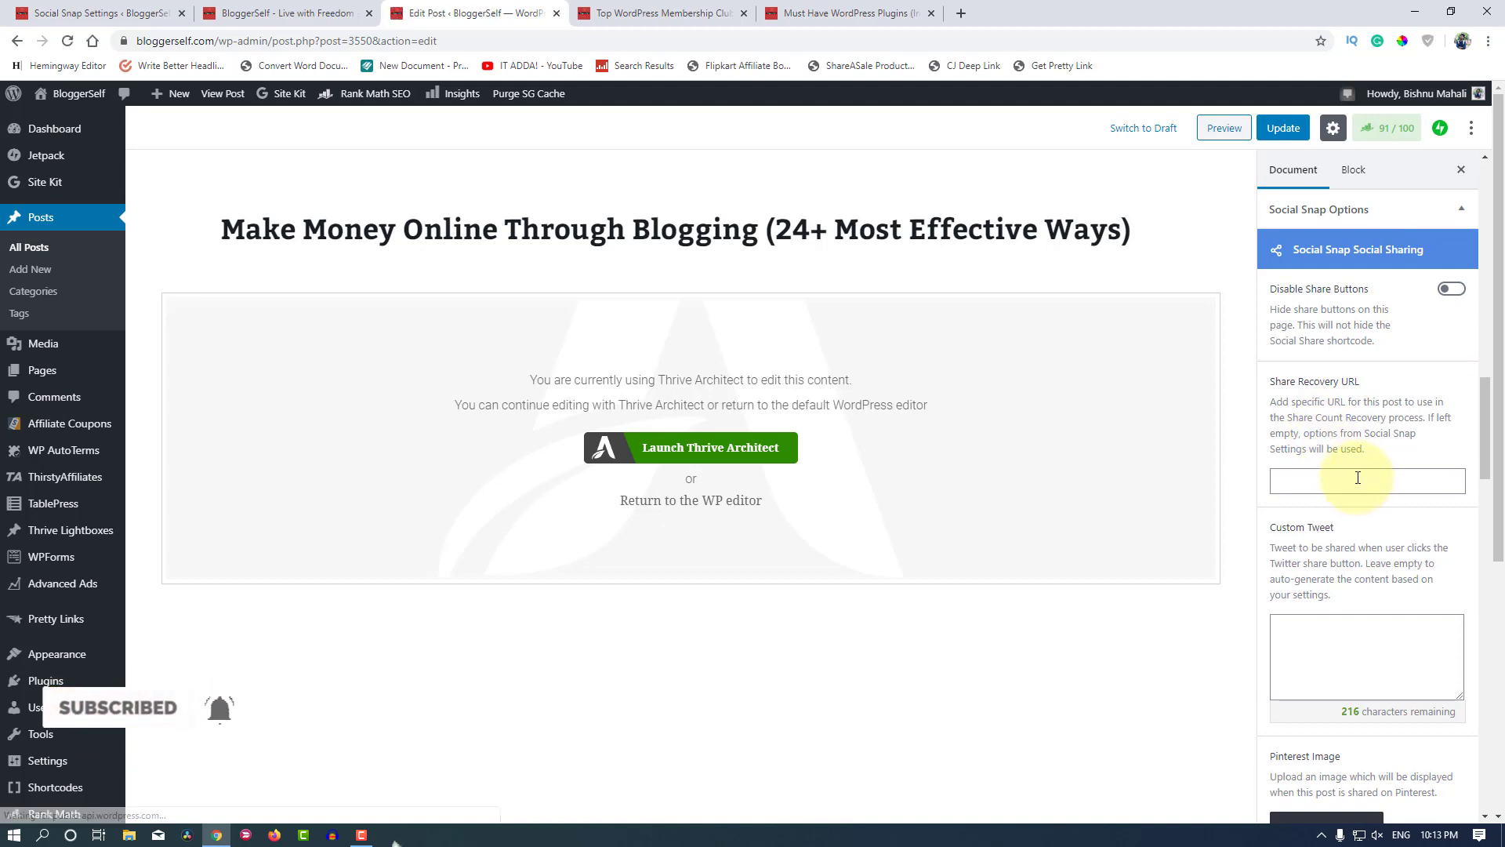
{"action": "scroll", "coordinate": [1360, 479], "scroll_direction": "down", "scroll_amount": 1}
{"action": "left_click", "coordinate": [1305, 401]}
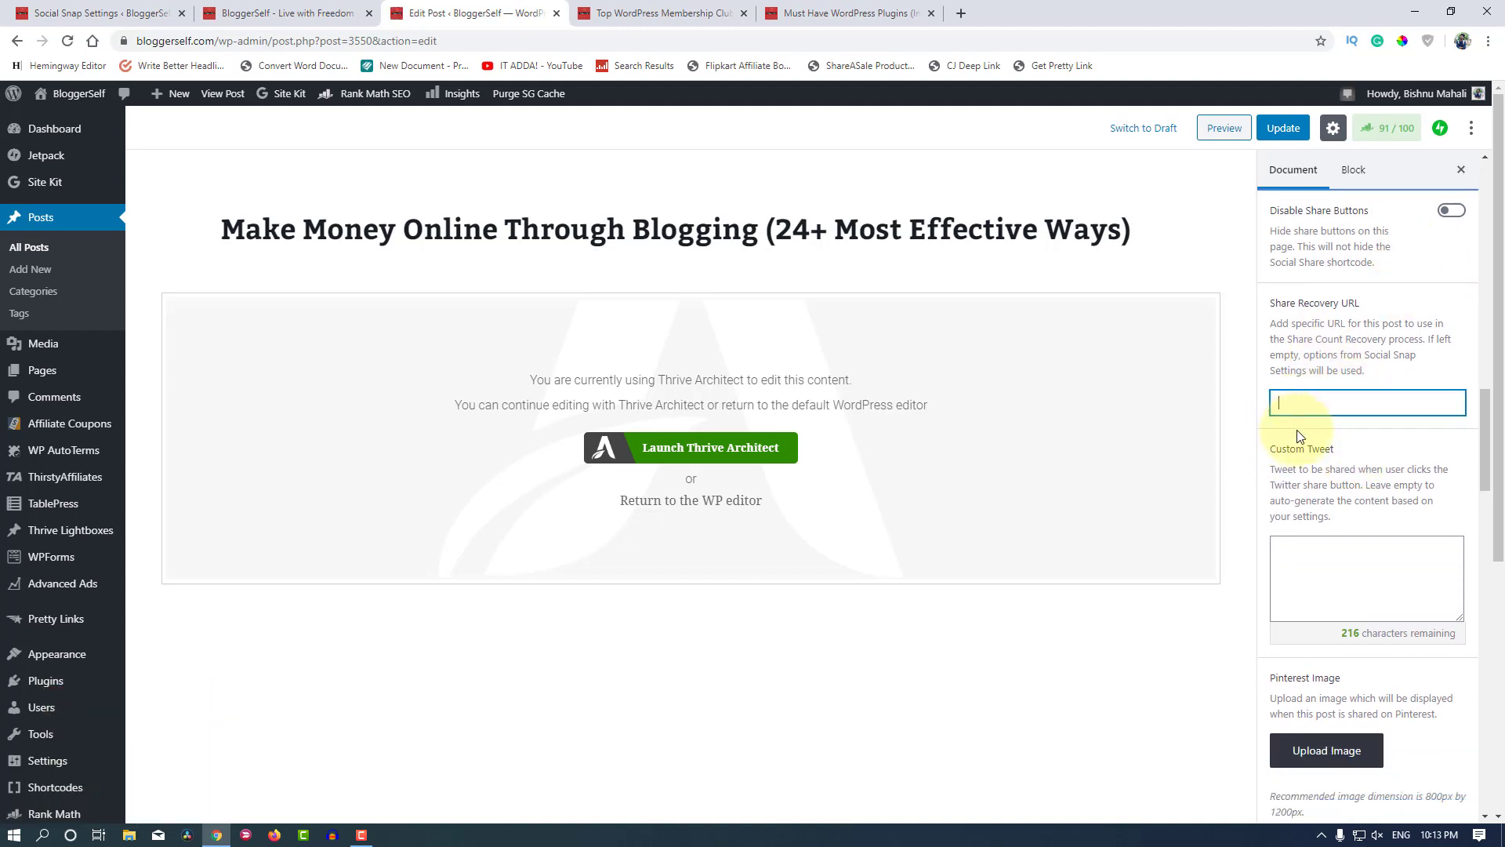
{"action": "scroll", "coordinate": [1344, 460], "scroll_direction": "down", "scroll_amount": 2}
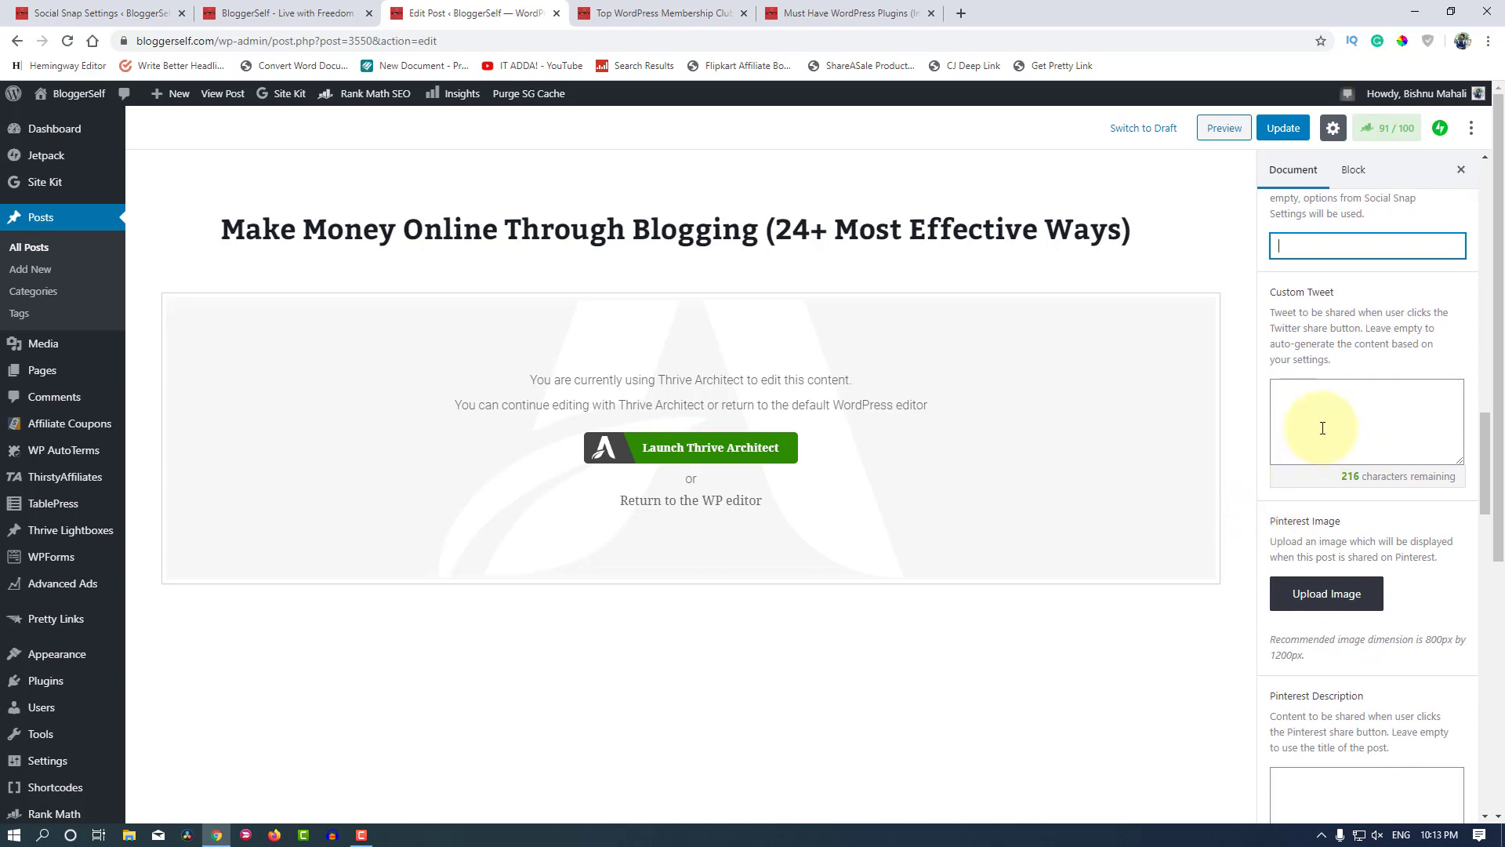
{"action": "left_click", "coordinate": [1320, 400]}
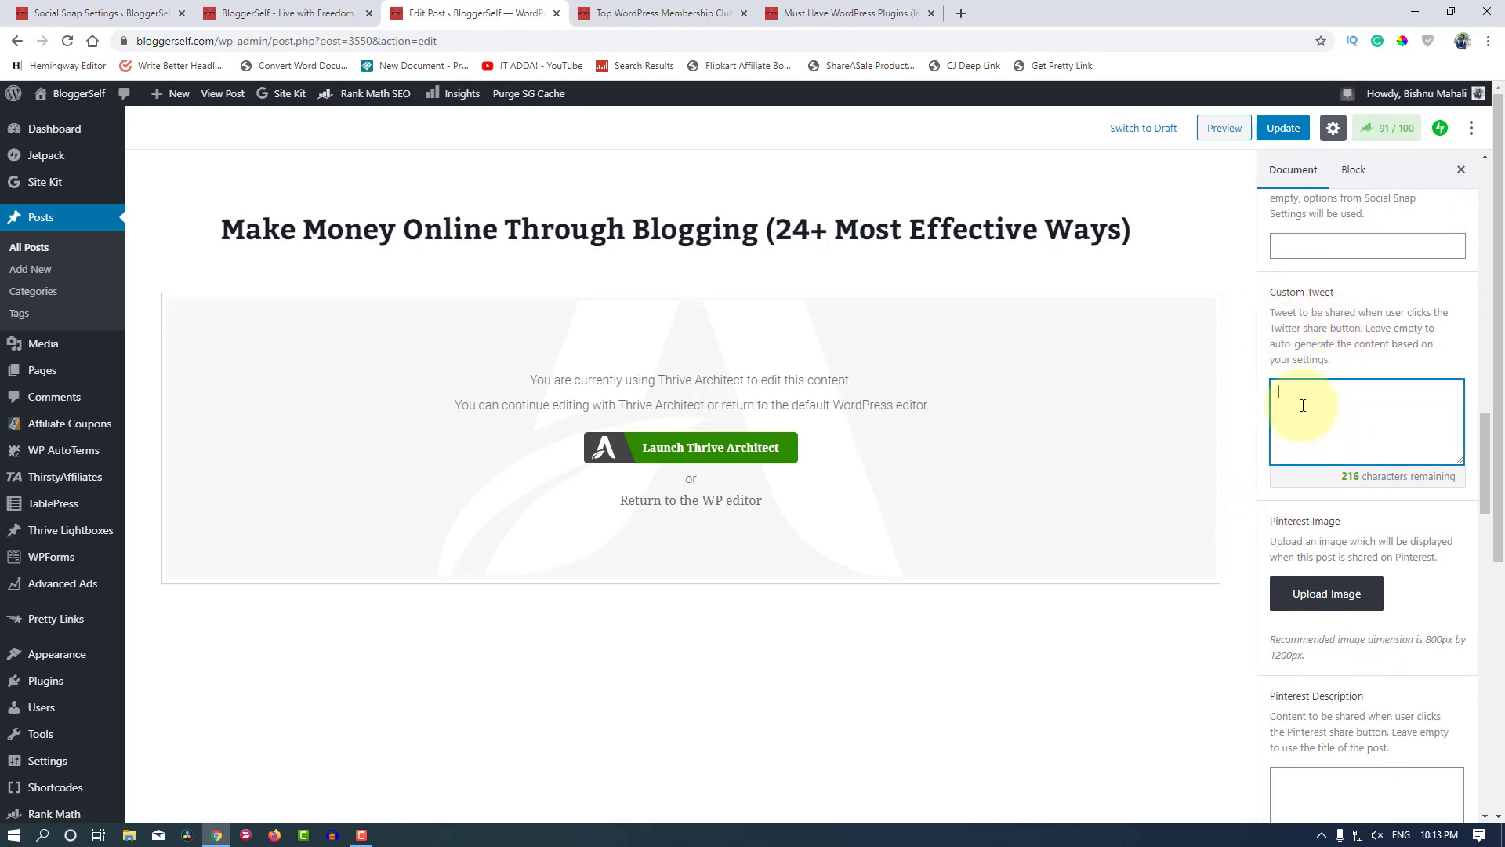
{"action": "scroll", "coordinate": [1339, 426], "scroll_direction": "down", "scroll_amount": 3}
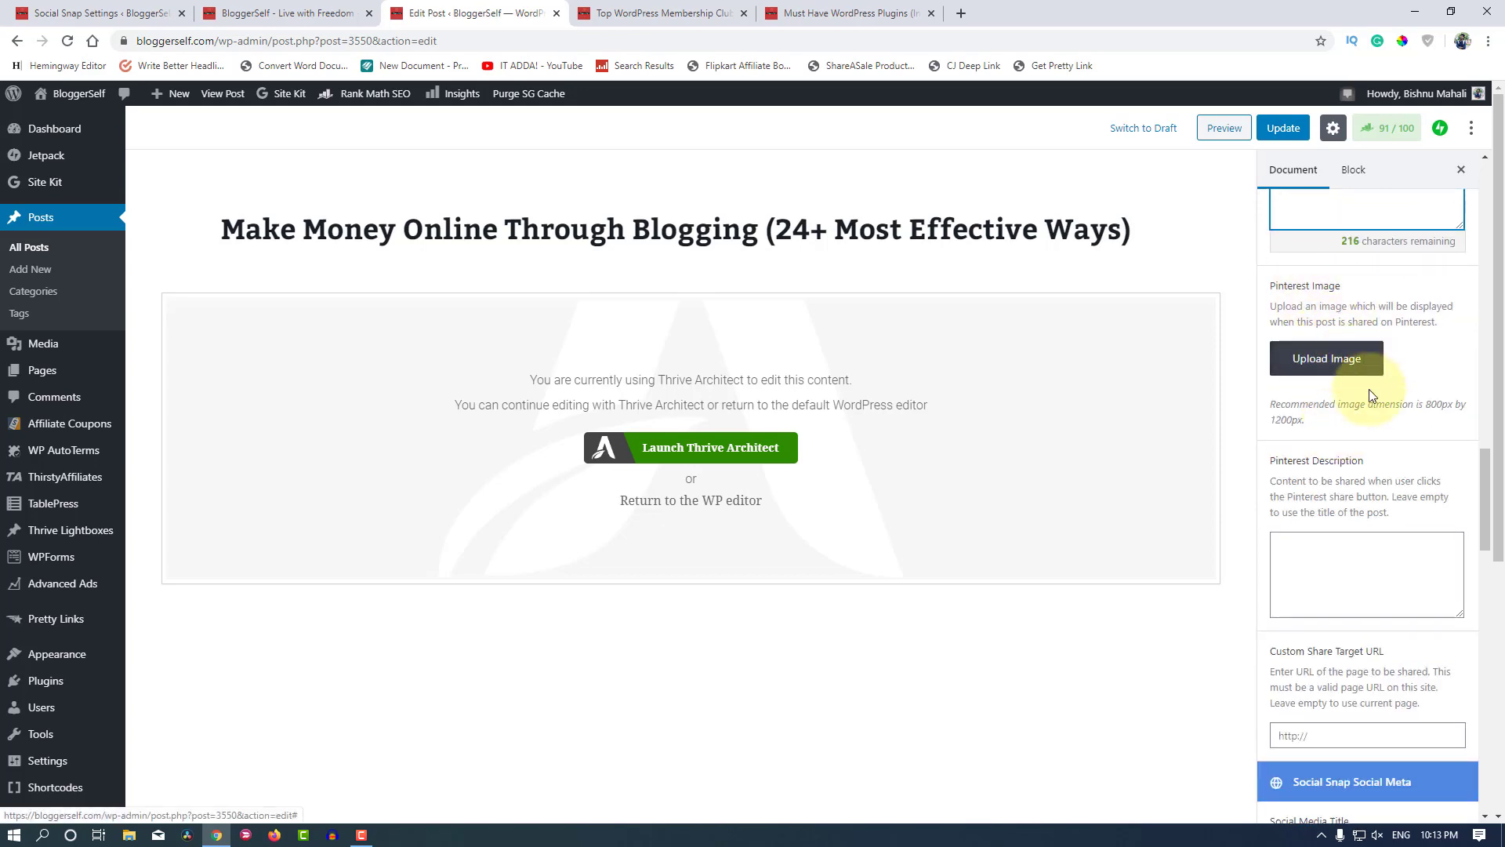
{"action": "scroll", "coordinate": [1339, 421], "scroll_direction": "down", "scroll_amount": 1}
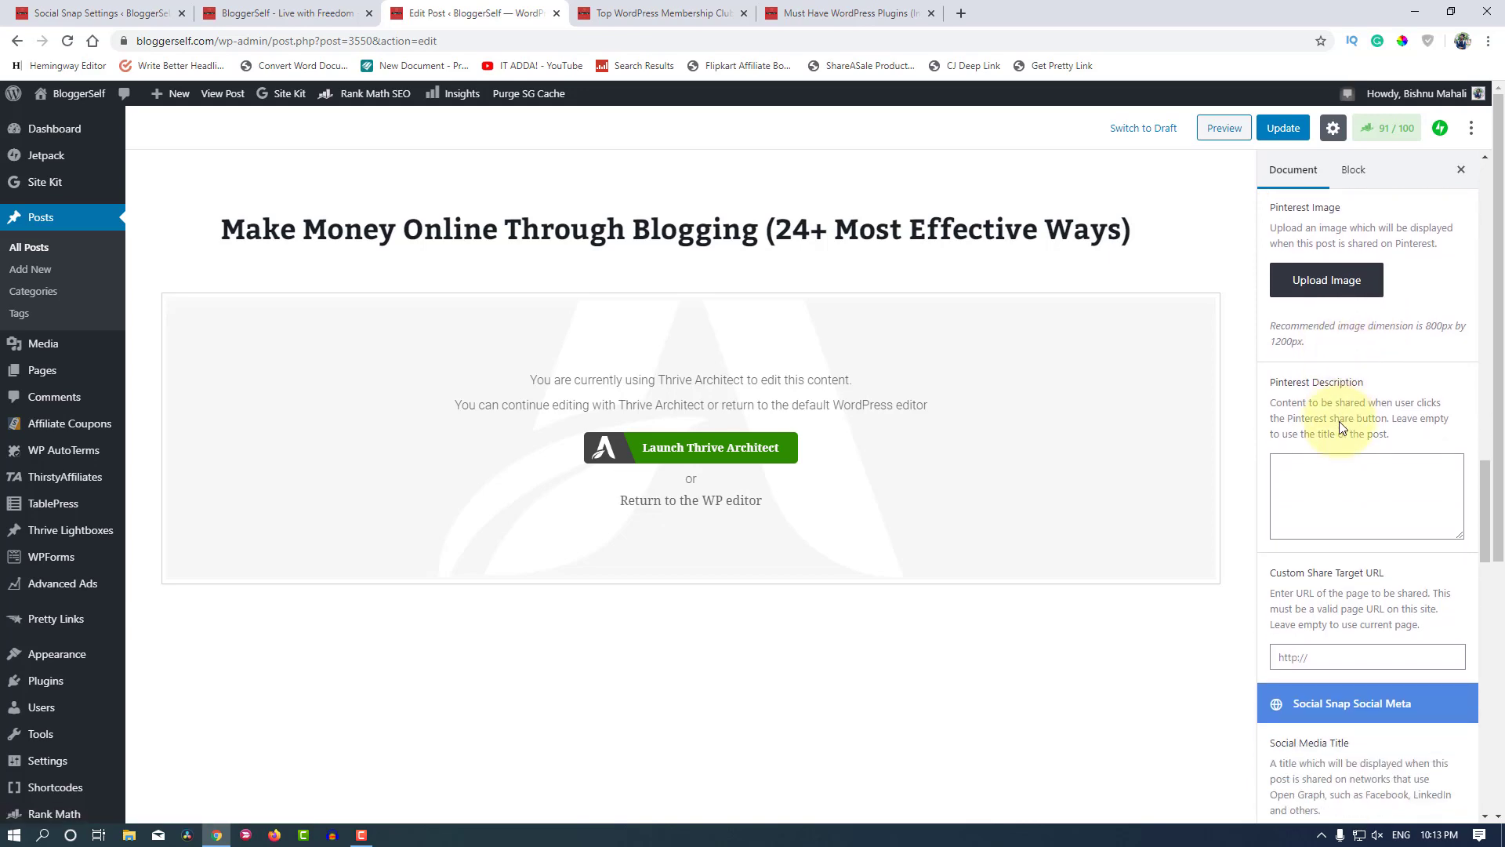
{"action": "scroll", "coordinate": [1339, 421], "scroll_direction": "down", "scroll_amount": 1}
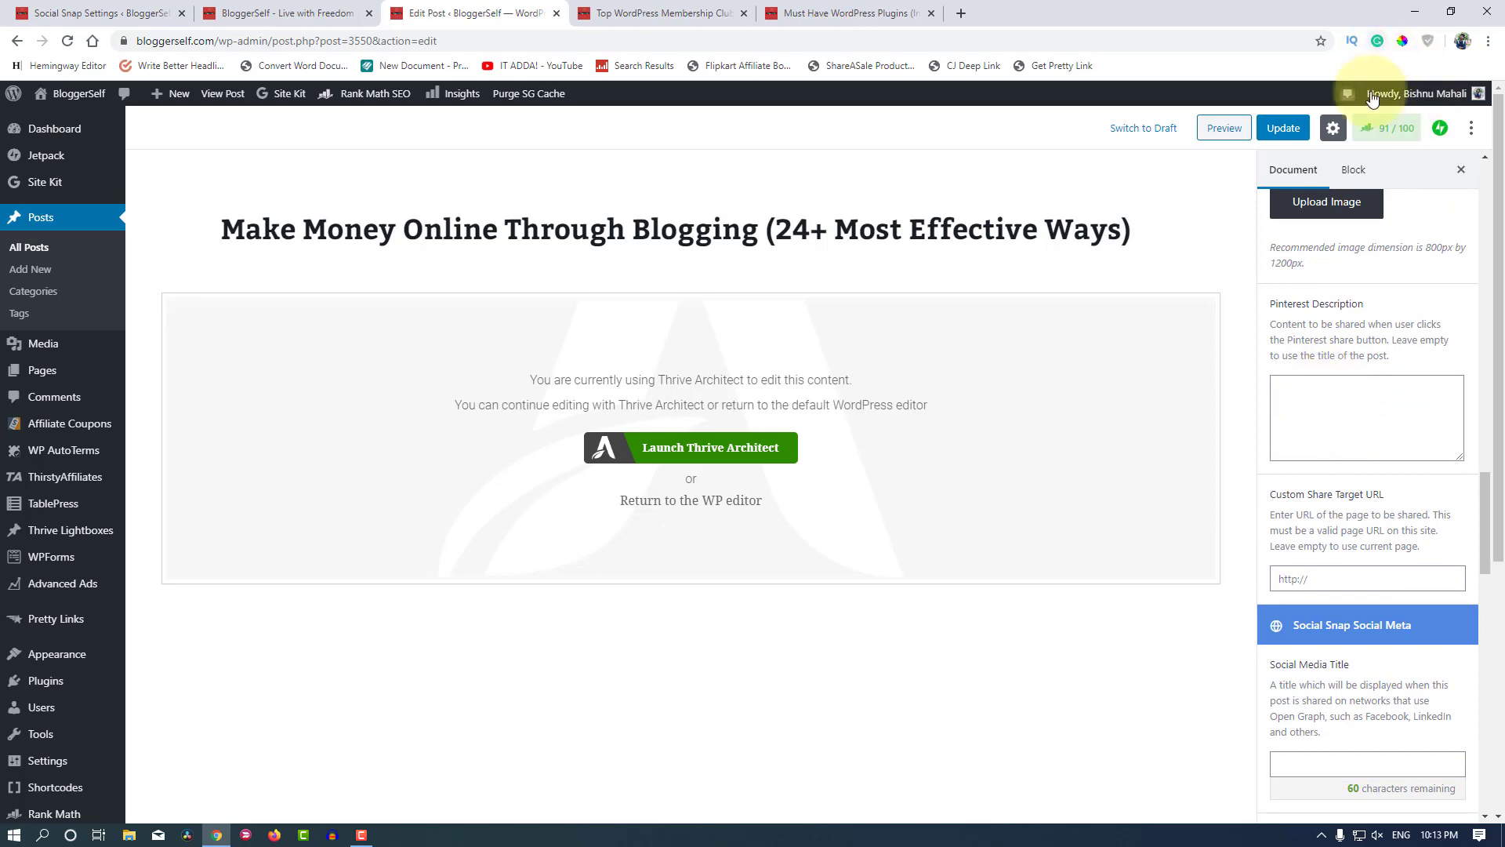
{"action": "scroll", "coordinate": [1348, 392], "scroll_direction": "down", "scroll_amount": 2}
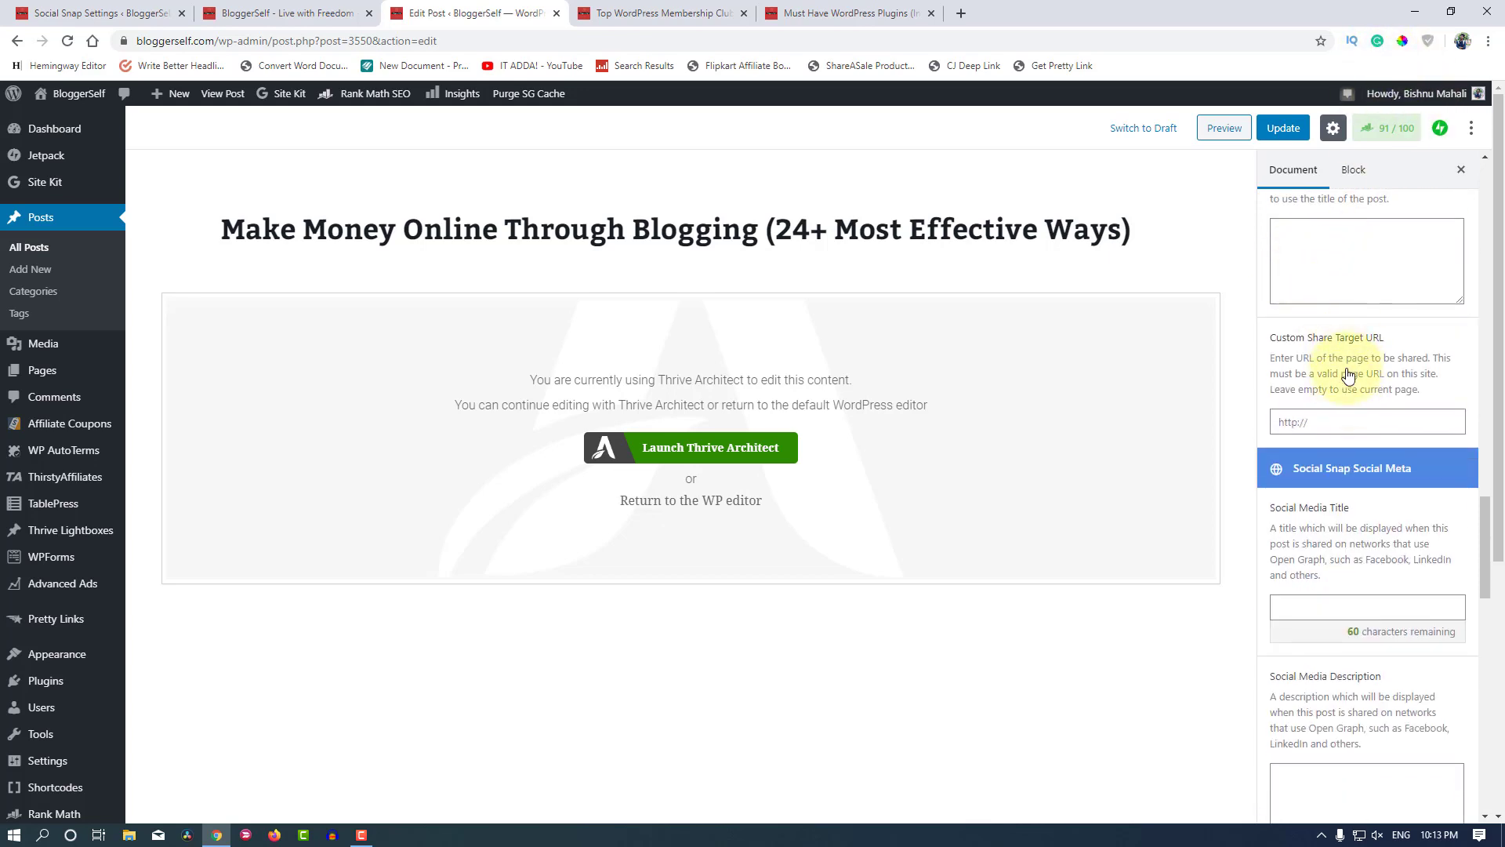
Step: Review the post's Custom Share Target URL and the Social Snap Social Meta fields for title, description, image and video
{"action": "scroll", "coordinate": [1342, 378], "scroll_direction": "down", "scroll_amount": 1}
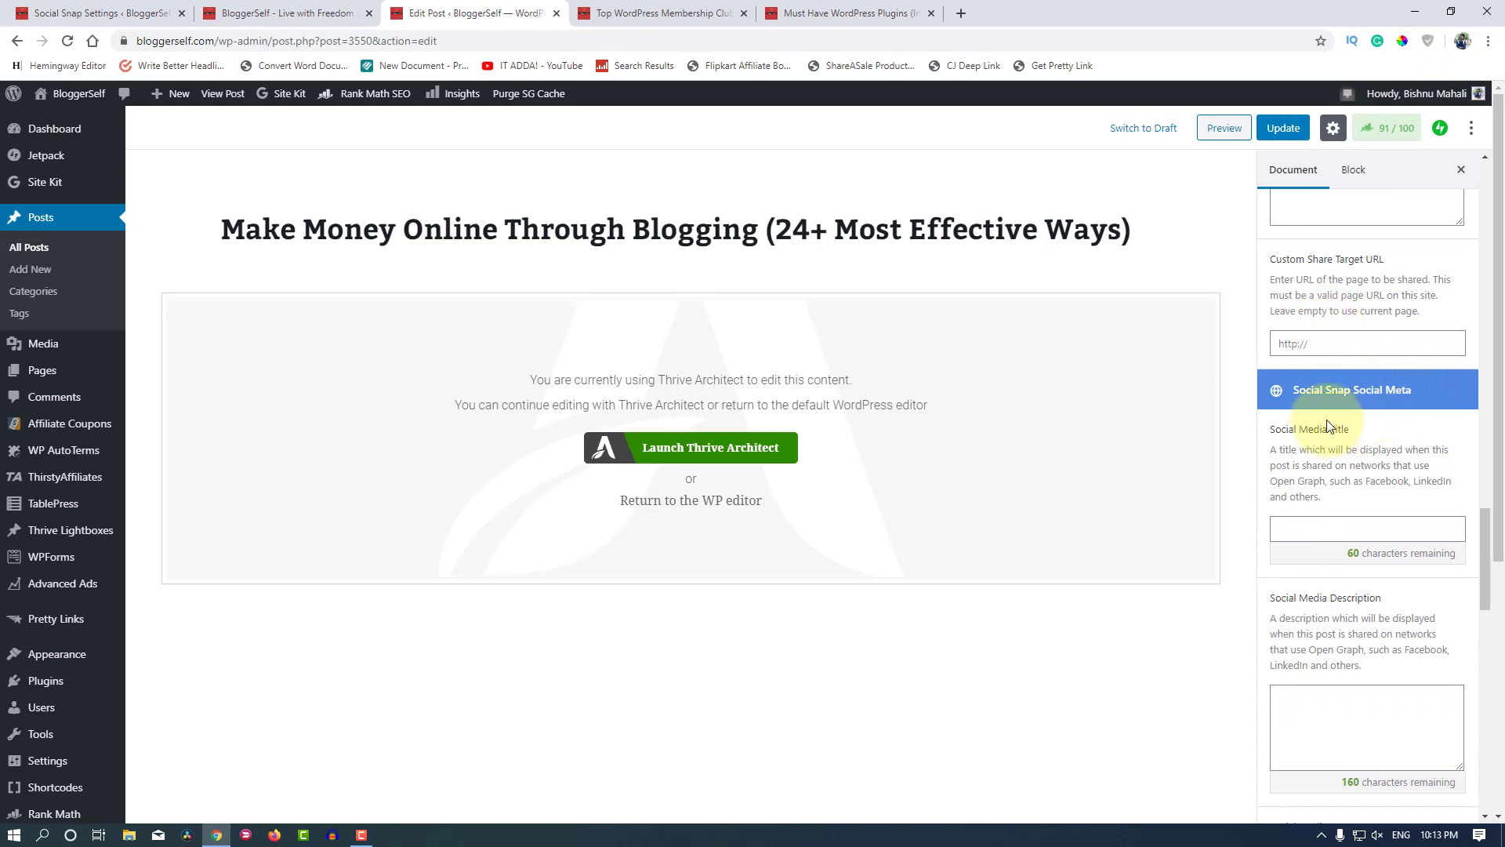
{"action": "scroll", "coordinate": [1327, 421], "scroll_direction": "down", "scroll_amount": 2}
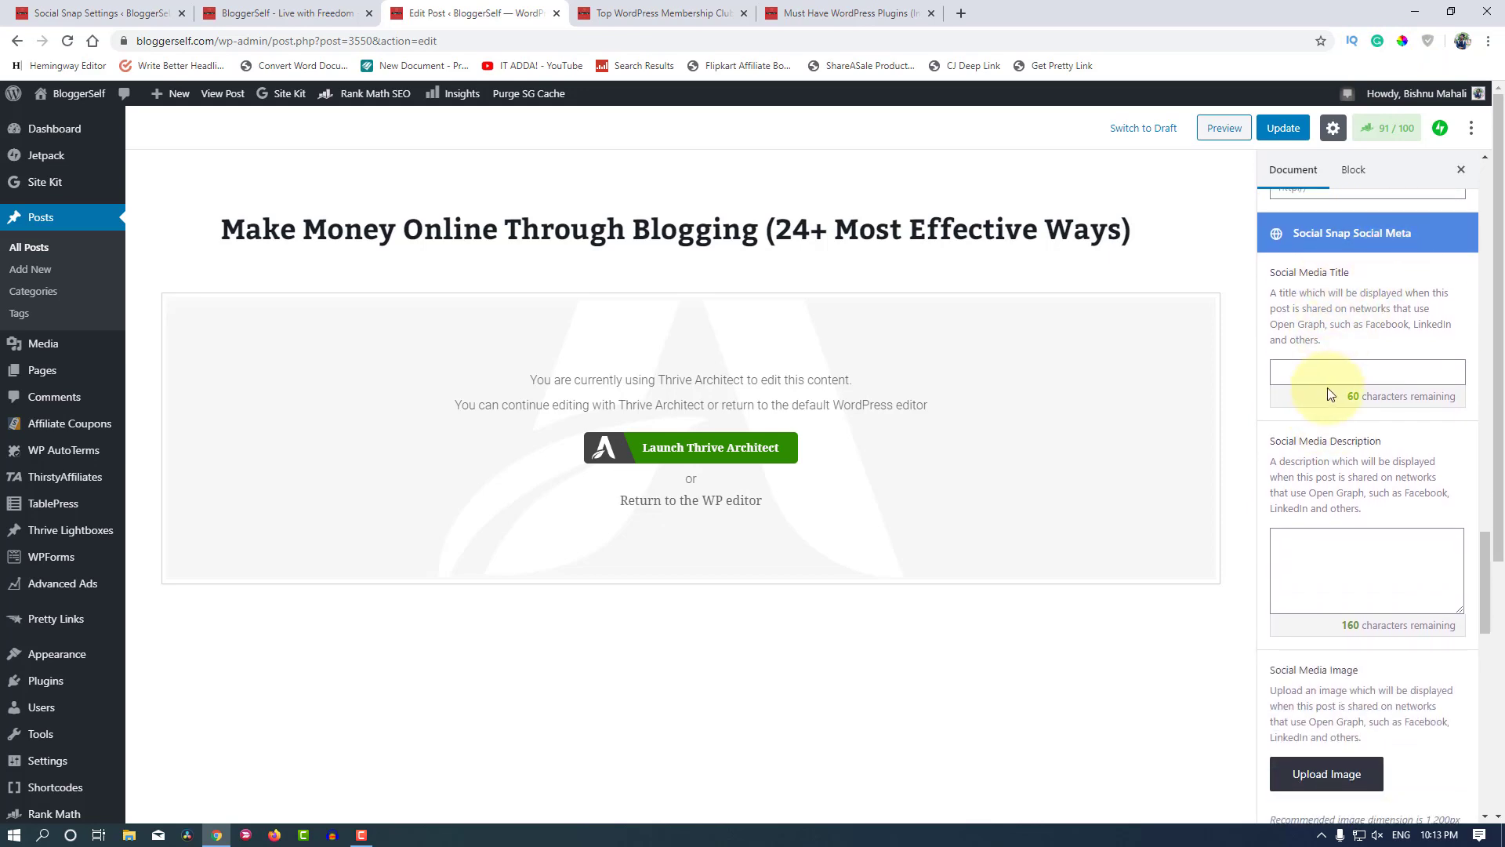
{"action": "scroll", "coordinate": [1367, 365], "scroll_direction": "down", "scroll_amount": 1}
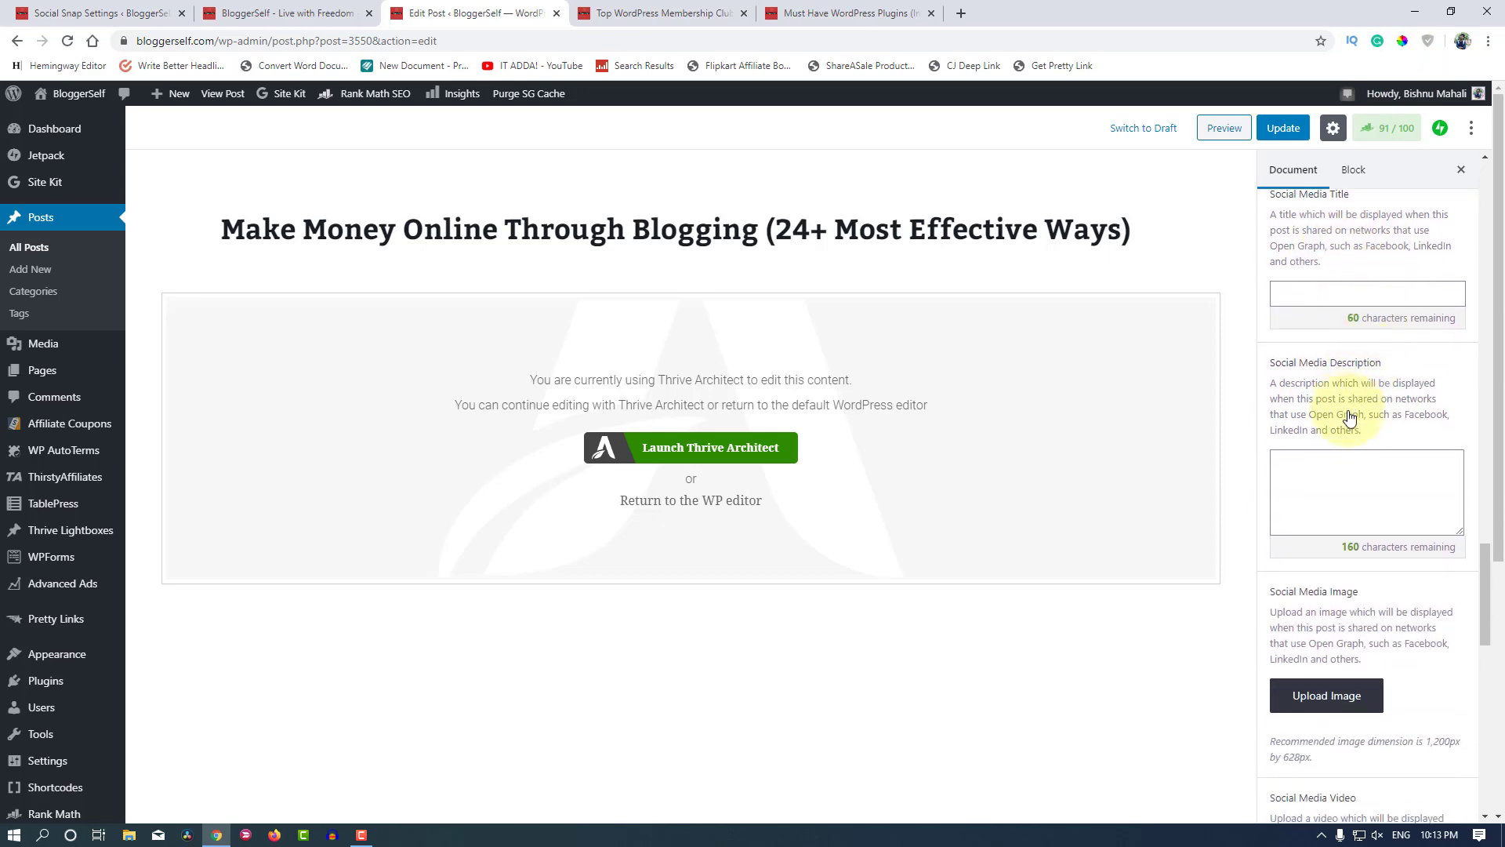
{"action": "scroll", "coordinate": [1349, 415], "scroll_direction": "down", "scroll_amount": 5}
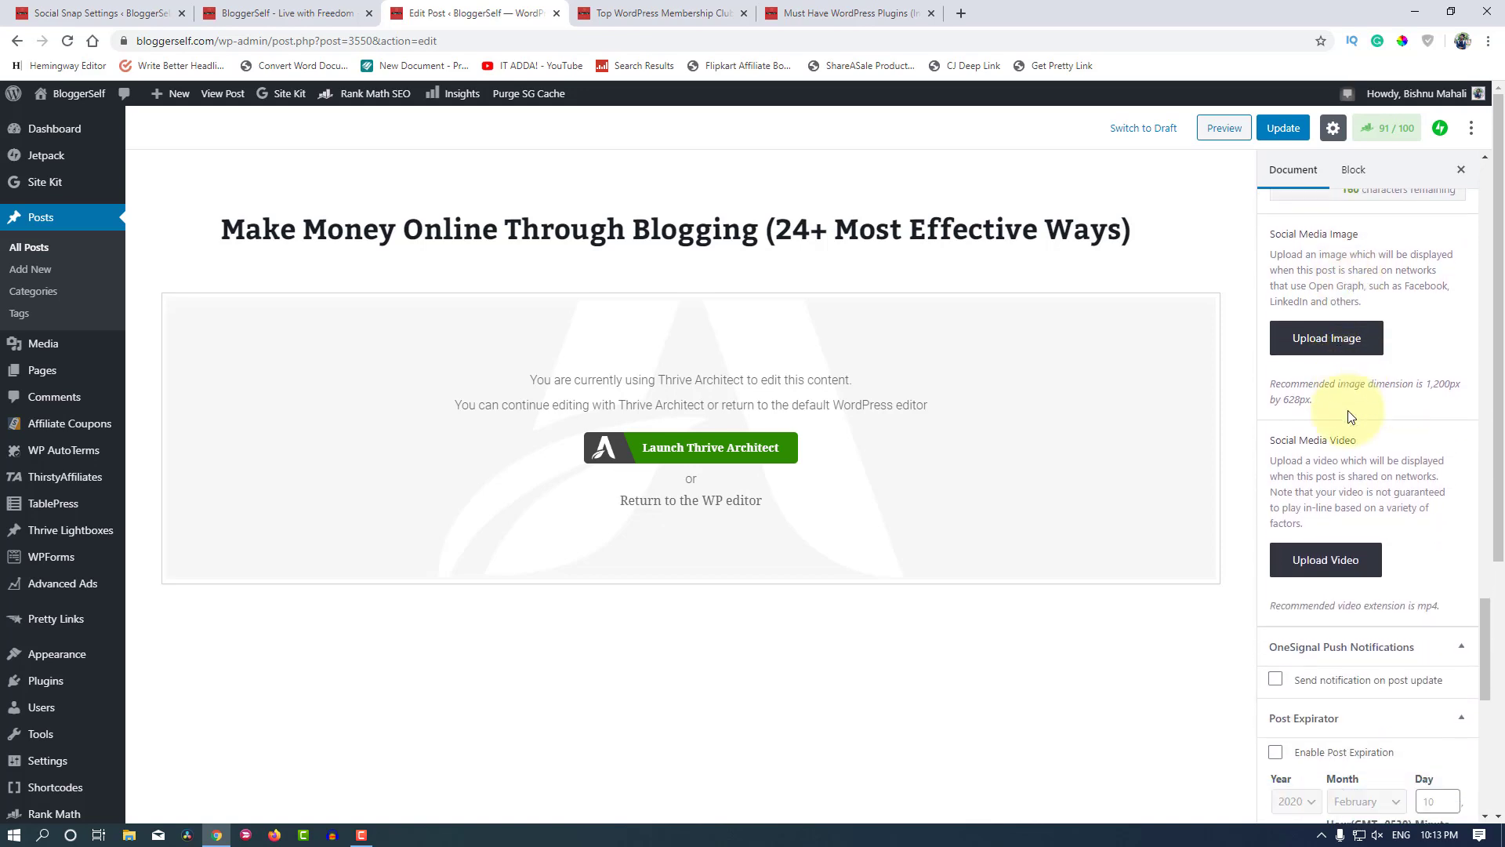
{"action": "scroll", "coordinate": [1348, 411], "scroll_direction": "down", "scroll_amount": 1}
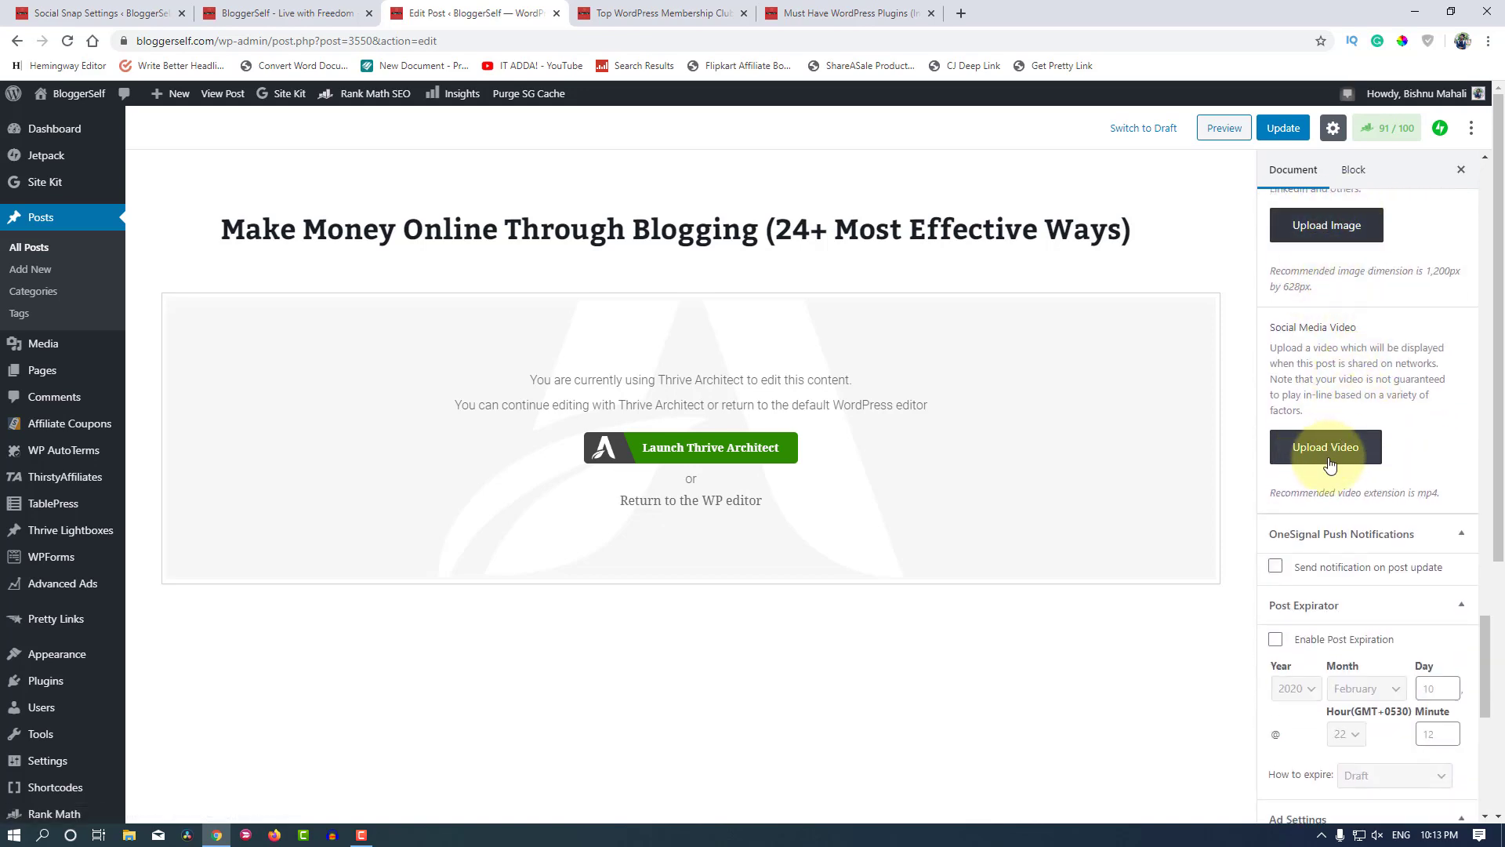
{"action": "scroll", "coordinate": [1330, 465], "scroll_direction": "down", "scroll_amount": 2}
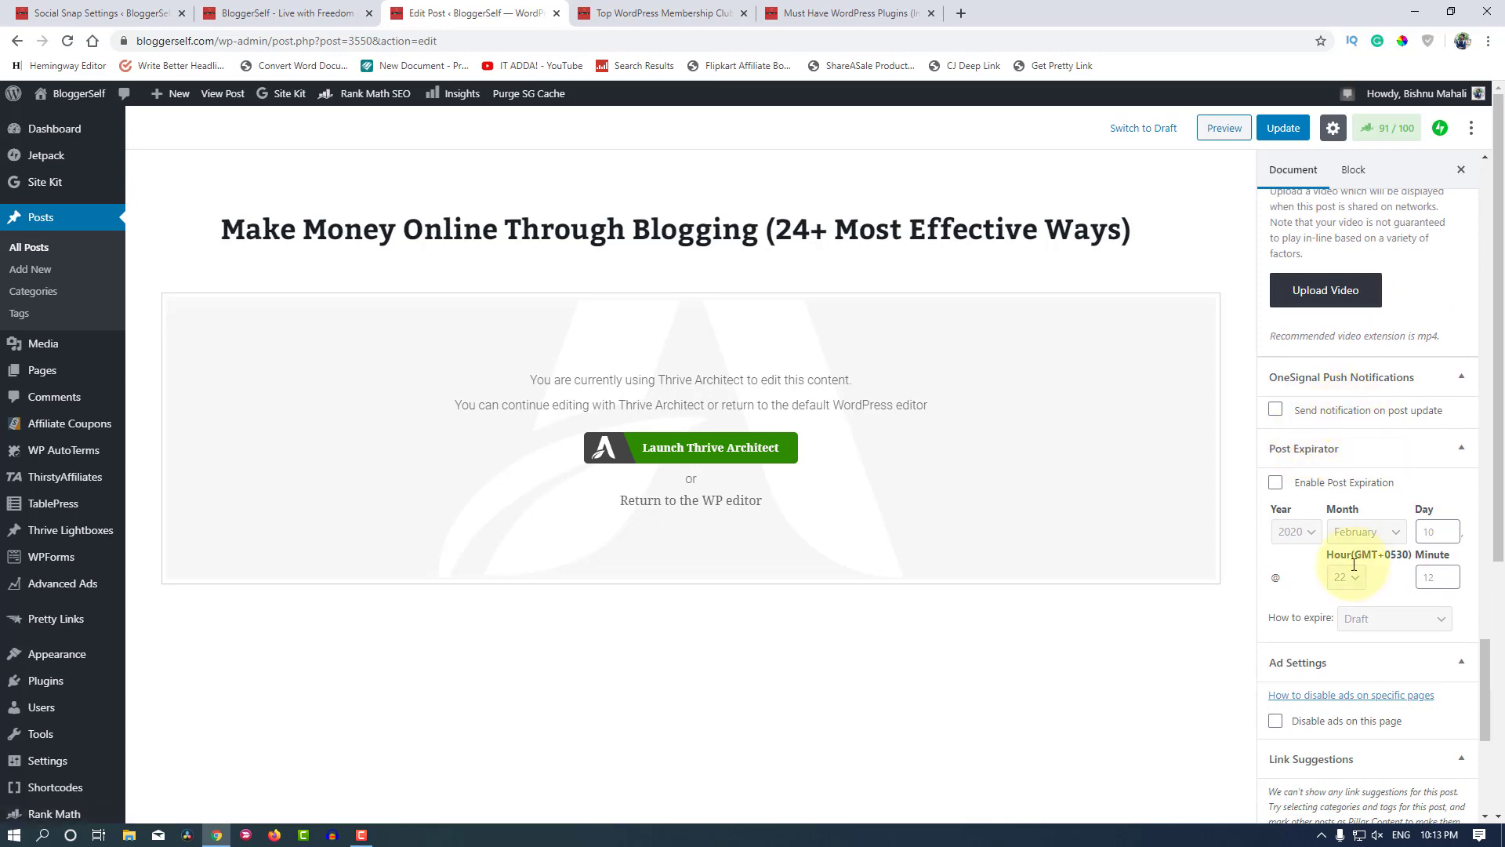
{"action": "scroll", "coordinate": [1317, 753], "scroll_direction": "down", "scroll_amount": 1}
{"action": "scroll", "coordinate": [1315, 780], "scroll_direction": "down", "scroll_amount": 4}
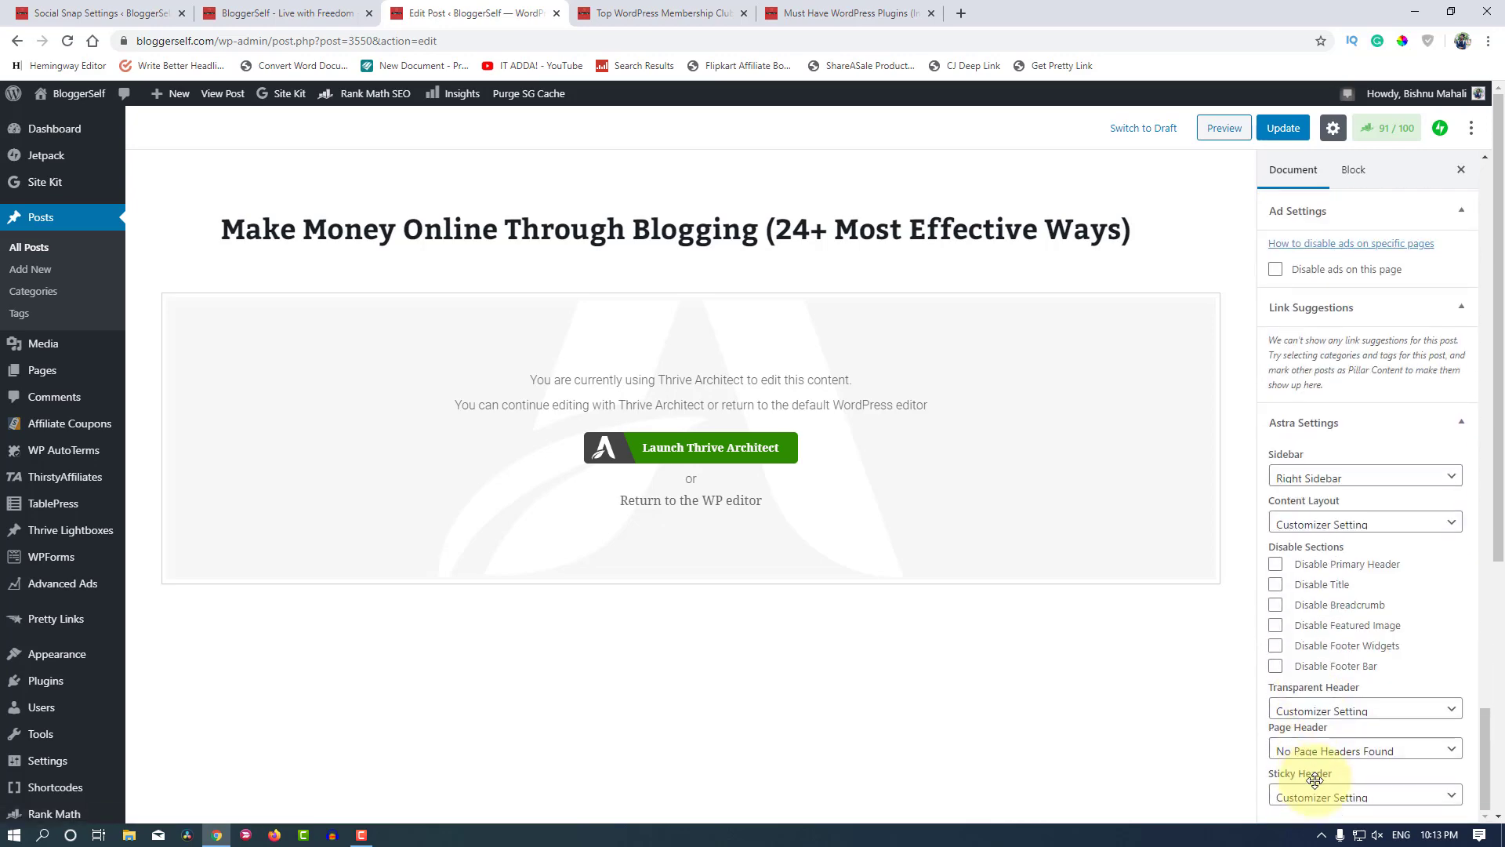
Step: Look back over the post's document settings, including its categories and tags, and close the post editor
{"action": "scroll", "coordinate": [1314, 781], "scroll_direction": "up", "scroll_amount": 12}
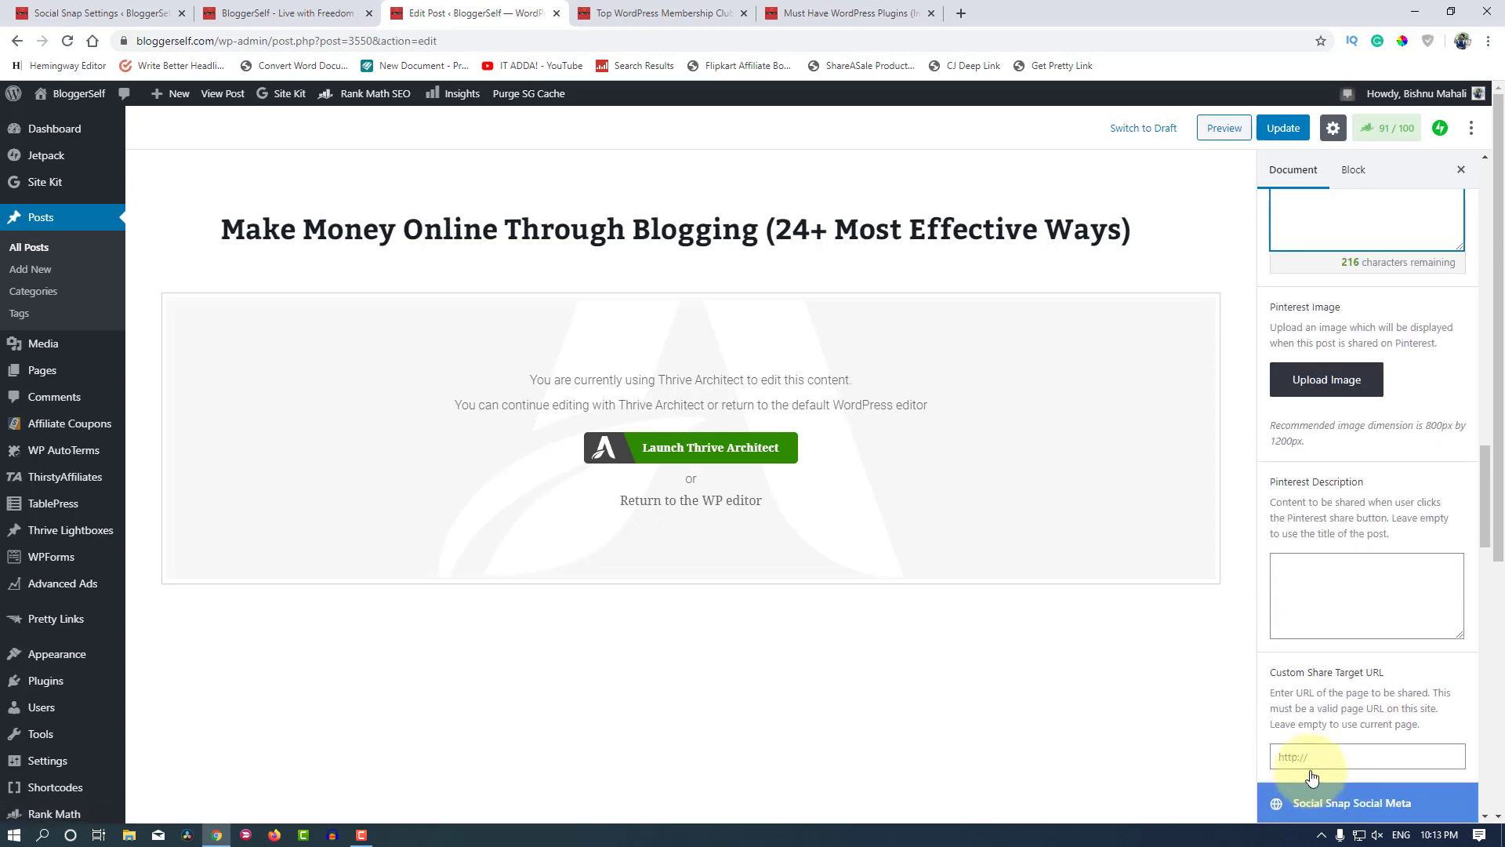
{"action": "scroll", "coordinate": [1312, 776], "scroll_direction": "up", "scroll_amount": 15}
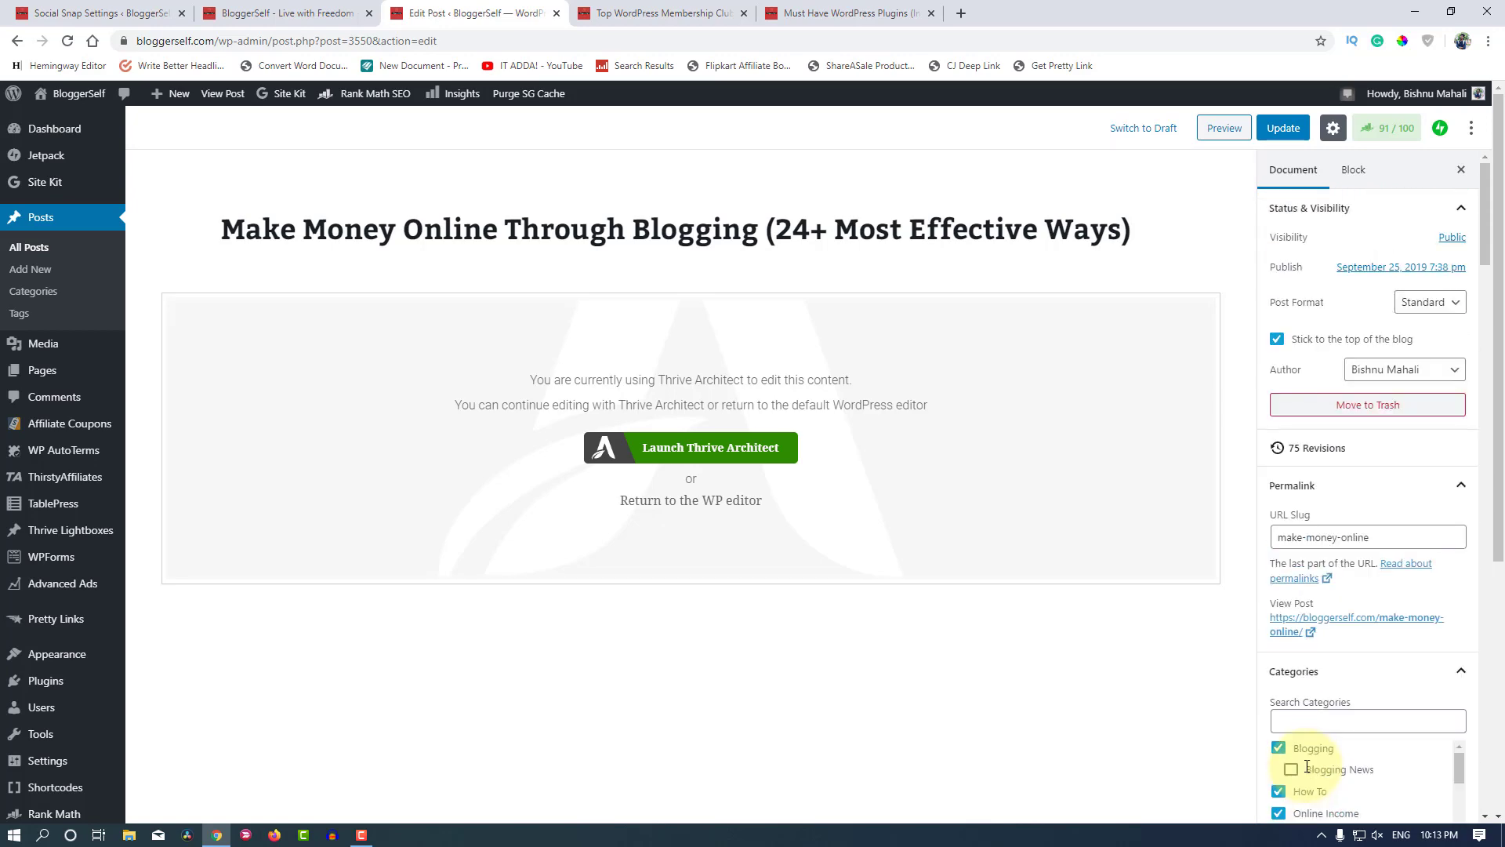
{"action": "scroll", "coordinate": [1321, 582], "scroll_direction": "down", "scroll_amount": 4}
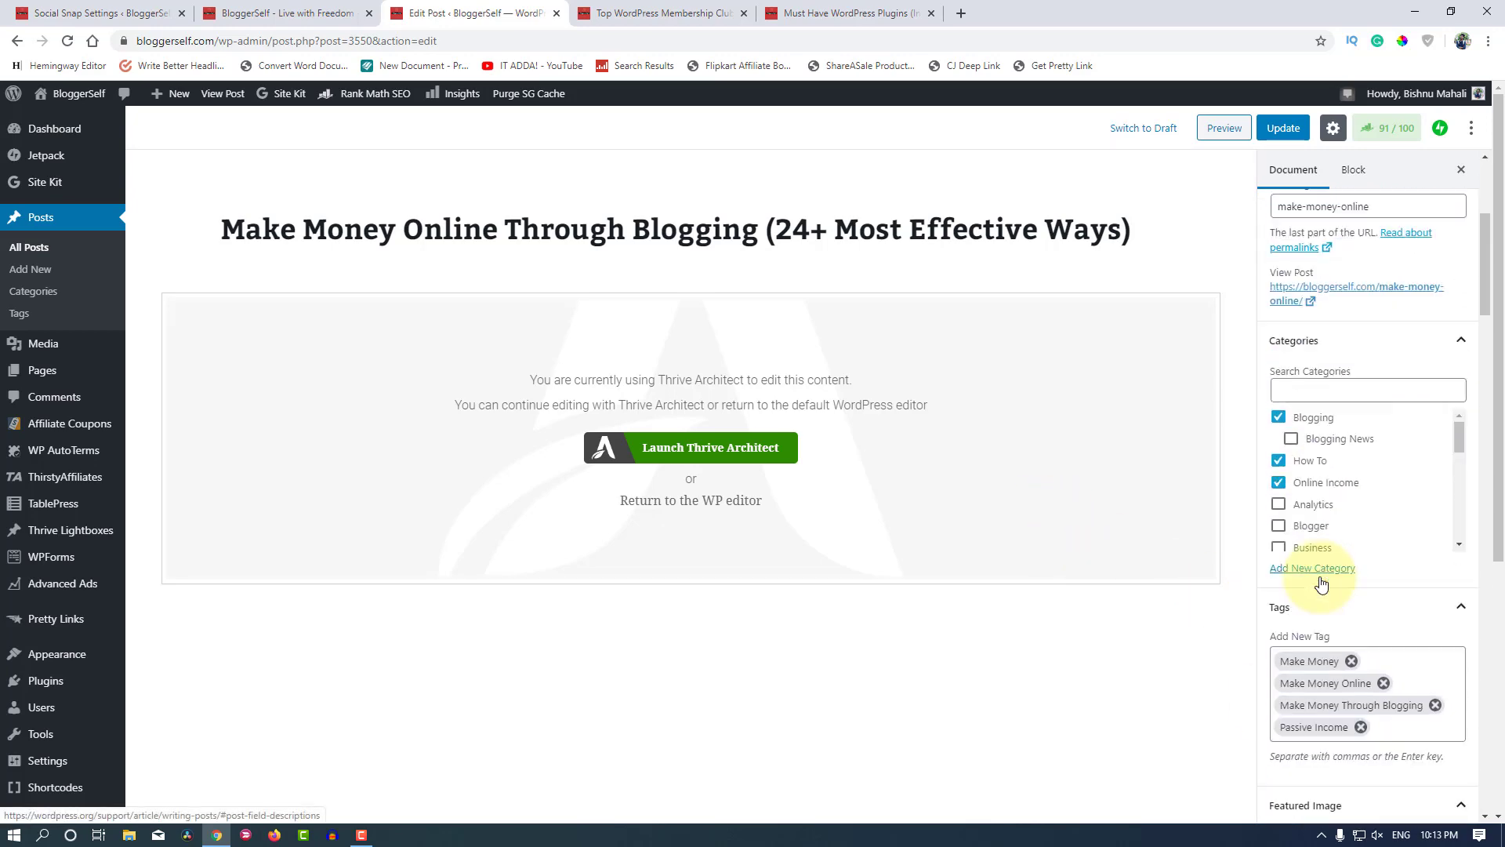
{"action": "scroll", "coordinate": [1322, 582], "scroll_direction": "up", "scroll_amount": 4}
{"action": "key", "text": "ctrl+w"}
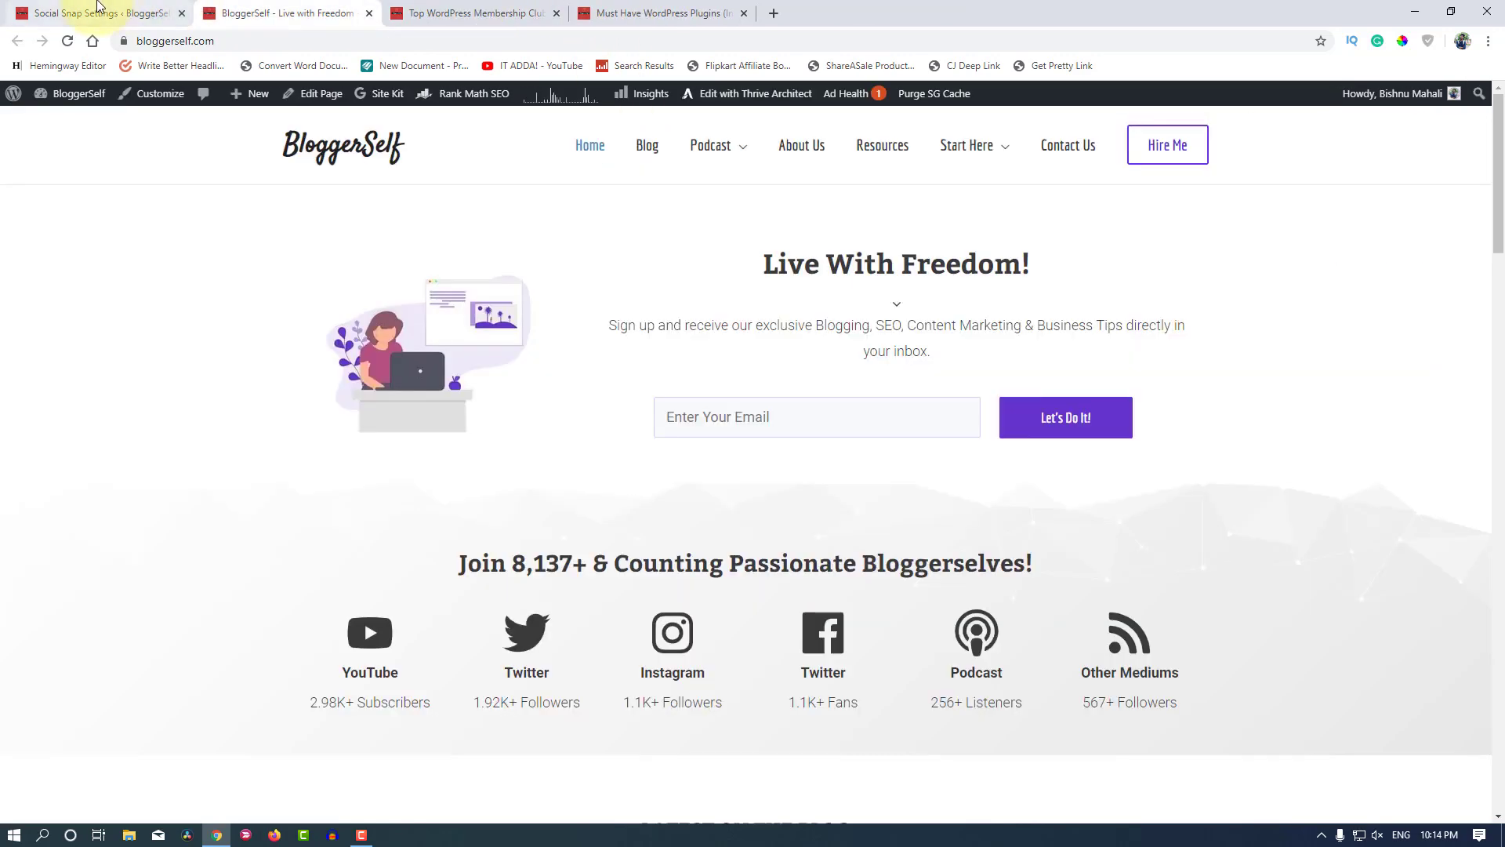
Step: Return to the Social Snap settings and disable On Media sharing
{"action": "left_click", "coordinate": [102, 14]}
{"action": "scroll", "coordinate": [225, 502], "scroll_direction": "up", "scroll_amount": 8}
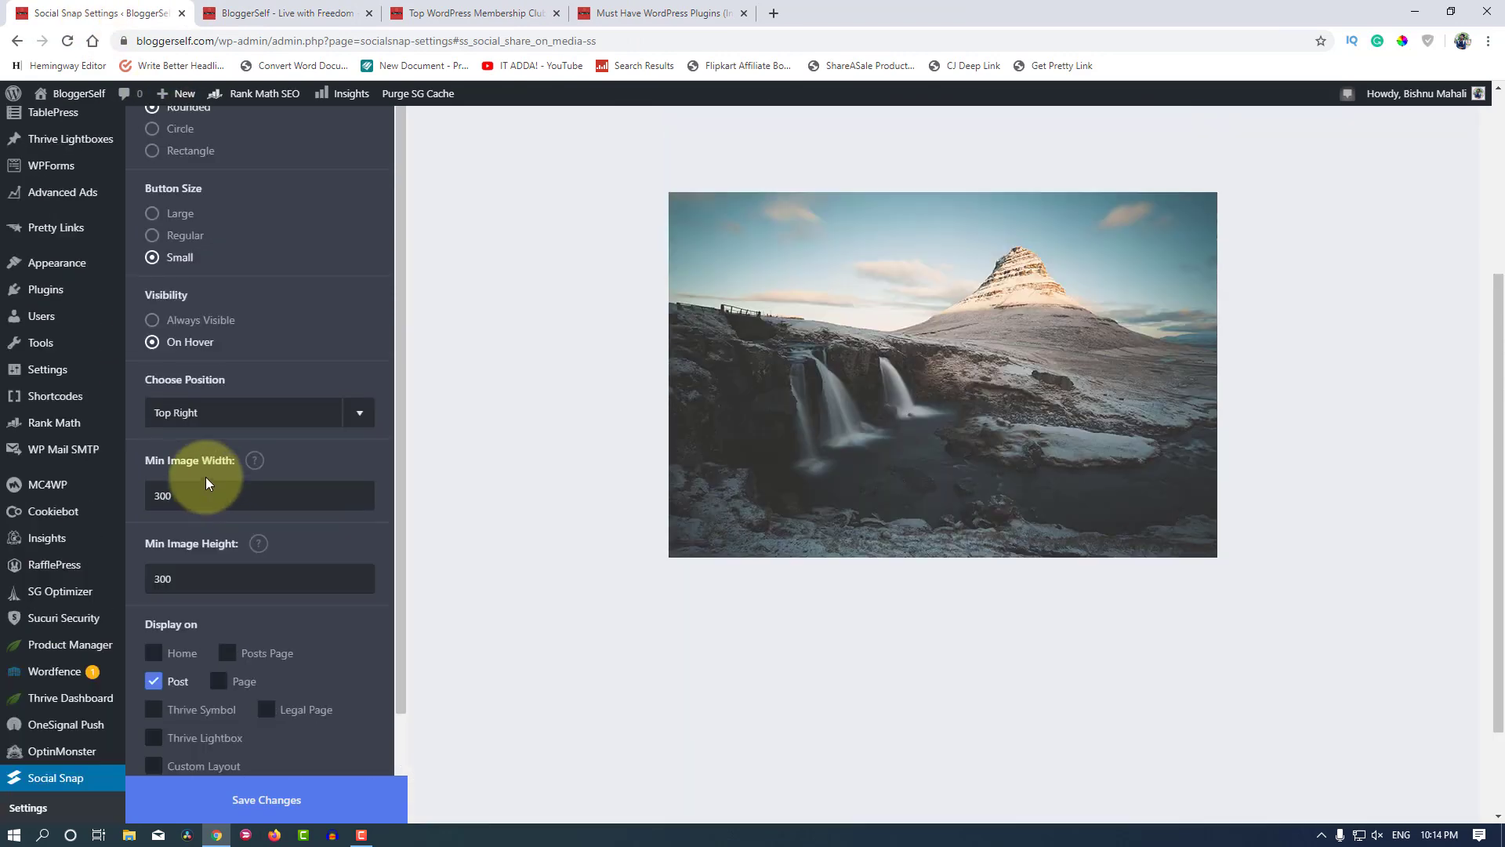
{"action": "left_click", "coordinate": [368, 249]}
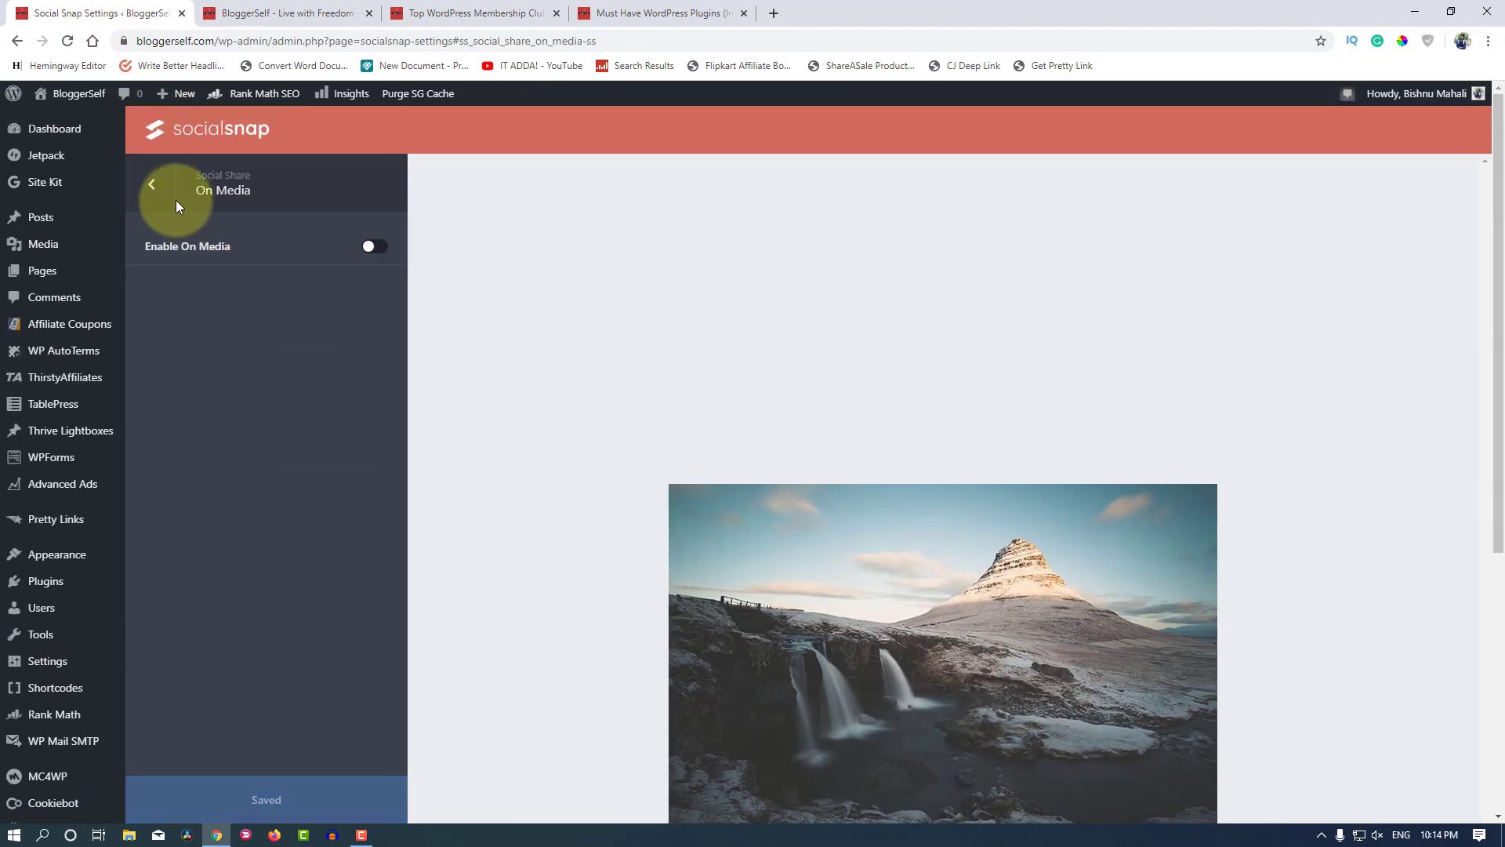
Step: Open the Share Hub settings under Social Sharing and enable the hub
{"action": "left_click", "coordinate": [151, 187]}
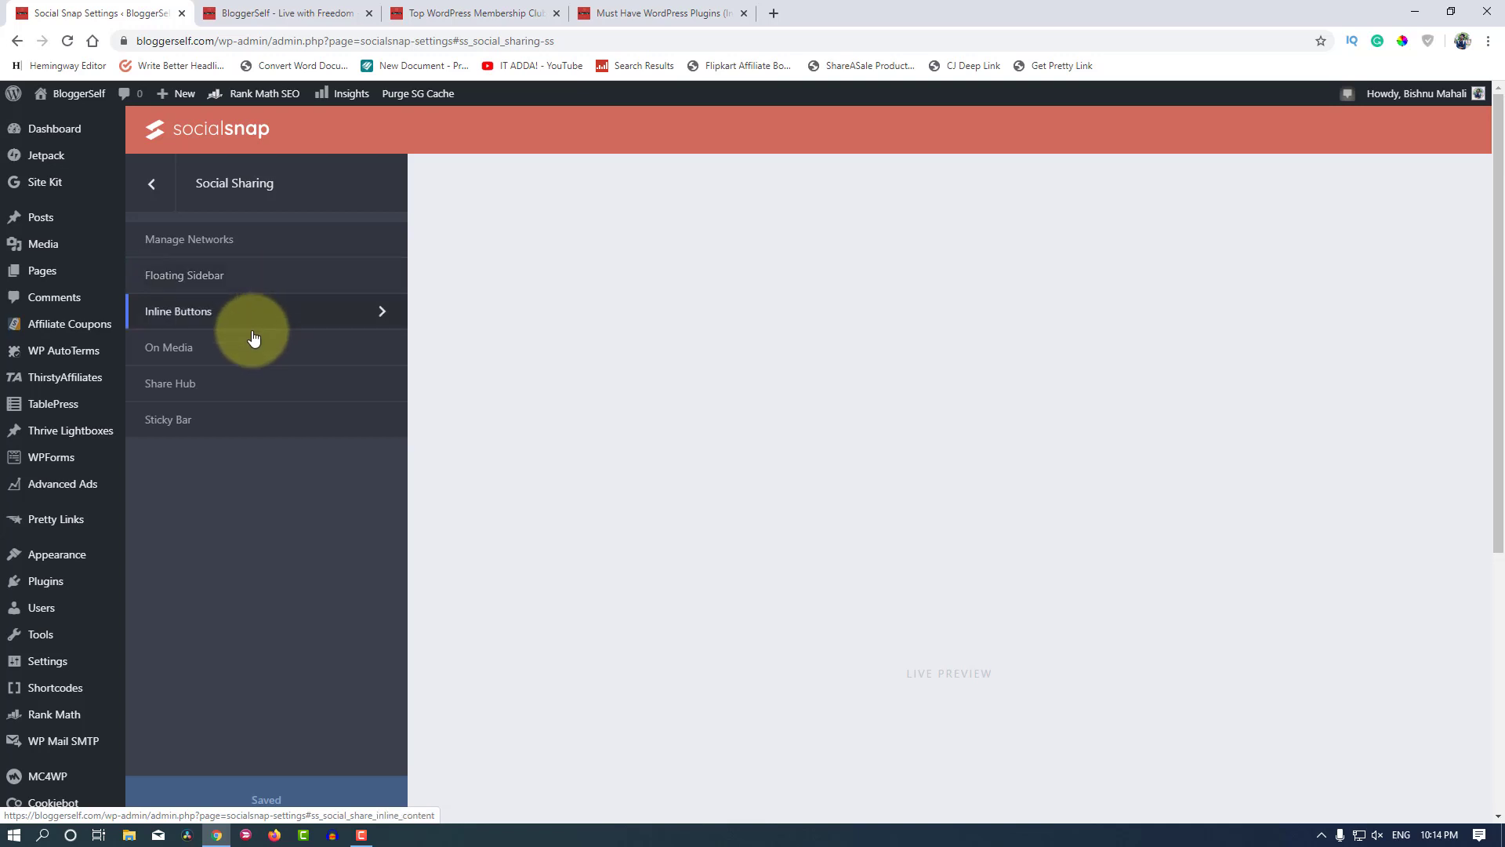
{"action": "scroll", "coordinate": [251, 336], "scroll_direction": "down", "scroll_amount": 2}
{"action": "scroll", "coordinate": [228, 336], "scroll_direction": "up", "scroll_amount": 1}
{"action": "left_click", "coordinate": [159, 320]}
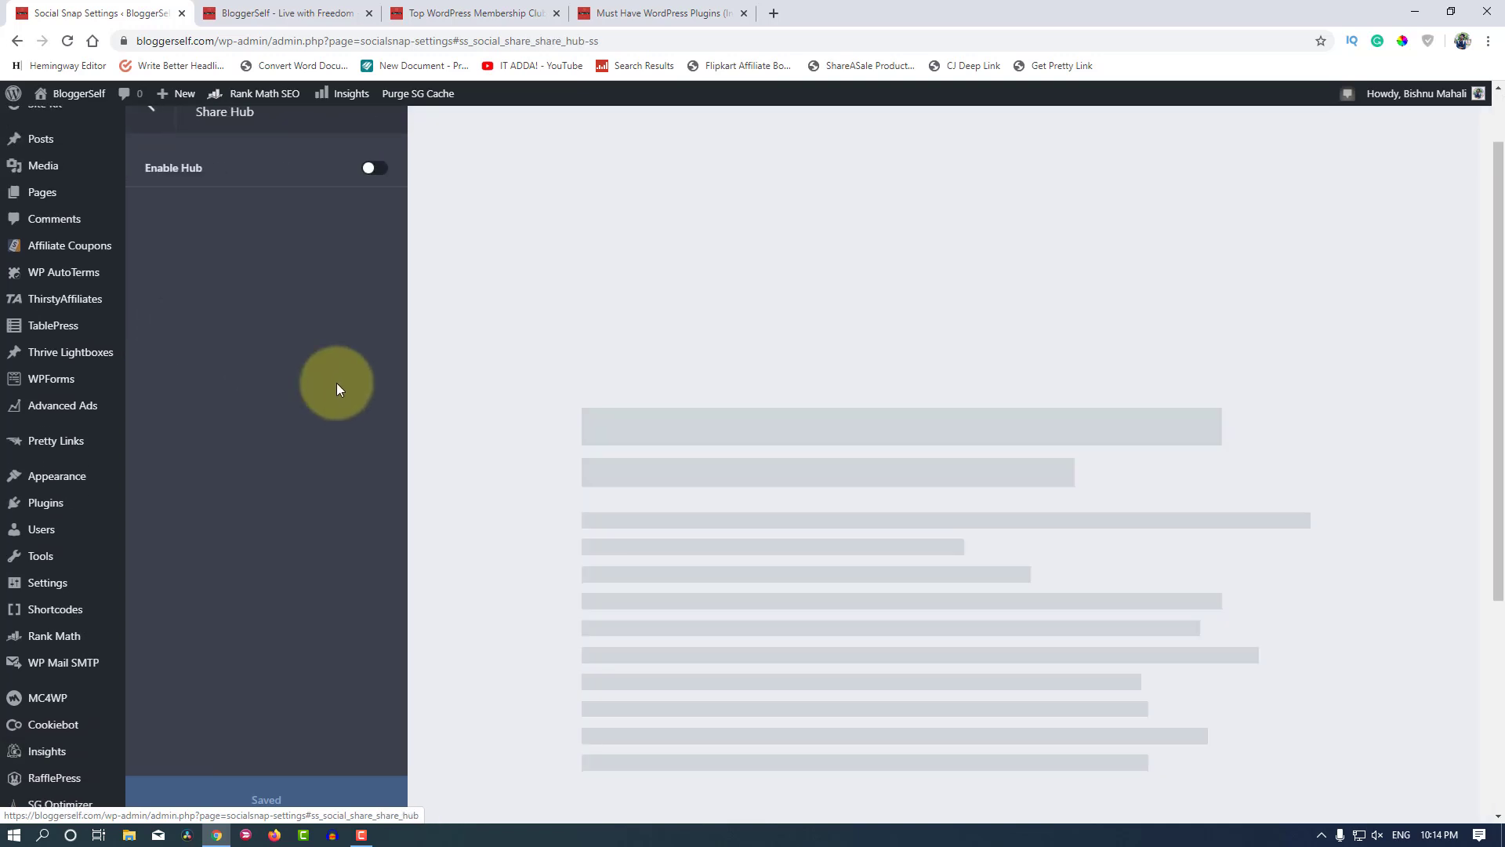
{"action": "scroll", "coordinate": [1234, 777], "scroll_direction": "down", "scroll_amount": 4}
{"action": "scroll", "coordinate": [1236, 782], "scroll_direction": "down", "scroll_amount": 1}
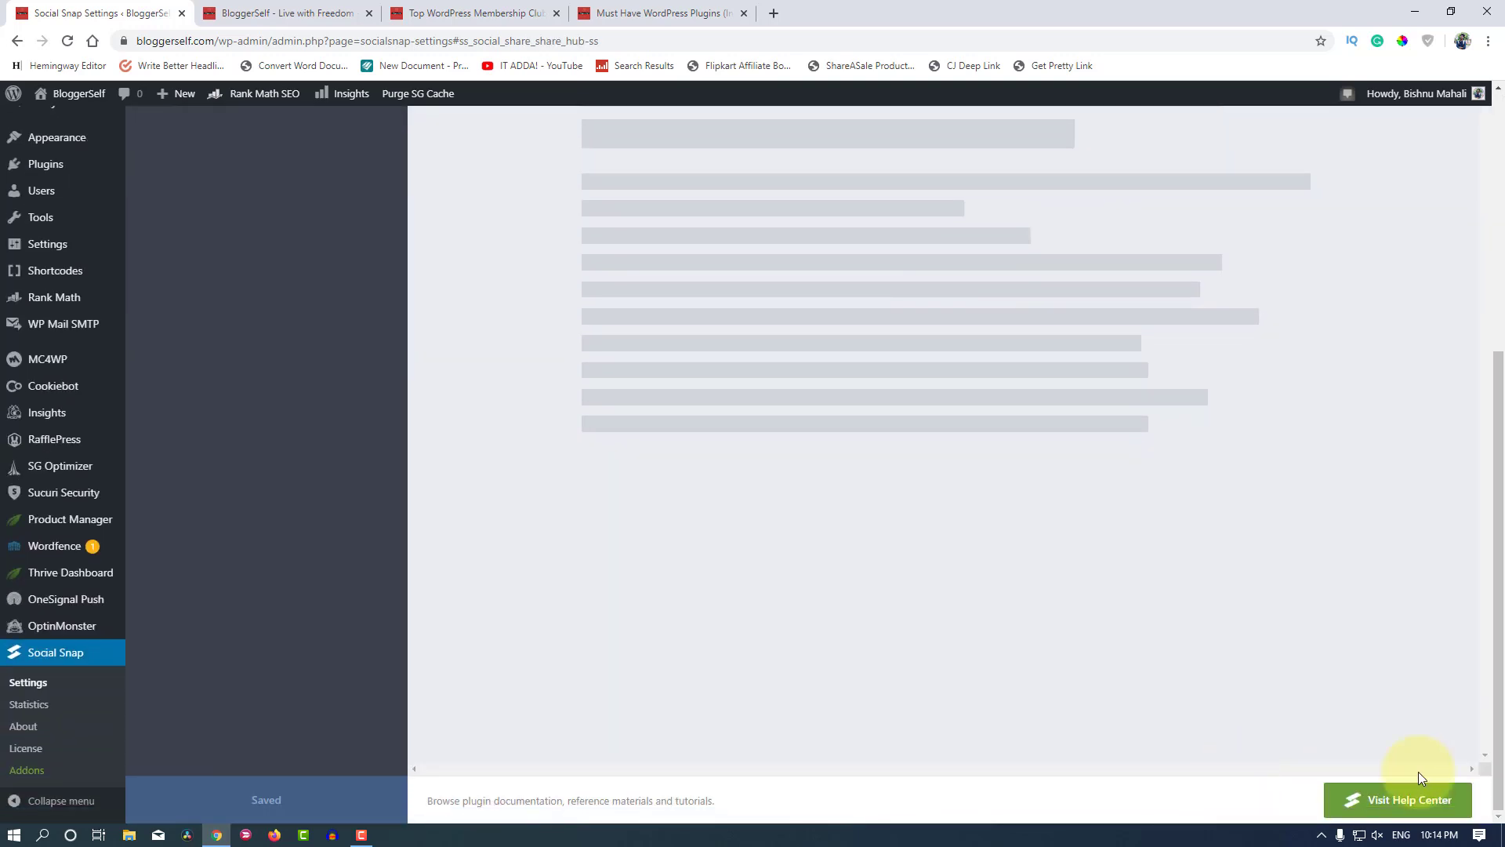
{"action": "scroll", "coordinate": [486, 497], "scroll_direction": "up", "scroll_amount": 5}
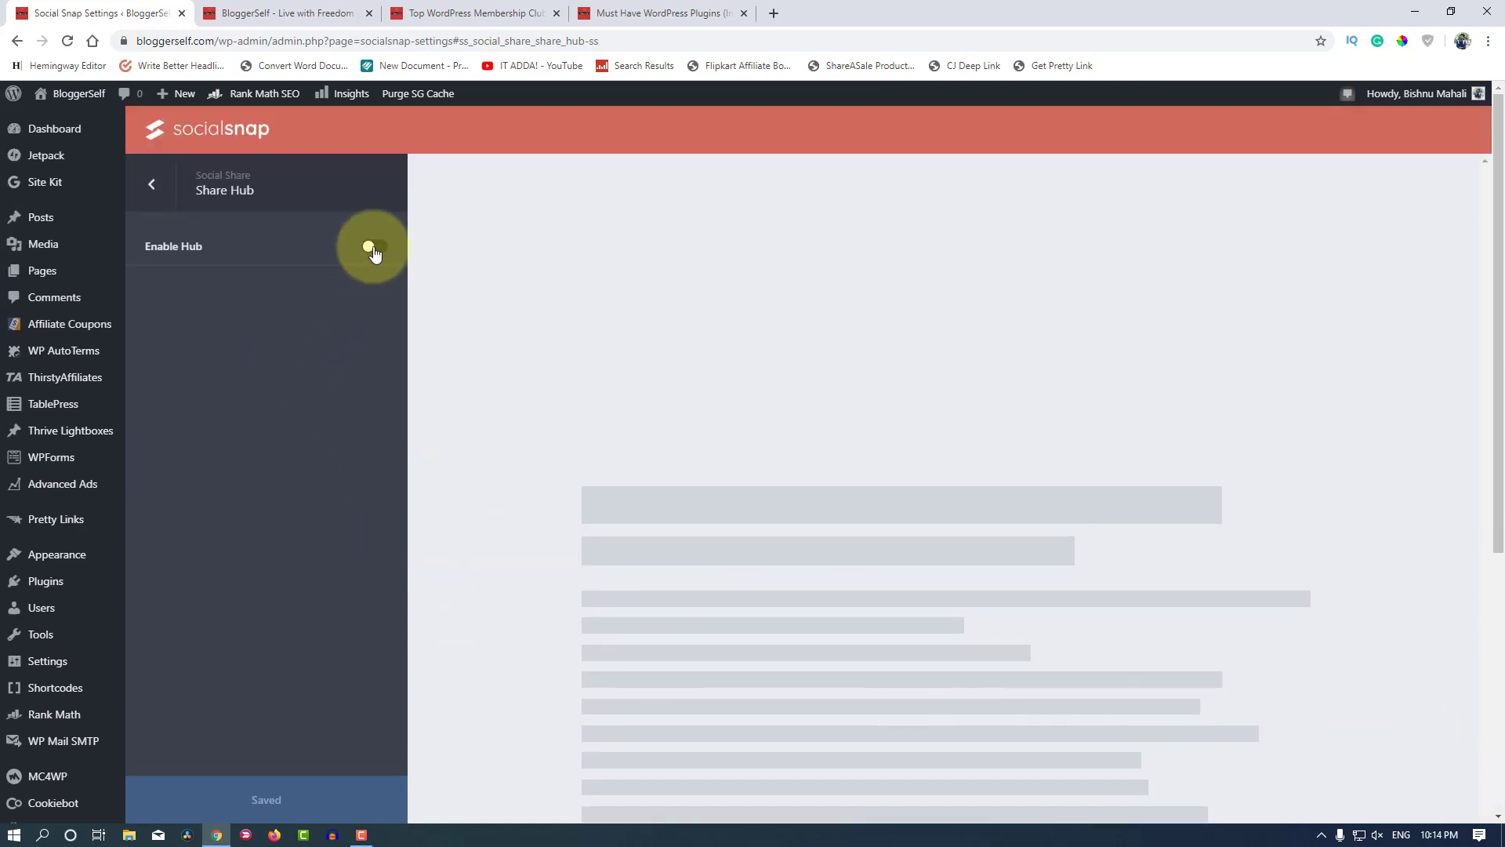
Step: Expand the share hub in the live preview to check its network buttons and look over the position, shape and size options
{"action": "scroll", "coordinate": [319, 397], "scroll_direction": "down", "scroll_amount": 5}
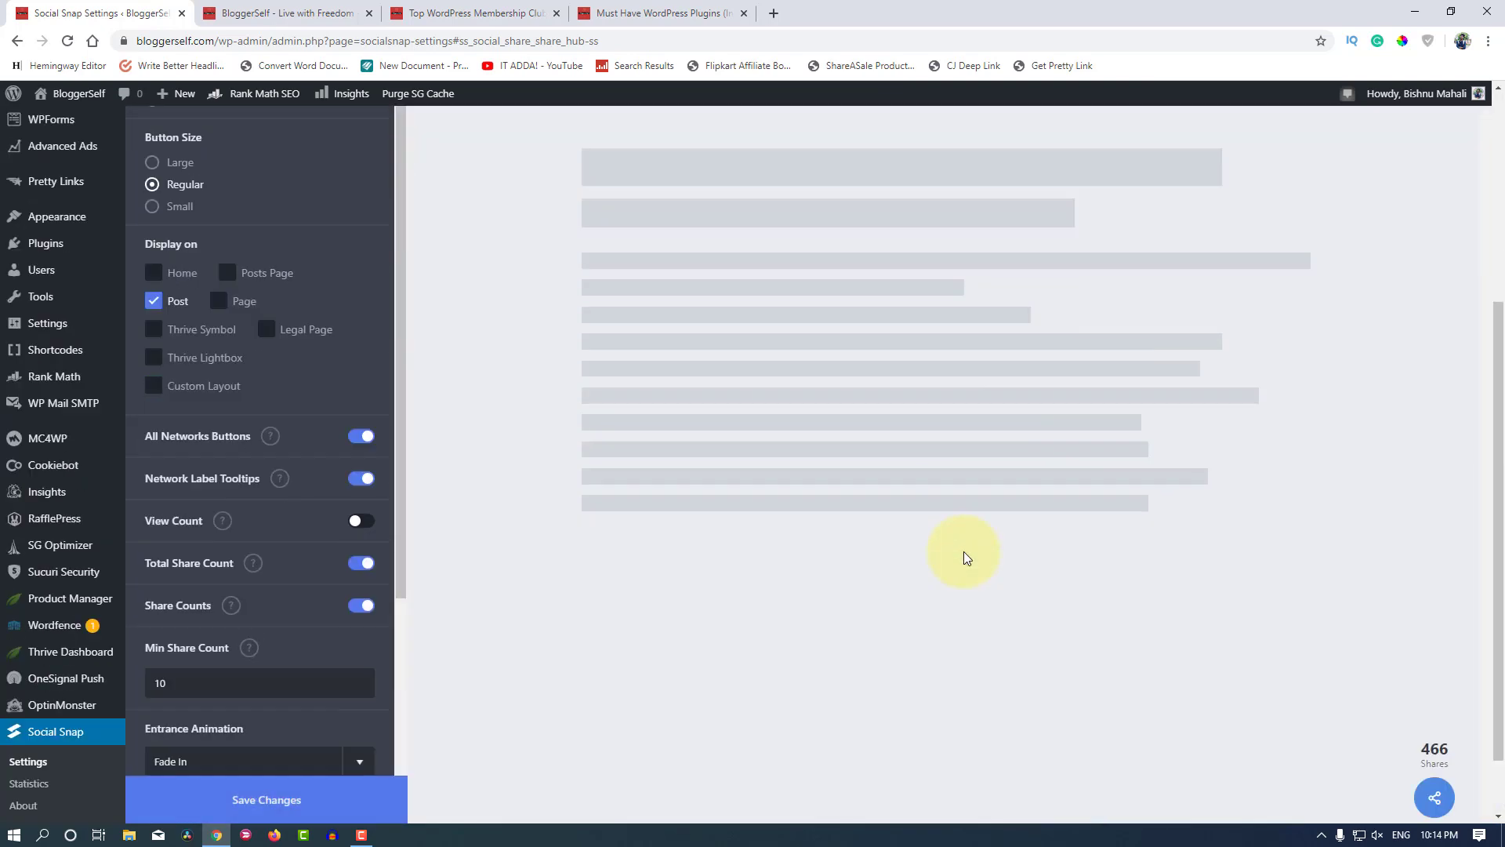
{"action": "left_click", "coordinate": [1447, 719]}
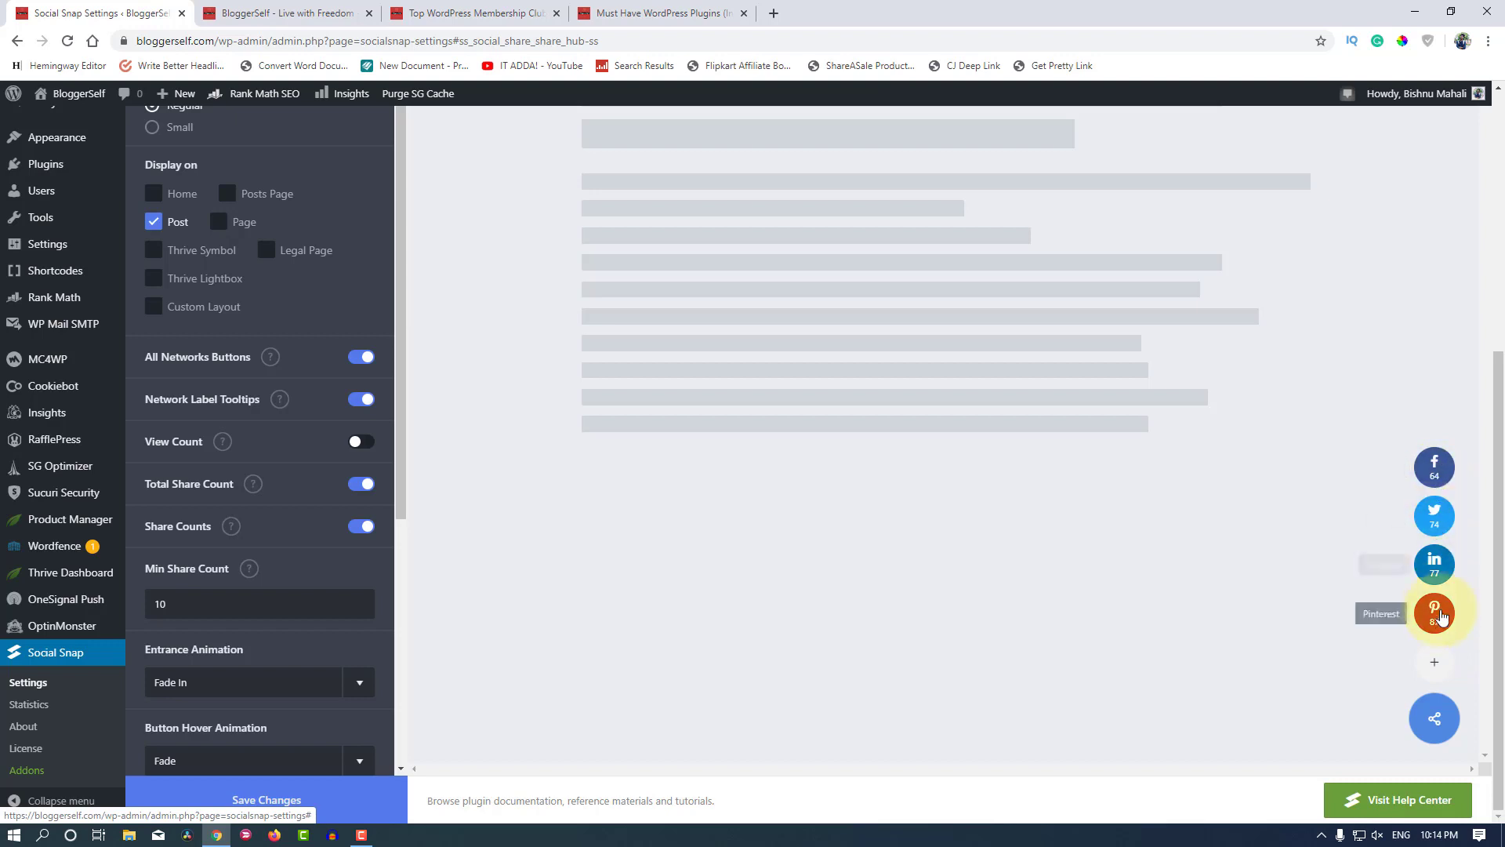
{"action": "scroll", "coordinate": [815, 590], "scroll_direction": "up", "scroll_amount": 5}
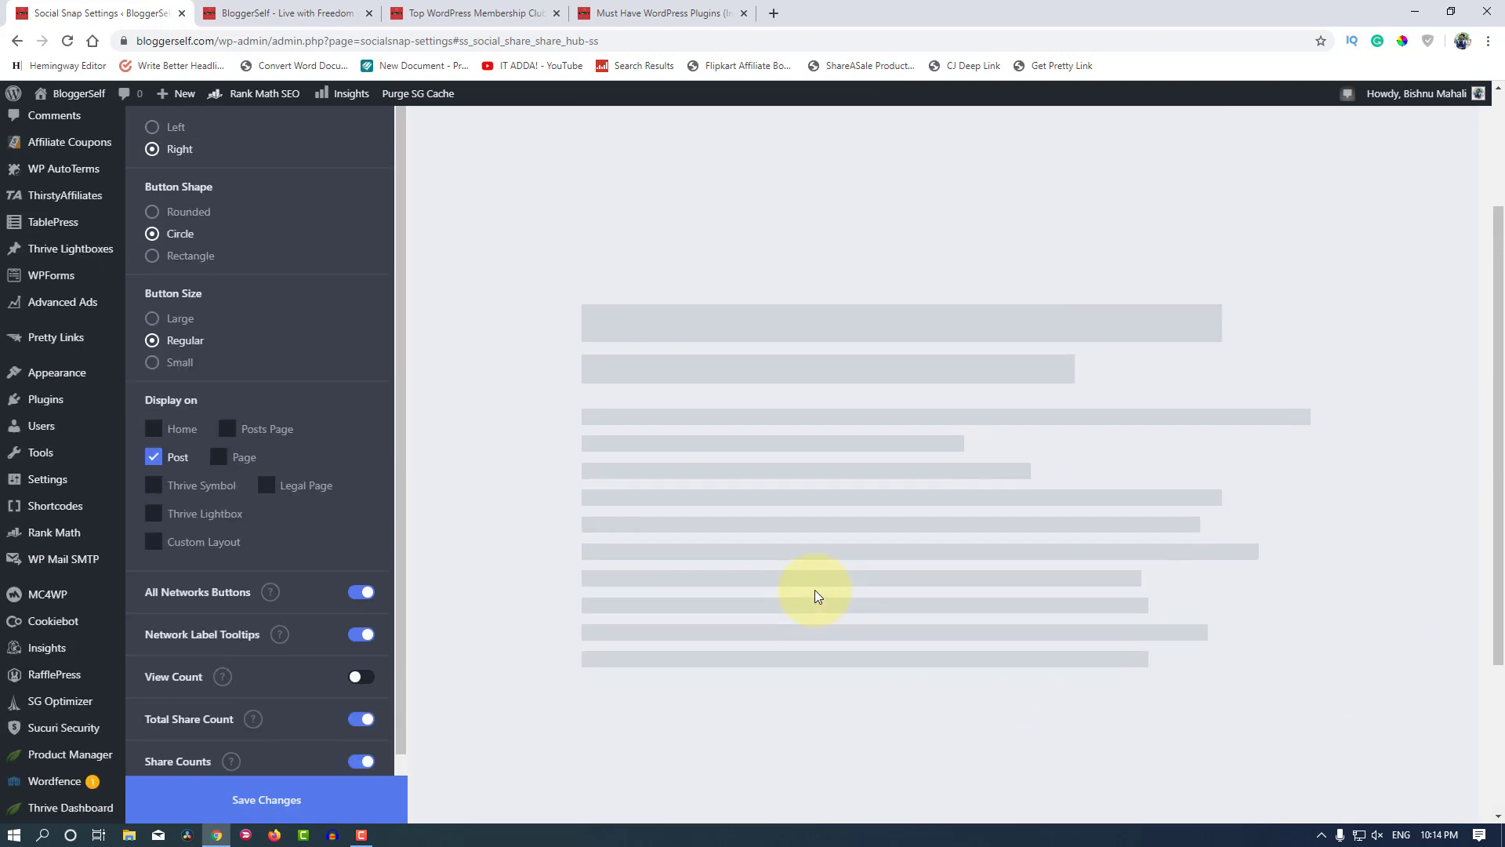
{"action": "scroll", "coordinate": [657, 468], "scroll_direction": "down", "scroll_amount": 4}
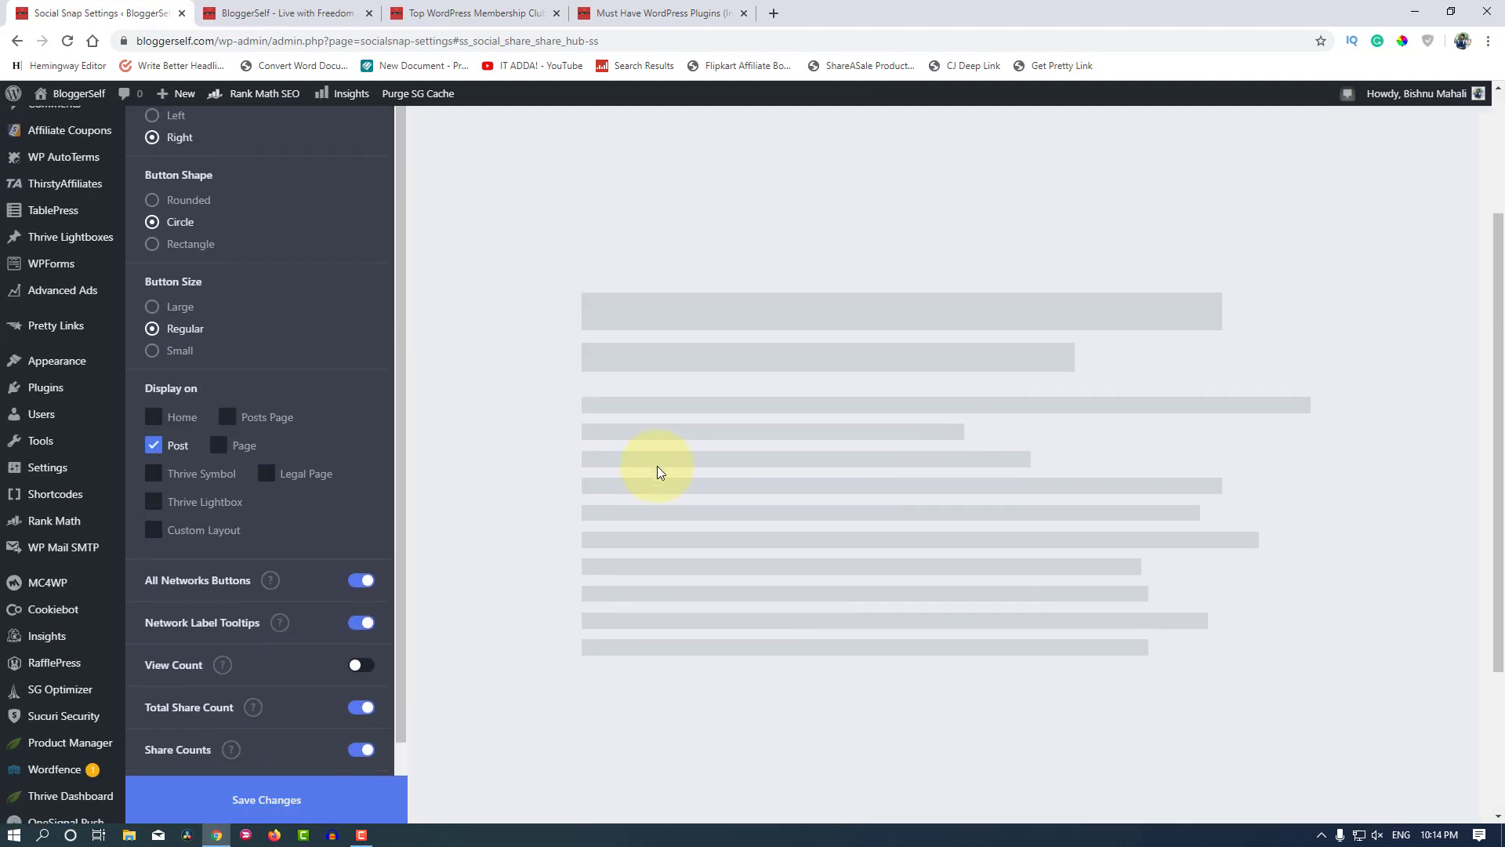
{"action": "scroll", "coordinate": [657, 468], "scroll_direction": "up", "scroll_amount": 4}
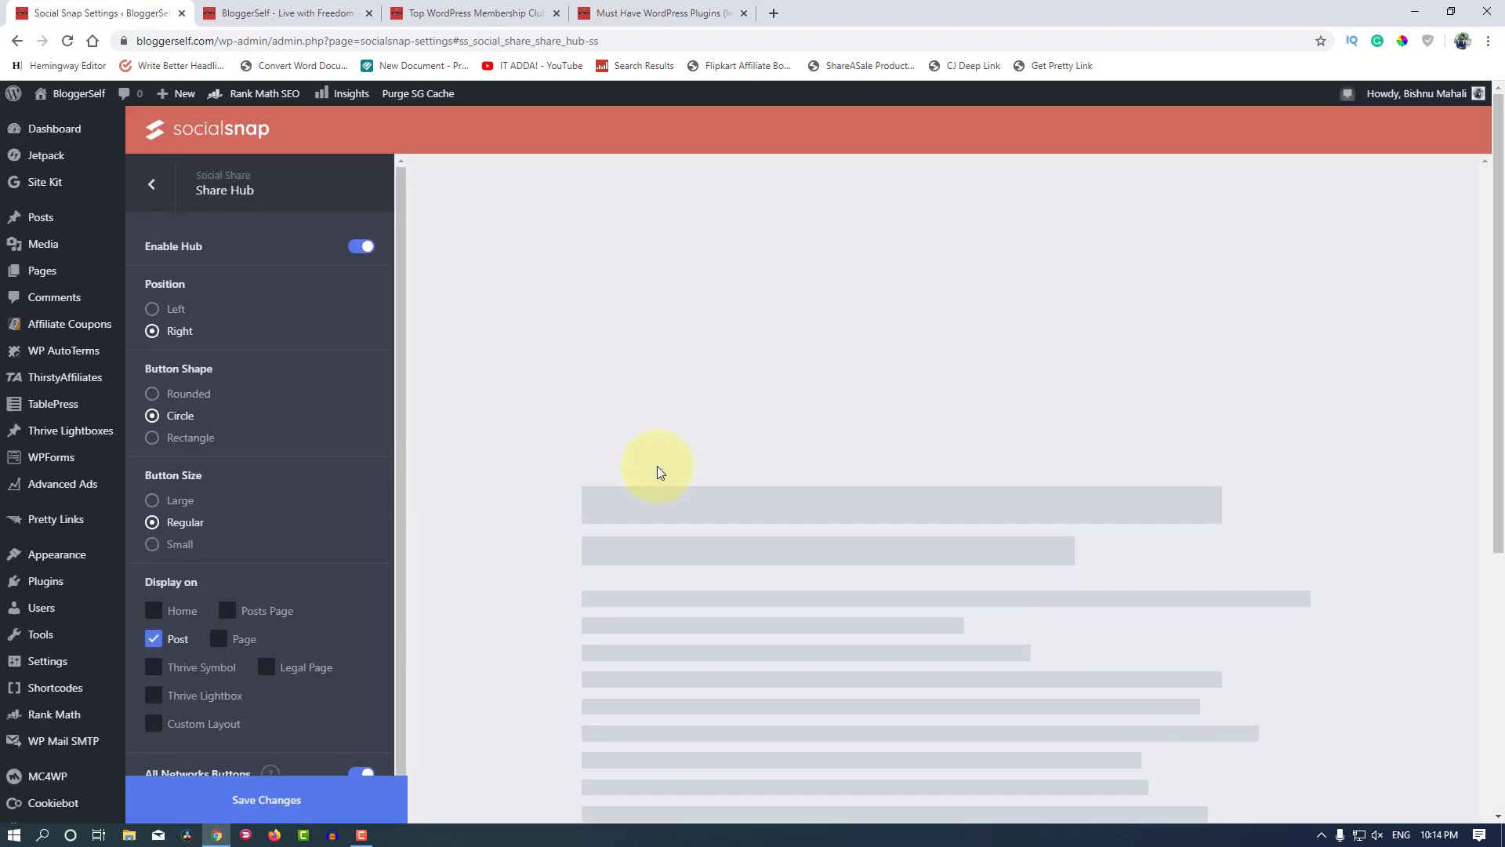
Step: Toggle the share hub off and back on, and review its share count, animation, mobile visibility and color options
{"action": "left_click", "coordinate": [361, 249]}
{"action": "left_click", "coordinate": [372, 248]}
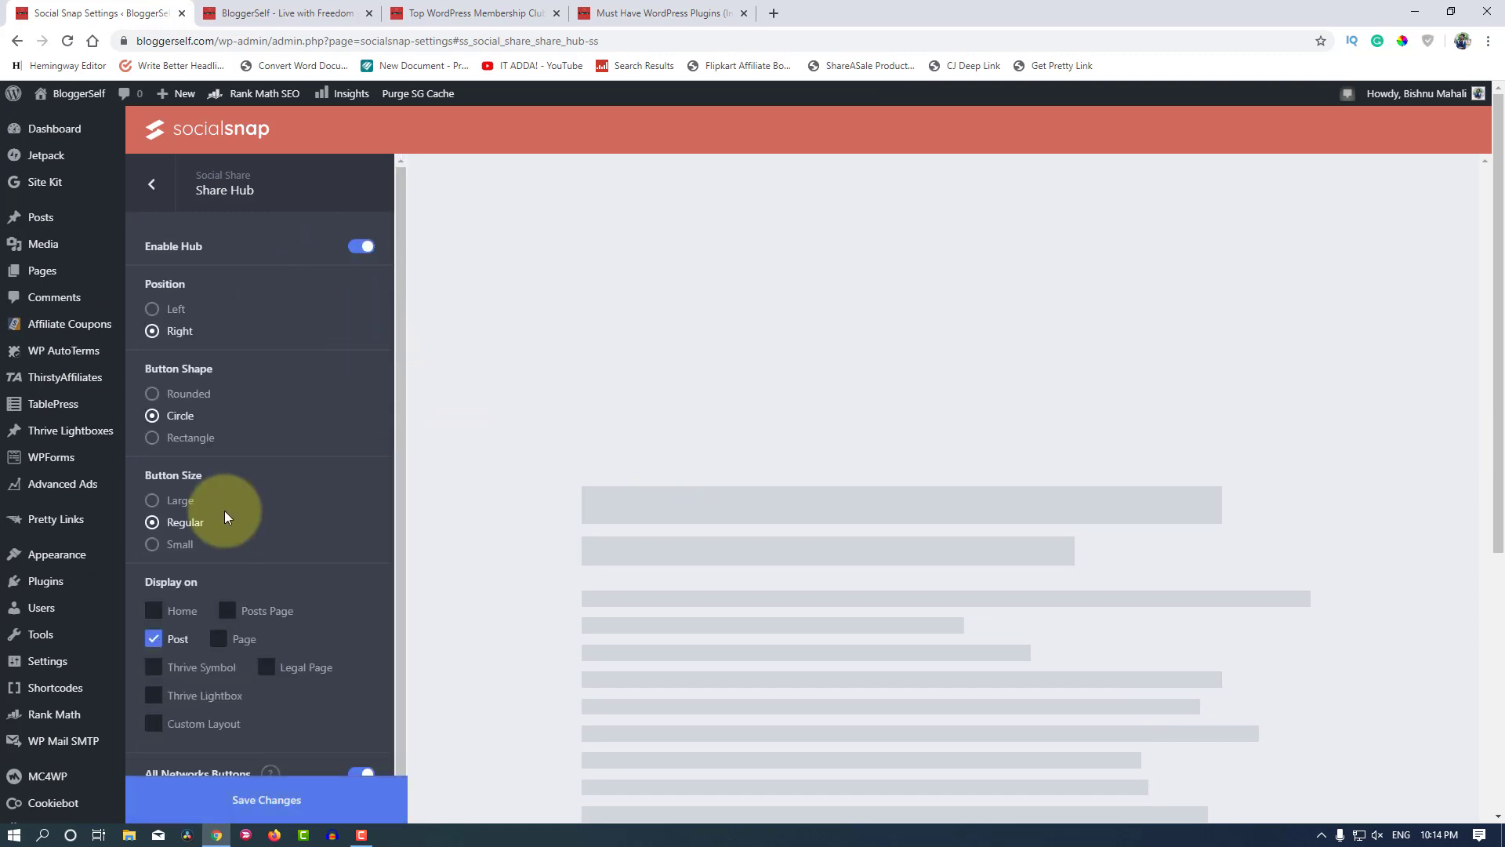
{"action": "scroll", "coordinate": [256, 516], "scroll_direction": "down", "scroll_amount": 4}
{"action": "scroll", "coordinate": [736, 604], "scroll_direction": "down", "scroll_amount": 4}
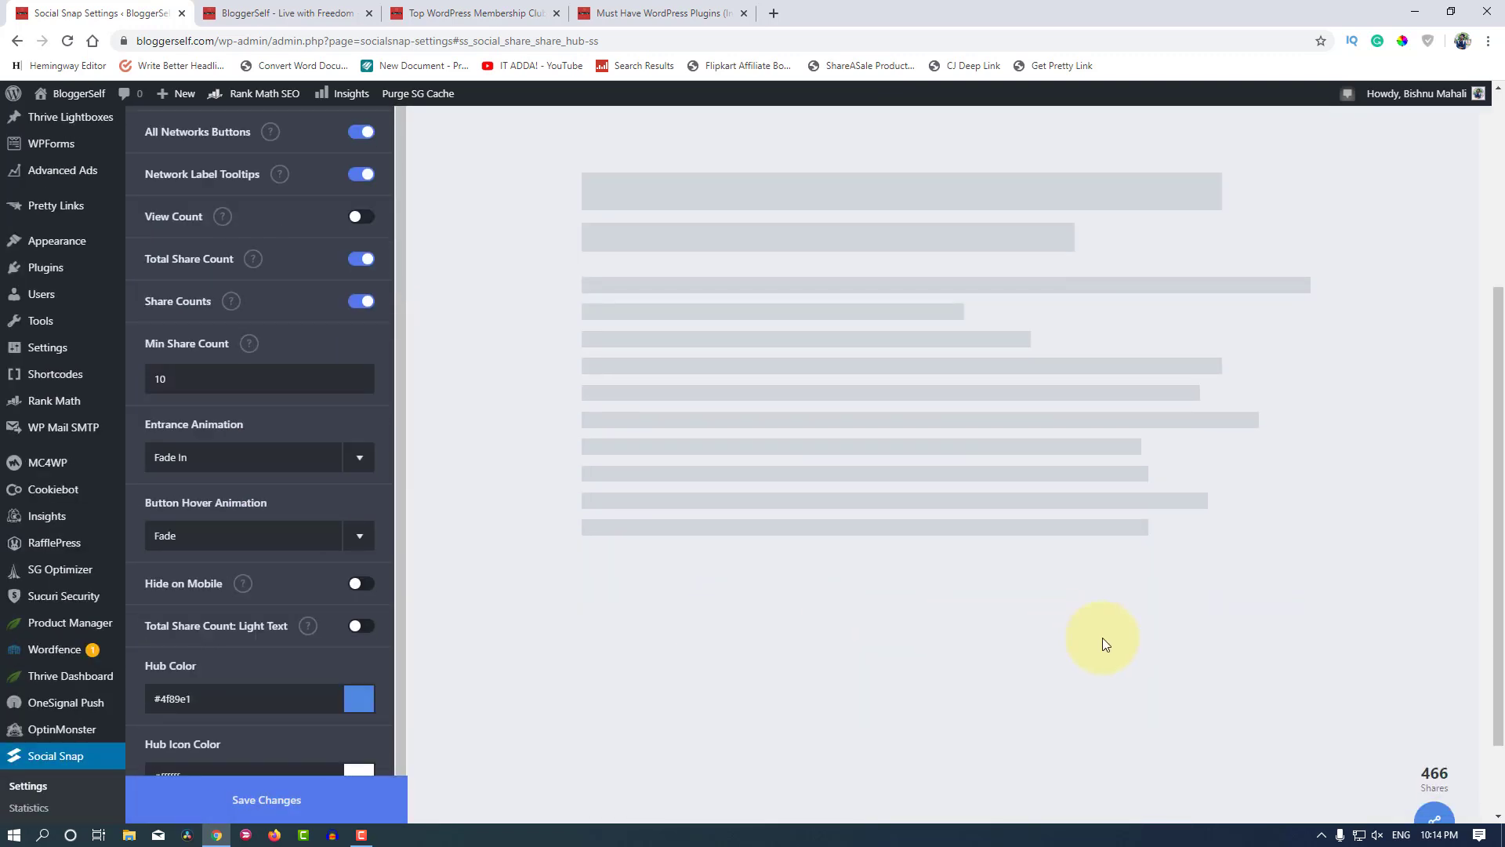
{"action": "scroll", "coordinate": [1103, 644], "scroll_direction": "down", "scroll_amount": 2}
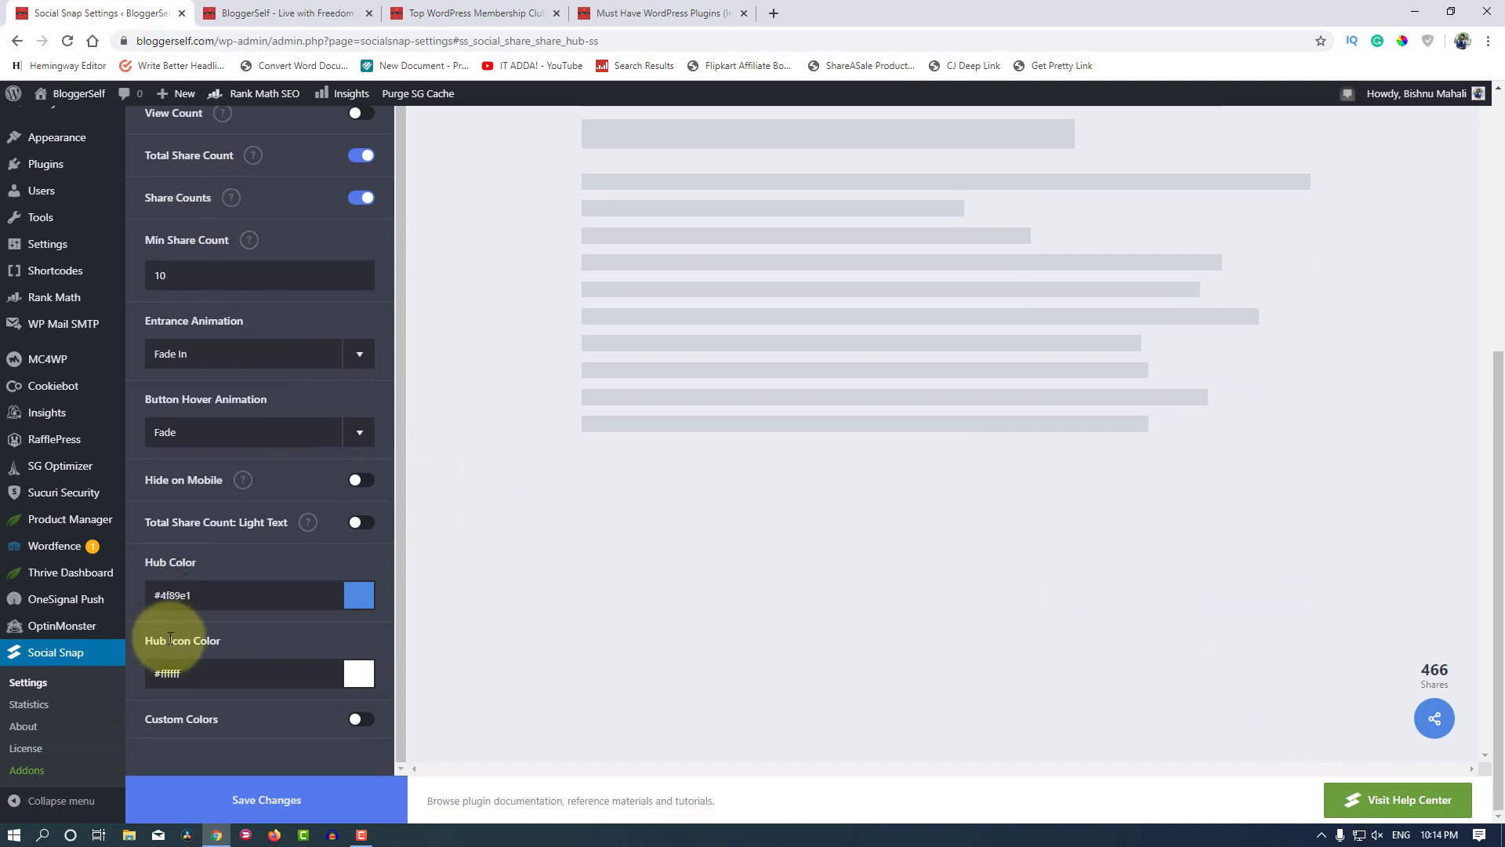
Step: Expand the share hub in the live preview, return to the Share Hub settings and disable the hub
{"action": "left_click", "coordinate": [1432, 720]}
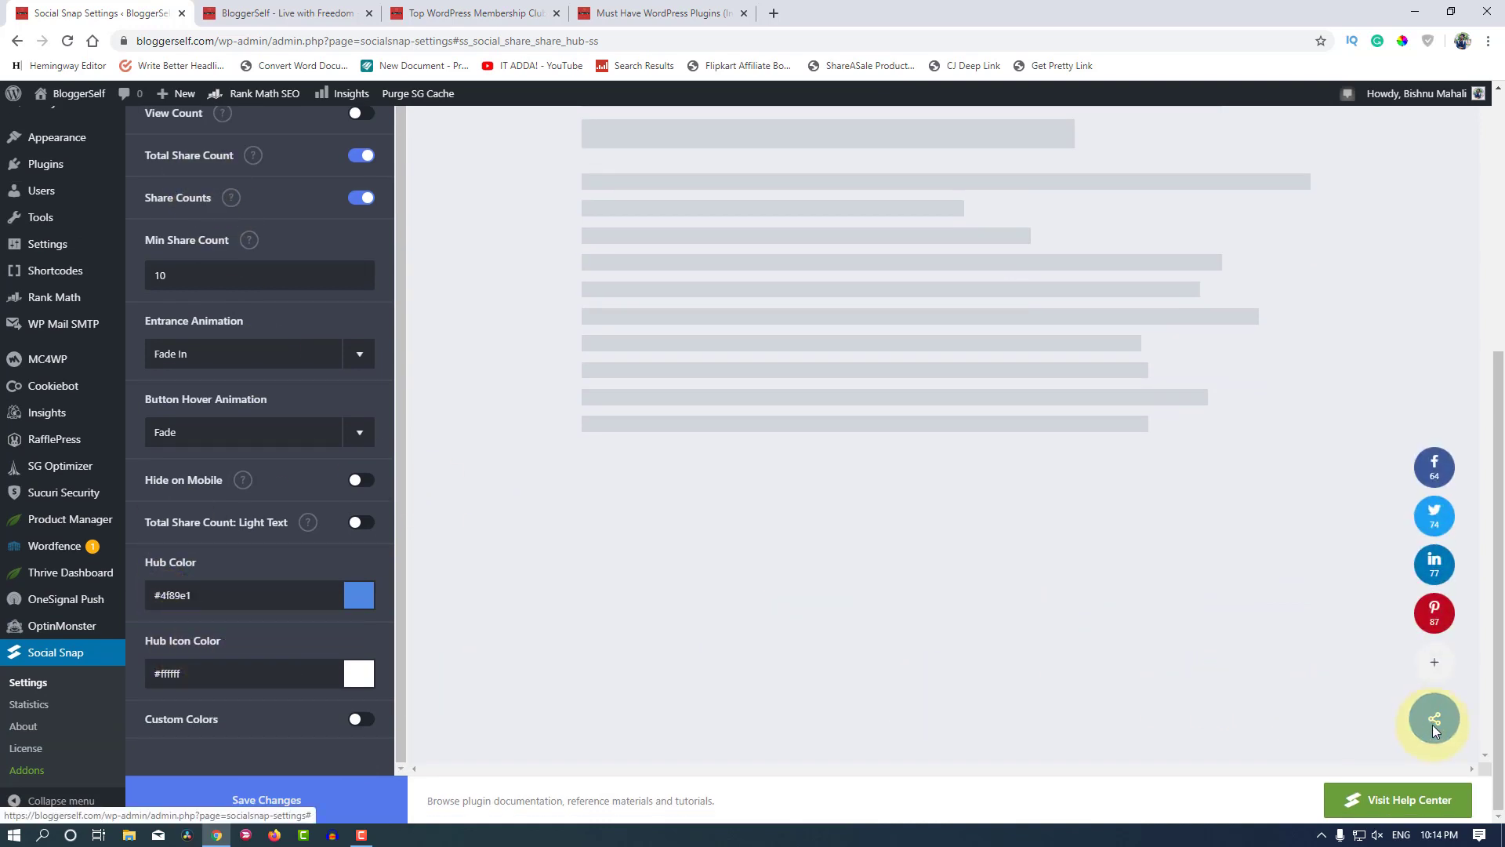
{"action": "scroll", "coordinate": [296, 538], "scroll_direction": "up", "scroll_amount": 4}
{"action": "scroll", "coordinate": [276, 367], "scroll_direction": "up", "scroll_amount": 1}
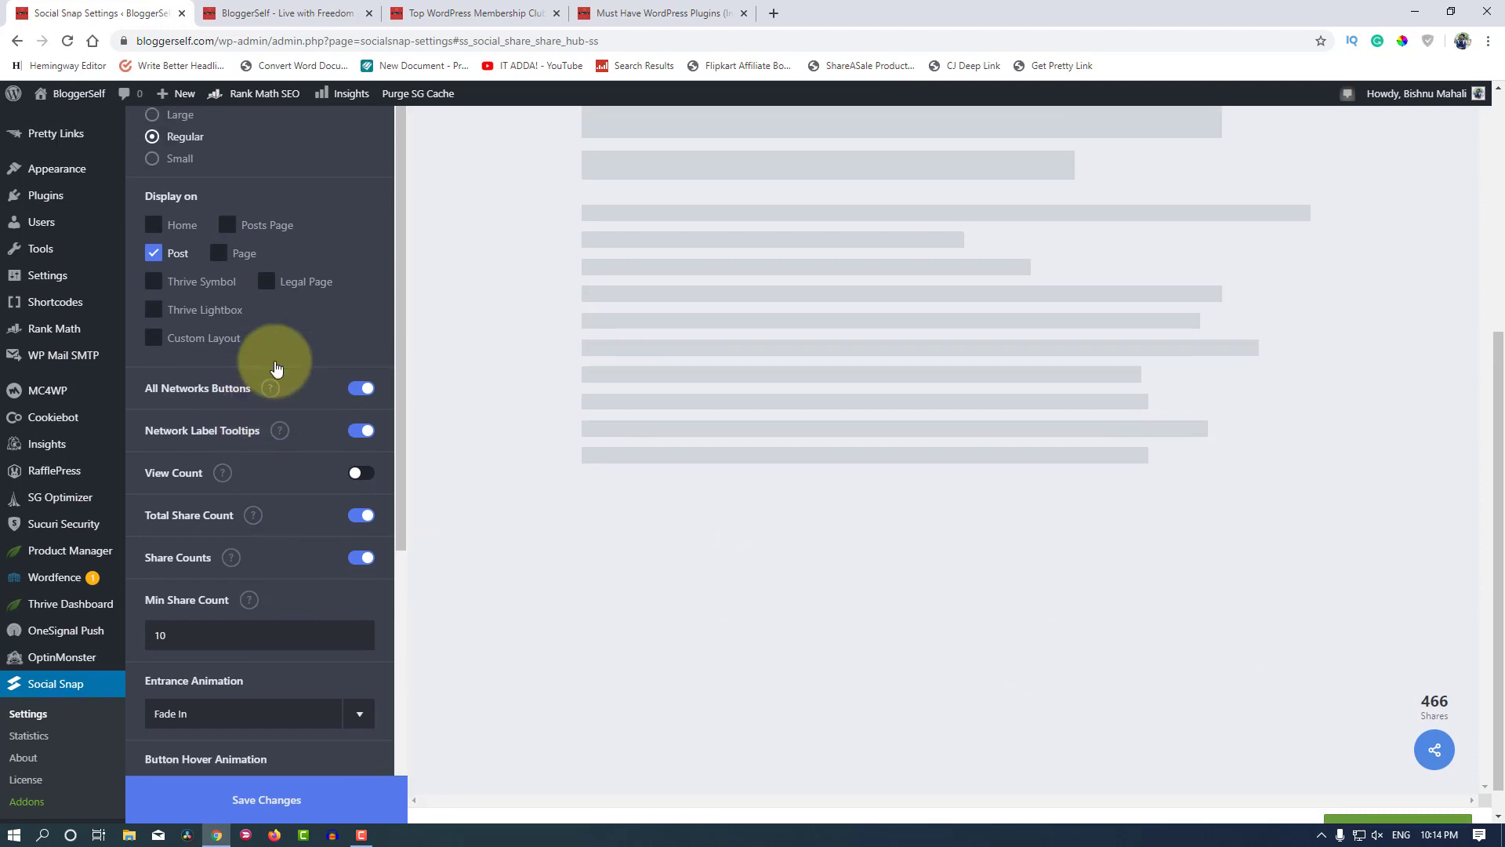
{"action": "scroll", "coordinate": [276, 367], "scroll_direction": "up", "scroll_amount": 5}
{"action": "left_click", "coordinate": [151, 187]}
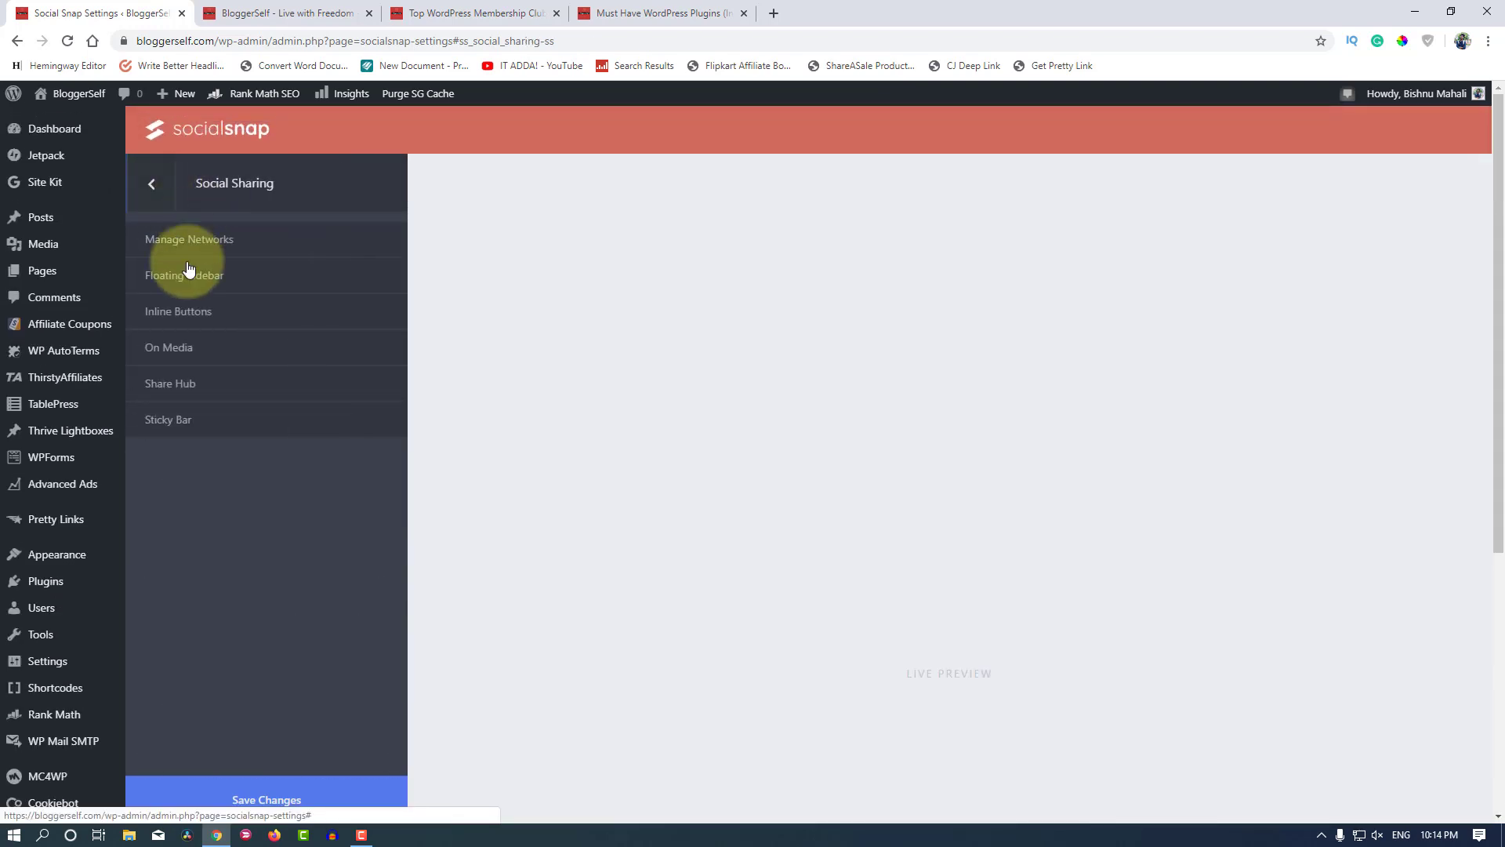
{"action": "left_click", "coordinate": [187, 383]}
{"action": "left_click", "coordinate": [372, 246]}
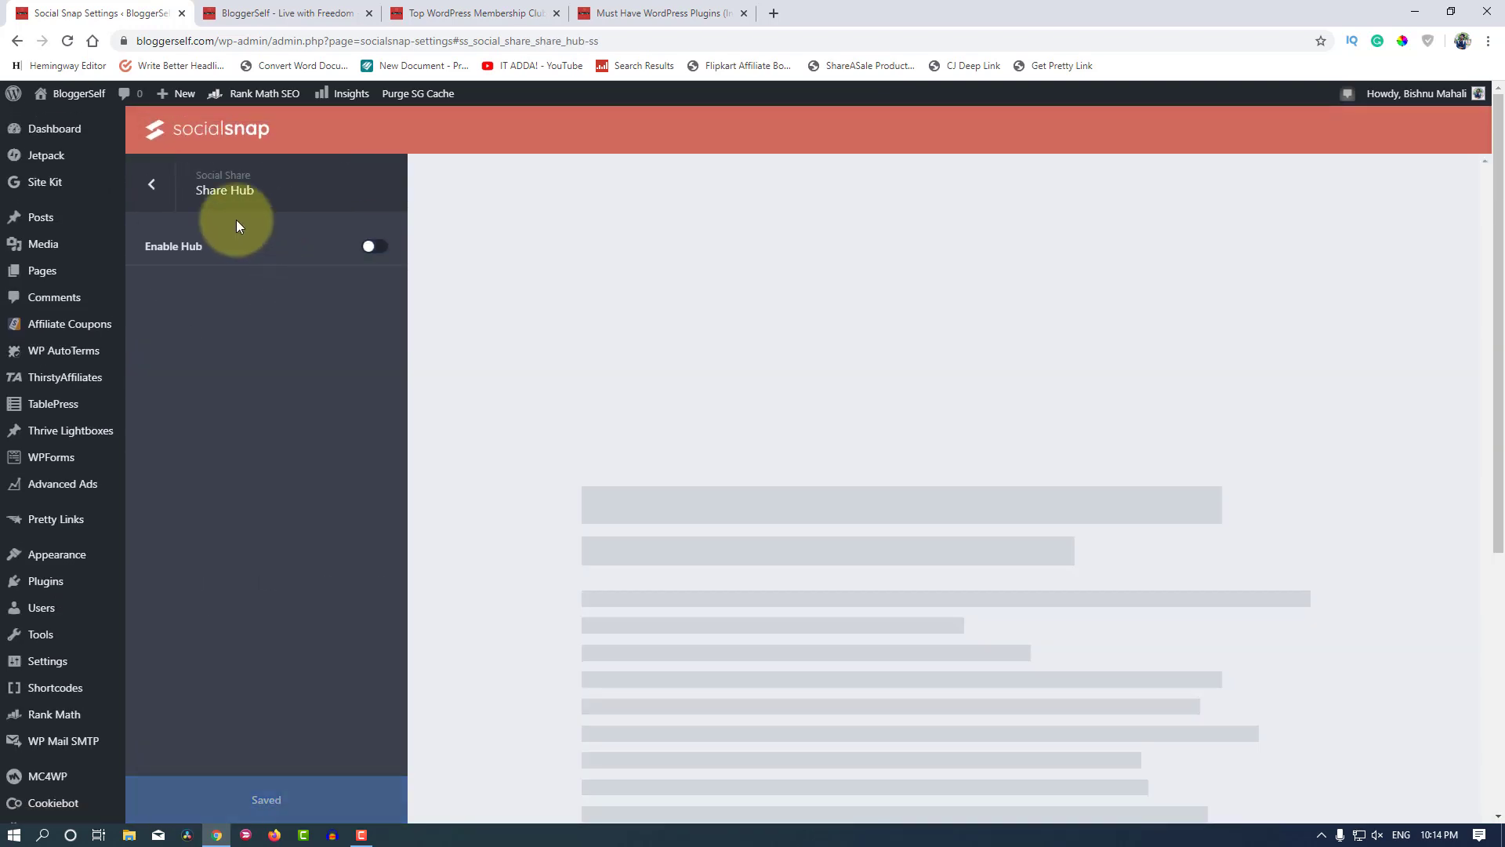
Step: Open the Sticky Bar settings, enable the sticky bar to look over its options, and disable it again
{"action": "left_click", "coordinate": [153, 186]}
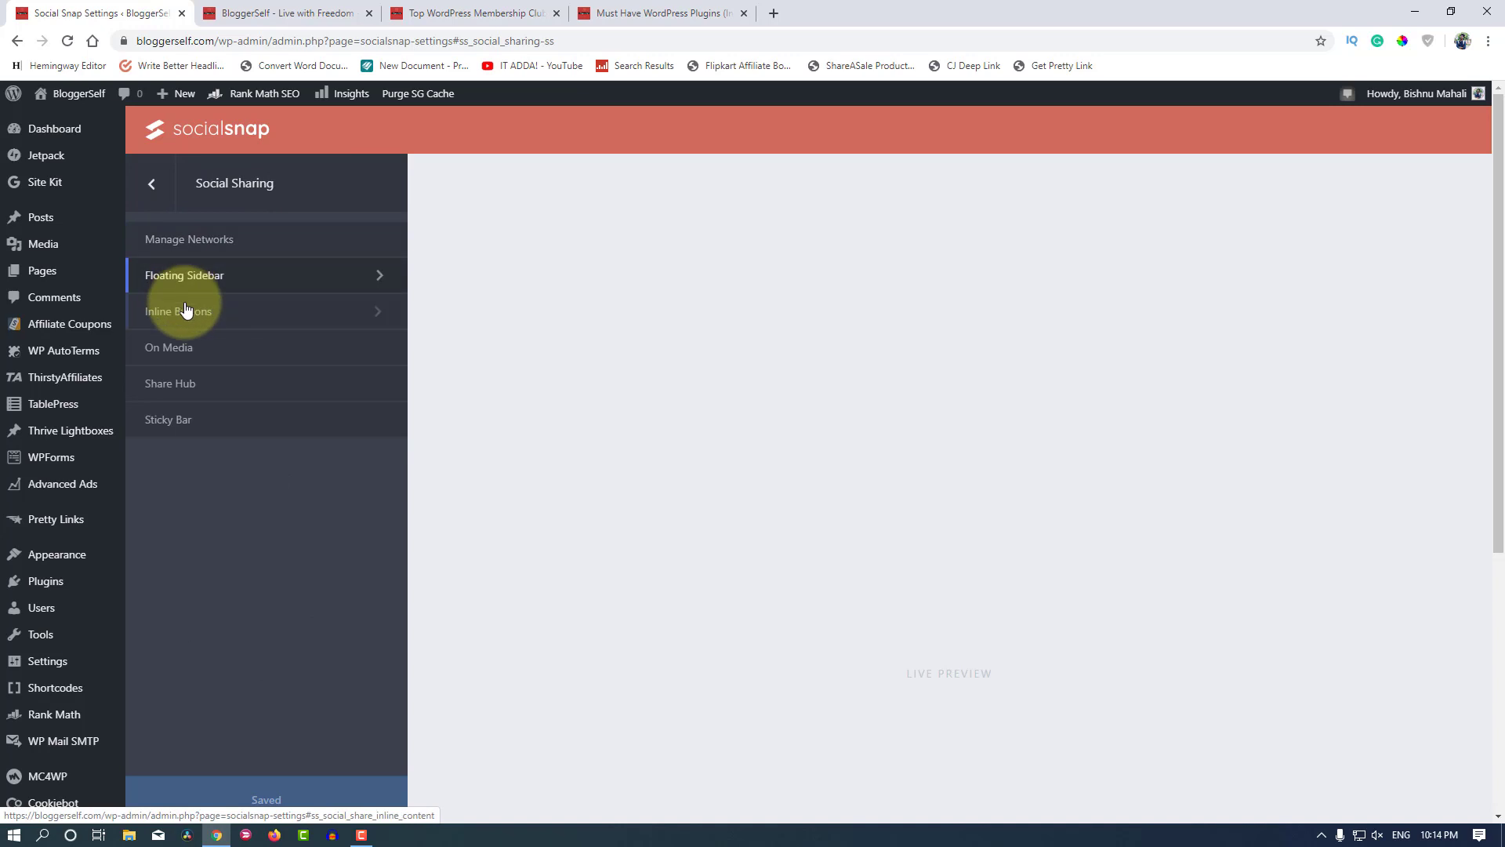
{"action": "left_click", "coordinate": [217, 436]}
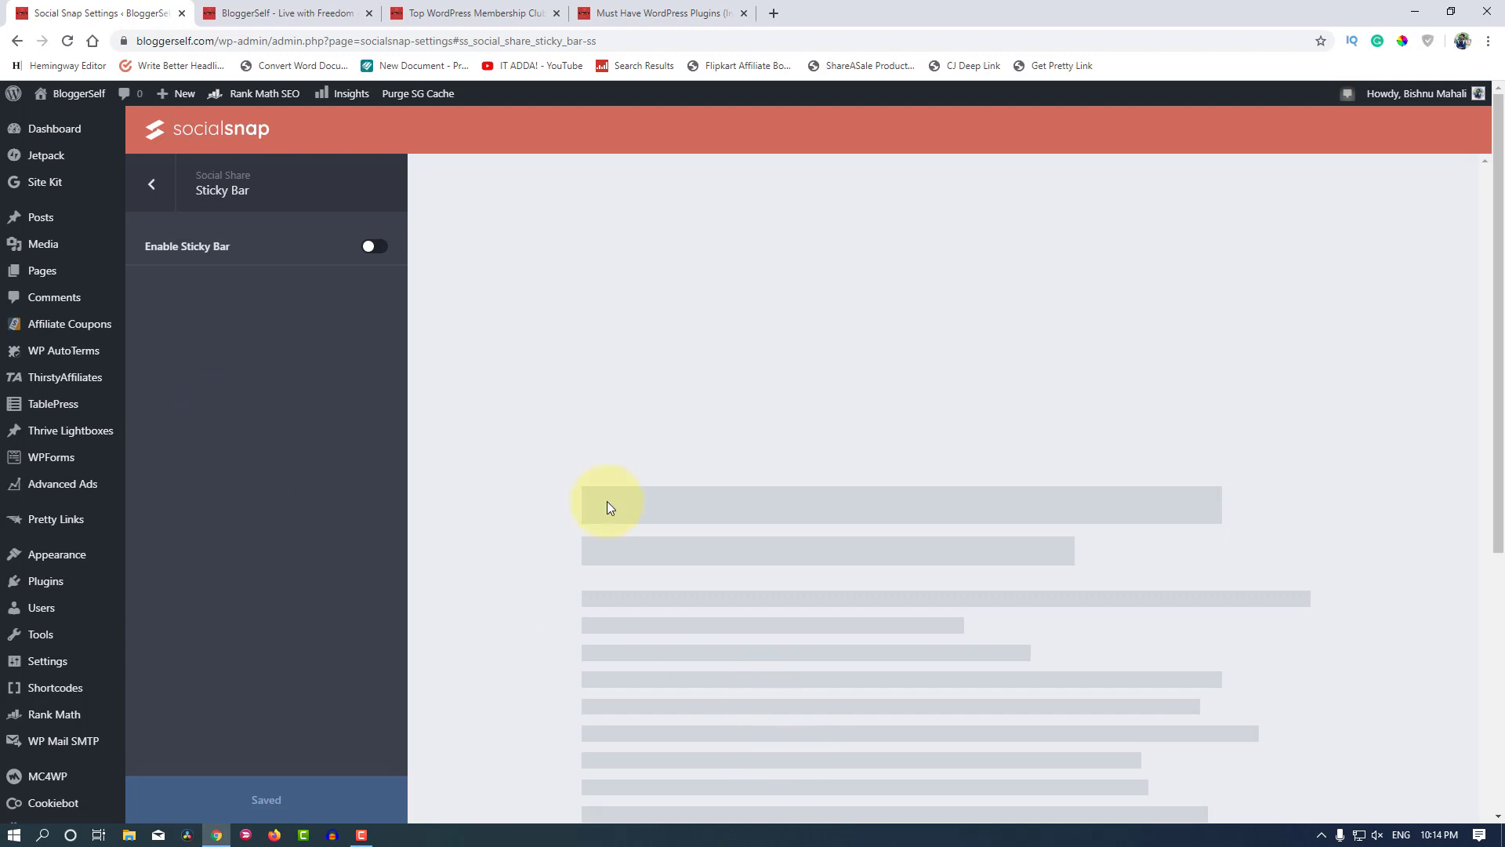
{"action": "left_click", "coordinate": [387, 244]}
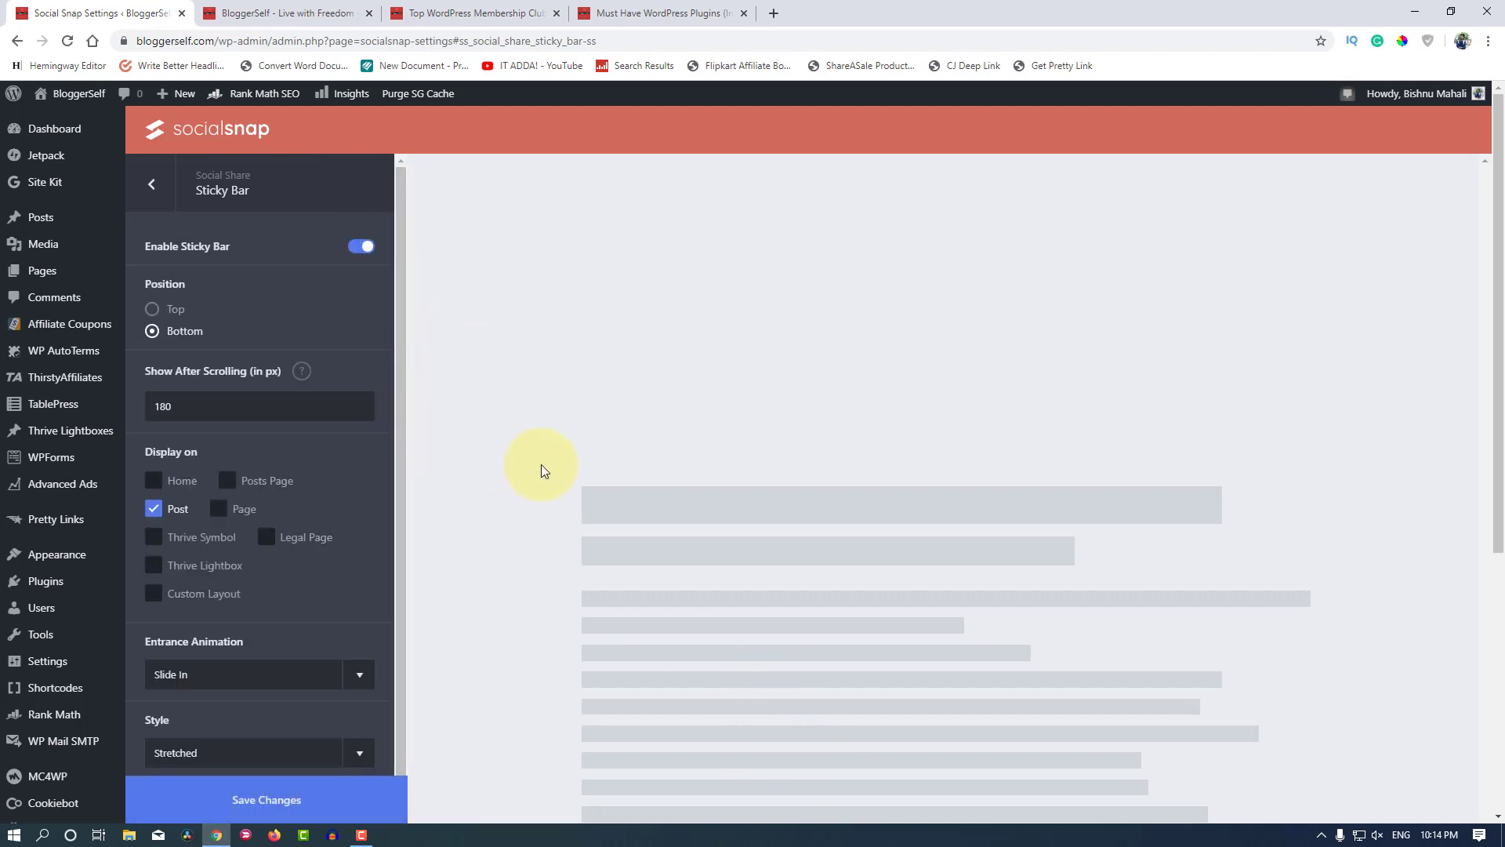
{"action": "scroll", "coordinate": [541, 464], "scroll_direction": "down", "scroll_amount": 5}
{"action": "scroll", "coordinate": [541, 472], "scroll_direction": "up", "scroll_amount": 5}
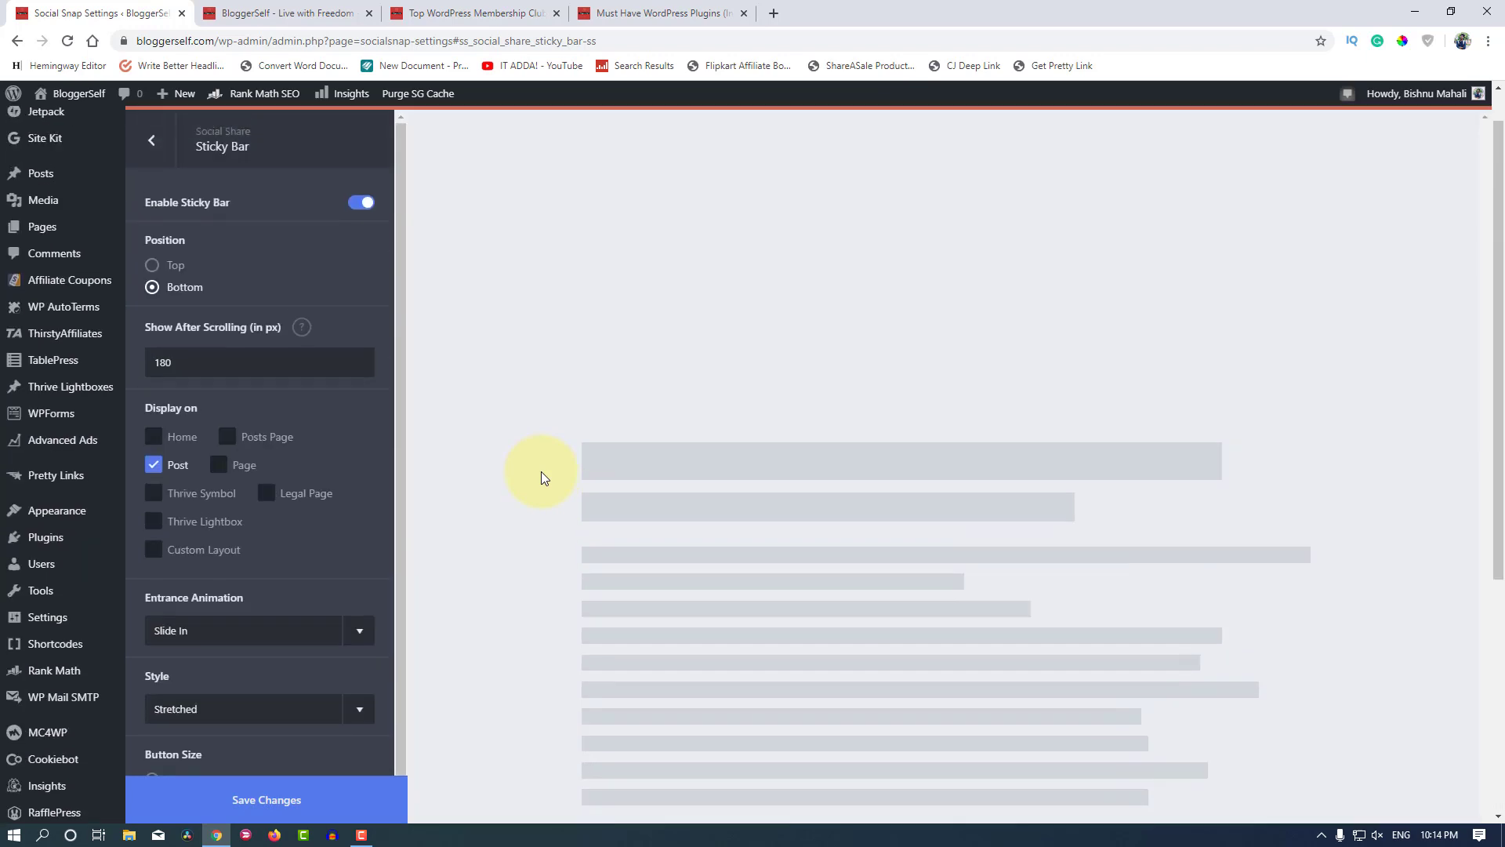
{"action": "left_click", "coordinate": [360, 245]}
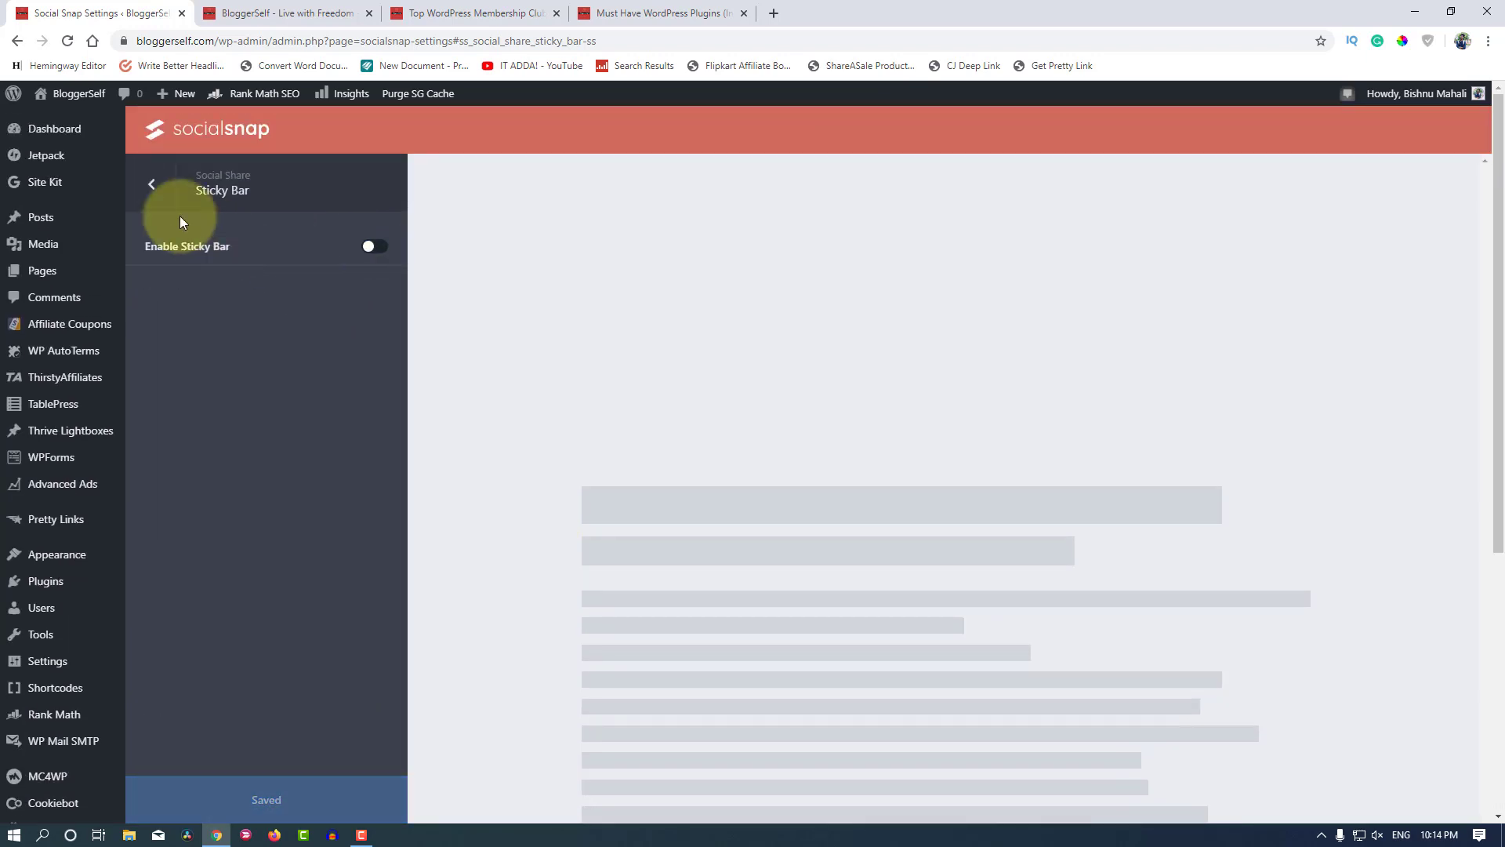
Step: Open Manage Networks under Social Followers and look through the list of available follow networks
{"action": "left_click", "coordinate": [149, 191]}
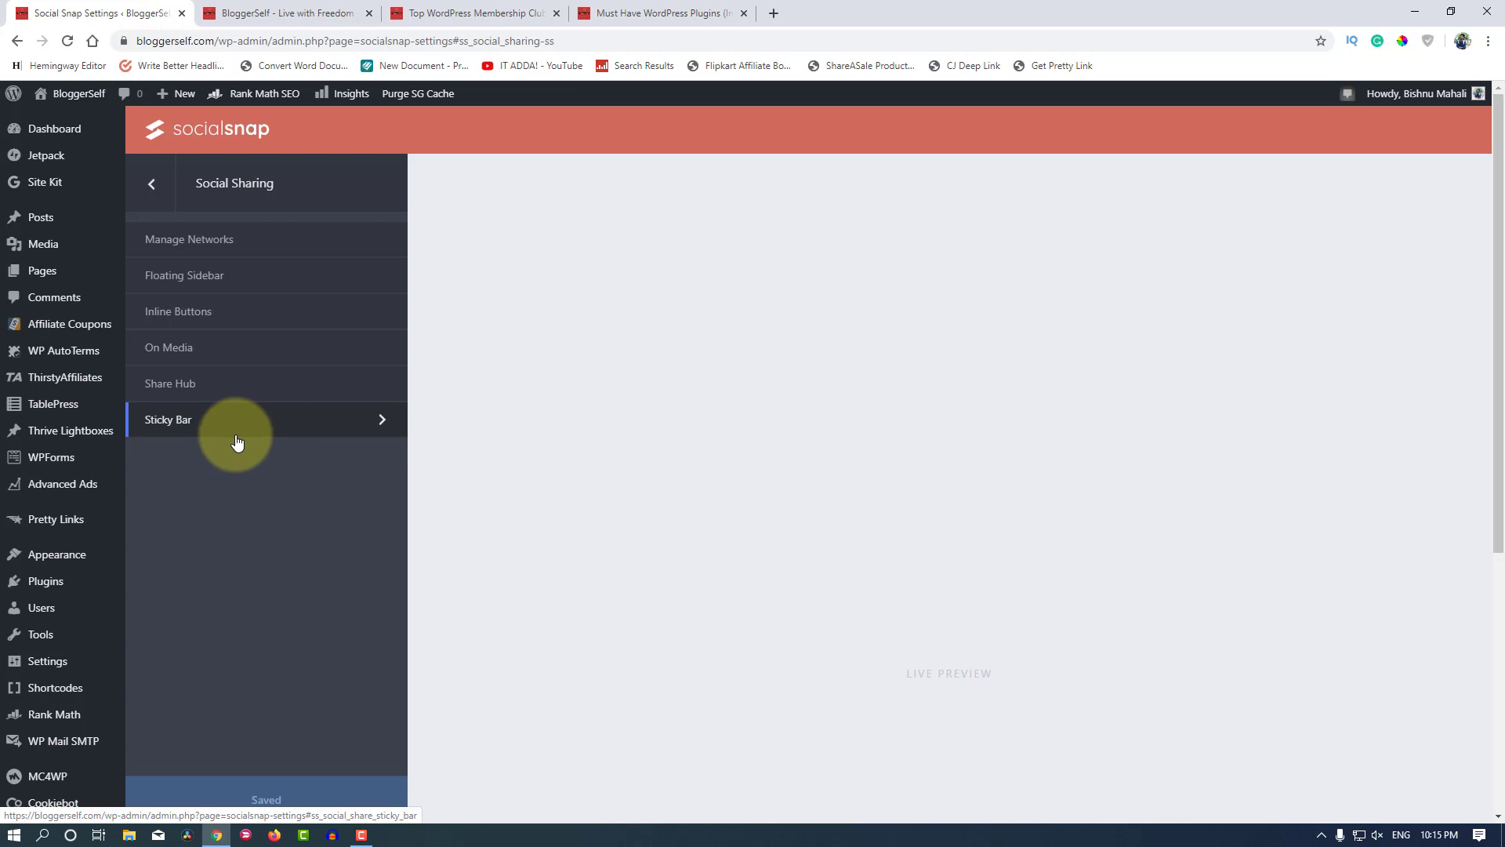
{"action": "left_click", "coordinate": [157, 192]}
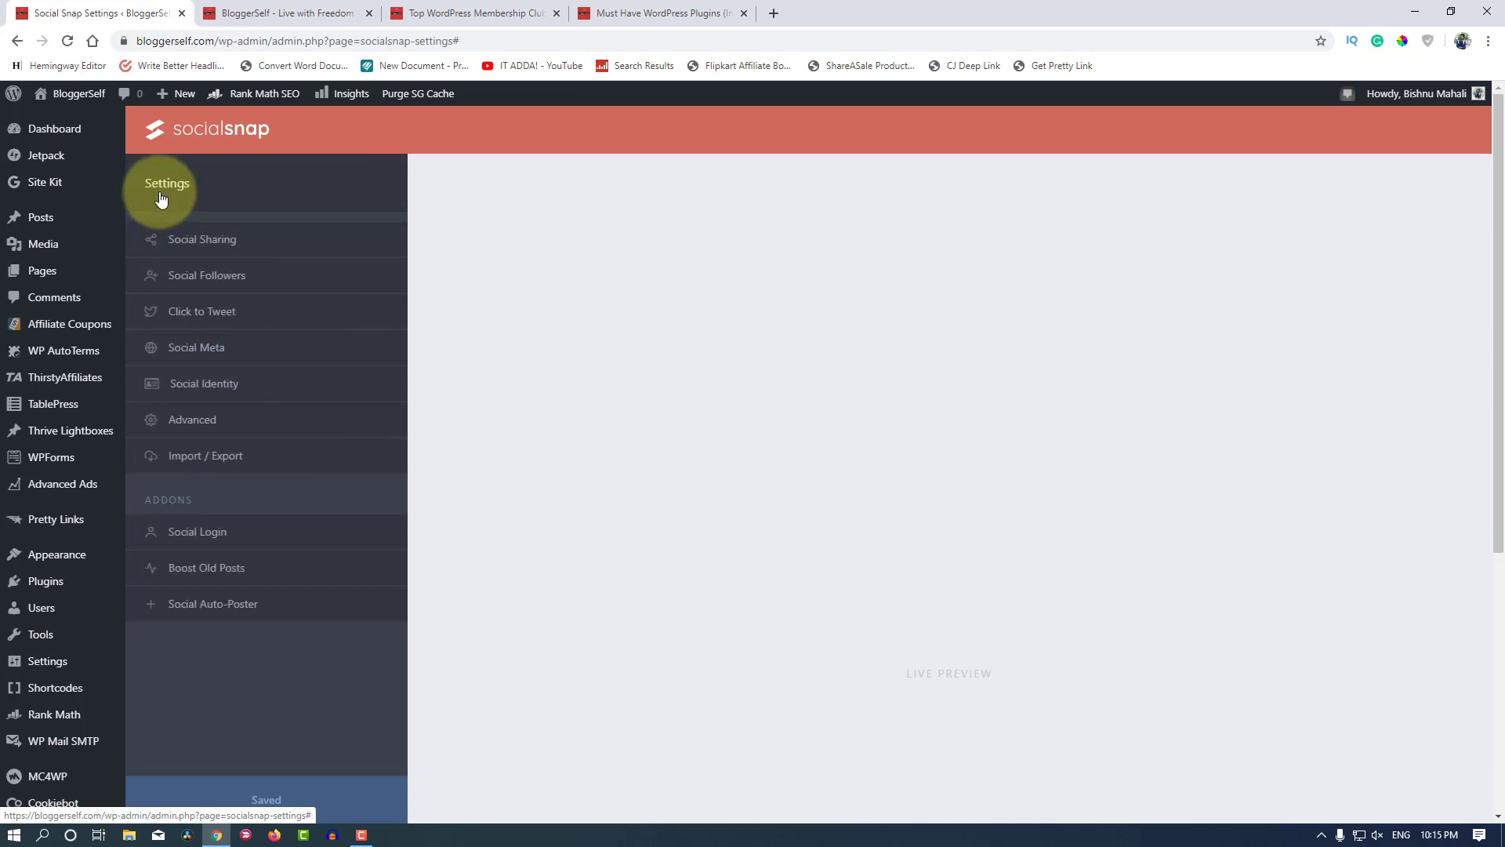
{"action": "left_click", "coordinate": [202, 275]}
{"action": "left_click", "coordinate": [209, 242]}
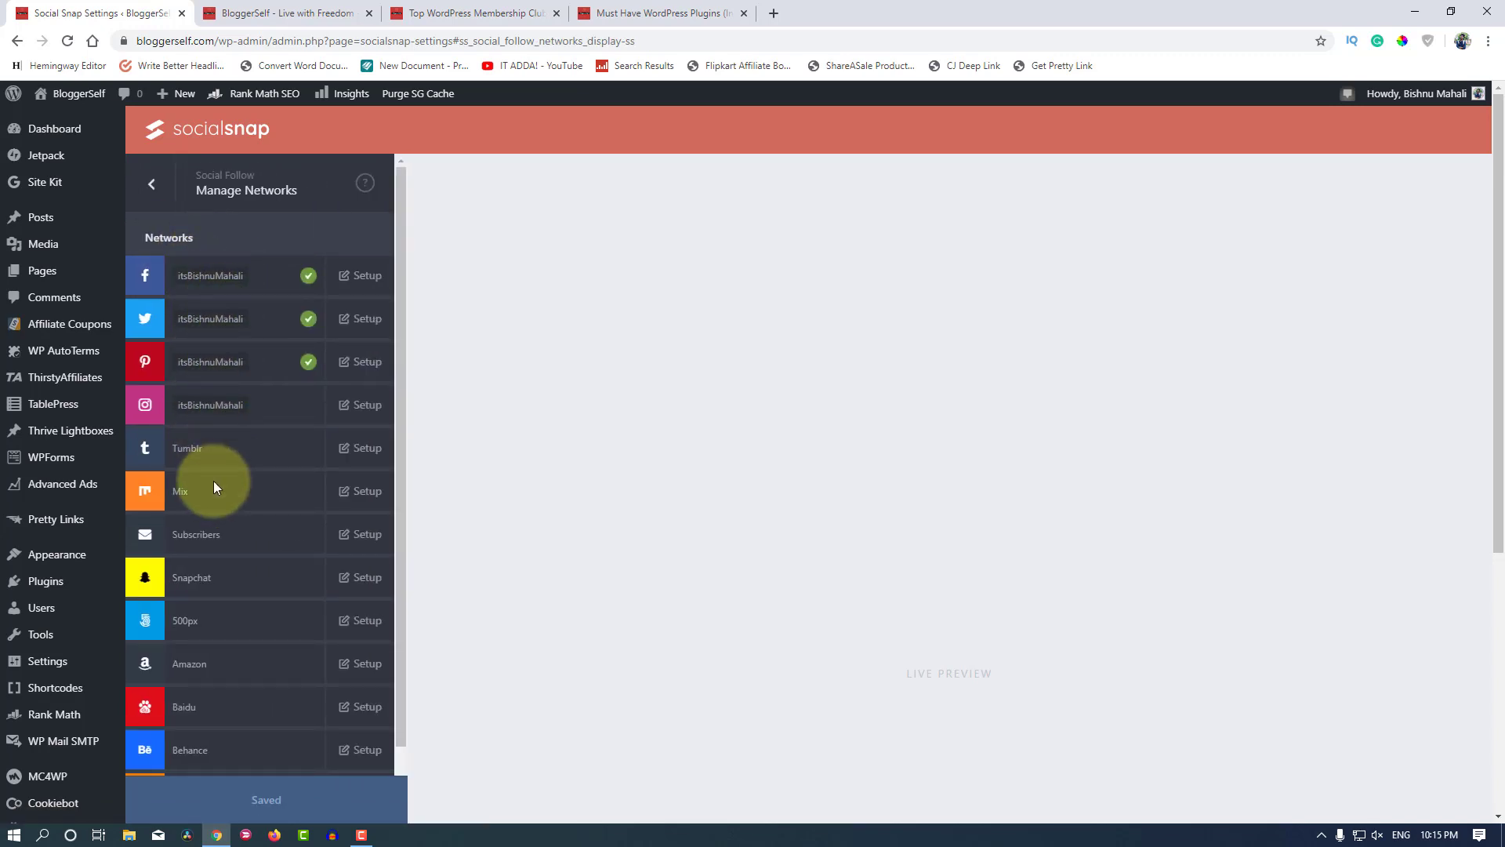
{"action": "scroll", "coordinate": [213, 481], "scroll_direction": "down", "scroll_amount": 8}
{"action": "scroll", "coordinate": [213, 481], "scroll_direction": "down", "scroll_amount": 5}
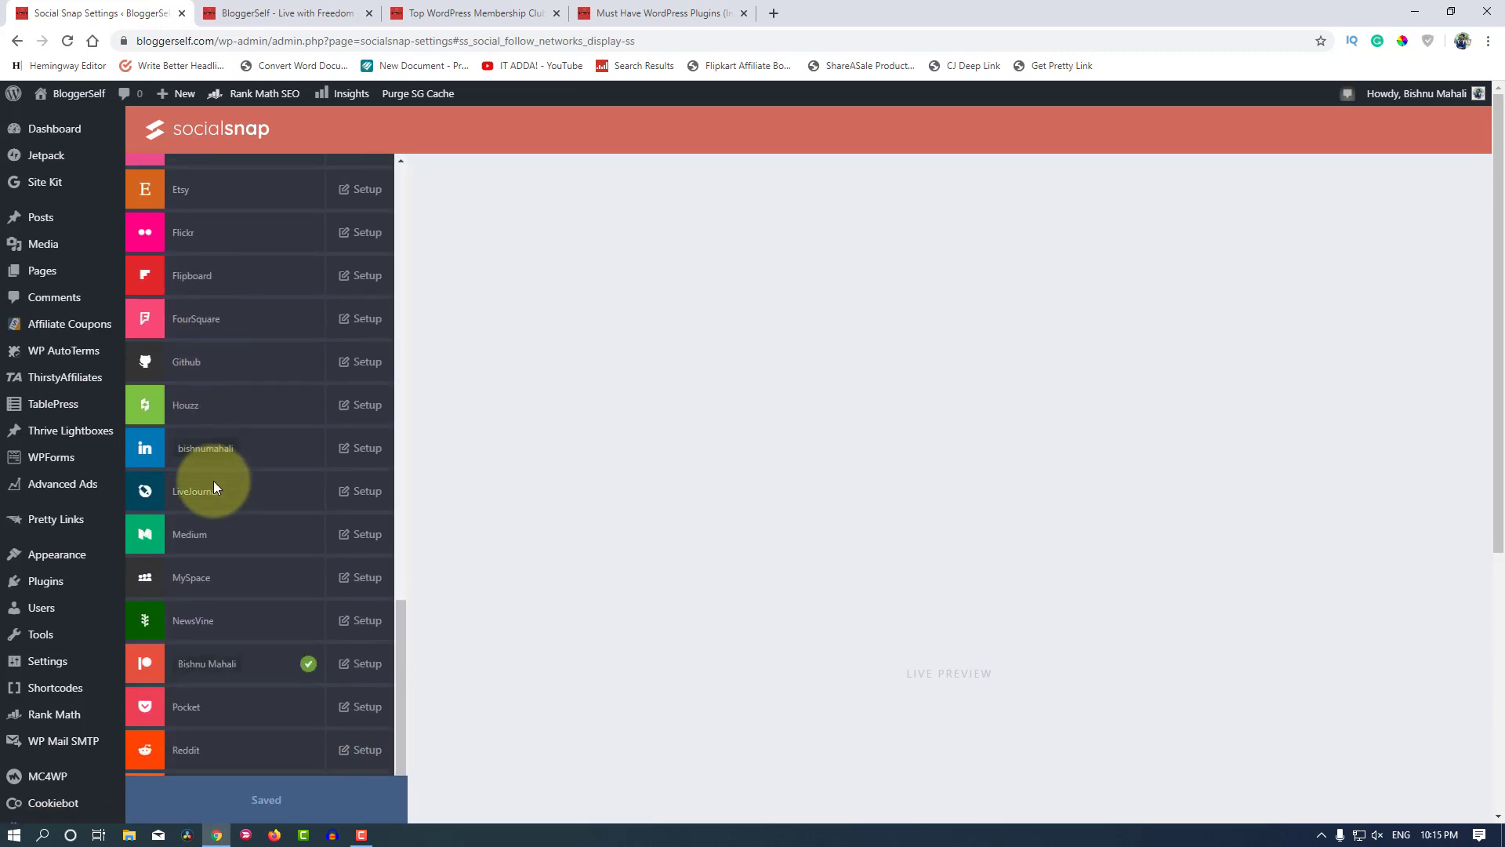
Step: View the Follow Us widget in the sidebar of the WordPress membership clubs post, and return to the Social Snap settings
{"action": "left_click", "coordinate": [477, 13]}
{"action": "scroll", "coordinate": [678, 482], "scroll_direction": "down", "scroll_amount": 20}
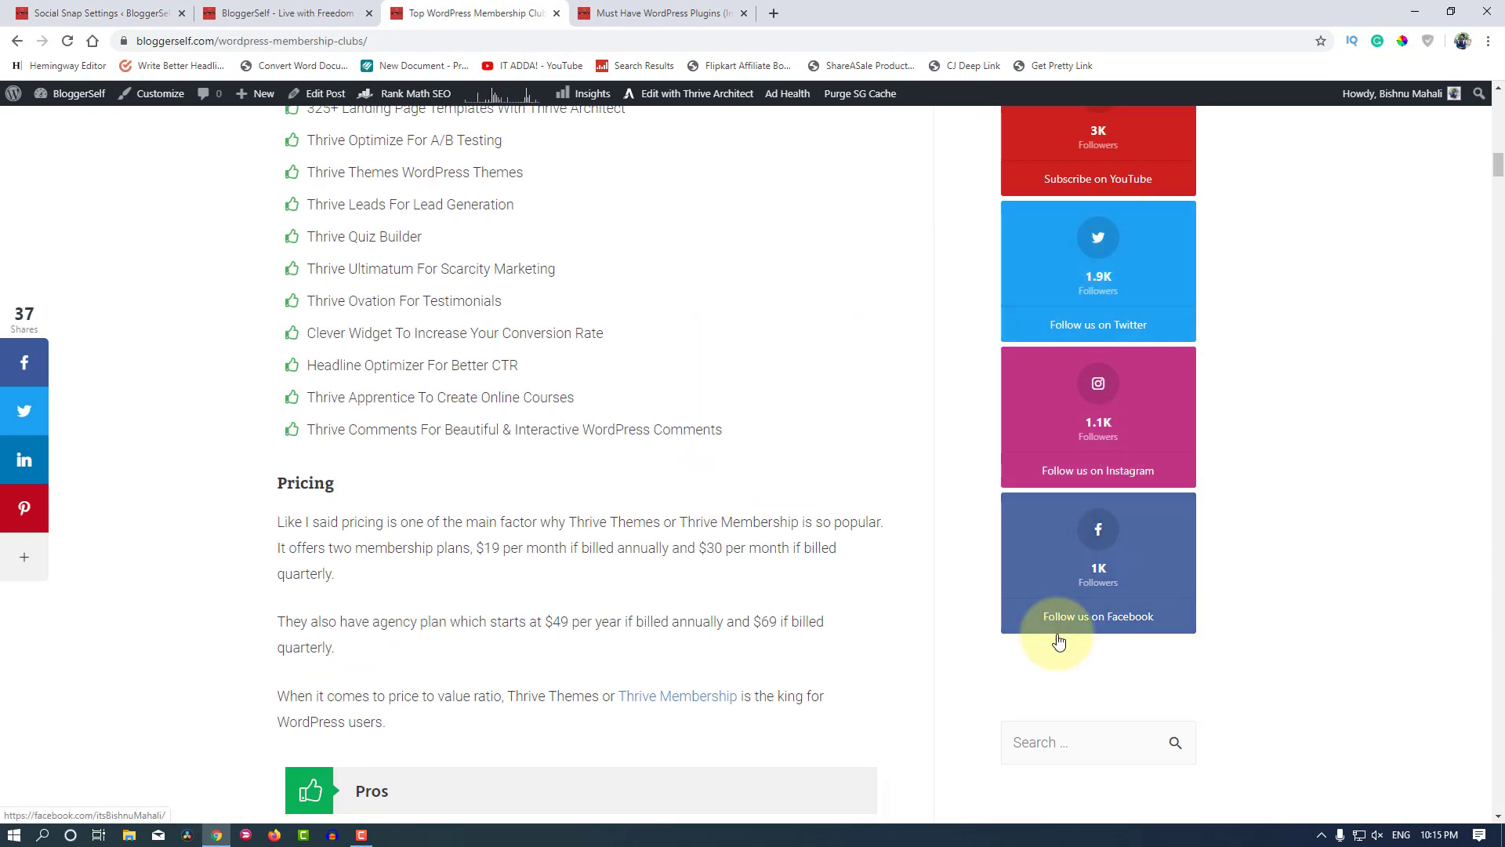
{"action": "scroll", "coordinate": [1055, 636], "scroll_direction": "up", "scroll_amount": 3}
{"action": "key", "text": "ctrl+shift+Tab"}
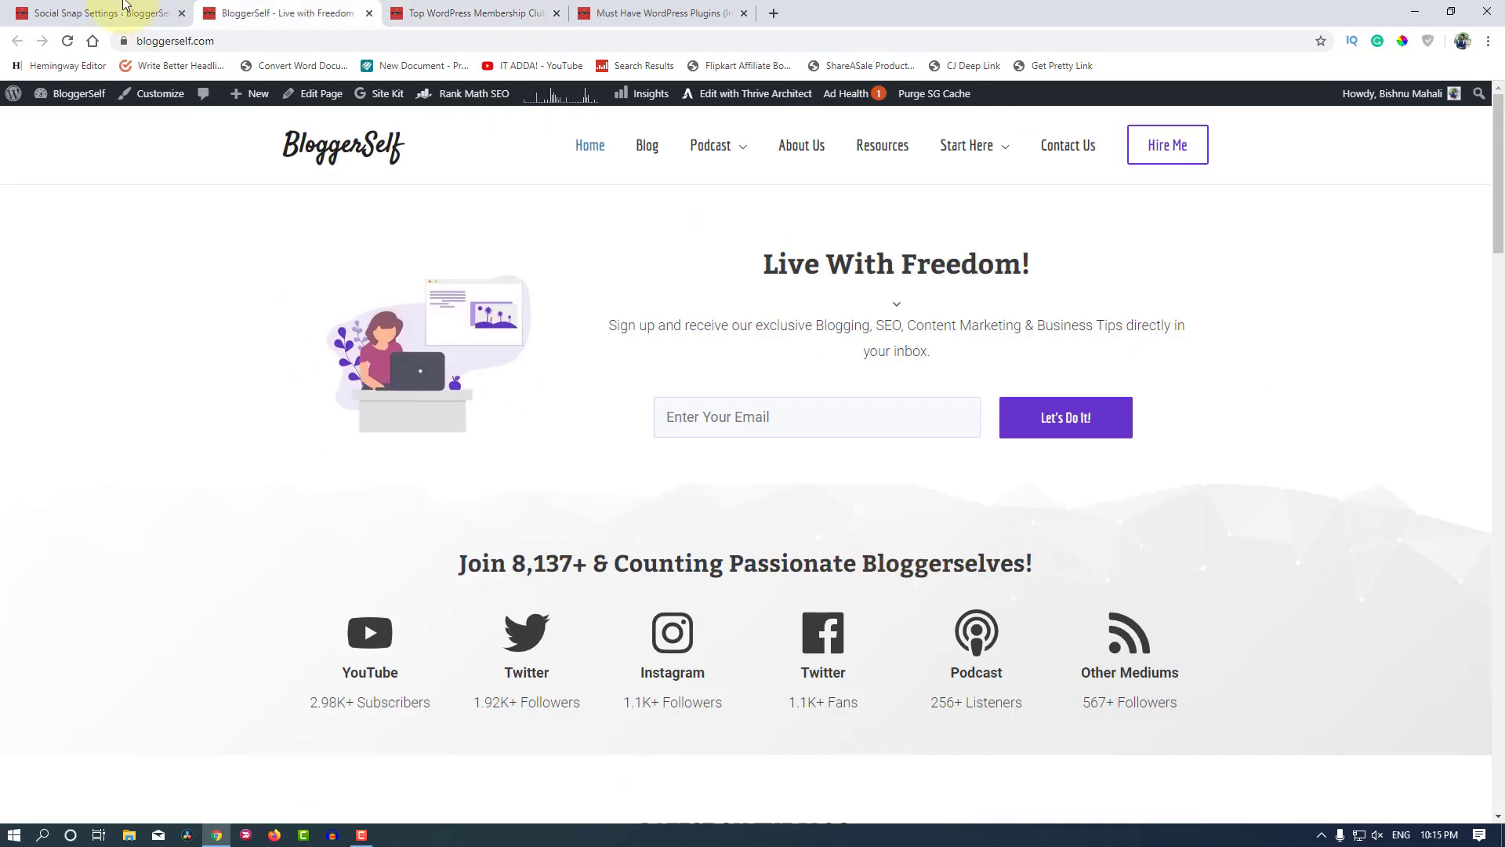
{"action": "key", "text": "ctrl+shift+Tab"}
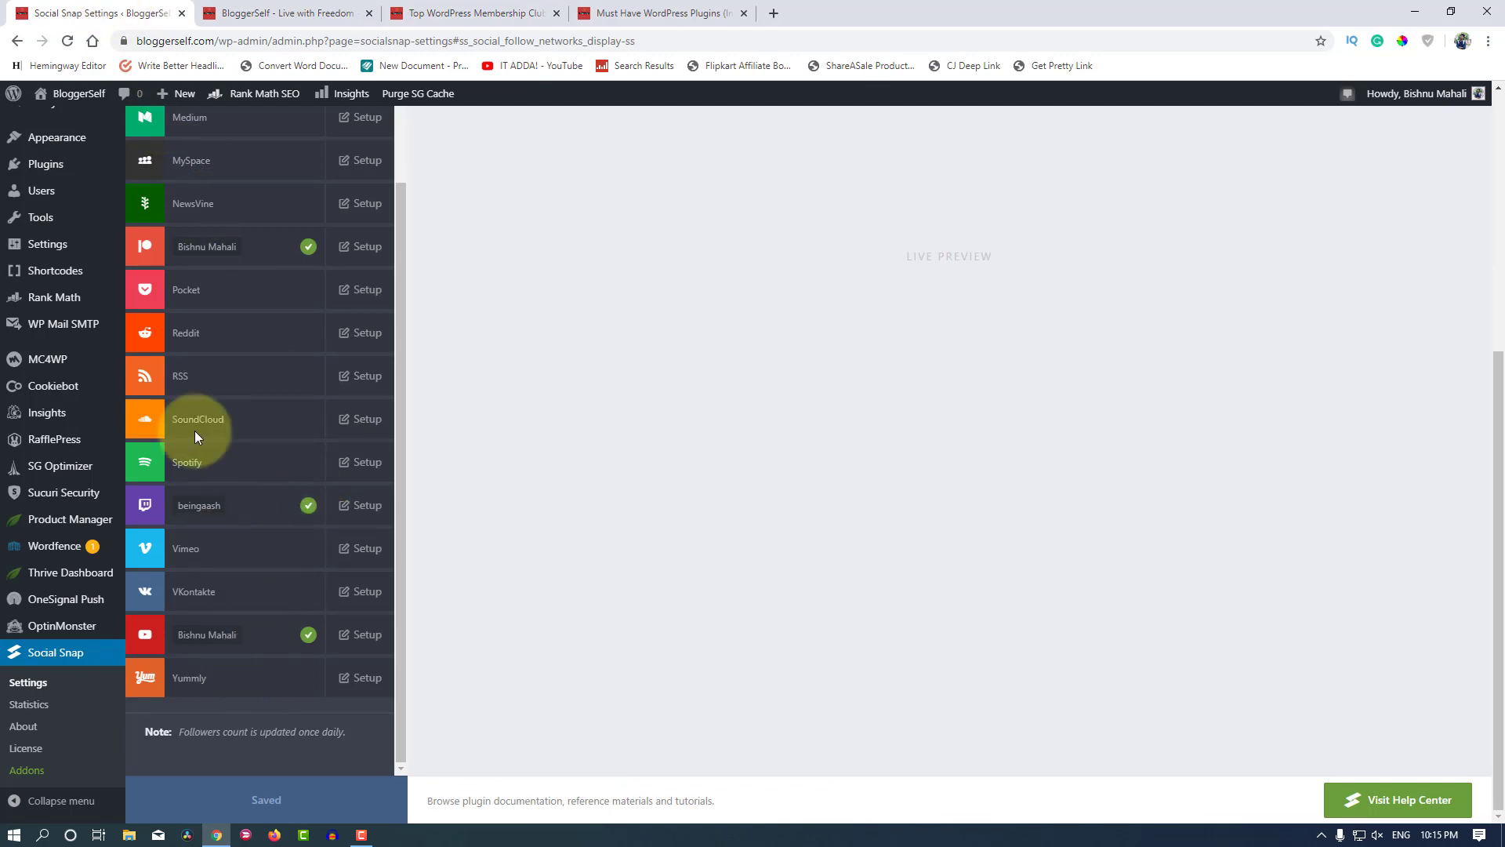
Step: Open the Social Followers Default Settings and review the button options and the live preview
{"action": "scroll", "coordinate": [184, 423], "scroll_direction": "up", "scroll_amount": 10}
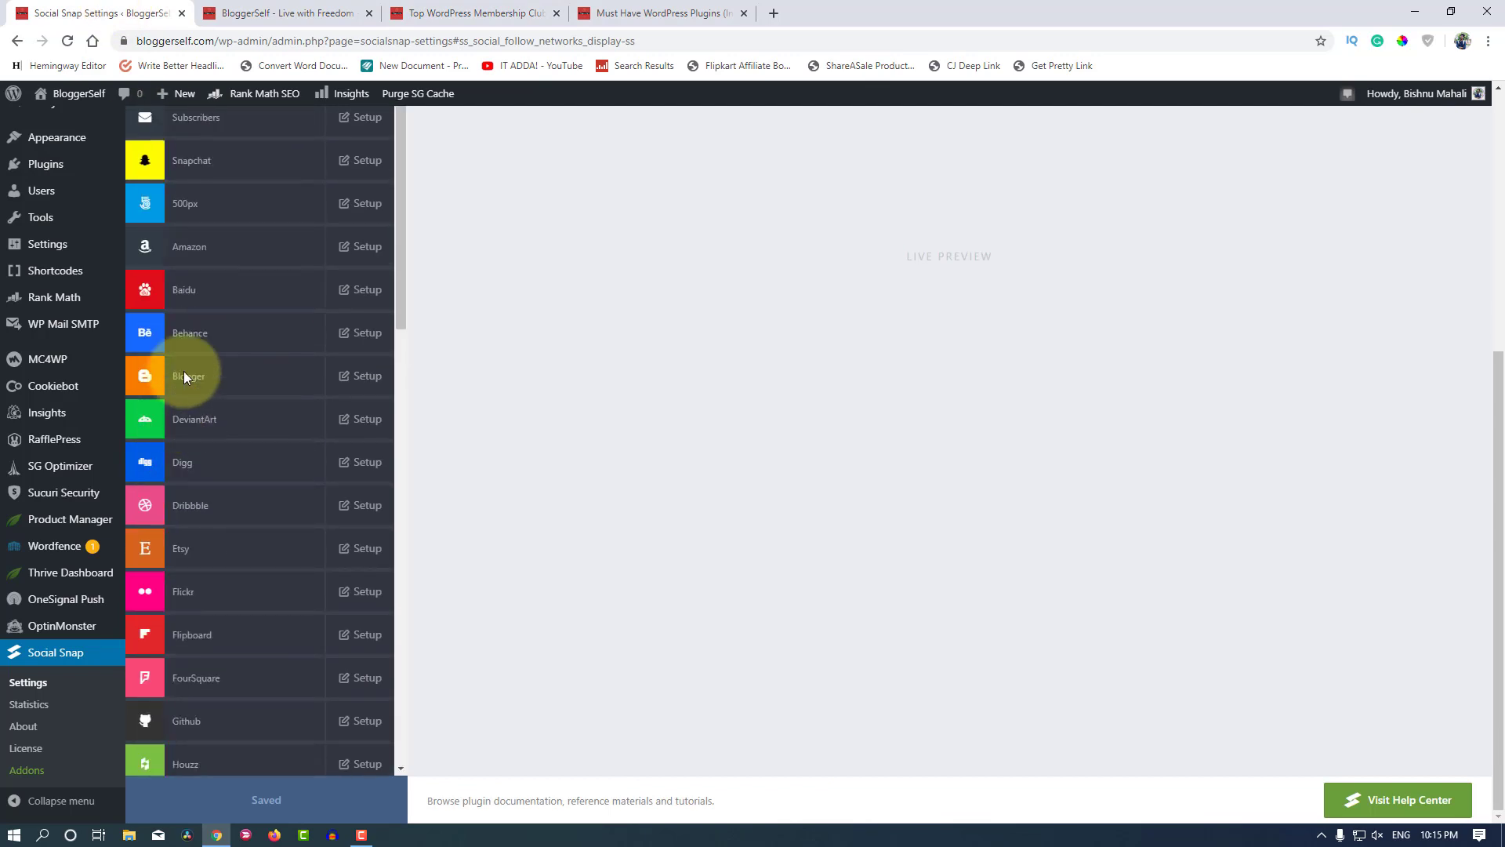
{"action": "scroll", "coordinate": [239, 436], "scroll_direction": "up", "scroll_amount": 5}
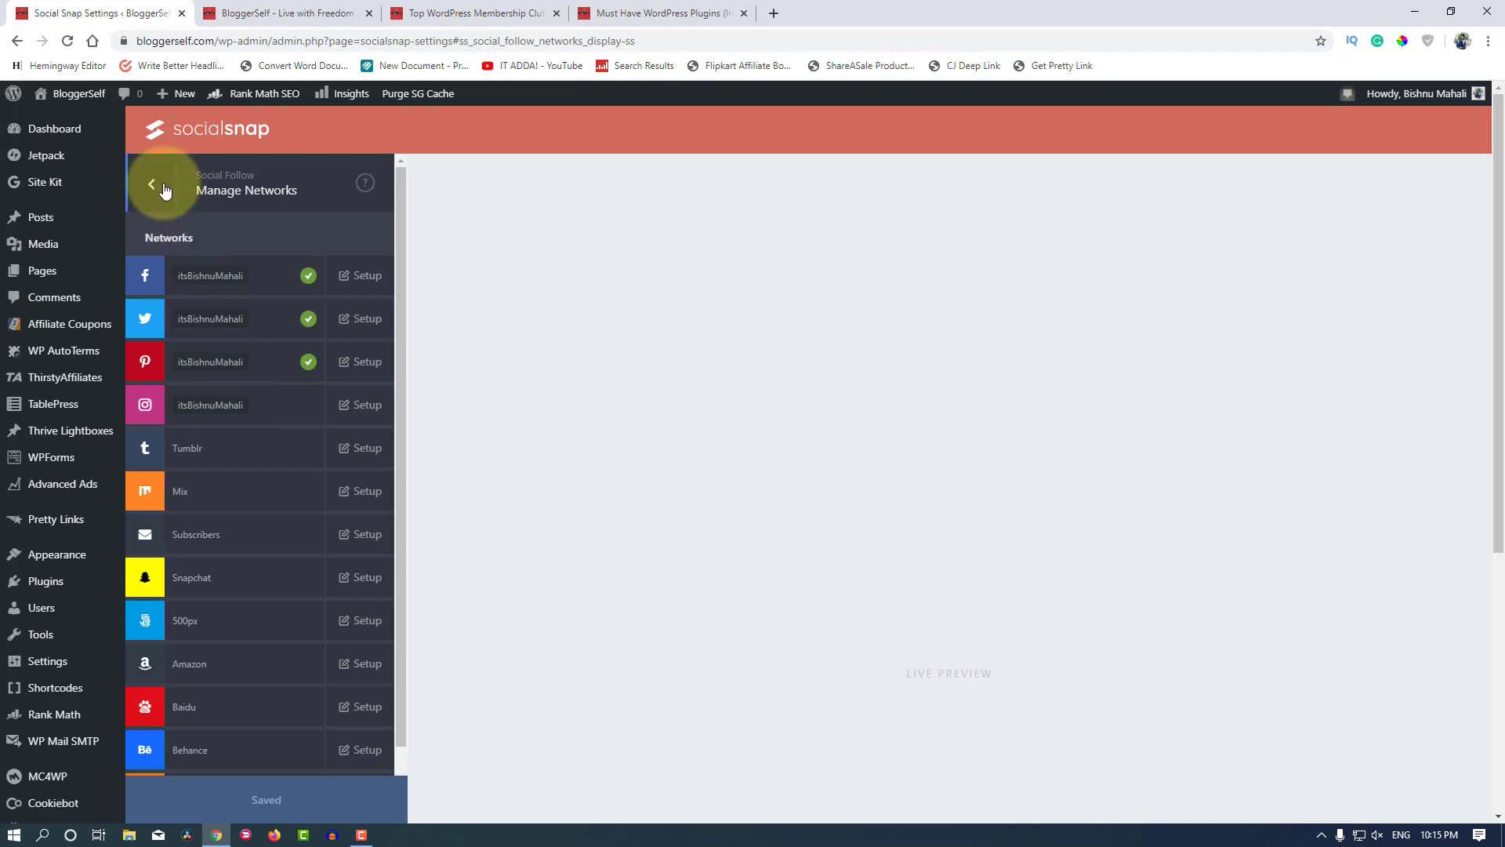
{"action": "left_click", "coordinate": [152, 185]}
{"action": "left_click", "coordinate": [218, 278]}
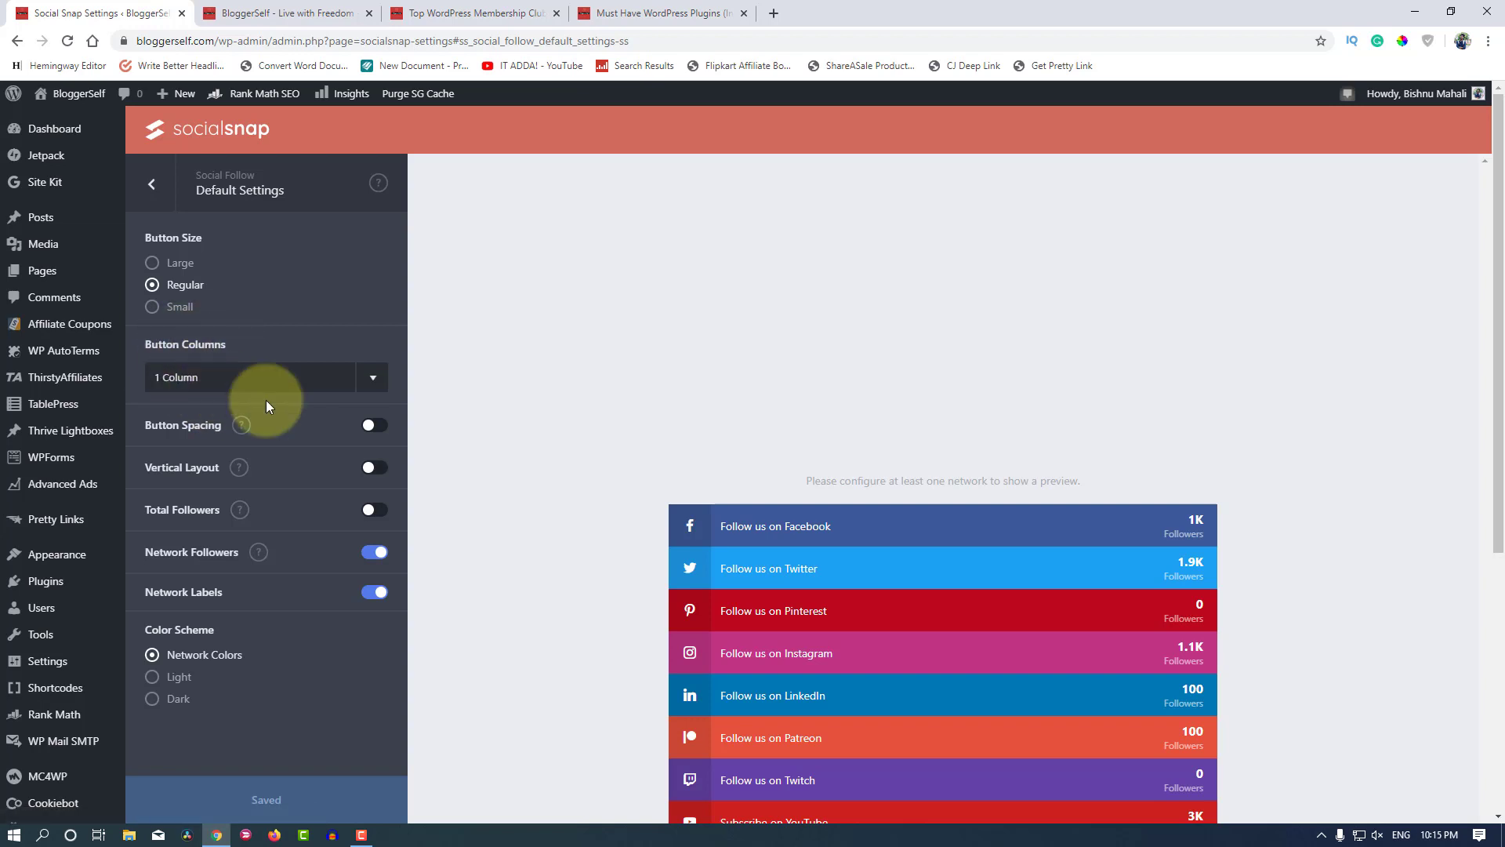
{"action": "scroll", "coordinate": [269, 402], "scroll_direction": "down", "scroll_amount": 2}
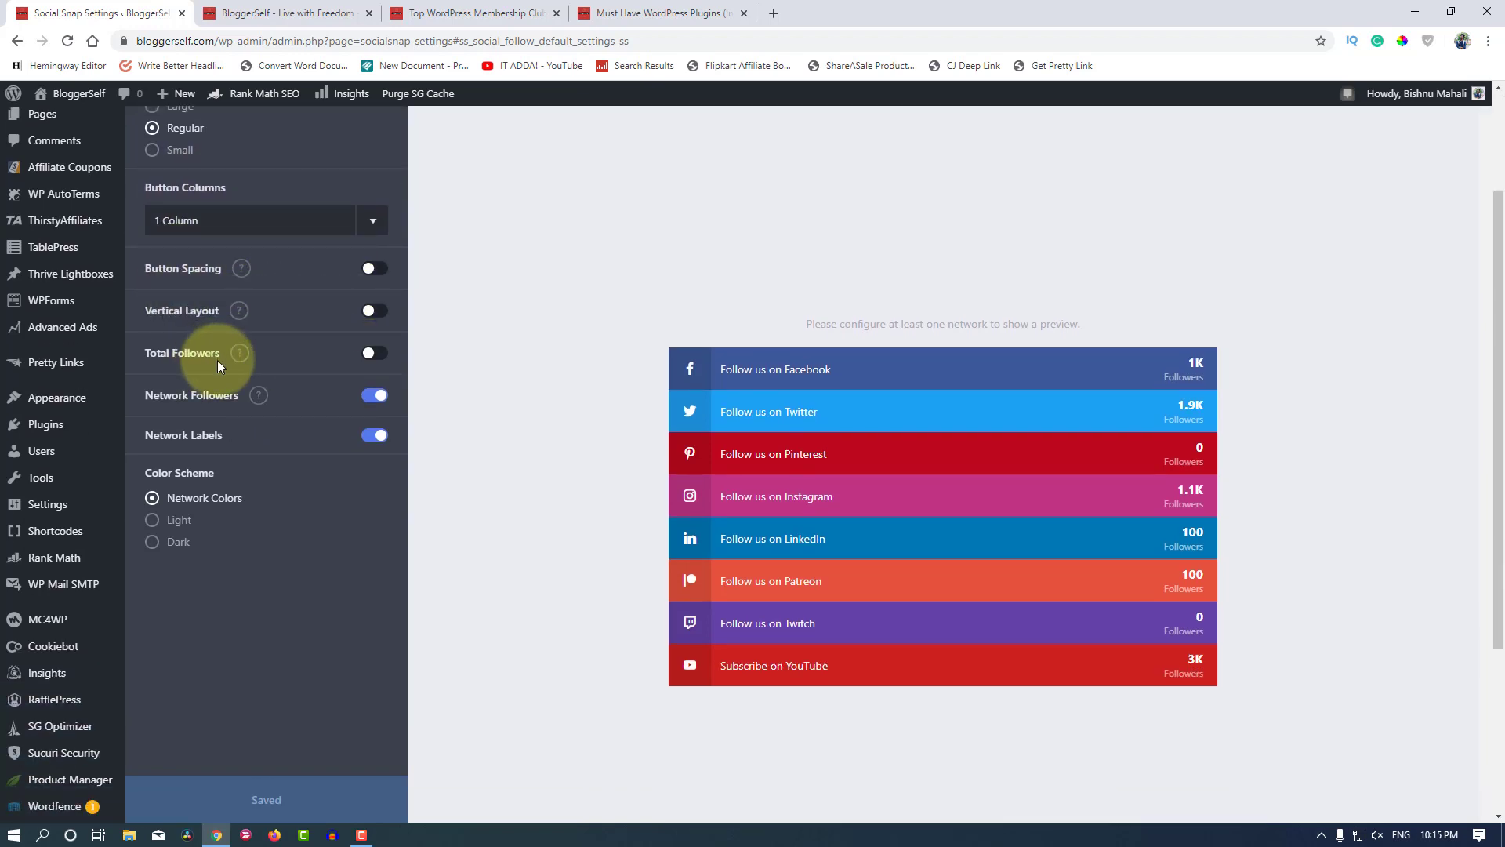
{"action": "scroll", "coordinate": [214, 532], "scroll_direction": "up", "scroll_amount": 1}
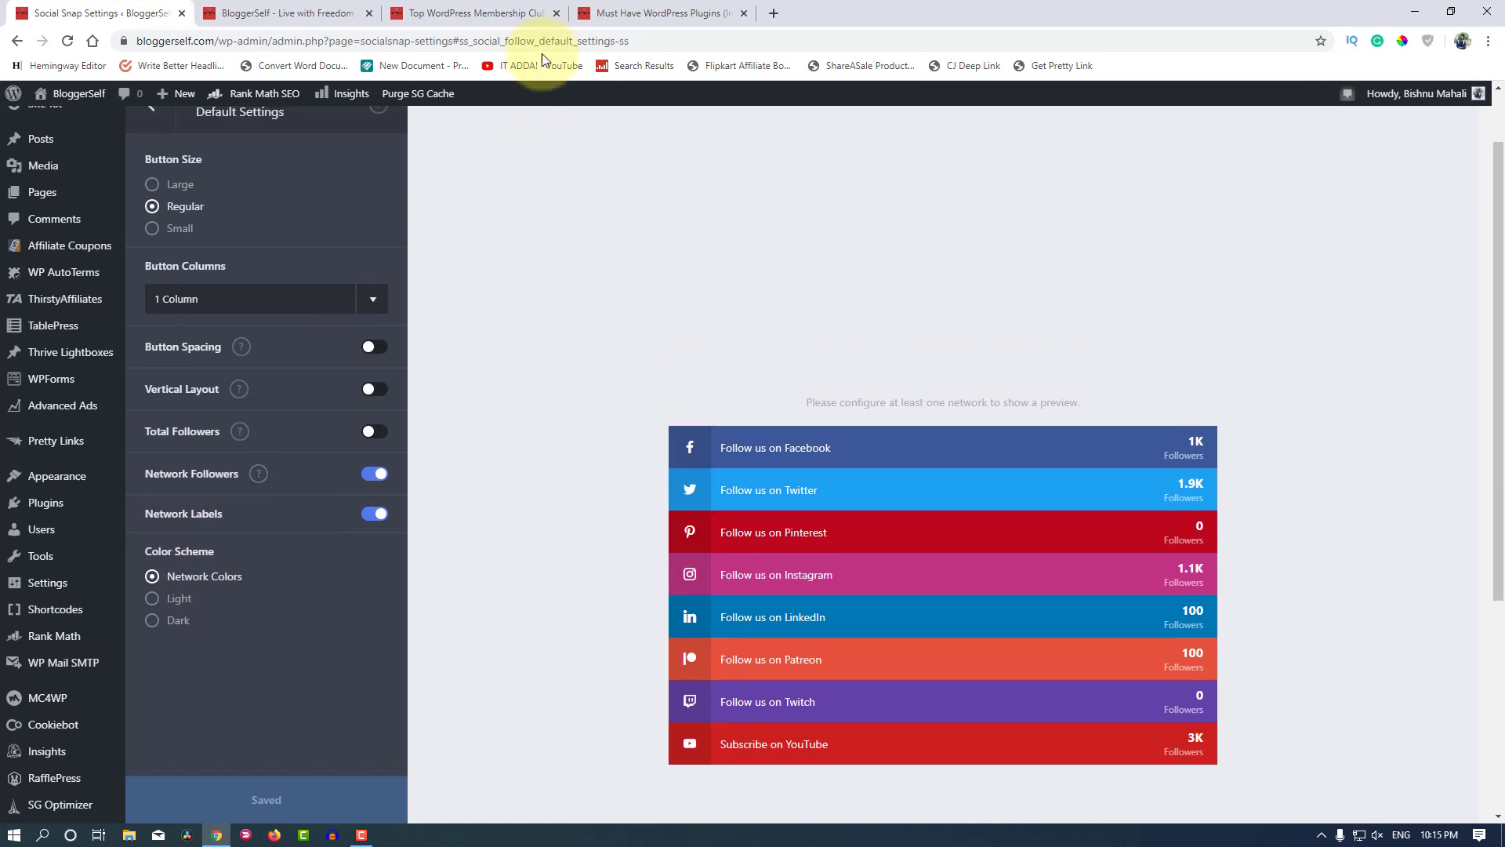
Step: Check the layout of the follow buttons on the membership clubs post again, and return to the Default Settings
{"action": "left_click", "coordinate": [531, 10]}
{"action": "scroll", "coordinate": [1089, 502], "scroll_direction": "up", "scroll_amount": 3}
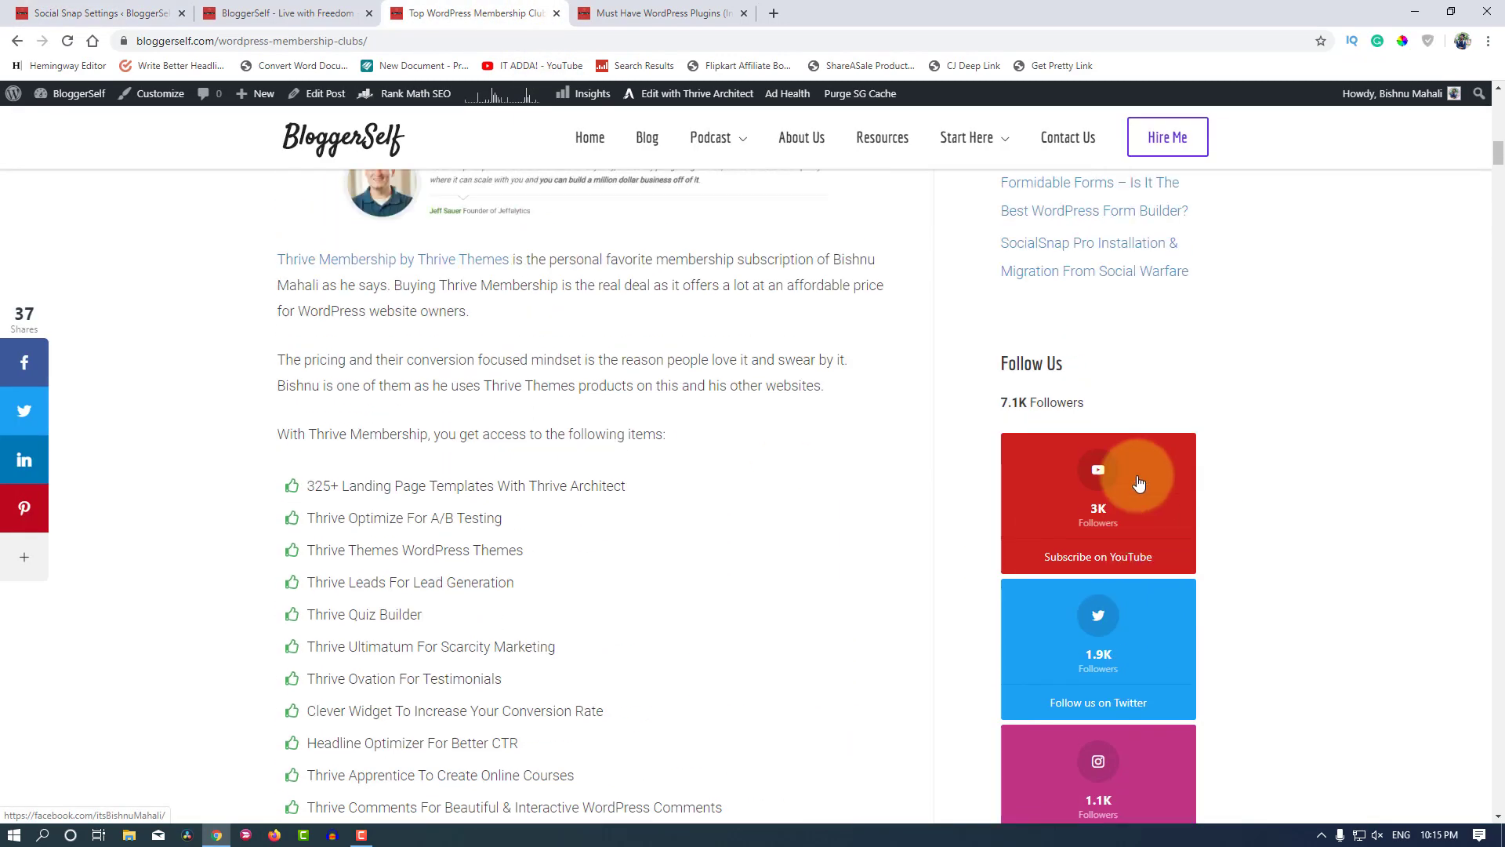
{"action": "scroll", "coordinate": [1082, 549], "scroll_direction": "down", "scroll_amount": 2}
{"action": "scroll", "coordinate": [1082, 510], "scroll_direction": "down", "scroll_amount": 3}
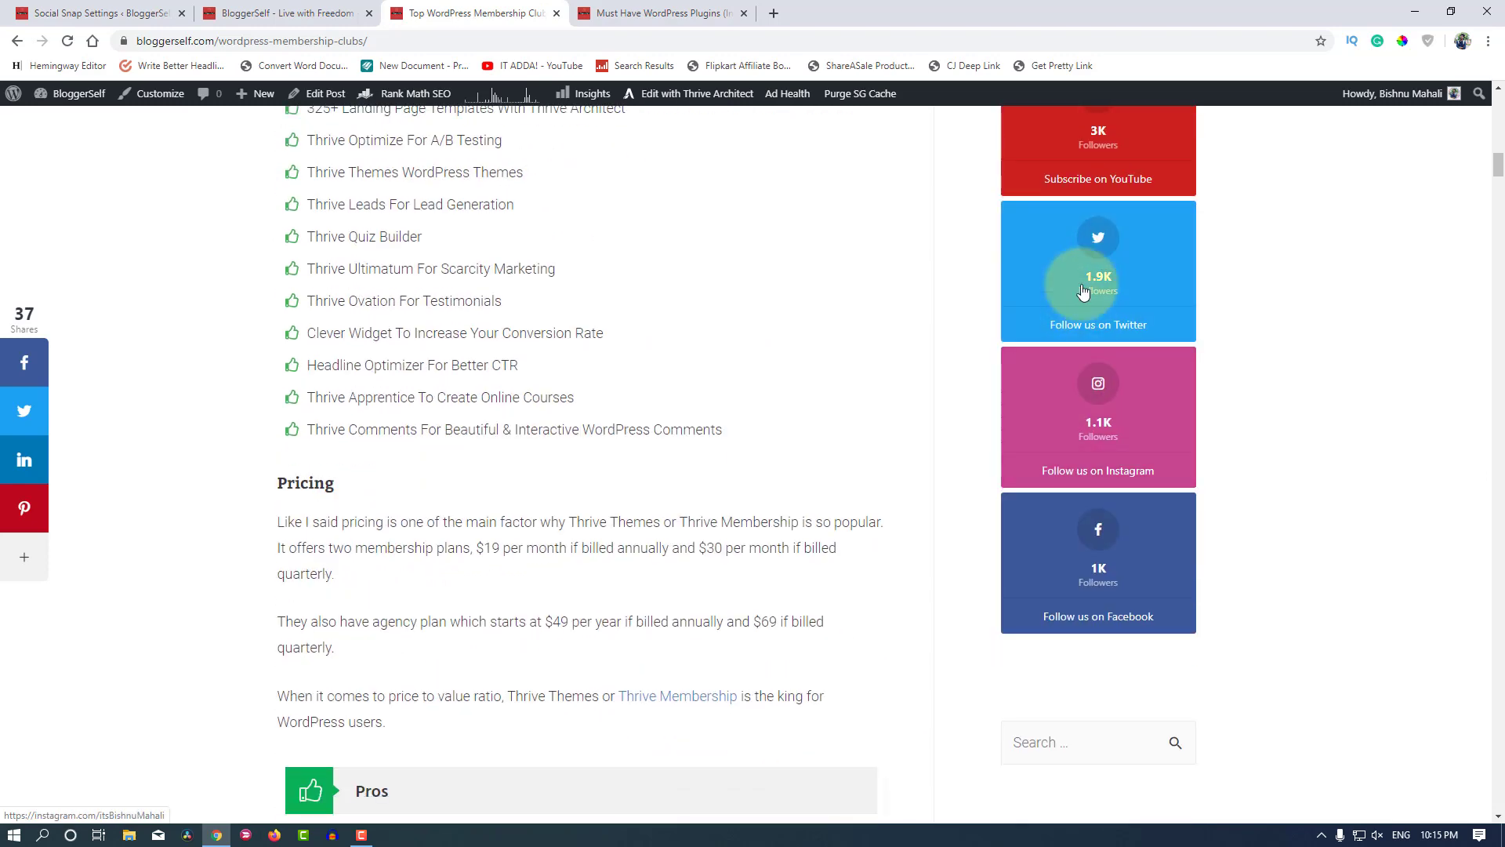
{"action": "left_click", "coordinate": [242, 13]}
{"action": "left_click", "coordinate": [114, 8]}
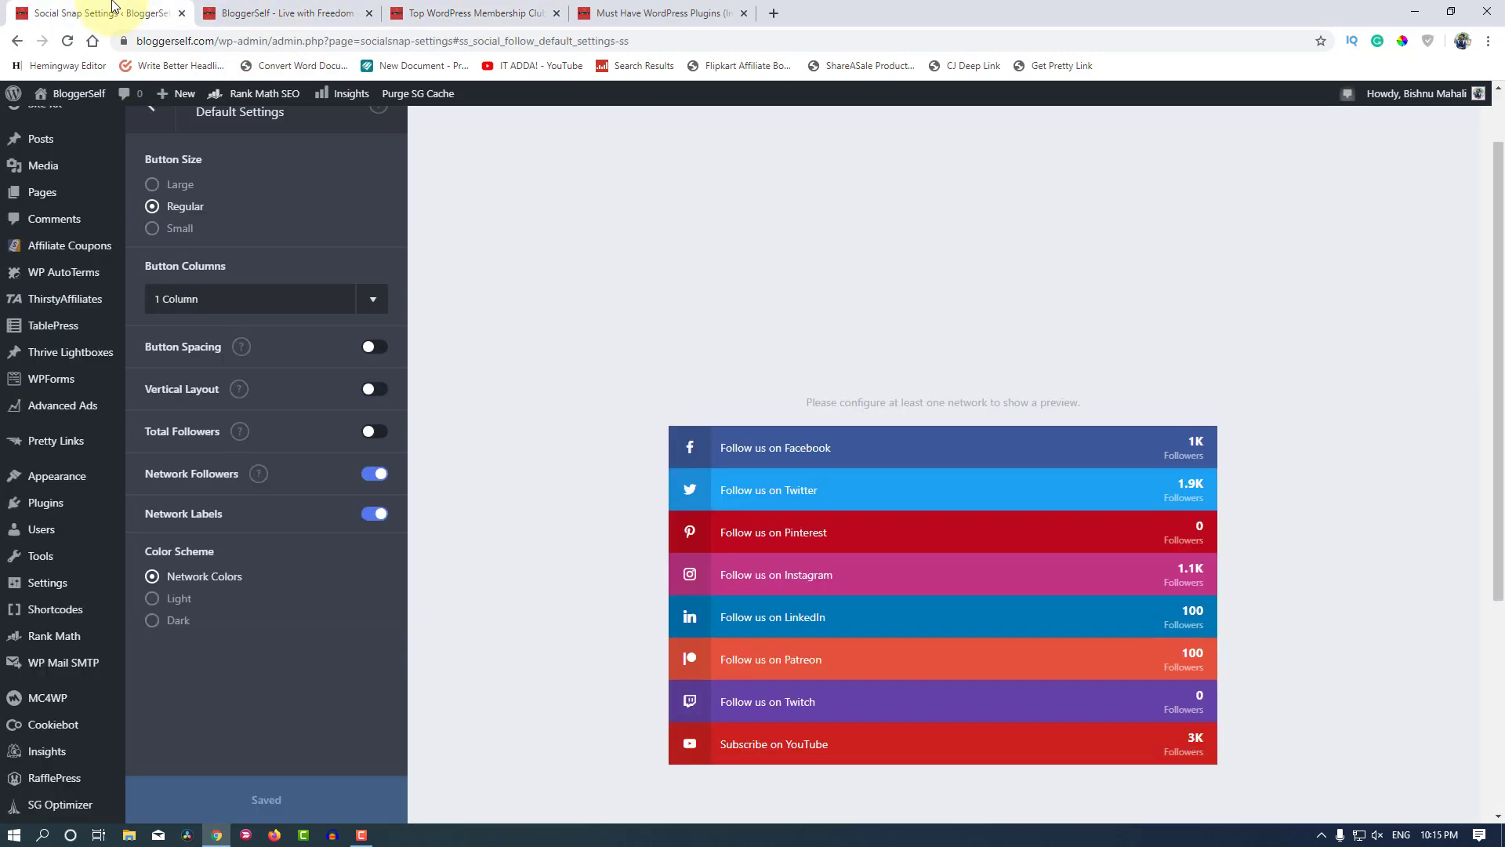
Step: Try the follow buttons in 2 columns and in 3 columns
{"action": "left_click", "coordinate": [317, 298]}
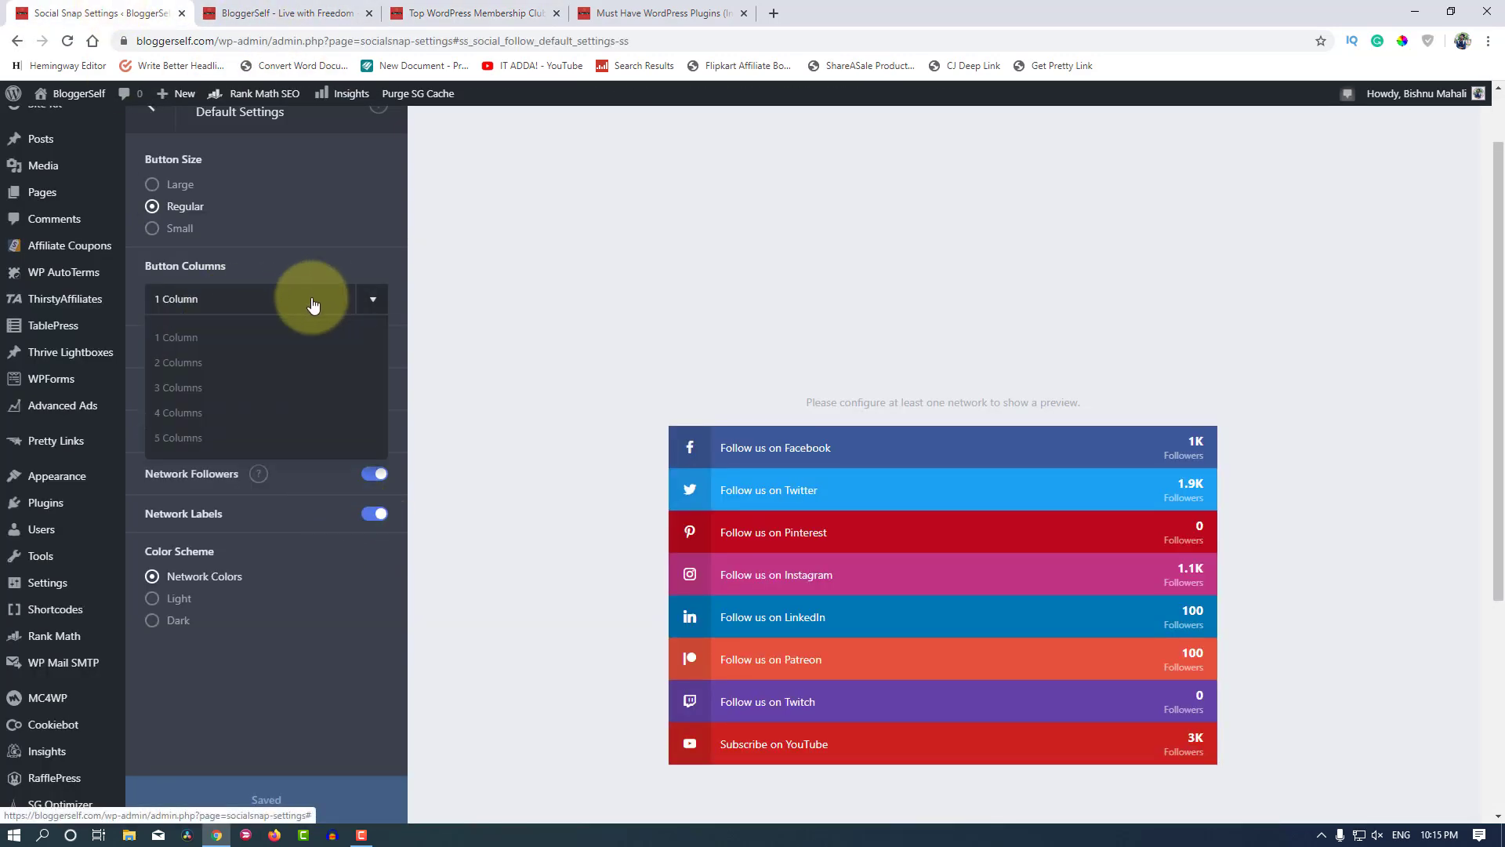
{"action": "left_click", "coordinate": [245, 365]}
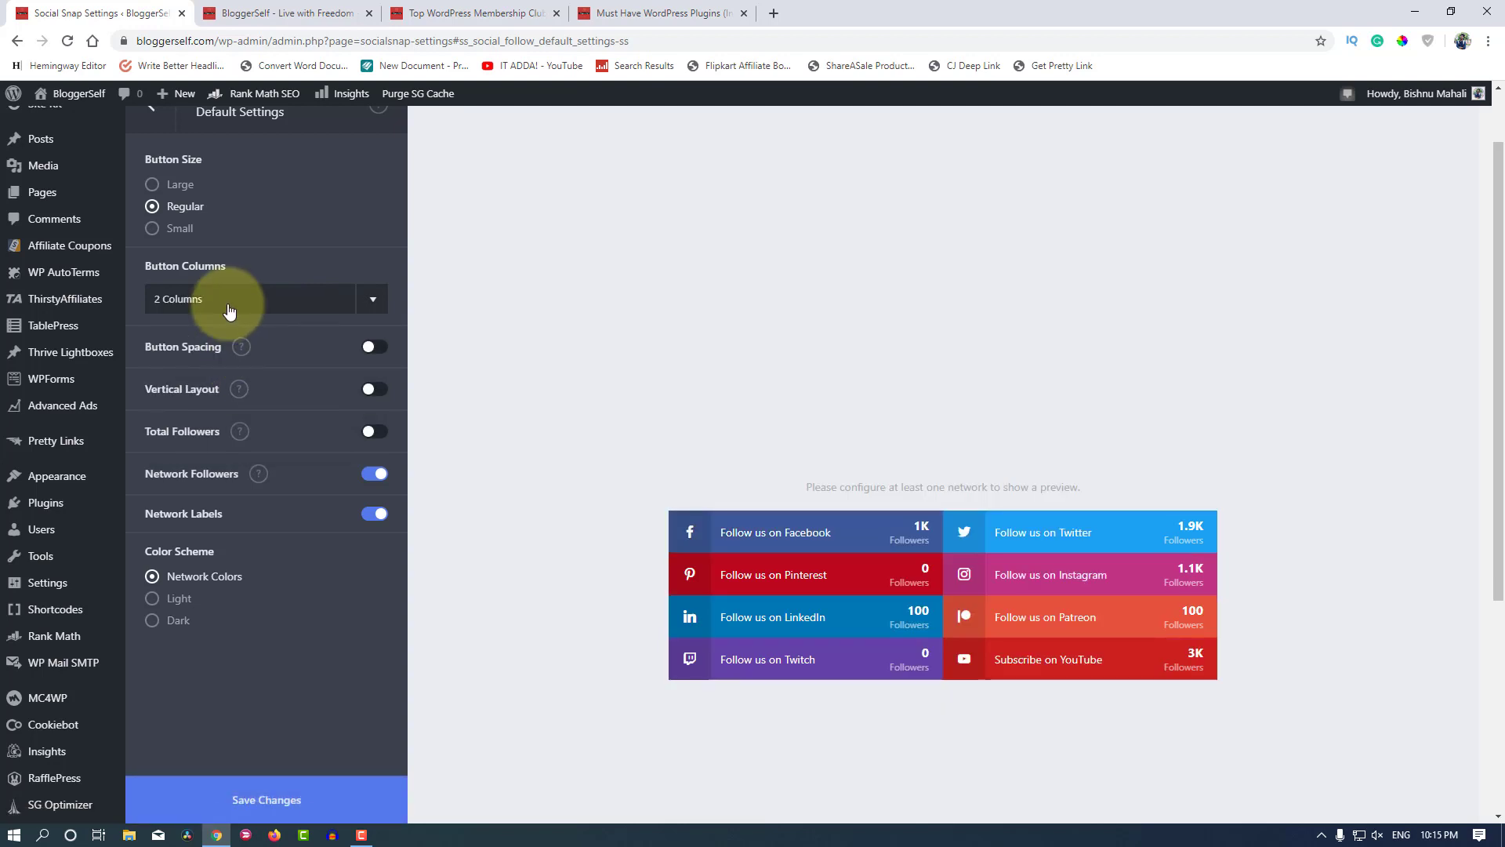
{"action": "left_click", "coordinate": [245, 302]}
{"action": "left_click", "coordinate": [221, 385]}
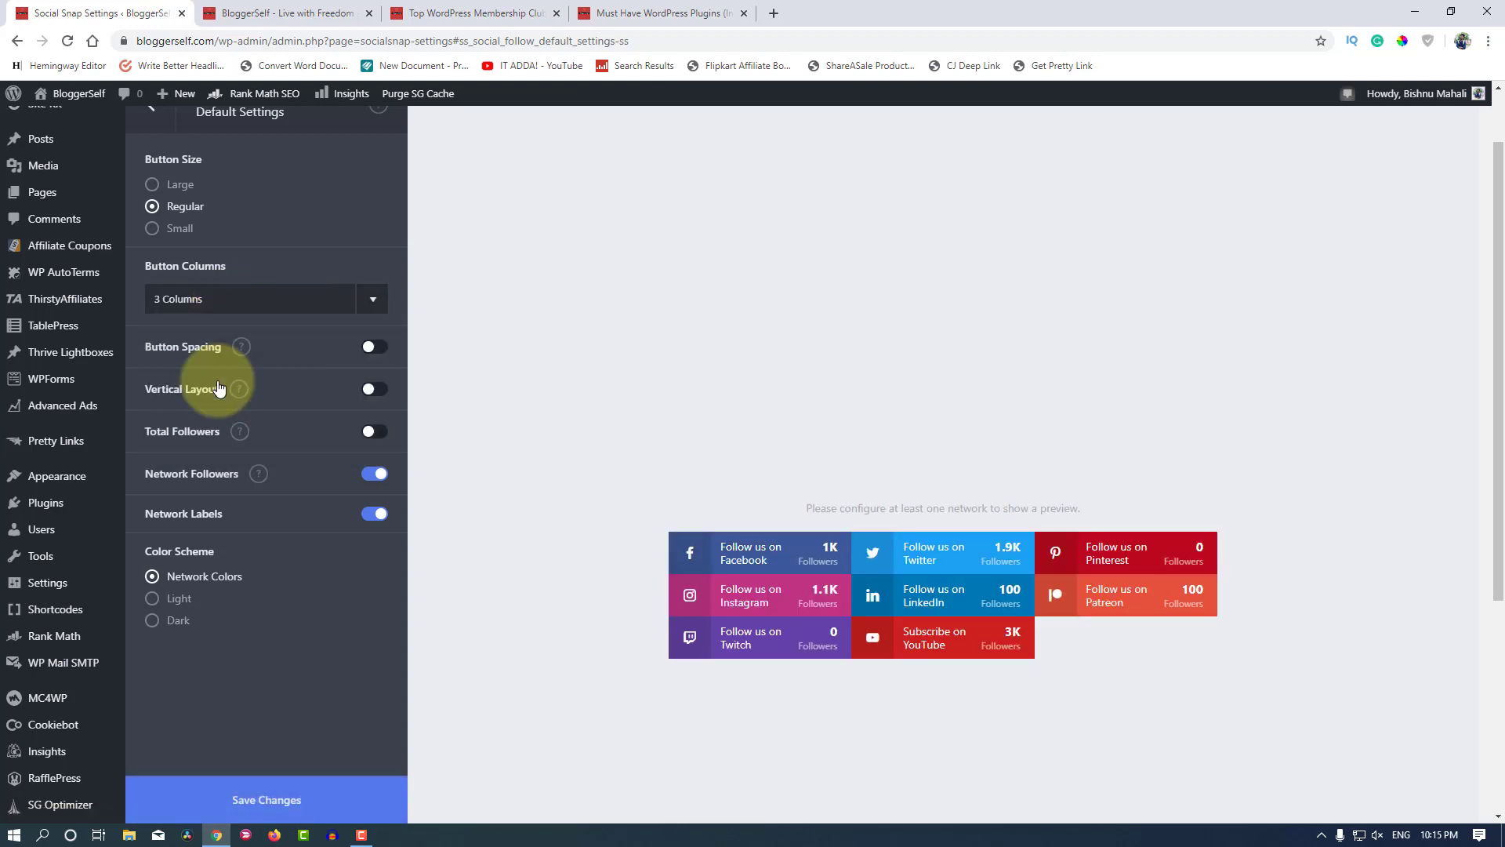
Step: Enable Vertical Layout for the follow buttons and check all the network tiles in the live preview
{"action": "scroll", "coordinate": [235, 474], "scroll_direction": "up", "scroll_amount": 1}
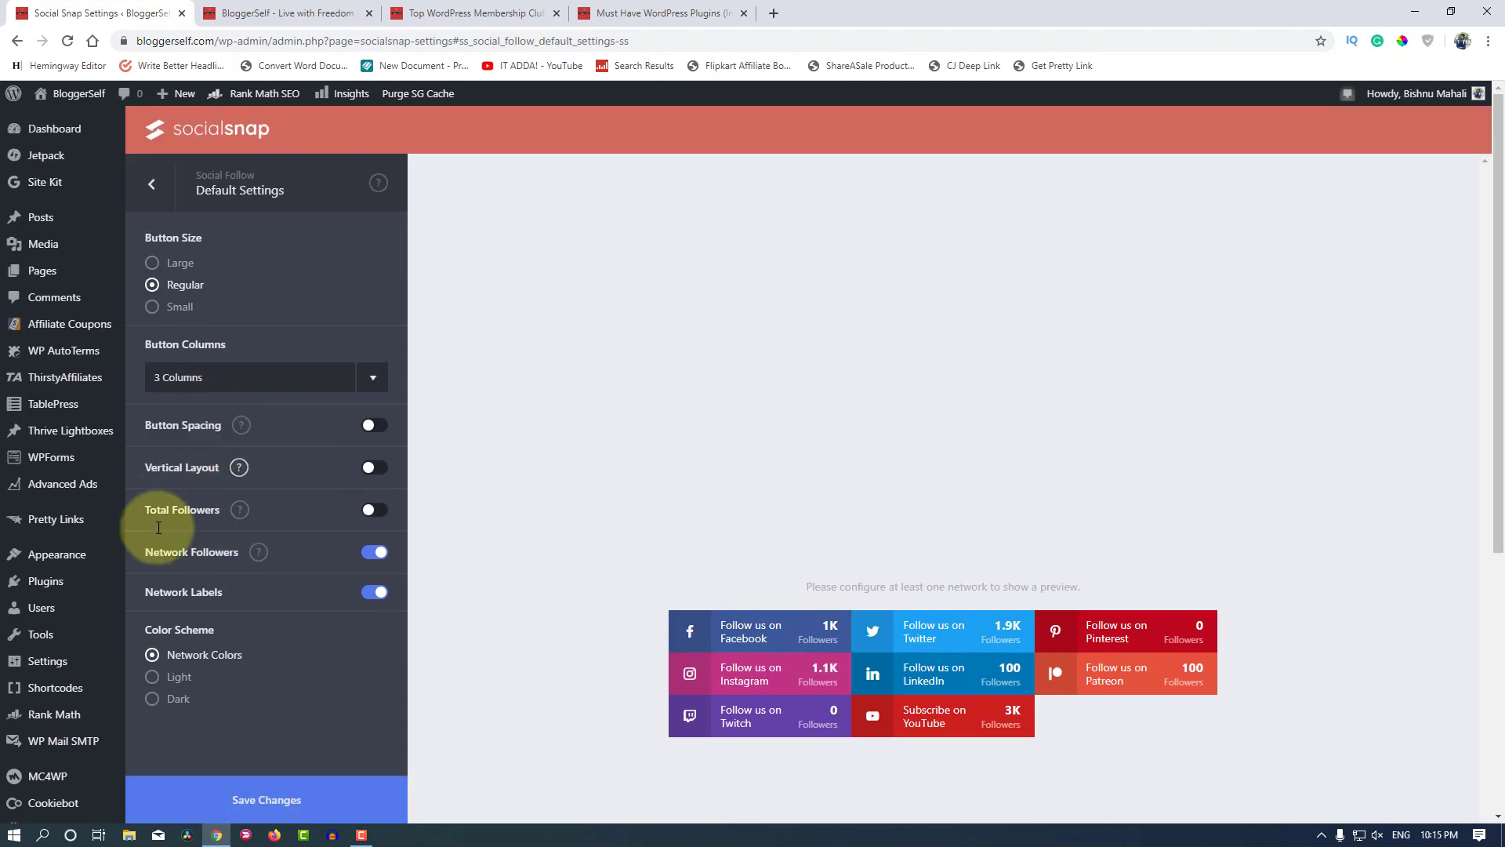
{"action": "left_click", "coordinate": [369, 469]}
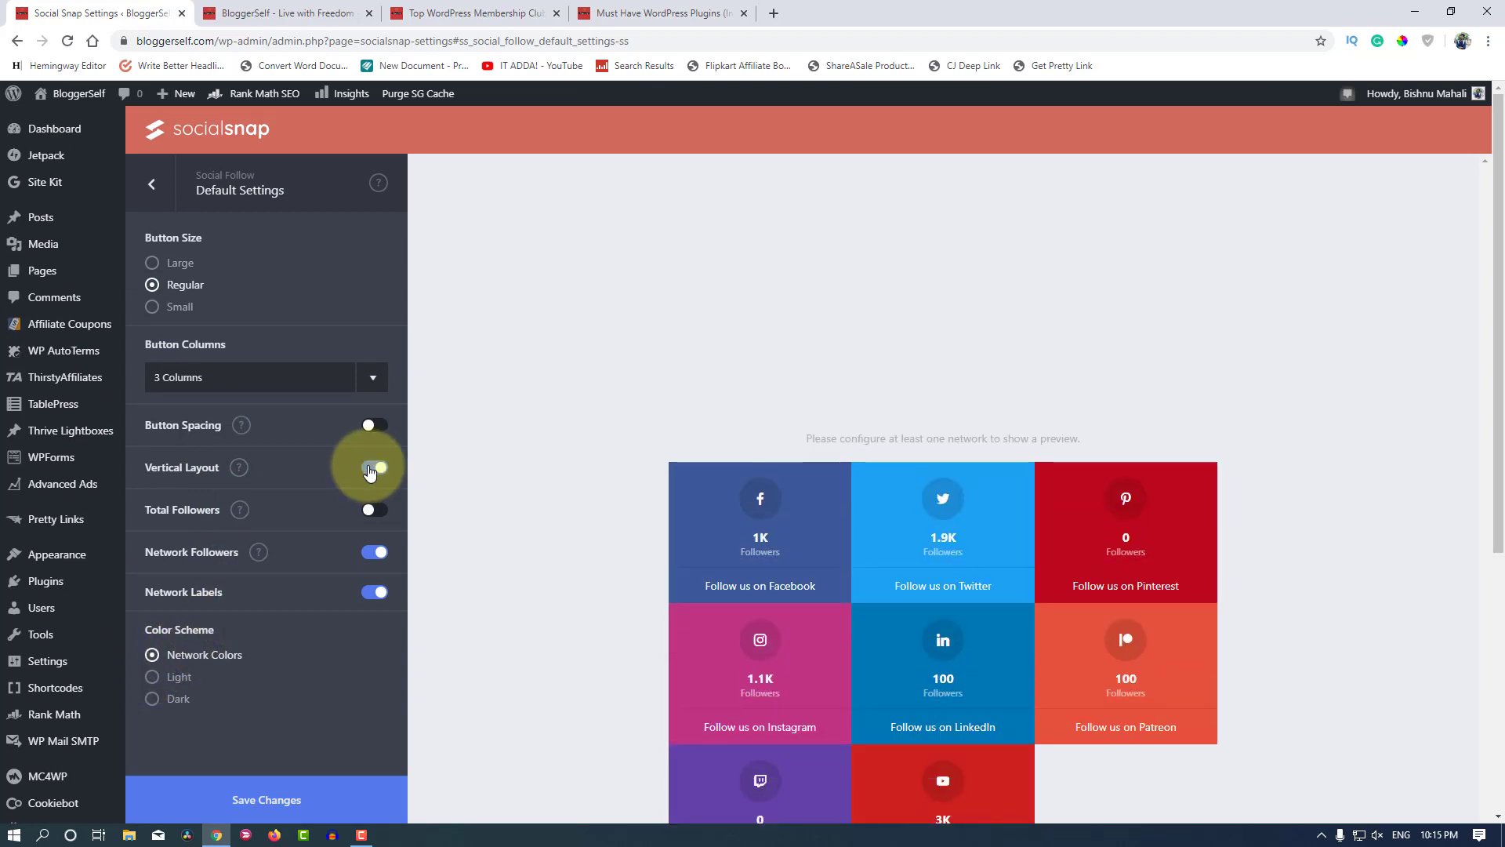
{"action": "scroll", "coordinate": [716, 632], "scroll_direction": "down", "scroll_amount": 2}
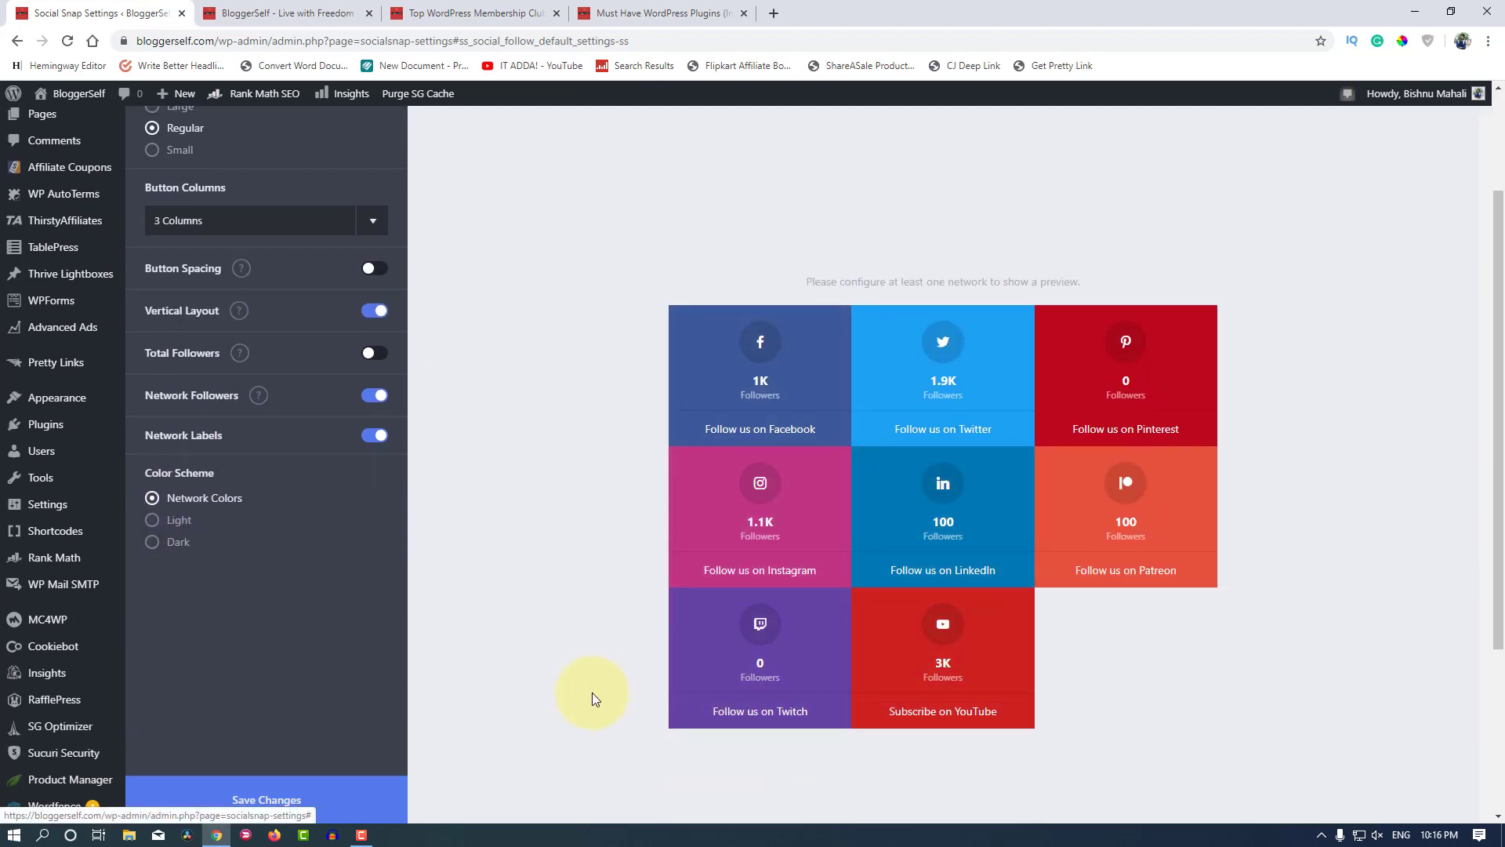
{"action": "scroll", "coordinate": [441, 631], "scroll_direction": "up", "scroll_amount": 2}
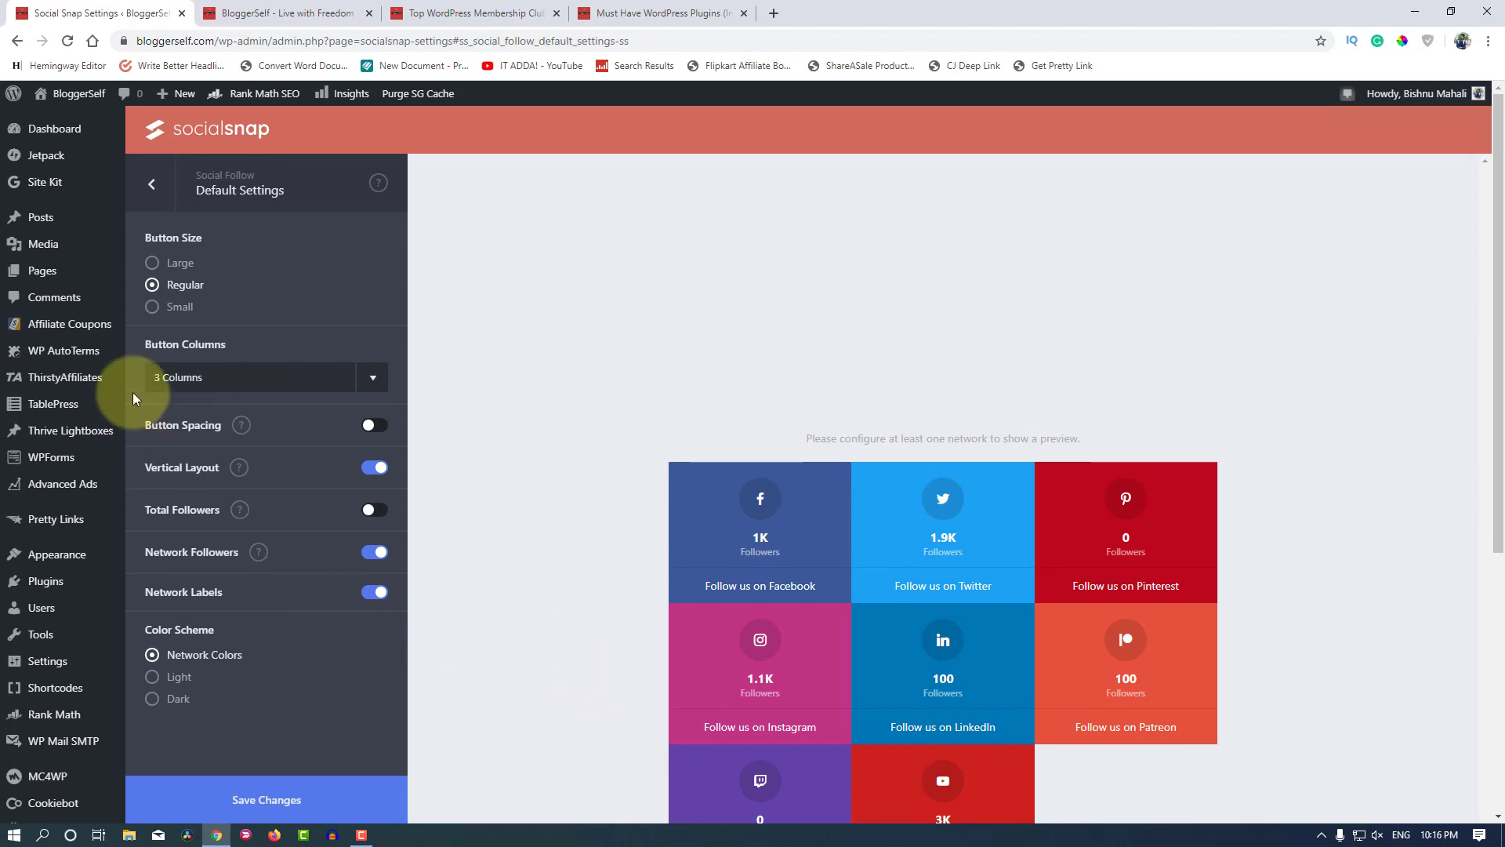
Step: Set Button Columns to 2 Columns and look over the follow buttons in the live preview
{"action": "left_click", "coordinate": [191, 379]}
{"action": "left_click", "coordinate": [192, 436]}
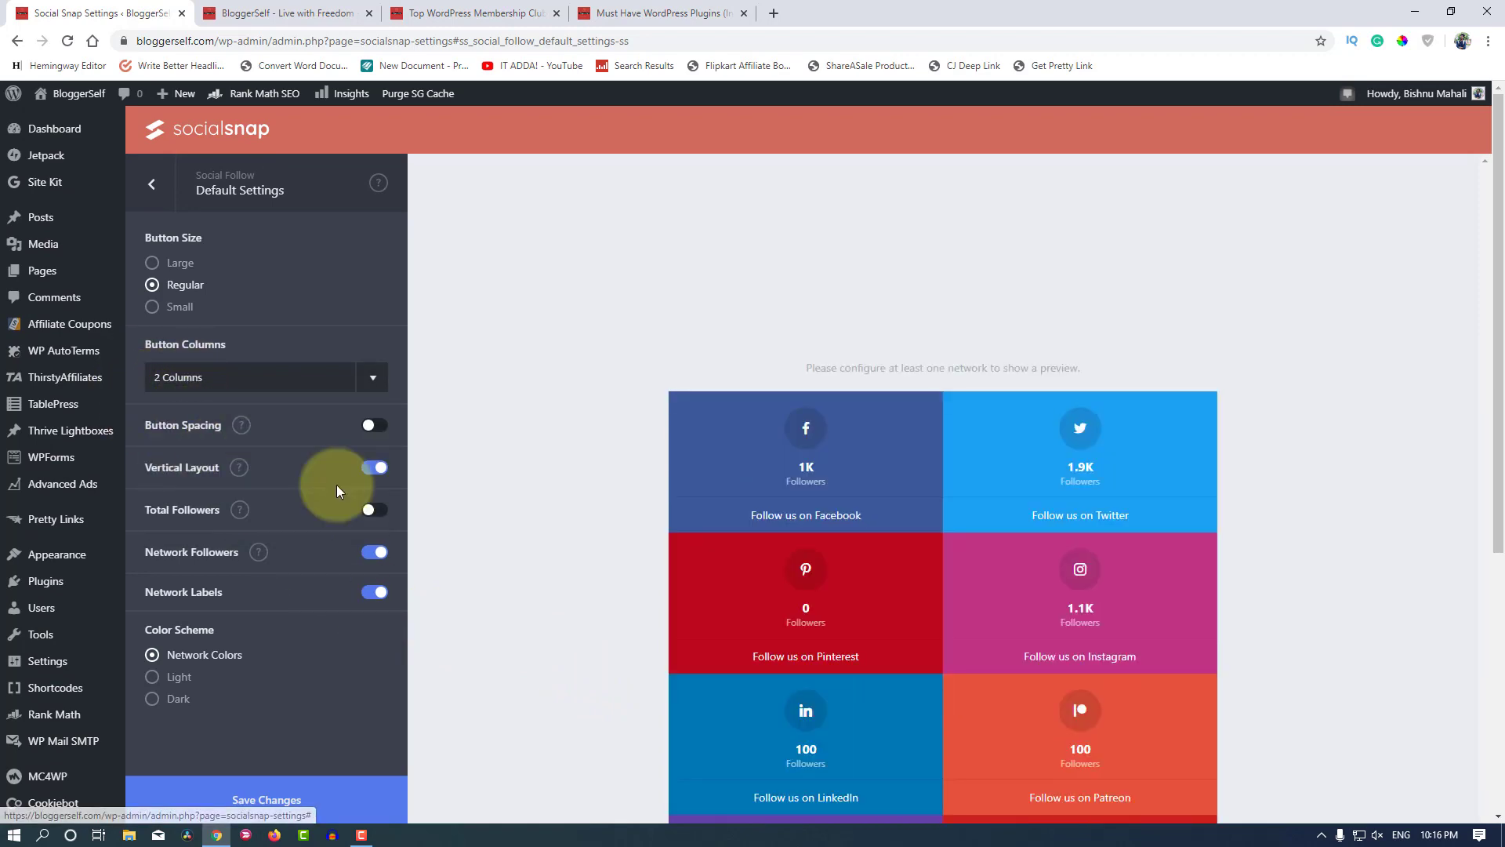
{"action": "scroll", "coordinate": [756, 592], "scroll_direction": "down", "scroll_amount": 4}
{"action": "scroll", "coordinate": [755, 585], "scroll_direction": "up", "scroll_amount": 4}
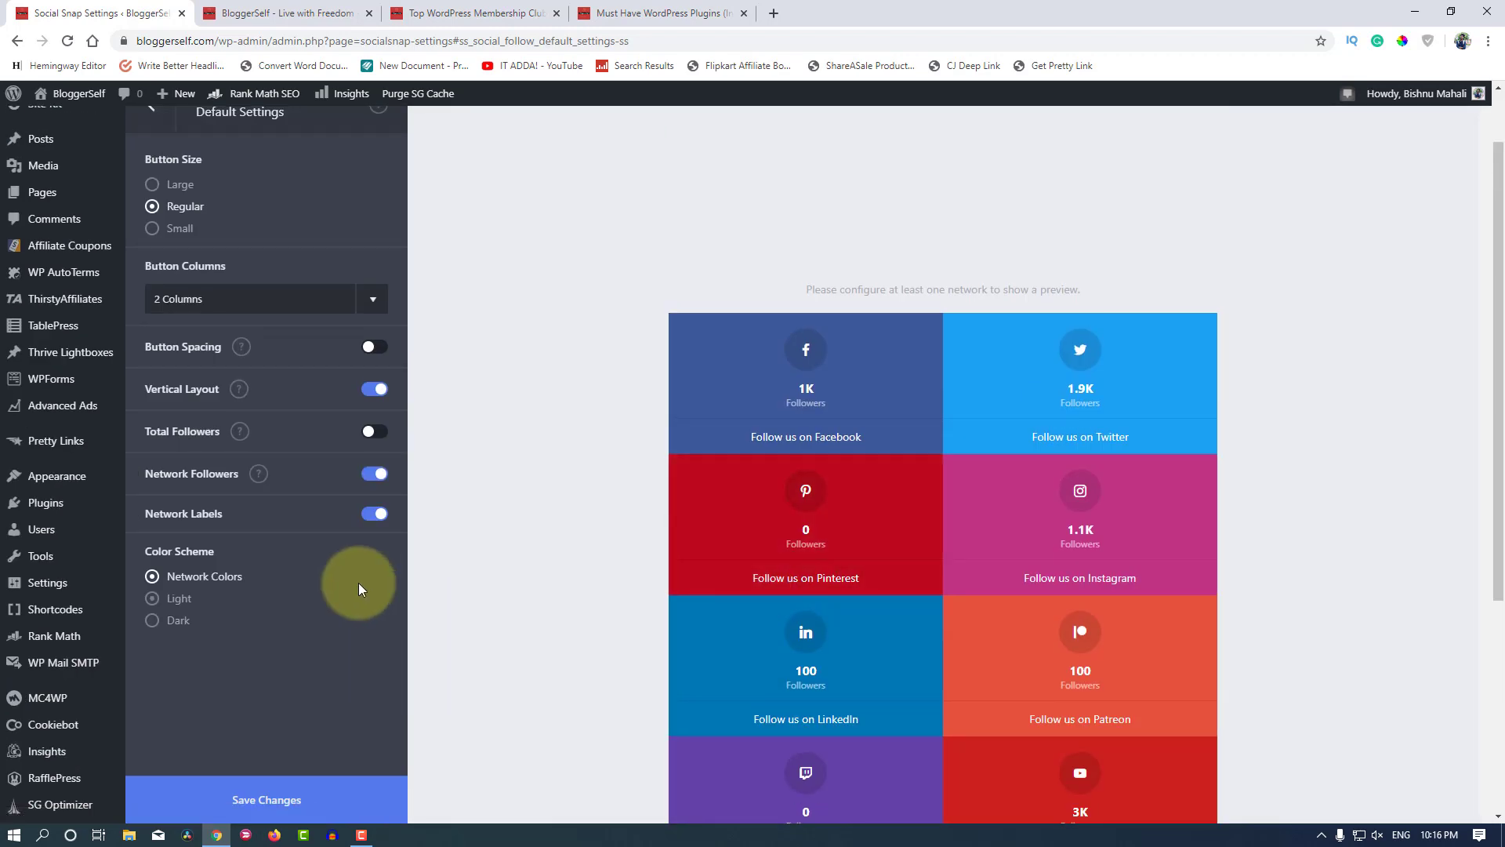
Step: Turn Button Spacing on to preview the gaps between the follow buttons, and turn it off again
{"action": "left_click", "coordinate": [368, 348]}
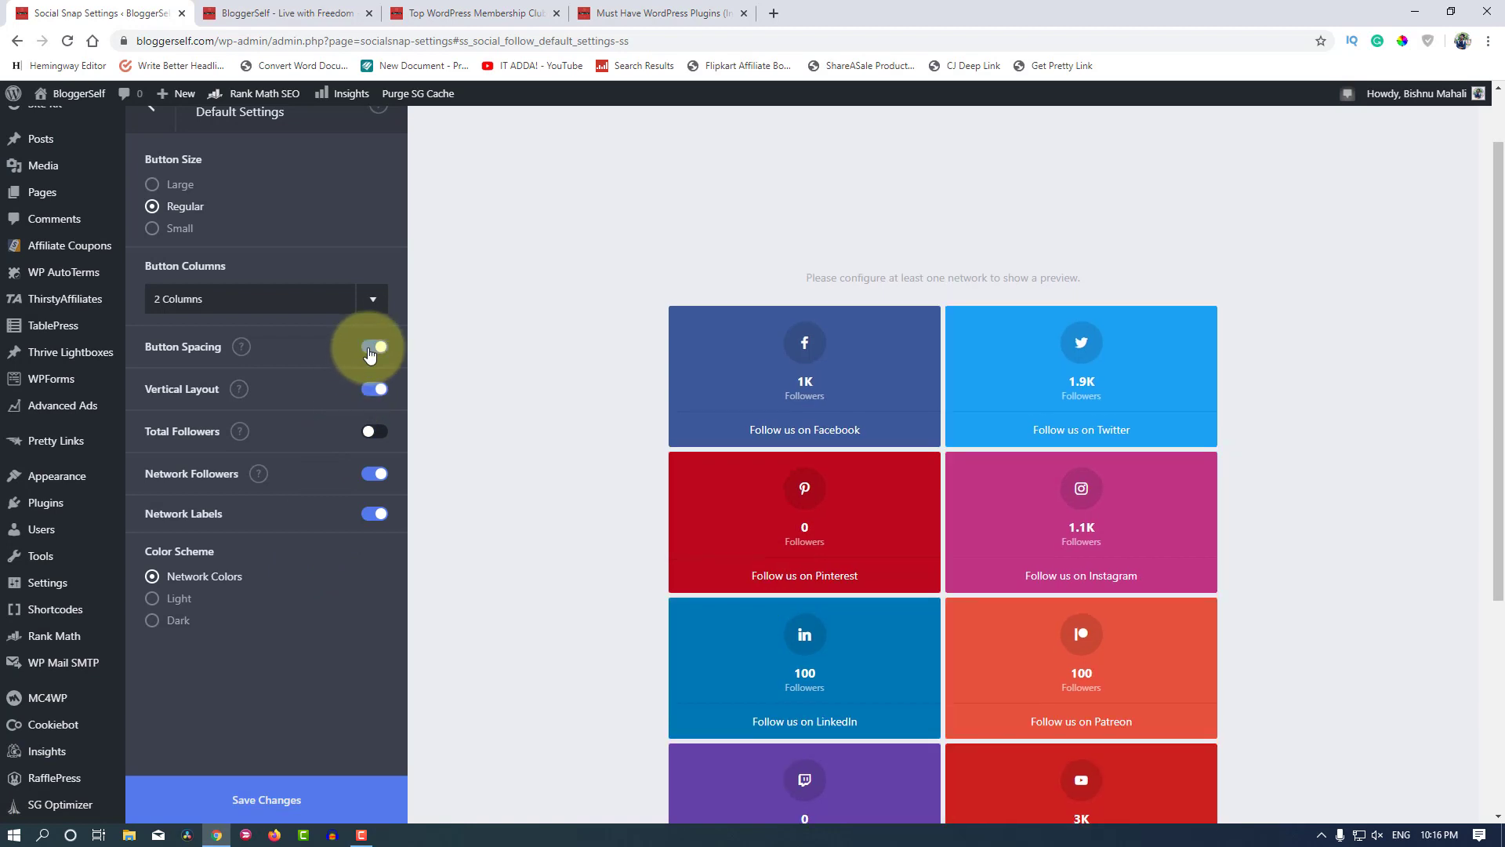
{"action": "left_click", "coordinate": [371, 351]}
{"action": "scroll", "coordinate": [270, 492], "scroll_direction": "up", "scroll_amount": 1}
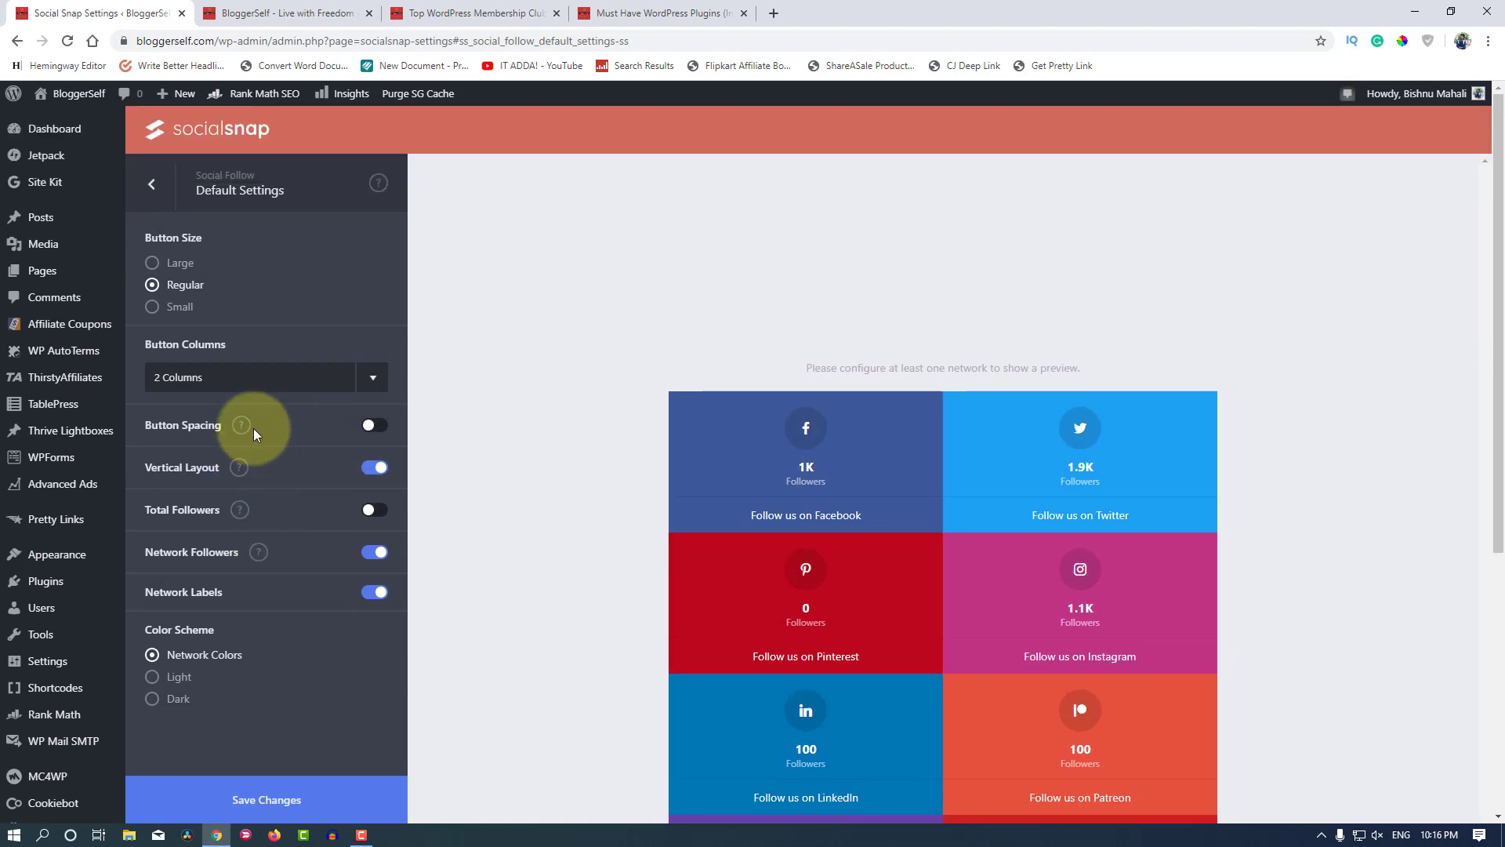
Step: Set Button Columns to 1 Column, turn Vertical Layout off, and look over the follow buttons in the live preview
{"action": "left_click", "coordinate": [263, 388]}
{"action": "left_click", "coordinate": [235, 416]}
{"action": "scroll", "coordinate": [276, 560], "scroll_direction": "down", "scroll_amount": 1}
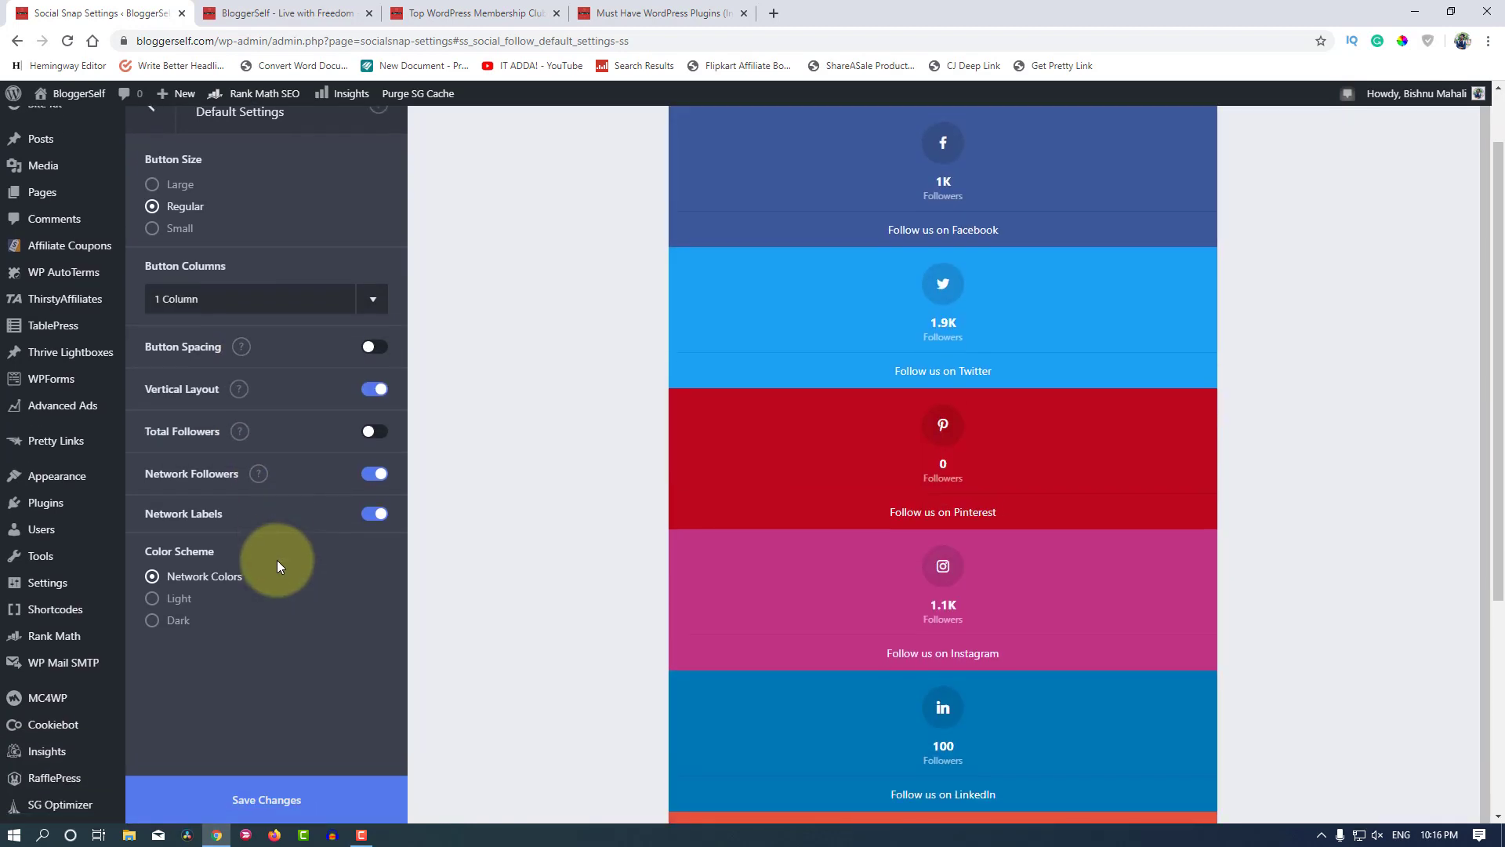
{"action": "left_click", "coordinate": [371, 388]}
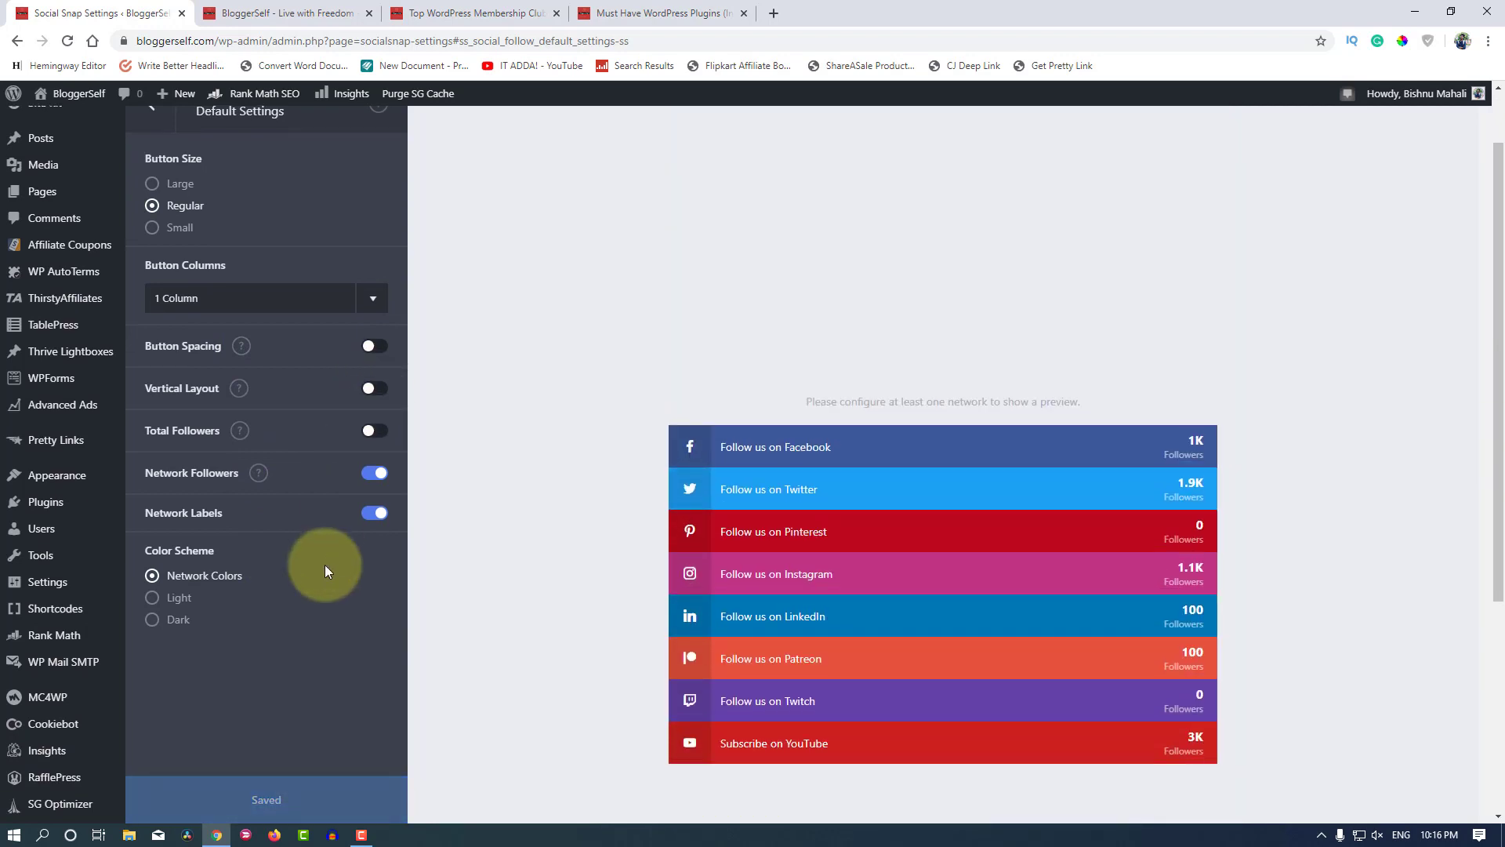
{"action": "scroll", "coordinate": [324, 564], "scroll_direction": "down", "scroll_amount": 2}
{"action": "scroll", "coordinate": [324, 565], "scroll_direction": "up", "scroll_amount": 3}
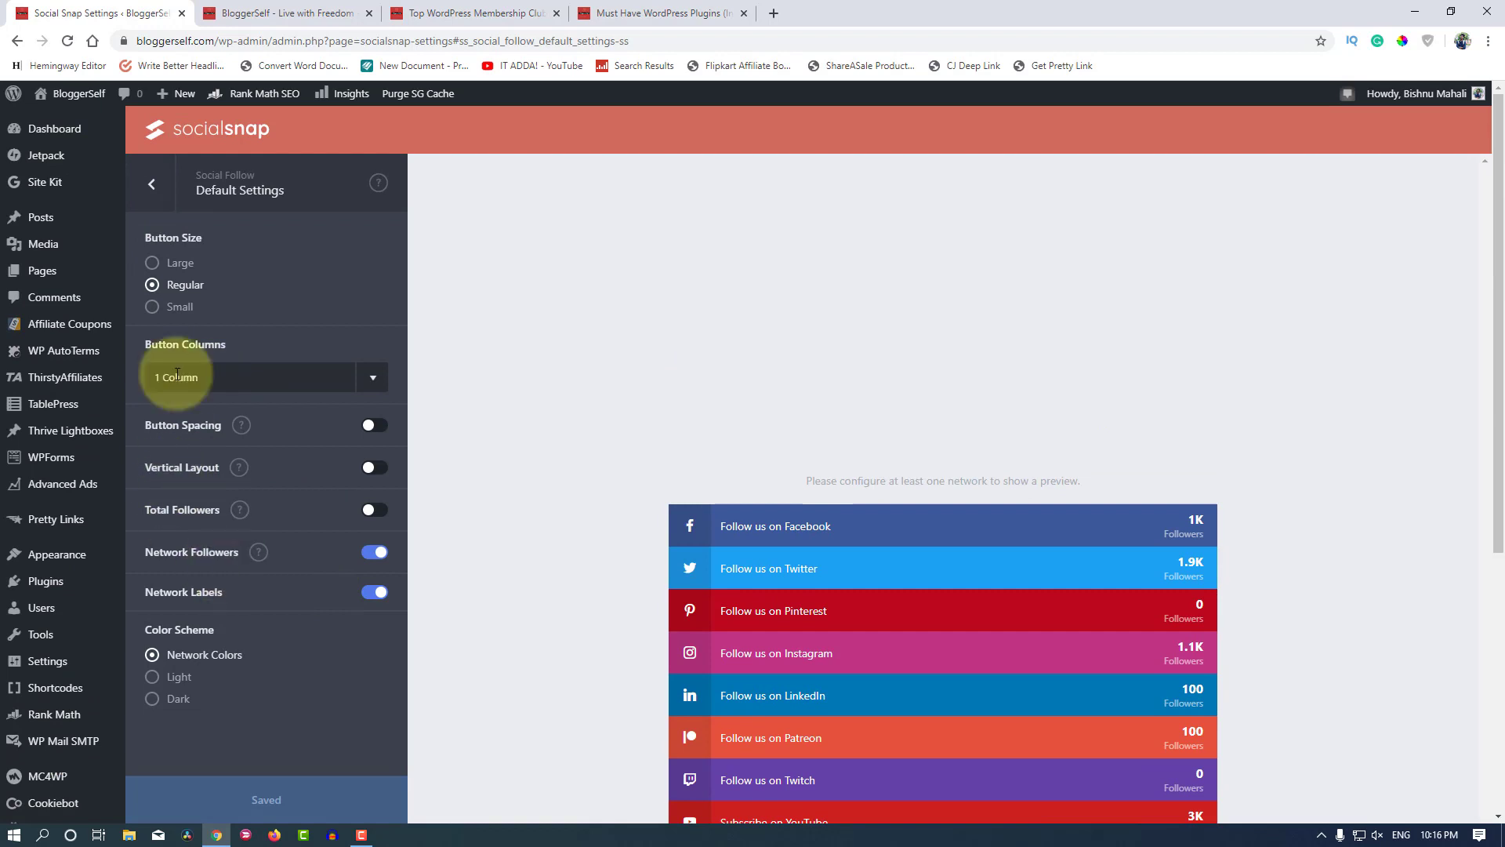
Step: Open the Click to Tweet settings and look over the options and the preview box
{"action": "left_click", "coordinate": [149, 186]}
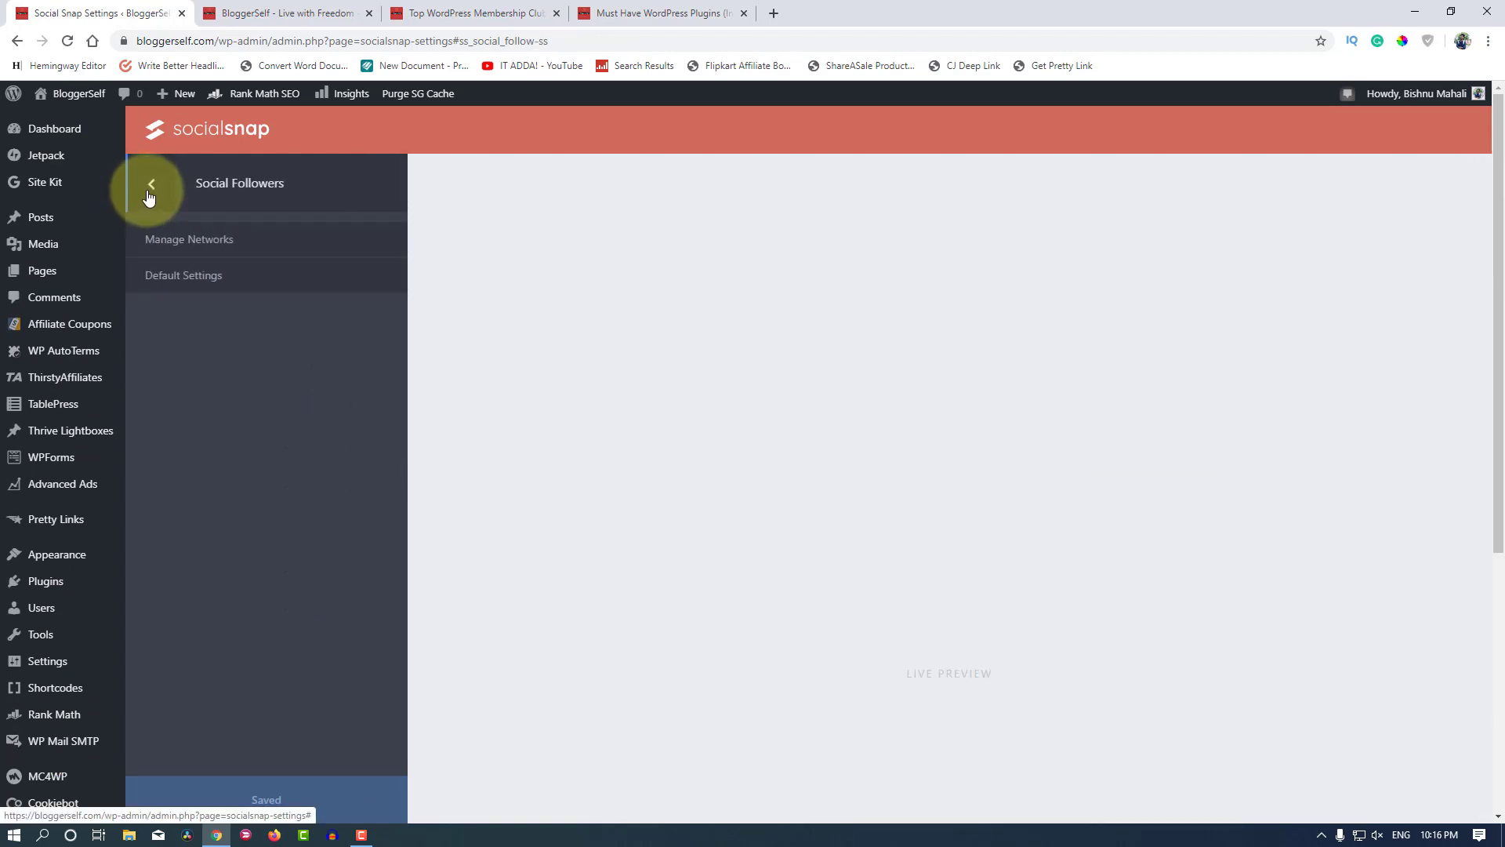
{"action": "left_click", "coordinate": [149, 188]}
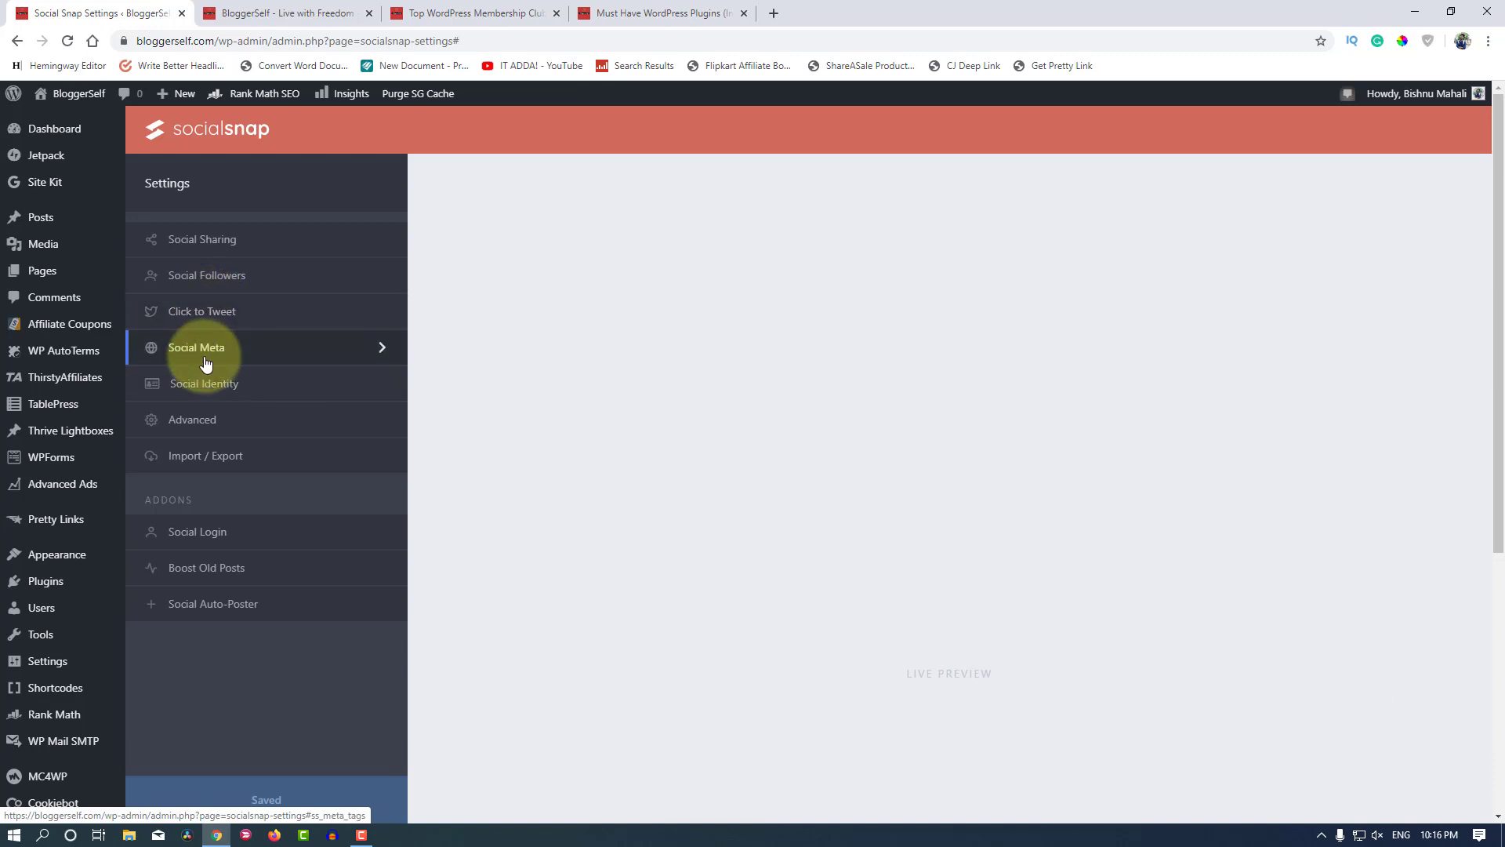
{"action": "left_click", "coordinate": [208, 312]}
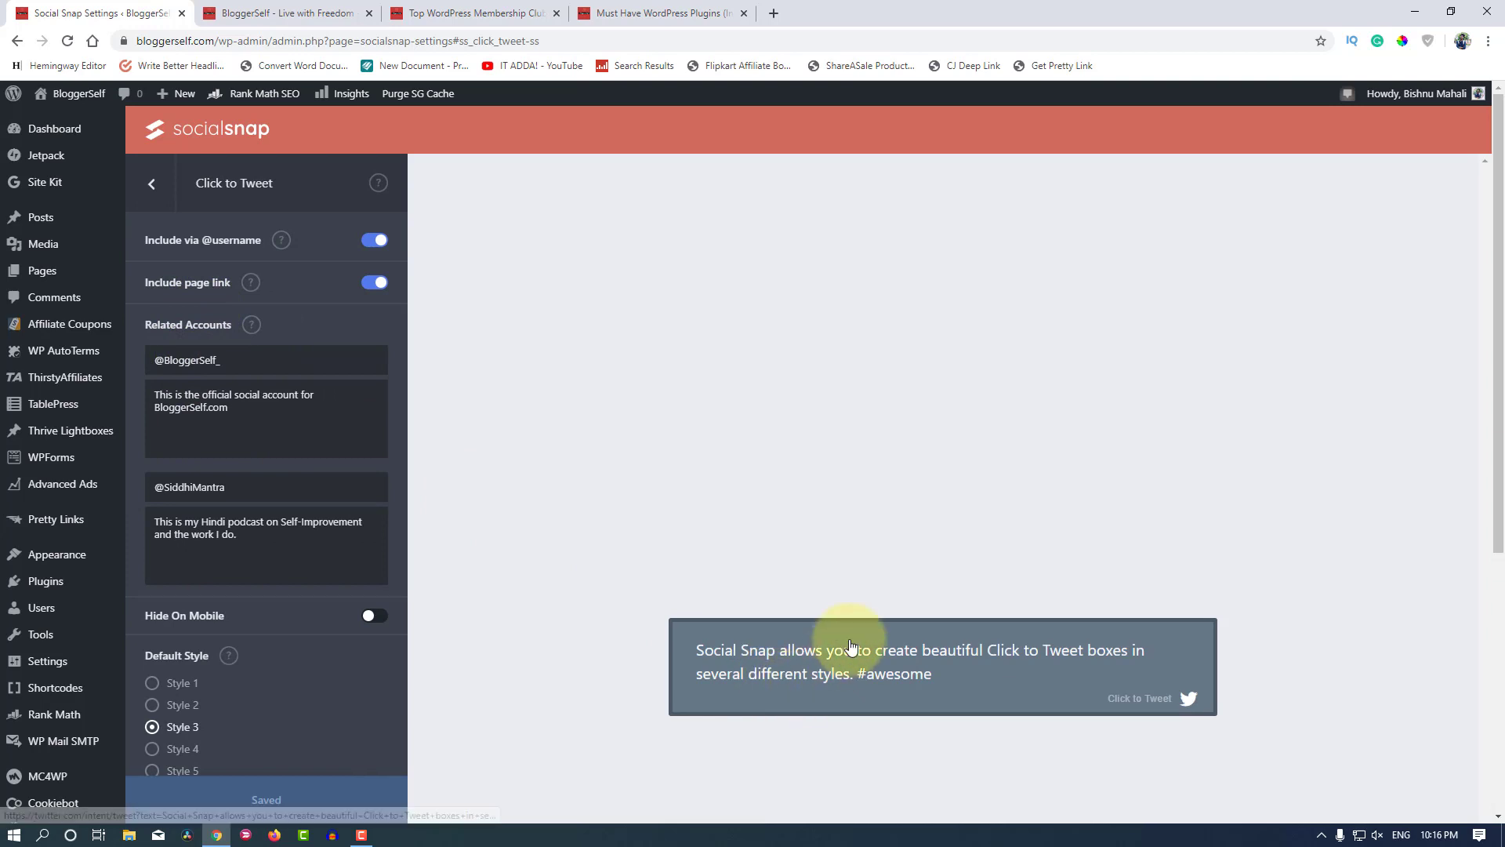
{"action": "scroll", "coordinate": [839, 657], "scroll_direction": "down", "scroll_amount": 2}
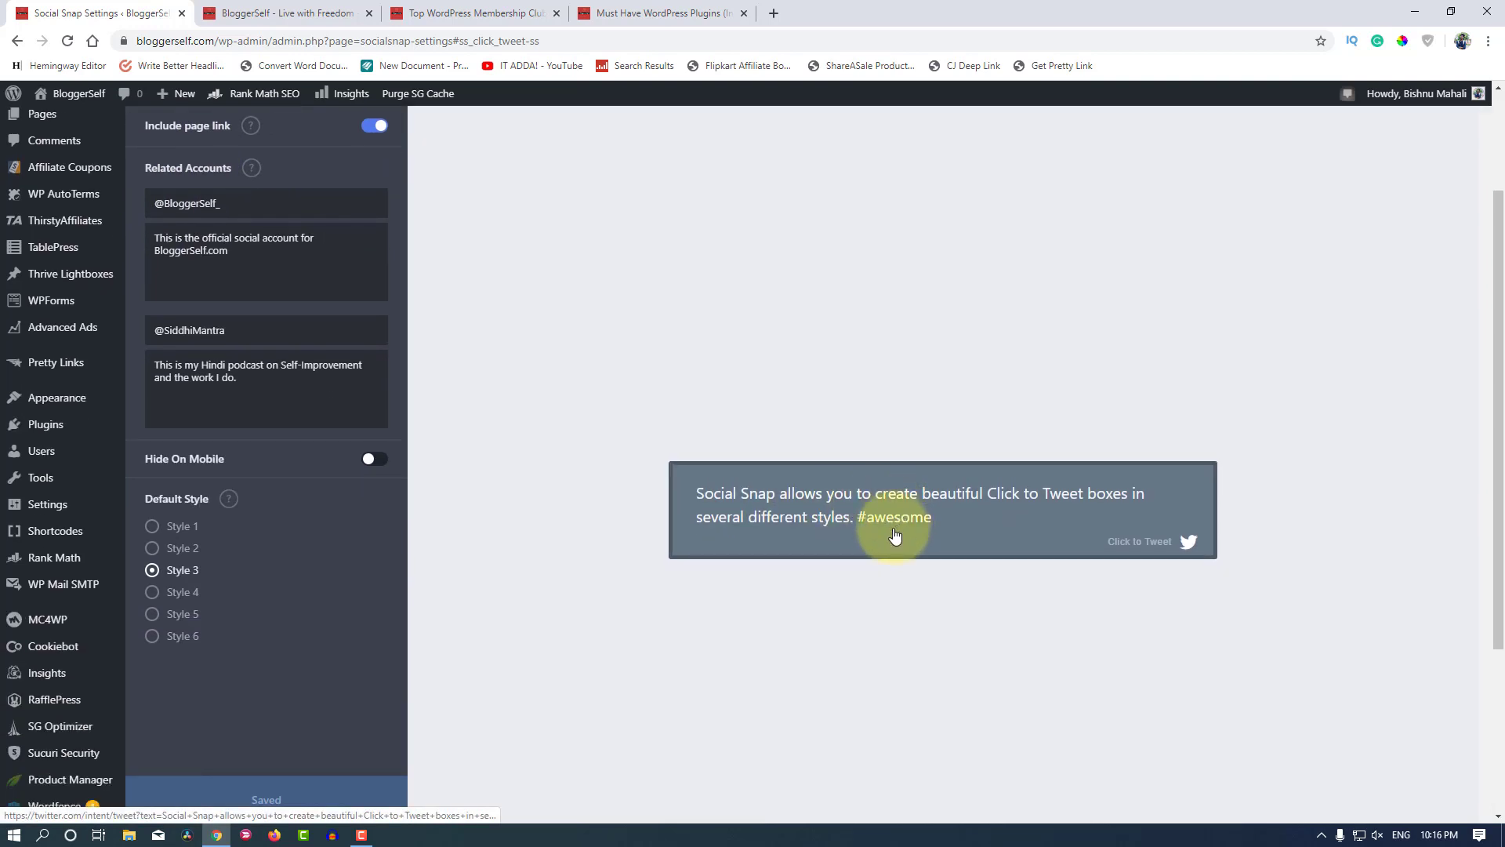
{"action": "scroll", "coordinate": [627, 623], "scroll_direction": "up", "scroll_amount": 2}
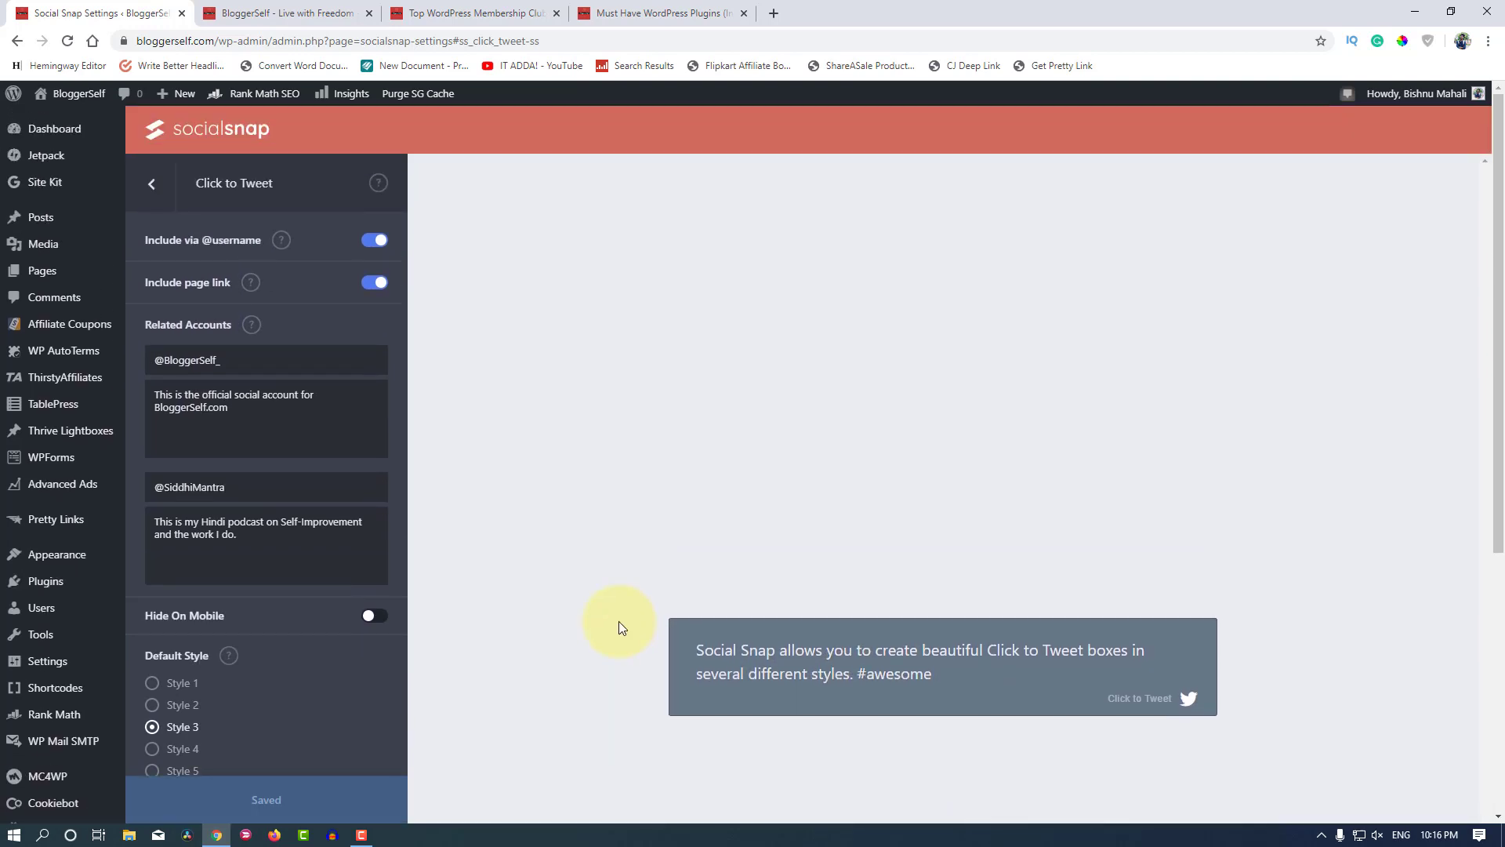
{"action": "scroll", "coordinate": [619, 625], "scroll_direction": "down", "scroll_amount": 2}
{"action": "scroll", "coordinate": [619, 625], "scroll_direction": "up", "scroll_amount": 2}
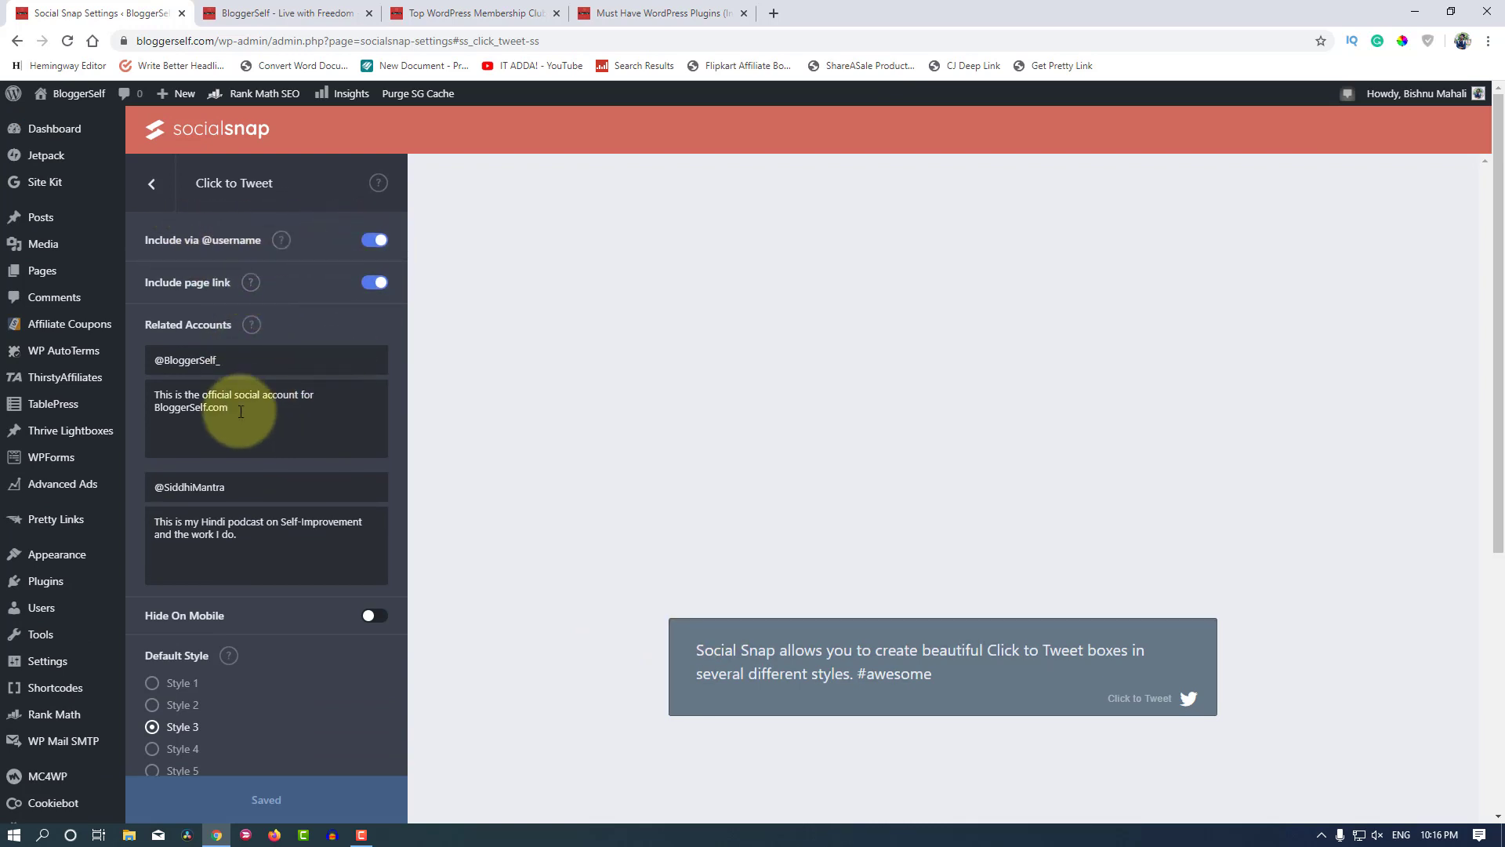
Step: Check both Related Accounts entries and their descriptions in the Click to Tweet settings
{"action": "left_click_drag", "start_coordinate": [156, 347], "coordinate": [261, 348]}
{"action": "left_click", "coordinate": [252, 351]}
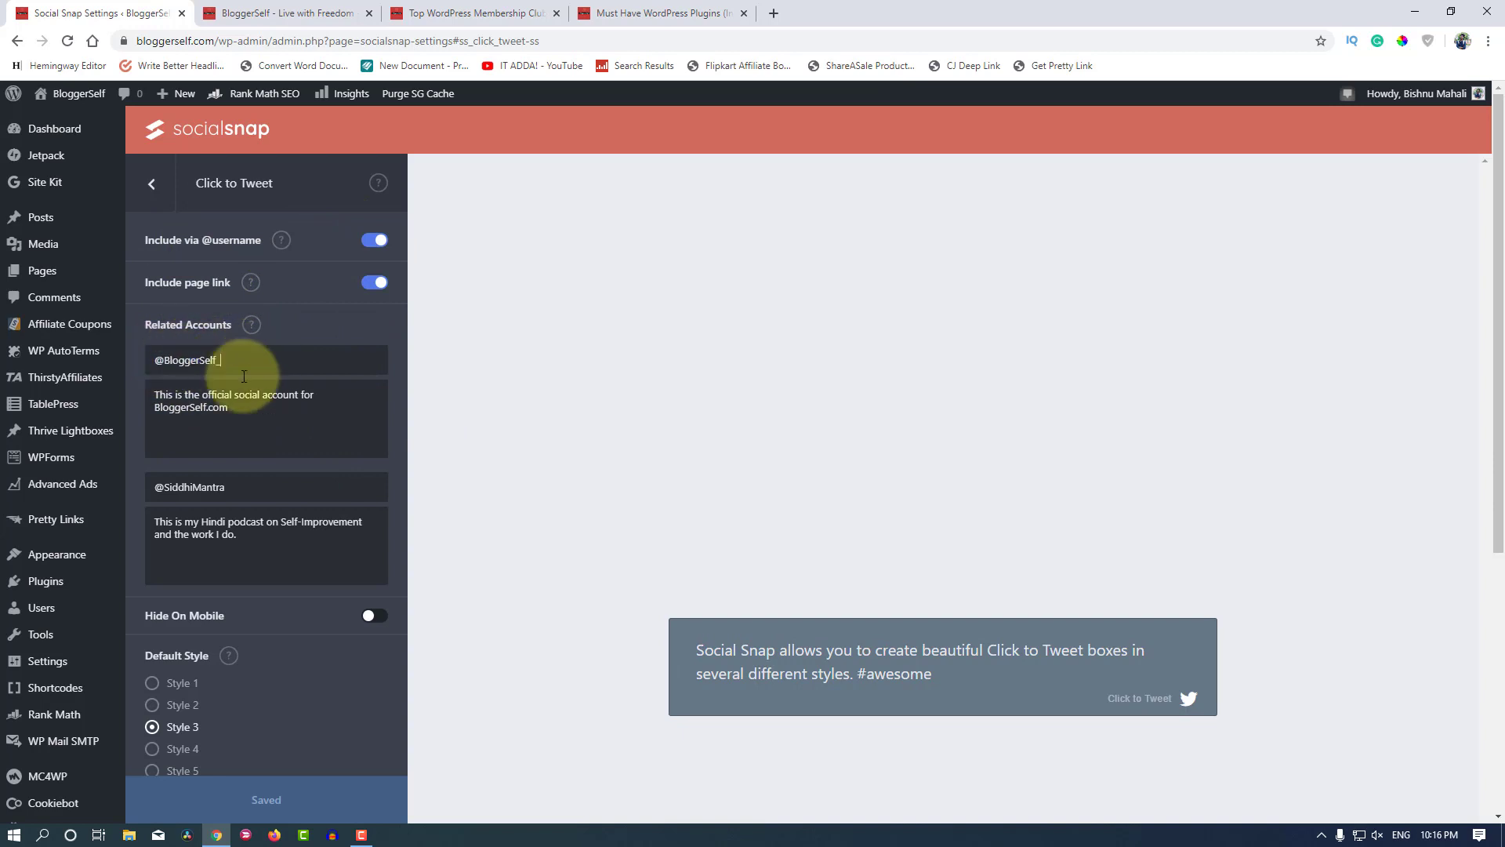
{"action": "left_click_drag", "start_coordinate": [167, 484], "coordinate": [285, 477]}
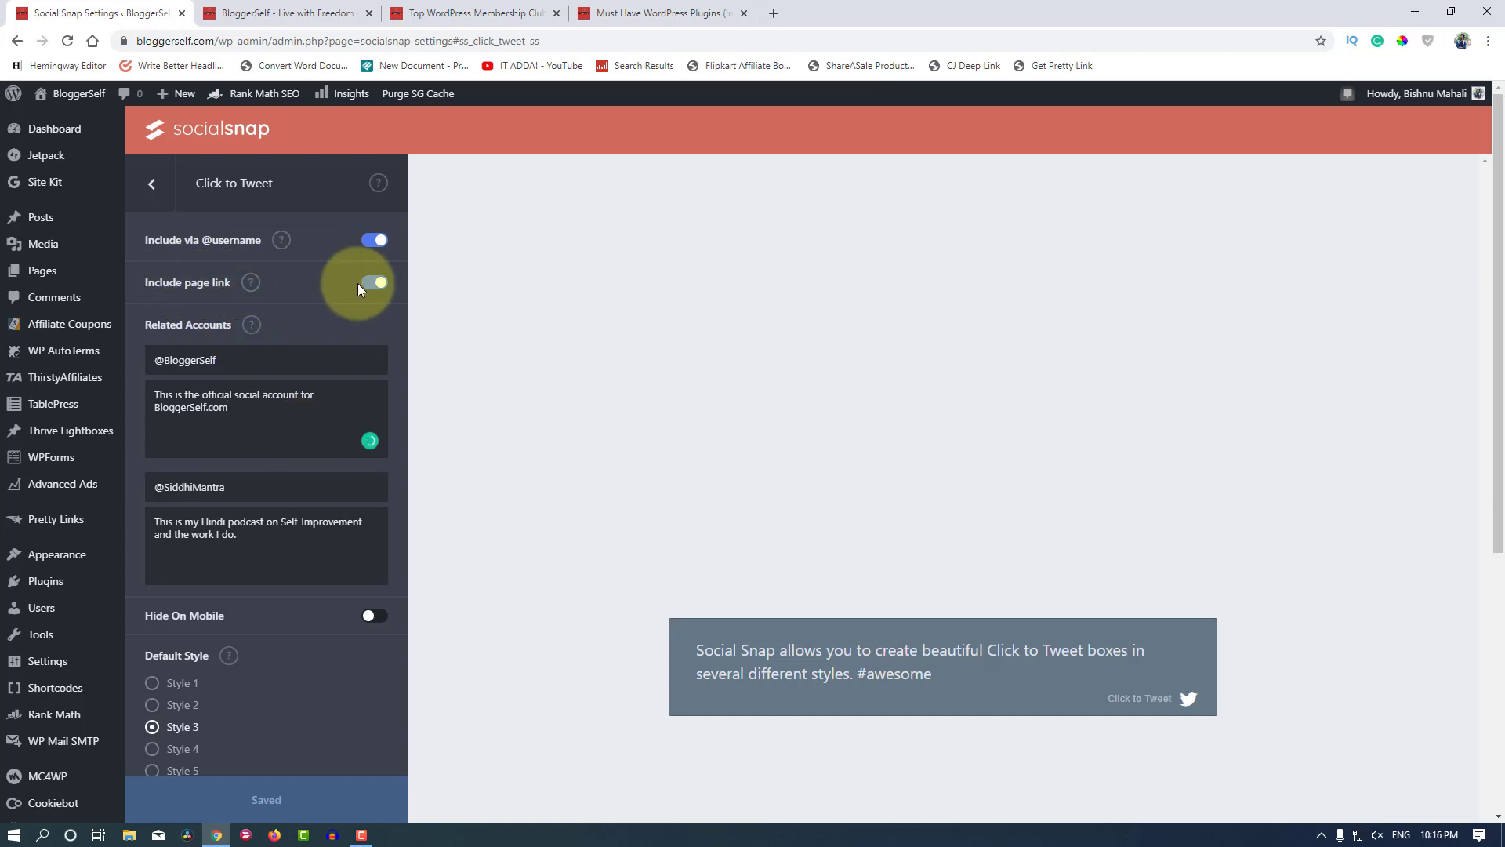
Step: Compare Styles 1 to 6 for the Click to Tweet box, settle on Style 5 as the Default Style, and save the changes
{"action": "scroll", "coordinate": [345, 469], "scroll_direction": "down", "scroll_amount": 3}
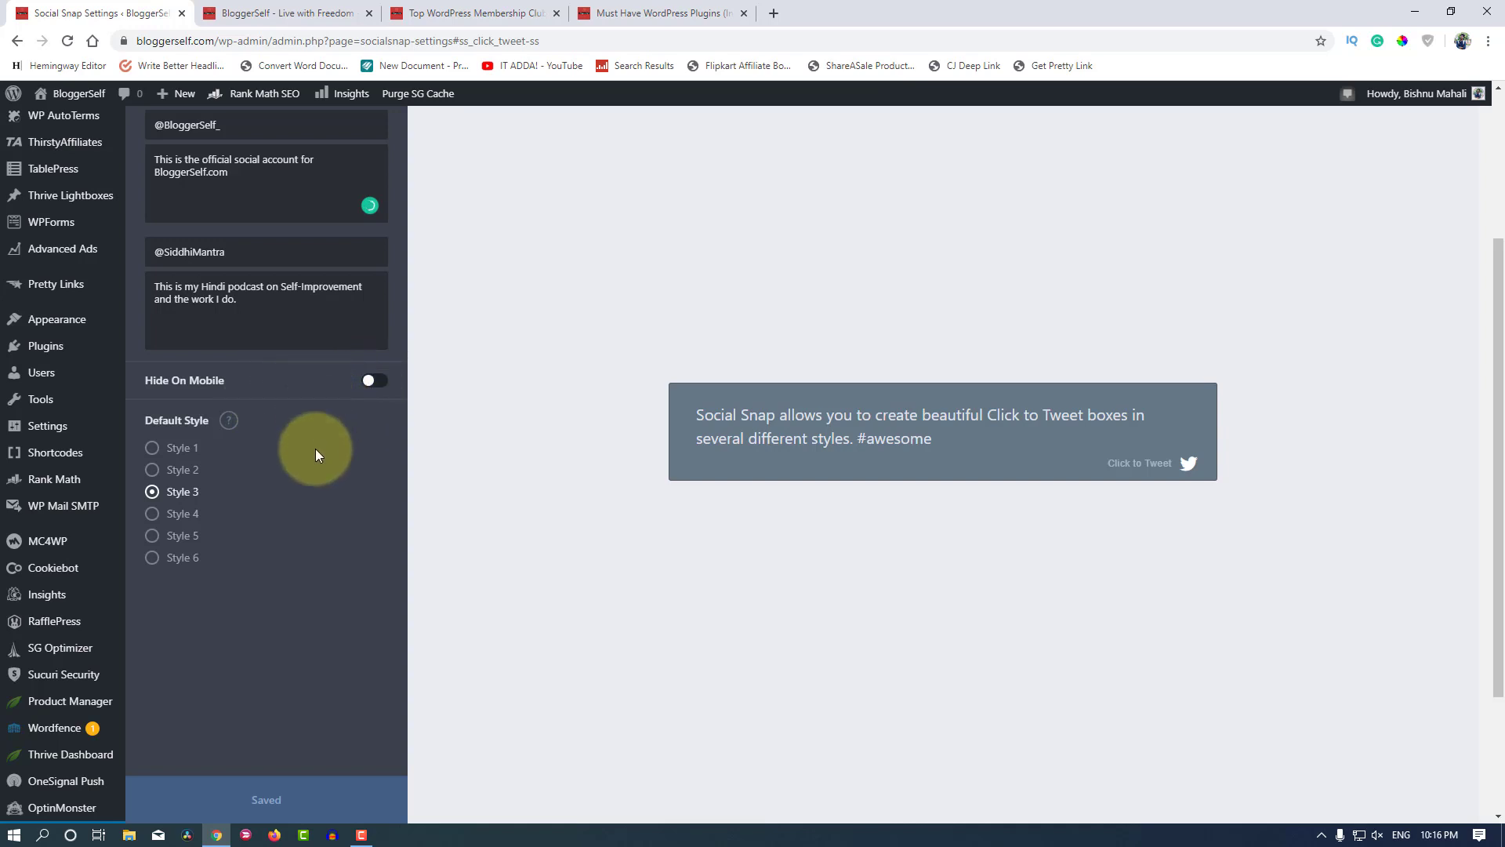
{"action": "scroll", "coordinate": [337, 467], "scroll_direction": "down", "scroll_amount": 1}
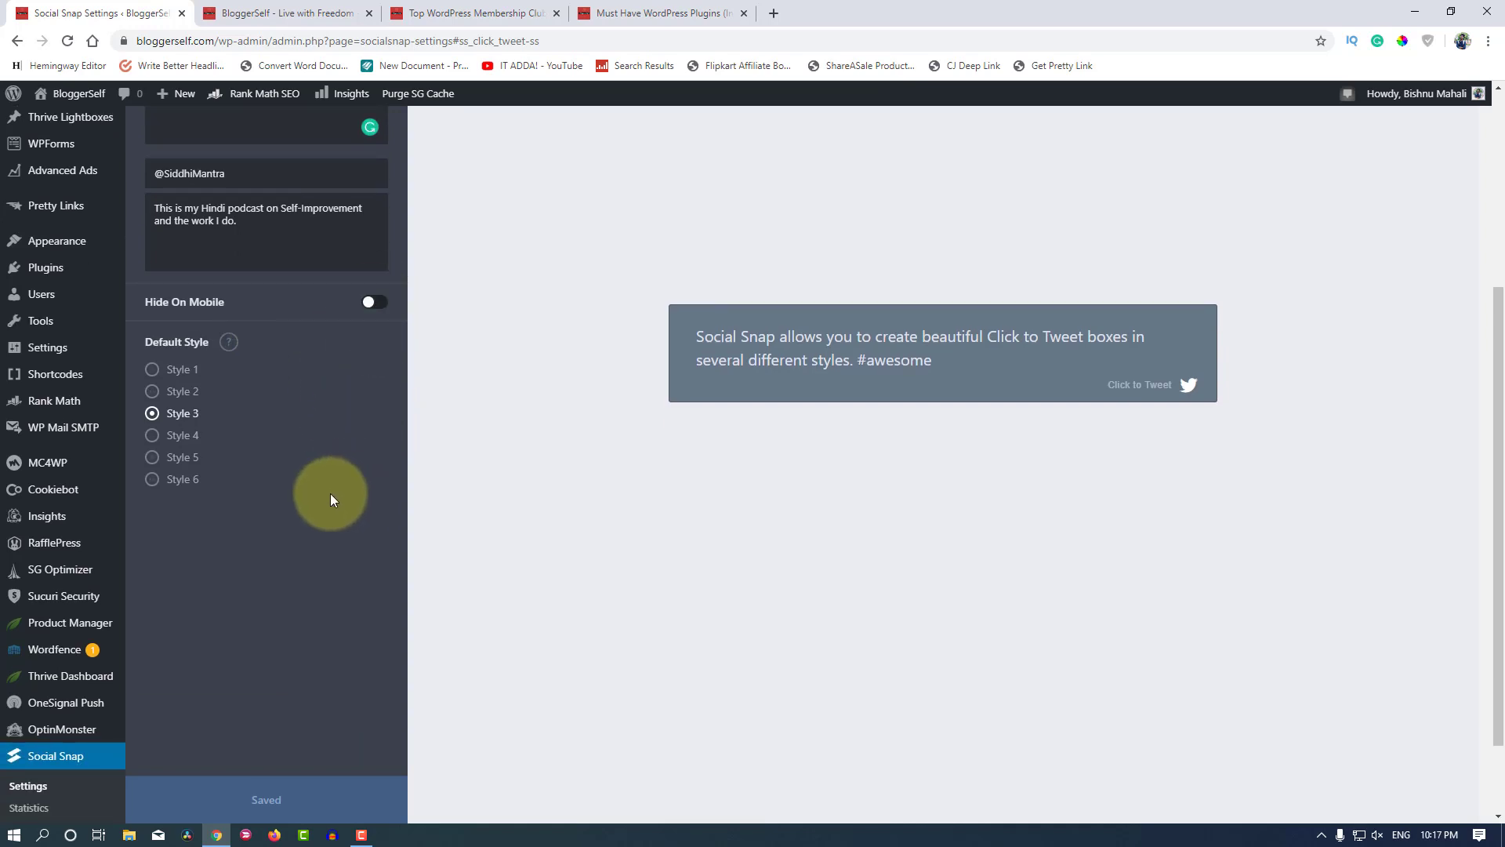
{"action": "left_click", "coordinate": [152, 370]}
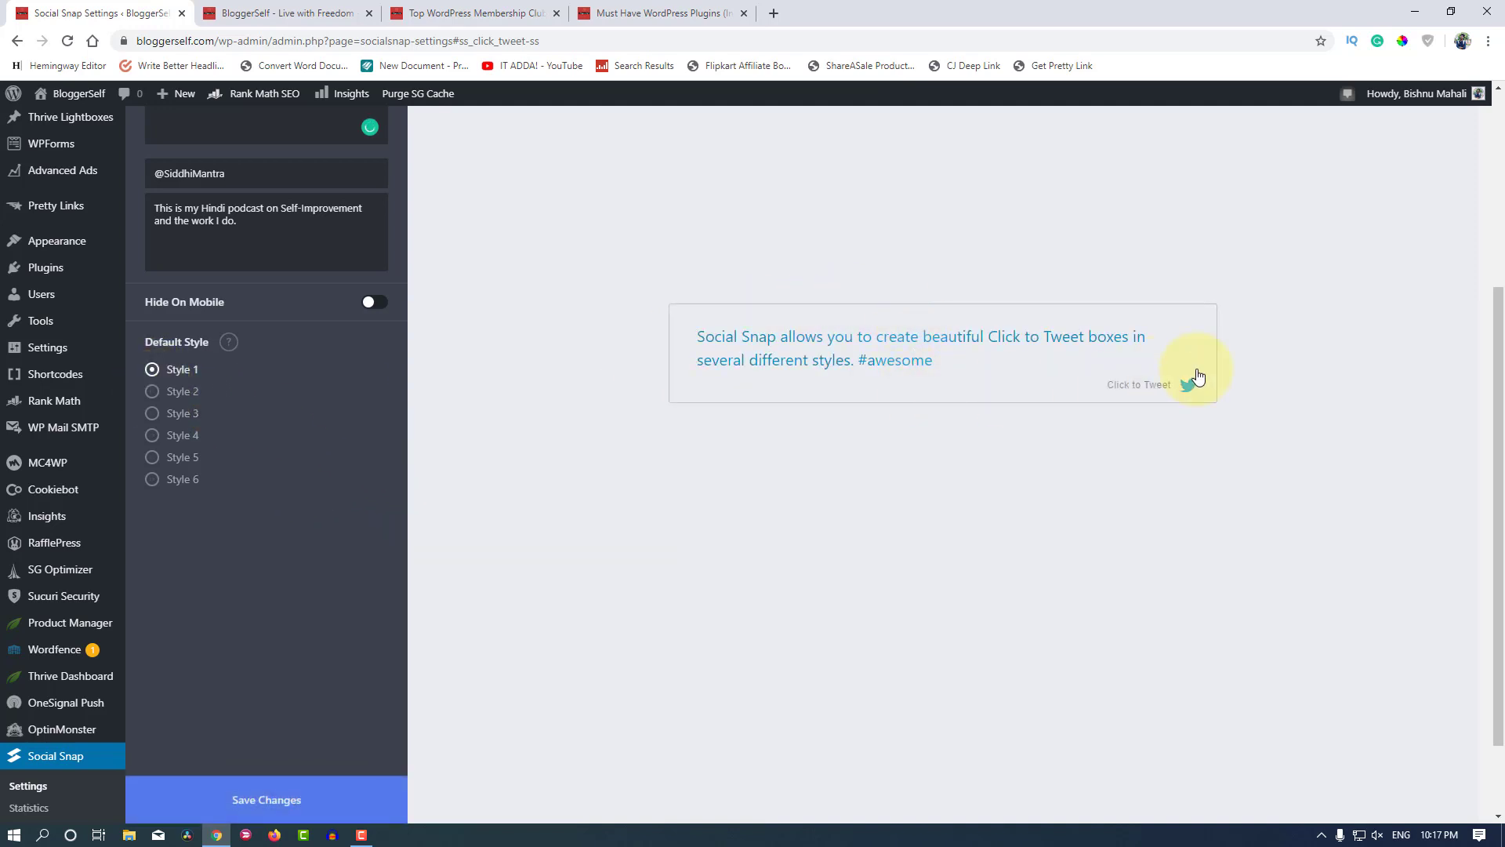
{"action": "left_click", "coordinate": [154, 392]}
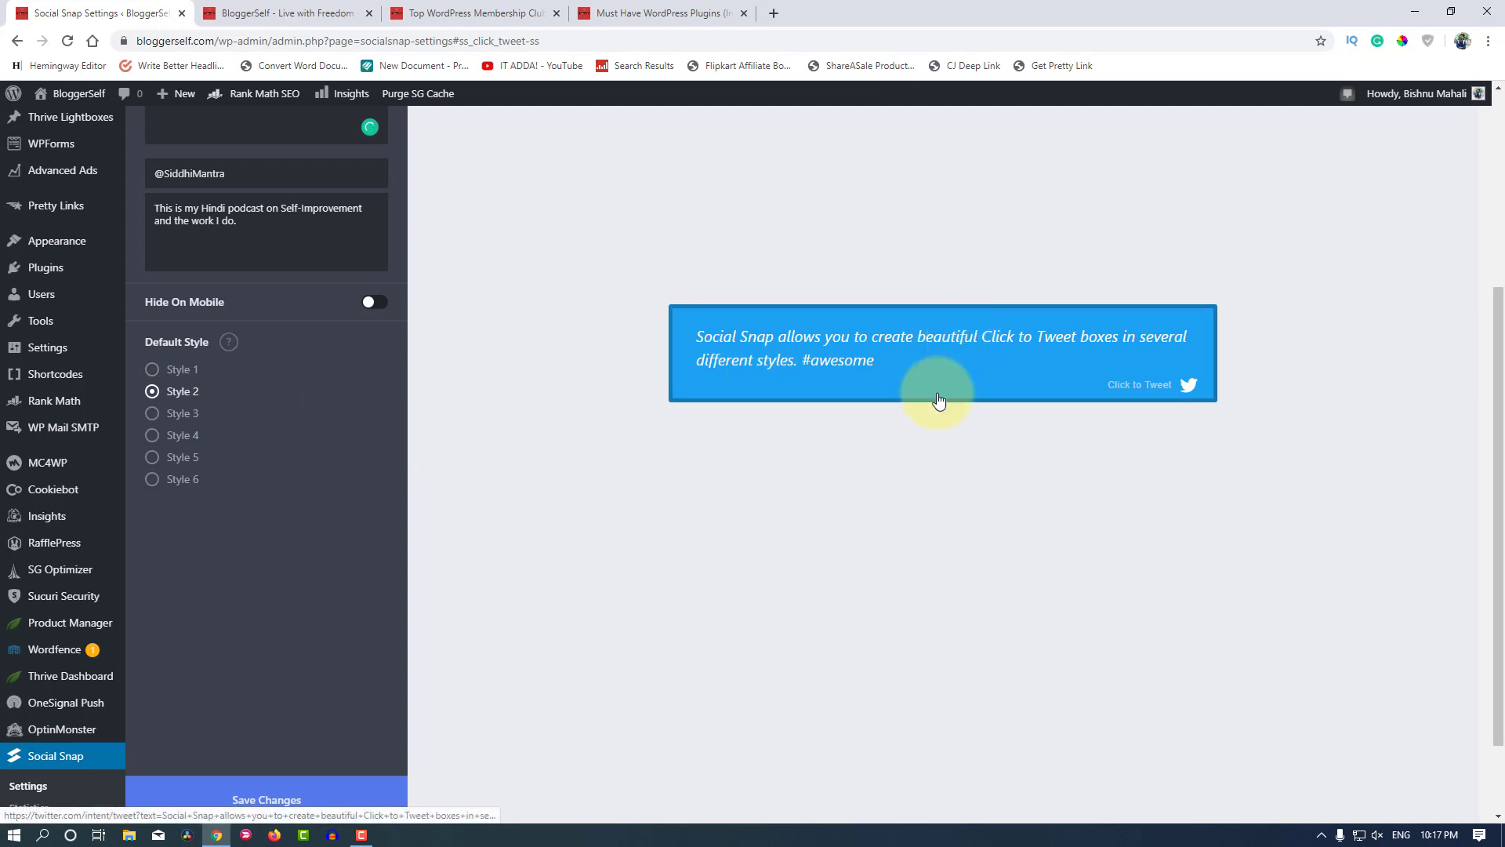
{"action": "left_click", "coordinate": [152, 369]}
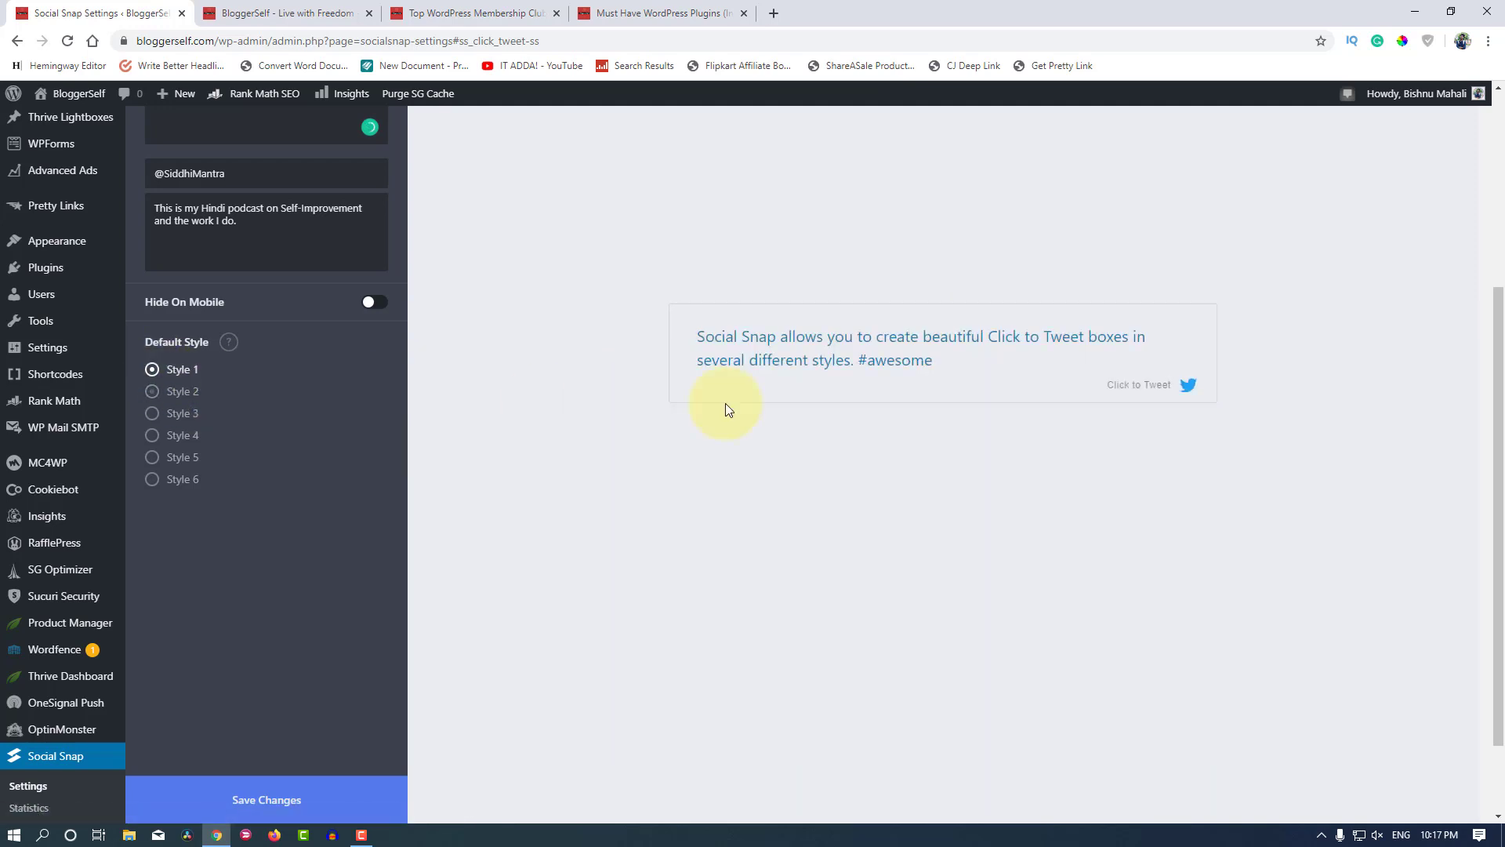
{"action": "left_click", "coordinate": [153, 413]}
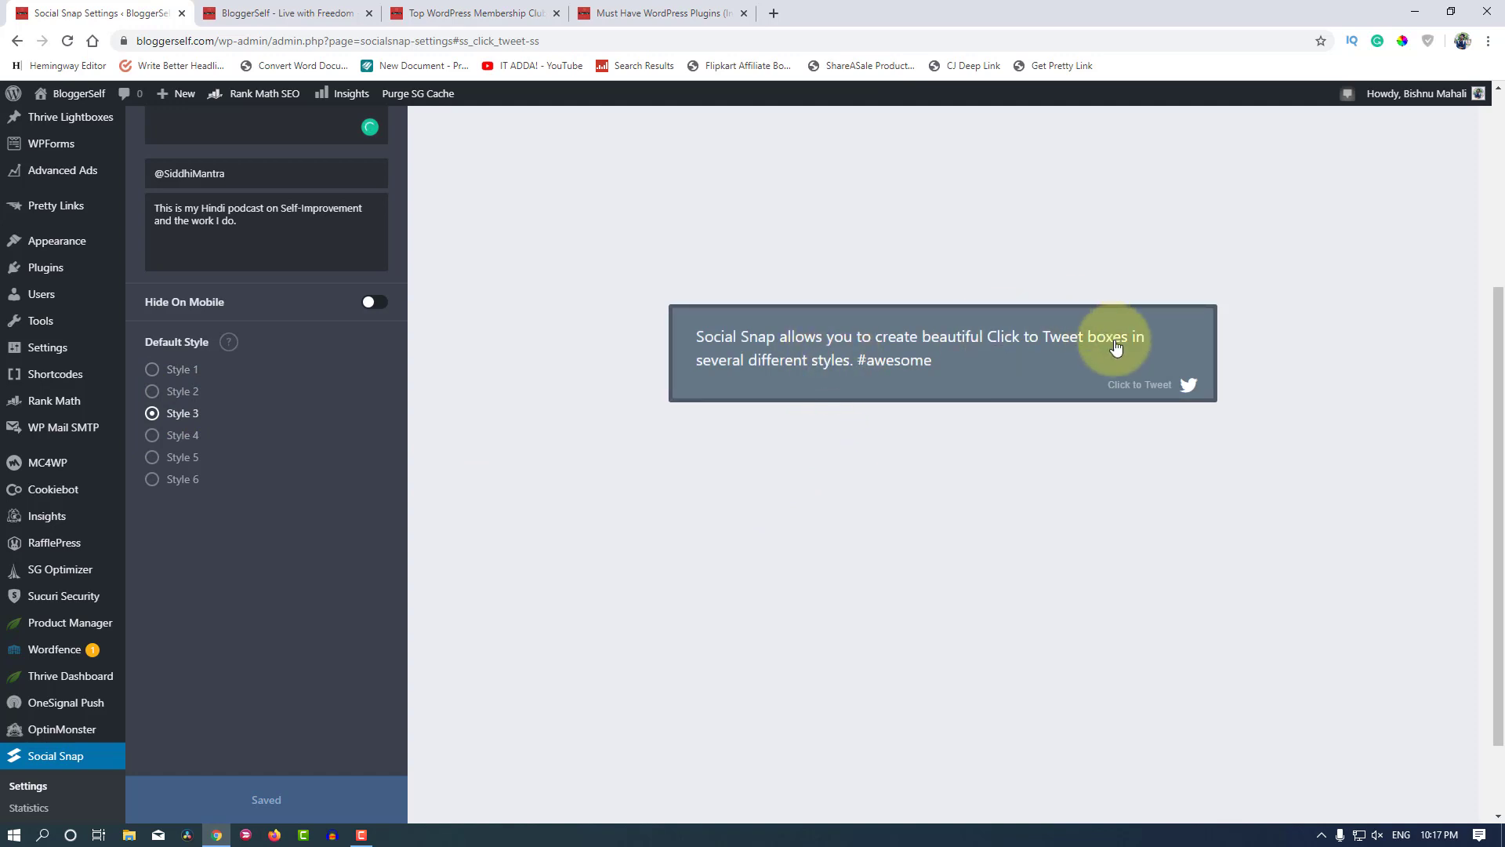
{"action": "left_click", "coordinate": [168, 433]}
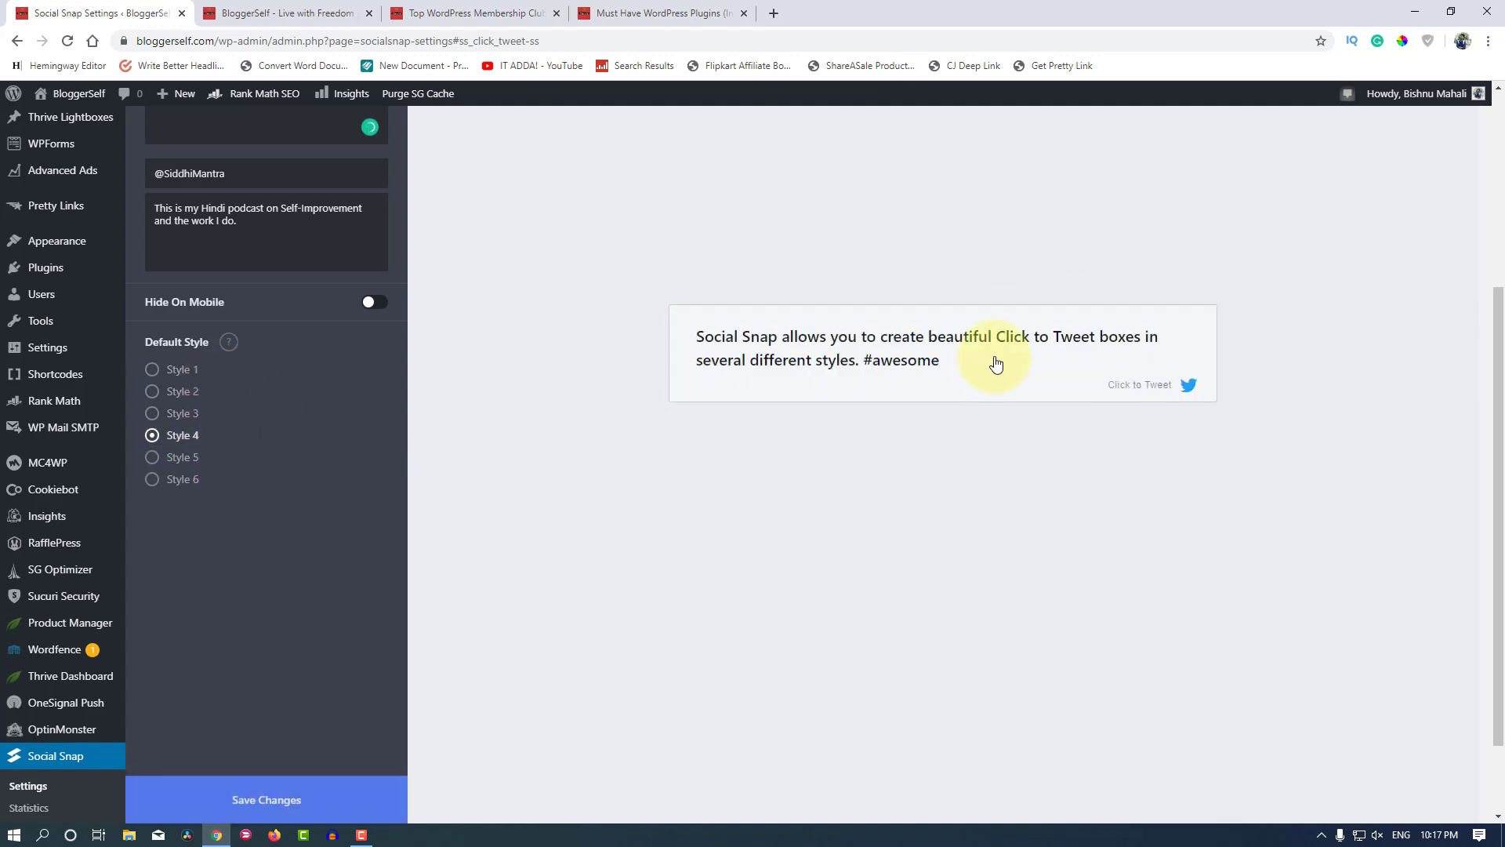
{"action": "left_click", "coordinate": [152, 457]}
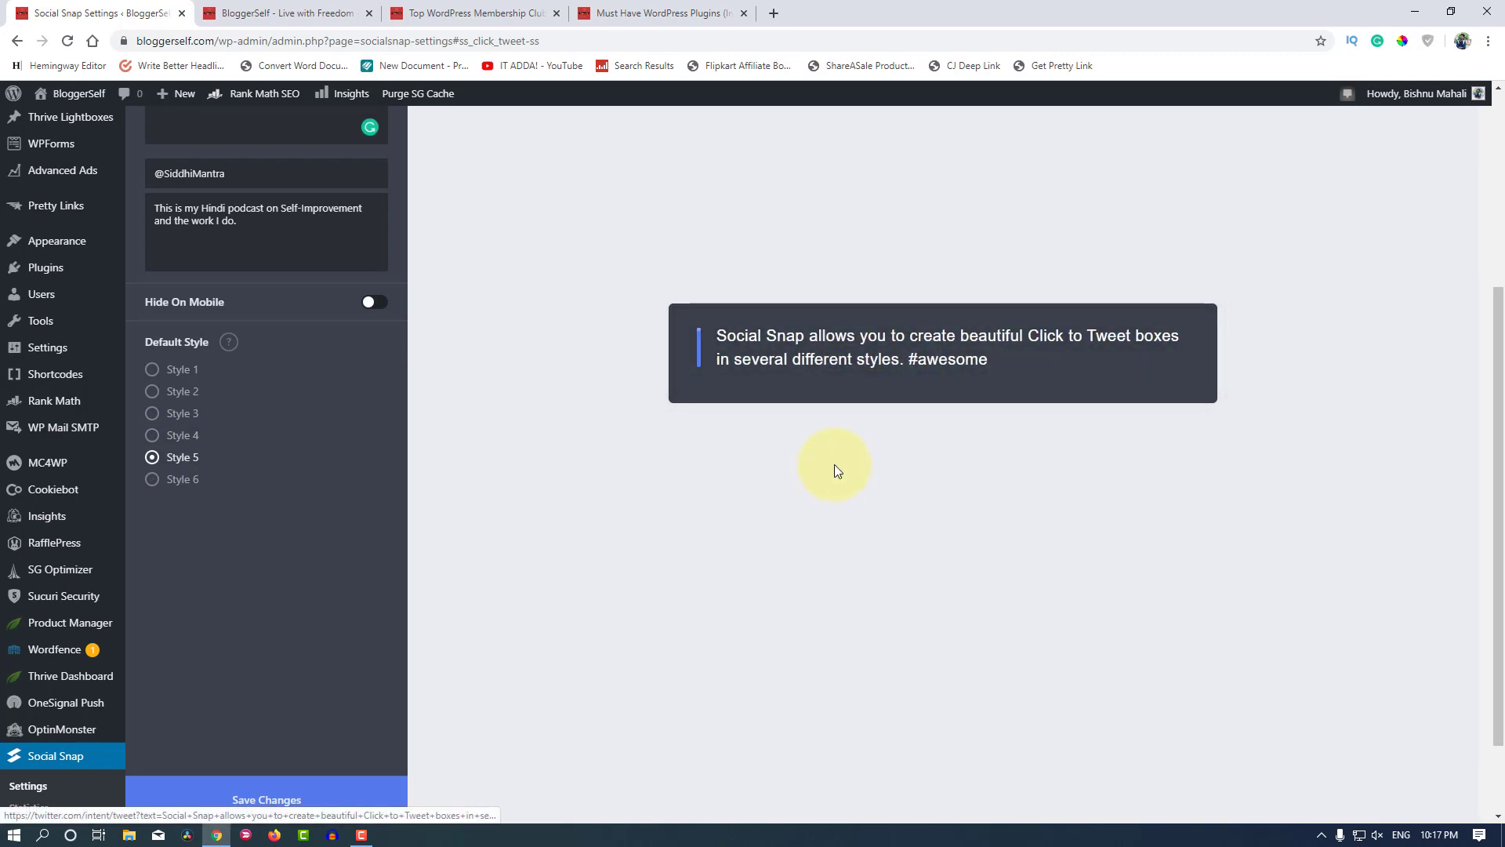
{"action": "left_click", "coordinate": [152, 479]}
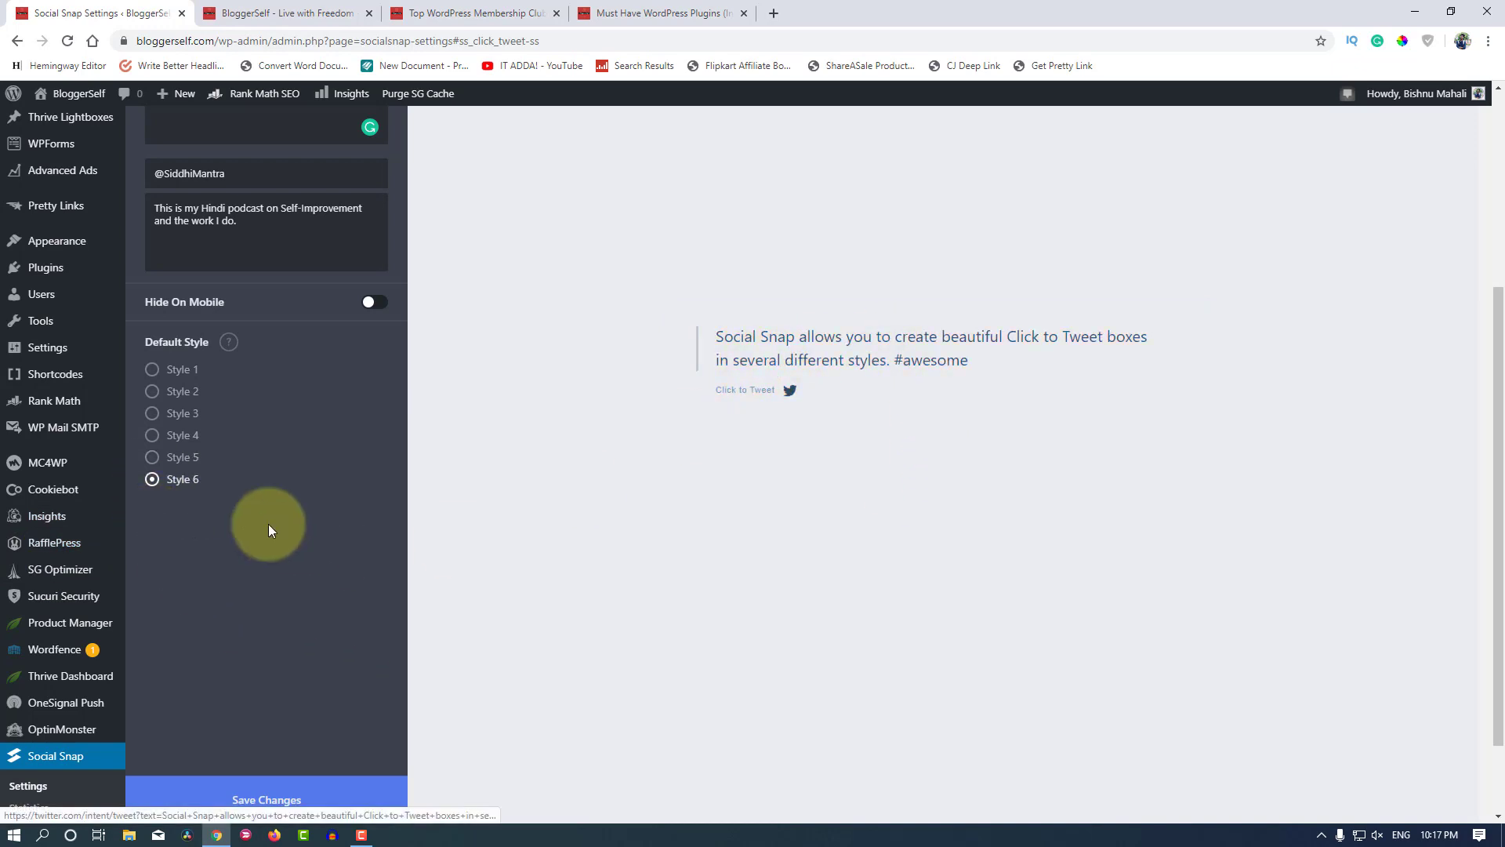
{"action": "left_click", "coordinate": [152, 457]}
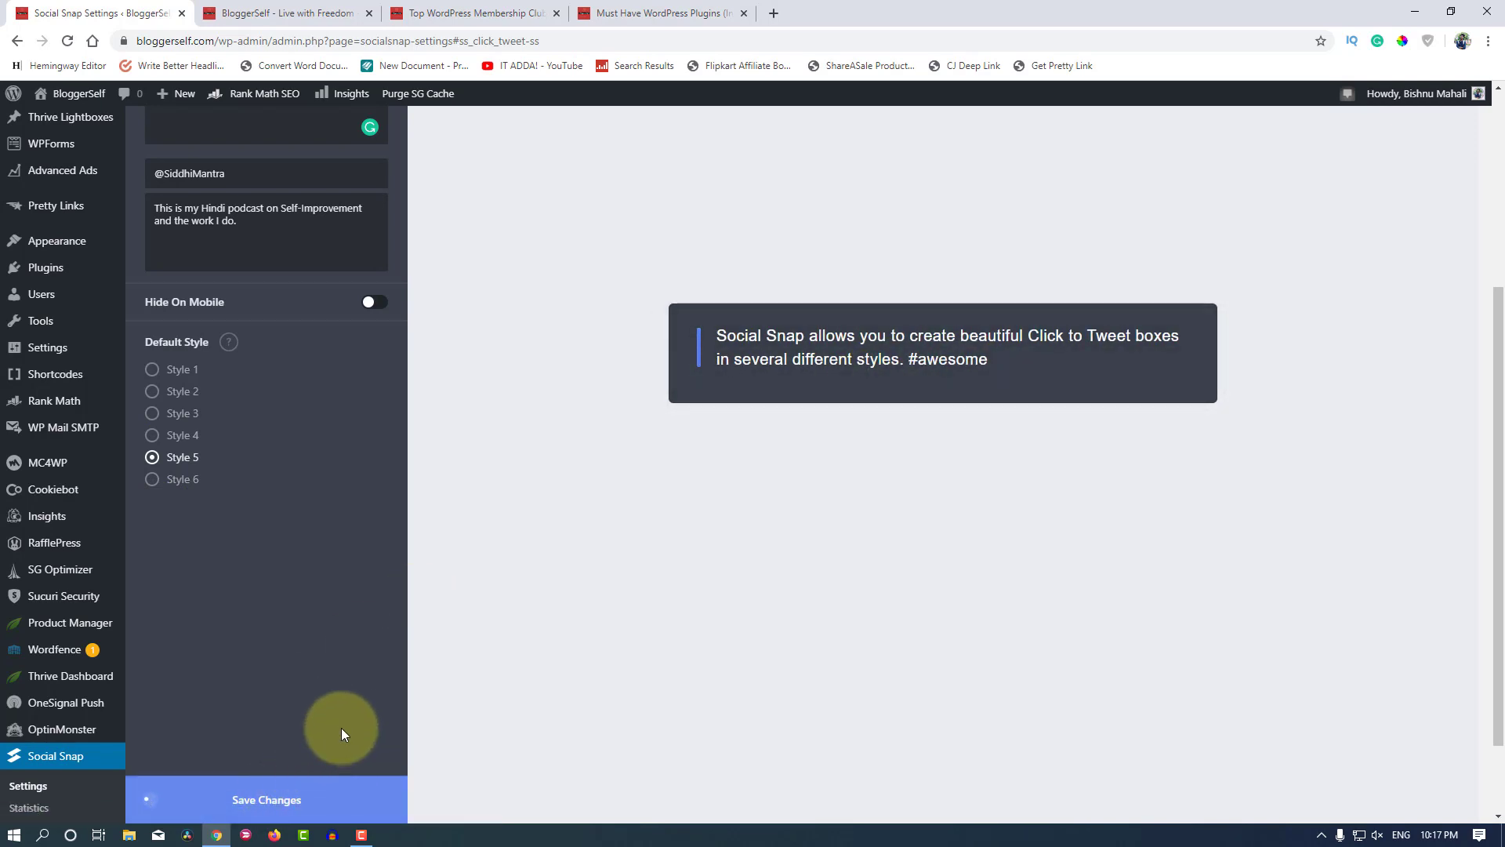
Step: Look over the Social Meta settings, including the default share image, Twitter card layout and website profile fields
{"action": "scroll", "coordinate": [341, 728], "scroll_direction": "up", "scroll_amount": 4}
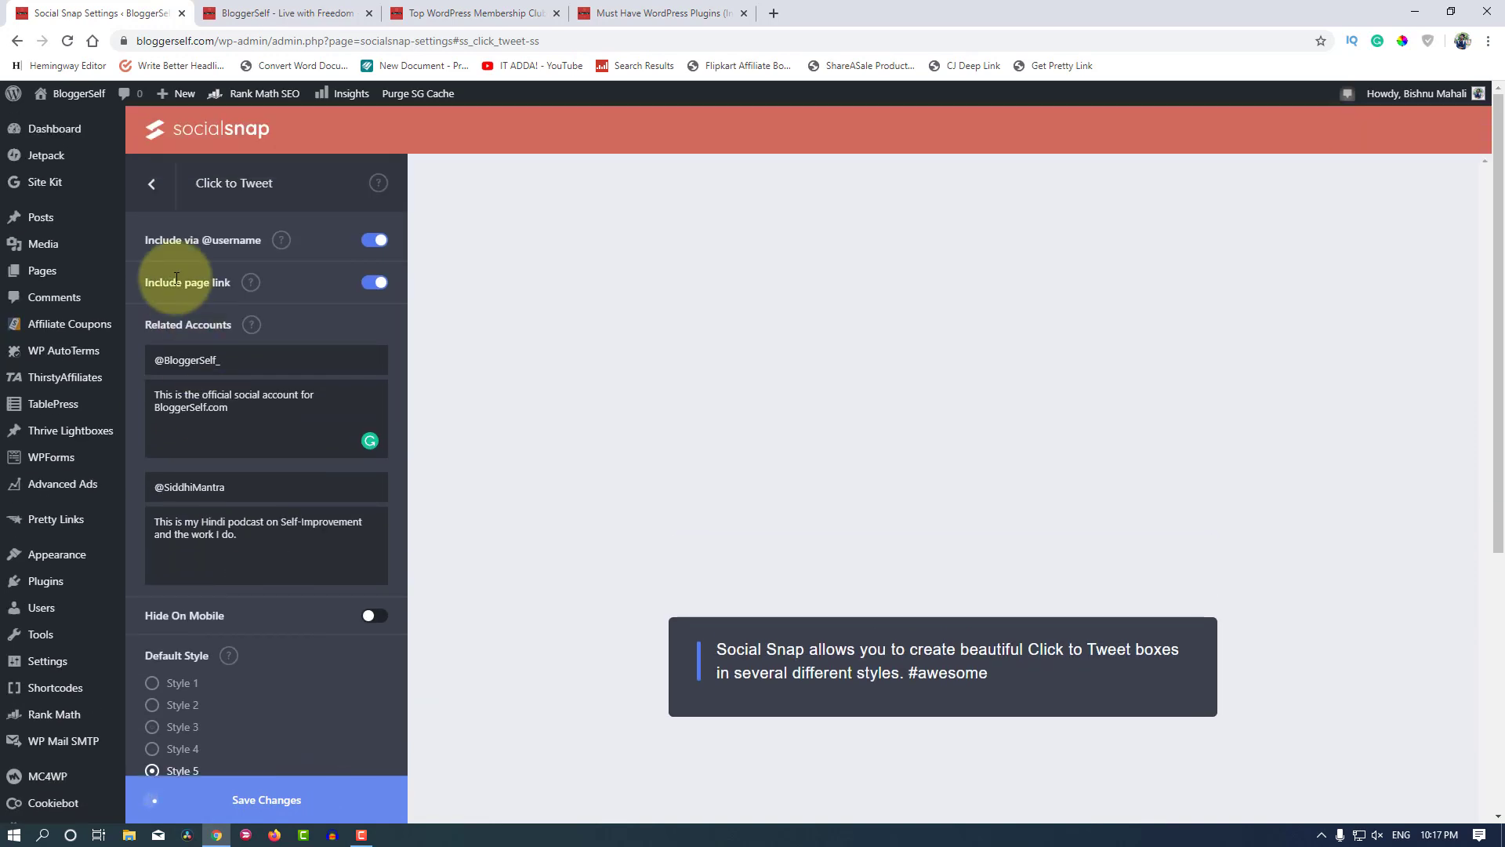
{"action": "left_click", "coordinate": [153, 186]}
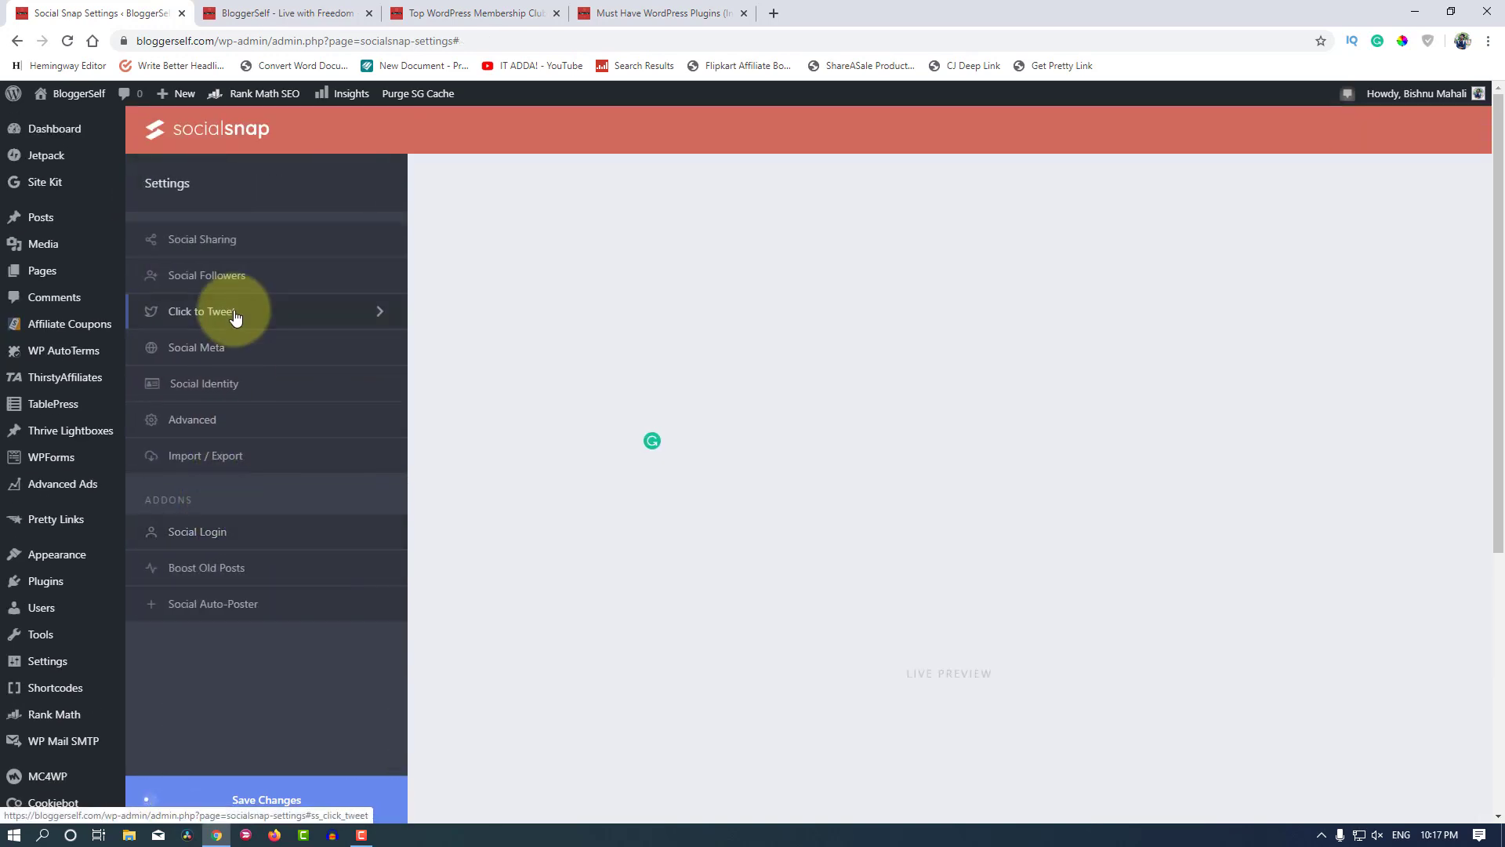
{"action": "left_click", "coordinate": [229, 347]}
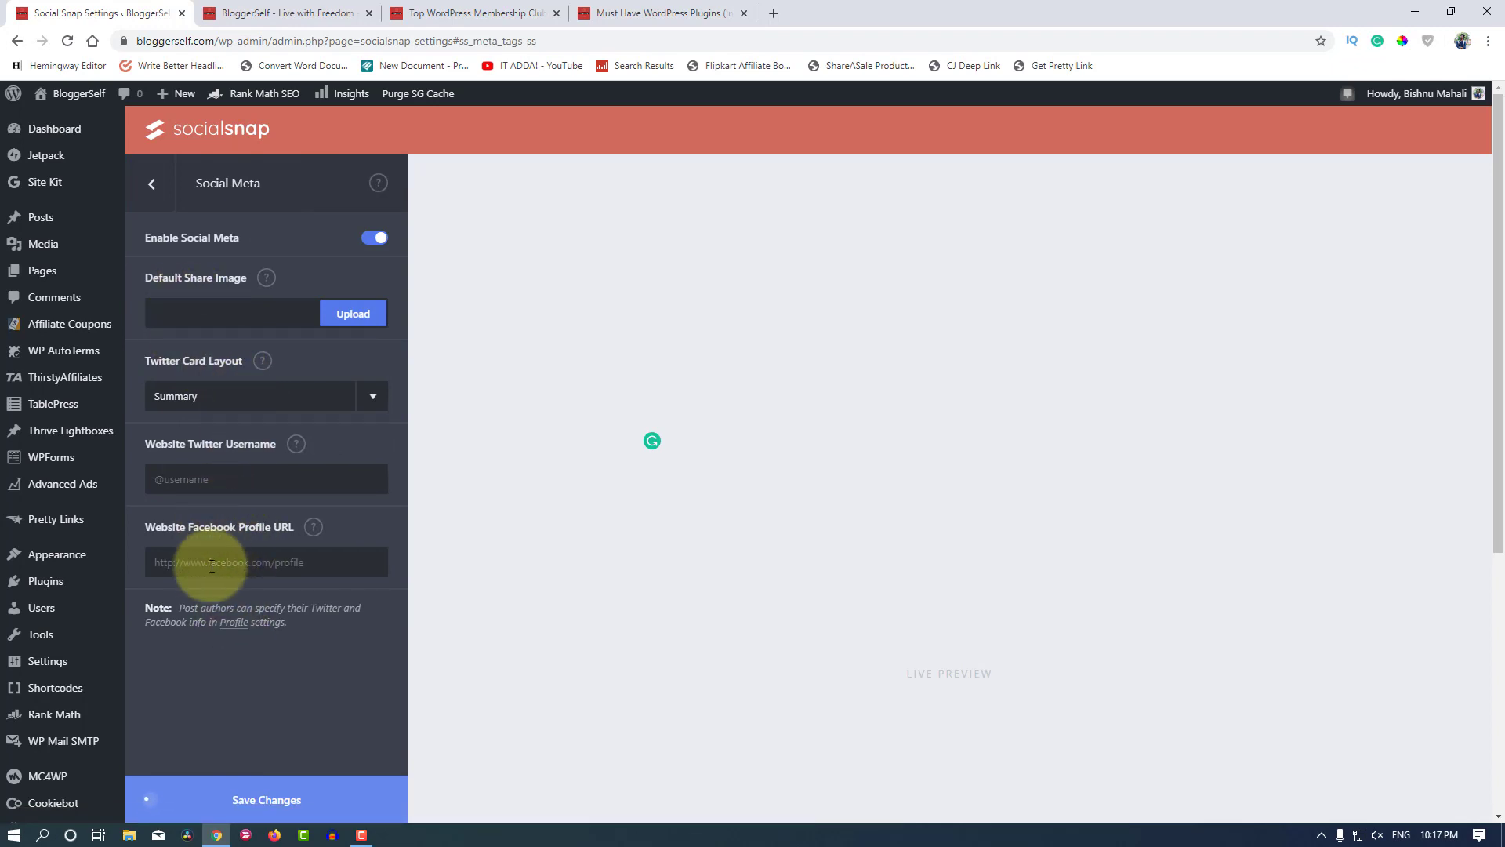
{"action": "left_click", "coordinate": [147, 196]}
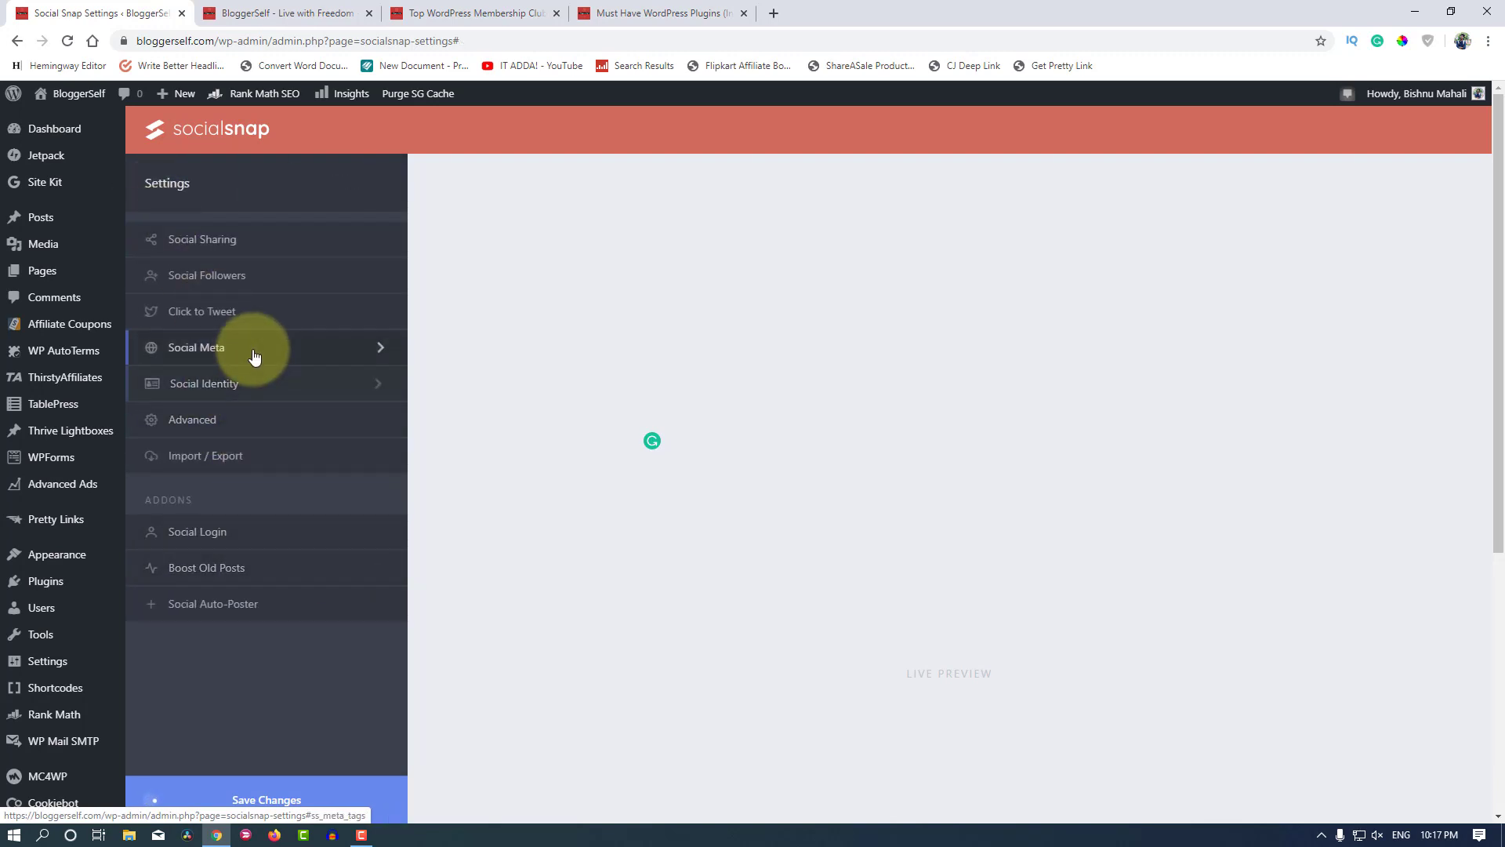
Step: View the Twitter, Pinterest and Facebook pages of the Social Identity settings one after another
{"action": "left_click", "coordinate": [222, 393]}
{"action": "left_click", "coordinate": [180, 256]}
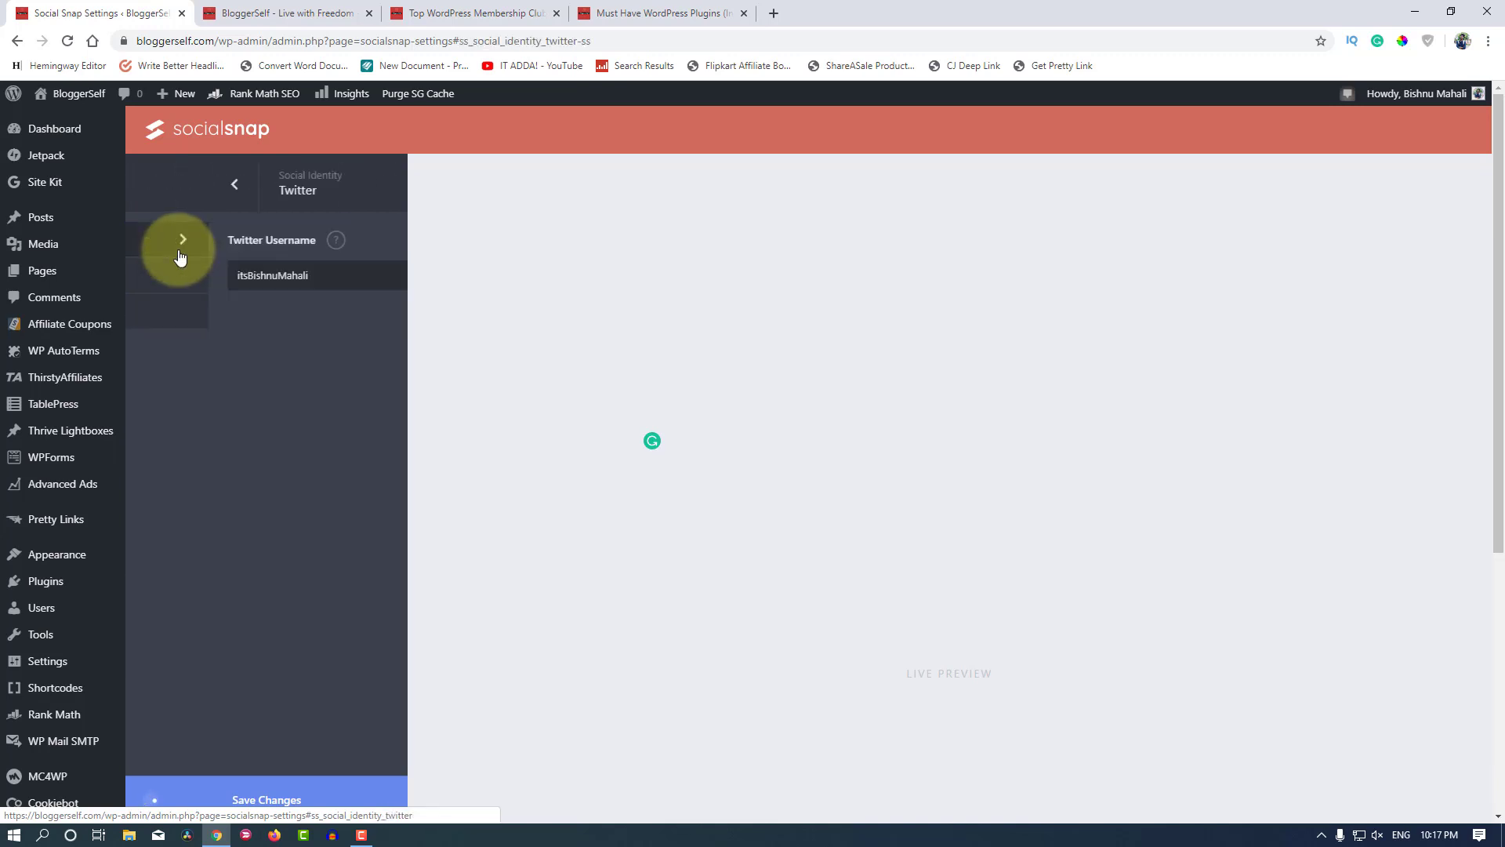
{"action": "left_click", "coordinate": [149, 188]}
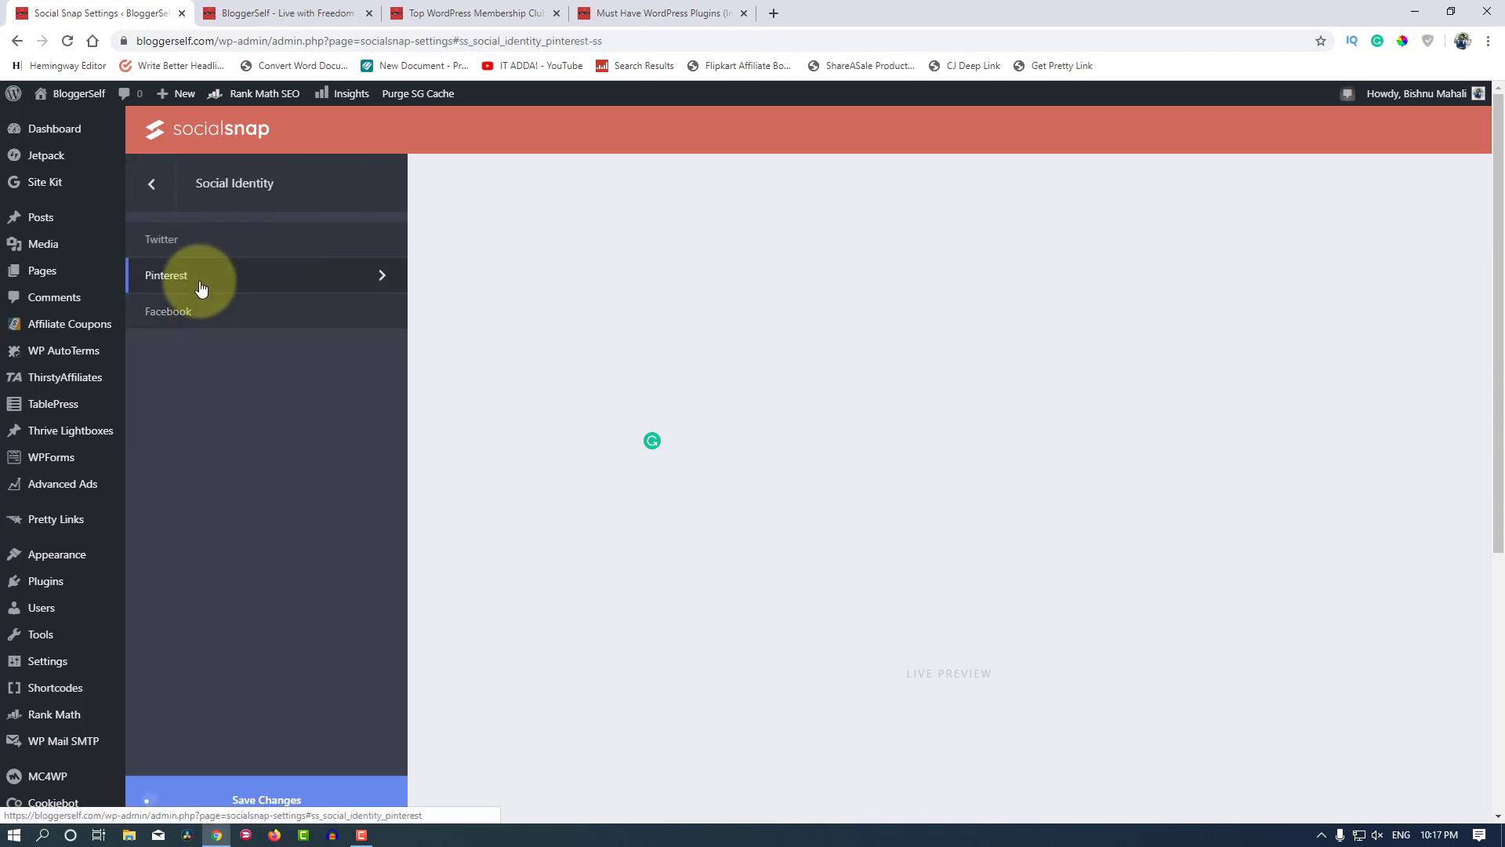
{"action": "left_click", "coordinate": [201, 274]}
{"action": "left_click", "coordinate": [149, 196]}
{"action": "left_click", "coordinate": [198, 290]}
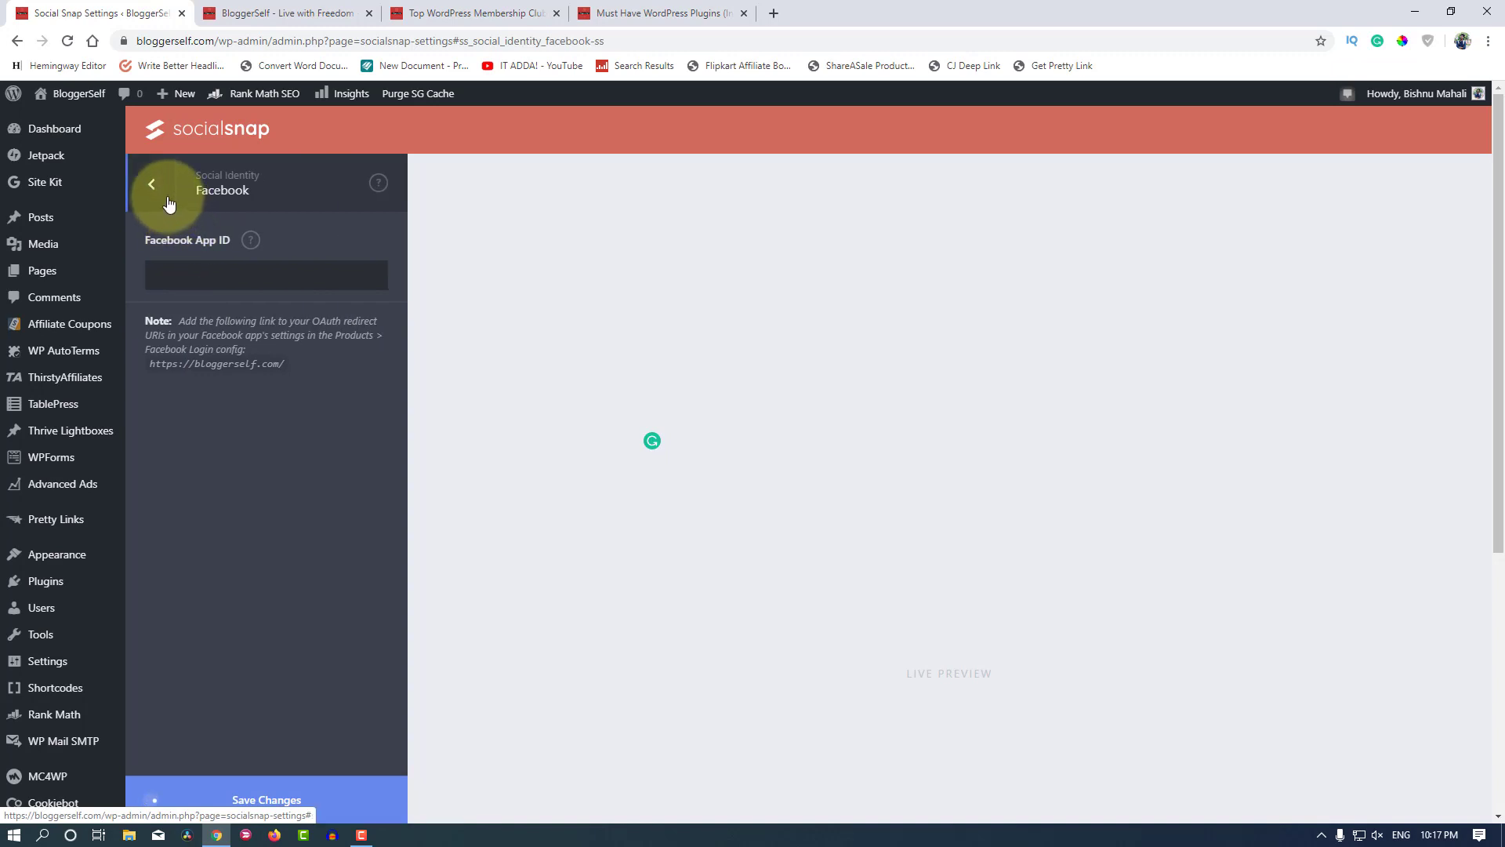
{"action": "left_click", "coordinate": [154, 196]}
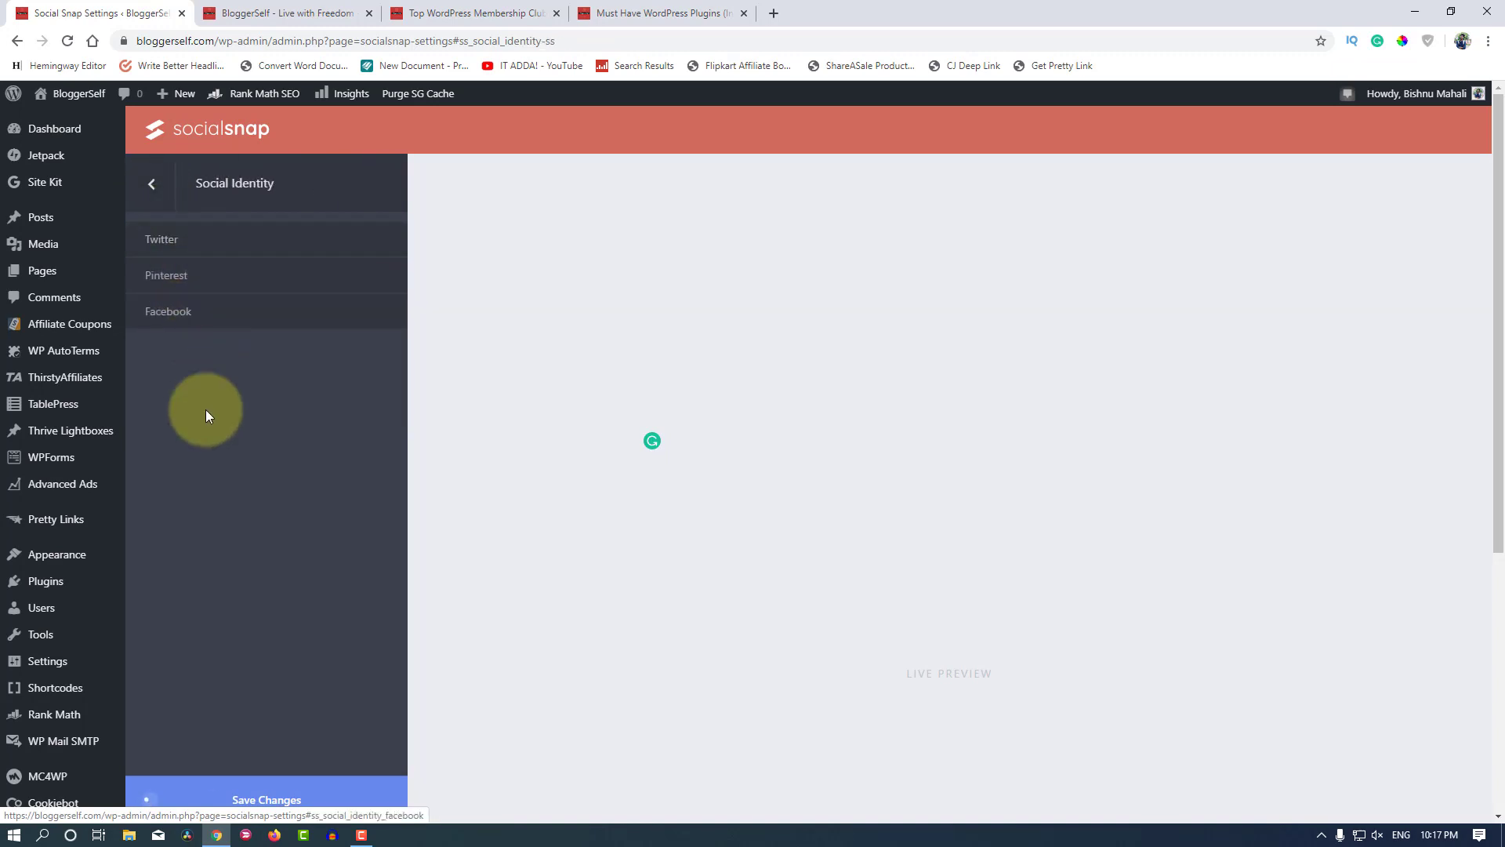
Step: Open Analytics Tracking in the Advanced settings and review the click tracking and UTM options
{"action": "left_click", "coordinate": [151, 192]}
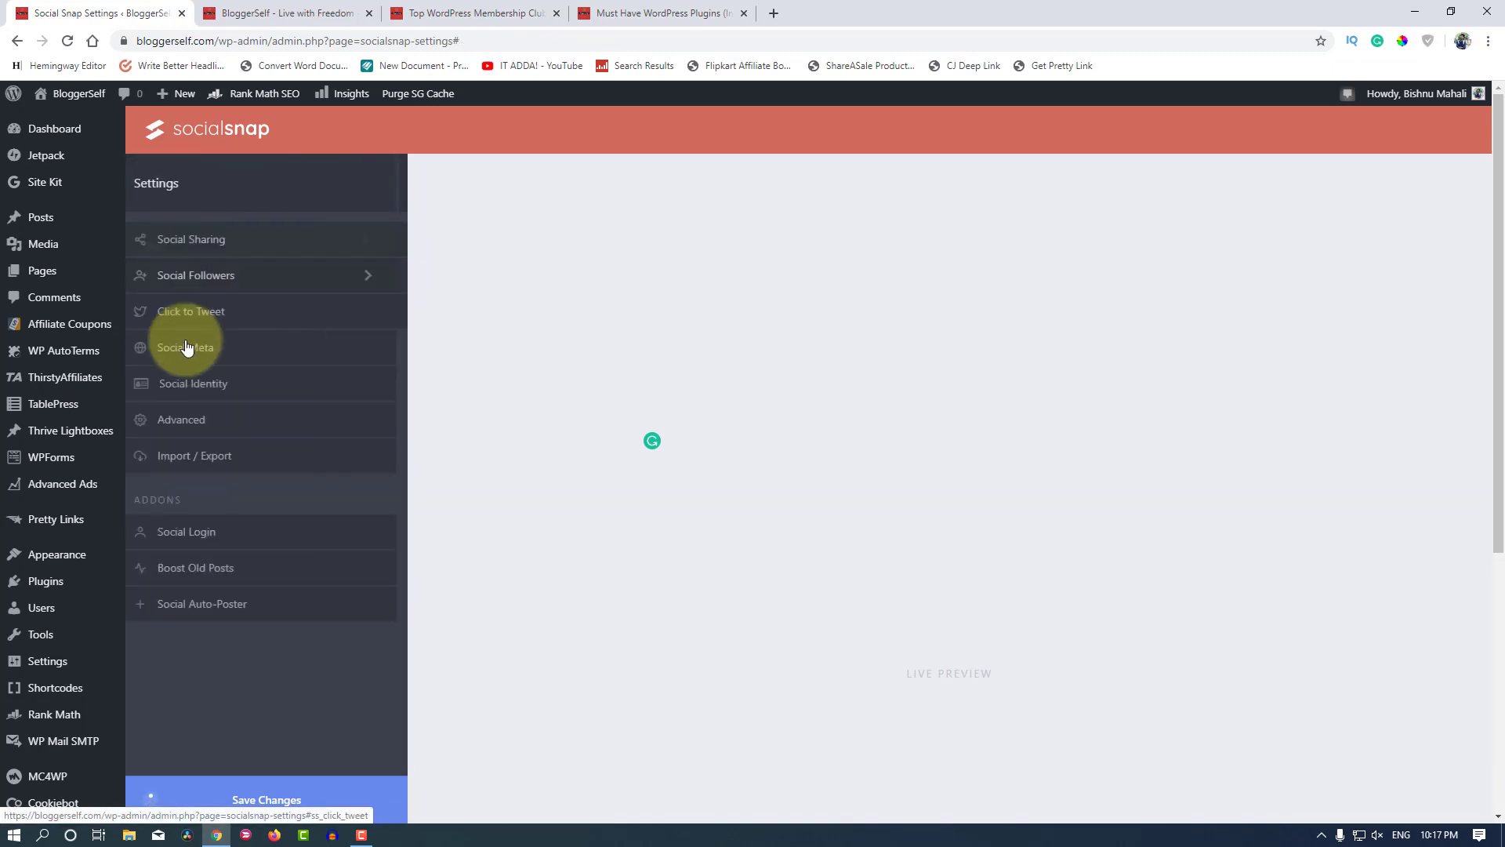
{"action": "left_click", "coordinate": [200, 432]}
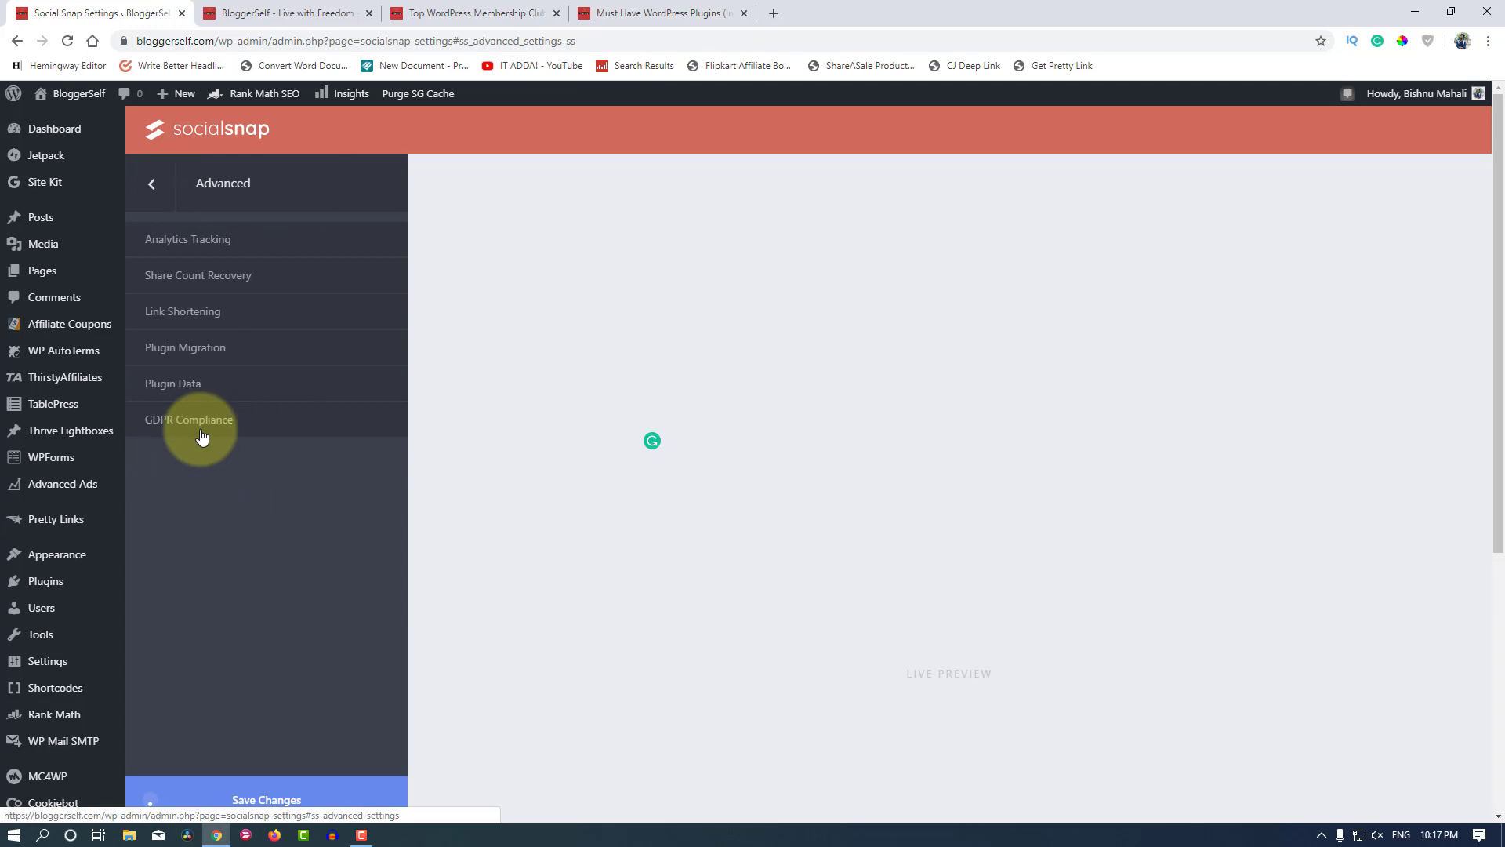
{"action": "left_click", "coordinate": [210, 240]}
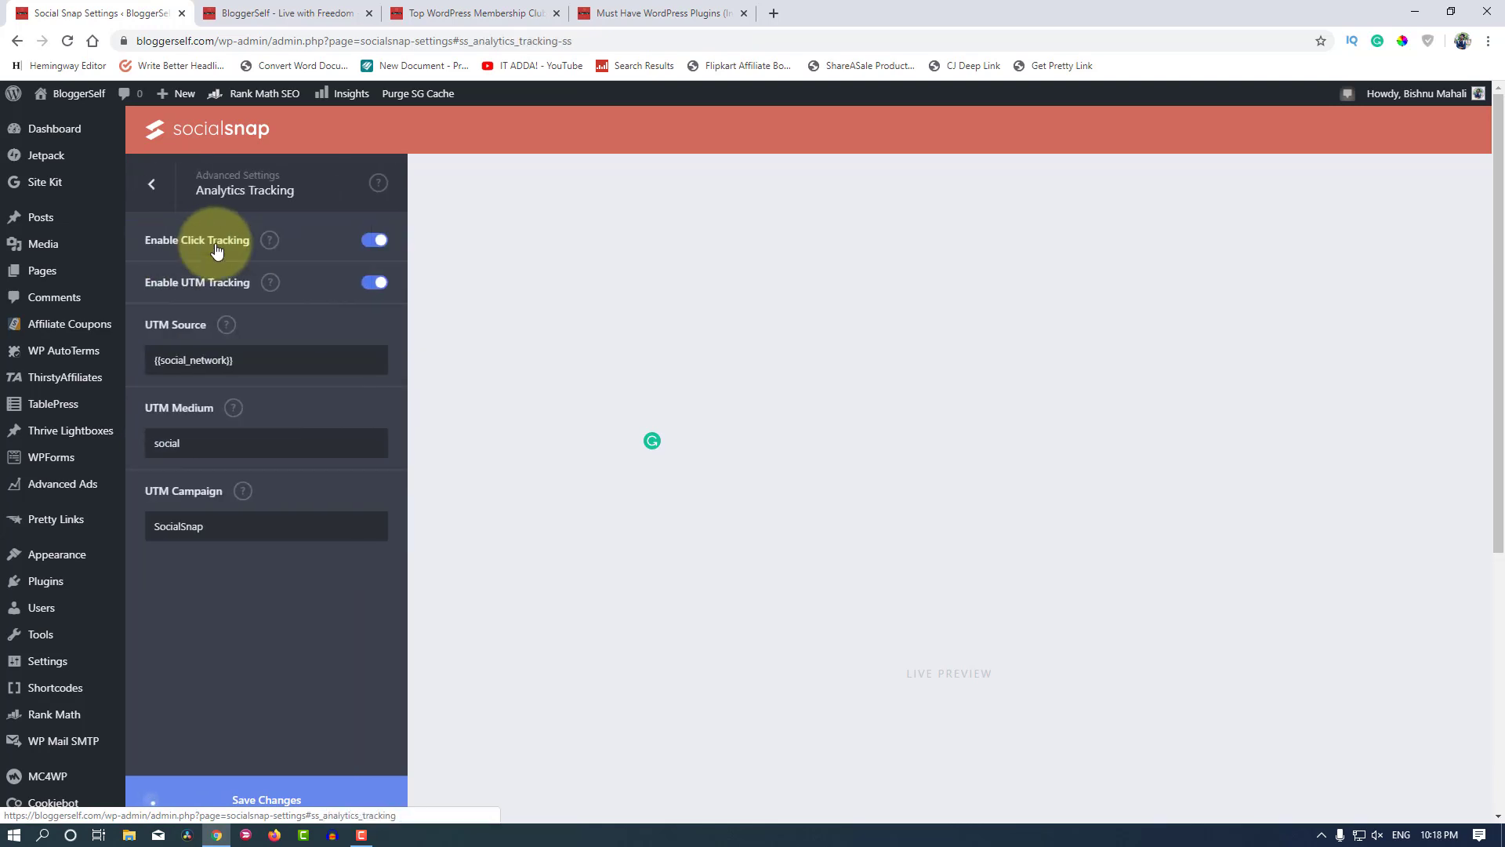
Step: Open the Share Count Recovery settings and view the available URL Structure and Subdomain Migration choices
{"action": "left_click", "coordinate": [152, 188]}
{"action": "left_click", "coordinate": [182, 290]}
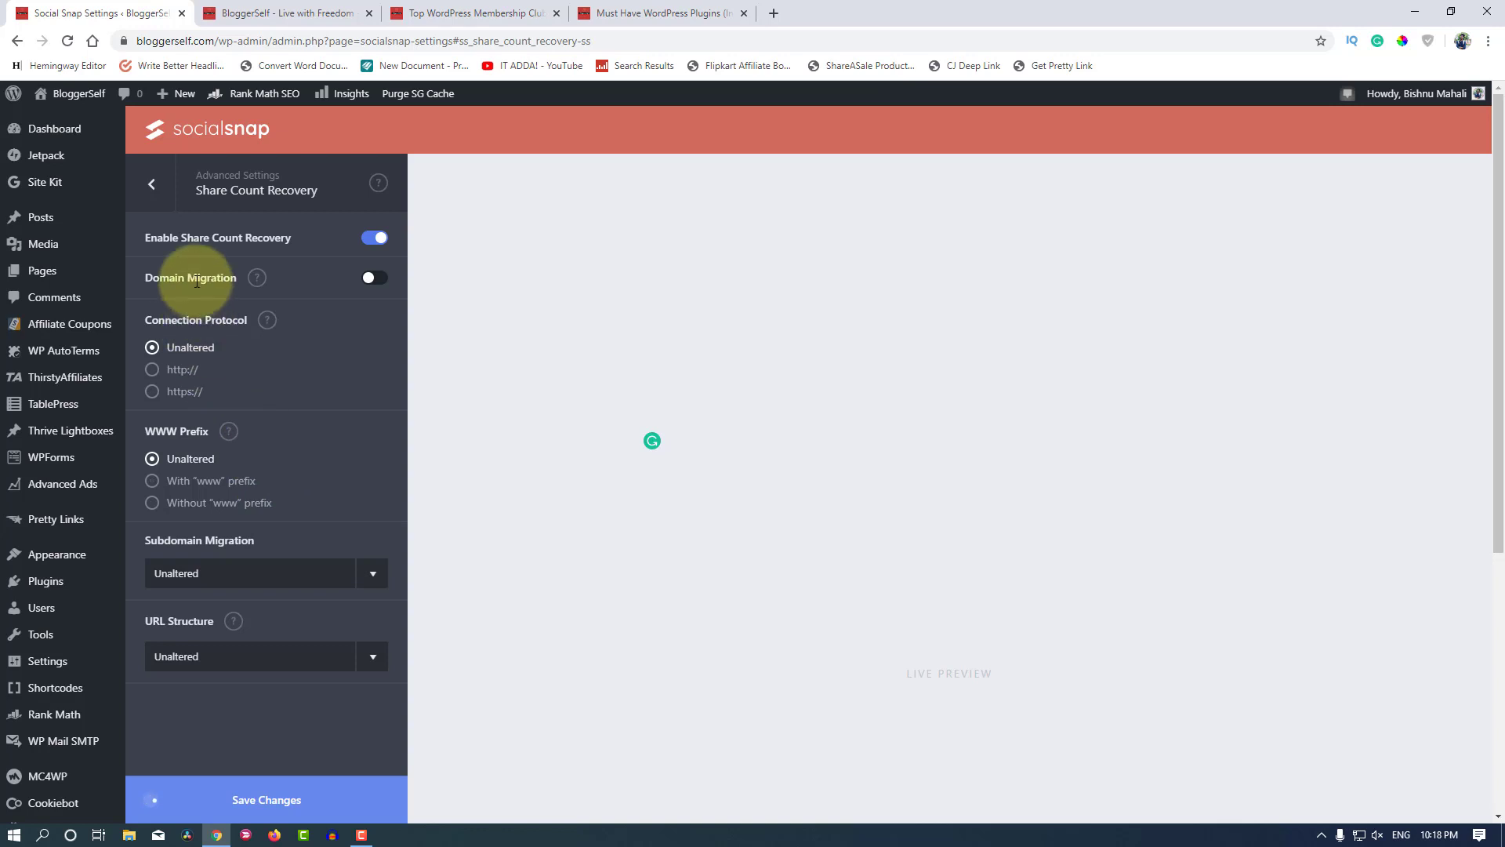
{"action": "left_click", "coordinate": [289, 661]}
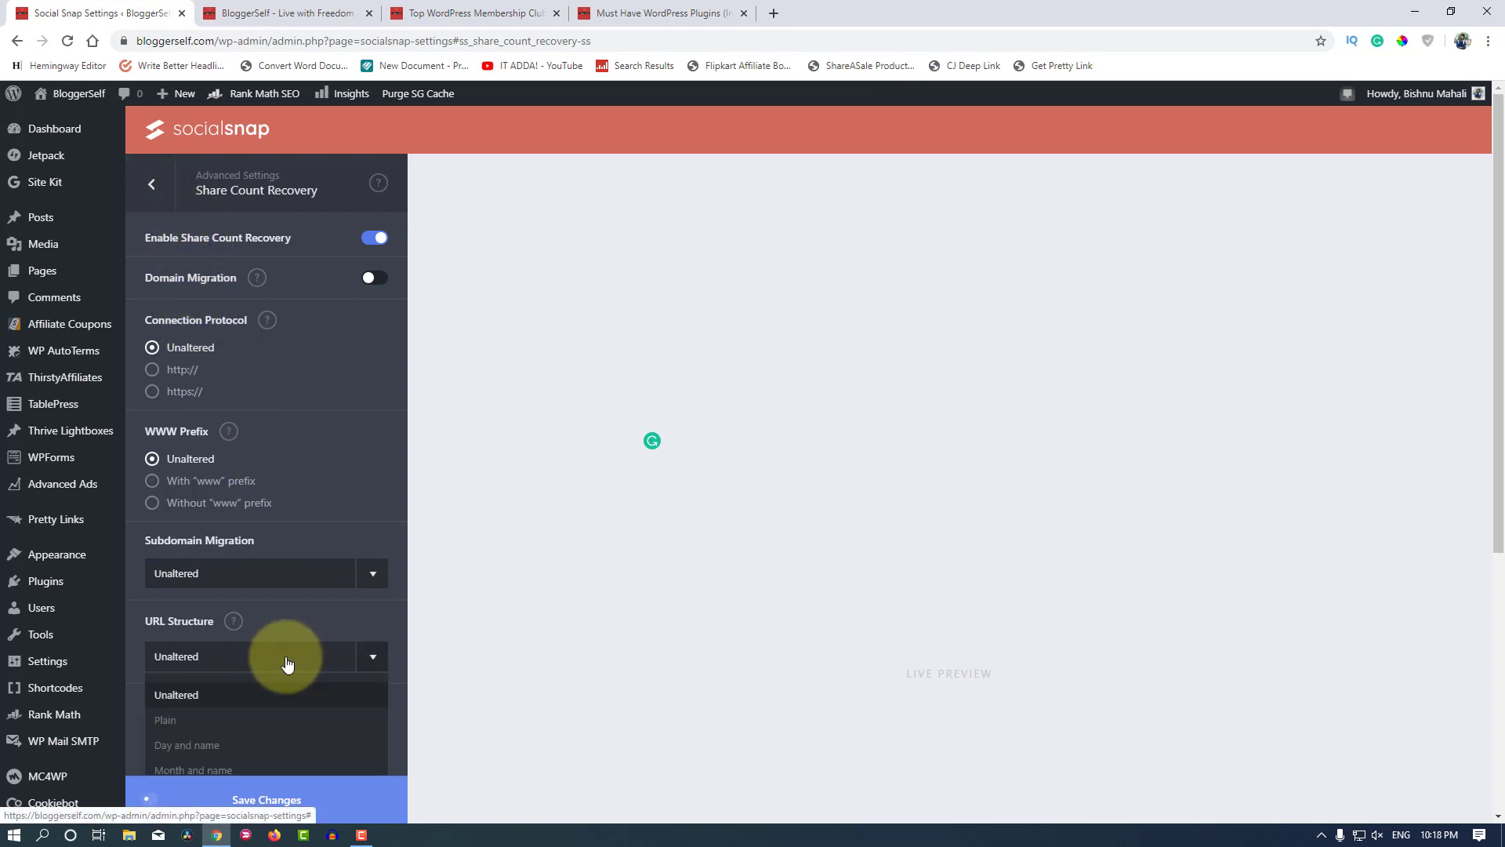
{"action": "left_click", "coordinate": [246, 573]}
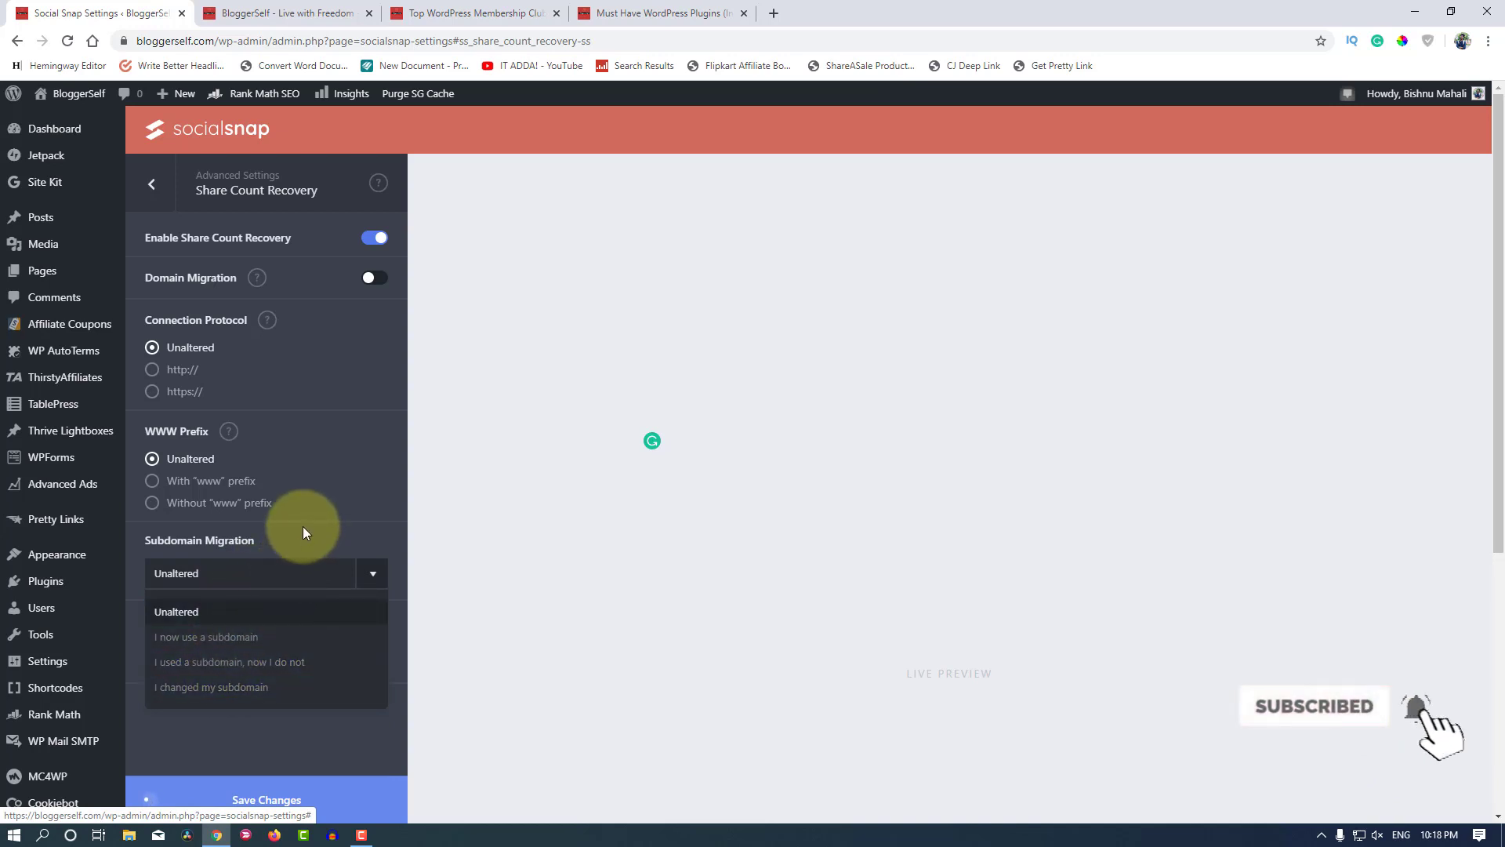
Step: Try the Without "www" prefix choice for WWW Prefix, restore Unaltered, and return to the Advanced settings
{"action": "left_click", "coordinate": [313, 503]}
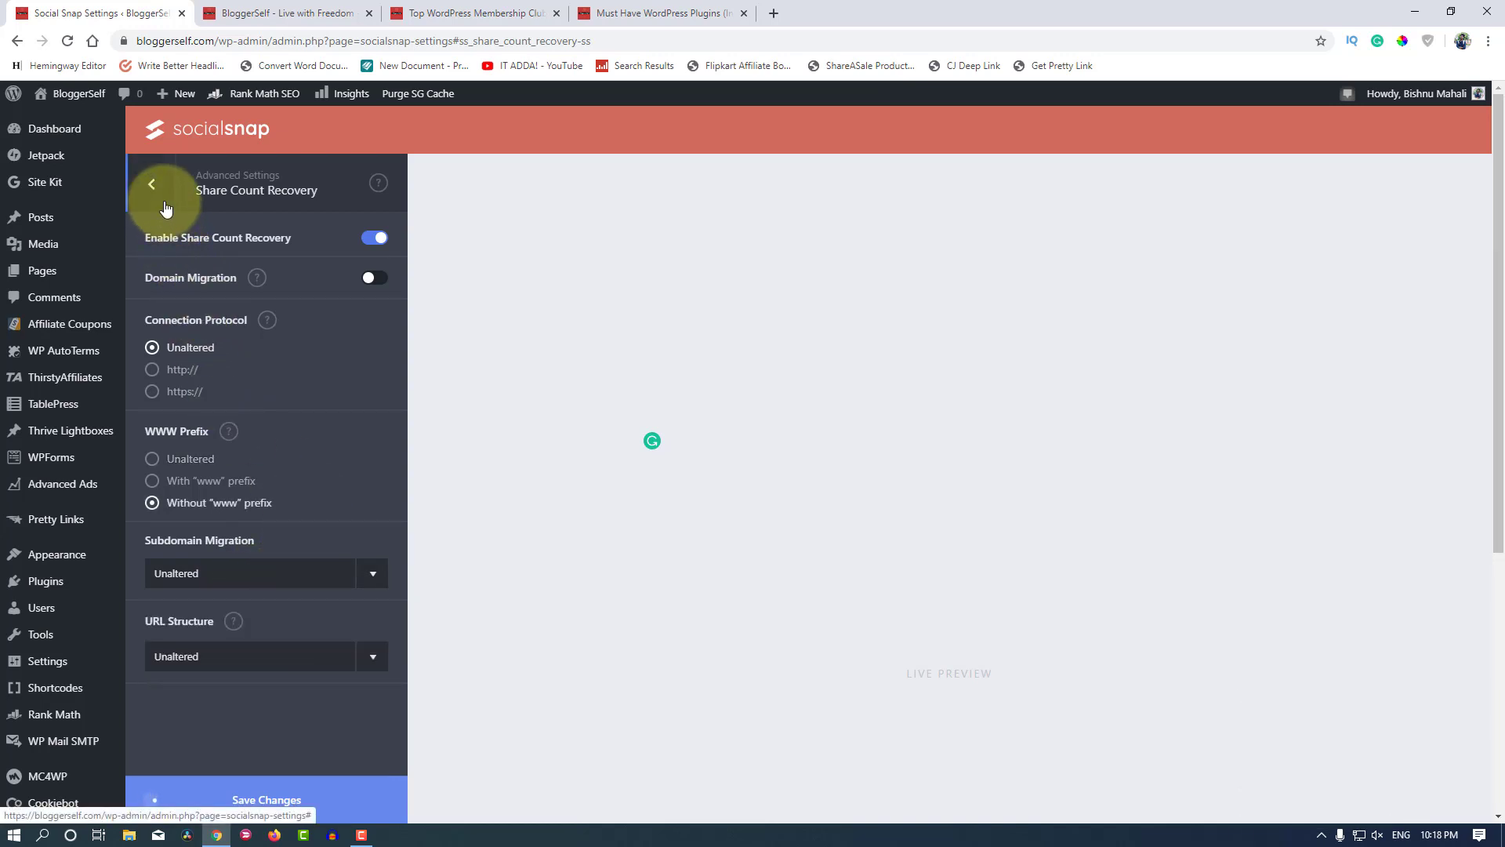
{"action": "left_click", "coordinate": [157, 467]}
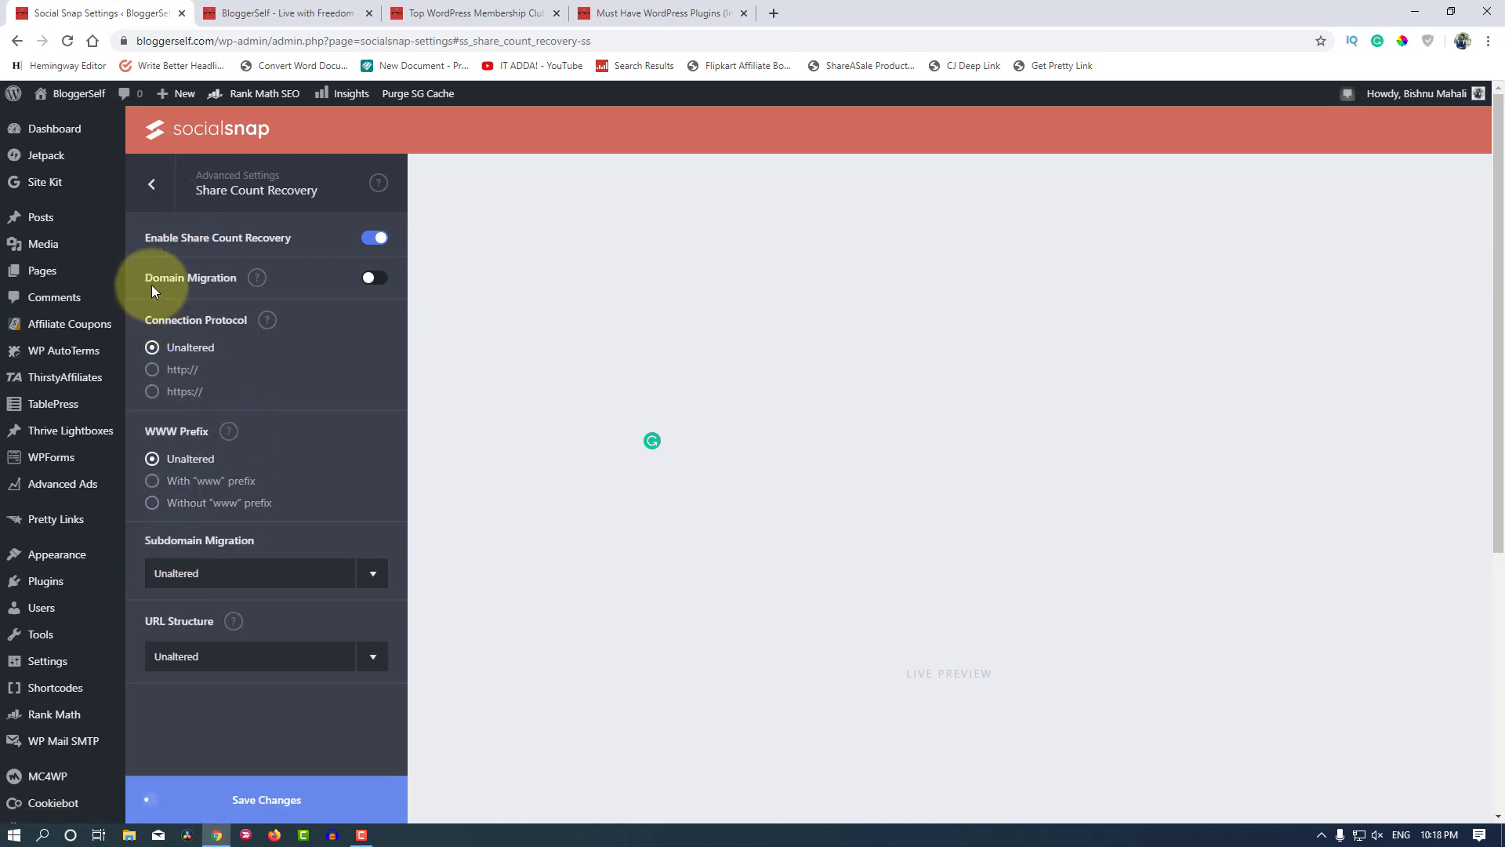
{"action": "left_click", "coordinate": [151, 183]}
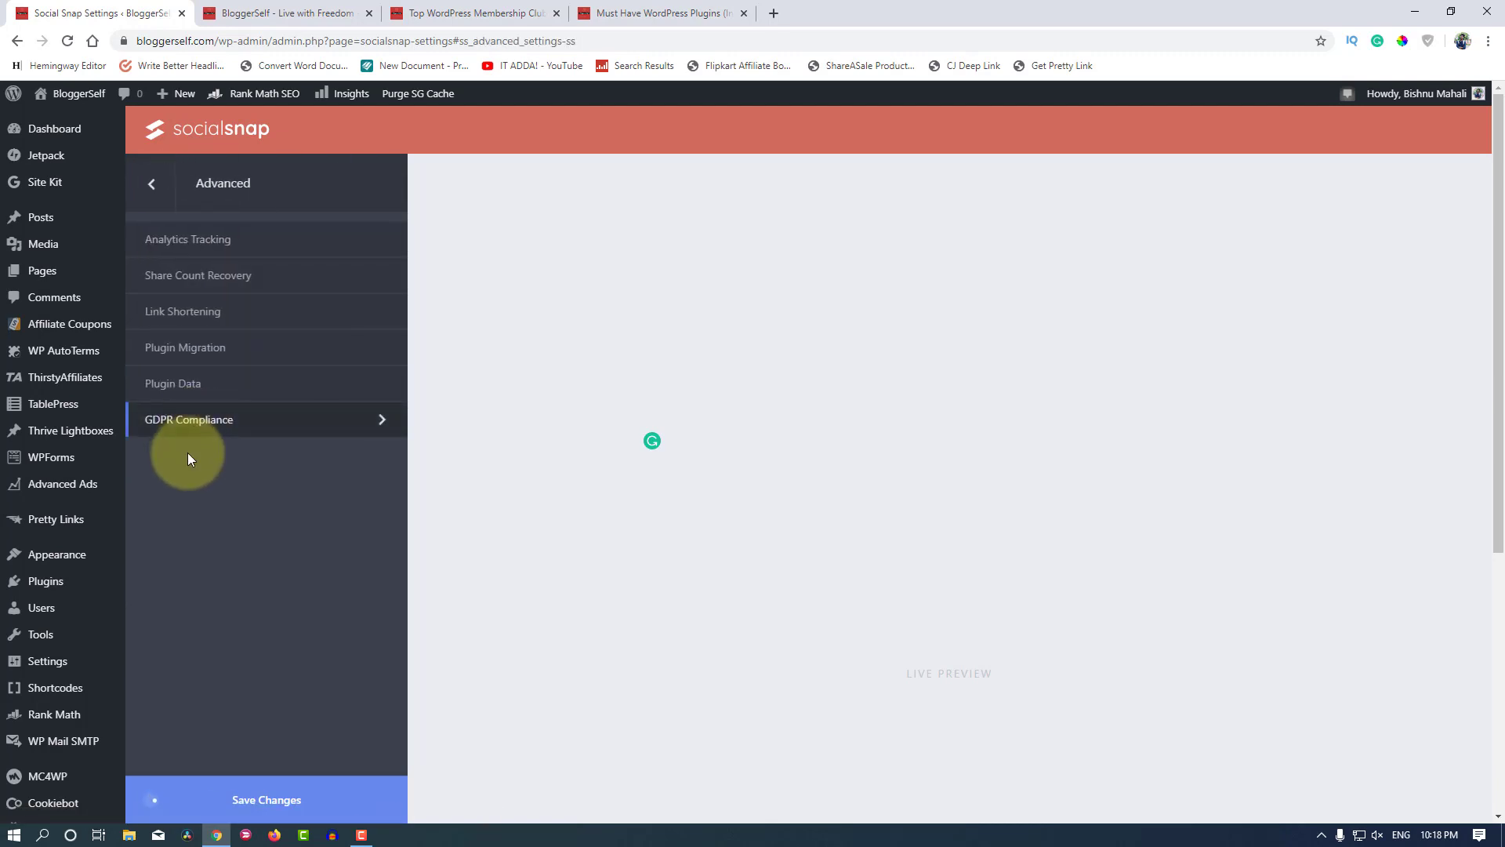
Step: View the Link Shortening and Plugin Migration pages of the Advanced settings
{"action": "left_click", "coordinate": [188, 314]}
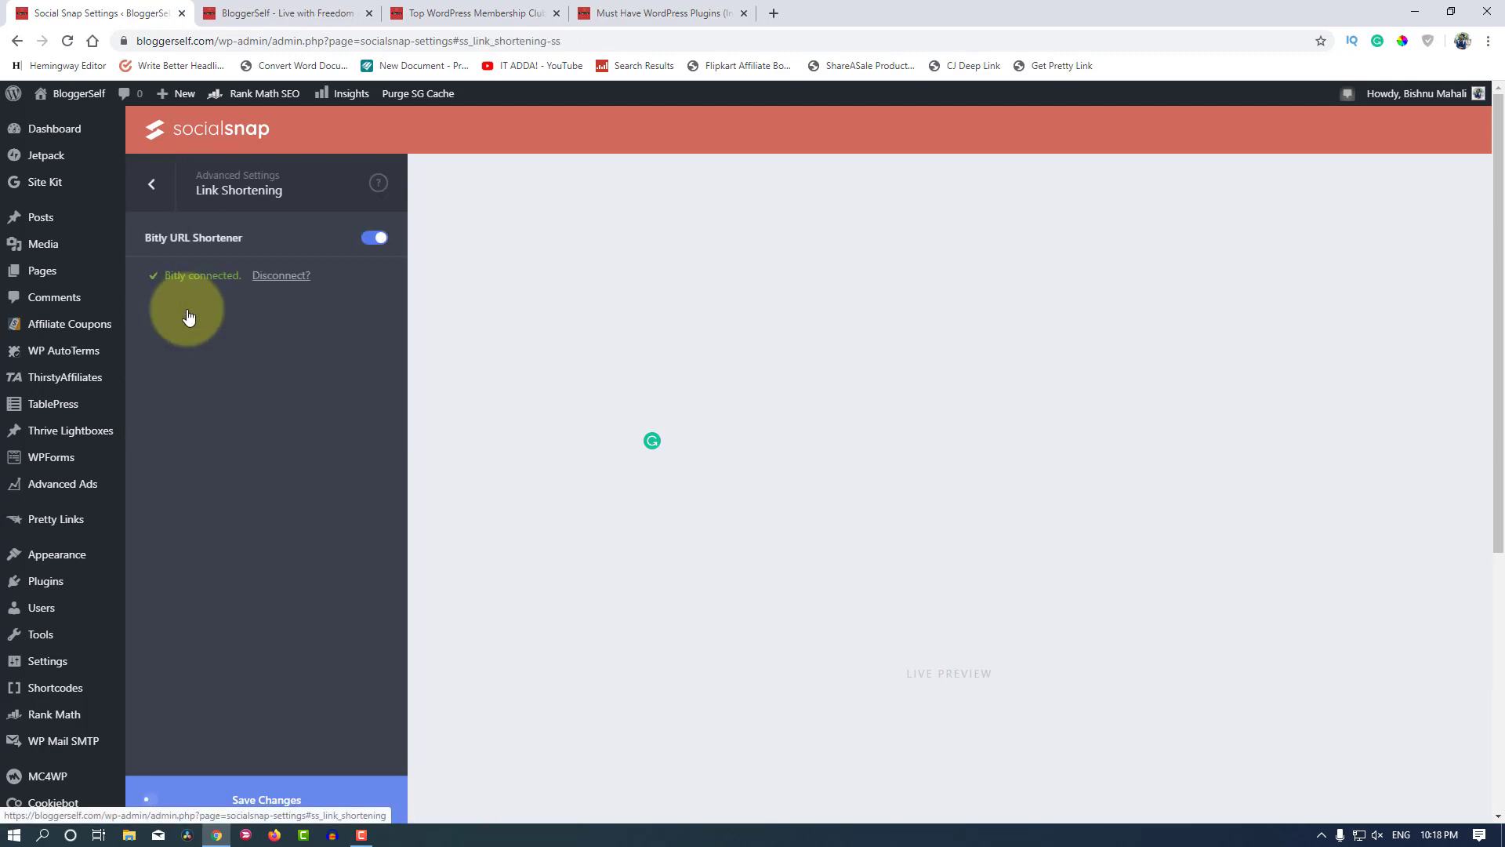
{"action": "left_click", "coordinate": [152, 183]}
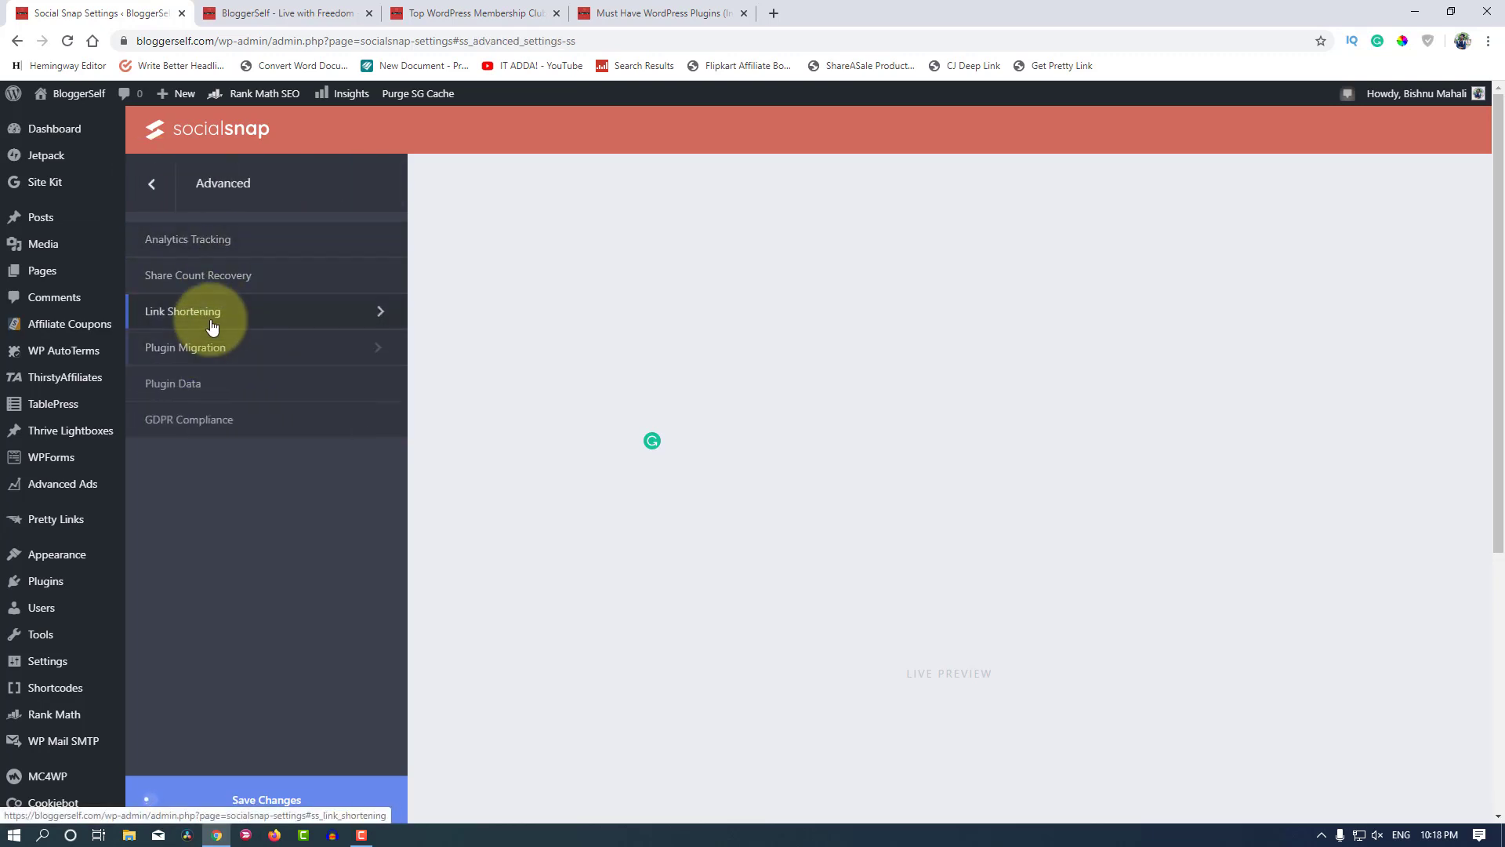
{"action": "left_click", "coordinate": [208, 349]}
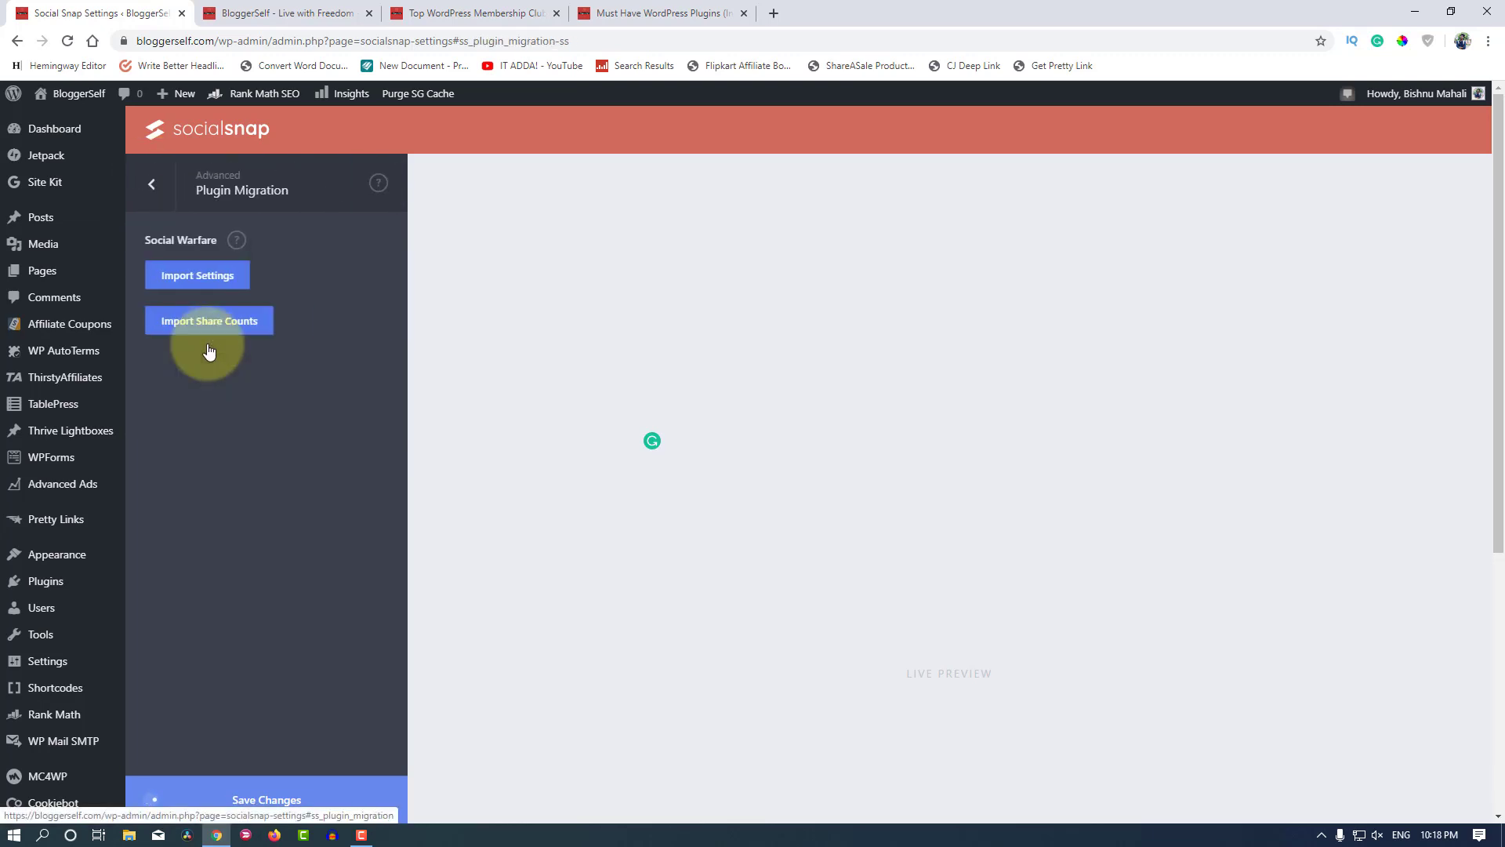
{"action": "left_click", "coordinate": [152, 184]}
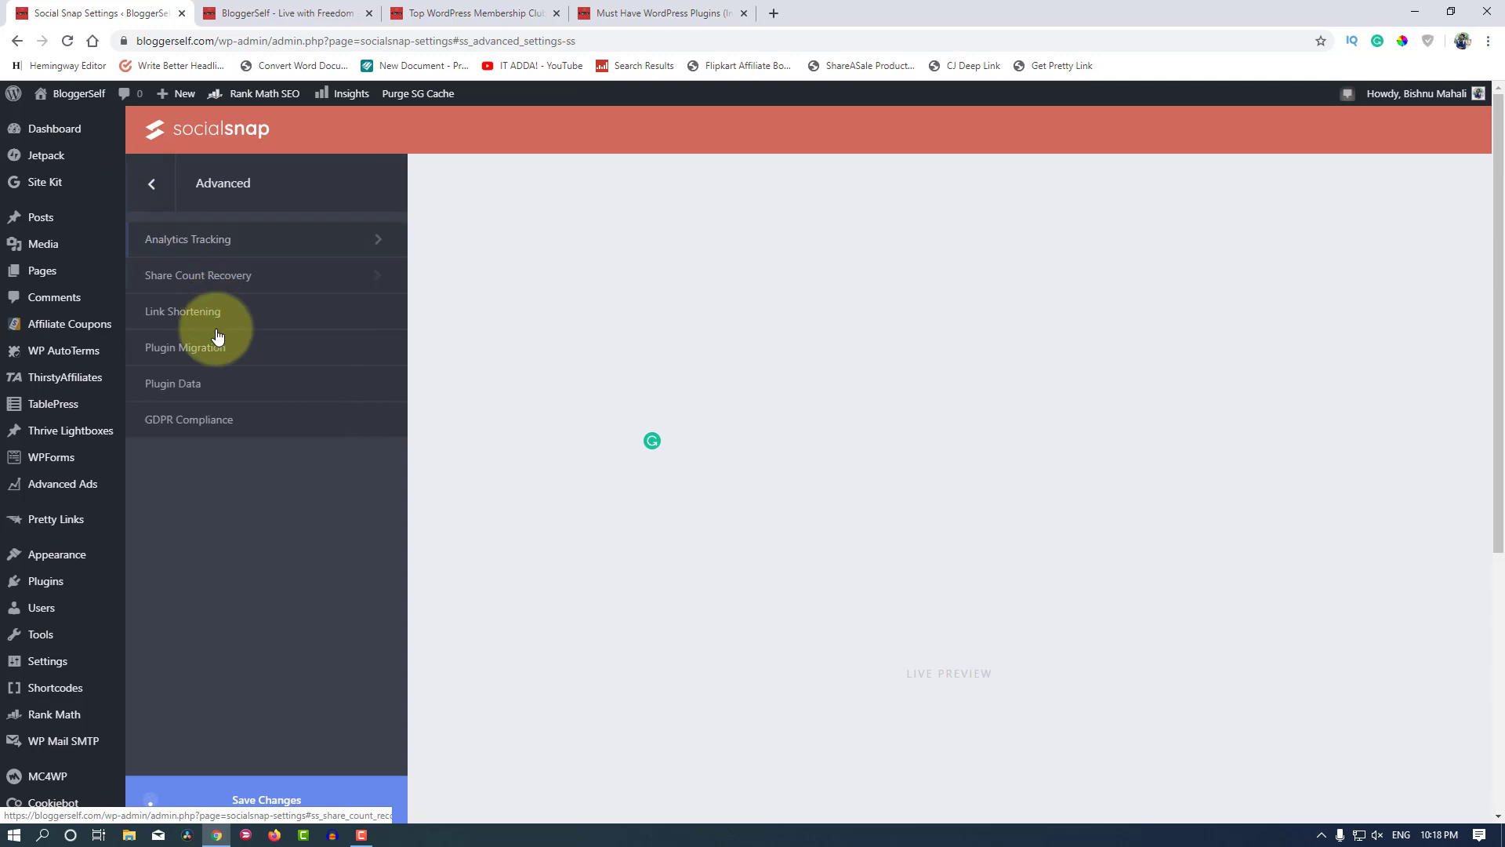
Step: Open Plugin Data briefly and return to Plugin Migration to review the Social Warfare import options
{"action": "left_click", "coordinate": [202, 379]}
{"action": "left_click", "coordinate": [152, 184]}
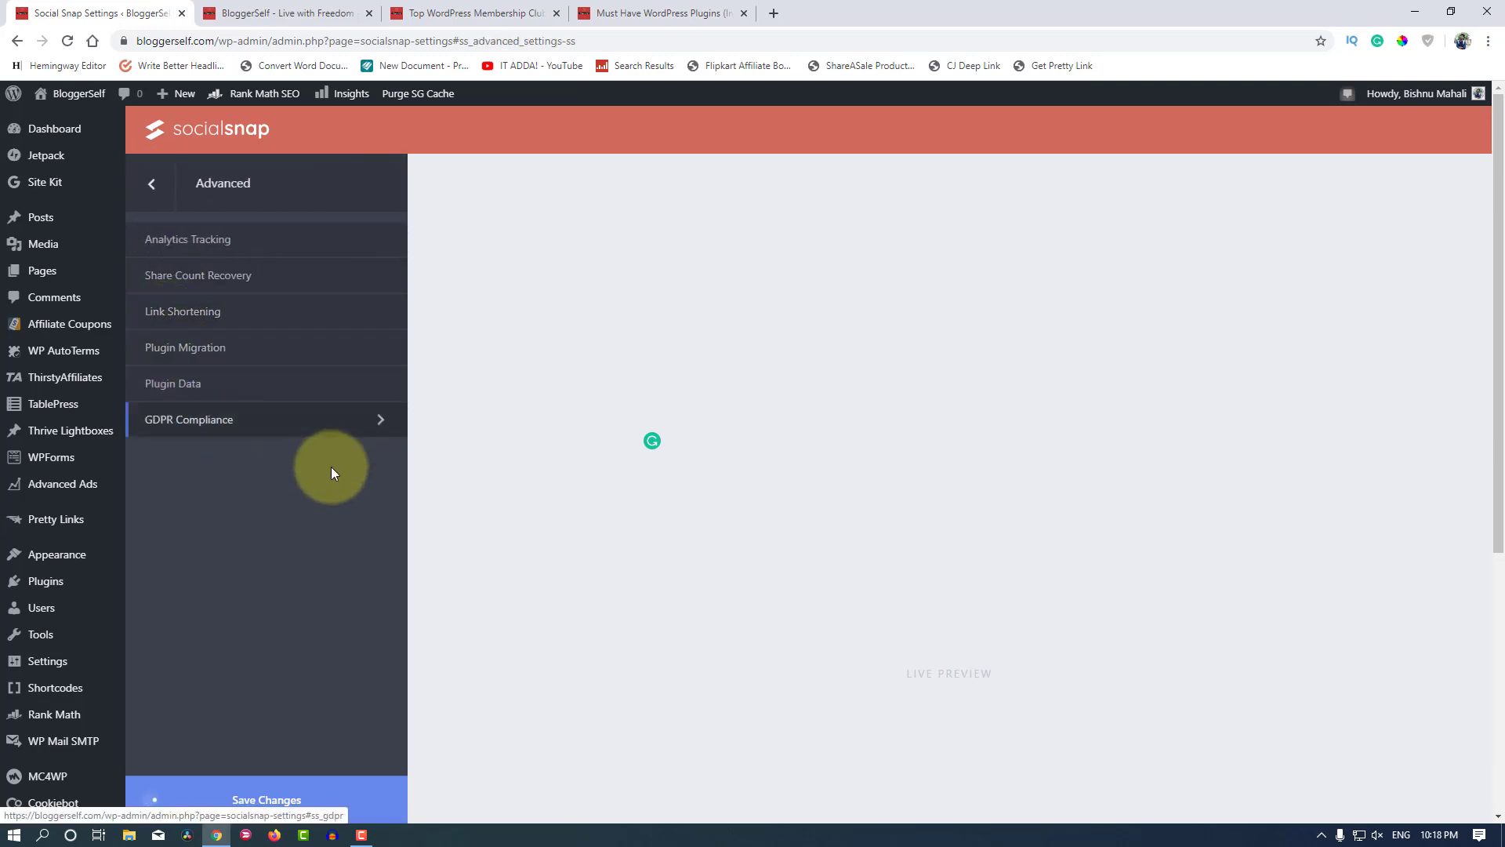
{"action": "left_click", "coordinate": [201, 357]}
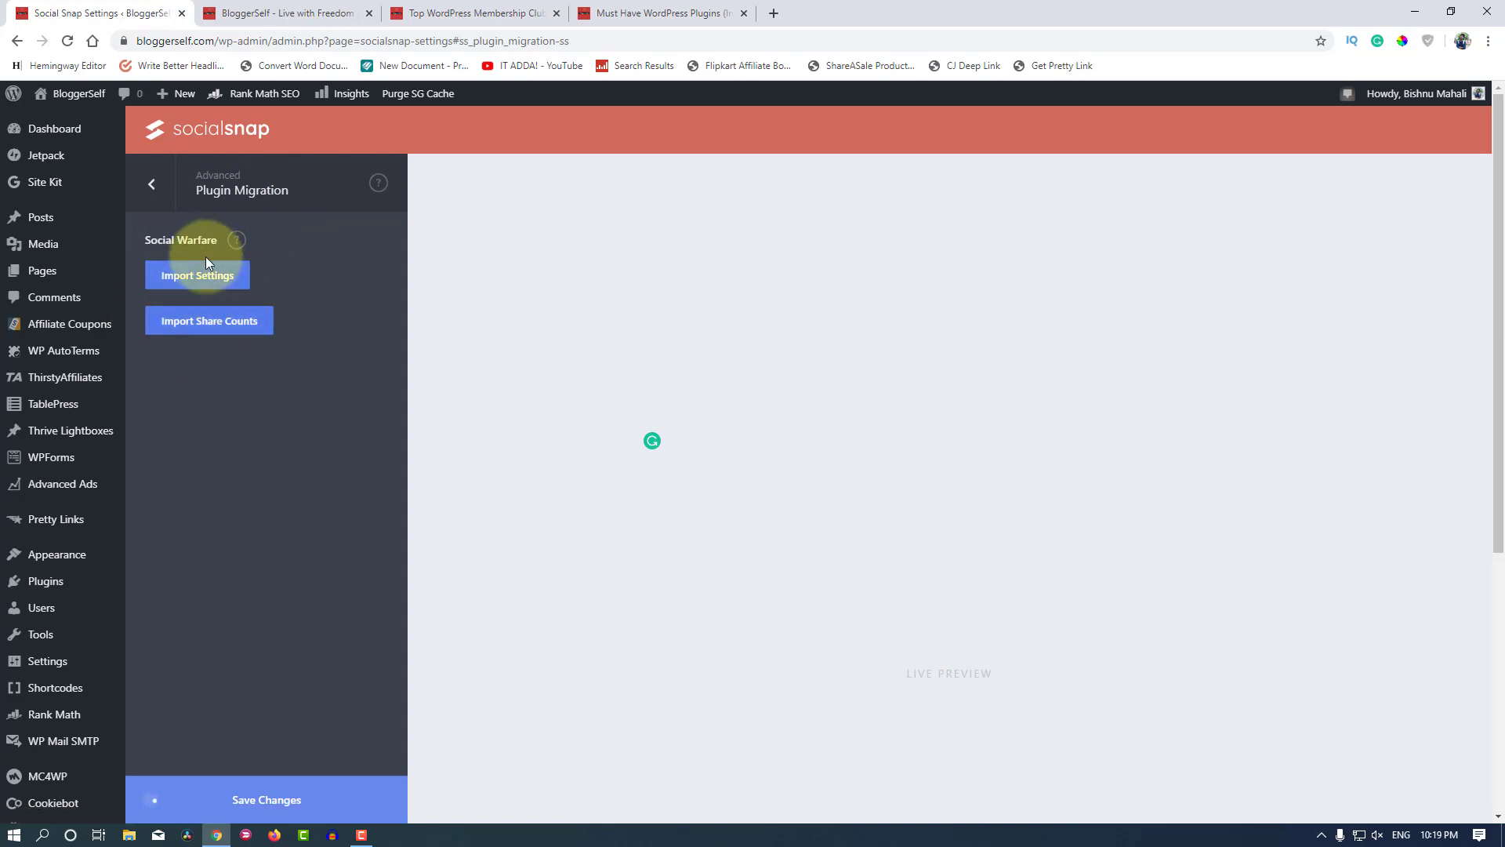
{"action": "left_click", "coordinate": [156, 184]}
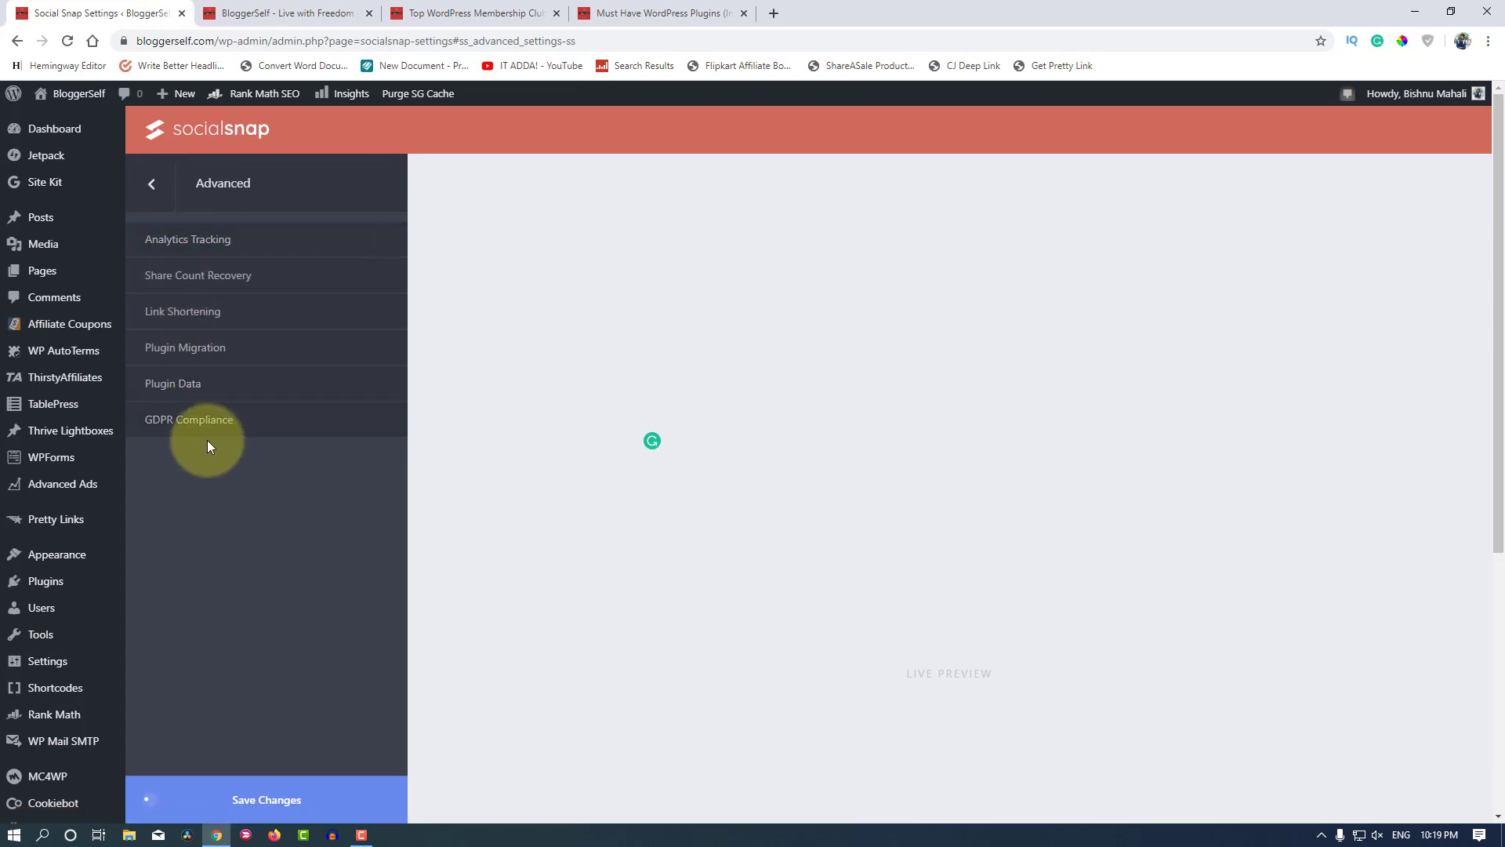
Step: Review the Plugin Data options and the GDPR Compliance options for user cookies and user data
{"action": "left_click", "coordinate": [239, 392]}
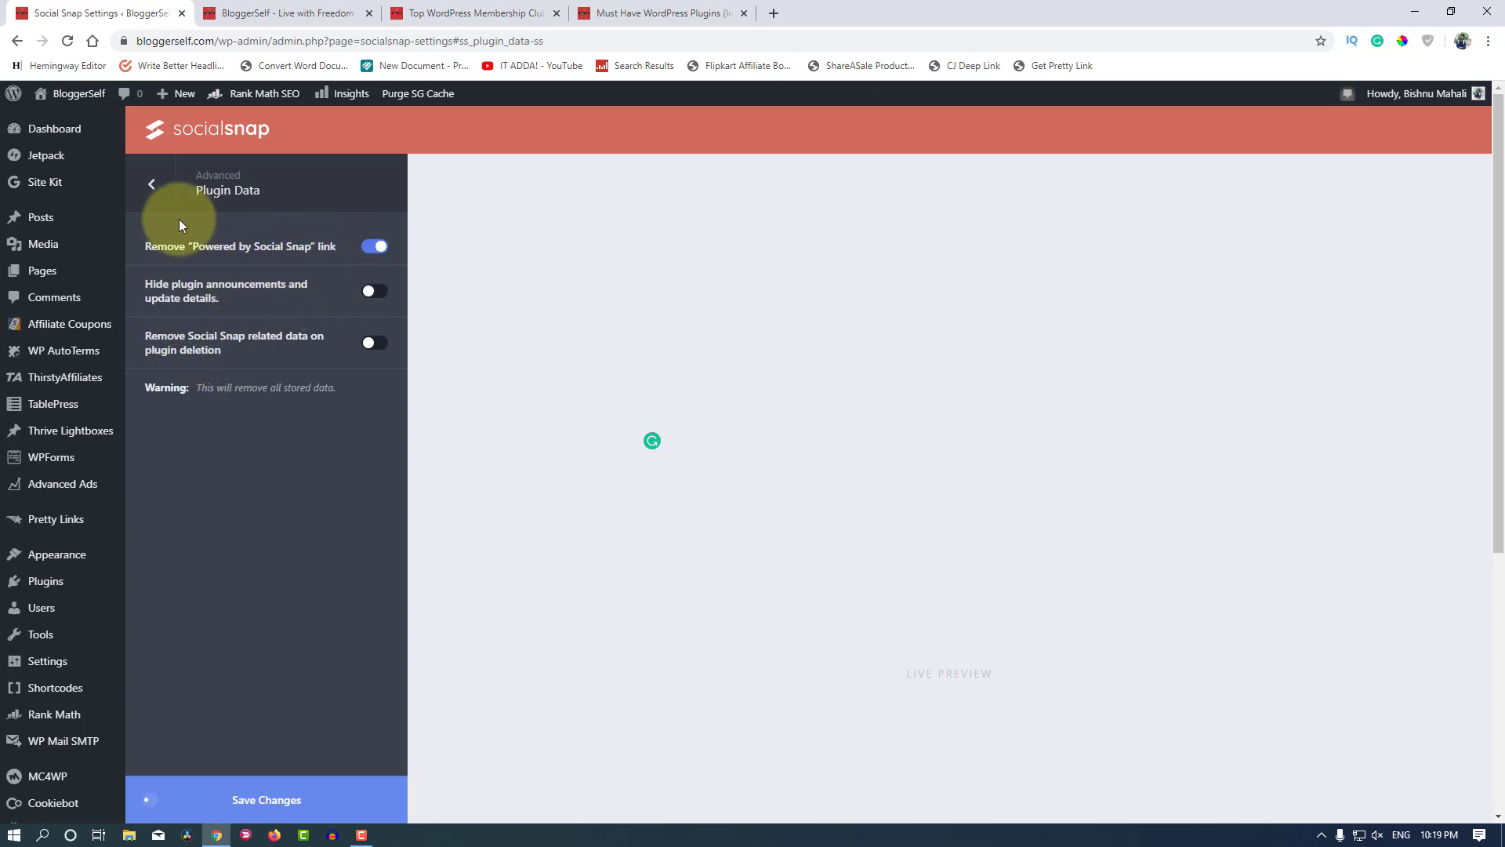
{"action": "left_click", "coordinate": [154, 185]}
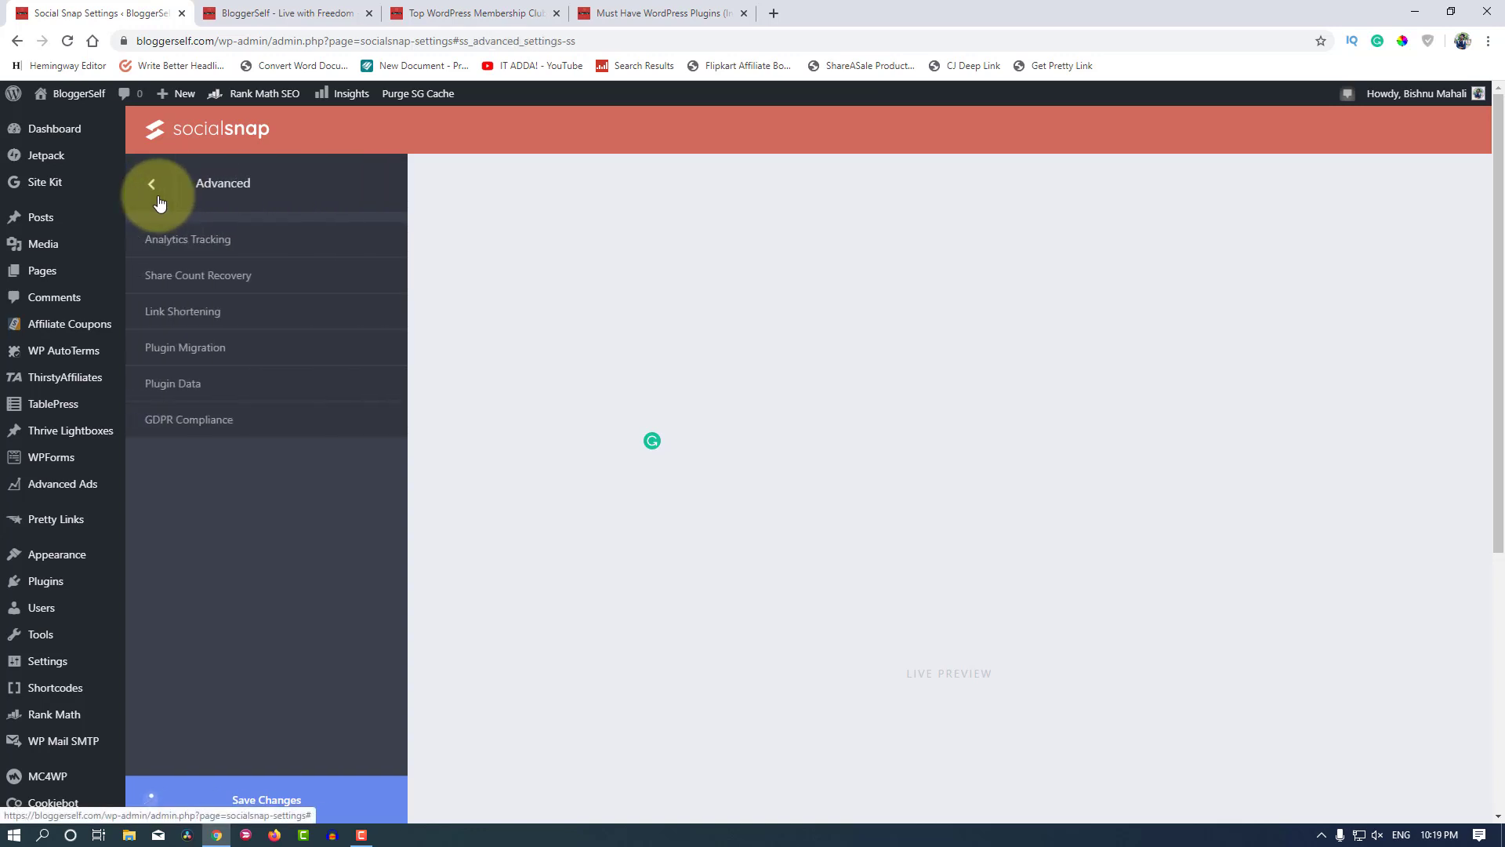
{"action": "left_click", "coordinate": [169, 423]}
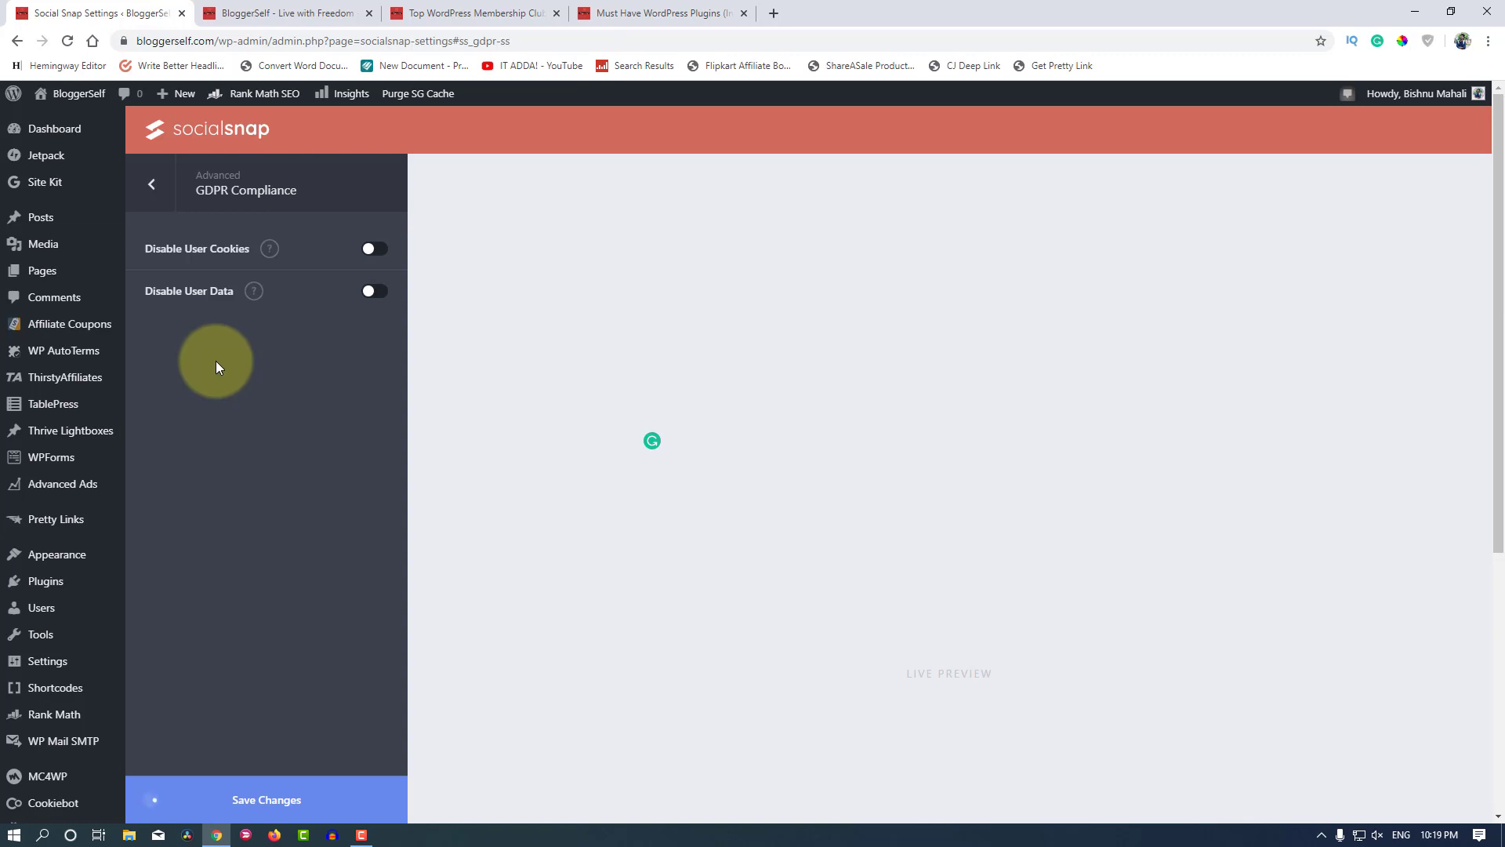
Step: Leave GDPR Compliance and view the export, import and reset options on the Import / Export settings page
{"action": "left_click", "coordinate": [151, 183]}
{"action": "left_click", "coordinate": [206, 235]}
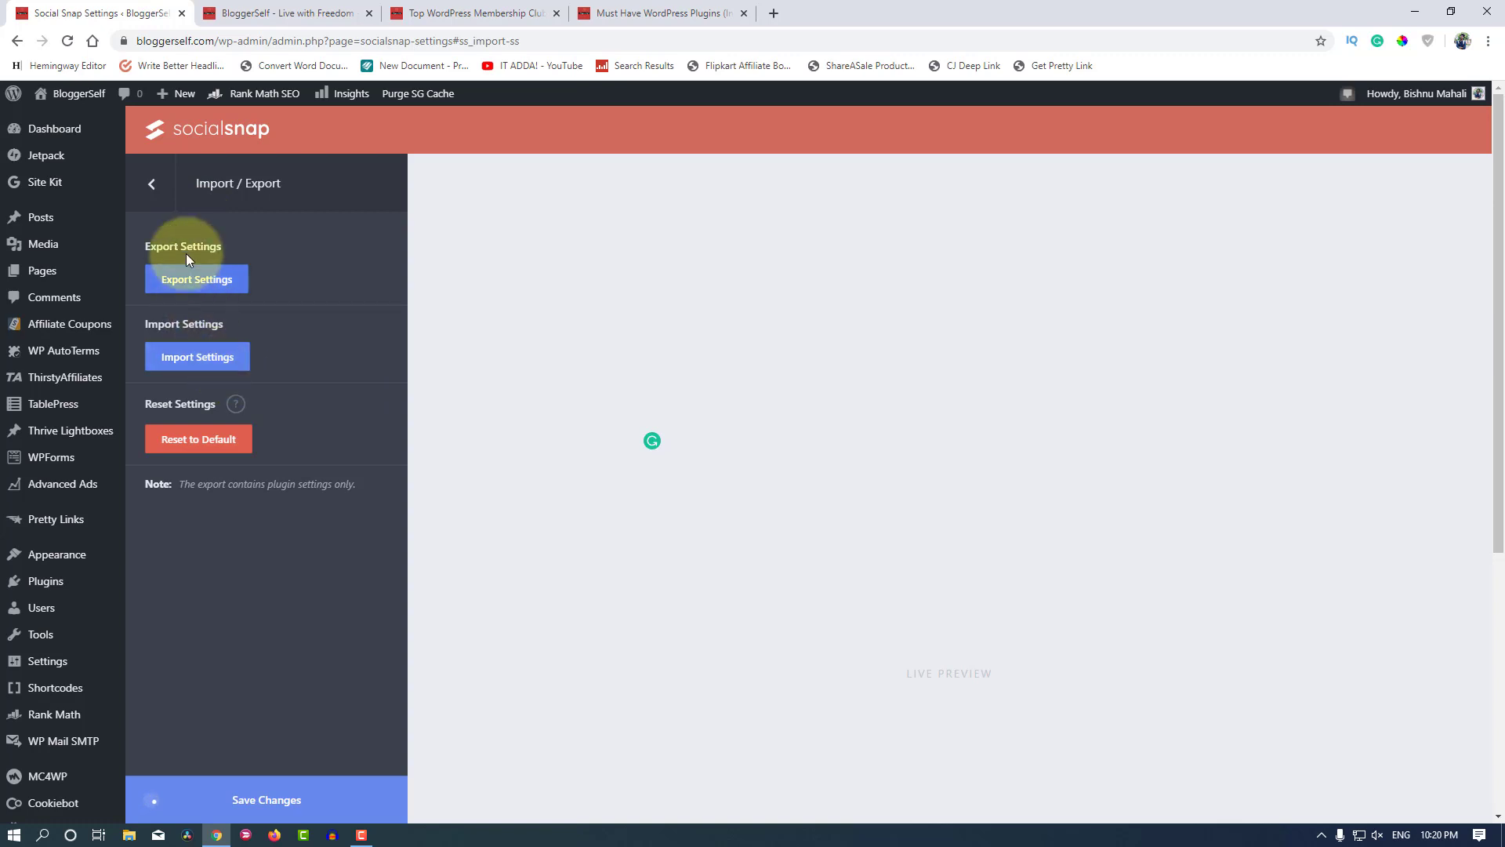
{"action": "left_click", "coordinate": [162, 196]}
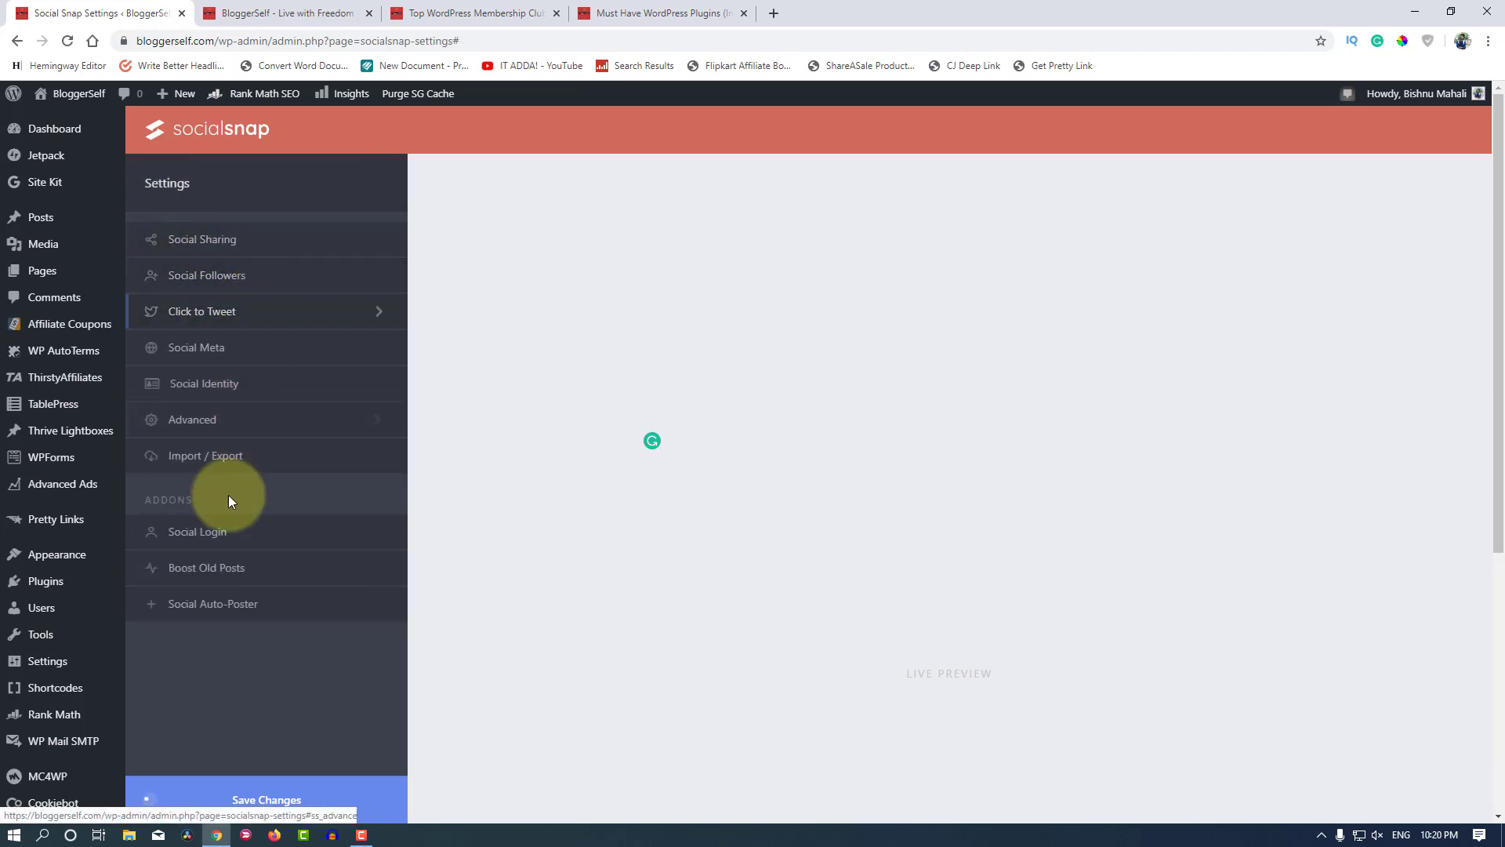
Step: View the Social Login, Boost Old Posts and Social Auto-Poster addon pages and return to the main settings list
{"action": "scroll", "coordinate": [199, 549], "scroll_direction": "down", "scroll_amount": 1}
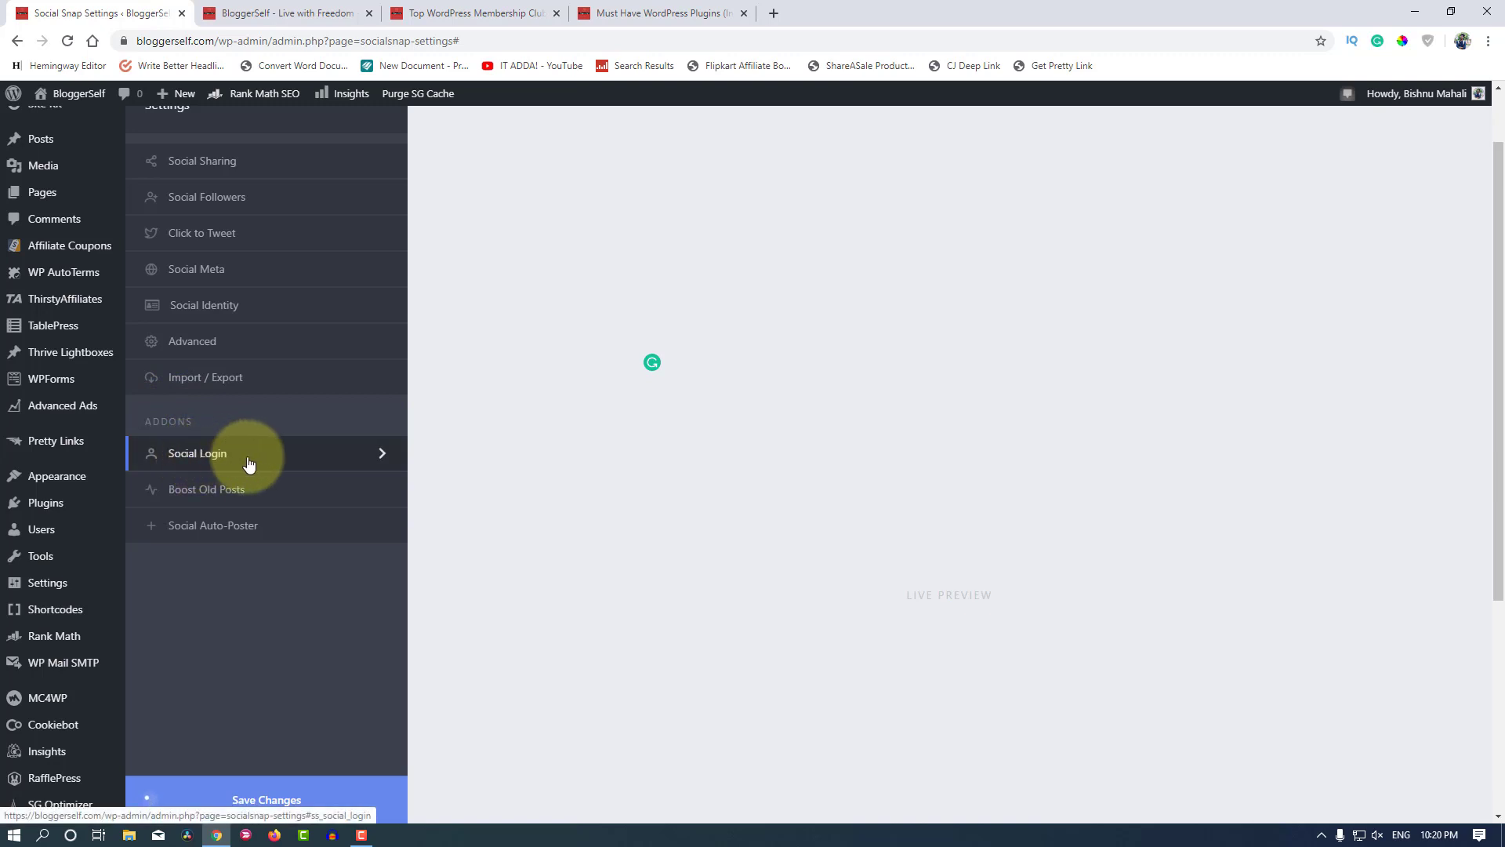
{"action": "left_click", "coordinate": [218, 466]}
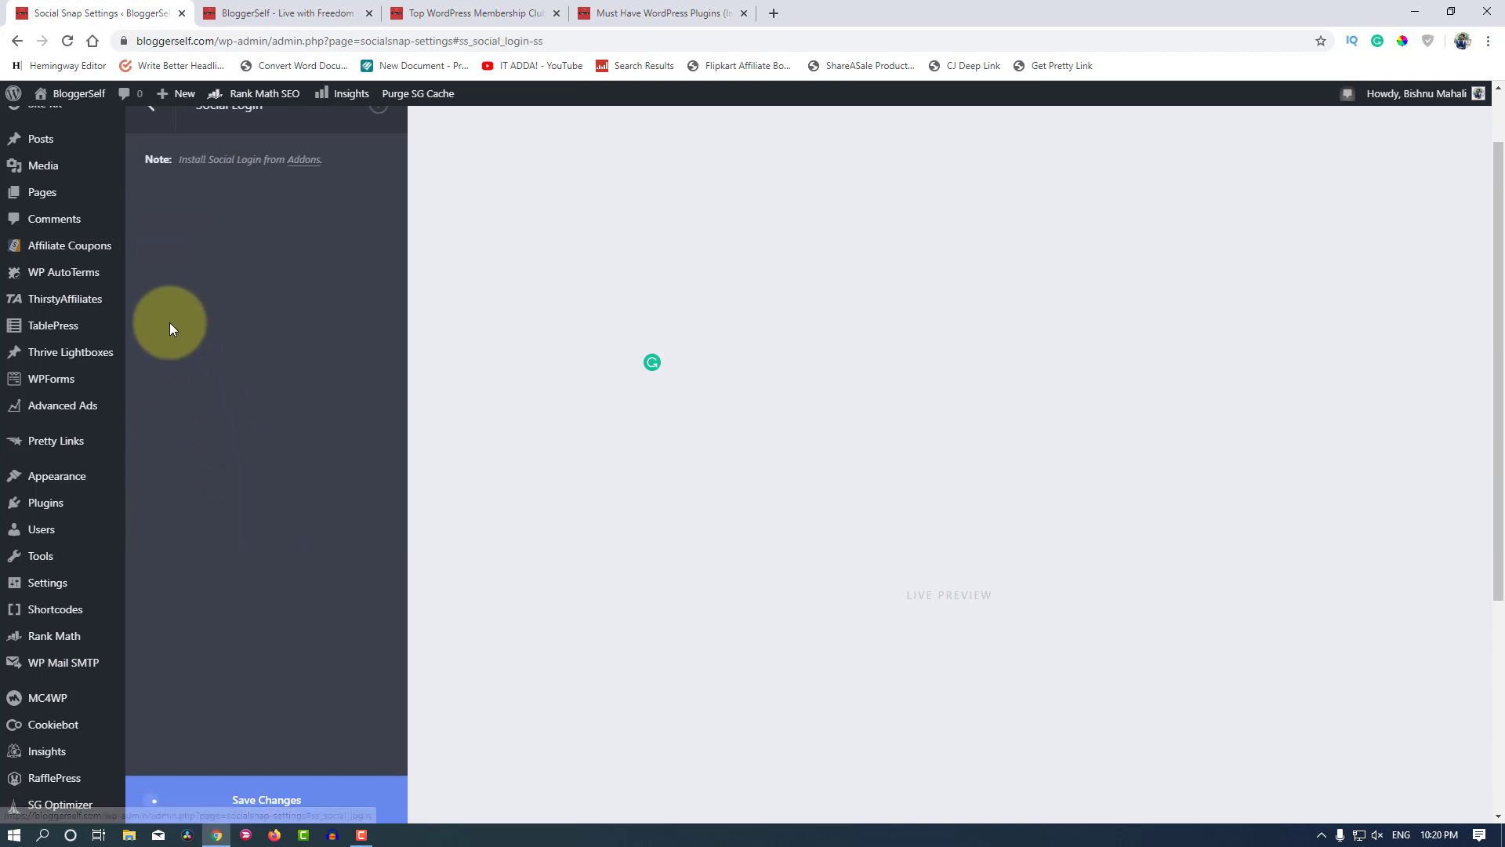
{"action": "scroll", "coordinate": [174, 325], "scroll_direction": "up", "scroll_amount": 1}
{"action": "left_click", "coordinate": [153, 198]}
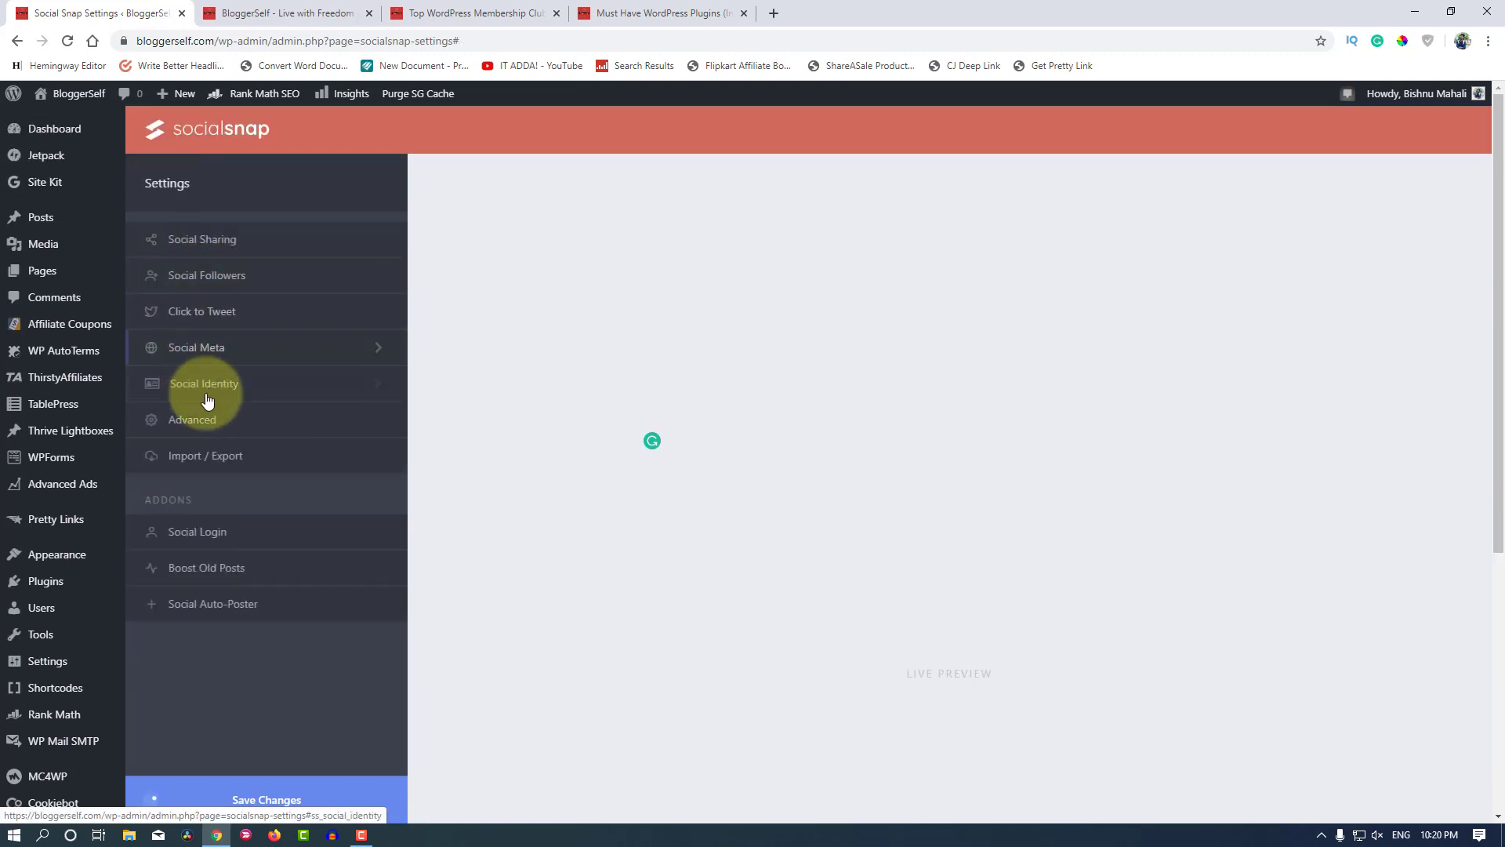
{"action": "left_click", "coordinate": [221, 581]}
{"action": "left_click", "coordinate": [154, 187]}
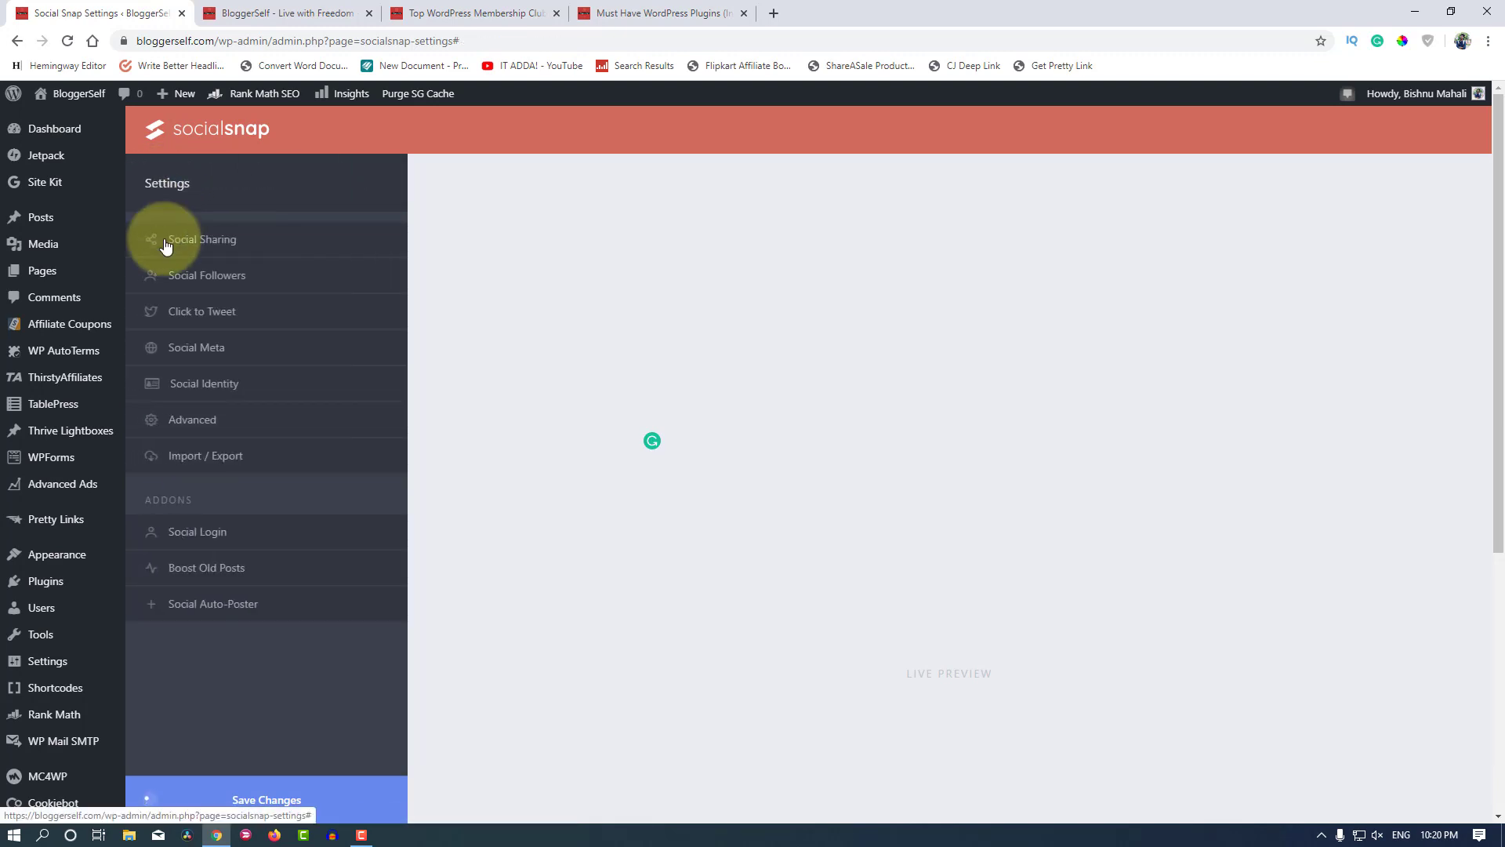
{"action": "left_click", "coordinate": [205, 608]}
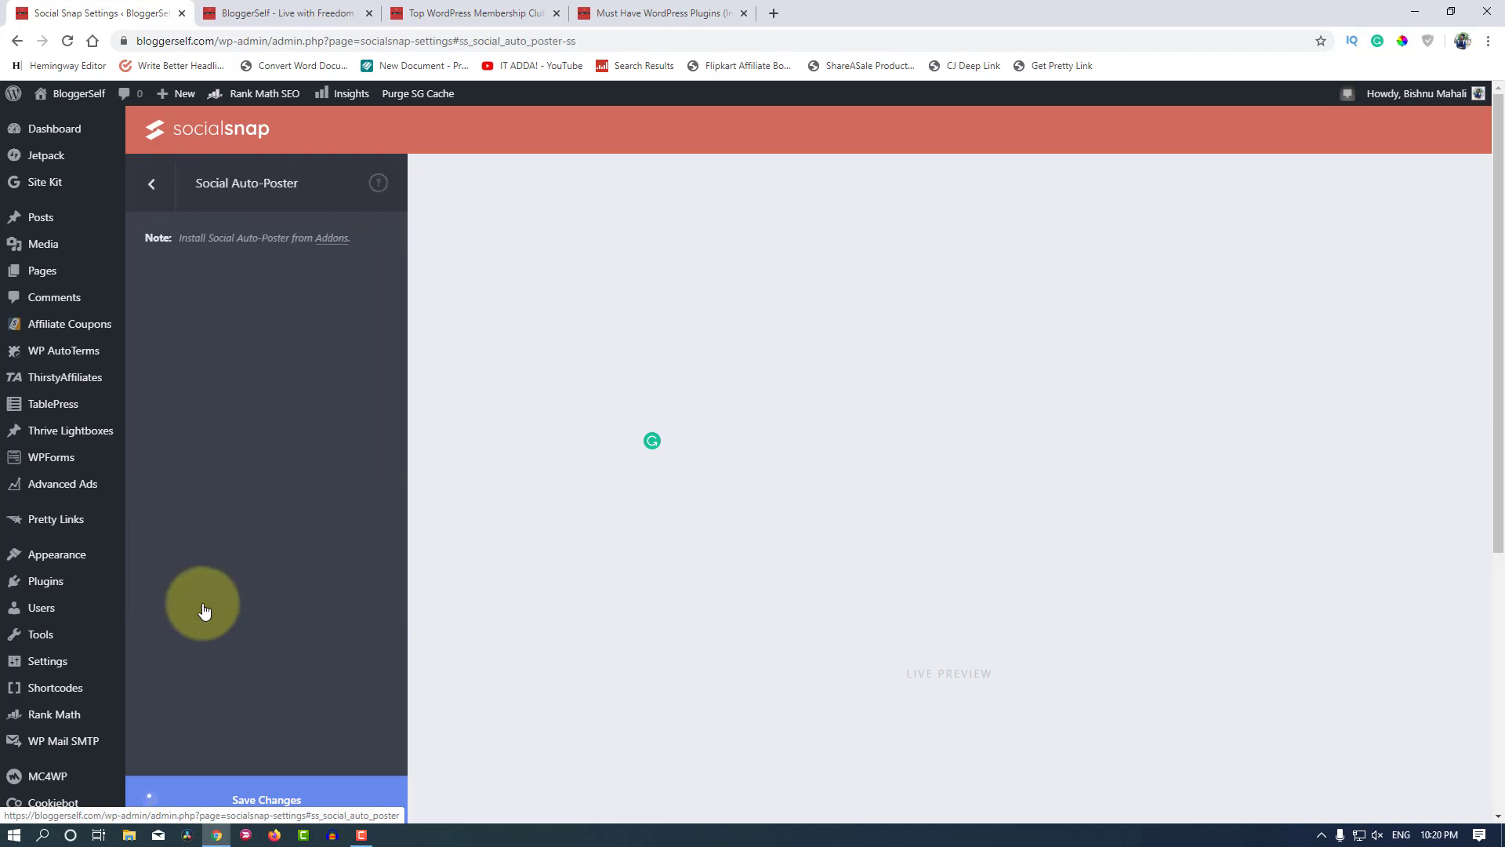
{"action": "left_click", "coordinate": [164, 202]}
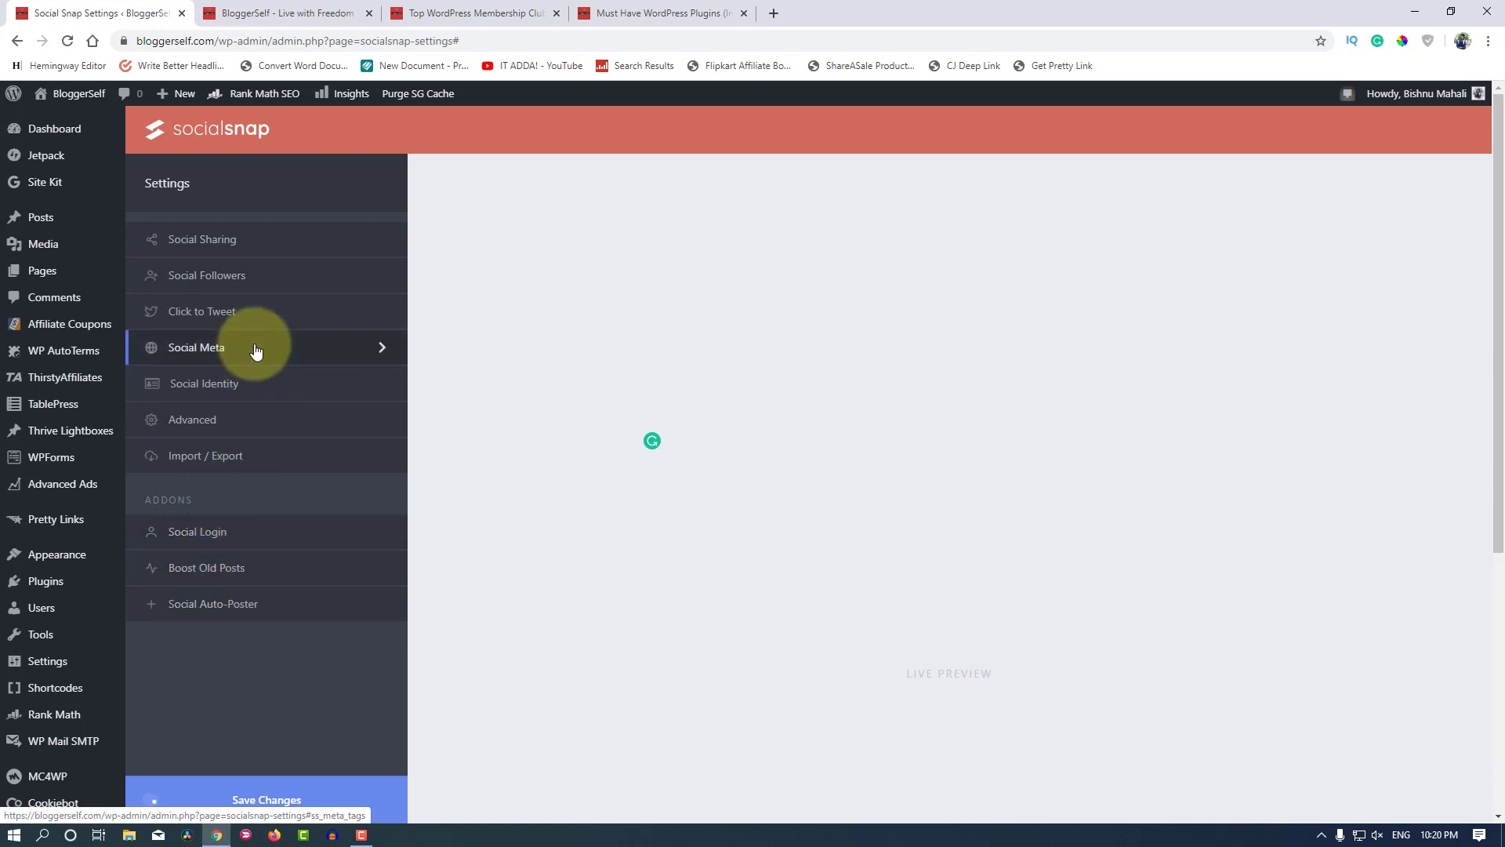
{"action": "scroll", "coordinate": [235, 392], "scroll_direction": "down", "scroll_amount": 1}
{"action": "scroll", "coordinate": [229, 404], "scroll_direction": "up", "scroll_amount": 1}
Step: Examine the floating share buttons and the Follow Us widget on the live "Top WordPress Membership Clubs" post
{"action": "left_click", "coordinate": [282, 14]}
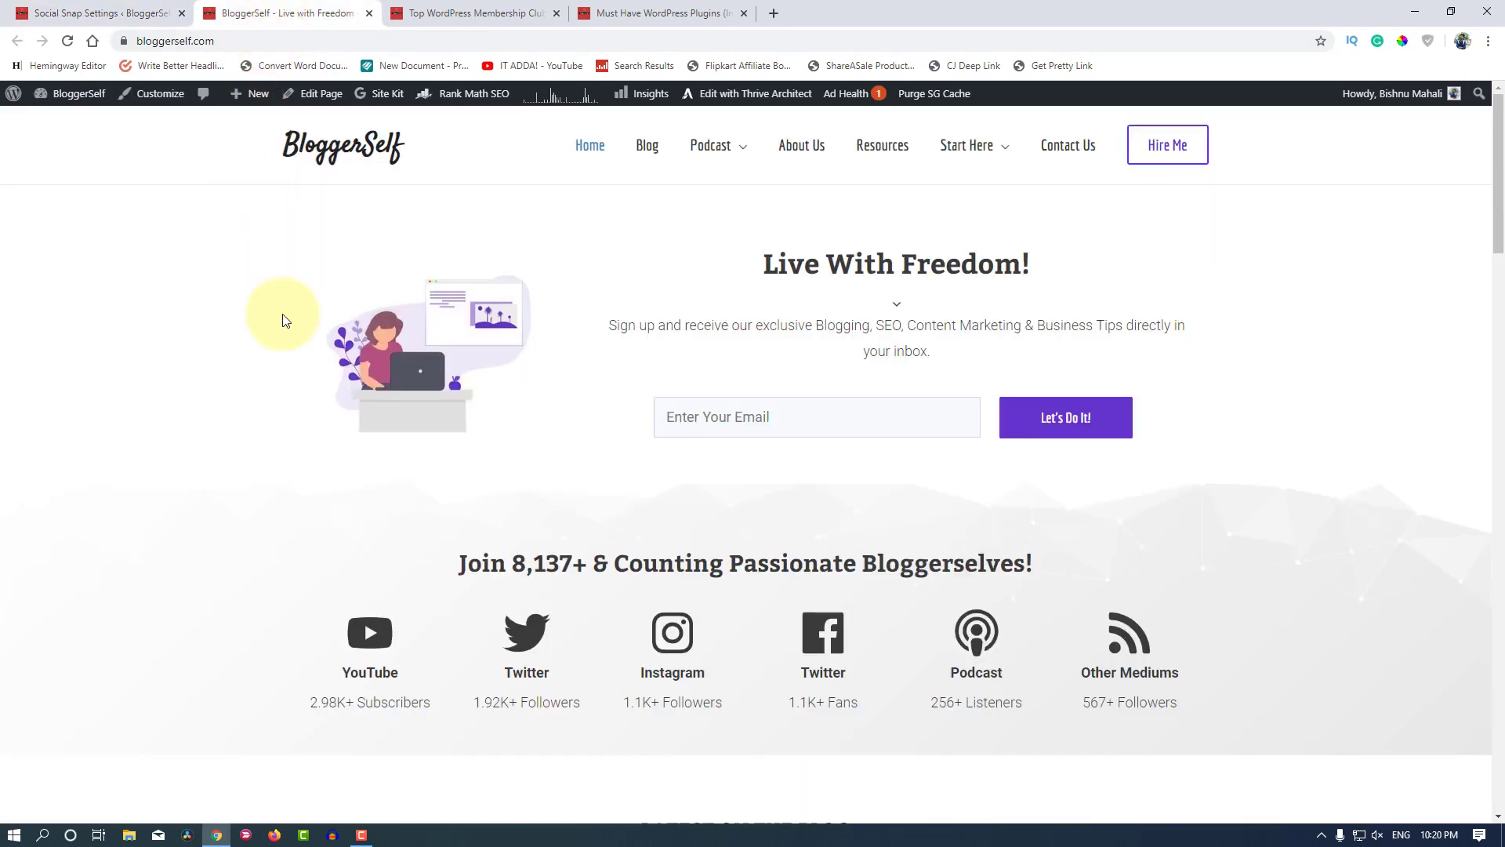
{"action": "left_click", "coordinate": [403, 14]}
{"action": "scroll", "coordinate": [369, 392], "scroll_direction": "up", "scroll_amount": 3}
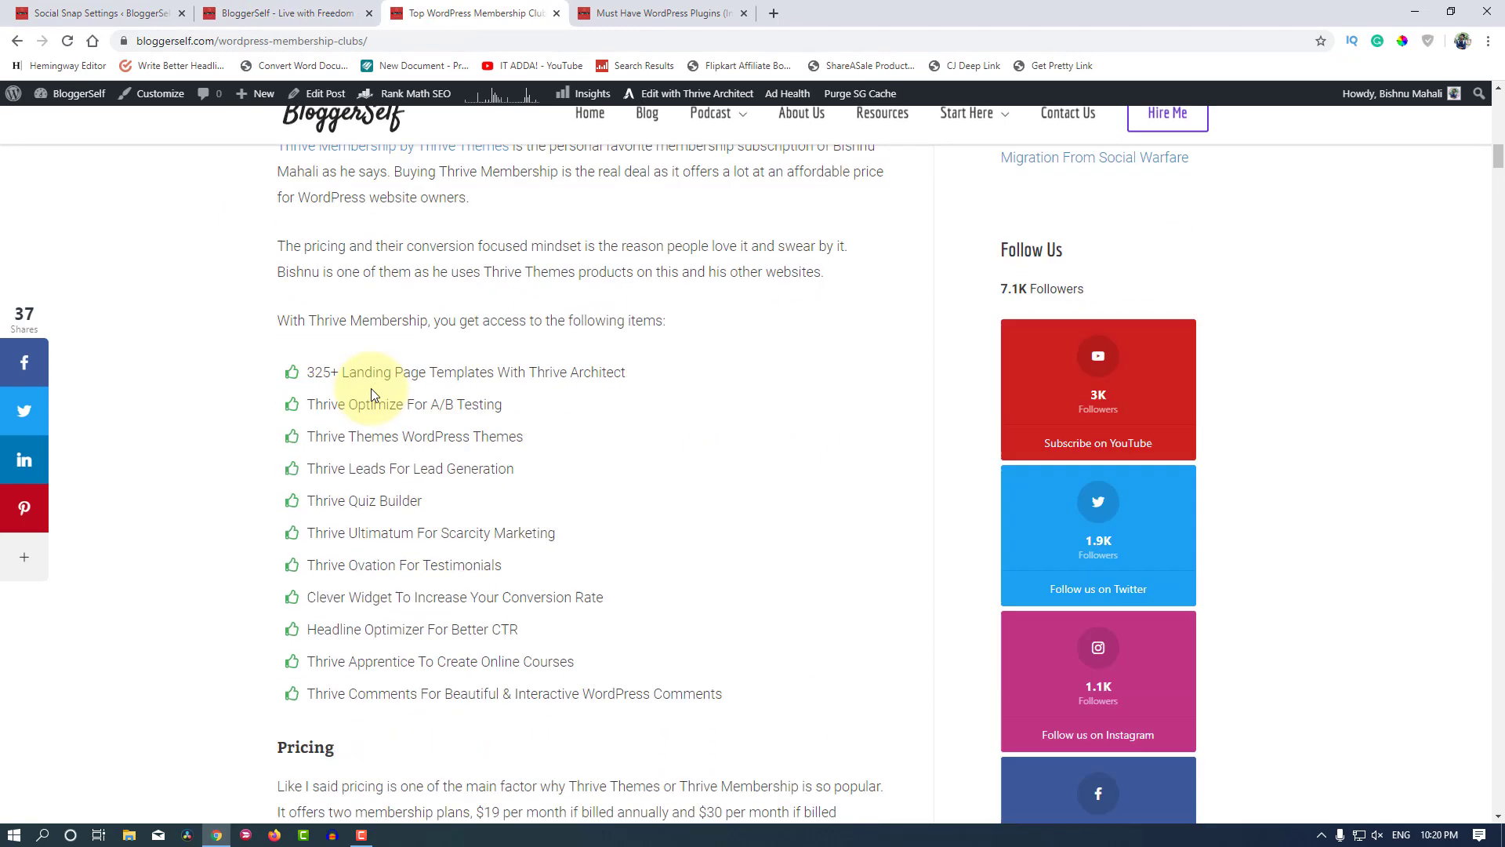
{"action": "scroll", "coordinate": [372, 393], "scroll_direction": "down", "scroll_amount": 4}
{"action": "scroll", "coordinate": [372, 394], "scroll_direction": "up", "scroll_amount": 3}
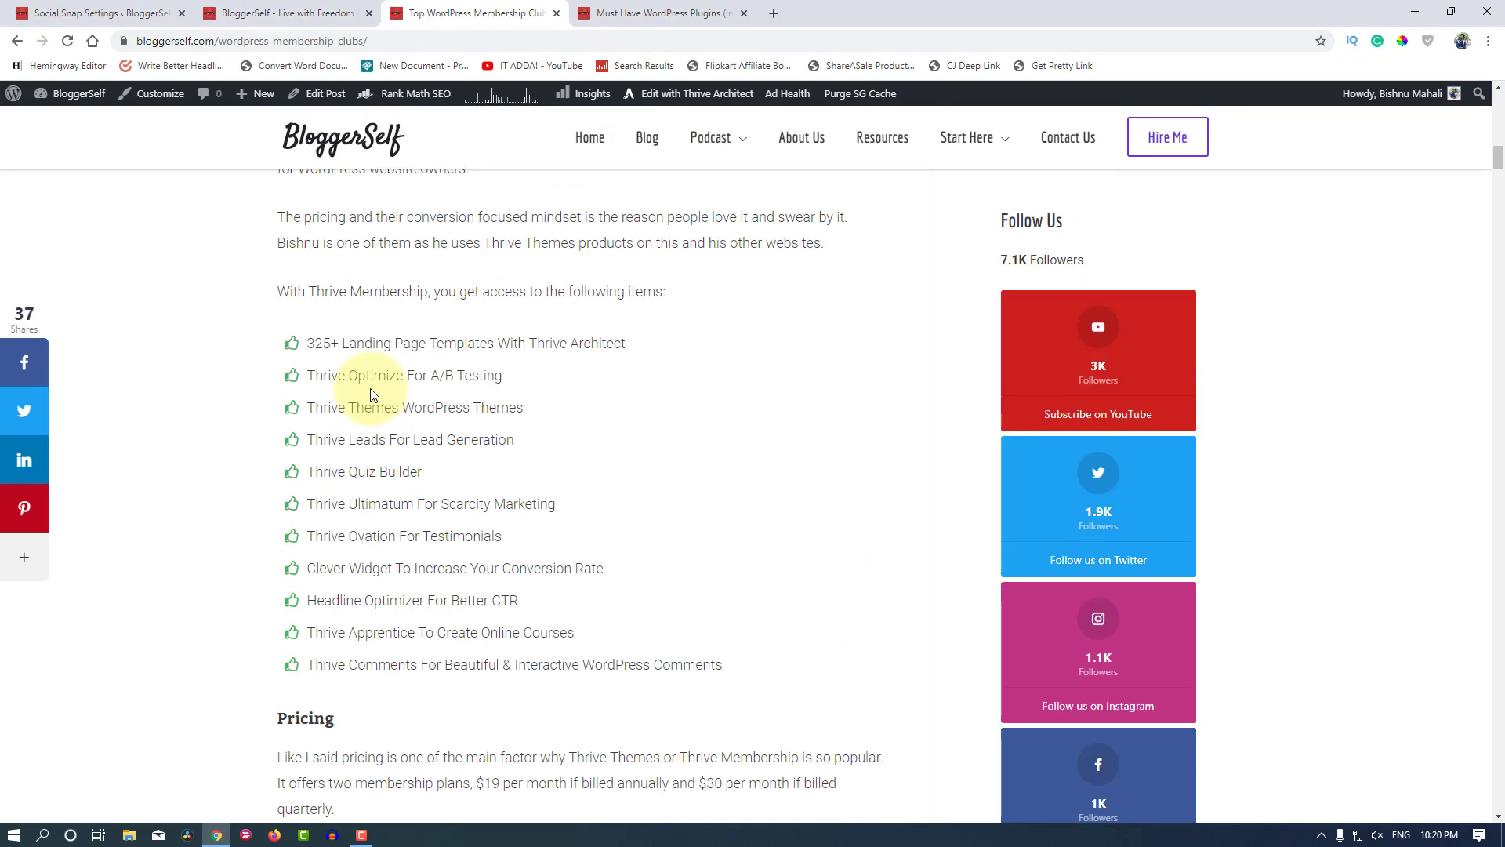
{"action": "scroll", "coordinate": [371, 393], "scroll_direction": "down", "scroll_amount": 2}
{"action": "scroll", "coordinate": [372, 393], "scroll_direction": "up", "scroll_amount": 1}
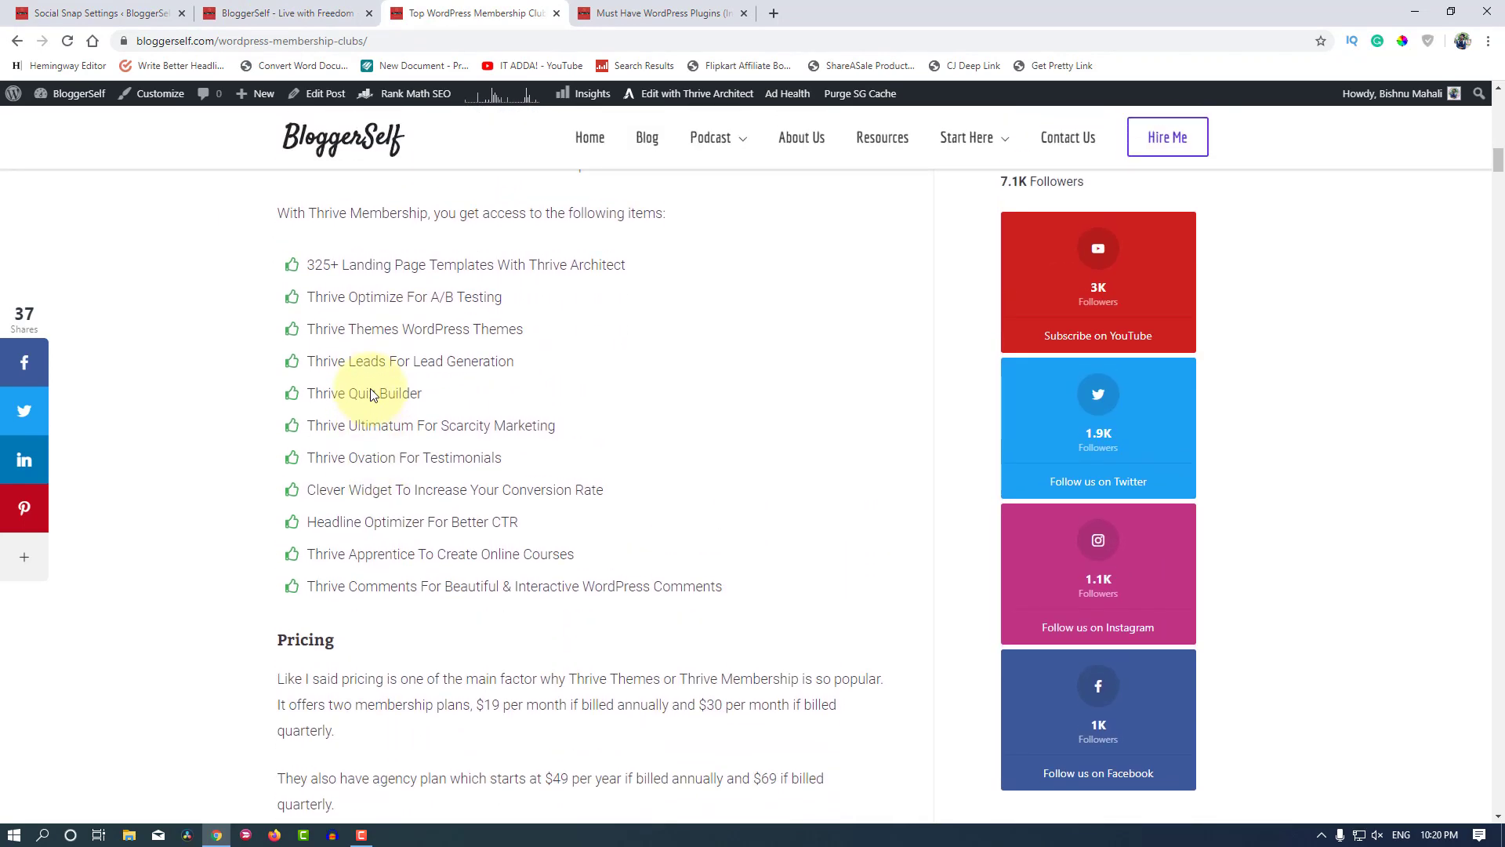
{"action": "scroll", "coordinate": [371, 394], "scroll_direction": "up", "scroll_amount": 15}
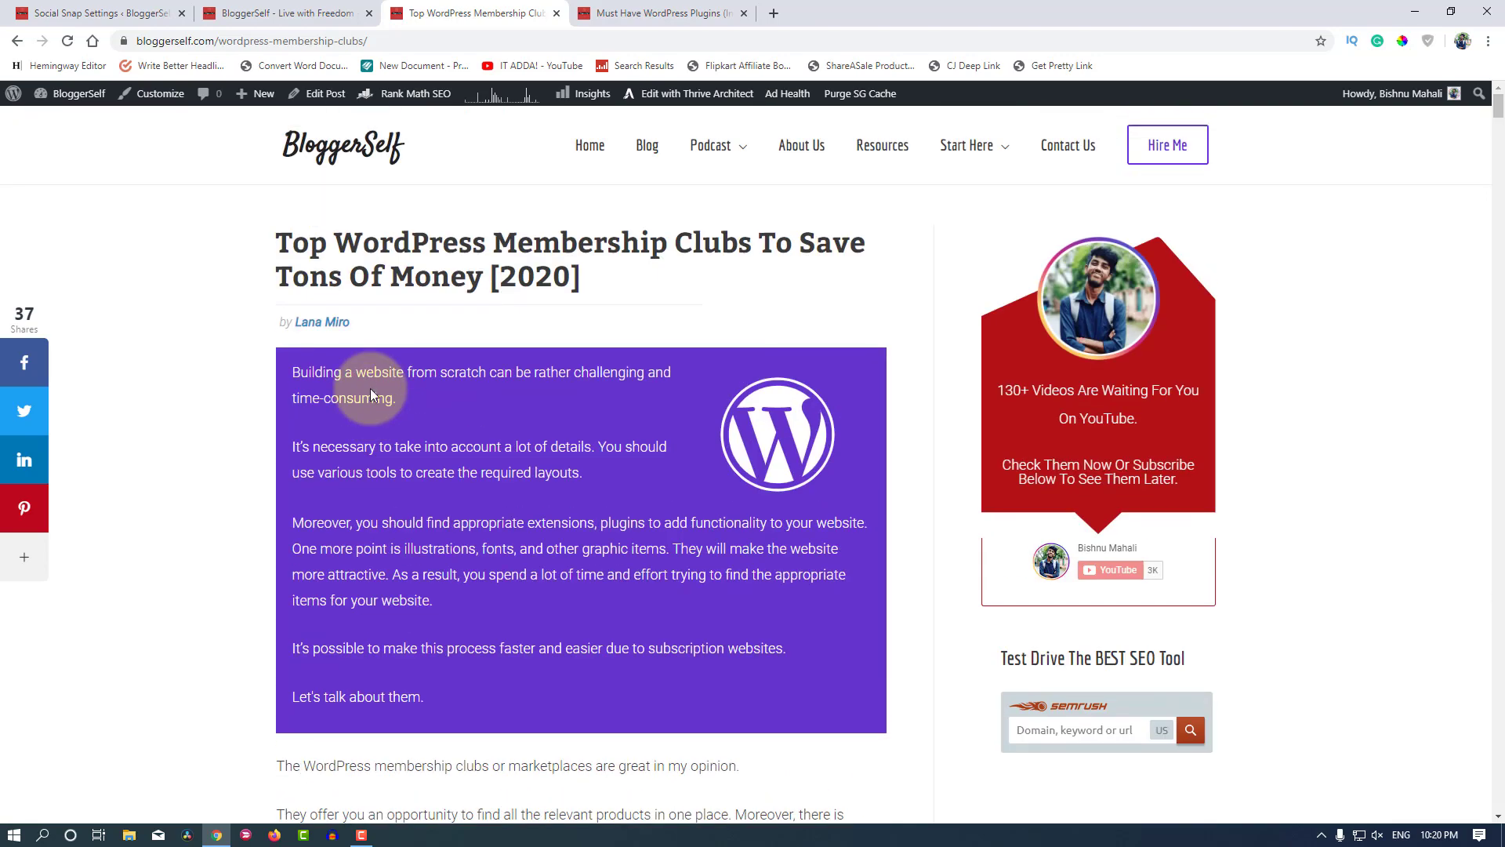
{"action": "scroll", "coordinate": [370, 392], "scroll_direction": "down", "scroll_amount": 5}
{"action": "scroll", "coordinate": [337, 369], "scroll_direction": "up", "scroll_amount": 4}
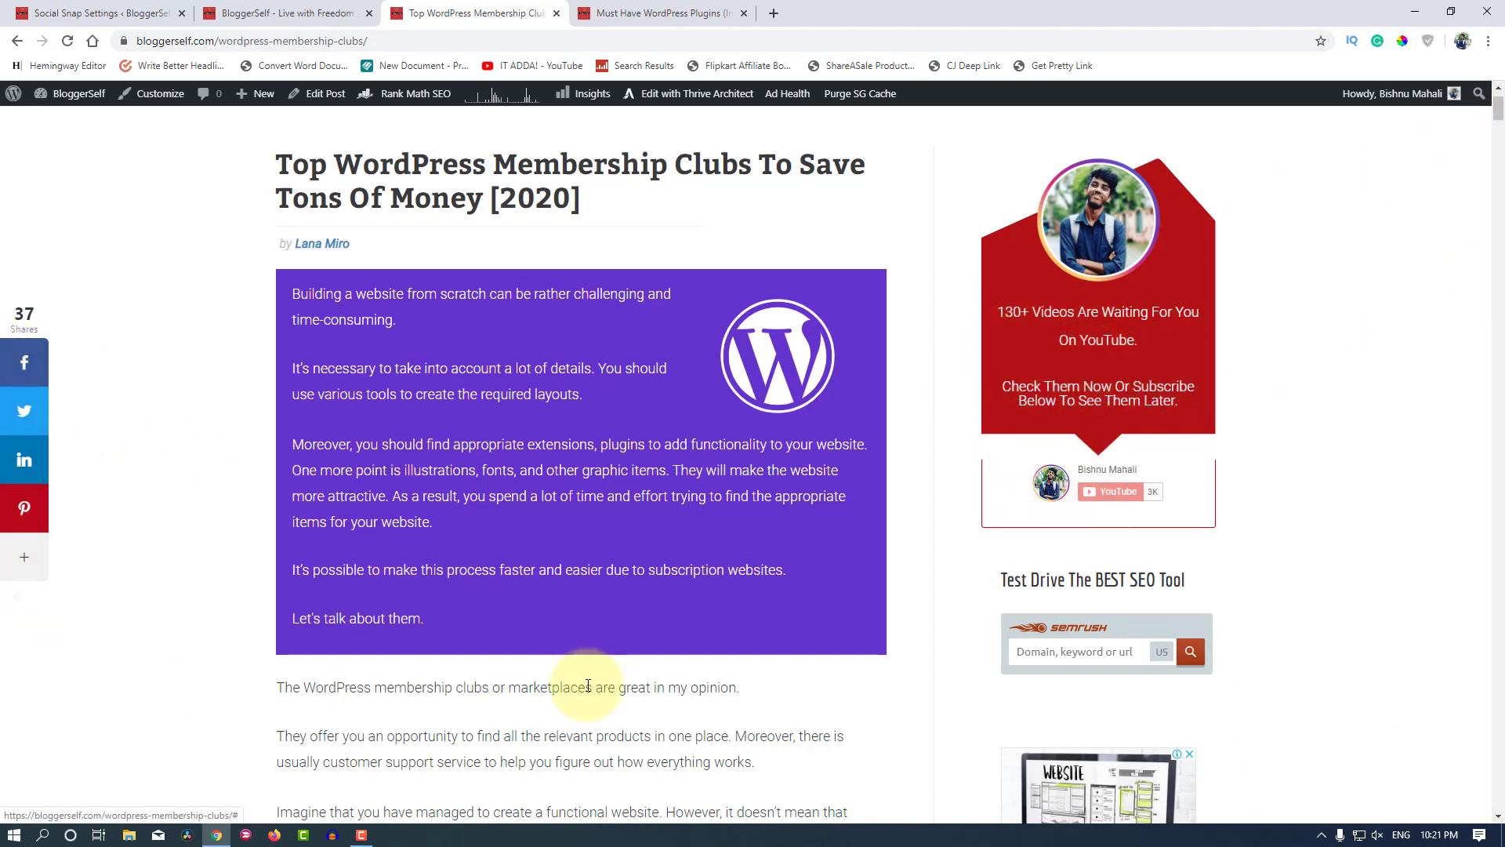
Step: Highlight the "Test Drive The BEST SEO Tool" sidebar heading, clear the selection, and look through the rest of the post
{"action": "left_click_drag", "start_coordinate": [995, 555], "coordinate": [1206, 549]}
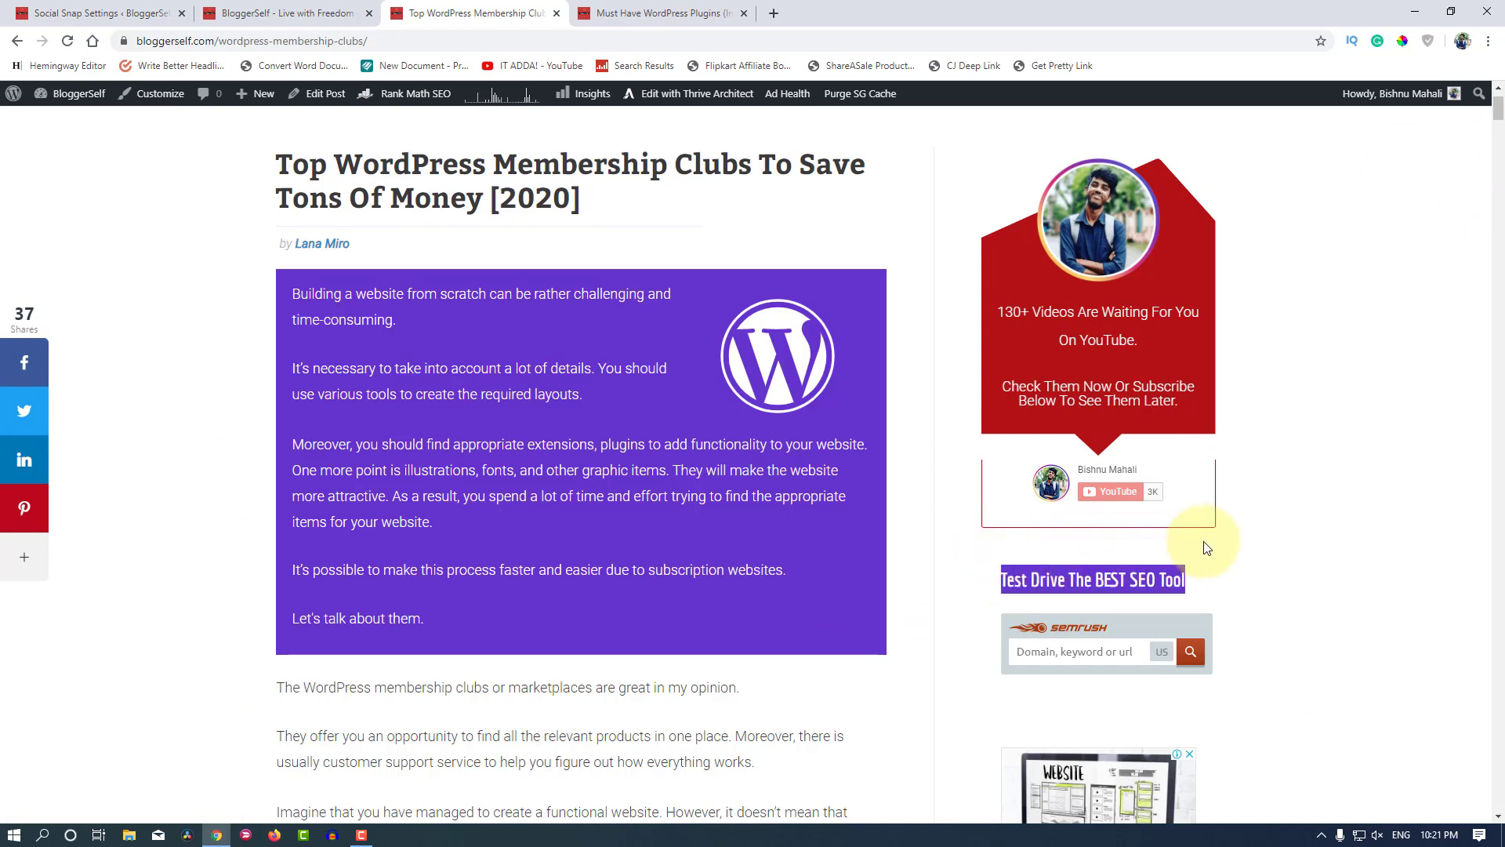
{"action": "left_click", "coordinate": [992, 559]}
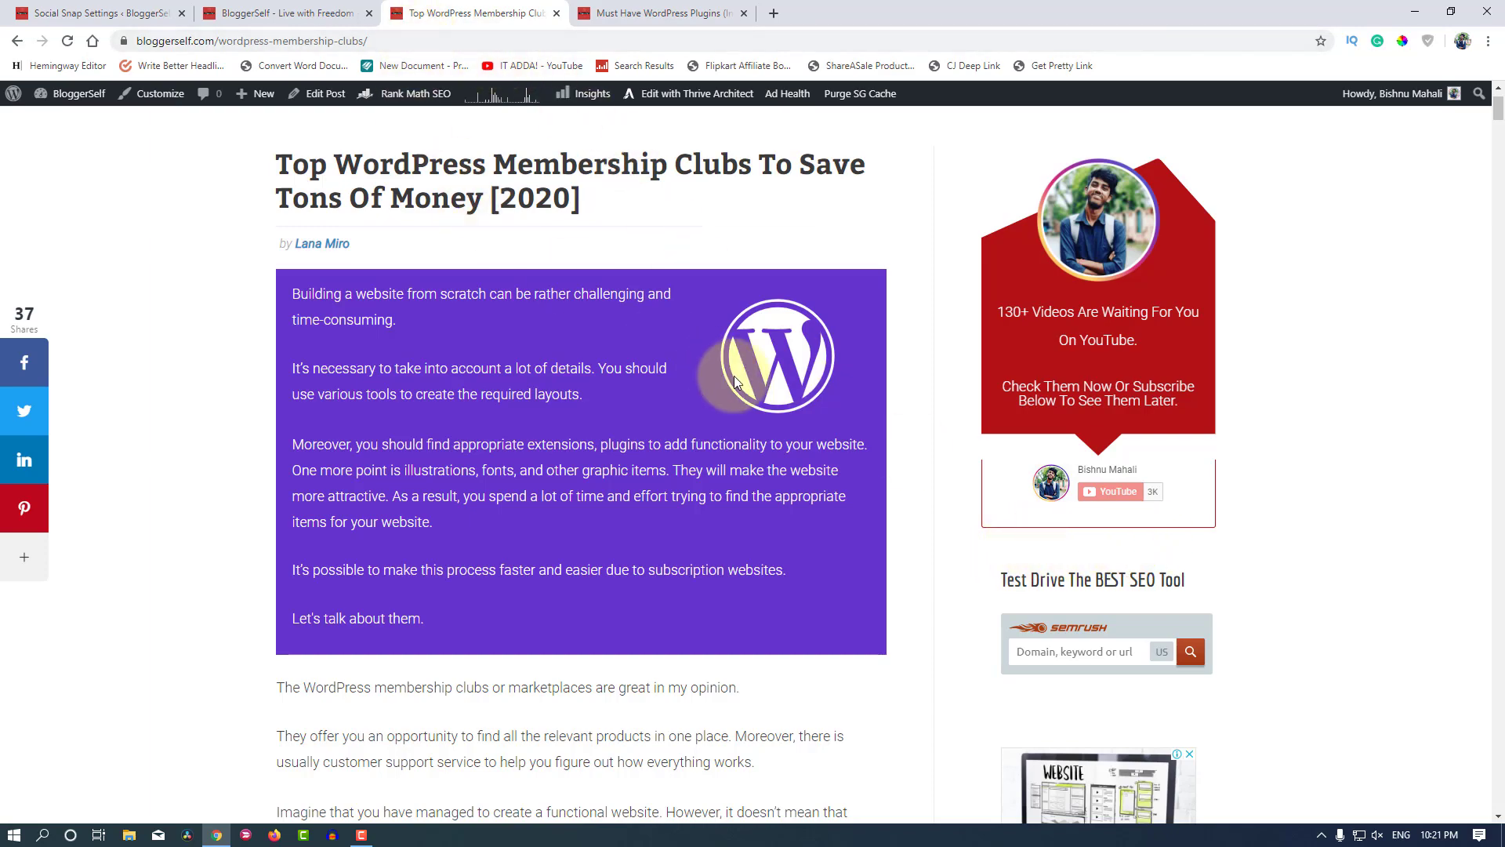
{"action": "scroll", "coordinate": [734, 377], "scroll_direction": "down", "scroll_amount": 20}
{"action": "scroll", "coordinate": [735, 380], "scroll_direction": "up", "scroll_amount": 12}
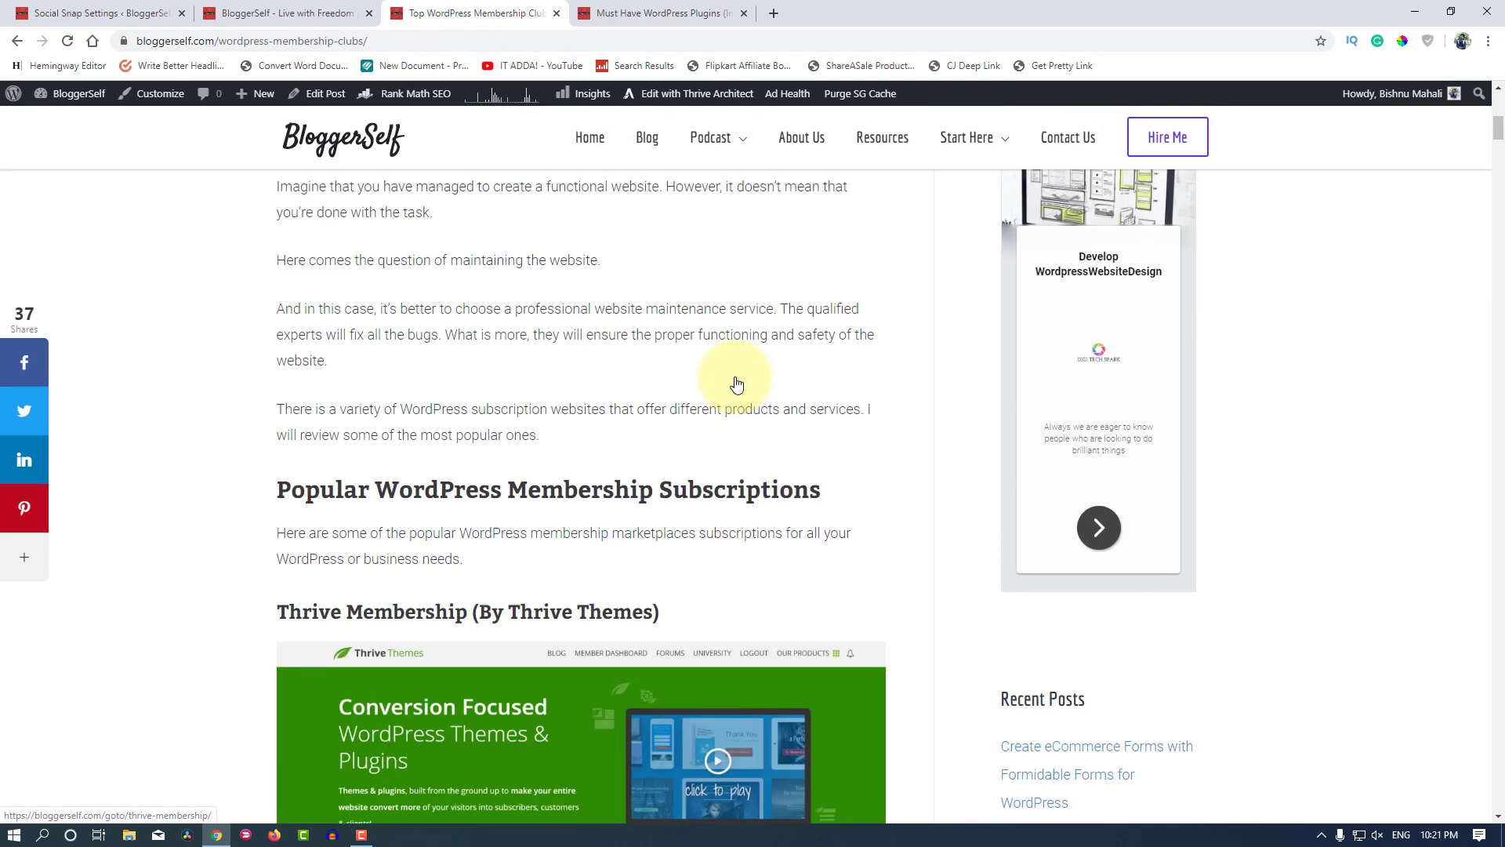
{"action": "scroll", "coordinate": [735, 384], "scroll_direction": "up", "scroll_amount": 10}
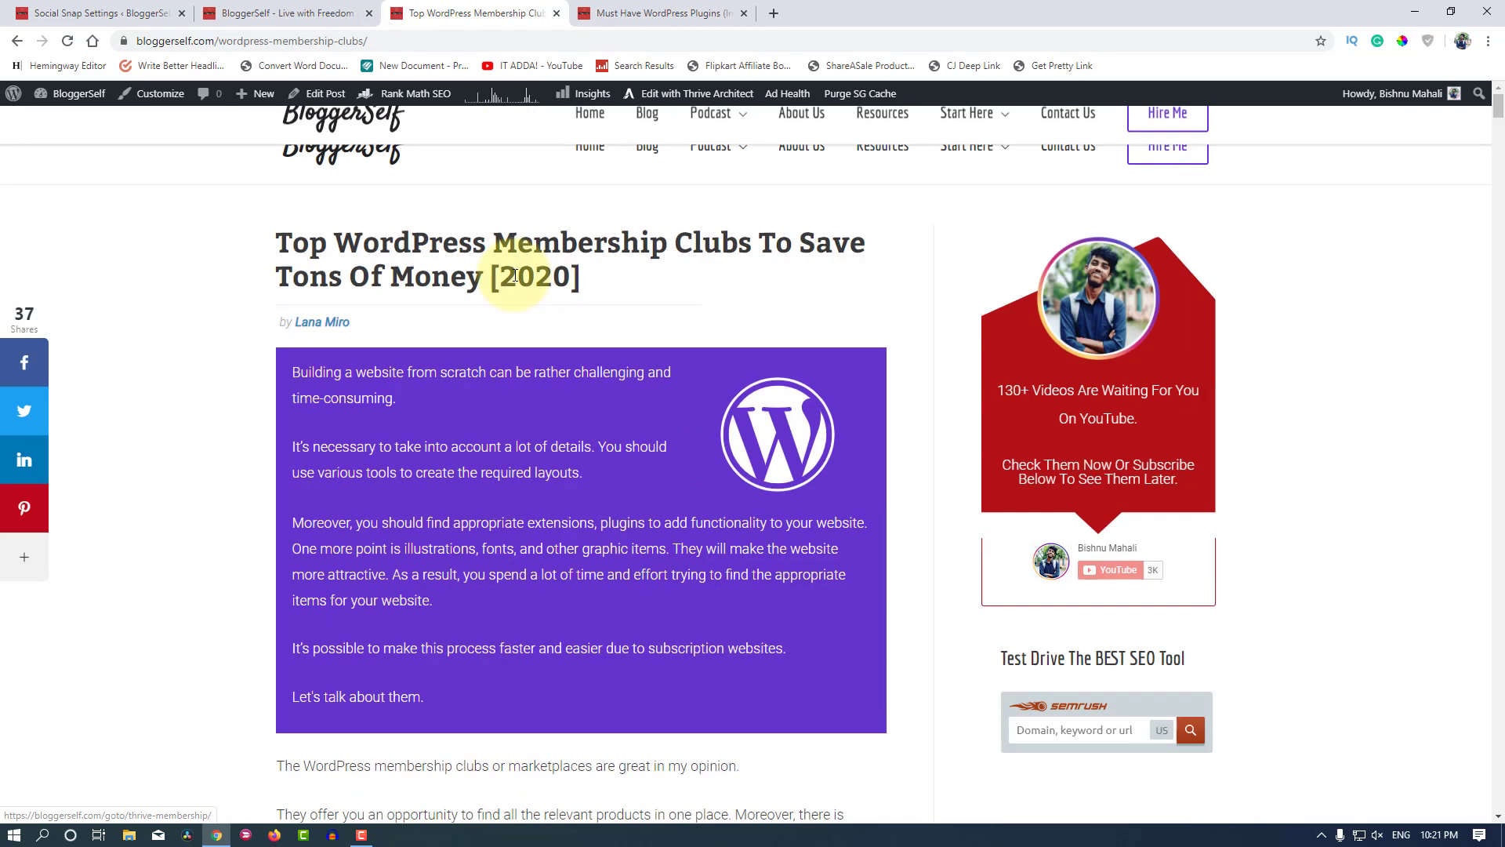
Step: Go to the site's blog listing and open the "Make Money Online Through Blogging" post
{"action": "left_click", "coordinate": [648, 154]}
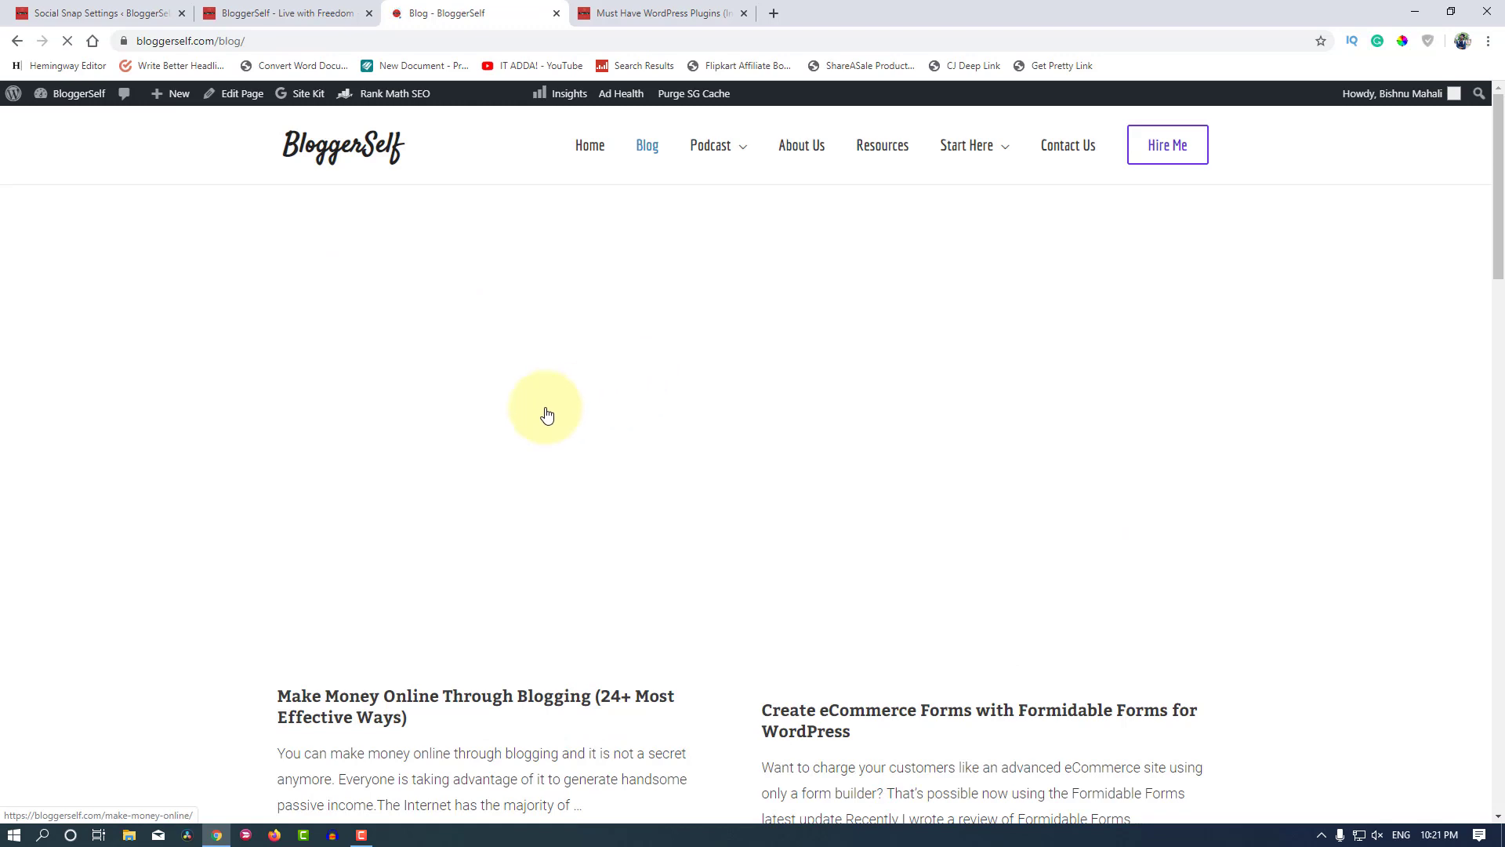
{"action": "scroll", "coordinate": [416, 436], "scroll_direction": "down", "scroll_amount": 5}
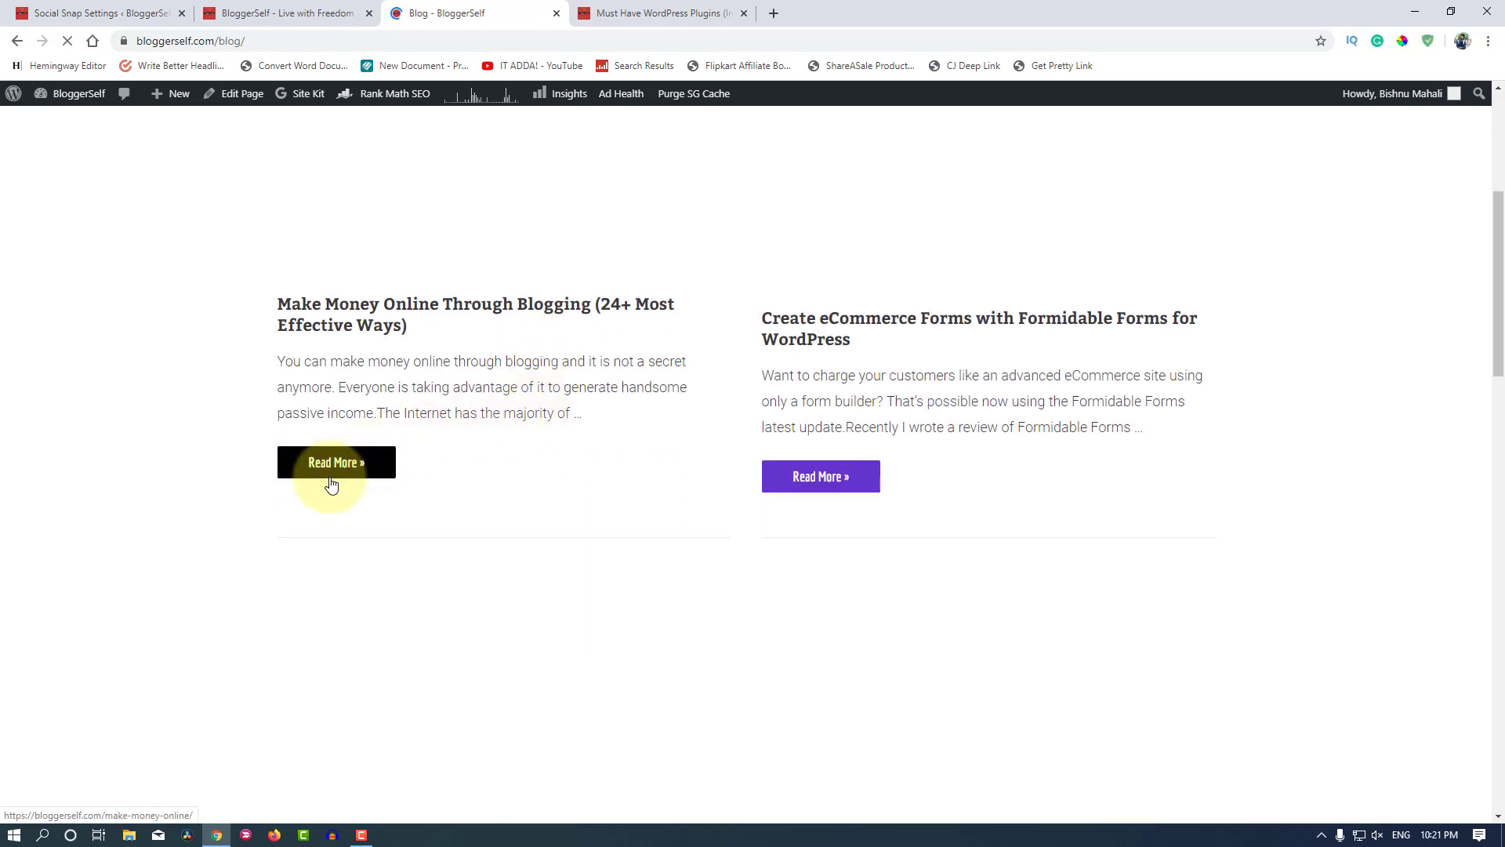
{"action": "left_click", "coordinate": [353, 463]}
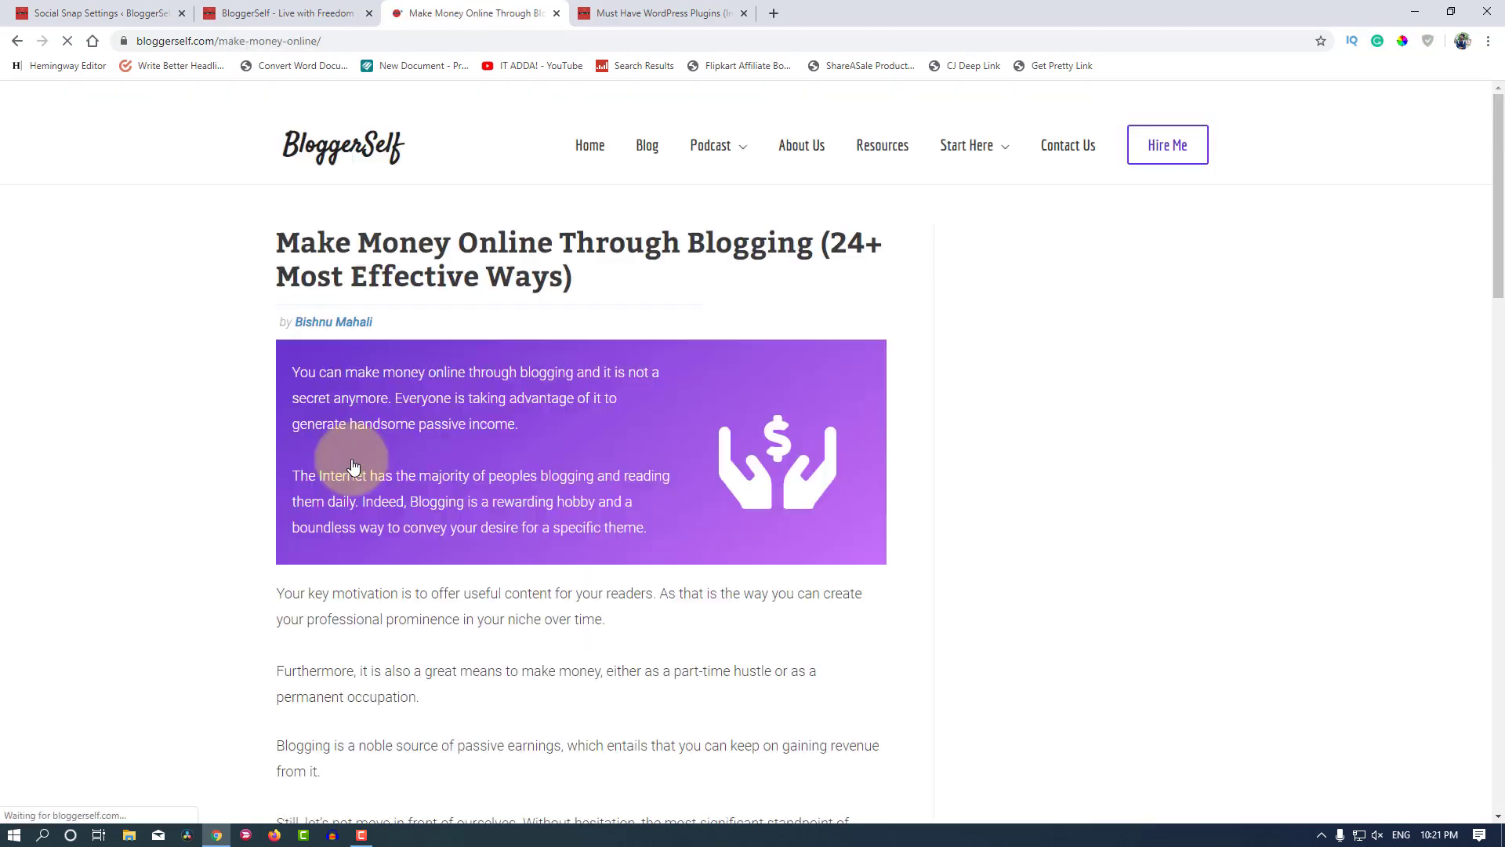
Step: Look through the post's Follow Us widget, Click to Tweet boxes and floating share buttons down to the inline "Share If You Care" row
{"action": "scroll", "coordinate": [540, 407], "scroll_direction": "down", "scroll_amount": 10}
{"action": "scroll", "coordinate": [538, 409], "scroll_direction": "down", "scroll_amount": 20}
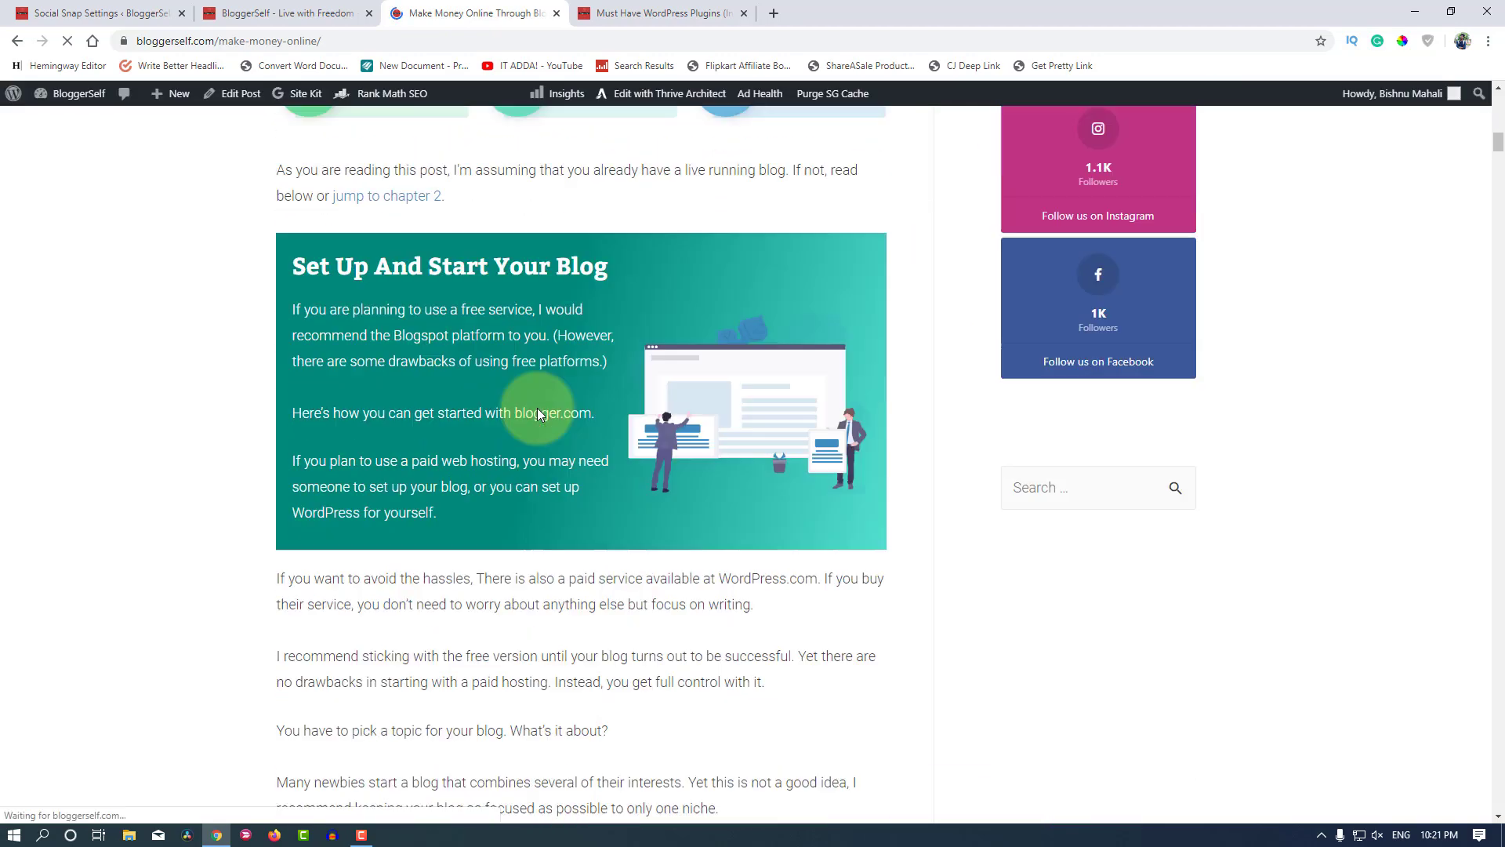
{"action": "scroll", "coordinate": [538, 408], "scroll_direction": "down", "scroll_amount": 20}
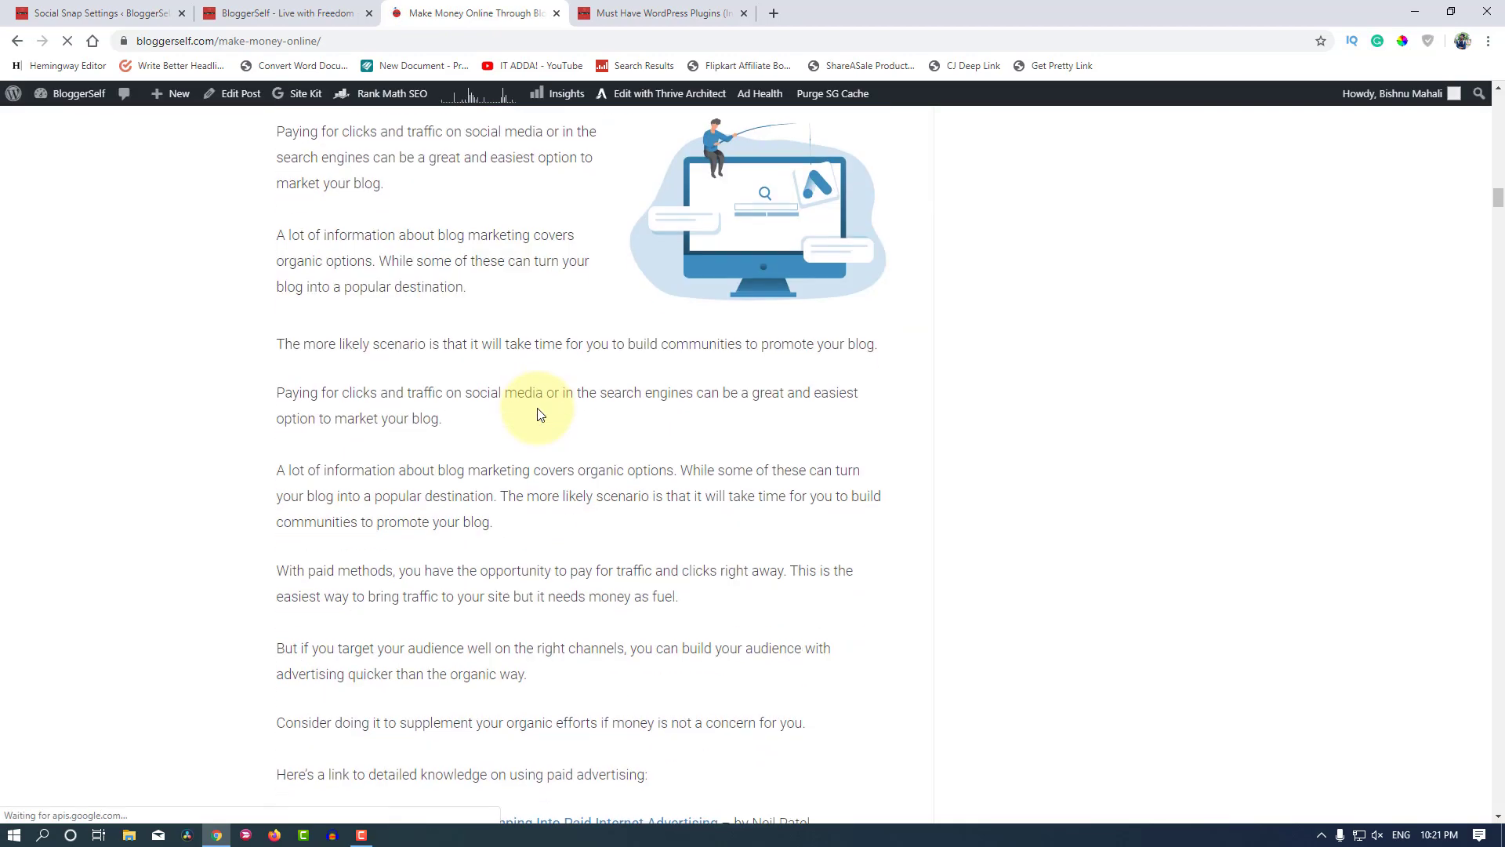
{"action": "scroll", "coordinate": [538, 407], "scroll_direction": "down", "scroll_amount": 20}
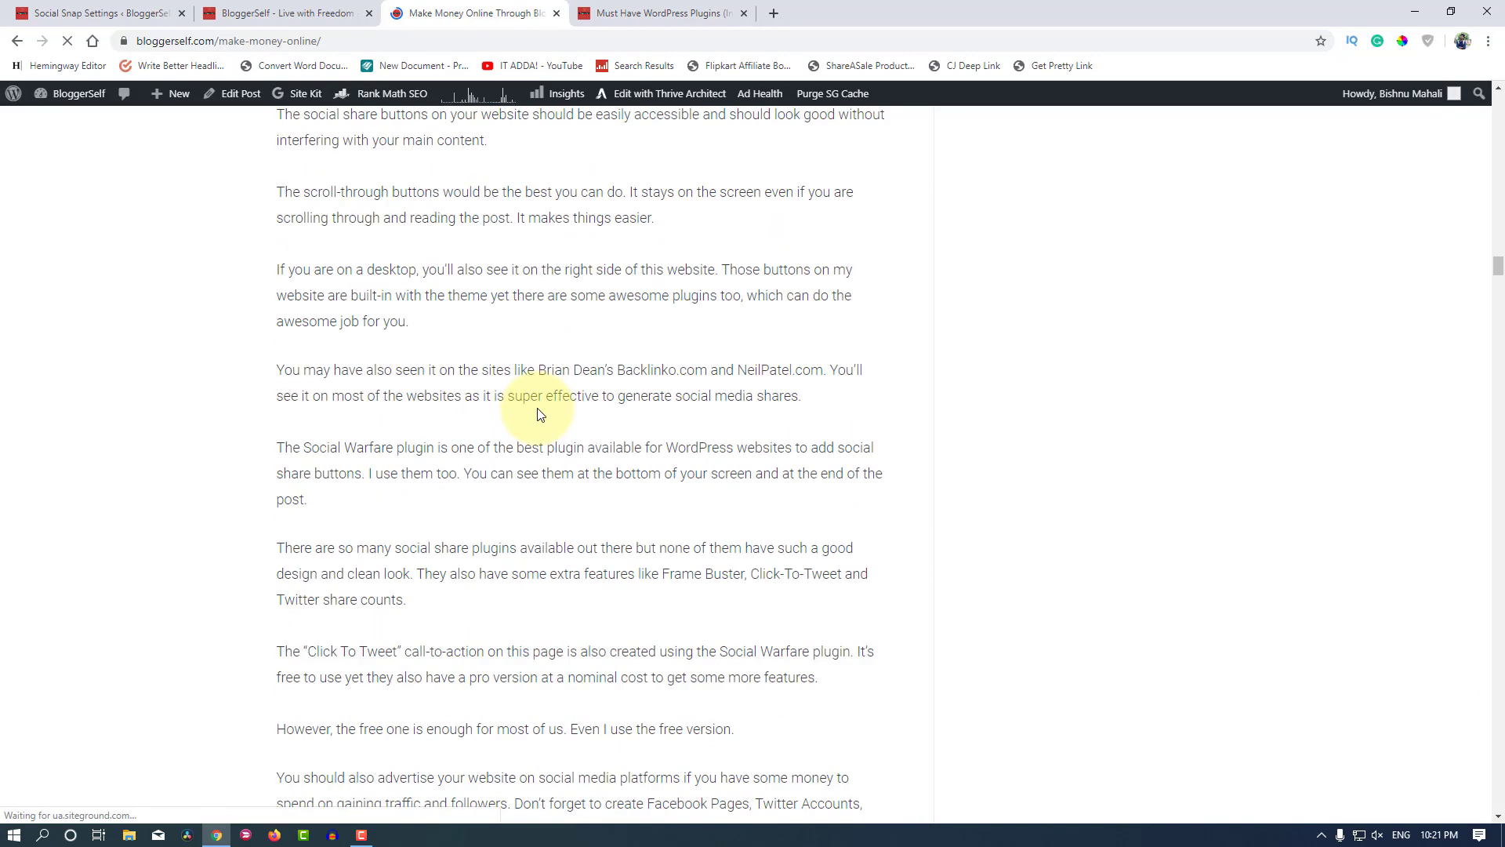
{"action": "scroll", "coordinate": [538, 414], "scroll_direction": "down", "scroll_amount": 20}
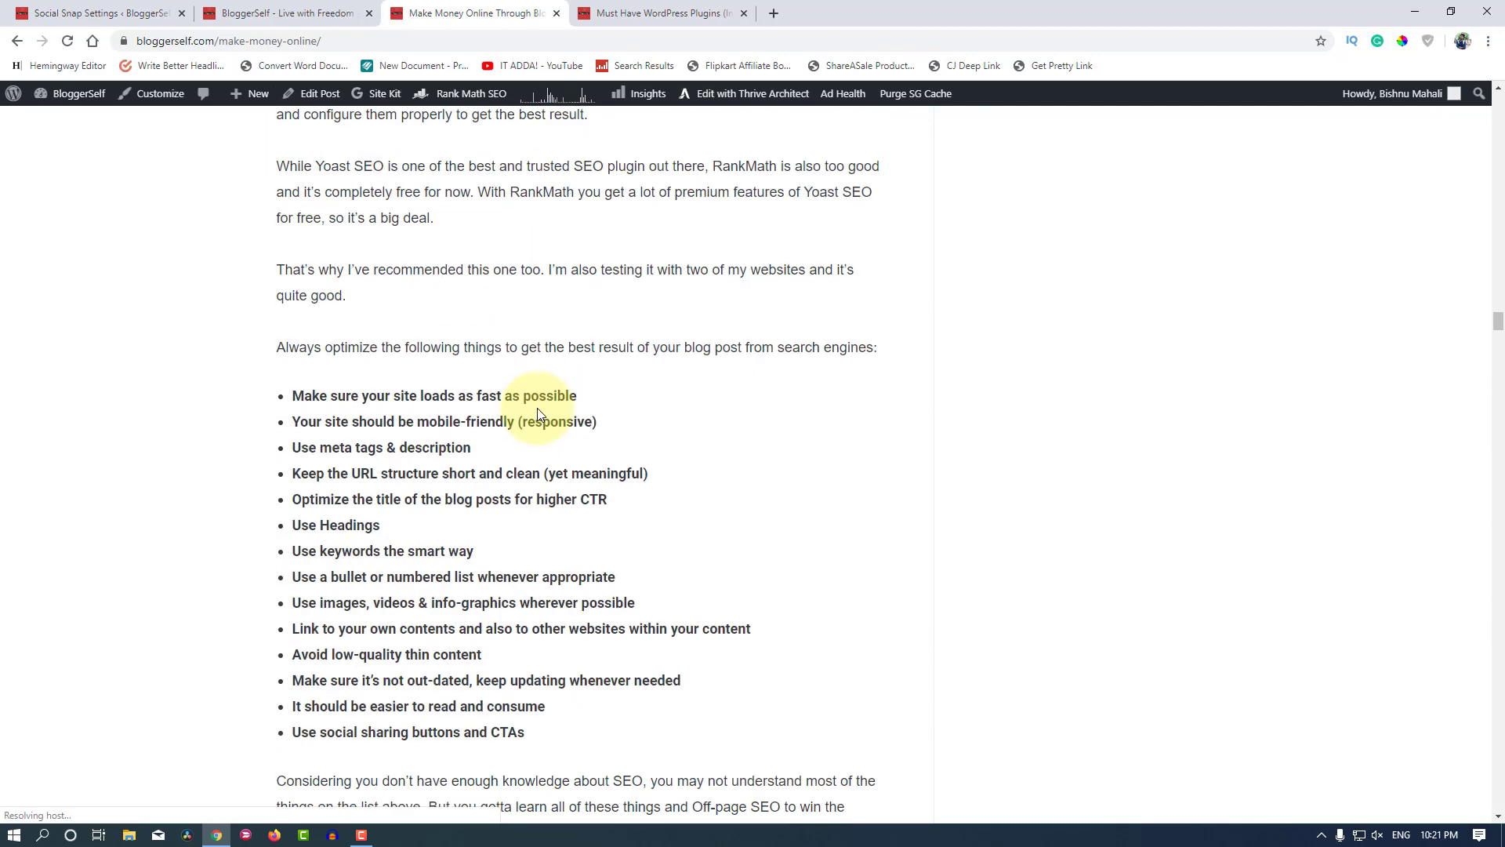
{"action": "scroll", "coordinate": [541, 414], "scroll_direction": "down", "scroll_amount": 20}
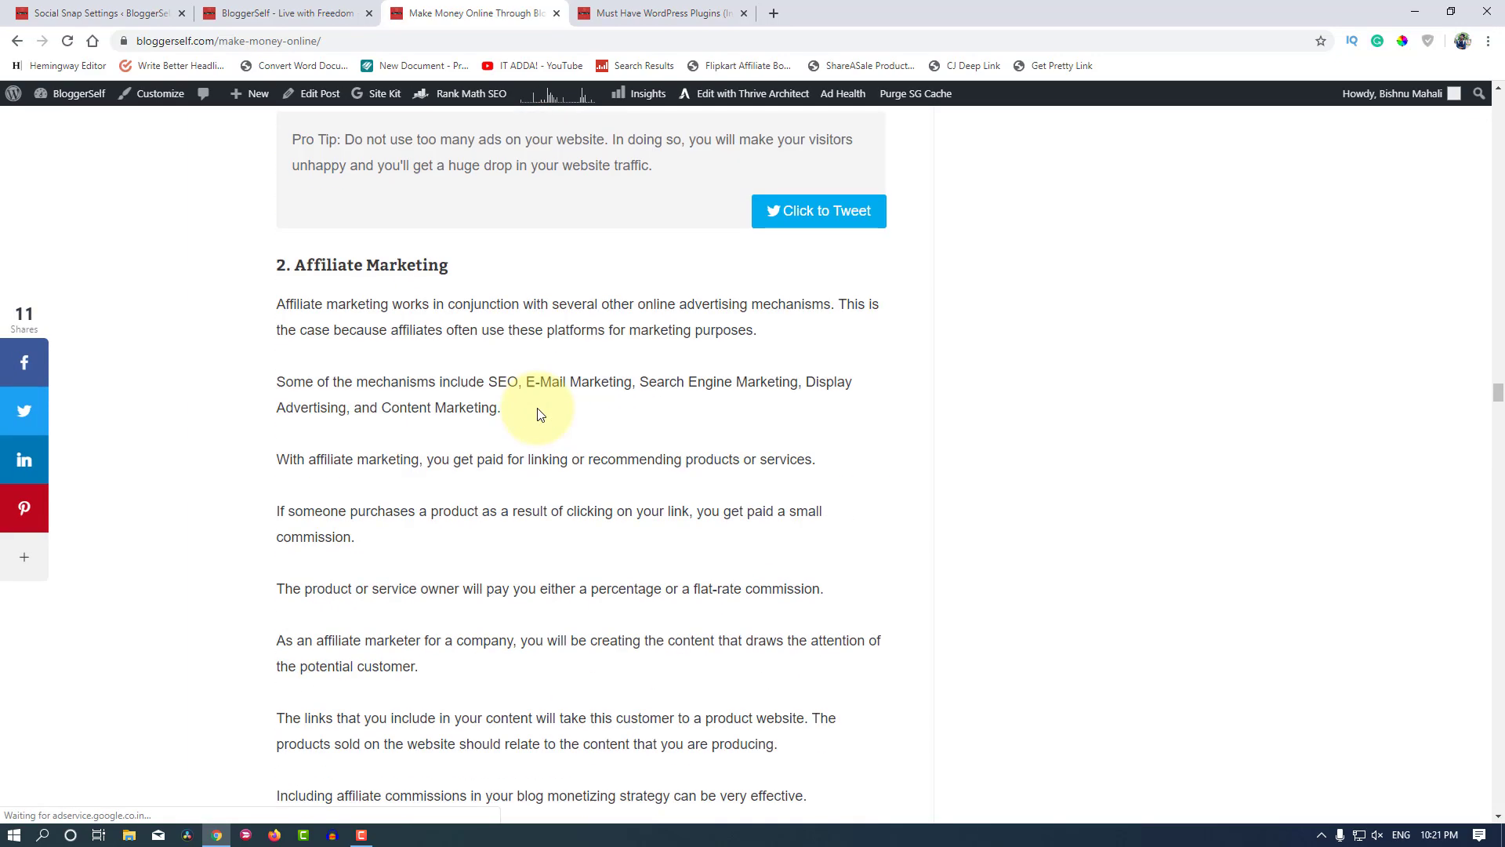
{"action": "scroll", "coordinate": [538, 407], "scroll_direction": "down", "scroll_amount": 1}
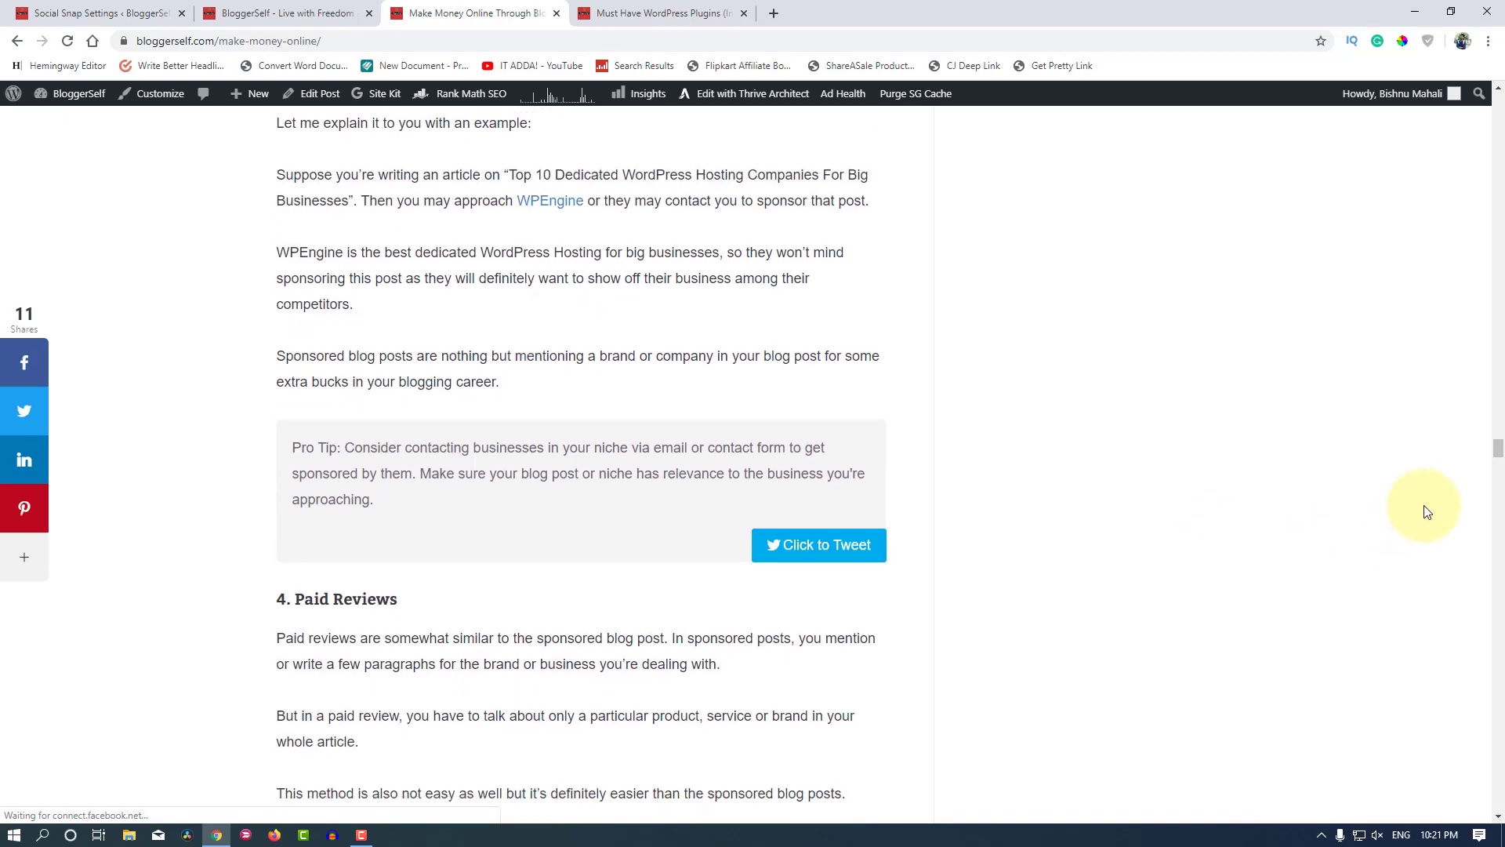
{"action": "left_click_drag", "start_coordinate": [1499, 447], "coordinate": [1498, 758]}
{"action": "scroll", "coordinate": [833, 315], "scroll_direction": "down", "scroll_amount": 4}
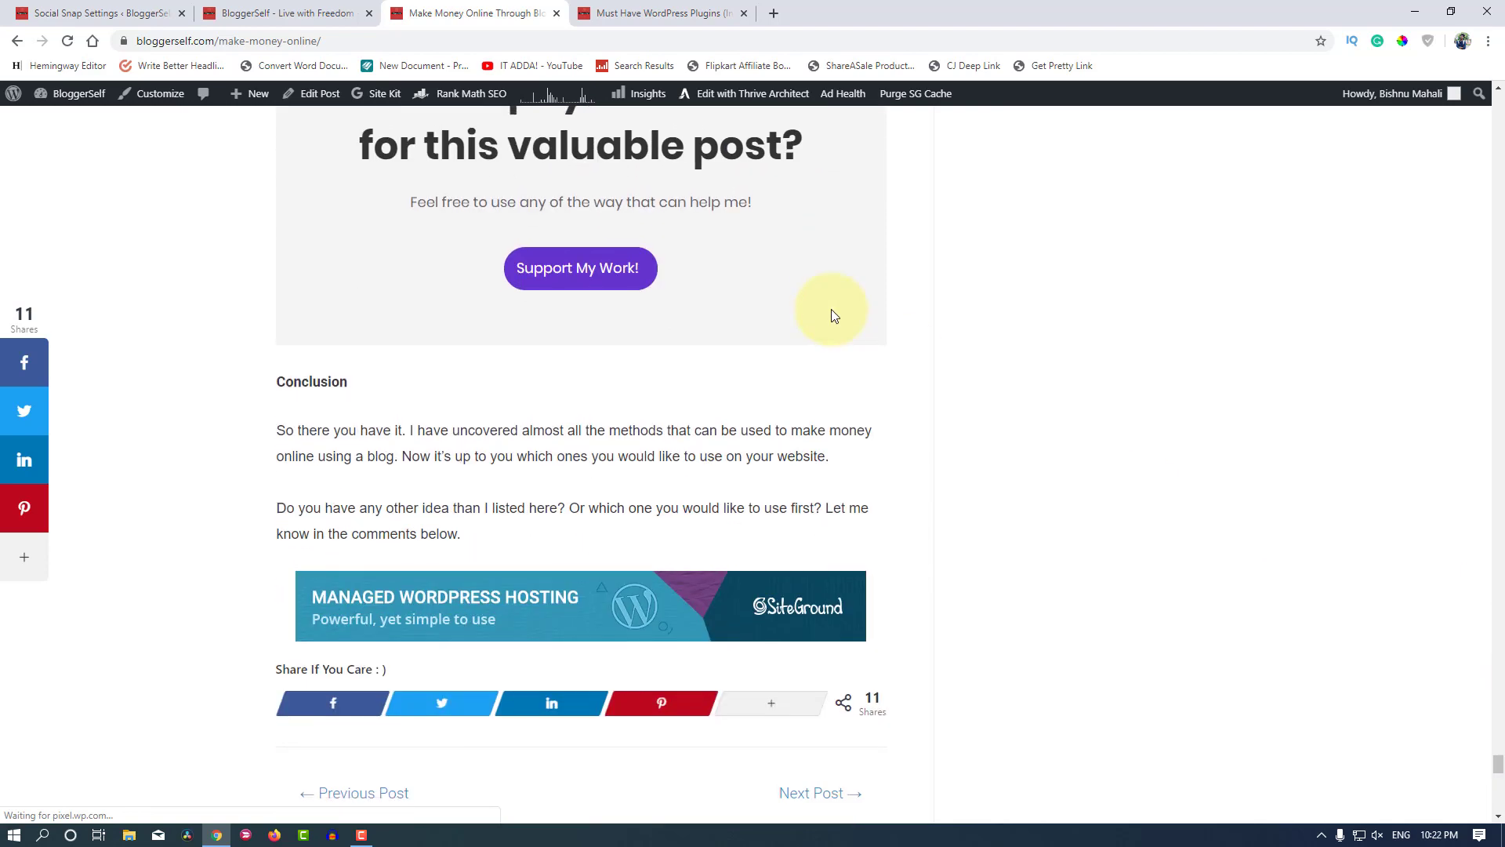
Step: View the "Support My Work!" popup in the payback section above the conclusion, and close it again
{"action": "scroll", "coordinate": [833, 313], "scroll_direction": "up", "scroll_amount": 3}
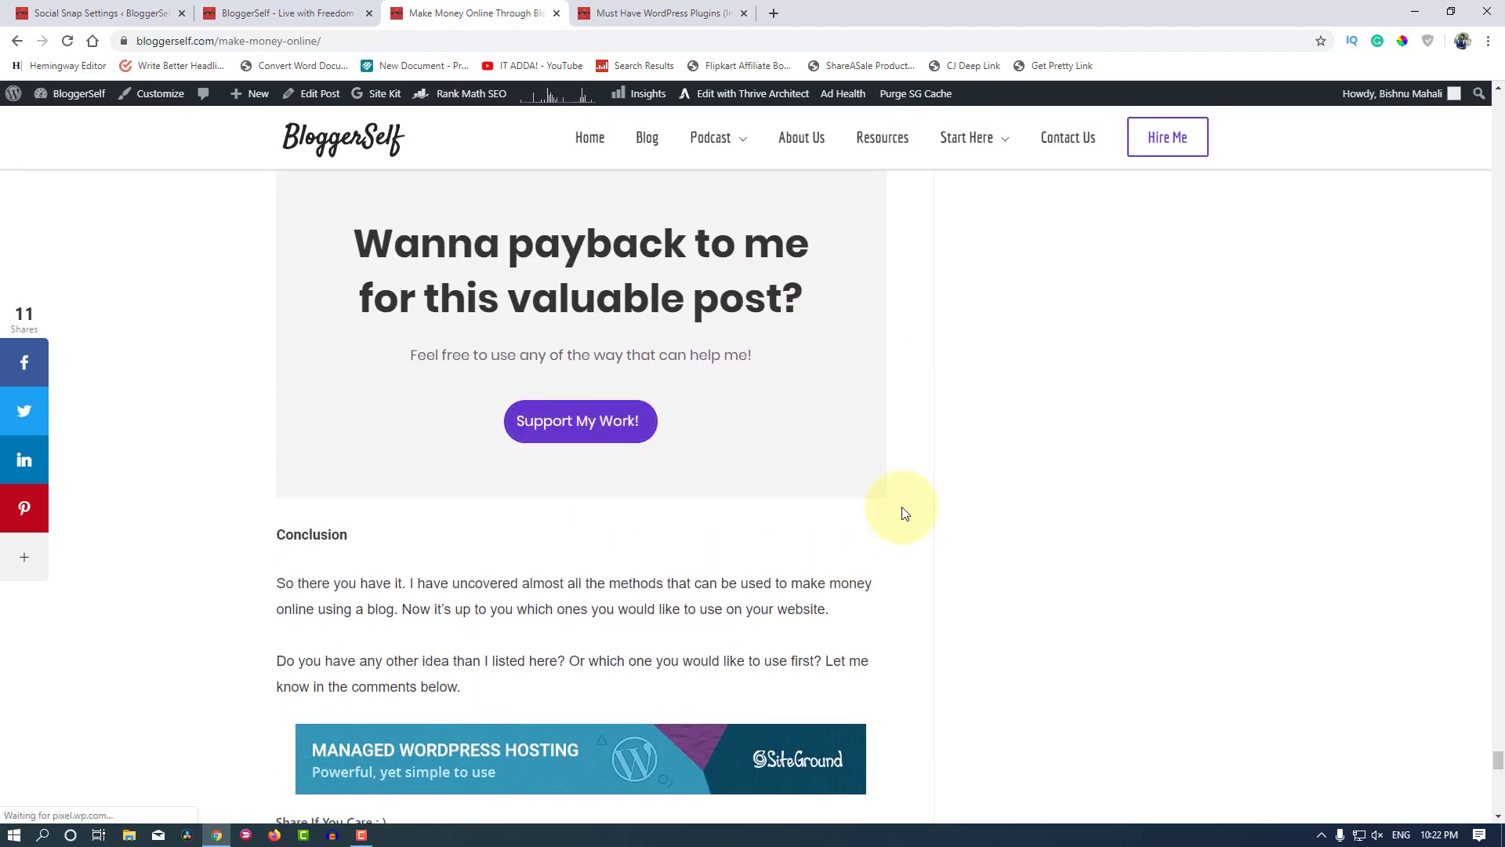
{"action": "scroll", "coordinate": [904, 513], "scroll_direction": "up", "scroll_amount": 1}
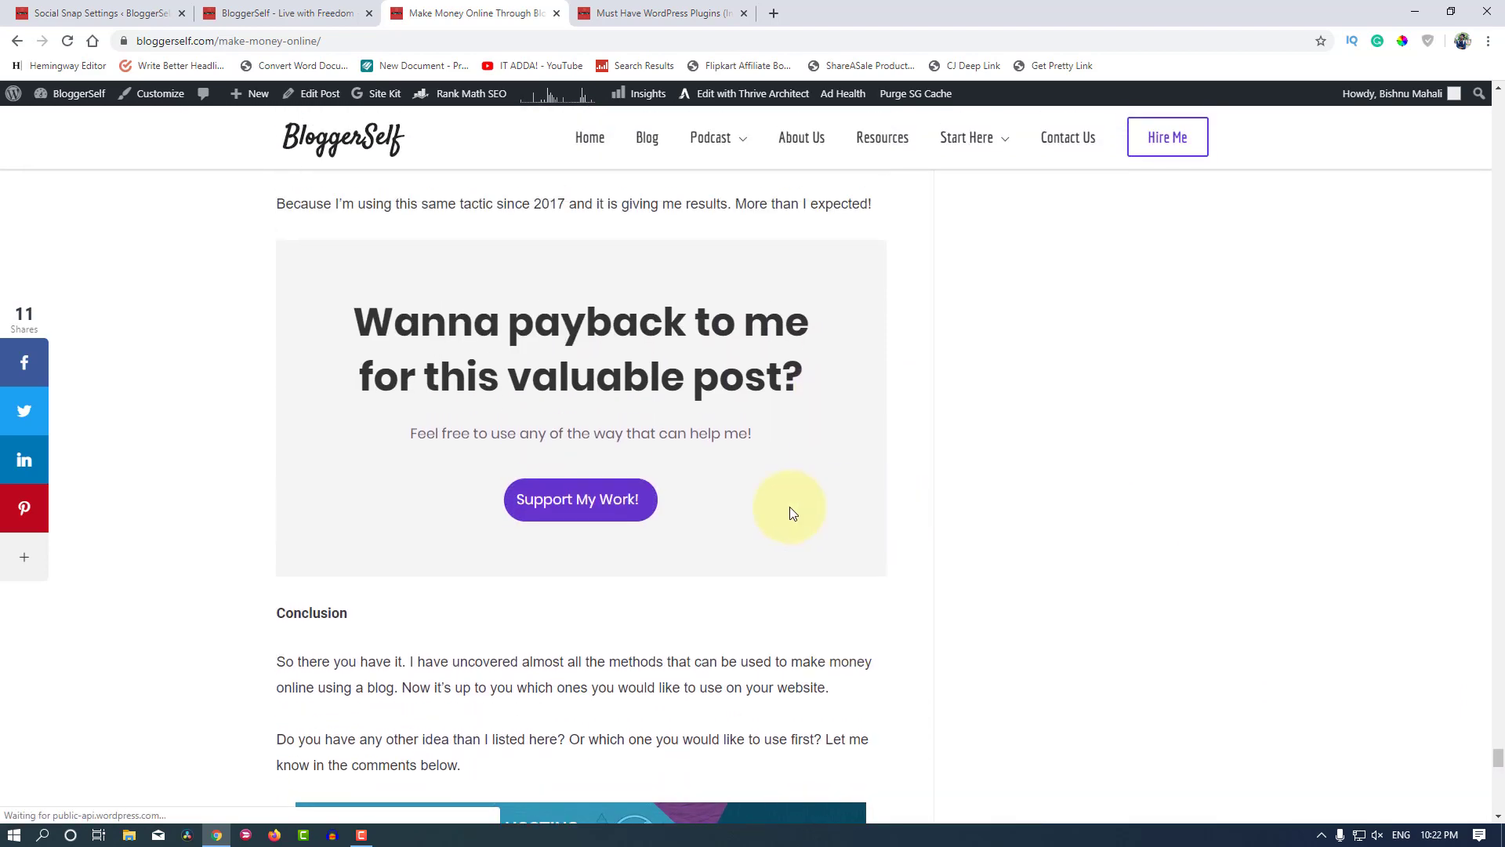
{"action": "left_click", "coordinate": [578, 507]}
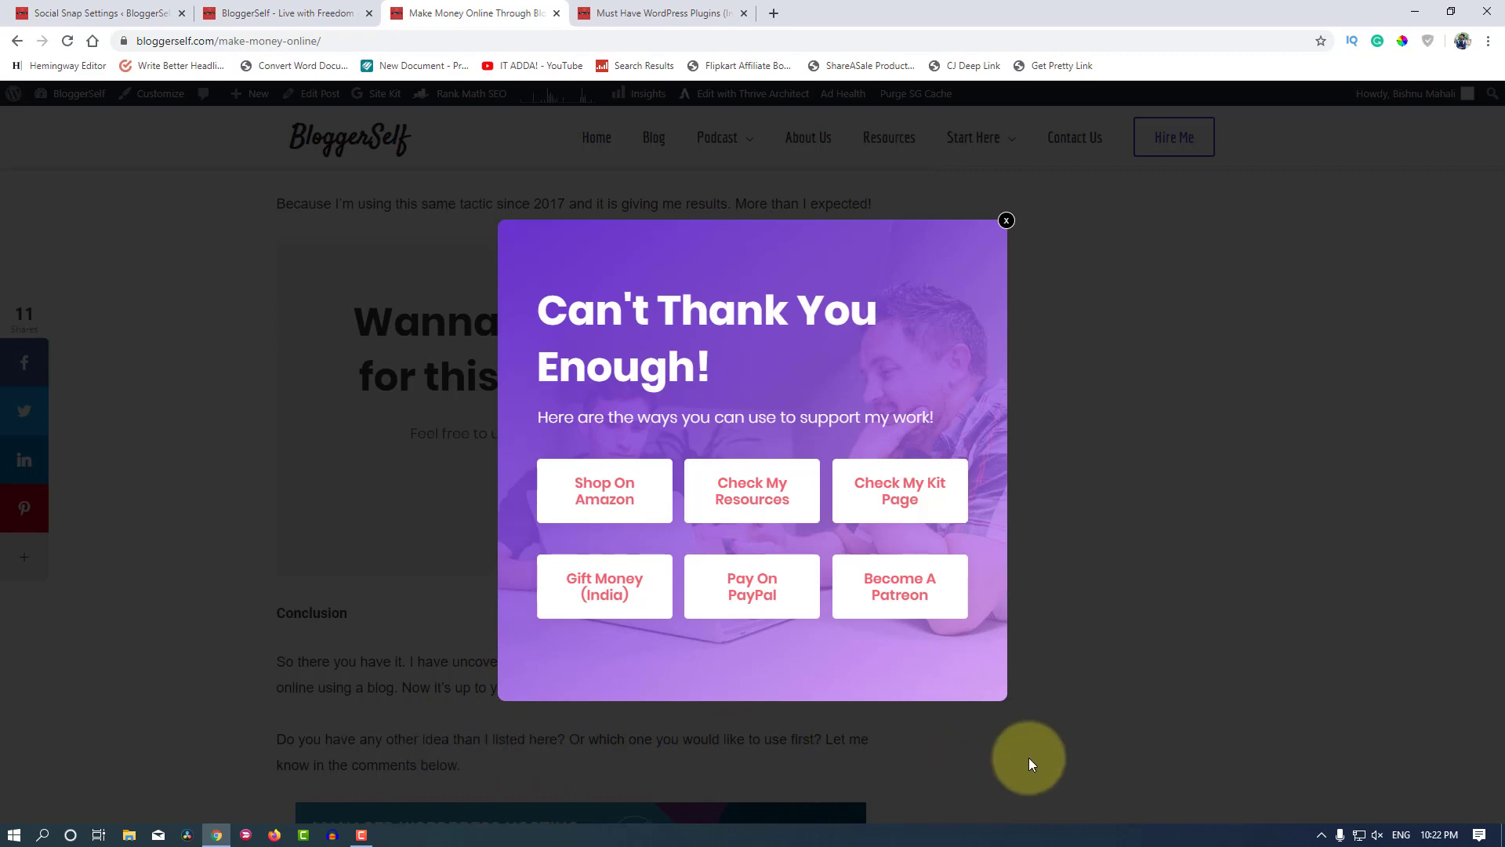
{"action": "left_click", "coordinate": [1006, 221]}
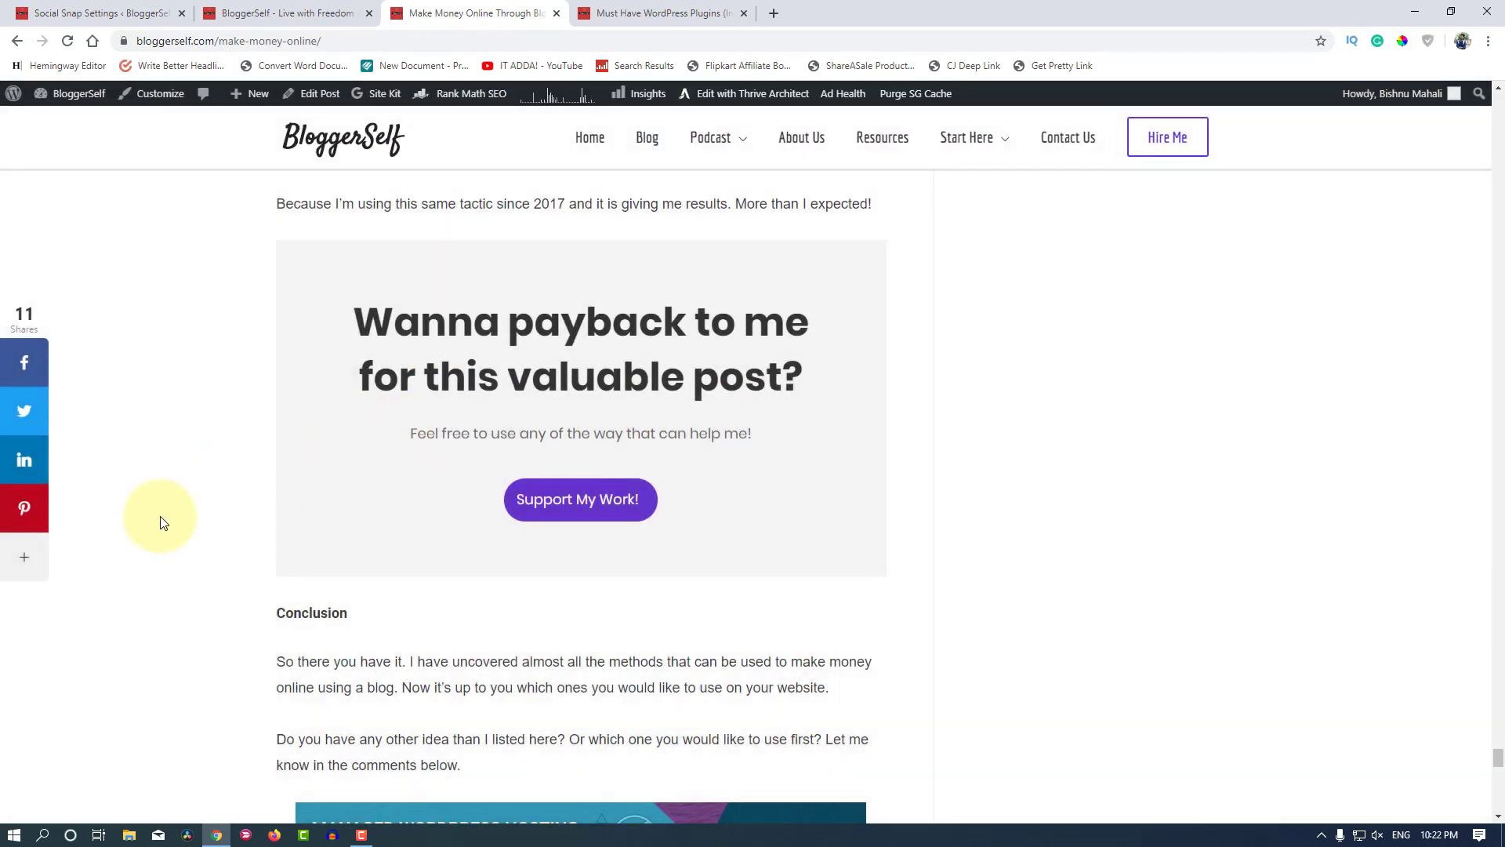
{"action": "scroll", "coordinate": [163, 523], "scroll_direction": "up", "scroll_amount": 1}
{"action": "scroll", "coordinate": [162, 523], "scroll_direction": "down", "scroll_amount": 1}
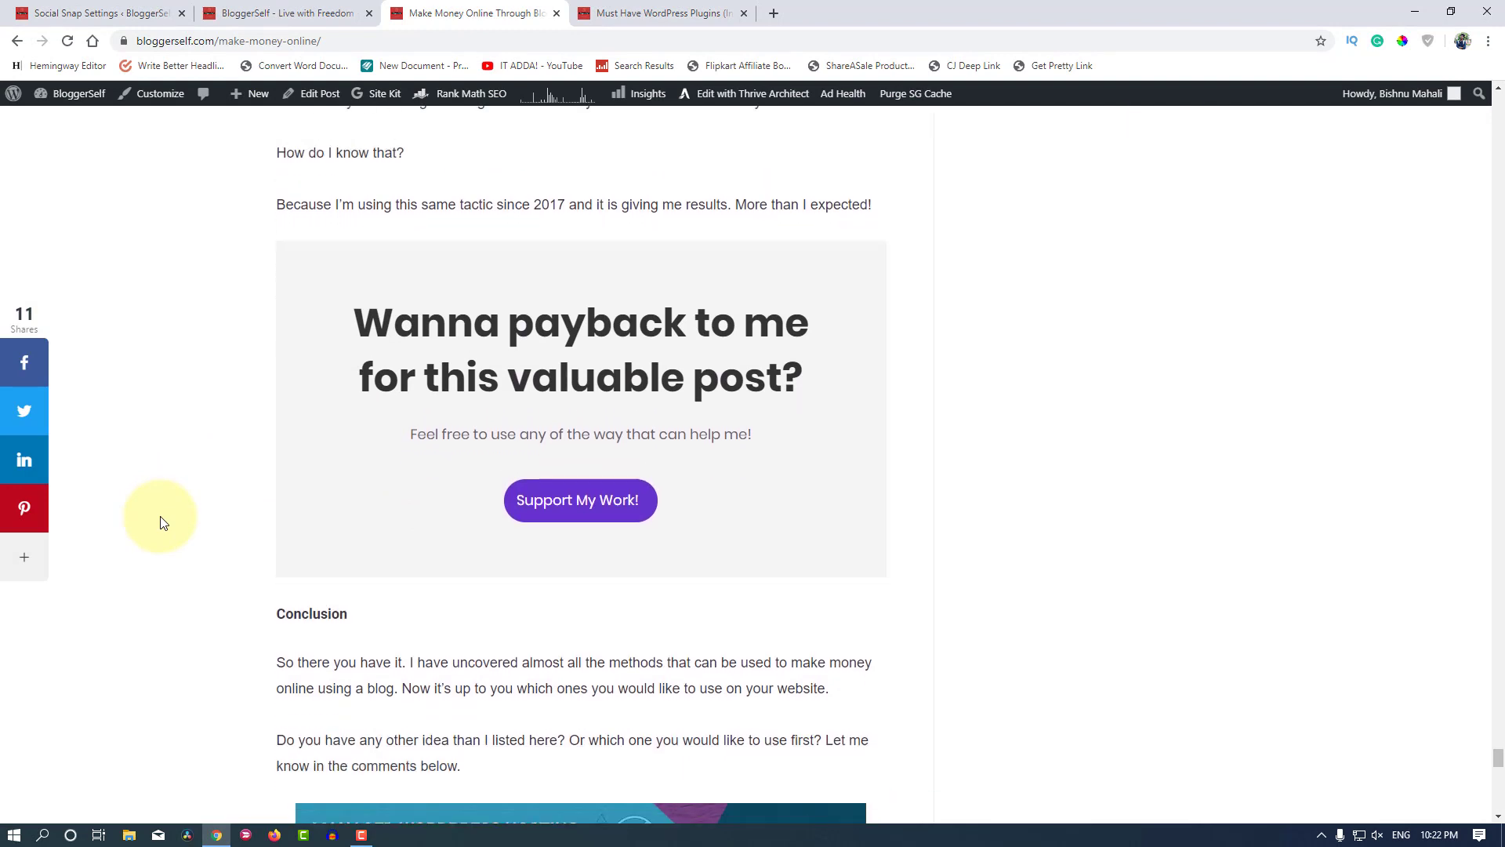
{"action": "scroll", "coordinate": [162, 523], "scroll_direction": "up", "scroll_amount": 3}
{"action": "scroll", "coordinate": [163, 523], "scroll_direction": "down", "scroll_amount": 2}
Step: Return to the Social Snap settings and review the Inline Buttons options under Social Sharing, including where the buttons display
{"action": "left_click", "coordinate": [251, 13]}
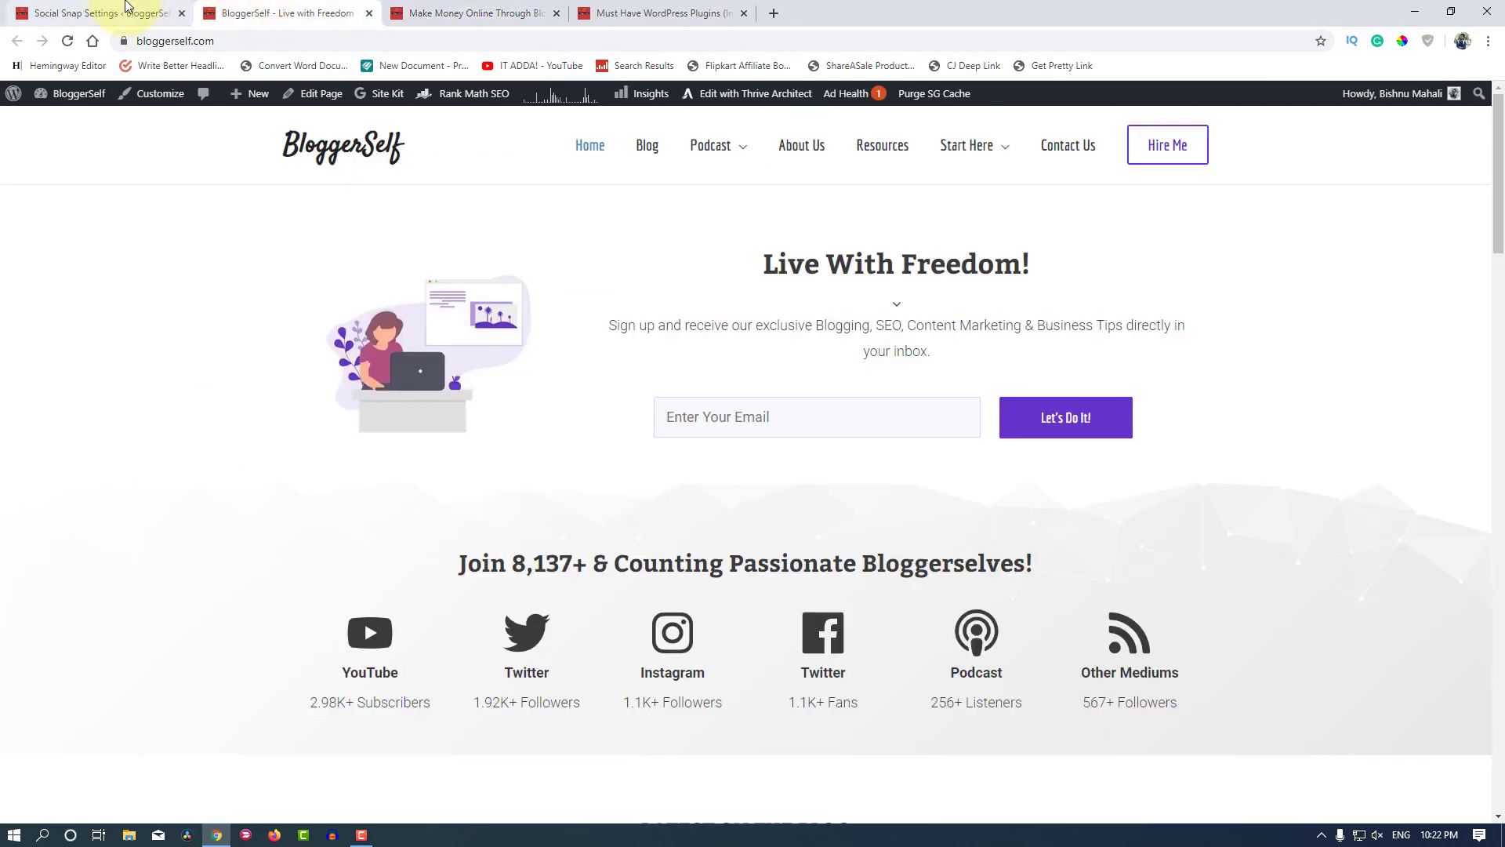
{"action": "left_click", "coordinate": [100, 14]}
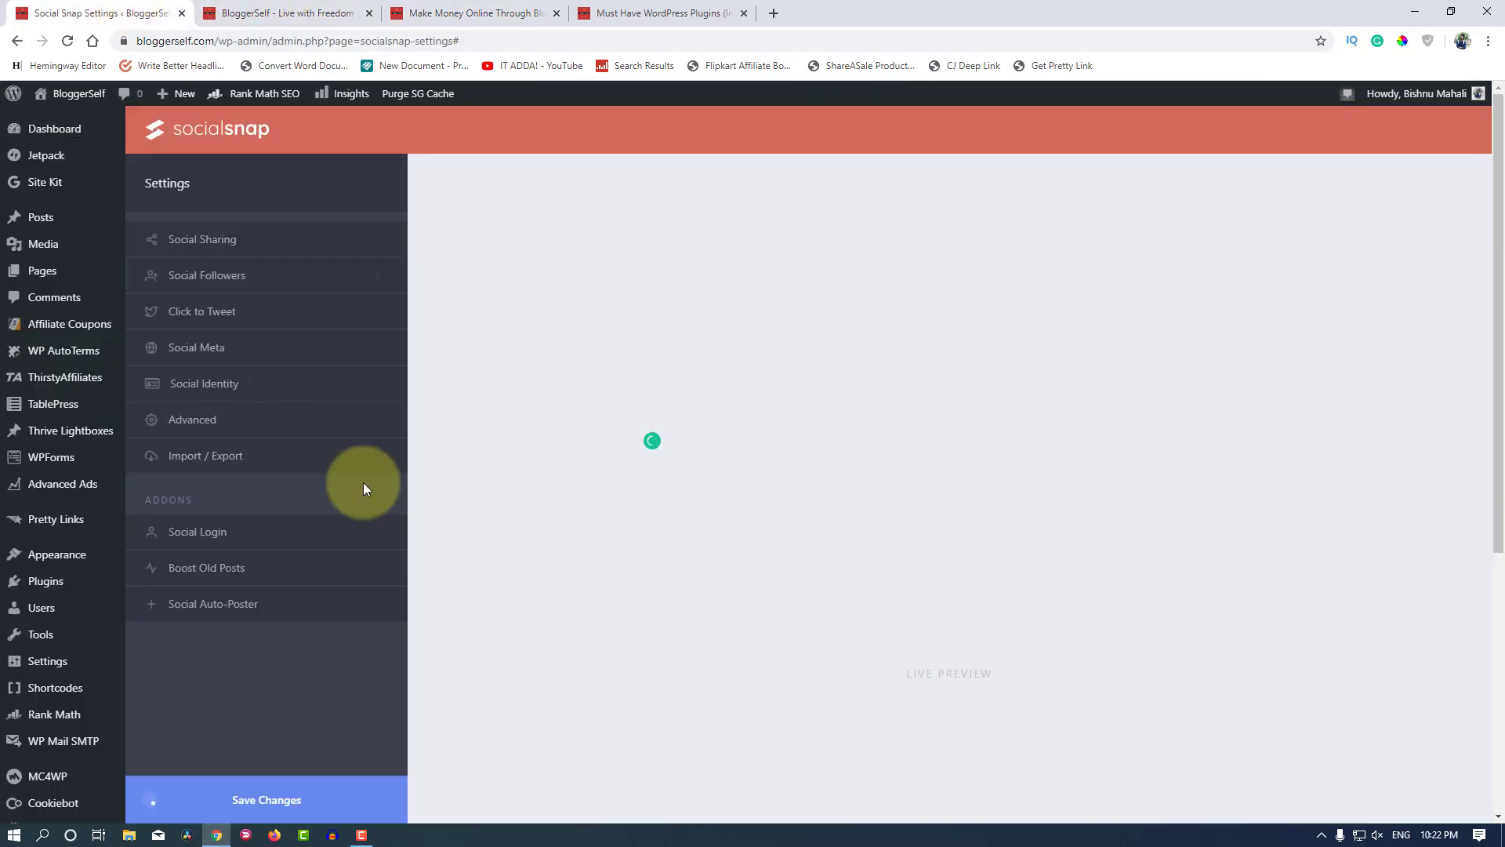
{"action": "left_click", "coordinate": [202, 242]}
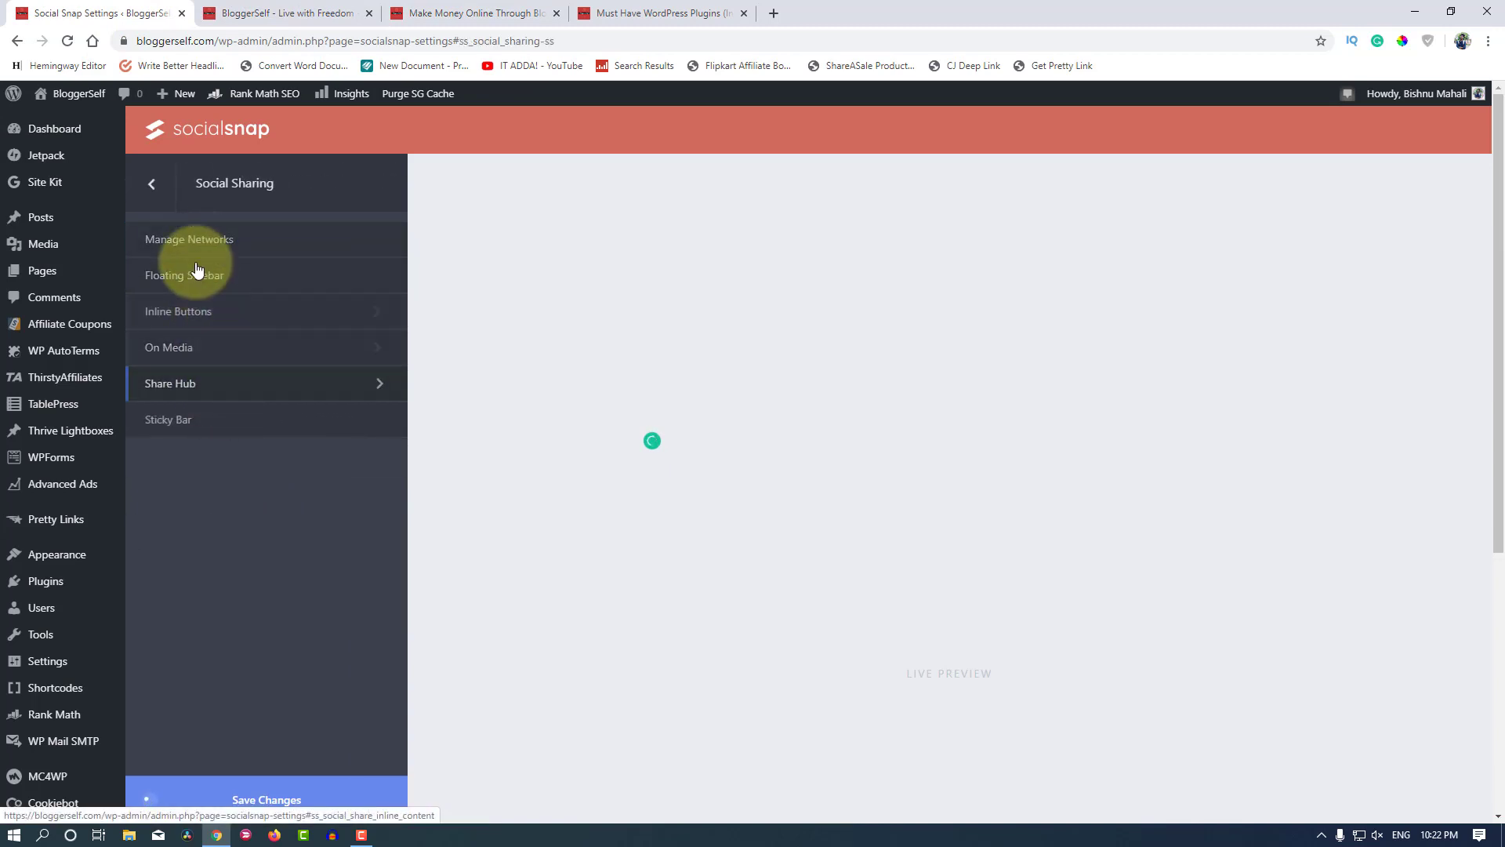
{"action": "left_click", "coordinate": [196, 320]}
{"action": "scroll", "coordinate": [304, 470], "scroll_direction": "down", "scroll_amount": 5}
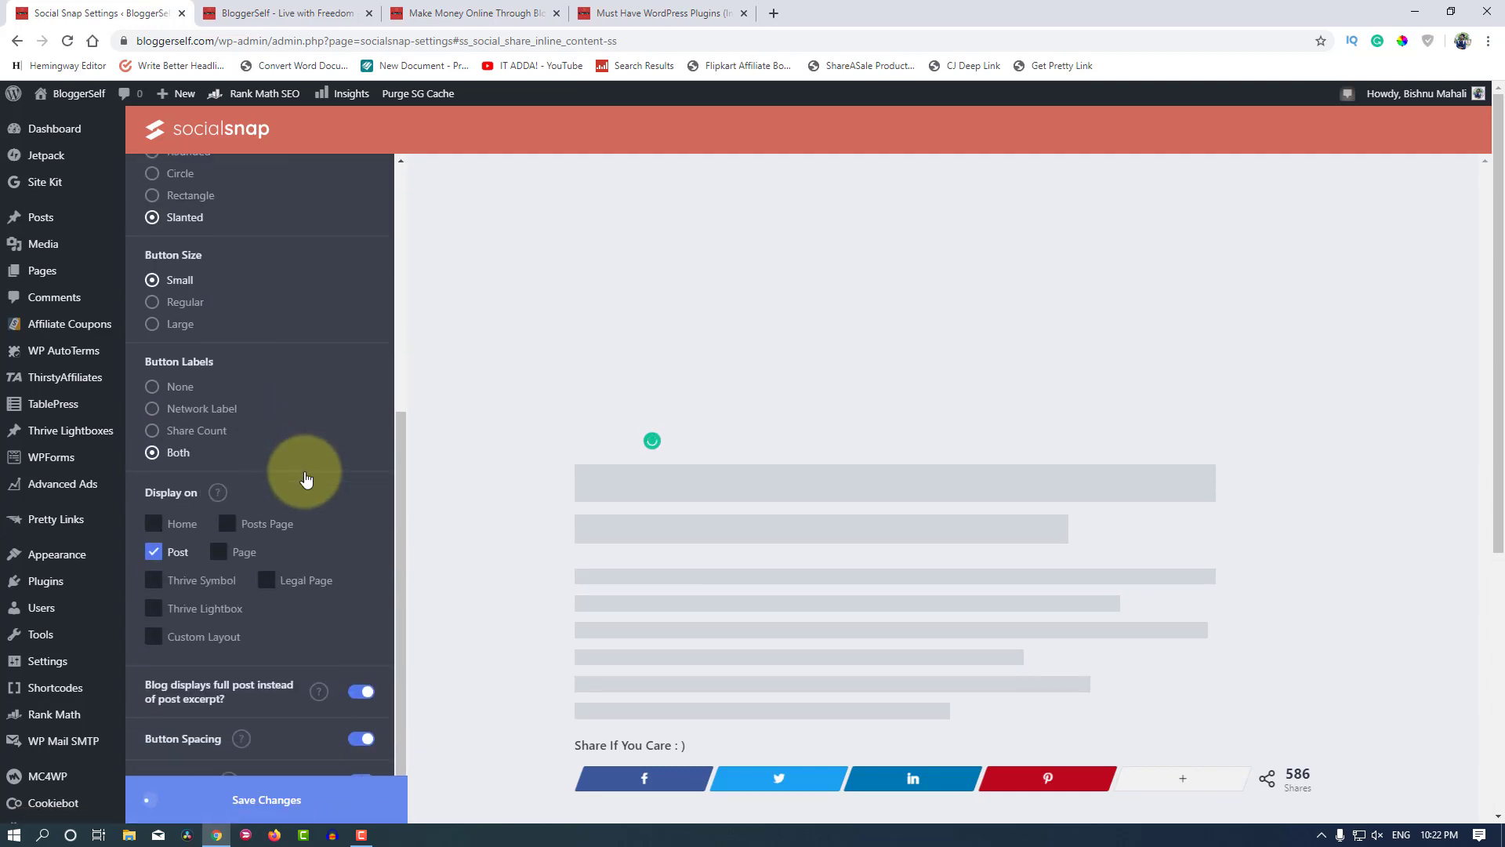
{"action": "scroll", "coordinate": [306, 479], "scroll_direction": "down", "scroll_amount": 2}
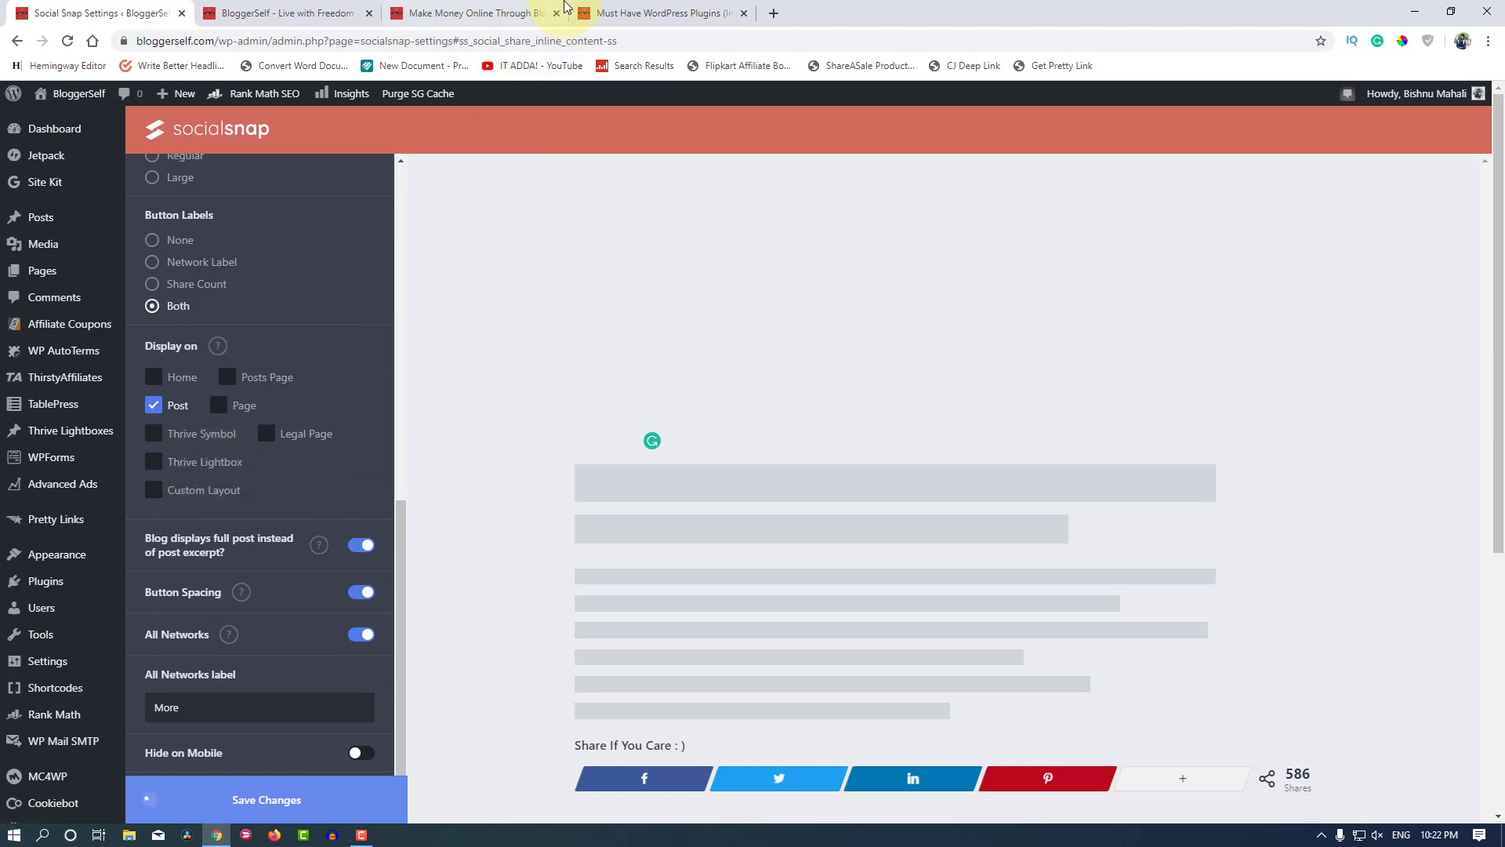
Step: Go back to the live post and view its "Support My Work!" popup once more, closing it when done
{"action": "left_click", "coordinate": [471, 13]}
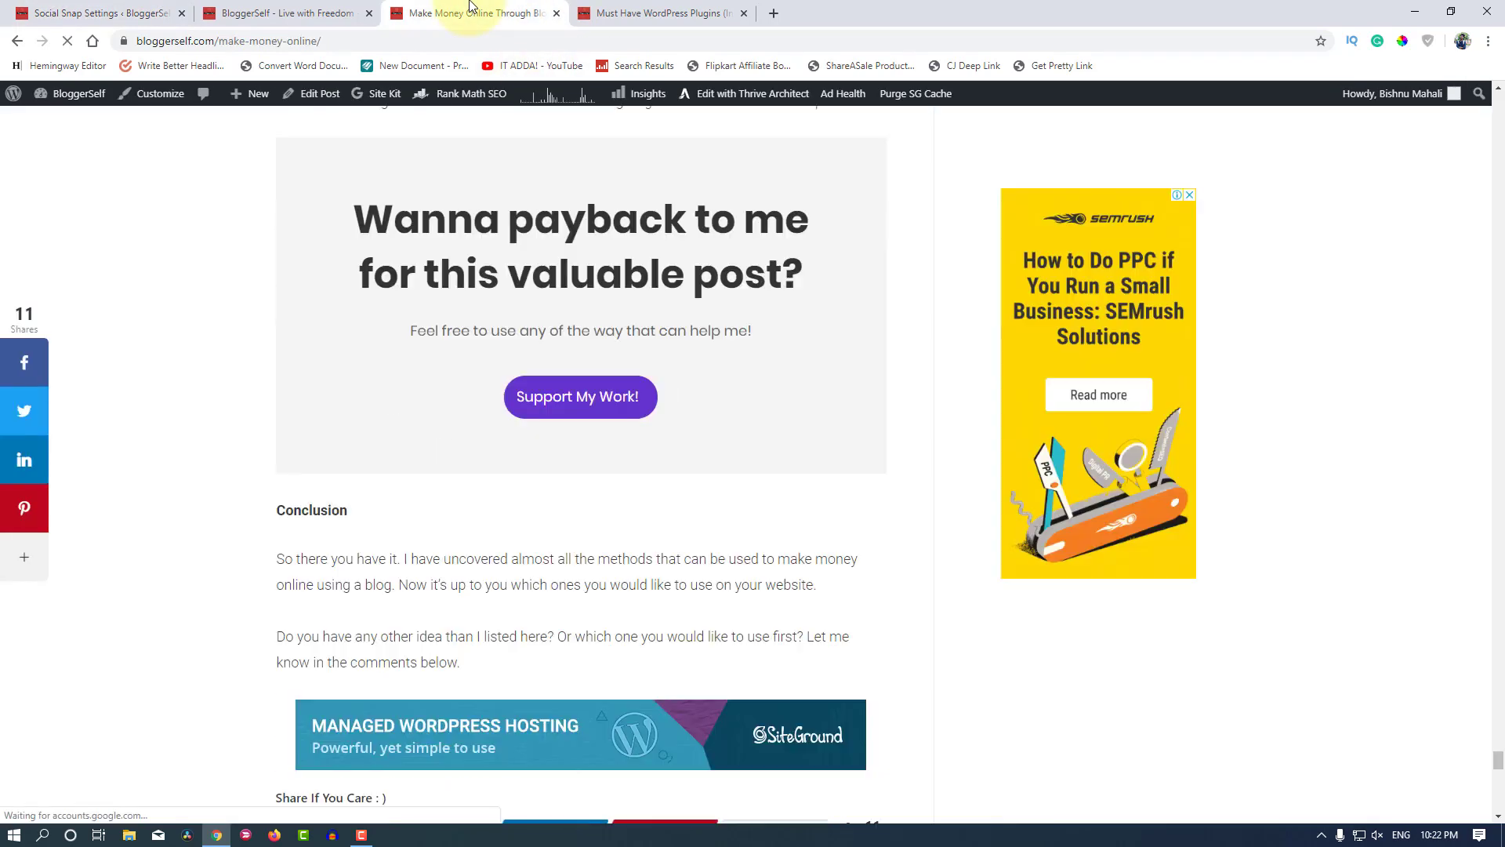
{"action": "left_click", "coordinate": [604, 414]}
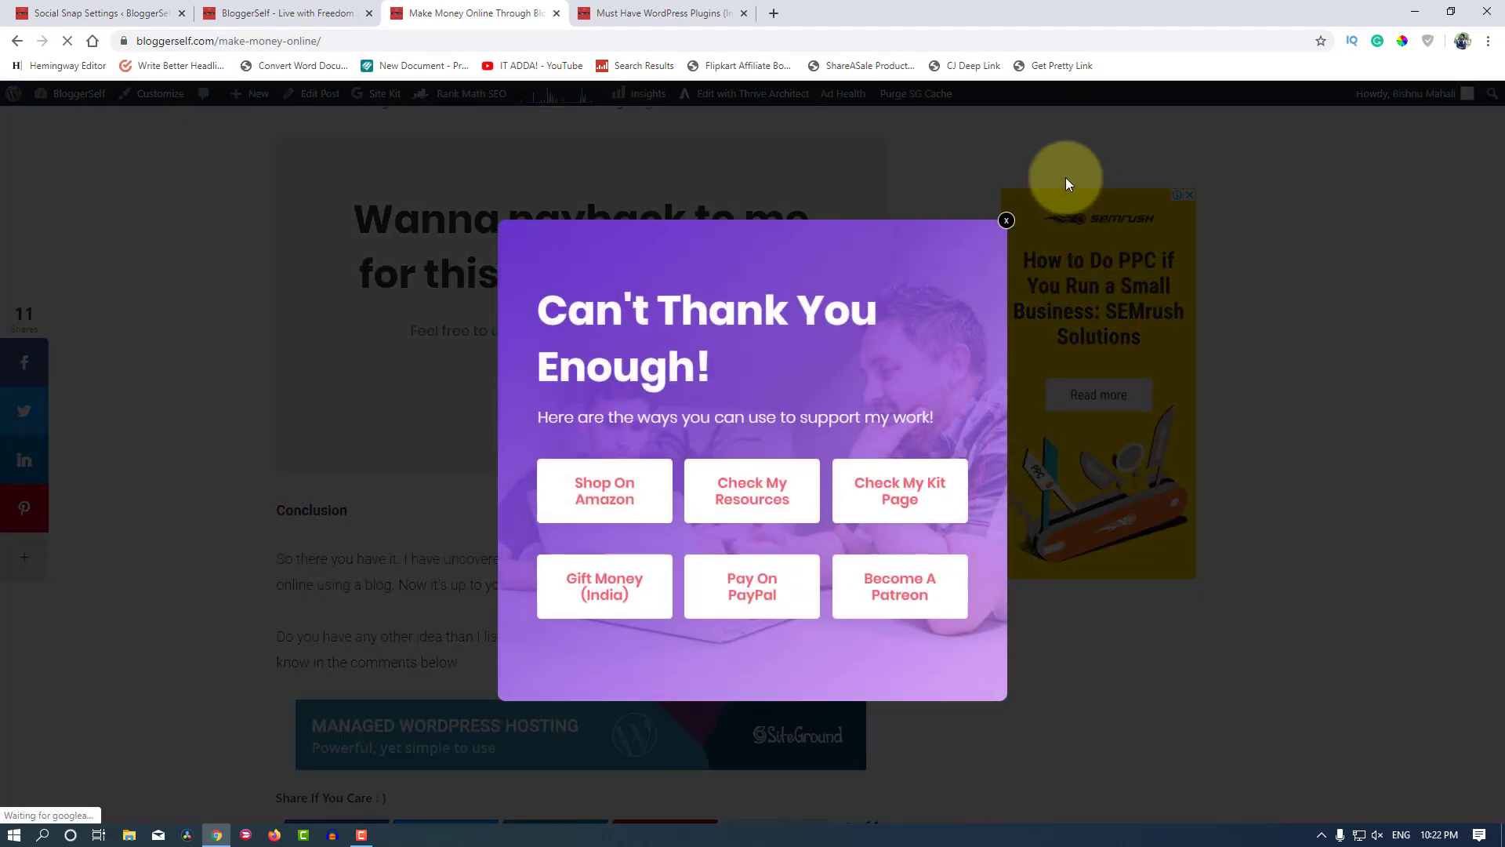
{"action": "left_click", "coordinate": [1007, 221]}
Step: Return to the beginning of the post and view its introduction, sidebar and floating share buttons
{"action": "scroll", "coordinate": [1023, 346], "scroll_direction": "up", "scroll_amount": 10}
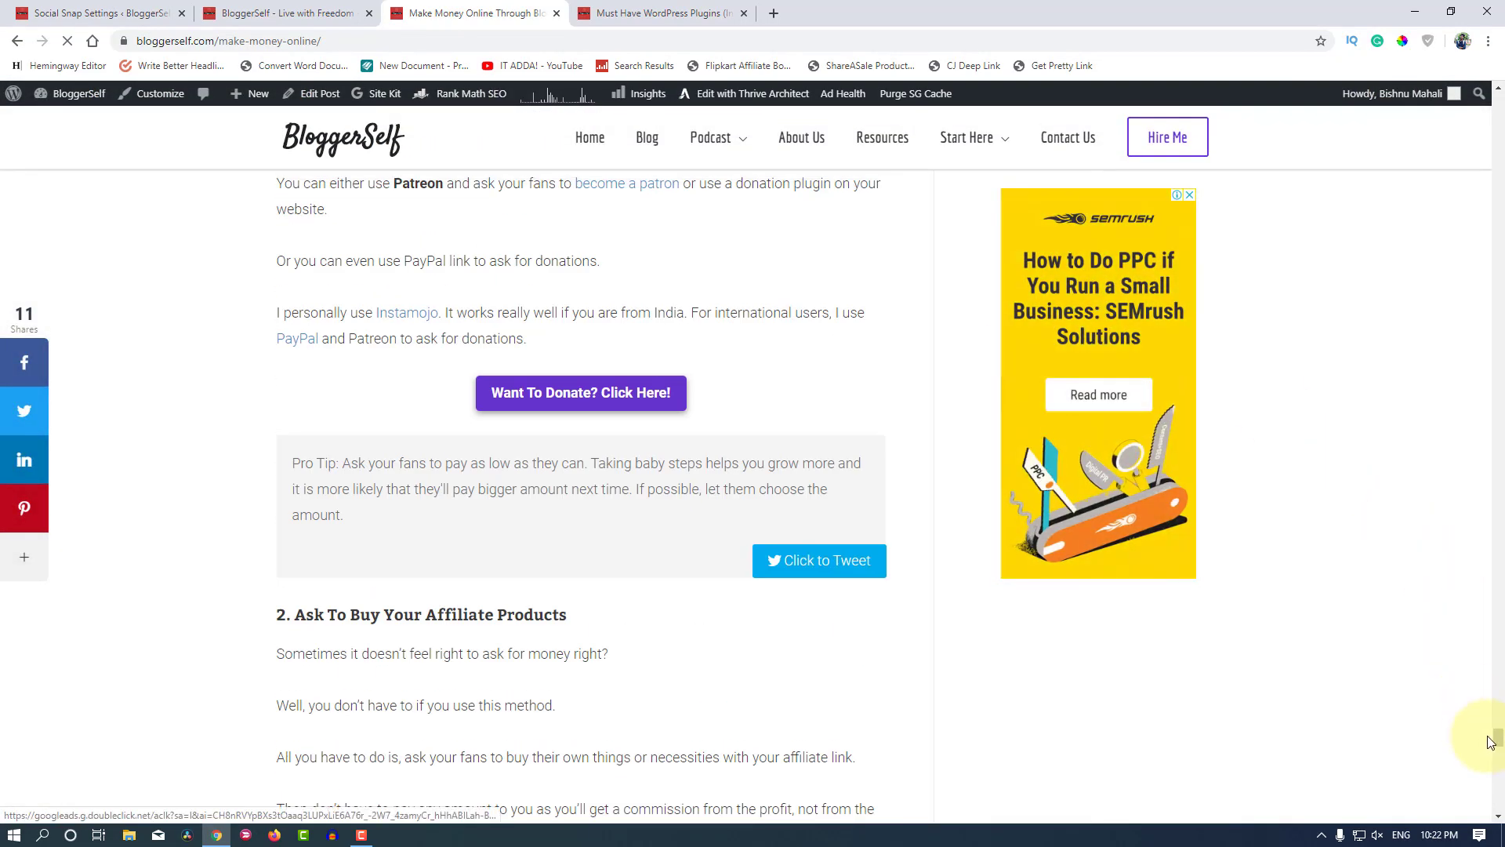
{"action": "left_click_drag", "start_coordinate": [1488, 729], "coordinate": [1488, 100]}
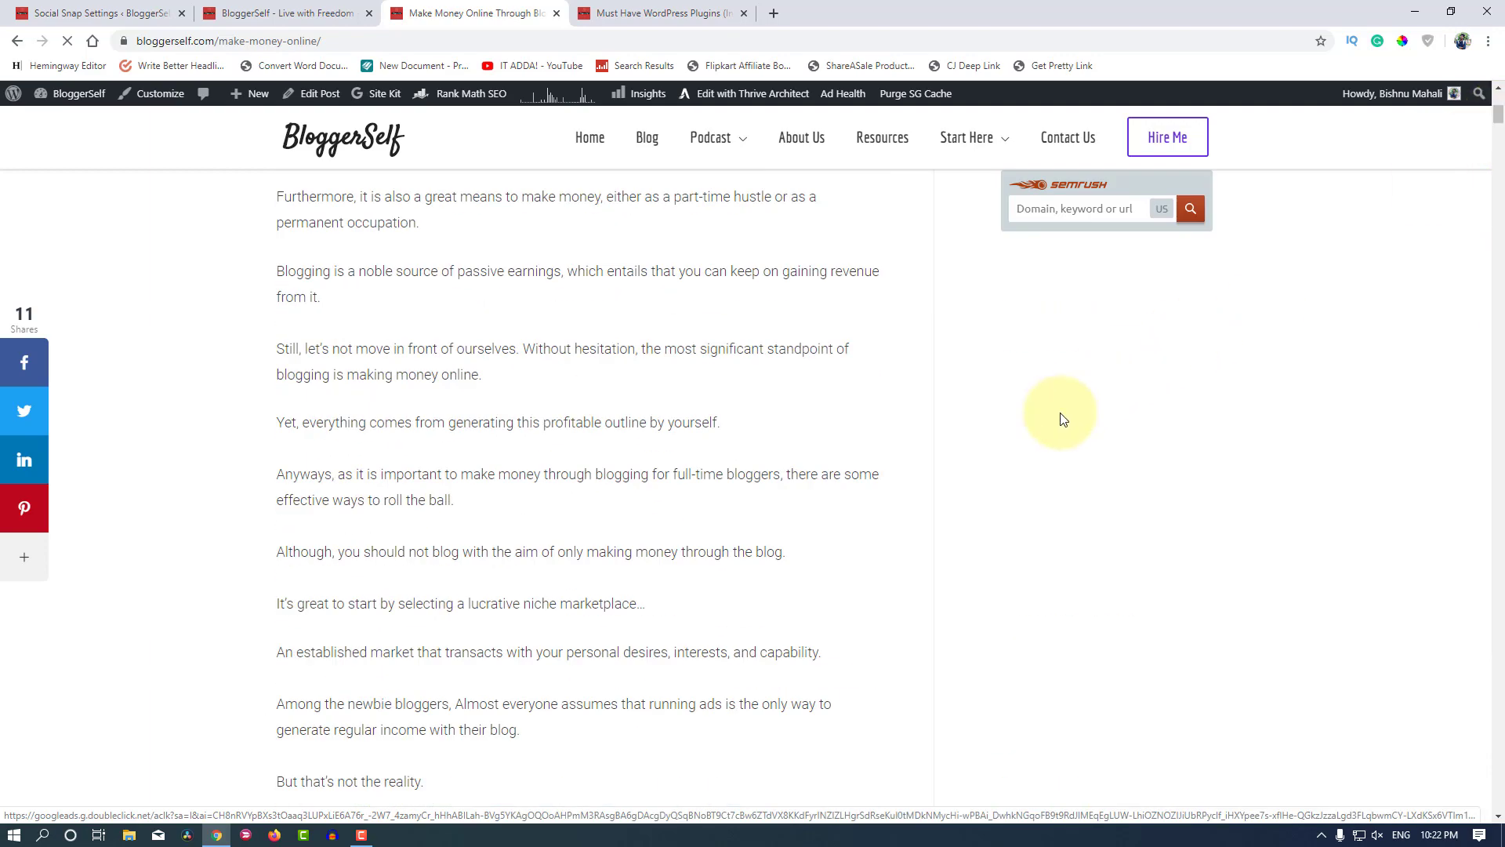
{"action": "scroll", "coordinate": [1061, 416], "scroll_direction": "up", "scroll_amount": 5}
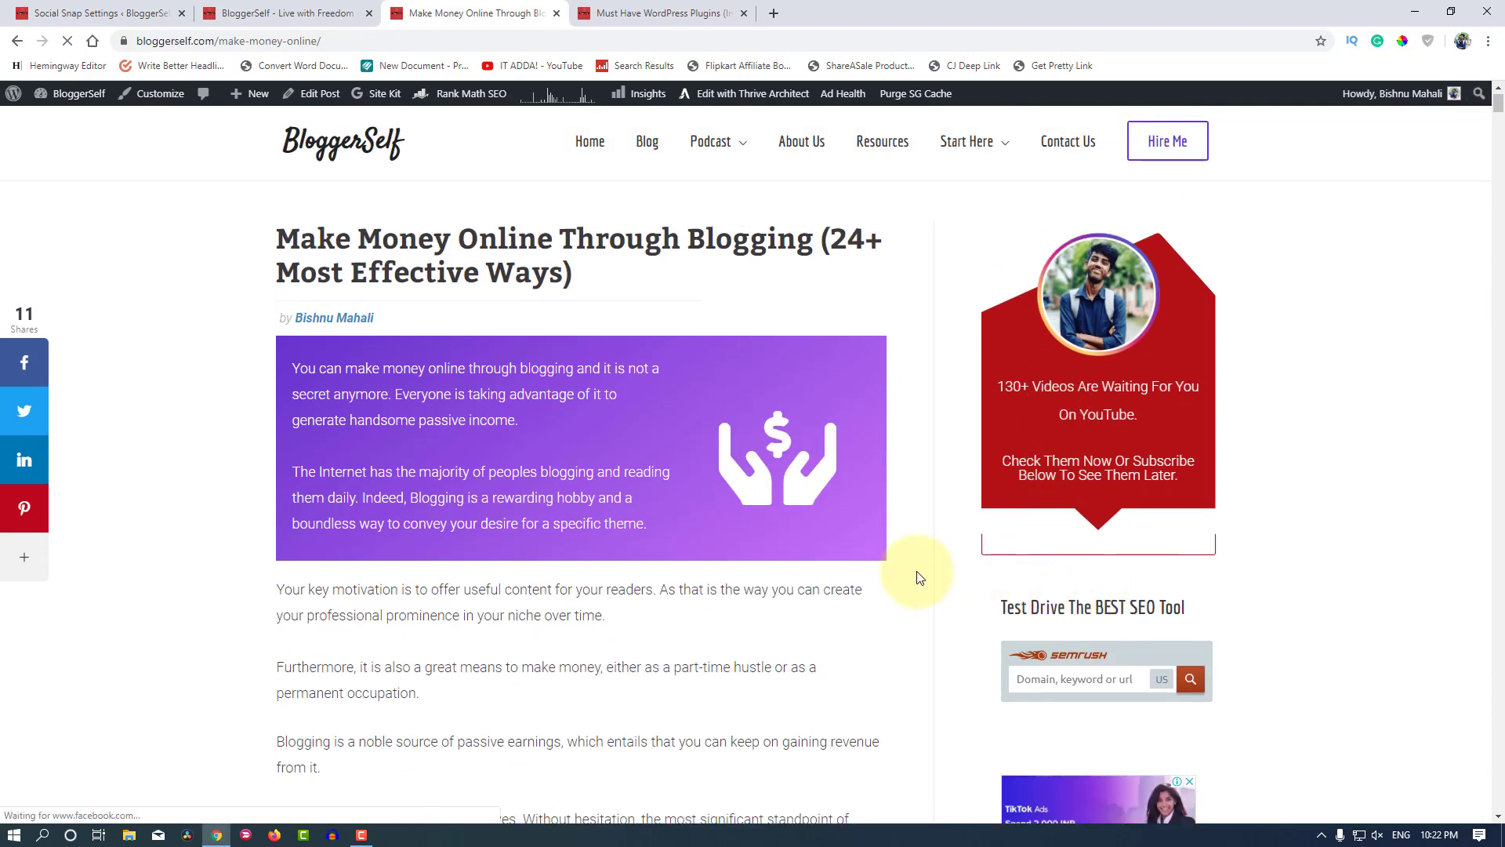
{"action": "scroll", "coordinate": [917, 578], "scroll_direction": "down", "scroll_amount": 2}
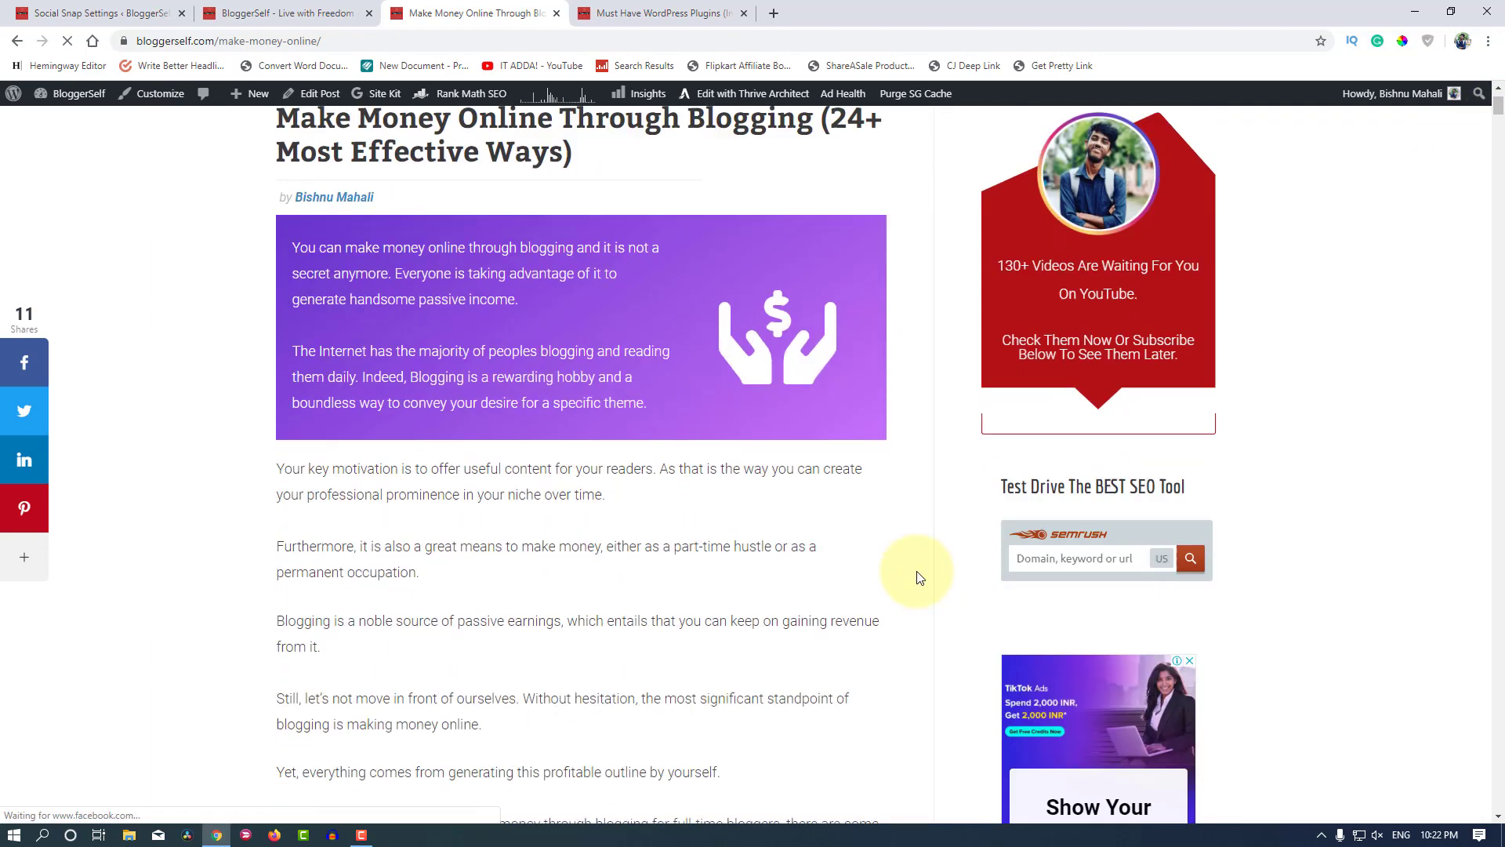
{"action": "scroll", "coordinate": [933, 477], "scroll_direction": "up", "scroll_amount": 3}
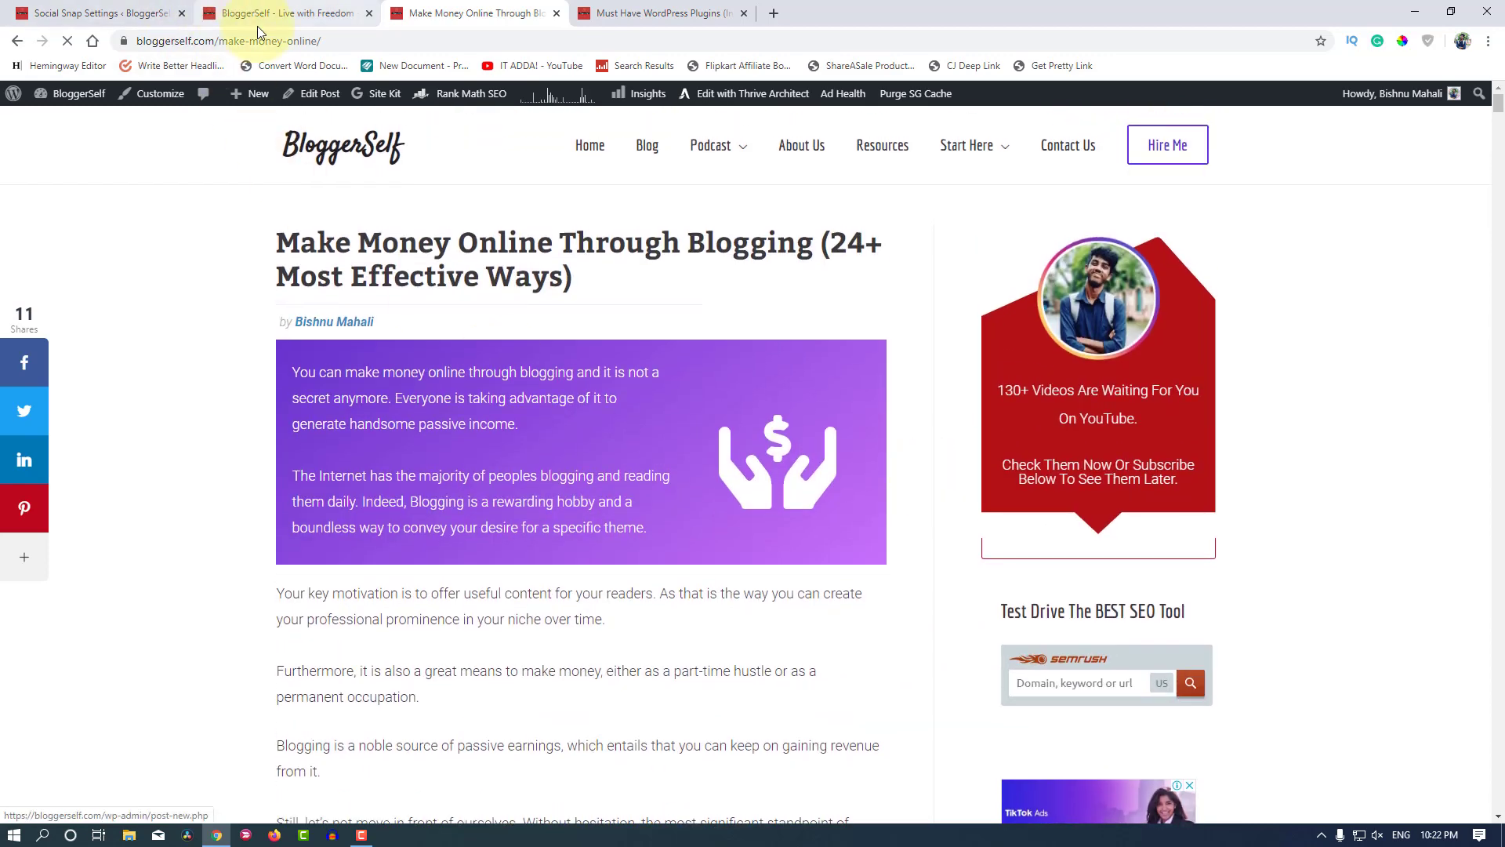
Step: Leave the Social Snap settings without saving, go to the Thrive Lightboxes list, and open the "Support My Work" lightbox for editing
{"action": "left_click", "coordinate": [102, 13]}
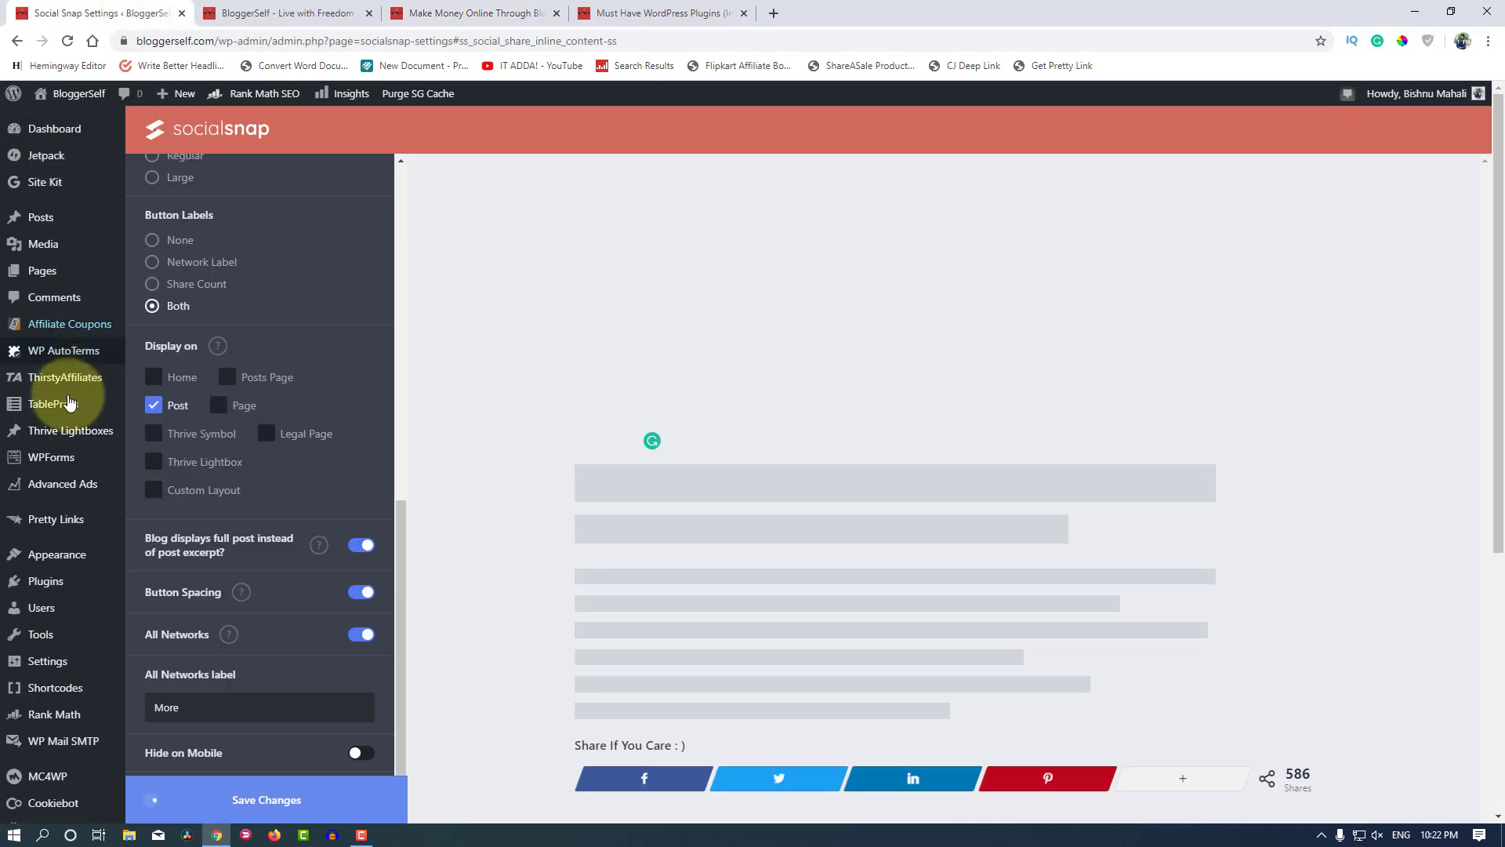
{"action": "mouse_move", "coordinate": [49, 494]}
{"action": "scroll", "coordinate": [49, 494], "scroll_direction": "down", "scroll_amount": 1}
{"action": "mouse_move", "coordinate": [52, 352]}
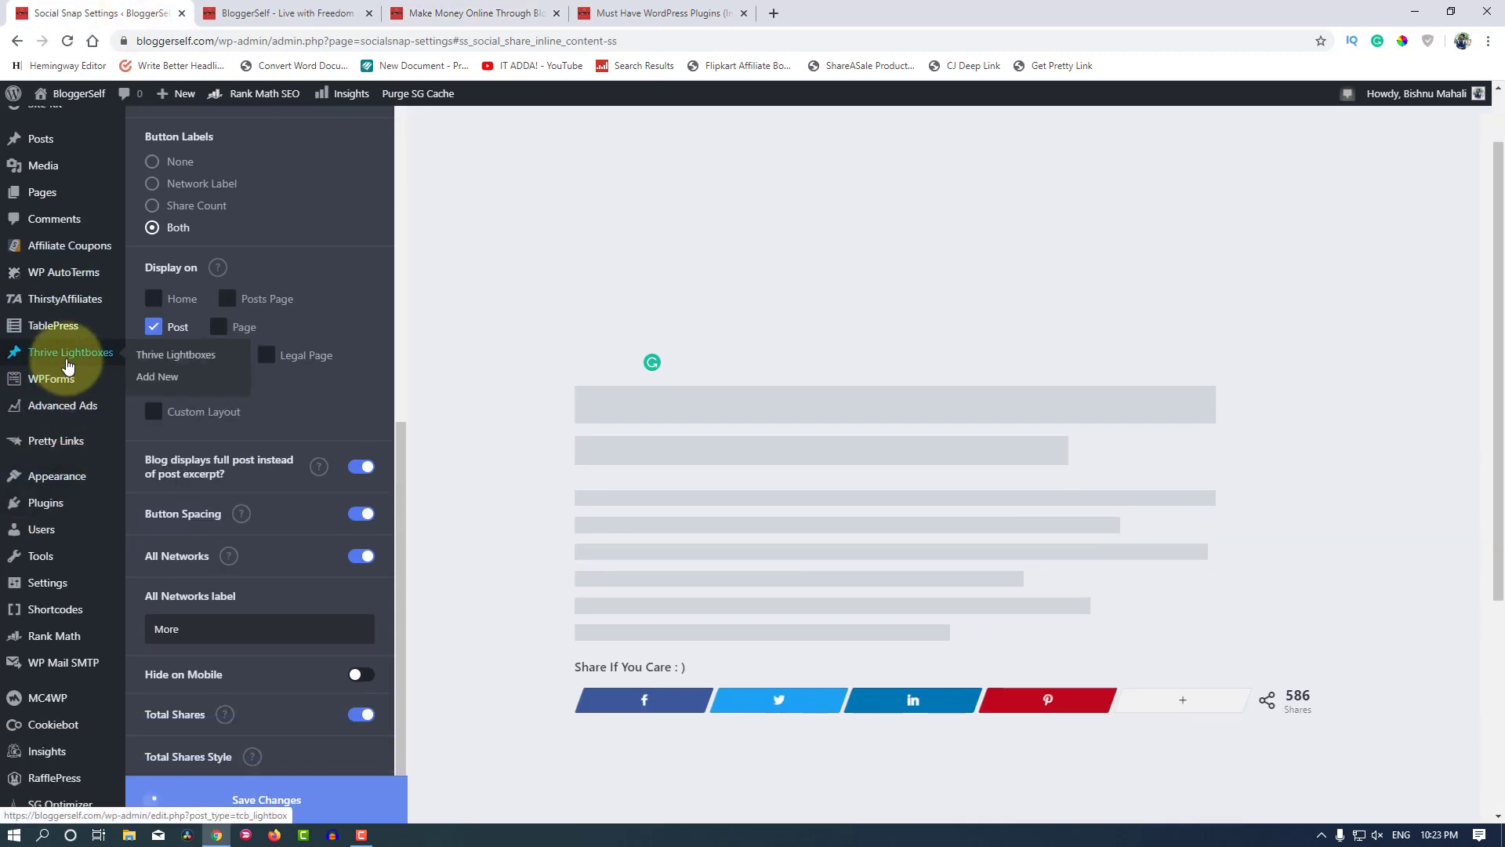
{"action": "left_click", "coordinate": [196, 361]}
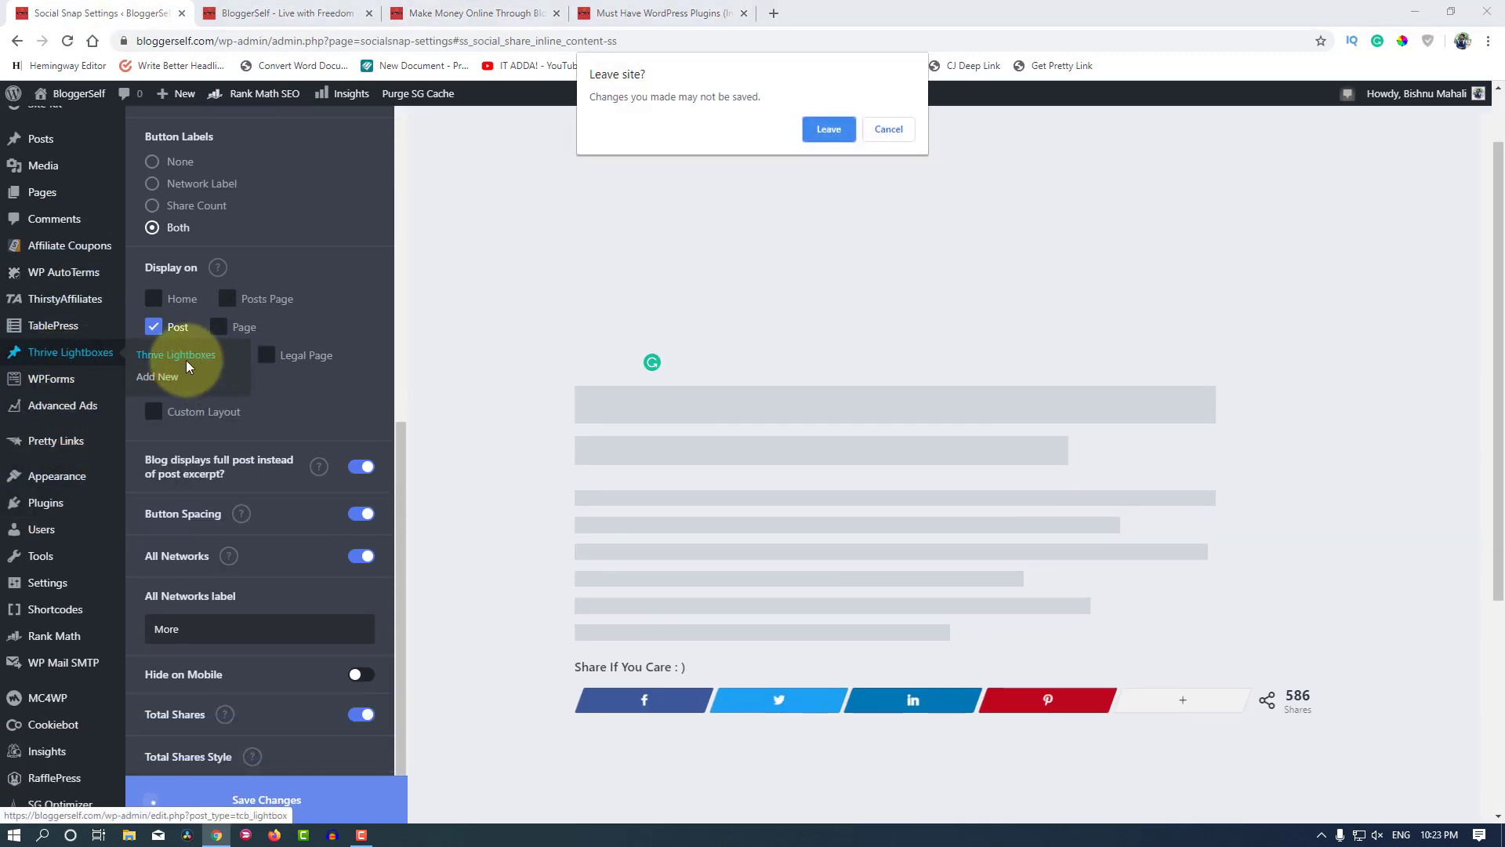
{"action": "left_click", "coordinate": [829, 129]}
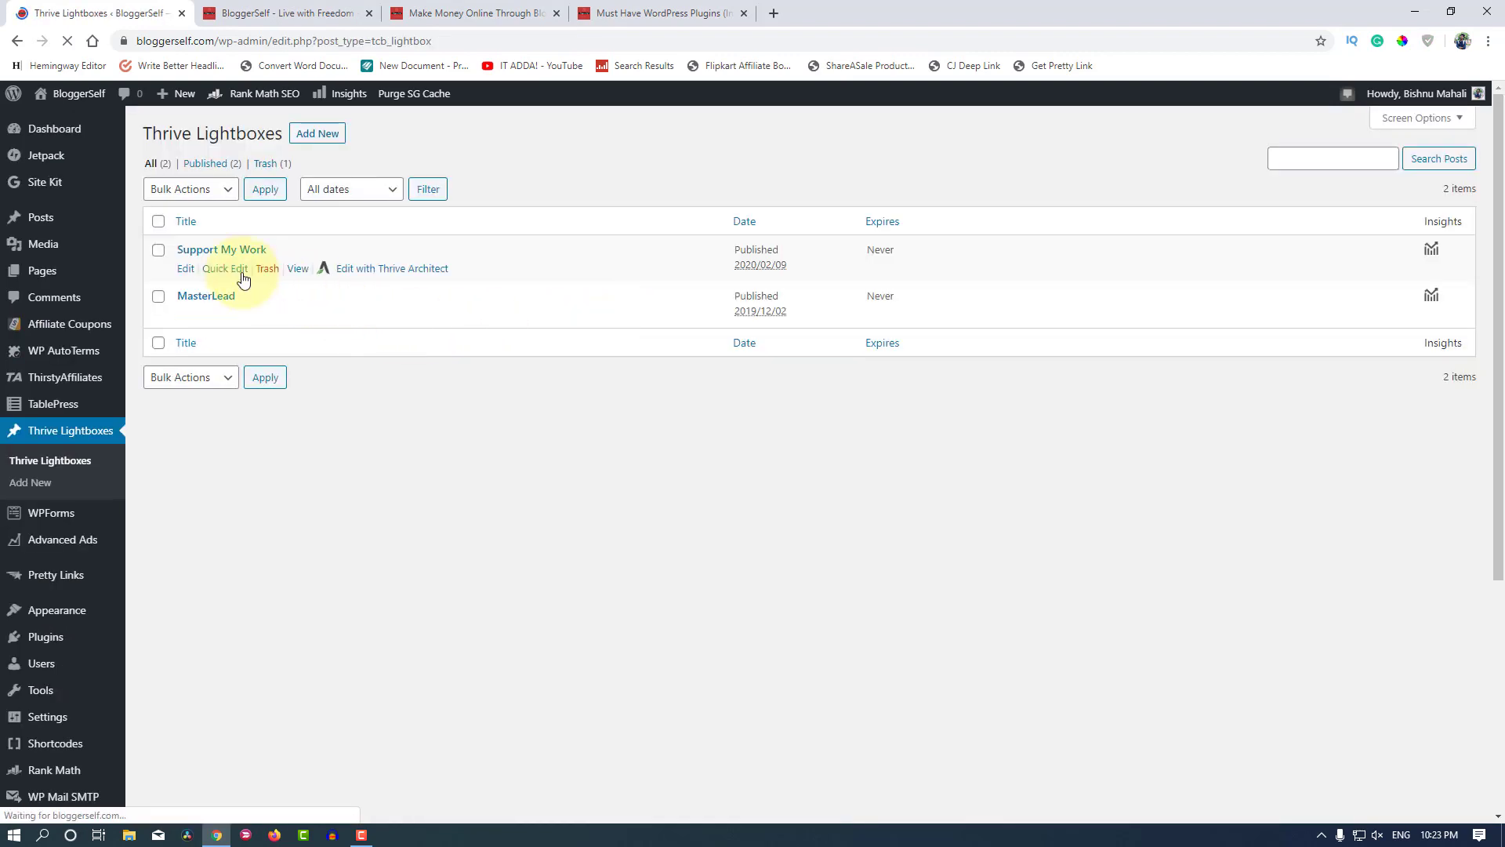
{"action": "left_click", "coordinate": [187, 270]}
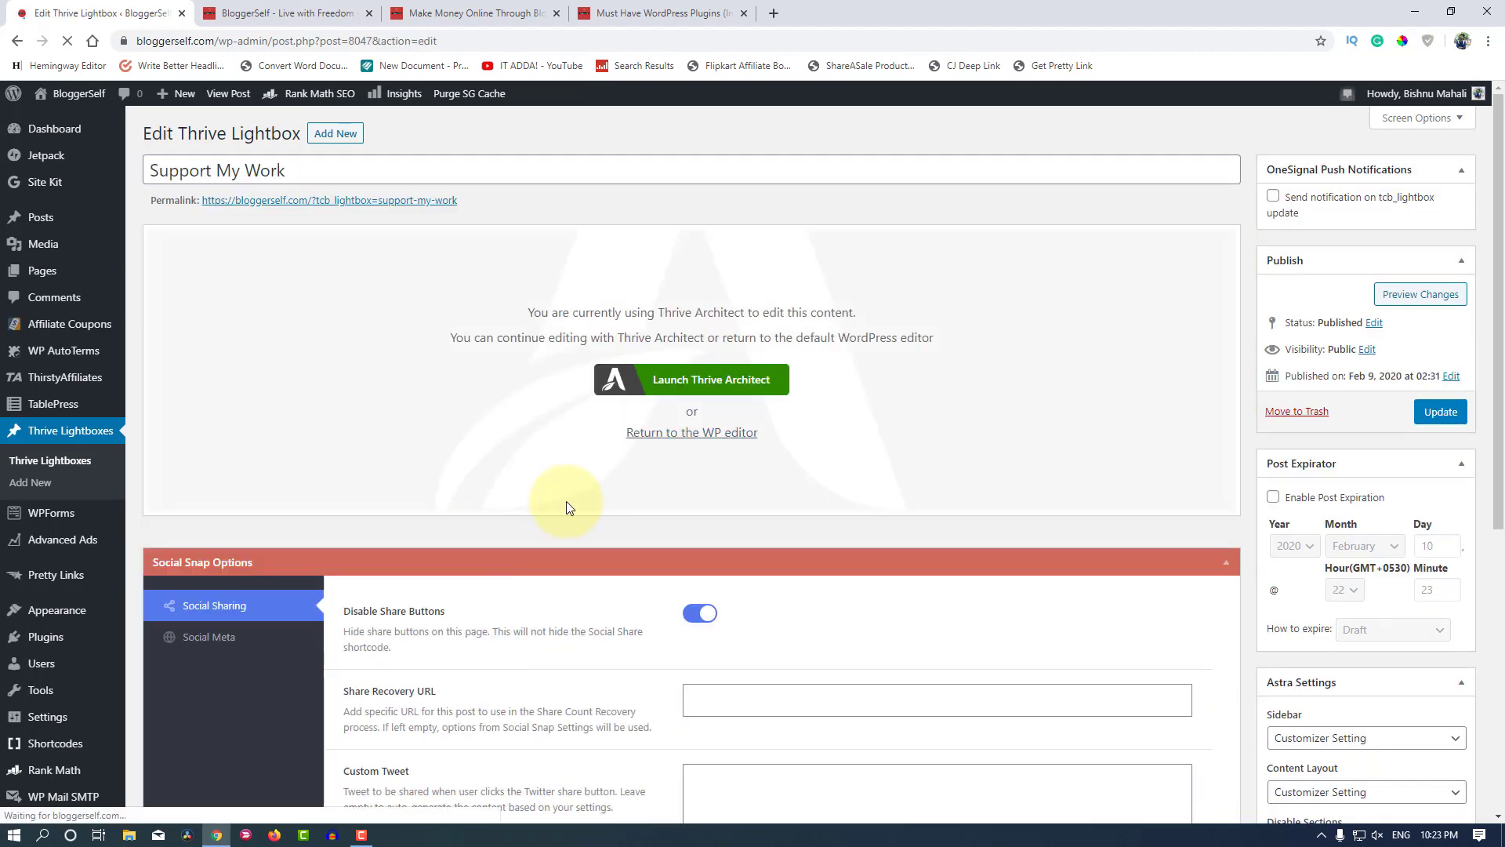
Step: Review the Social Sharing section of the lightbox's Social Snap Options, including the Disable Share Buttons setting
{"action": "scroll", "coordinate": [1190, 710], "scroll_direction": "down", "scroll_amount": 2}
{"action": "scroll", "coordinate": [1190, 710], "scroll_direction": "down", "scroll_amount": 1}
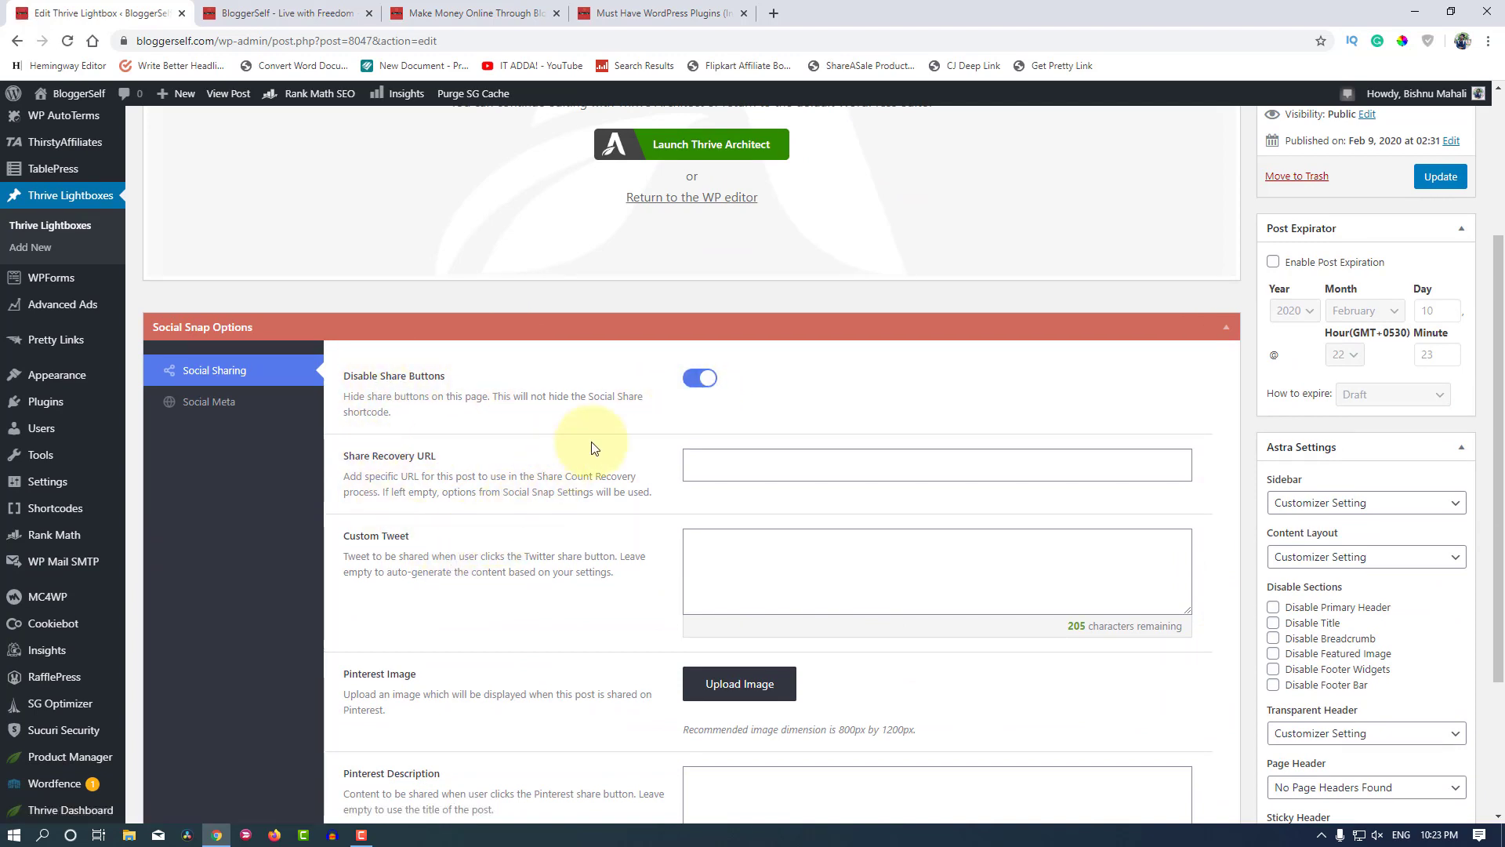
{"action": "scroll", "coordinate": [700, 549], "scroll_direction": "up", "scroll_amount": 1}
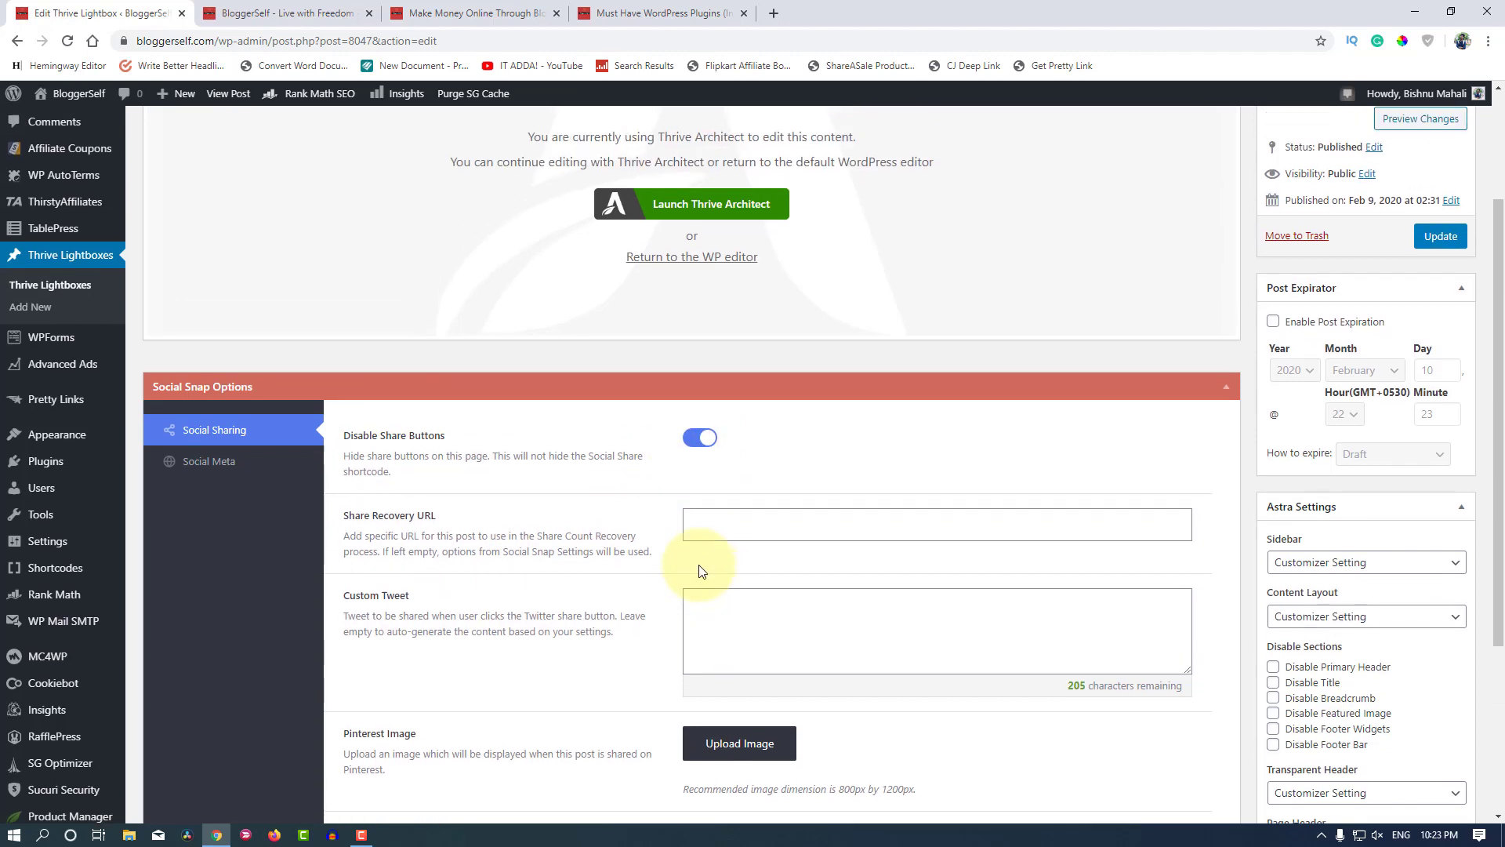
{"action": "scroll", "coordinate": [700, 566], "scroll_direction": "up", "scroll_amount": 3}
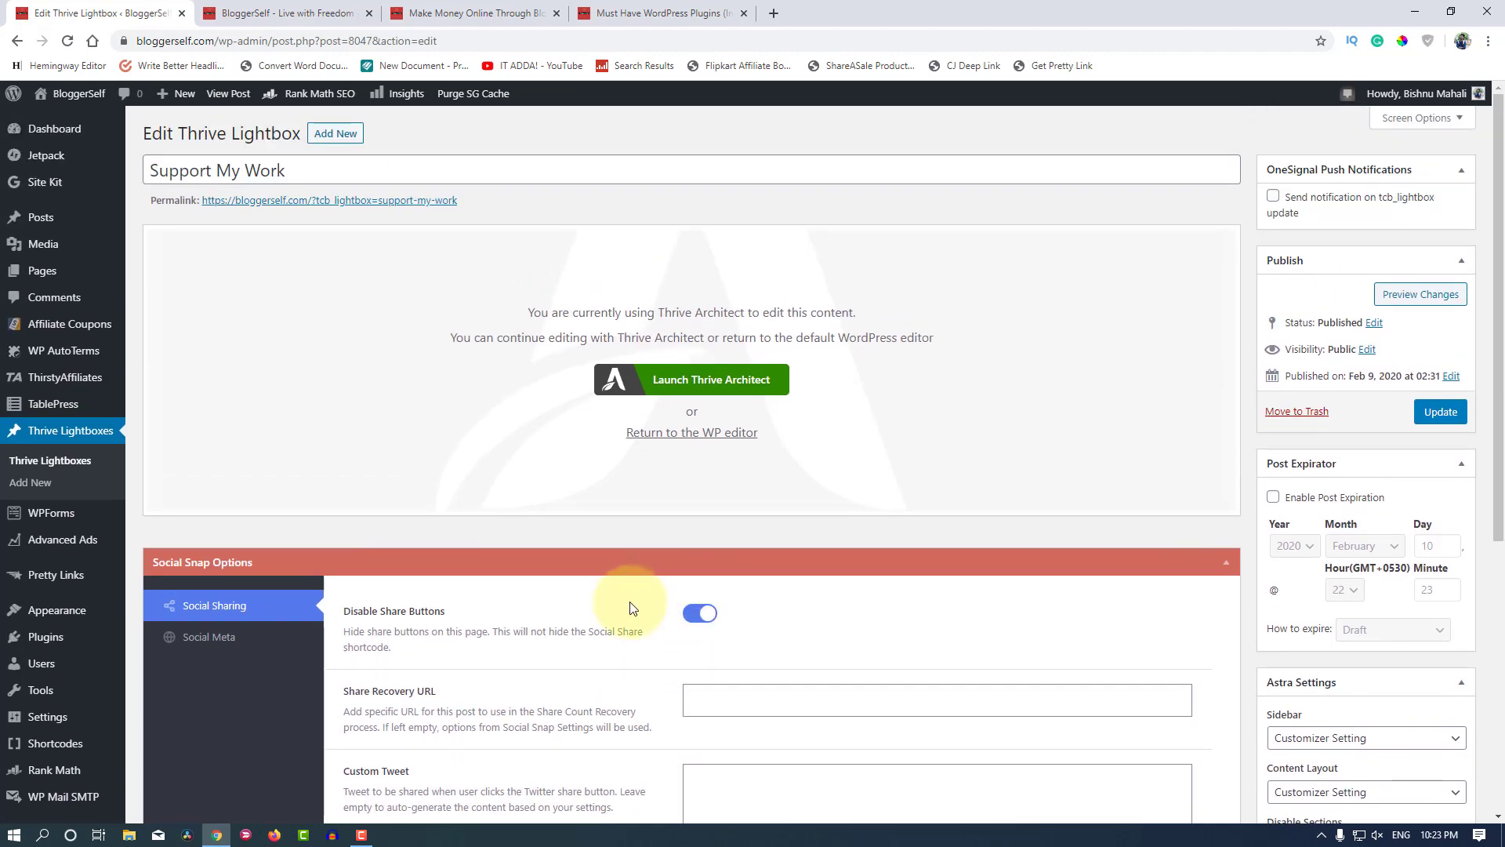
Step: Check the homepage, and view the floating share buttons on the "Make Money Online Through Blogging" post
{"action": "left_click", "coordinate": [287, 14]}
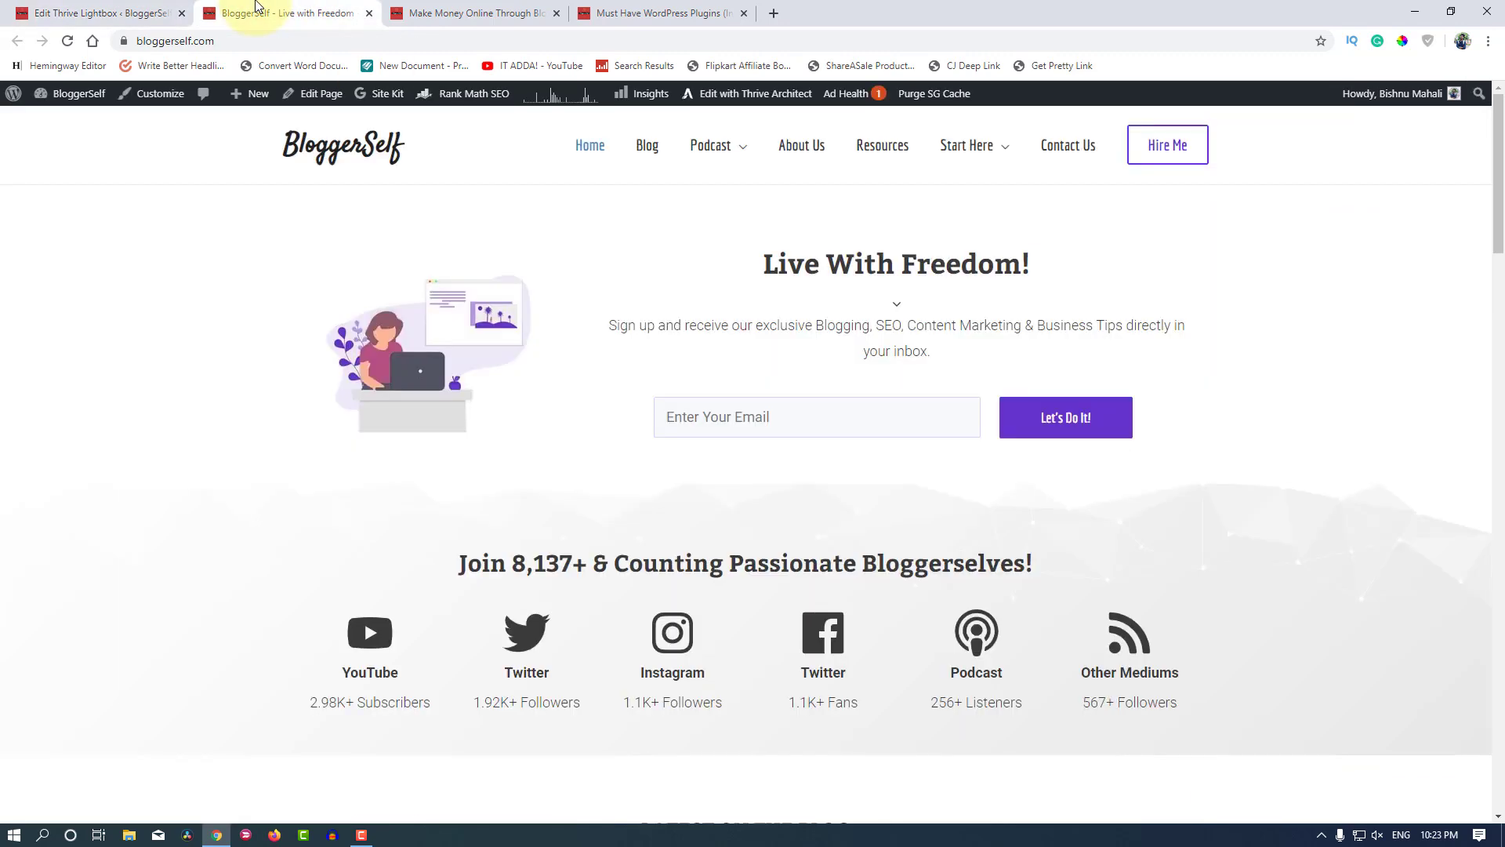
{"action": "left_click", "coordinate": [458, 13]}
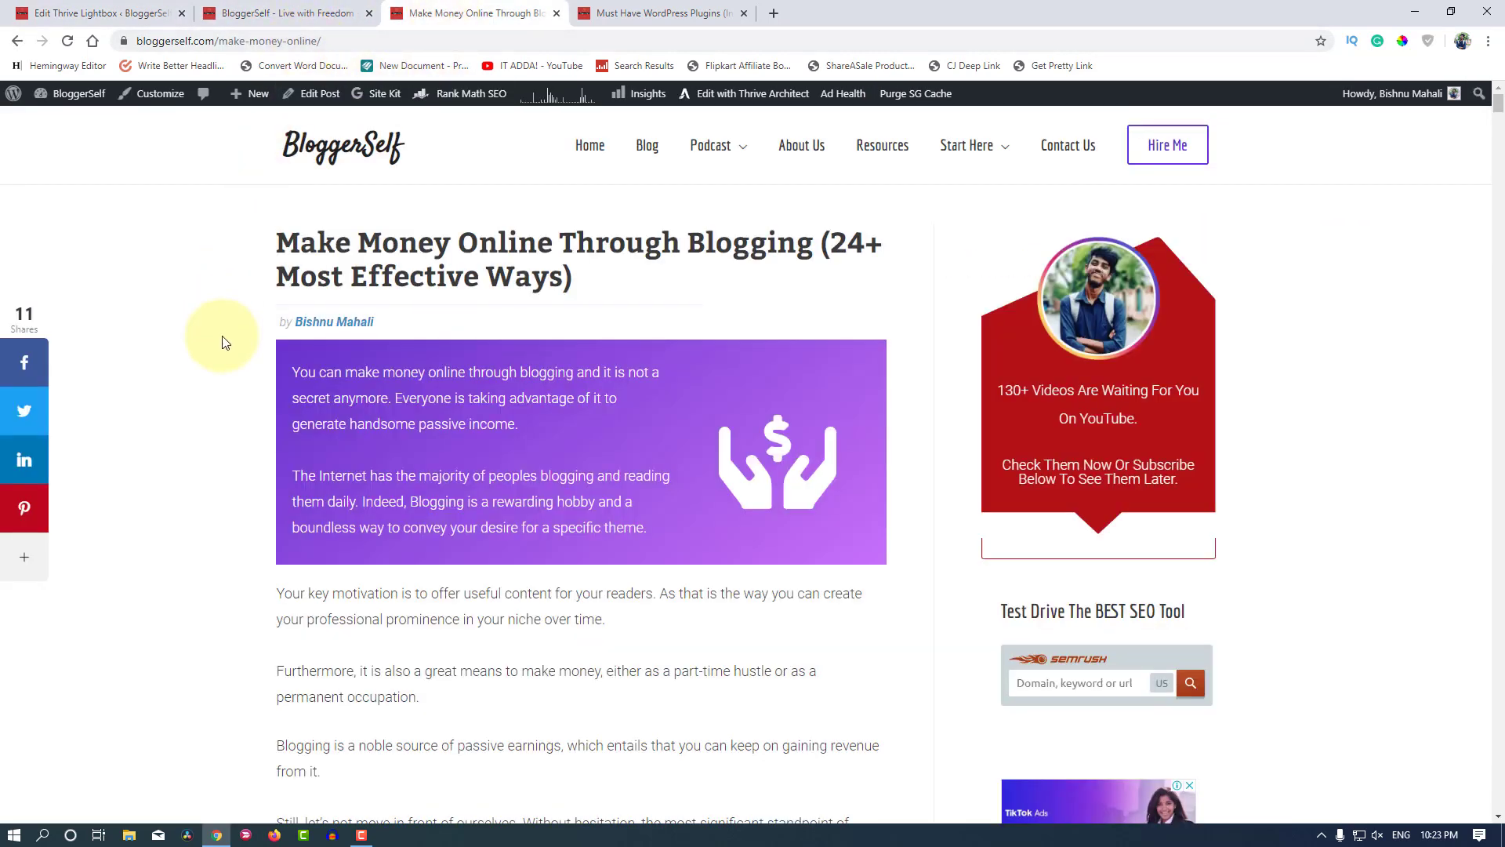
{"action": "scroll", "coordinate": [222, 341], "scroll_direction": "down", "scroll_amount": 3}
{"action": "scroll", "coordinate": [222, 341], "scroll_direction": "up", "scroll_amount": 2}
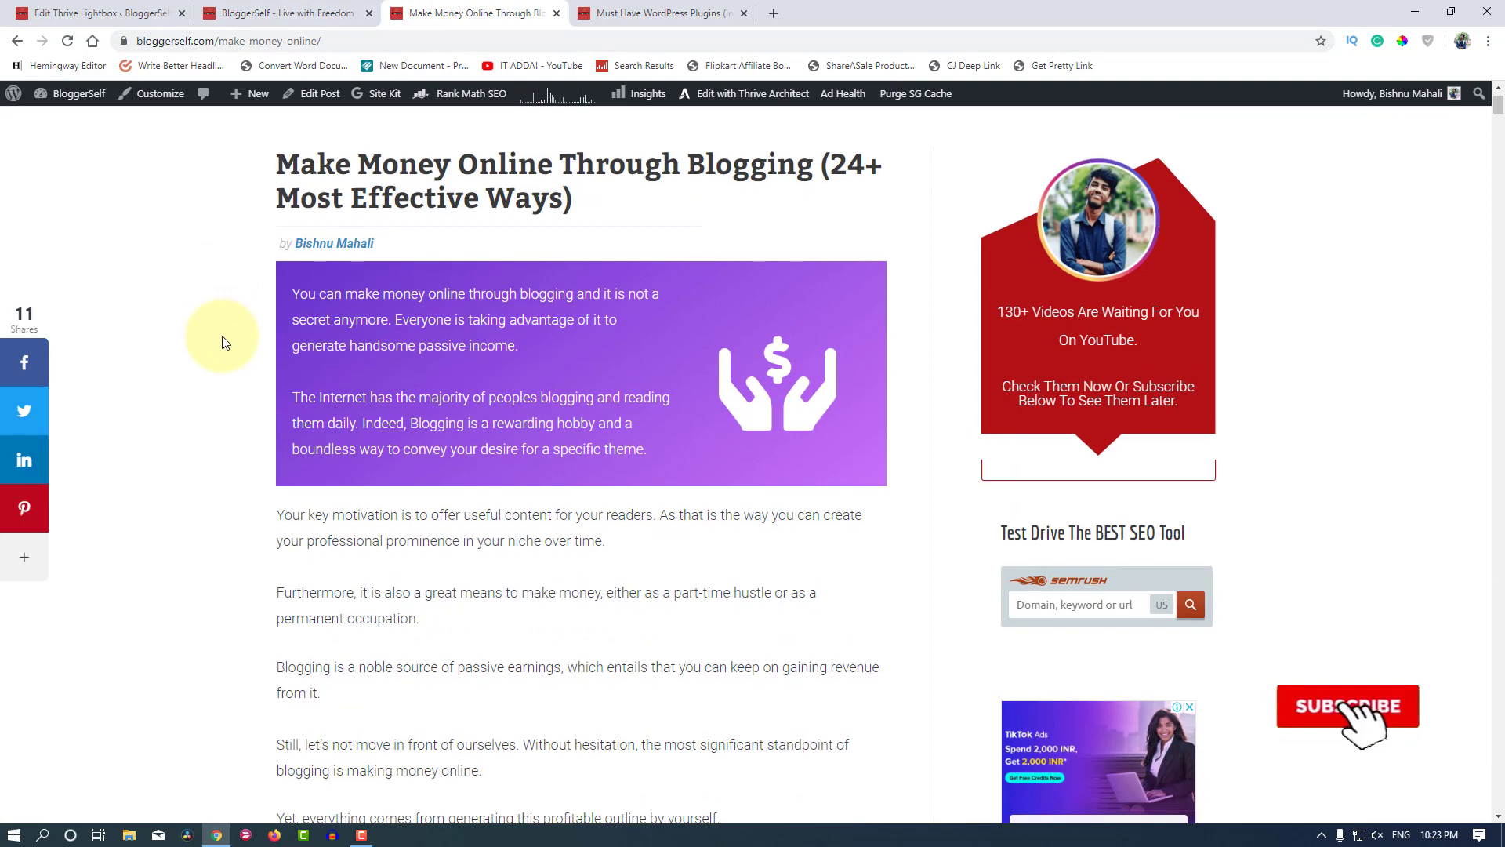
Step: Return to the "Support My Work" lightbox editor and review its Social Sharing options from Disable Share Buttons to Custom Share Target URL
{"action": "left_click", "coordinate": [124, 9]}
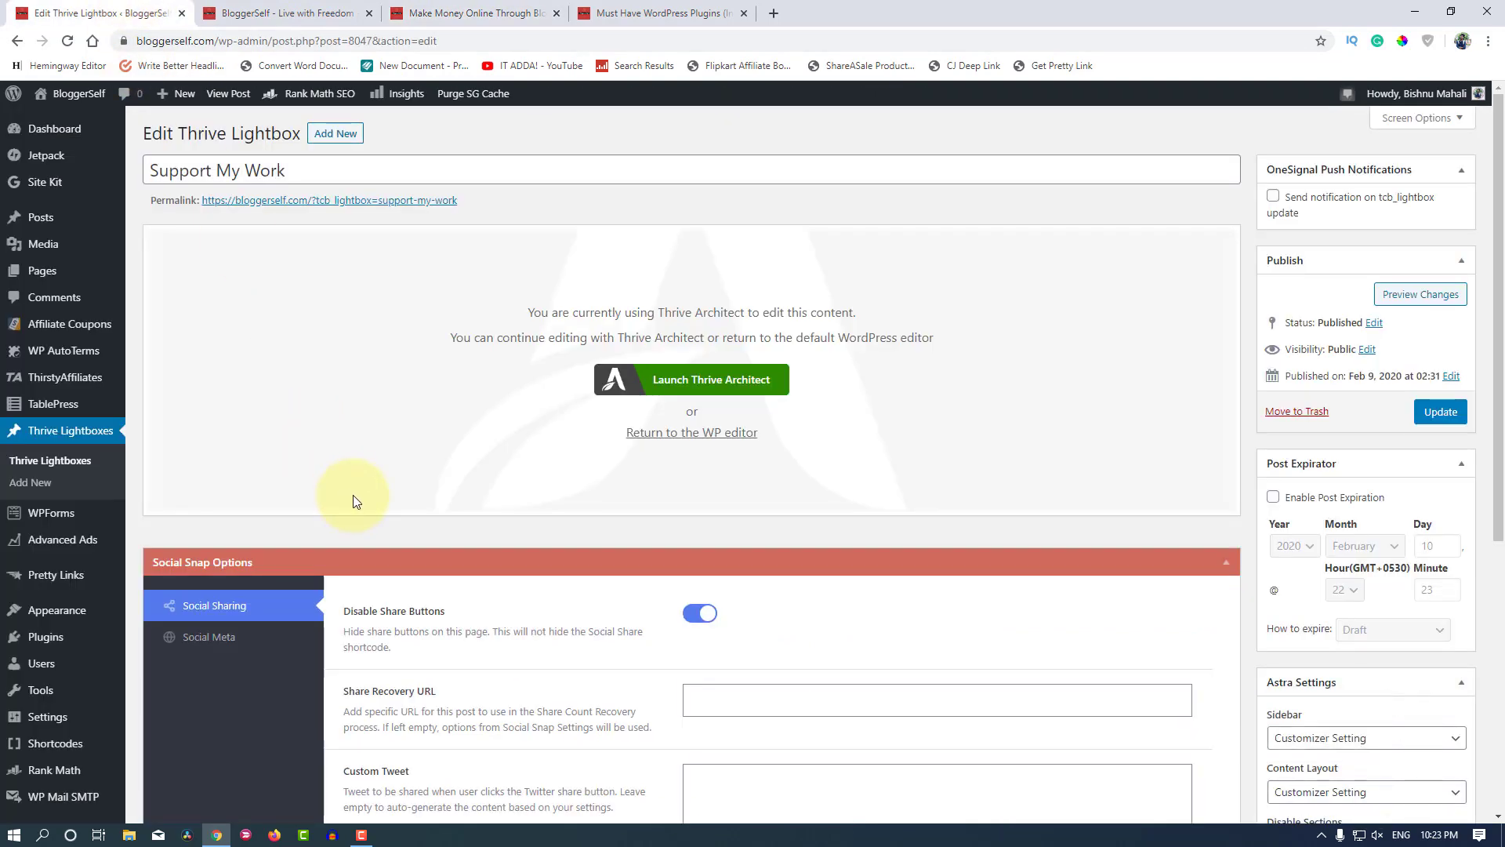
{"action": "scroll", "coordinate": [353, 502], "scroll_direction": "down", "scroll_amount": 3}
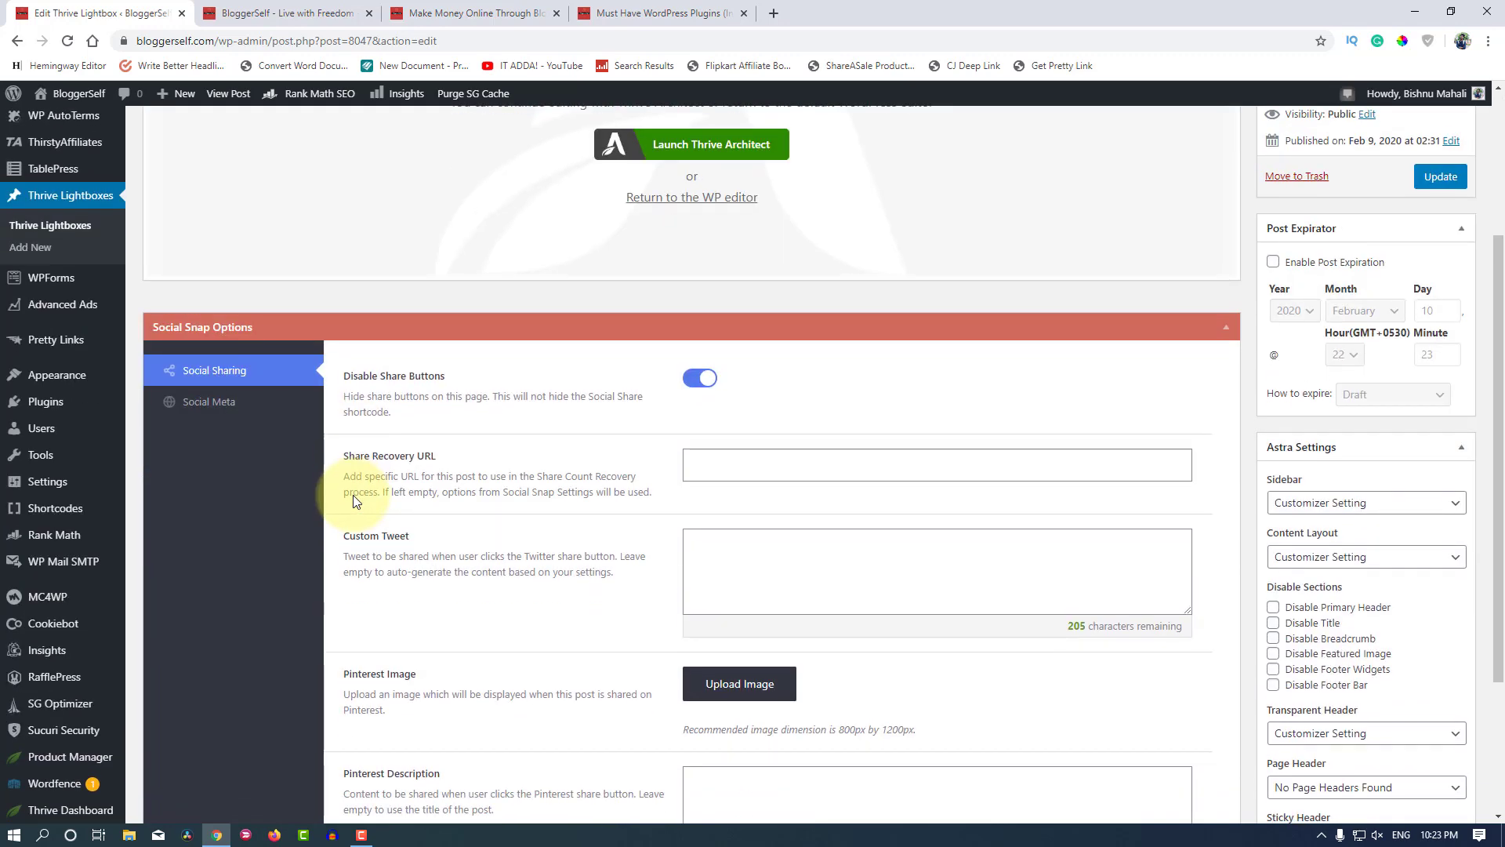
{"action": "scroll", "coordinate": [357, 498], "scroll_direction": "down", "scroll_amount": 4}
{"action": "scroll", "coordinate": [363, 494], "scroll_direction": "up", "scroll_amount": 2}
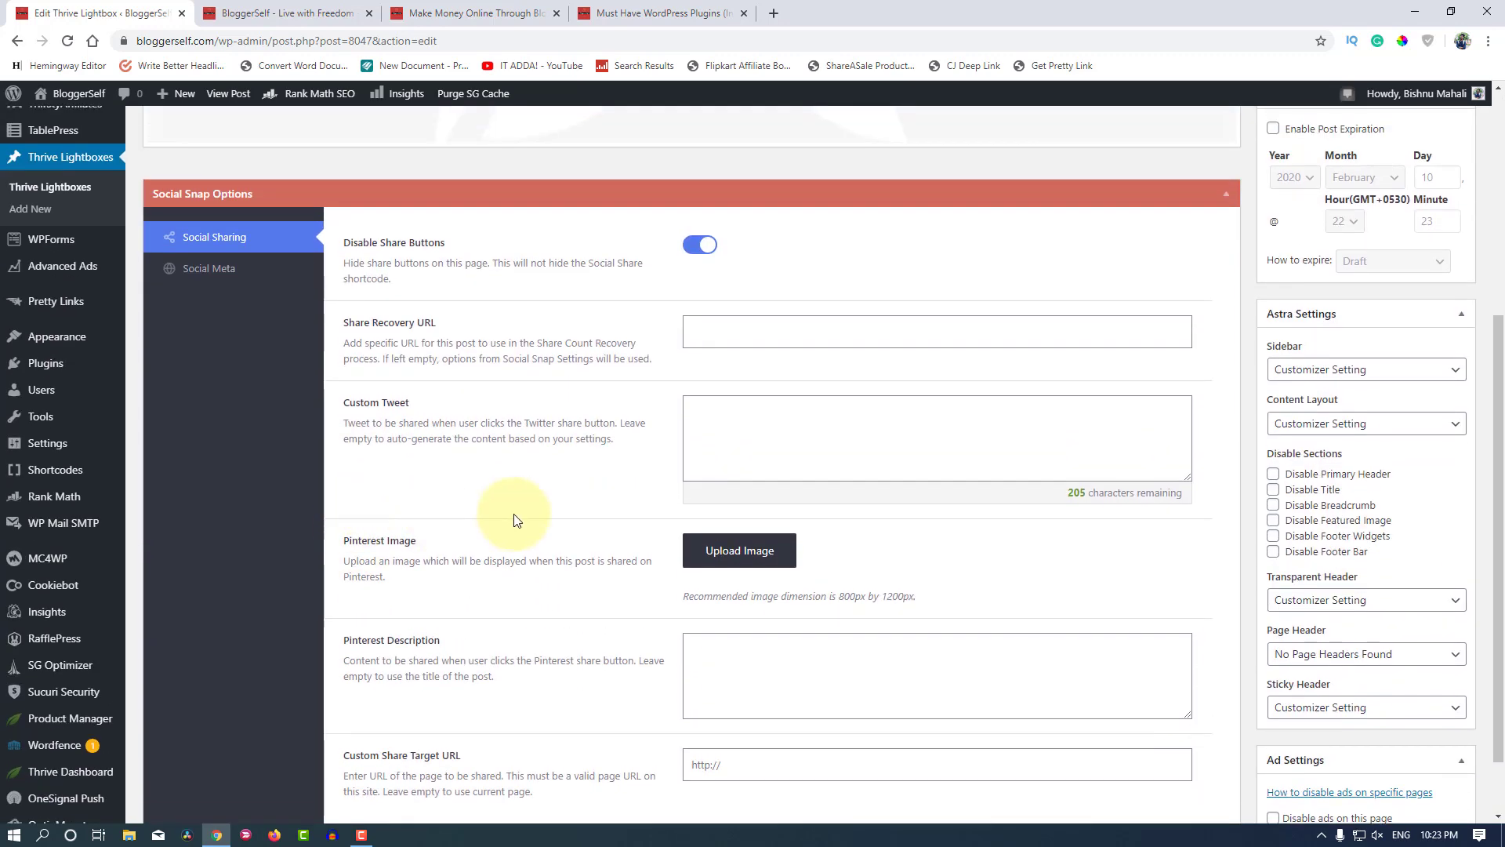
{"action": "scroll", "coordinate": [514, 520], "scroll_direction": "up", "scroll_amount": 2}
{"action": "scroll", "coordinate": [515, 519], "scroll_direction": "up", "scroll_amount": 1}
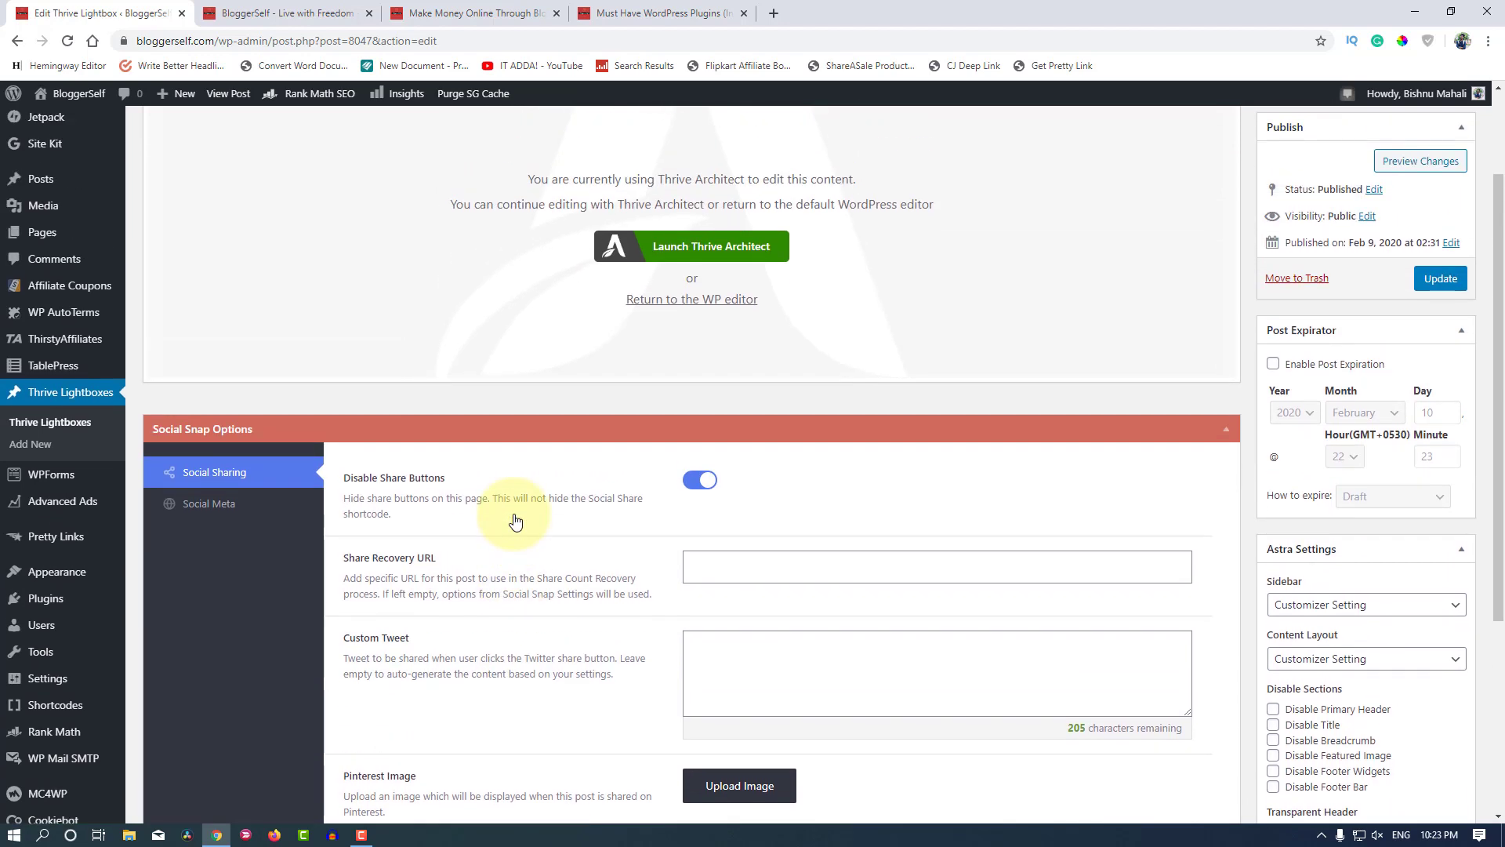
Step: Switch the lightbox's Disable Share Buttons setting off and back on to demonstrate it, leaving it enabled
{"action": "left_click", "coordinate": [705, 481]}
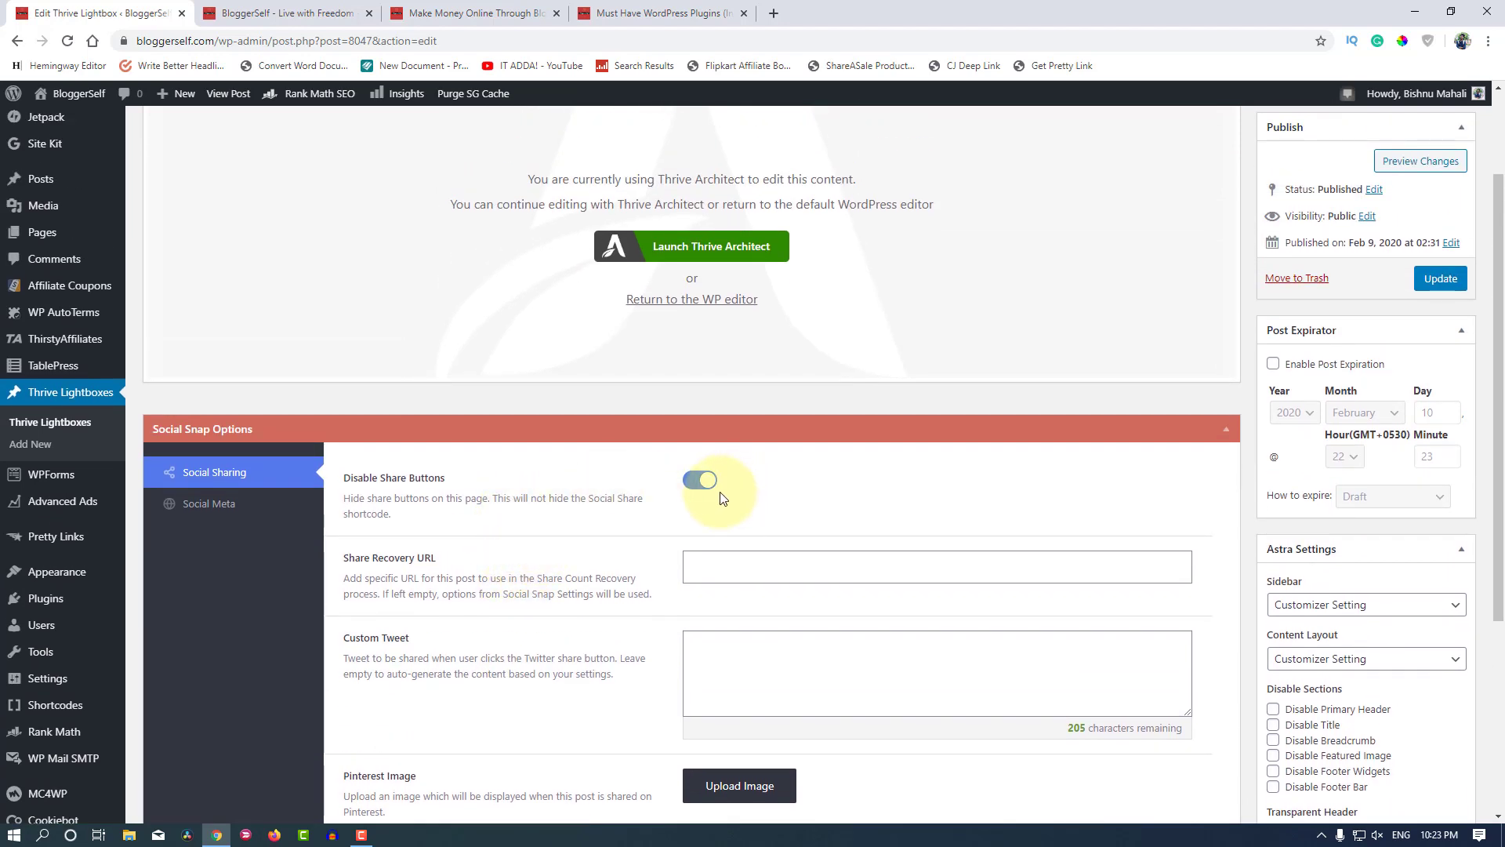
{"action": "scroll", "coordinate": [705, 549], "scroll_direction": "up", "scroll_amount": 1}
{"action": "left_click", "coordinate": [710, 559]}
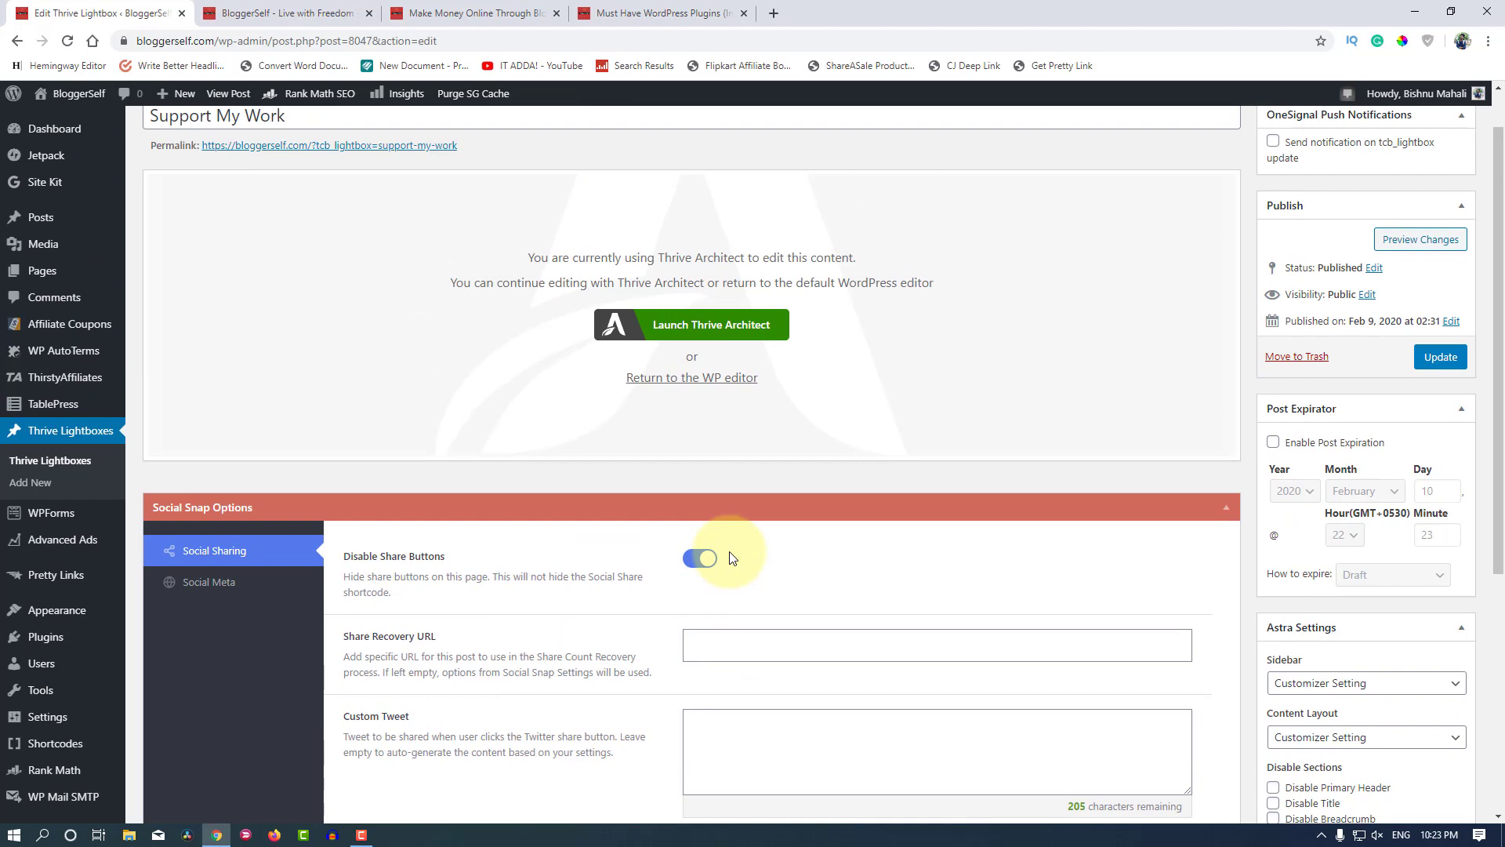
{"action": "scroll", "coordinate": [729, 558], "scroll_direction": "up", "scroll_amount": 1}
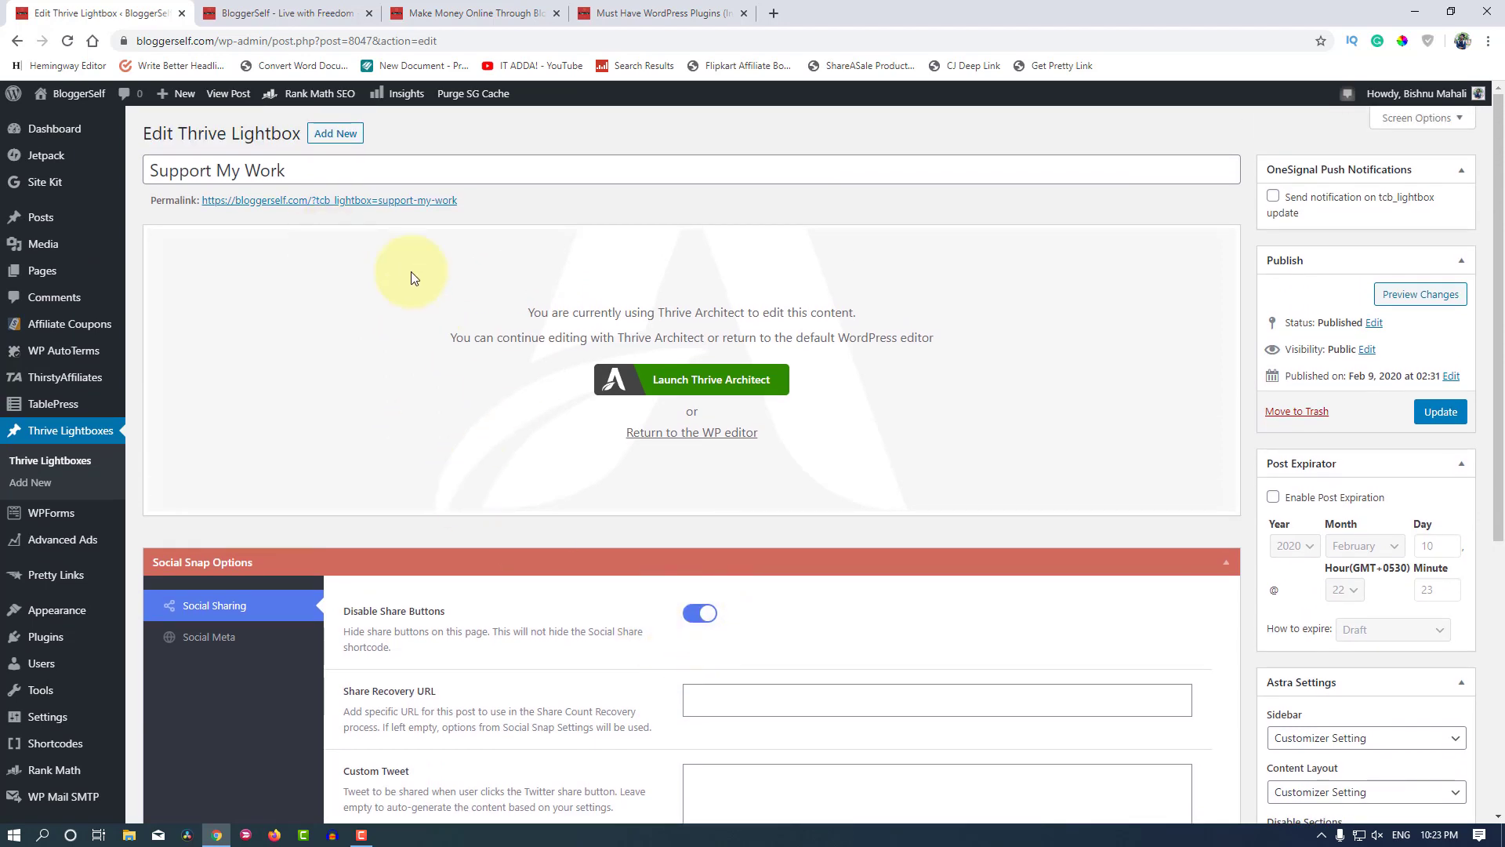
{"action": "left_click", "coordinate": [686, 621]}
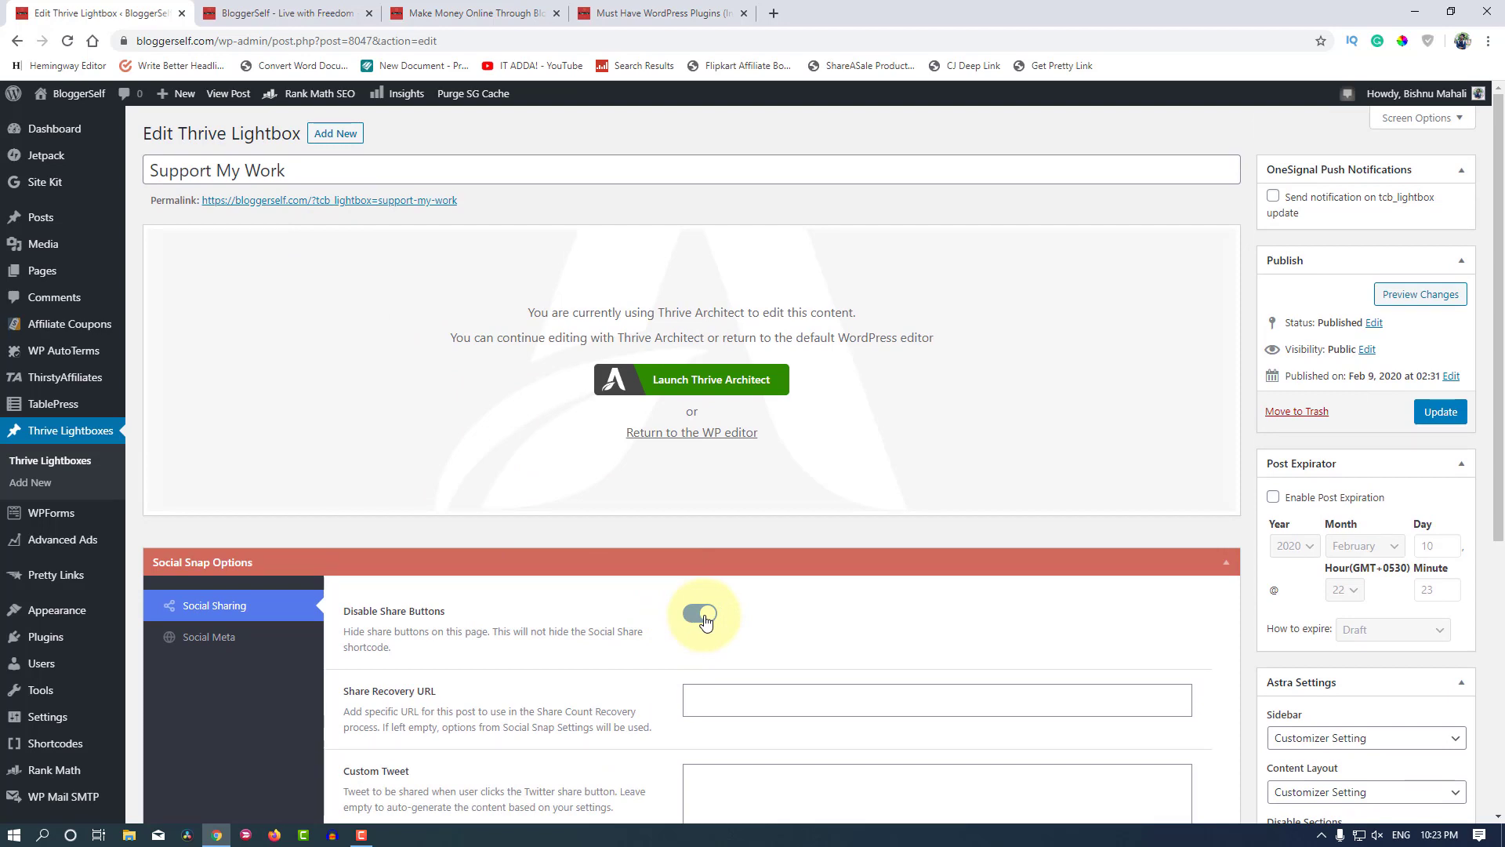
{"action": "left_click", "coordinate": [705, 620]}
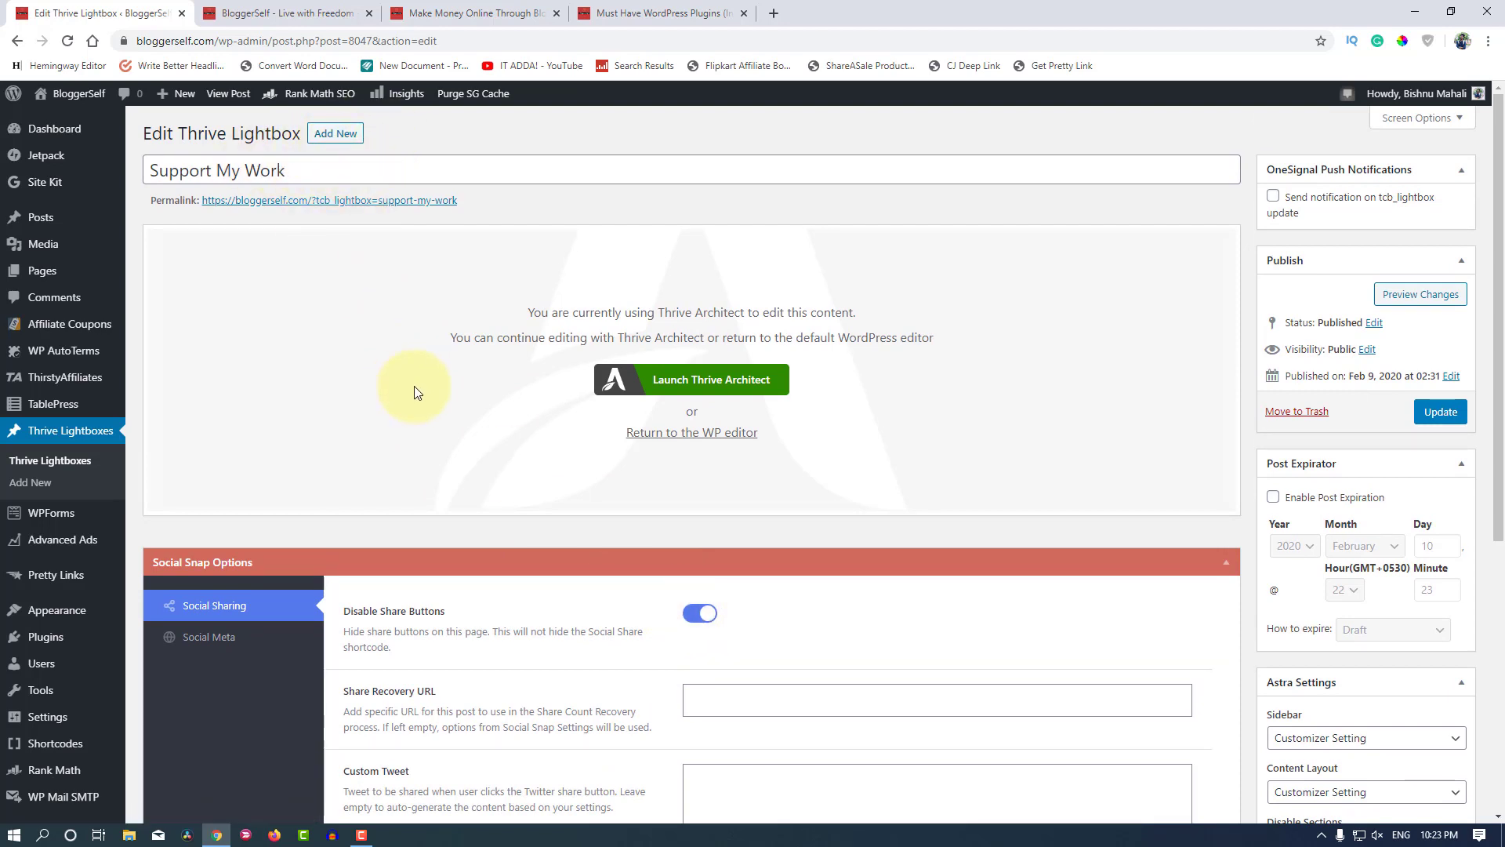
{"action": "scroll", "coordinate": [638, 595], "scroll_direction": "down", "scroll_amount": 1}
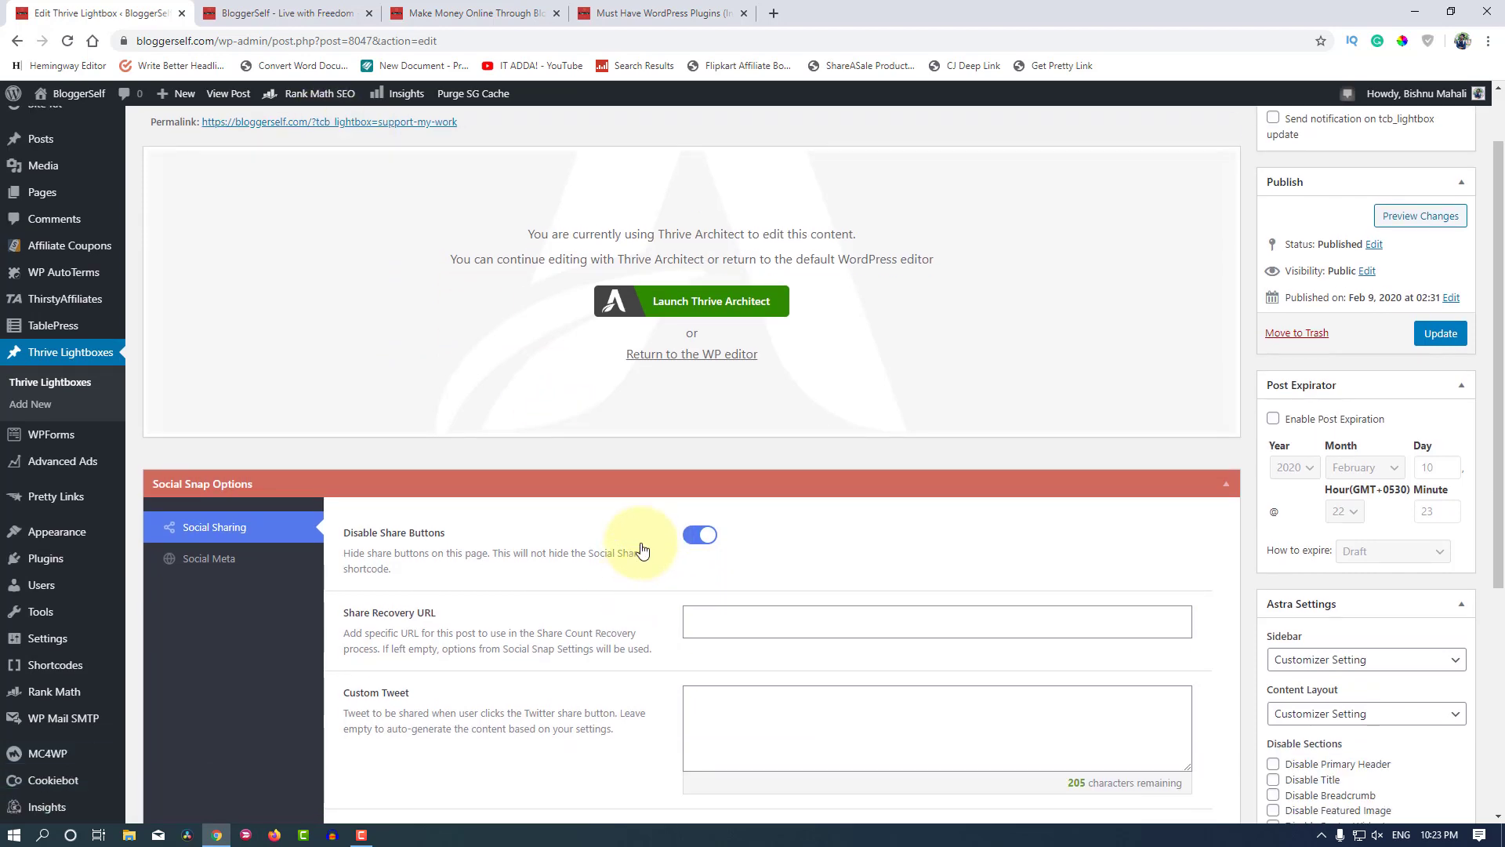
{"action": "left_click", "coordinate": [700, 540]}
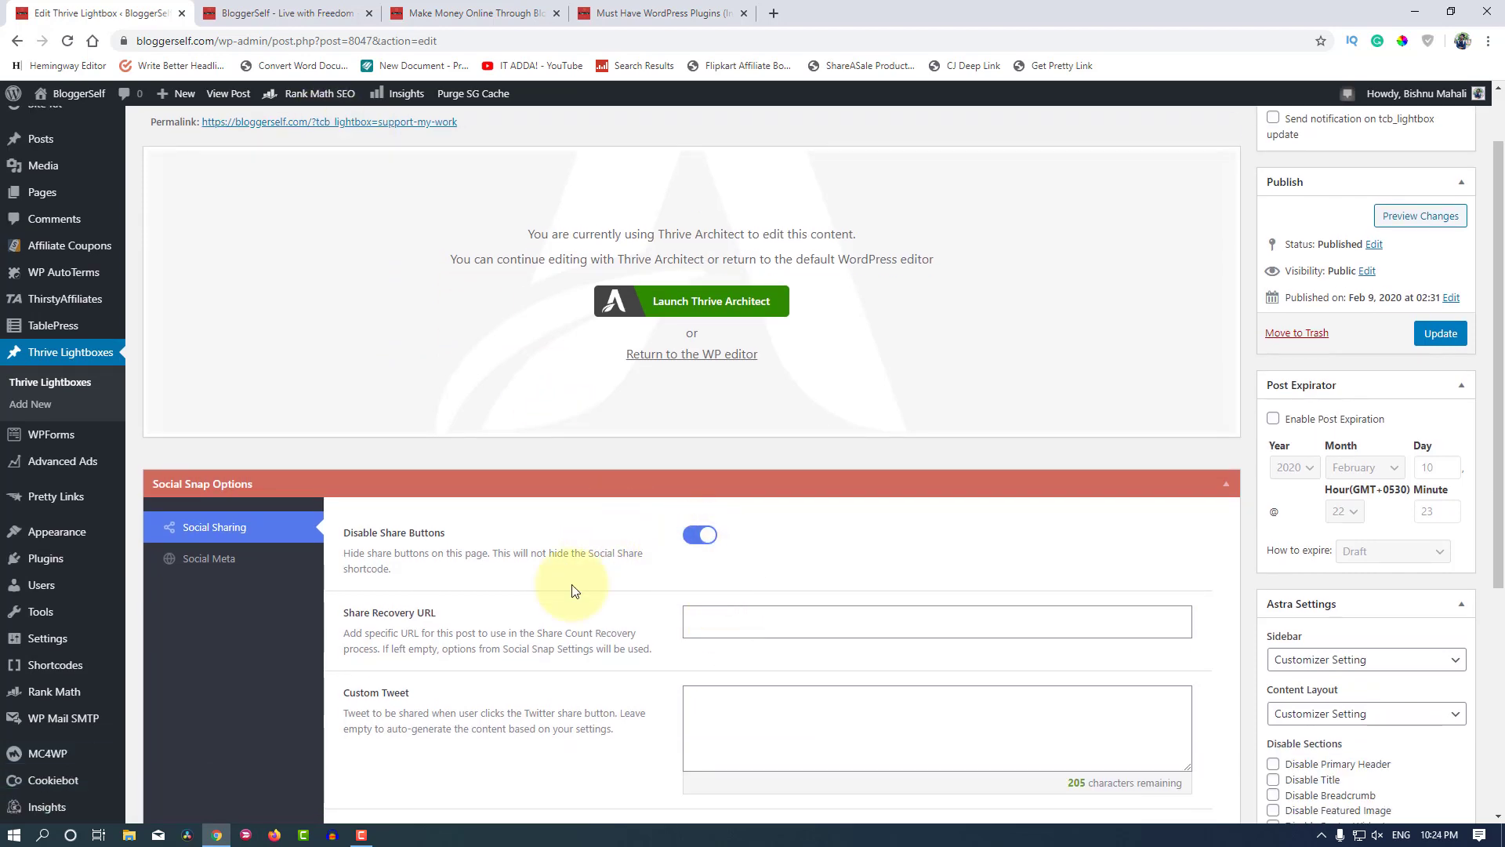
{"action": "scroll", "coordinate": [549, 596], "scroll_direction": "down", "scroll_amount": 2}
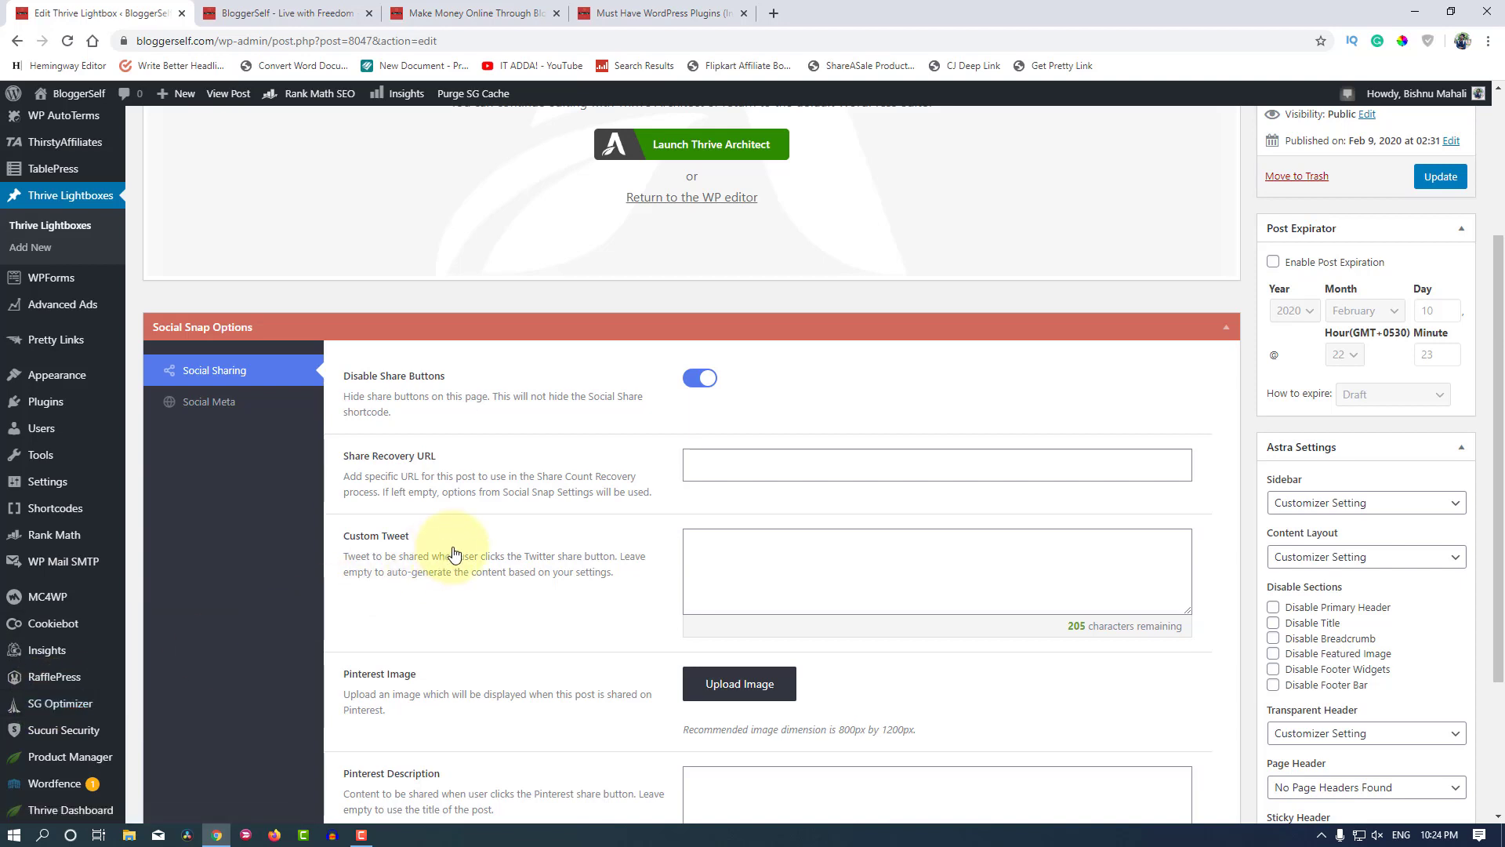
{"action": "scroll", "coordinate": [454, 553], "scroll_direction": "up", "scroll_amount": 5}
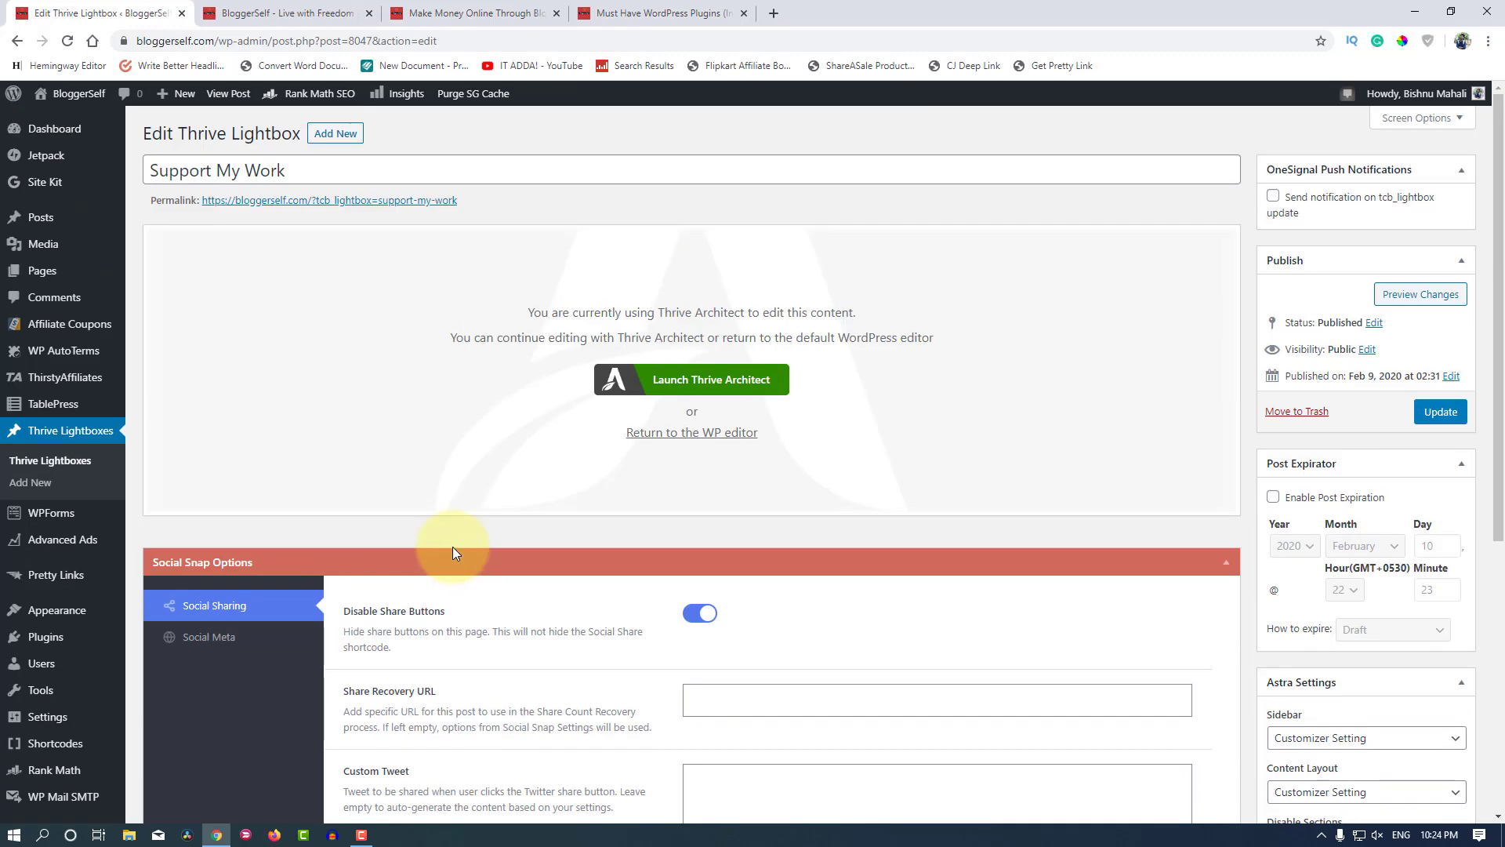
Step: View the live homepage down to its blog and search sections, checking for share buttons, and return to its beginning
{"action": "left_click", "coordinate": [290, 14]}
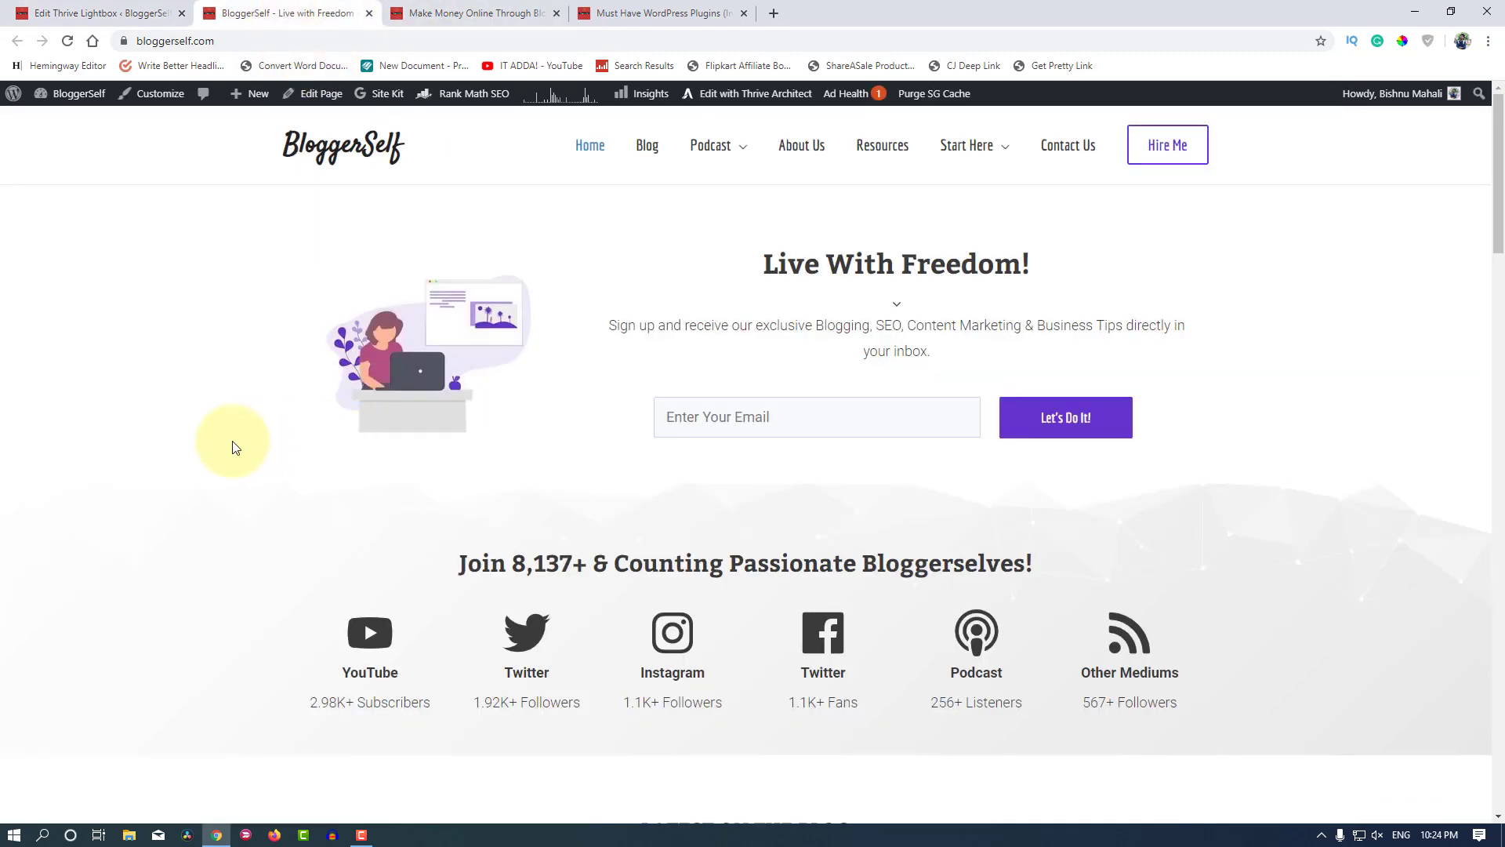
{"action": "scroll", "coordinate": [232, 448], "scroll_direction": "down", "scroll_amount": 9}
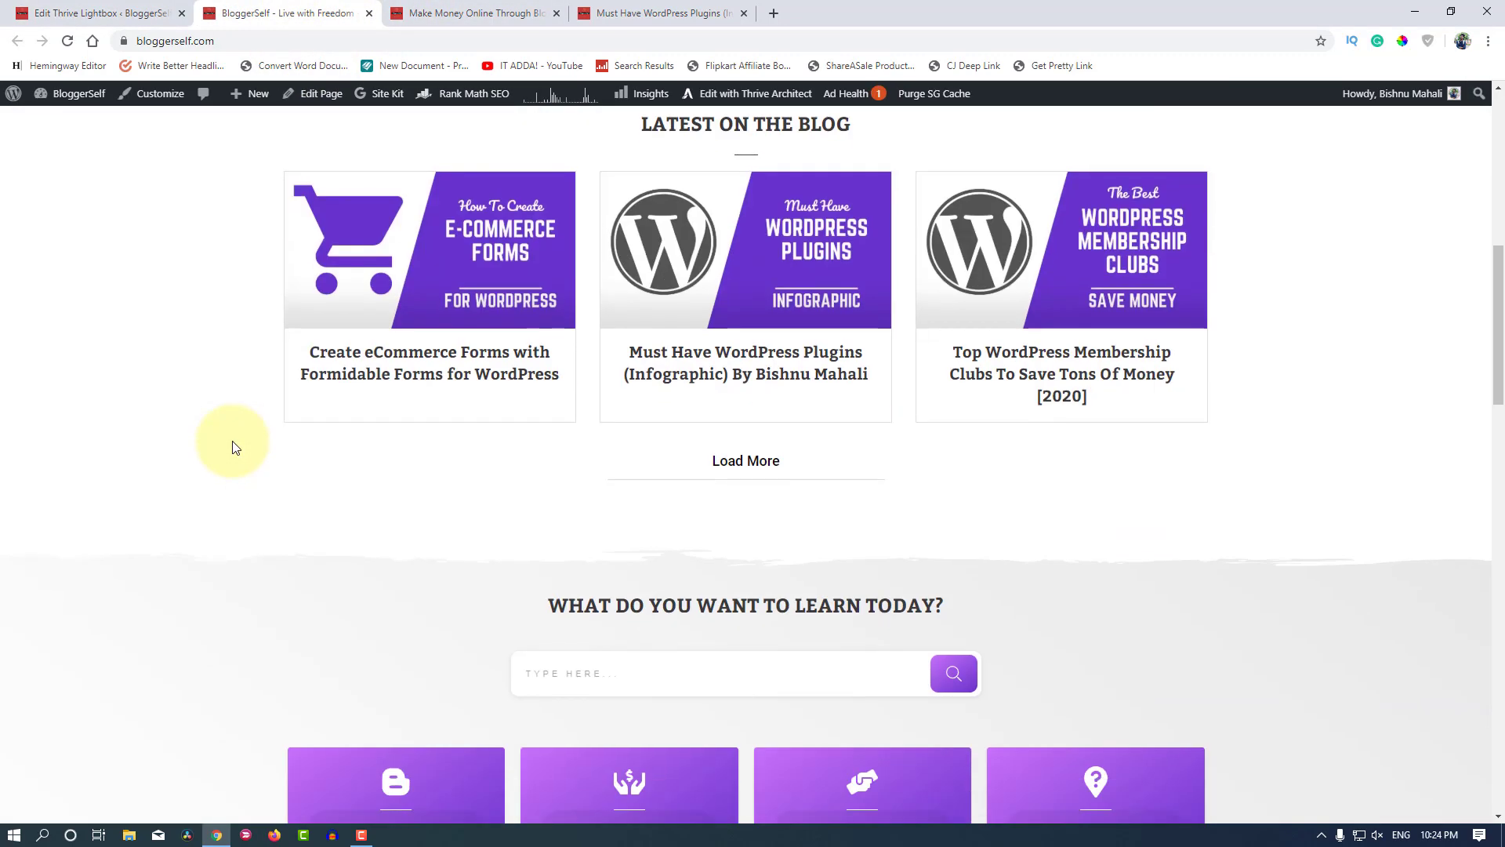
{"action": "scroll", "coordinate": [232, 448], "scroll_direction": "down", "scroll_amount": 2}
{"action": "scroll", "coordinate": [232, 447], "scroll_direction": "up", "scroll_amount": 10}
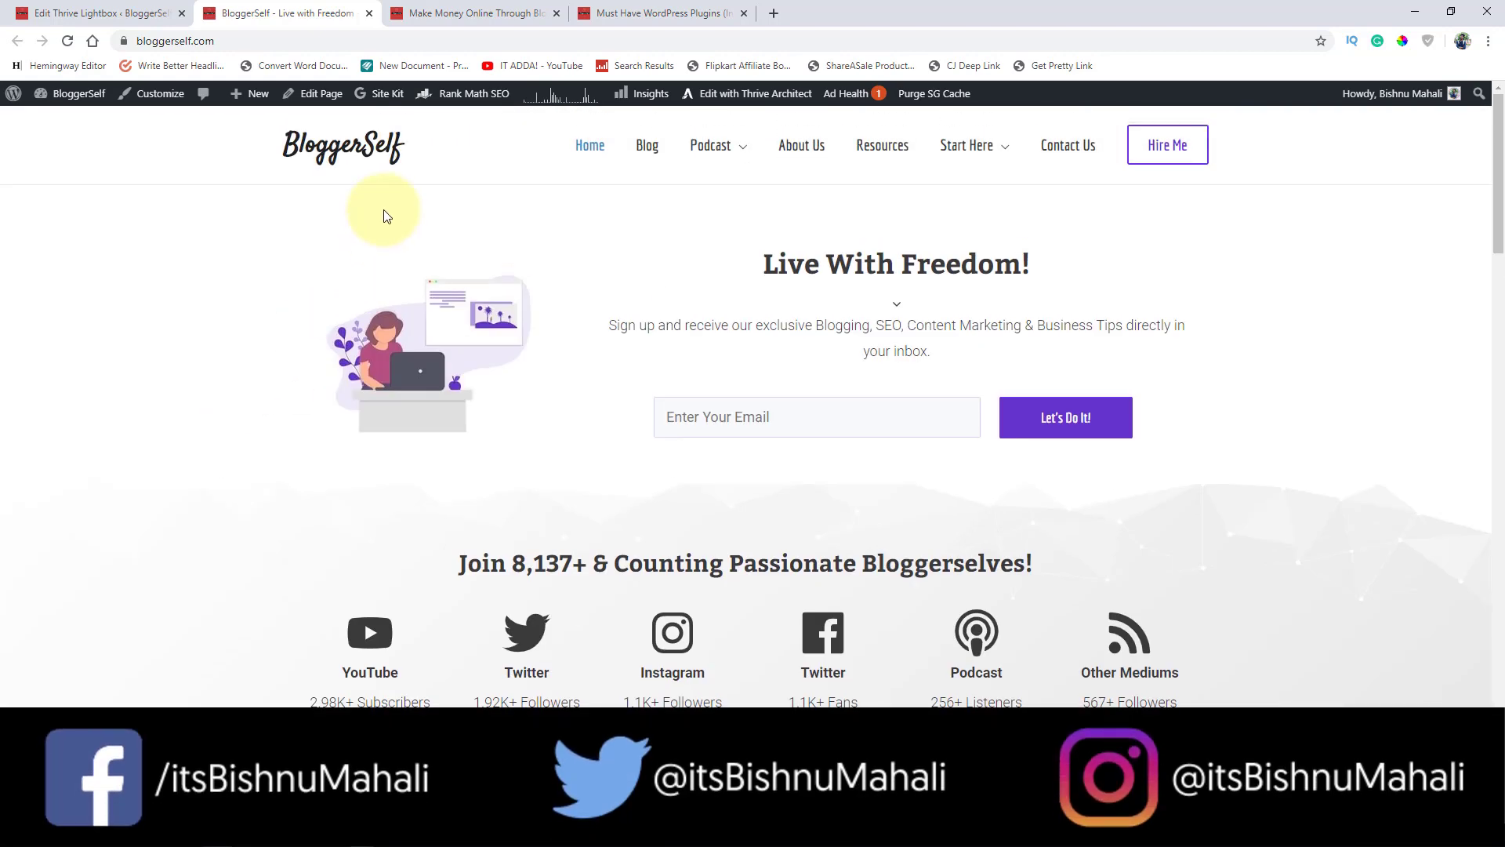
Step: Go back to the "Support My Work" lightbox editor and look over its Disable Share Buttons setting again
{"action": "left_click", "coordinate": [166, 17]}
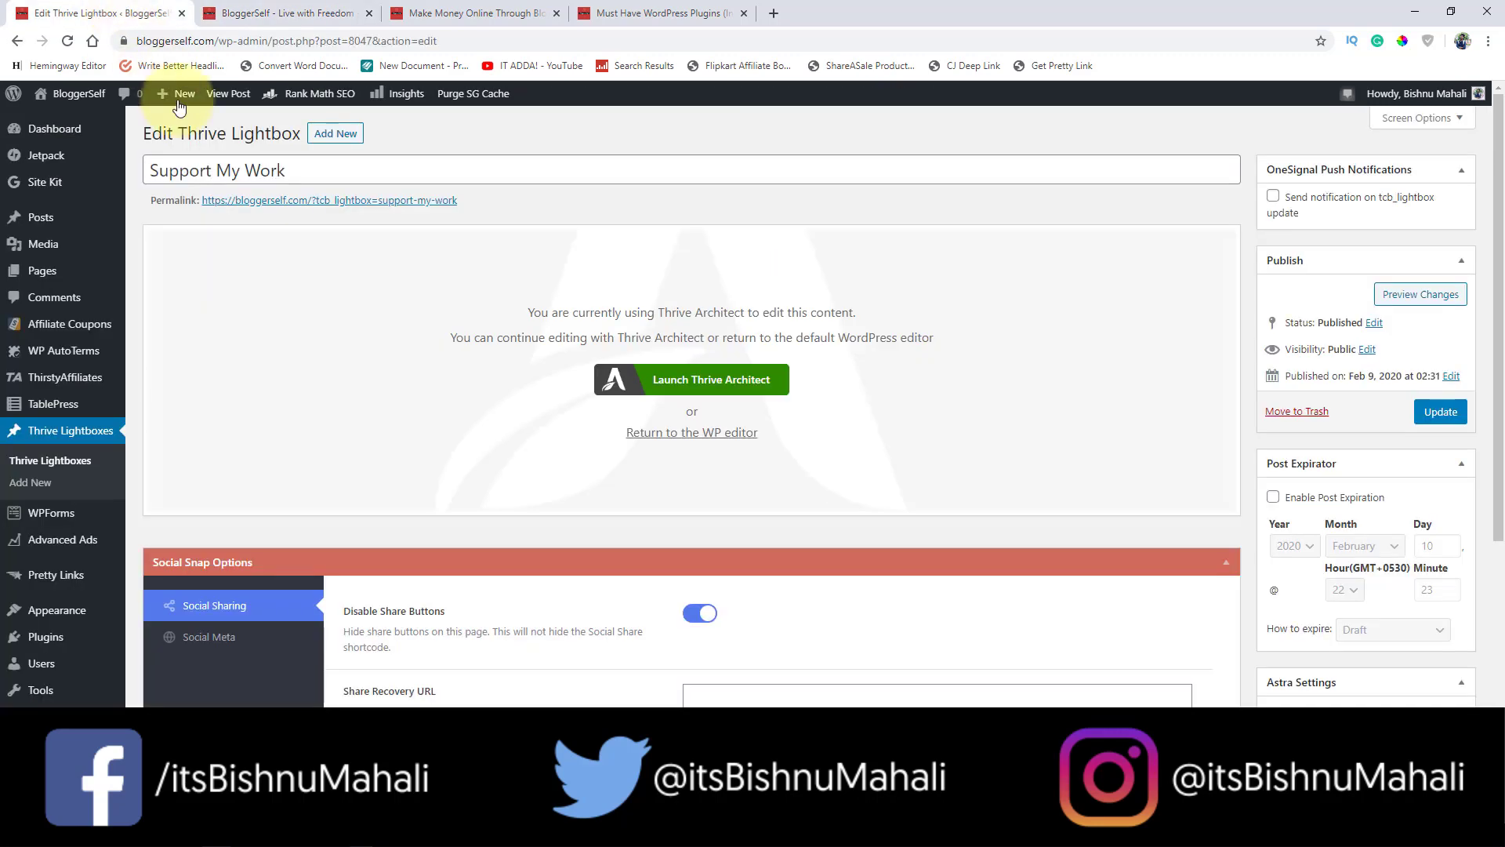
{"action": "scroll", "coordinate": [553, 533], "scroll_direction": "down", "scroll_amount": 3}
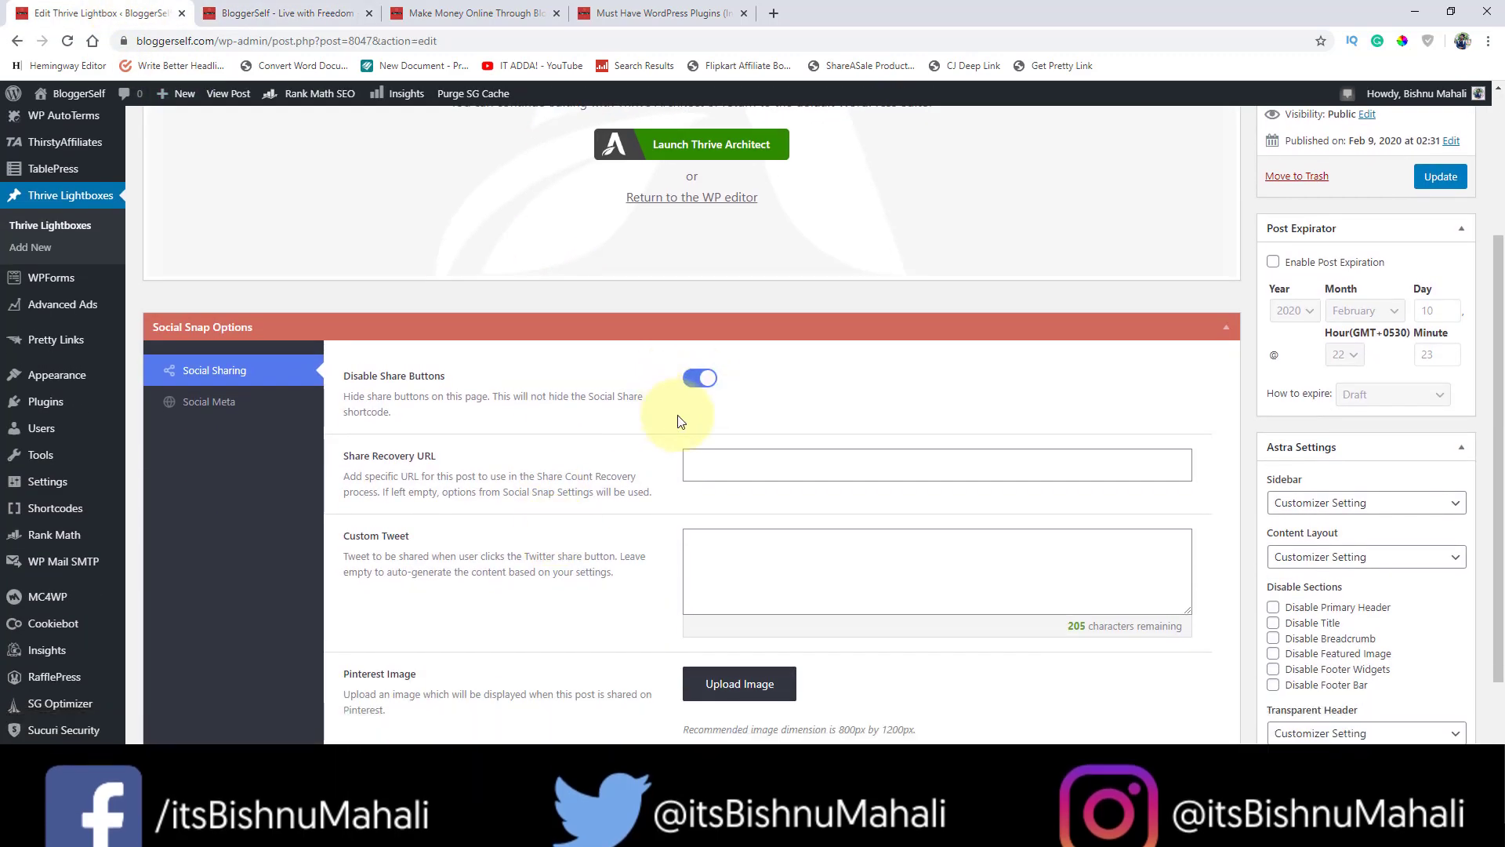
{"action": "scroll", "coordinate": [582, 516], "scroll_direction": "up", "scroll_amount": 3}
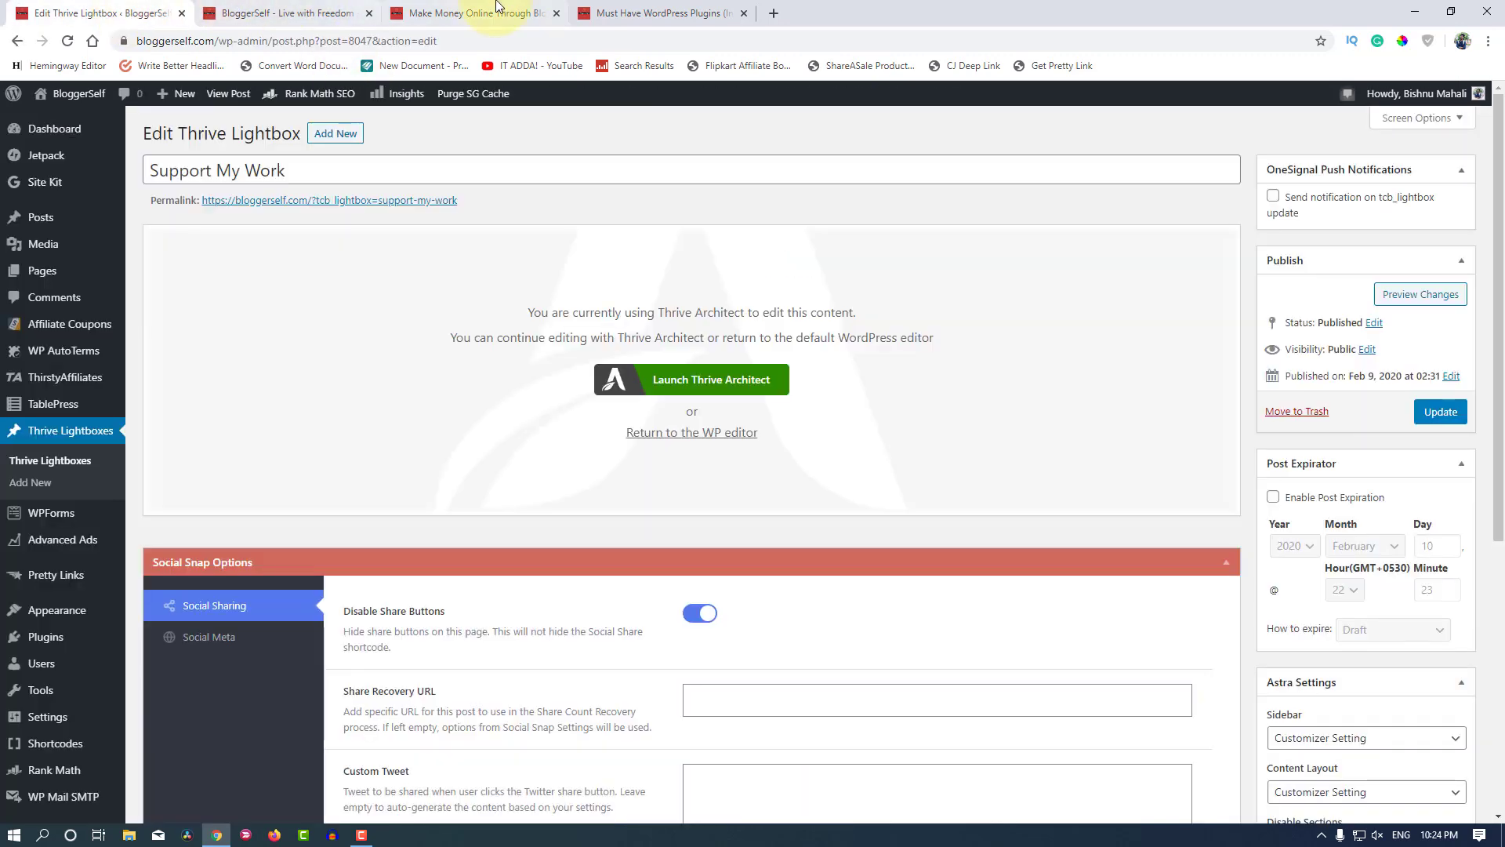
Step: Reopen the "Make Money Online Through Blogging" post and view its floating share buttons alongside the introduction
{"action": "left_click", "coordinate": [400, 22]}
{"action": "scroll", "coordinate": [338, 524], "scroll_direction": "down", "scroll_amount": 4}
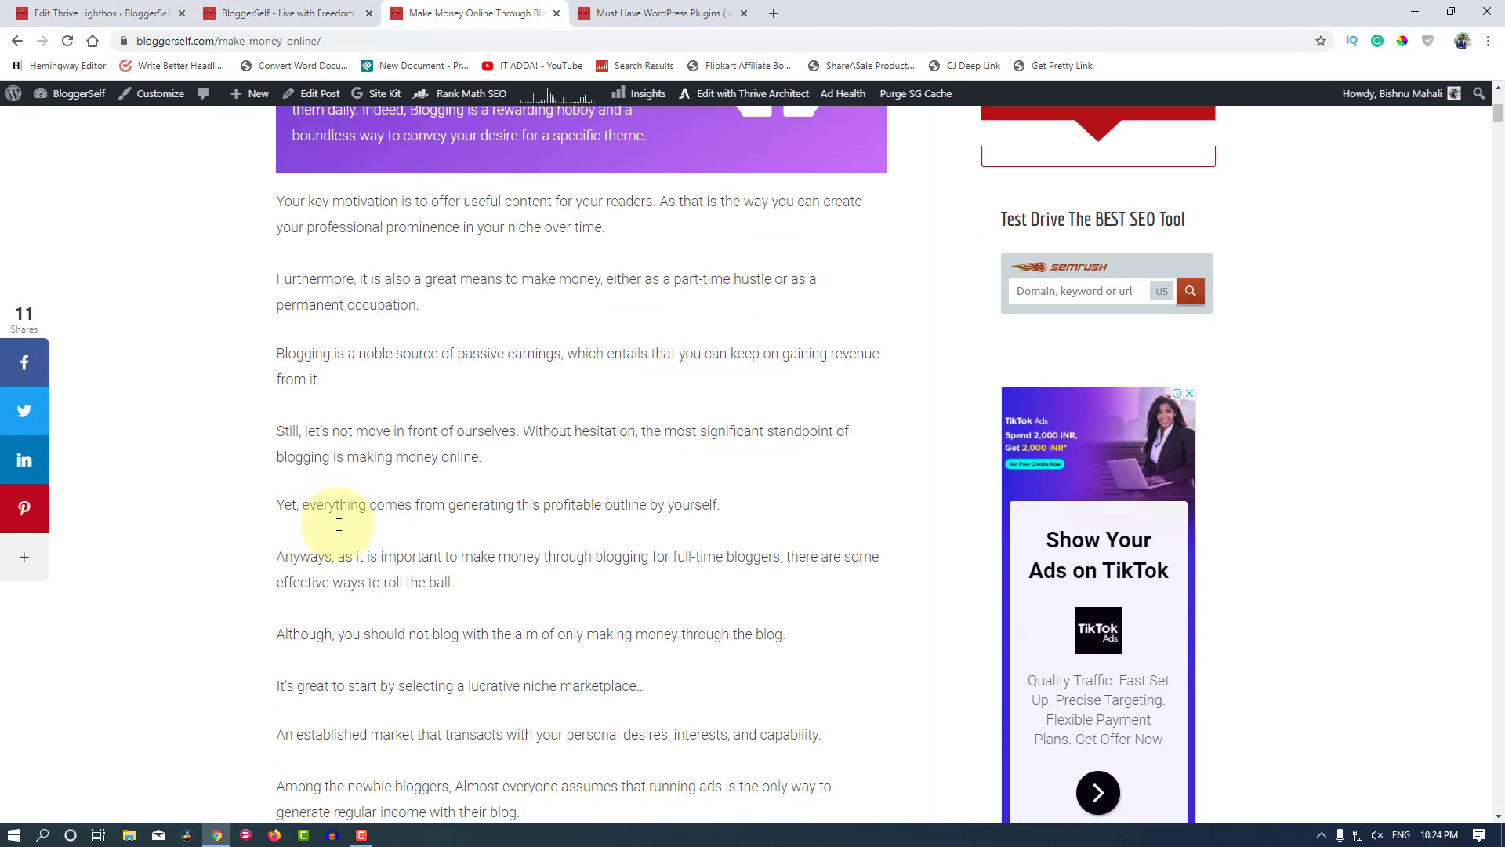
{"action": "scroll", "coordinate": [337, 526], "scroll_direction": "up", "scroll_amount": 5}
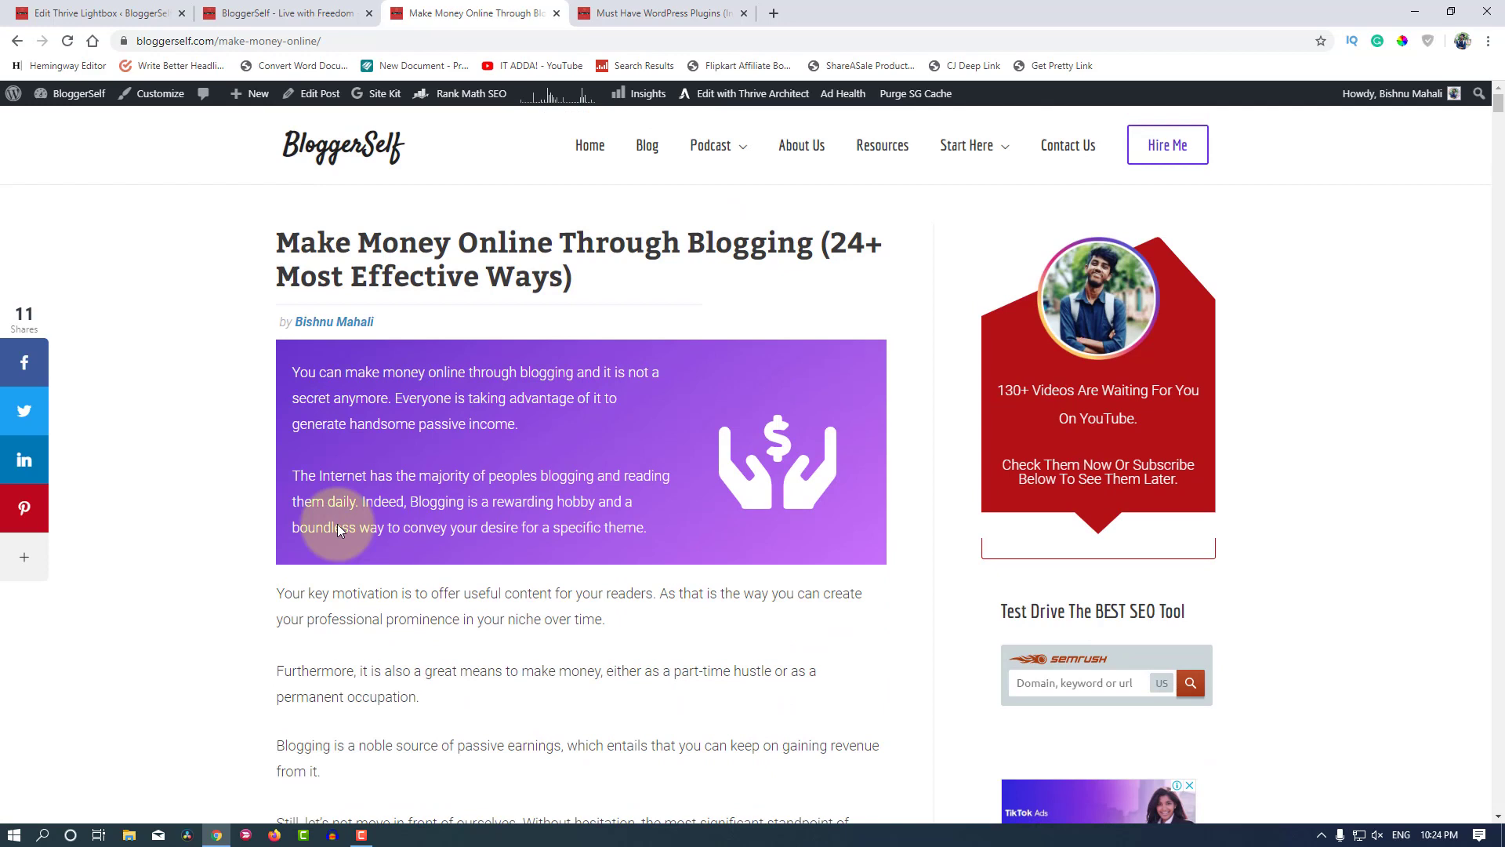